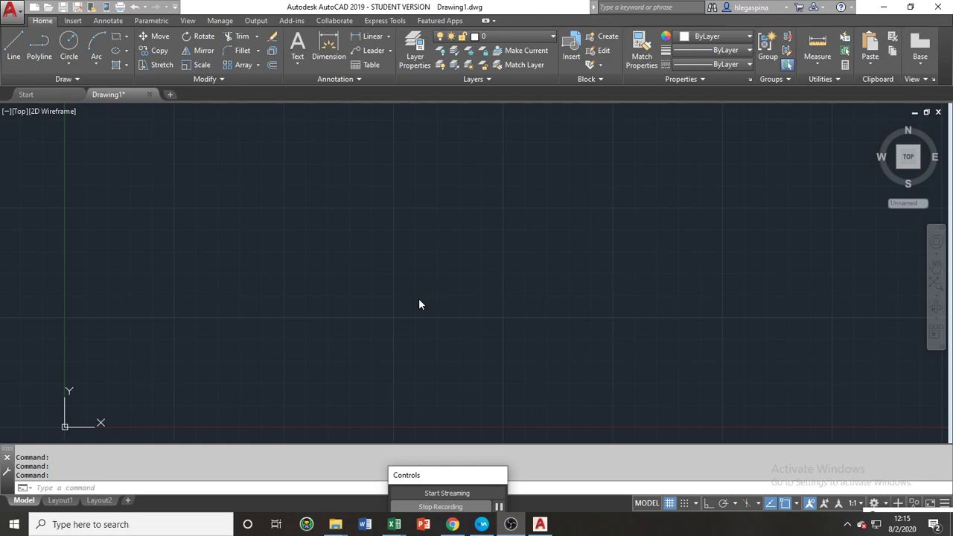
Configure the drawing units to millimeters for inserted content, with decimal length precision set to 0
{"action": "left_click", "coordinate": [436, 327]}
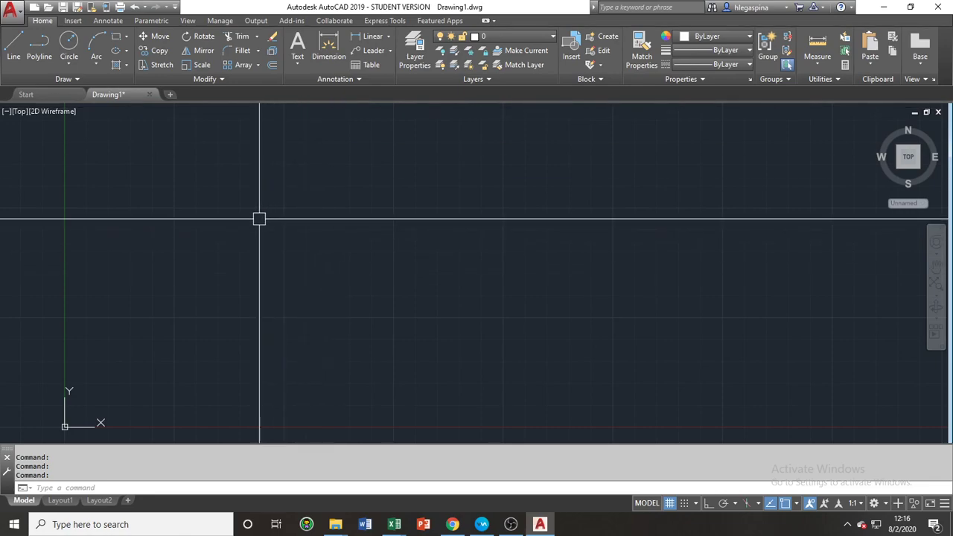
{"action": "middle_click_drag", "start_coordinate": [327, 245], "coordinate": [292, 228]}
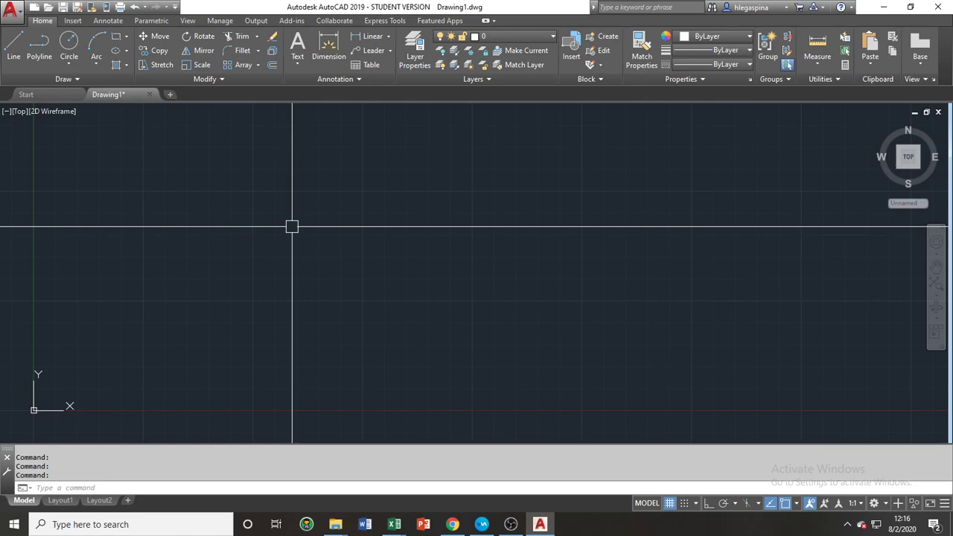
{"action": "type", "text": "un"}
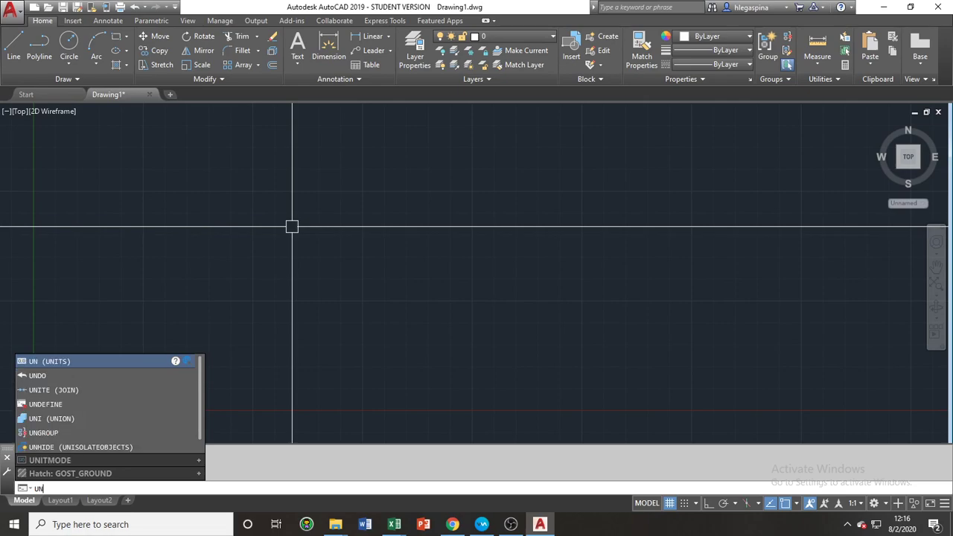
{"action": "key", "text": "Return"}
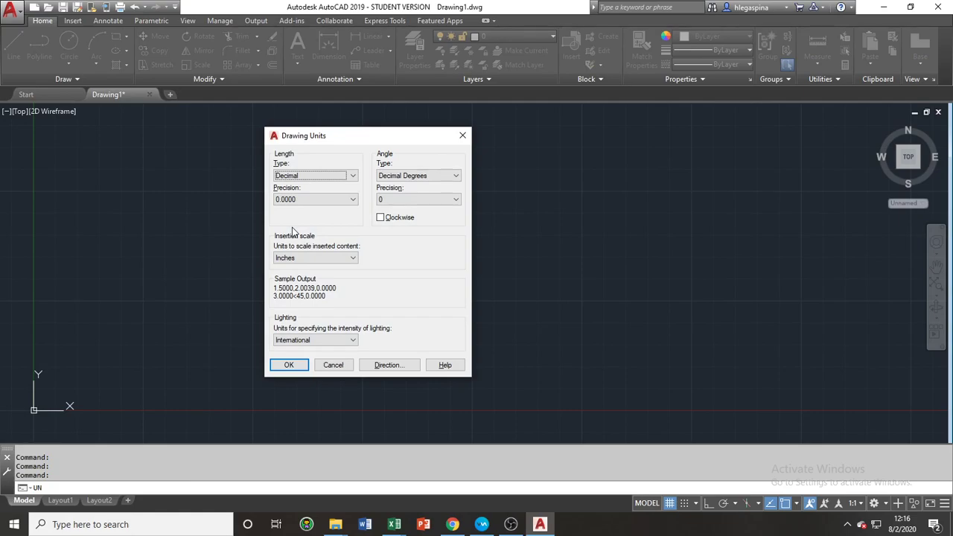
{"action": "left_click", "coordinate": [339, 199]}
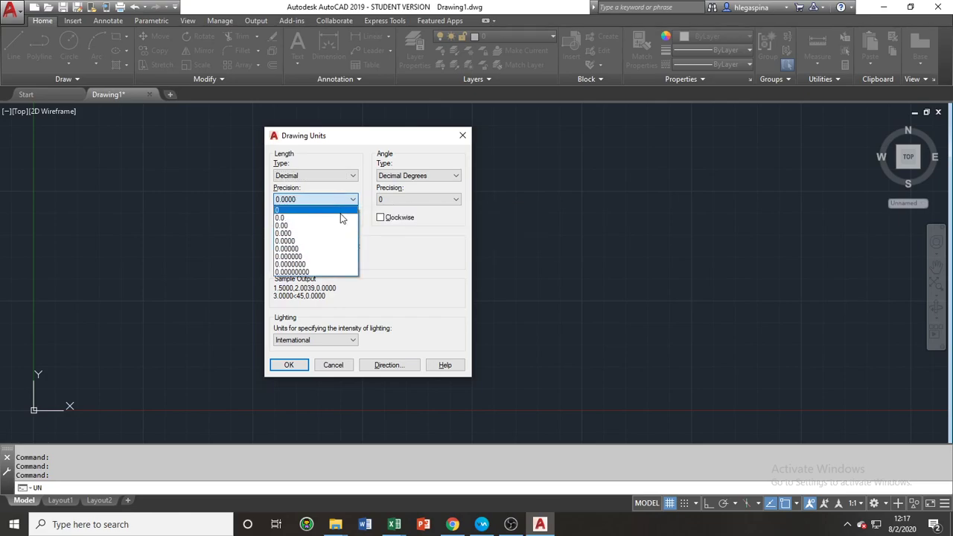
{"action": "left_click", "coordinate": [344, 200]}
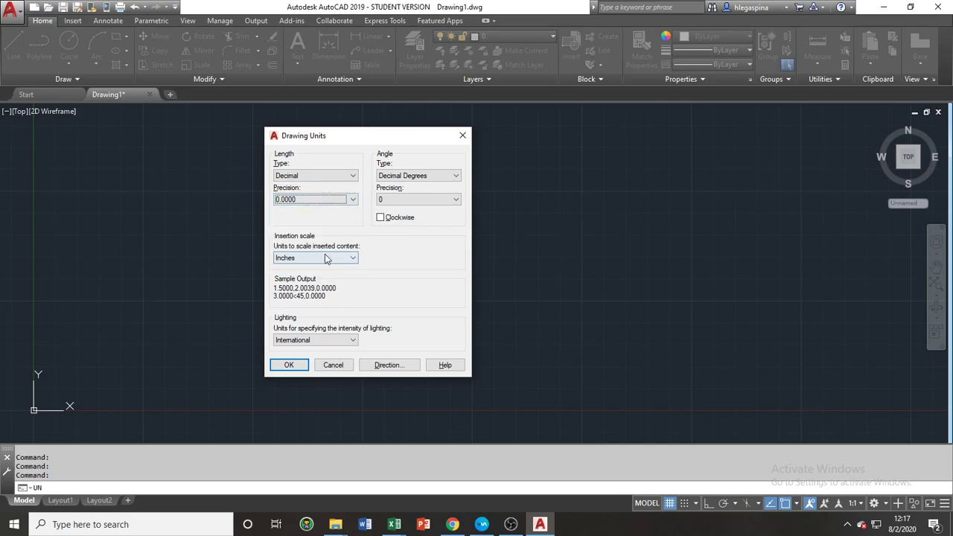
{"action": "left_click", "coordinate": [325, 257]}
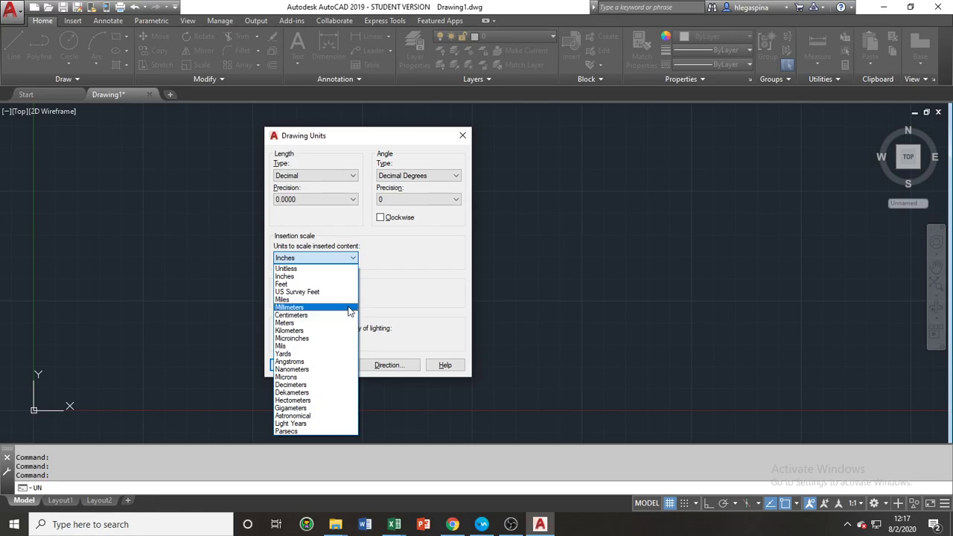
{"action": "left_click", "coordinate": [350, 311]}
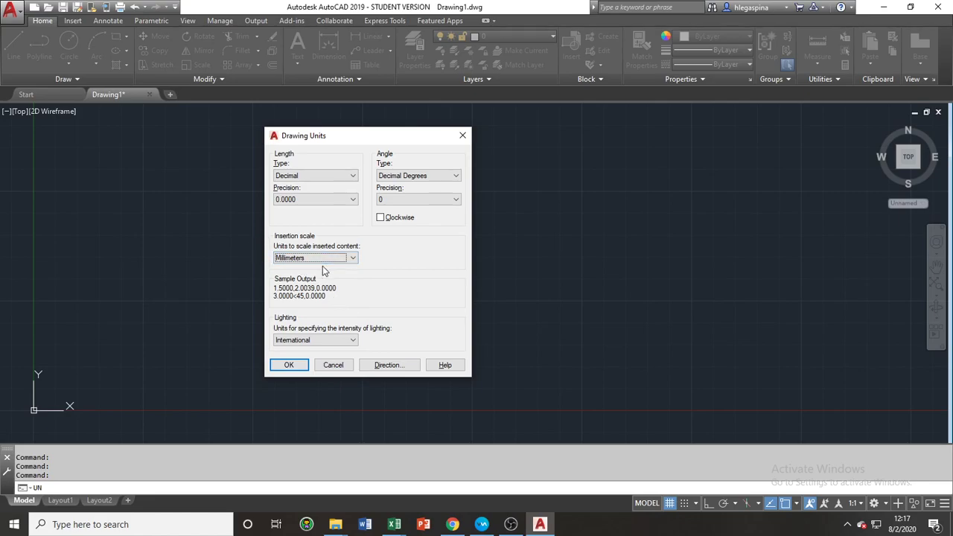
{"action": "left_click", "coordinate": [337, 199]}
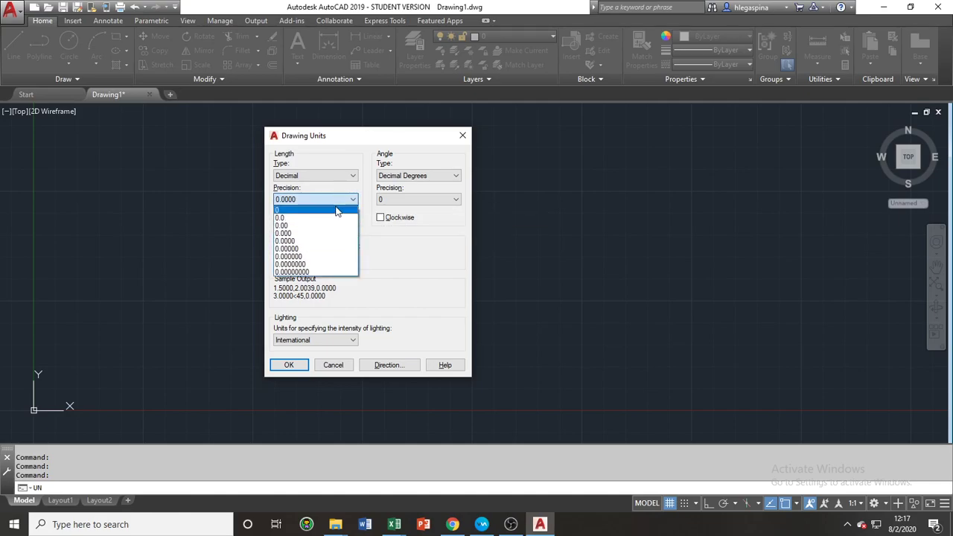
{"action": "left_click", "coordinate": [337, 212]}
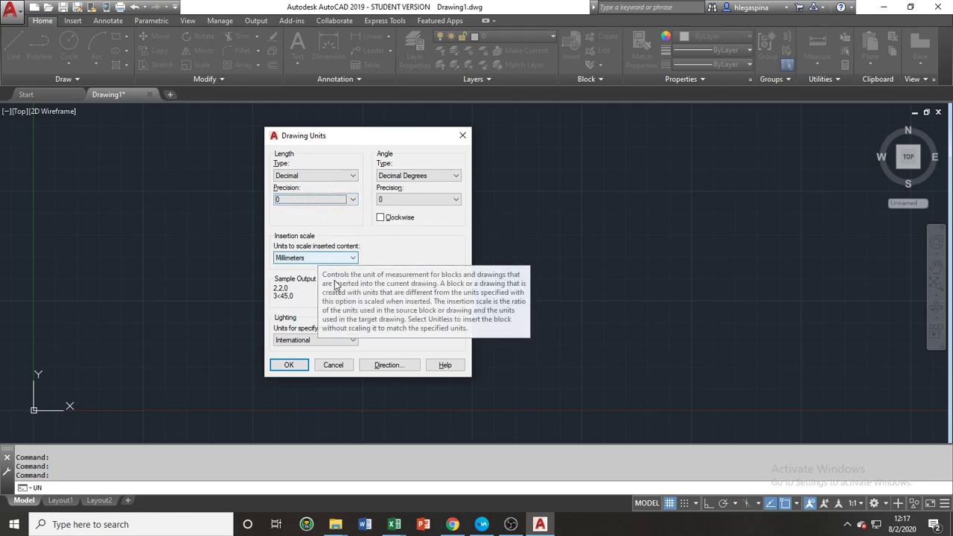
{"action": "left_click", "coordinate": [288, 366]}
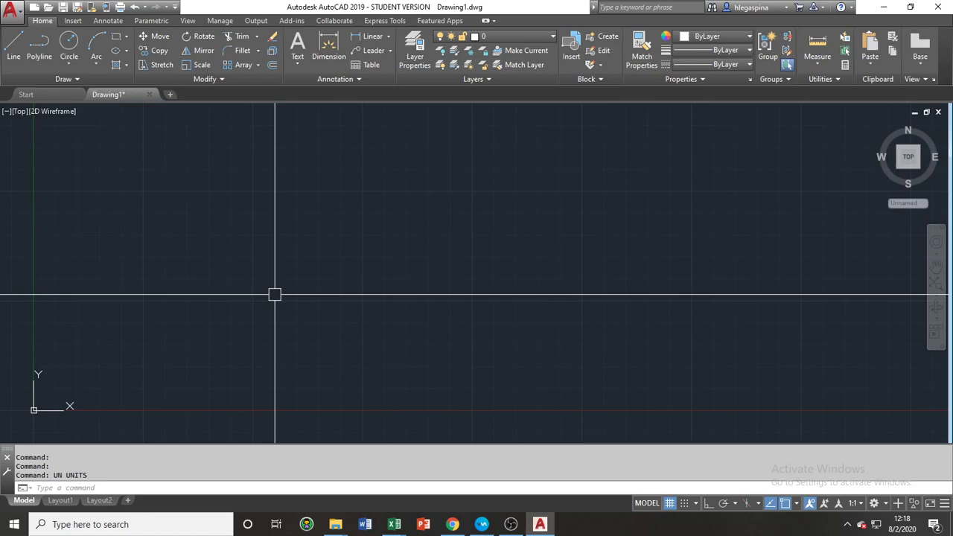
Draw a closed irregular outline of ten freehand line segments around the origin, finishing with the Close option
{"action": "type", "text": "L"}
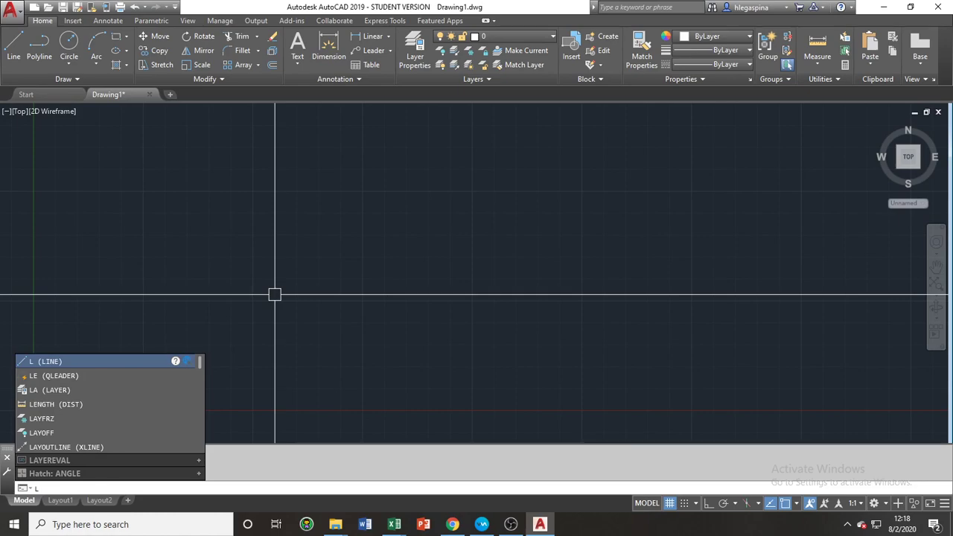
{"action": "key", "text": "Return"}
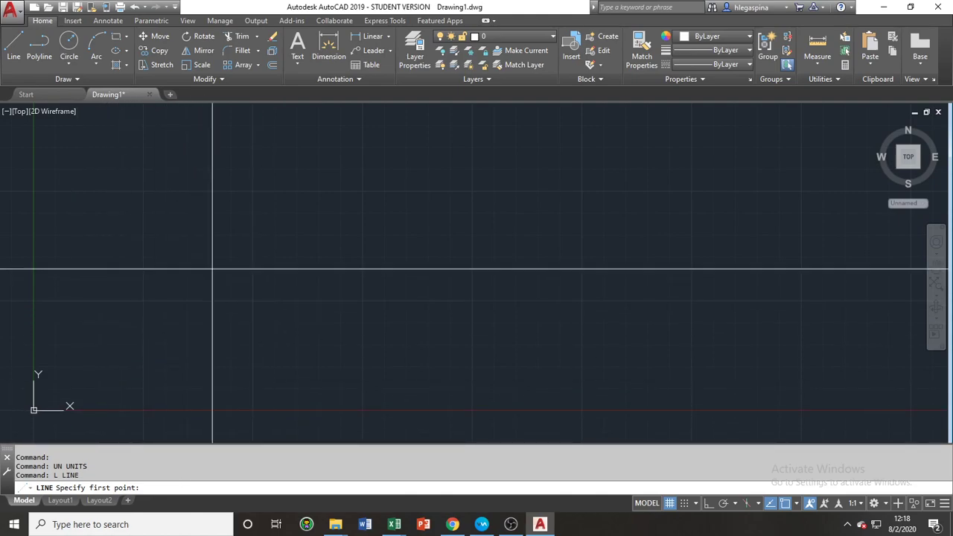
{"action": "left_click", "coordinate": [141, 370]}
{"action": "scroll", "coordinate": [160, 366], "scroll_direction": "down", "scroll_amount": 1}
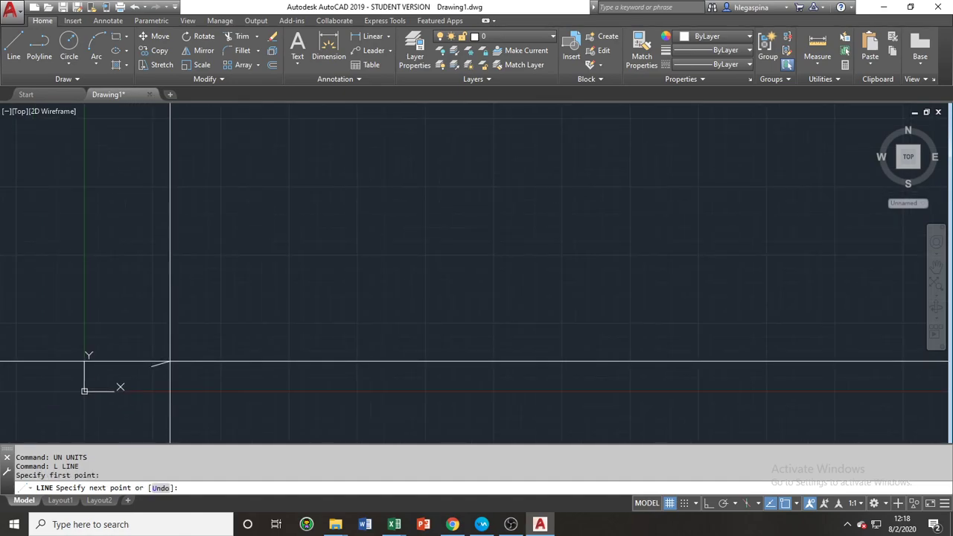
{"action": "left_click", "coordinate": [290, 350]}
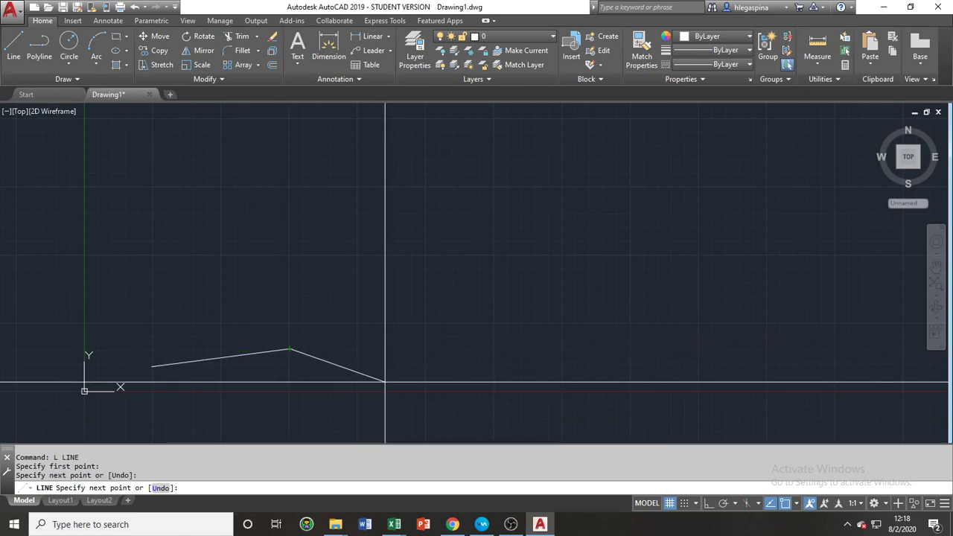
{"action": "left_click", "coordinate": [385, 382]}
{"action": "left_click", "coordinate": [463, 238]}
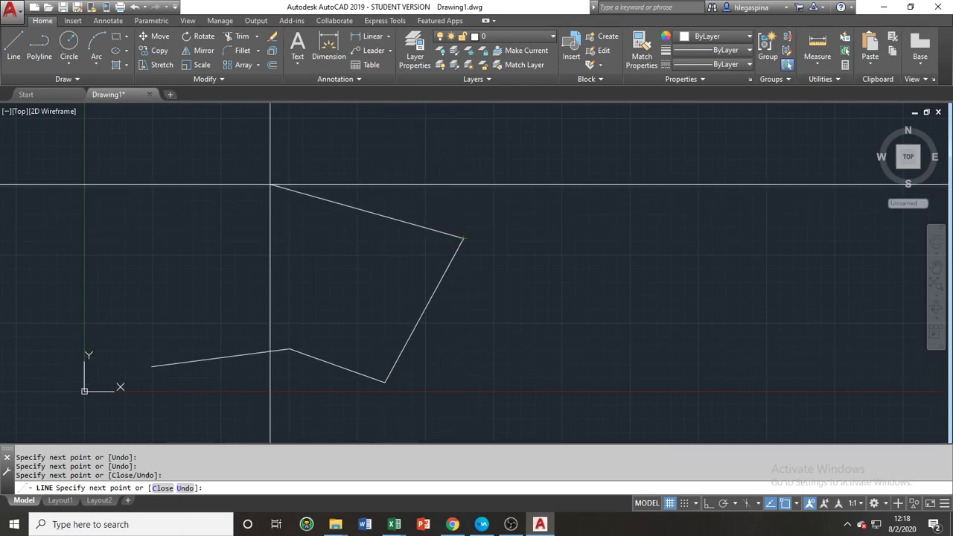
{"action": "left_click", "coordinate": [270, 185]}
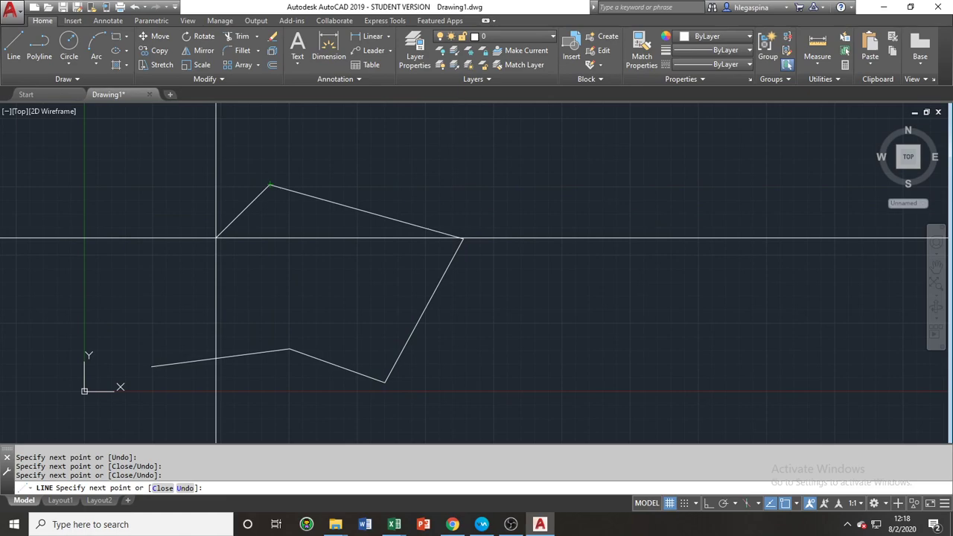
{"action": "left_click", "coordinate": [216, 238]}
{"action": "left_click", "coordinate": [106, 221]}
{"action": "left_click", "coordinate": [107, 298]}
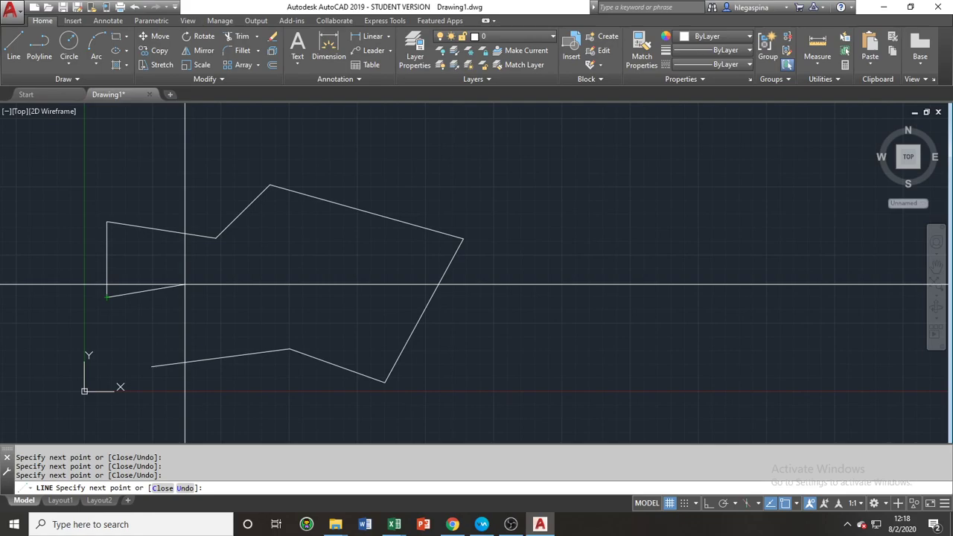
{"action": "middle_click_drag", "start_coordinate": [37, 308], "coordinate": [186, 324]}
{"action": "left_click", "coordinate": [148, 335]}
{"action": "left_click", "coordinate": [173, 395]}
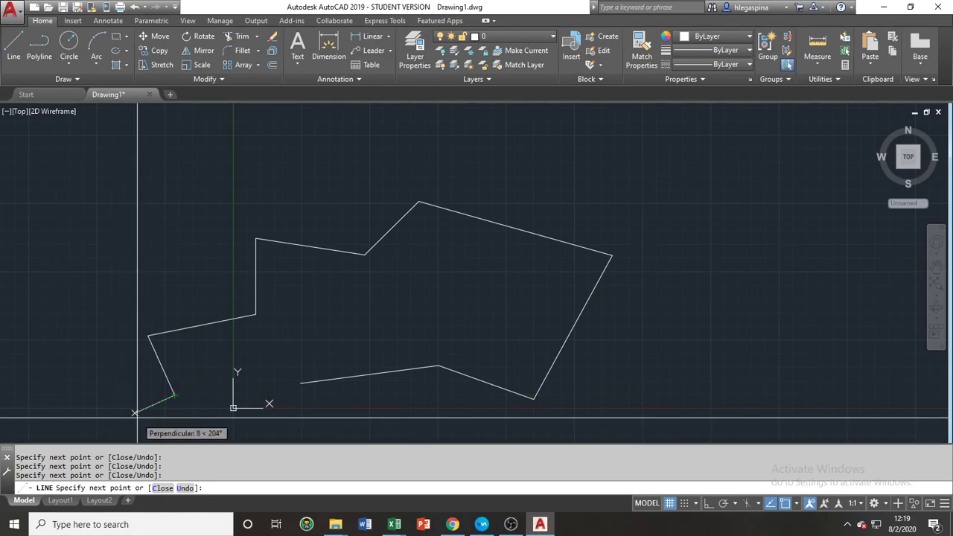
{"action": "type", "text": "c"}
{"action": "key", "text": "Return"}
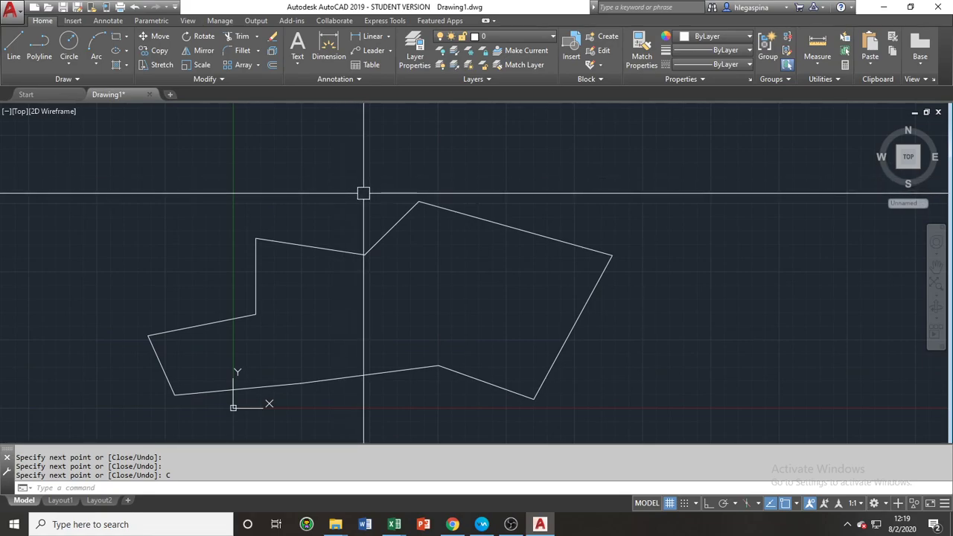
Select all ten lines of the outline, individually and with crossing windows, and erase them
{"action": "left_click", "coordinate": [416, 213]}
{"action": "left_click", "coordinate": [511, 228]}
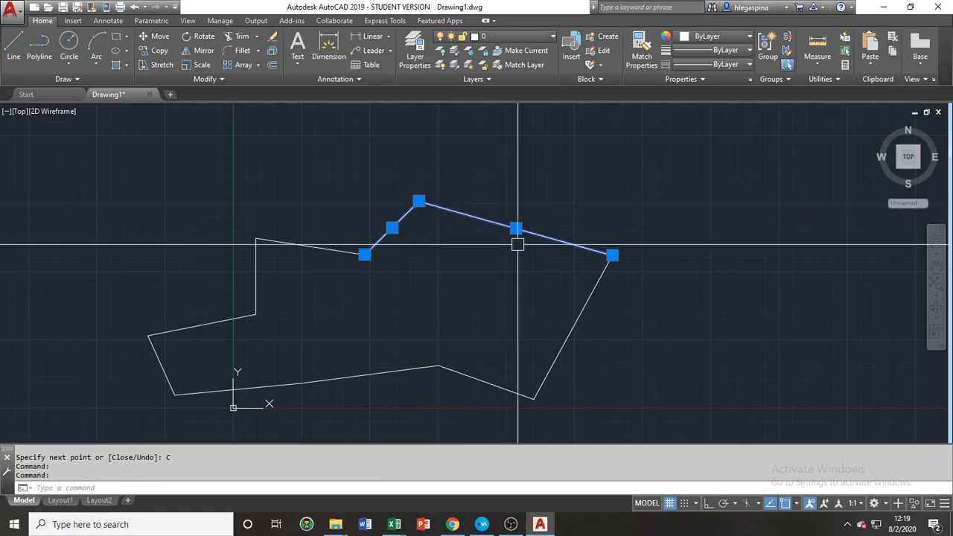
{"action": "left_click", "coordinate": [600, 292]}
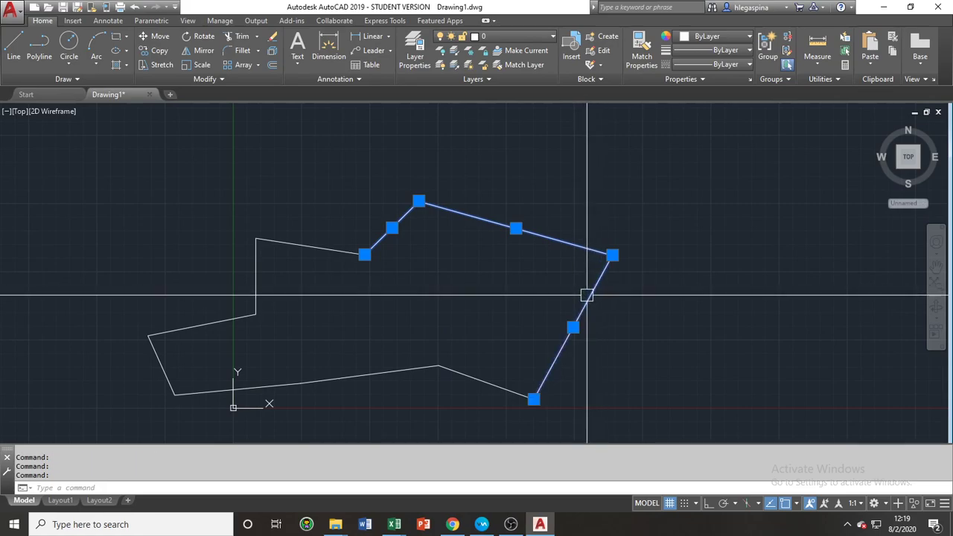
{"action": "left_click", "coordinate": [405, 314]}
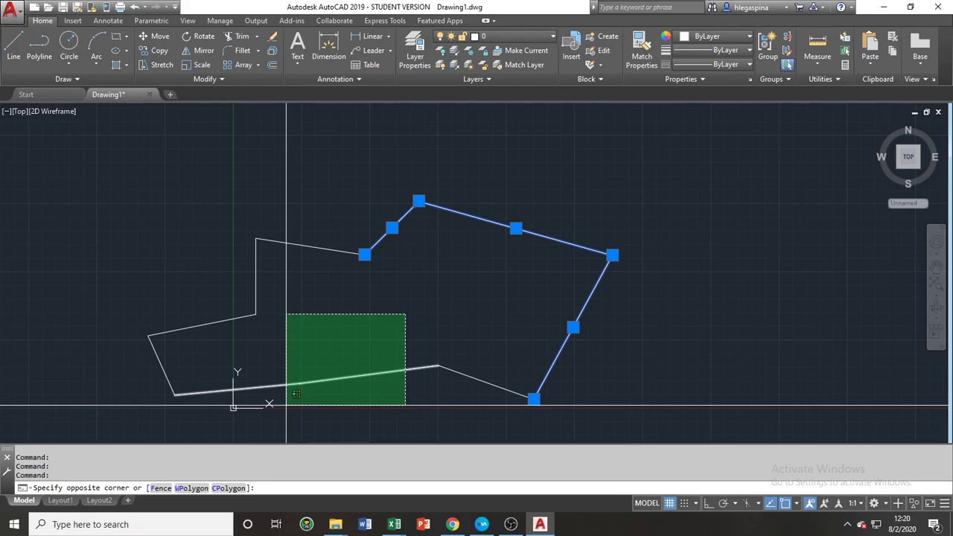
{"action": "left_click", "coordinate": [287, 406]}
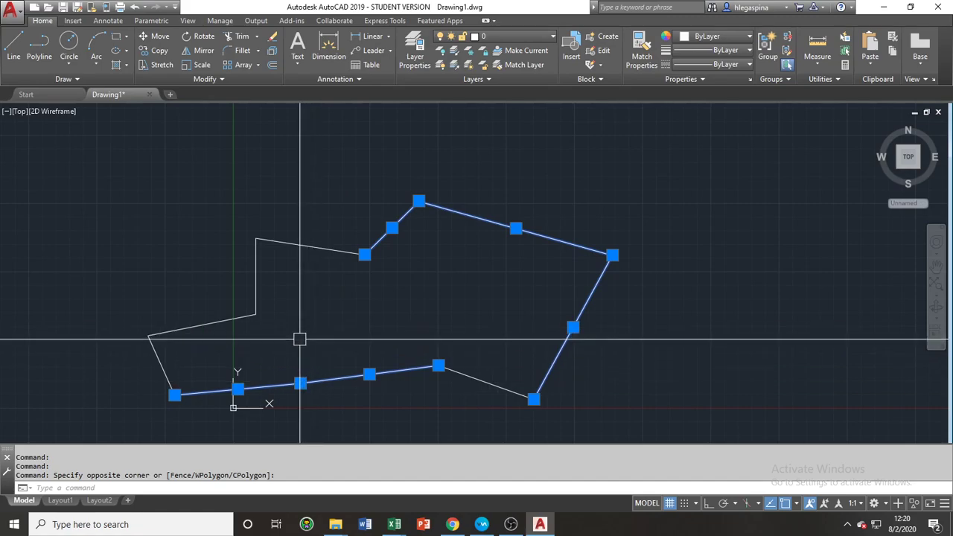
{"action": "left_click", "coordinate": [477, 360]}
{"action": "left_click", "coordinate": [445, 394]}
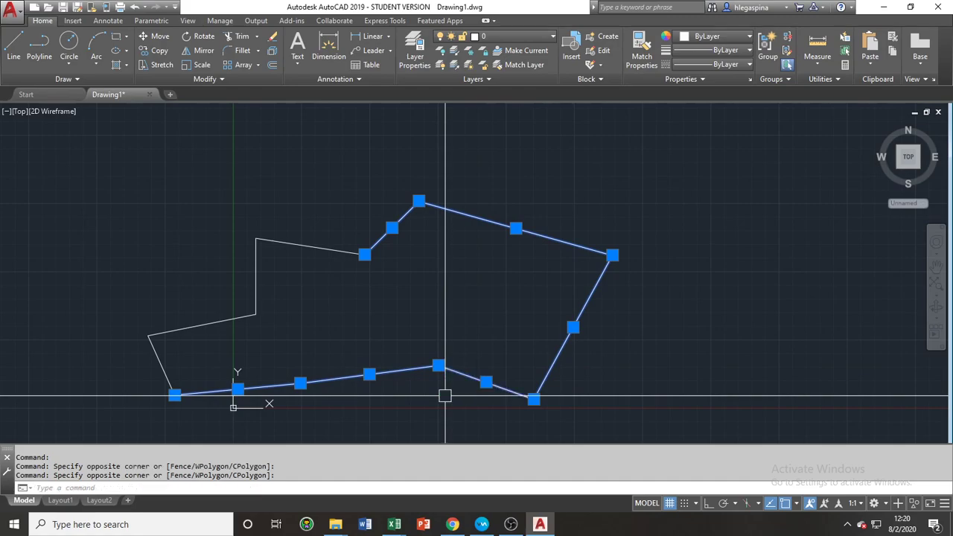
{"action": "left_click", "coordinate": [330, 358]}
{"action": "left_click", "coordinate": [57, 171]}
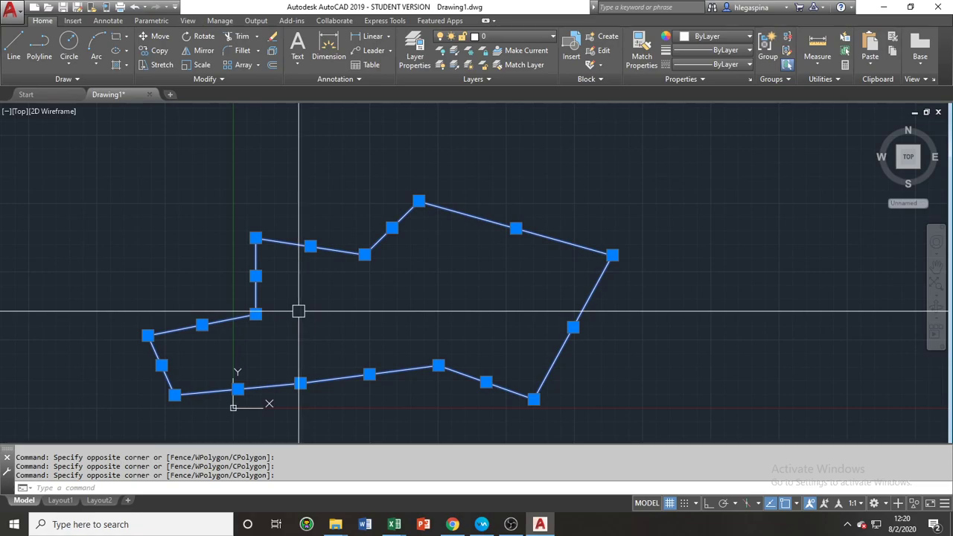
{"action": "type", "text": "E"}
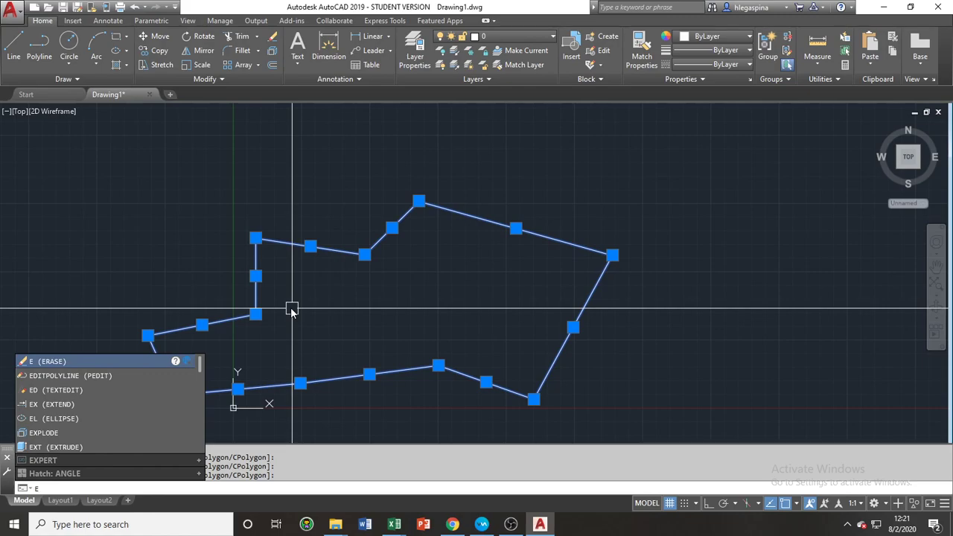
{"action": "key", "text": "Return"}
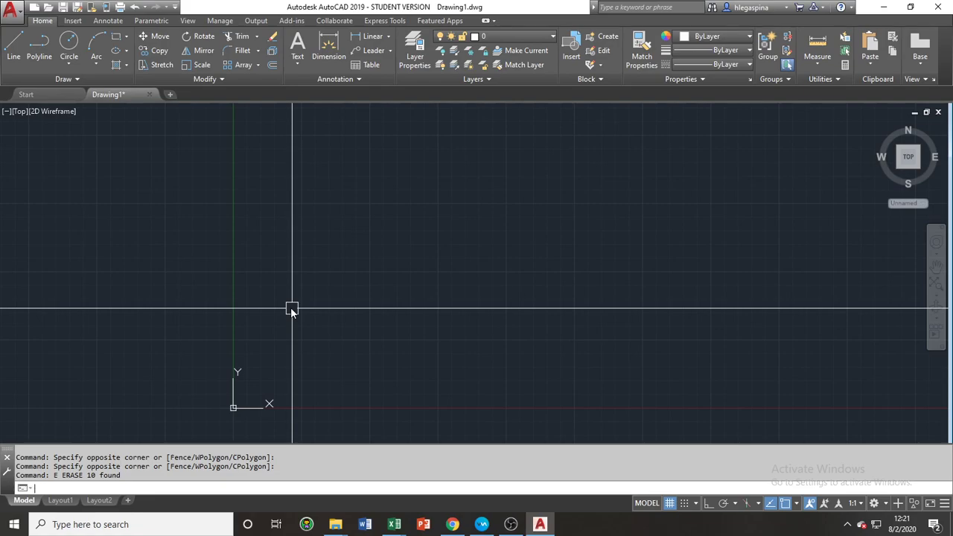
Undo the erasure of the outline and leave no command active
{"action": "key", "text": "ctrl+z"}
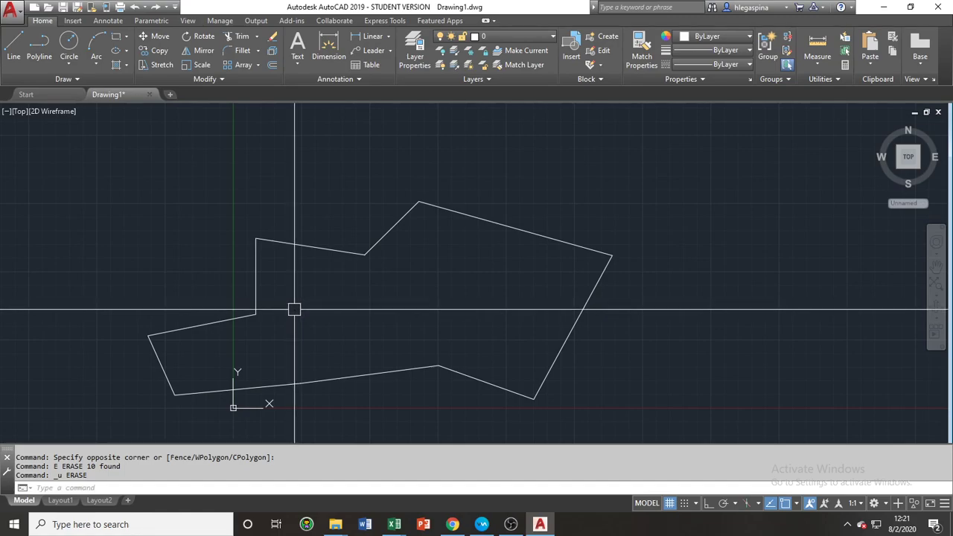
{"action": "type", "text": "E"}
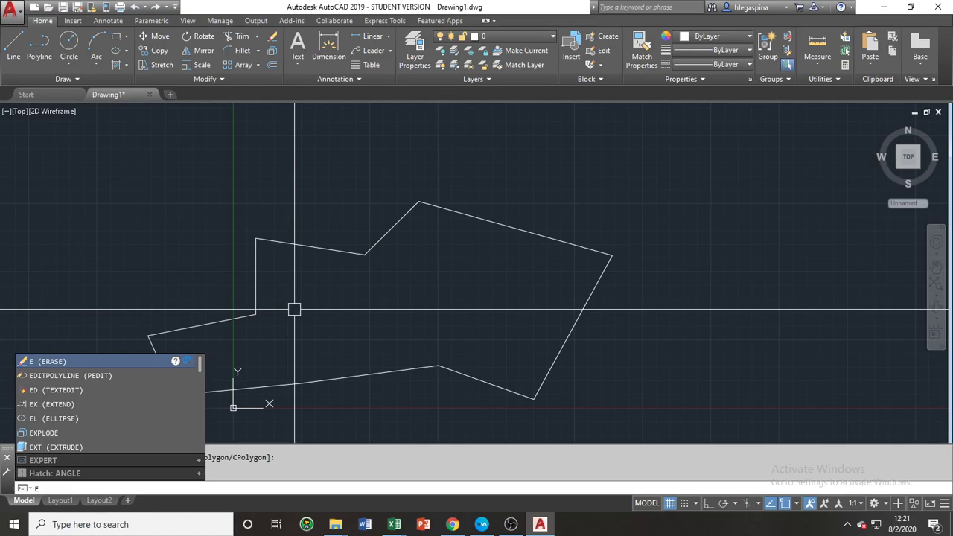
{"action": "key", "text": "Return"}
{"action": "key", "text": "ctrl+z"}
{"action": "key", "text": "Escape"}
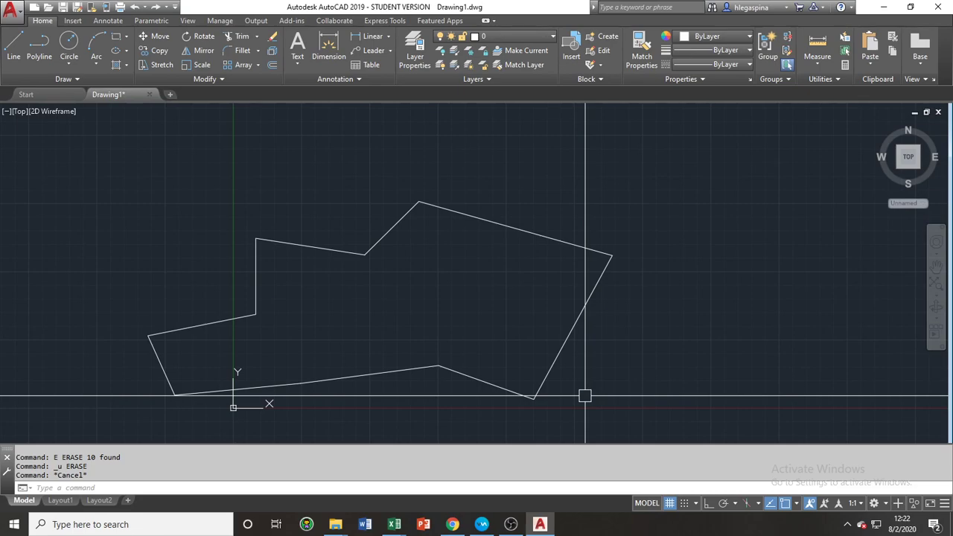
Erase all ten lines of the outline with the Erase command, using a crossing window and picking the remaining lower line individually
{"action": "type", "text": "E"}
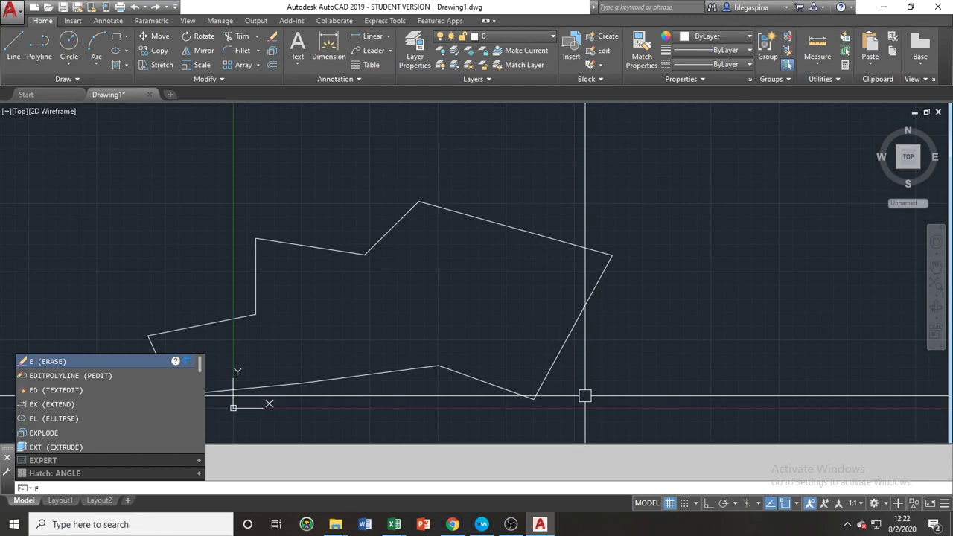
{"action": "key", "text": "Return"}
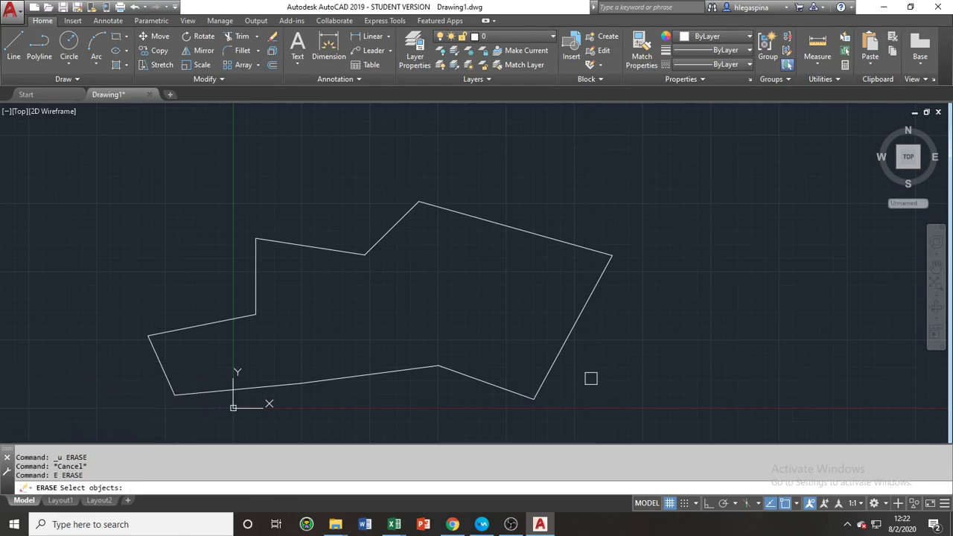
{"action": "left_click", "coordinate": [594, 380]}
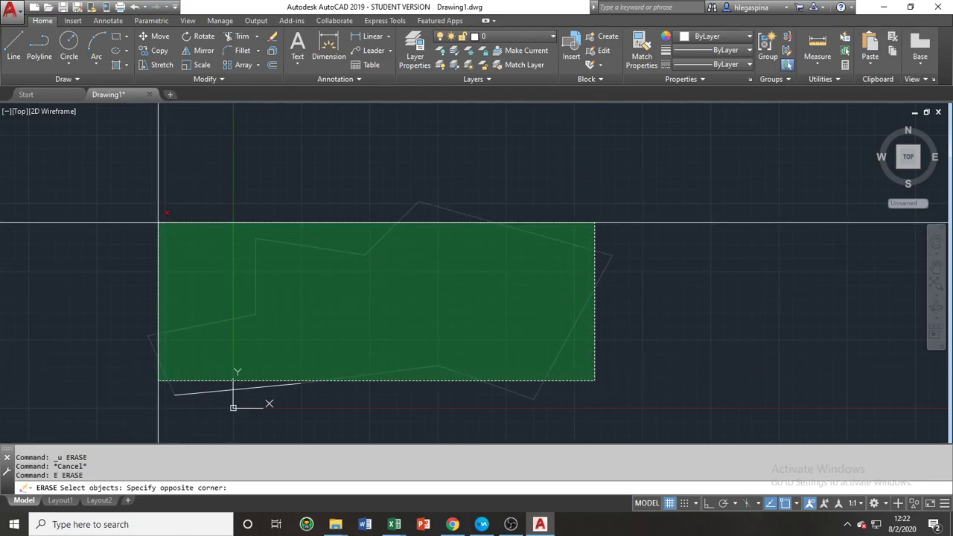
{"action": "left_click", "coordinate": [157, 221]}
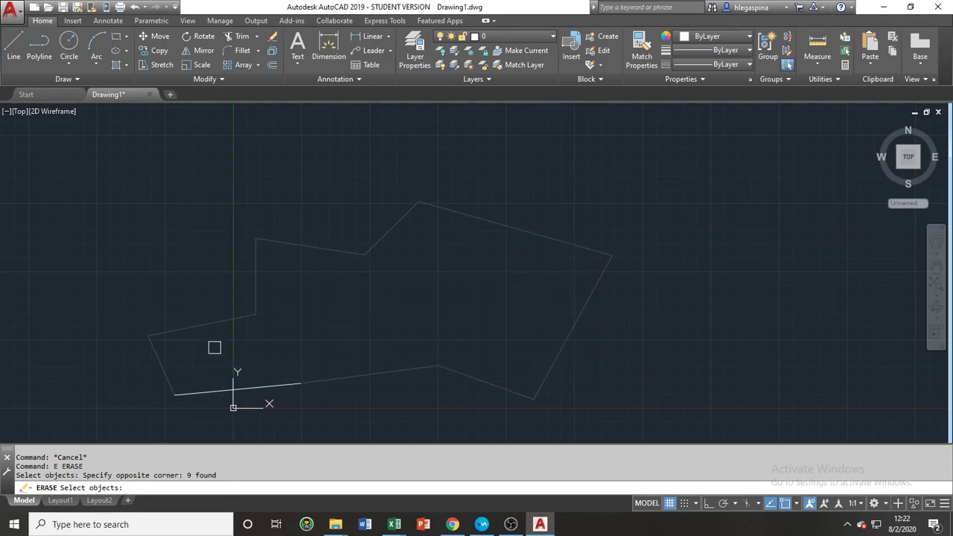
{"action": "left_click", "coordinate": [219, 391]}
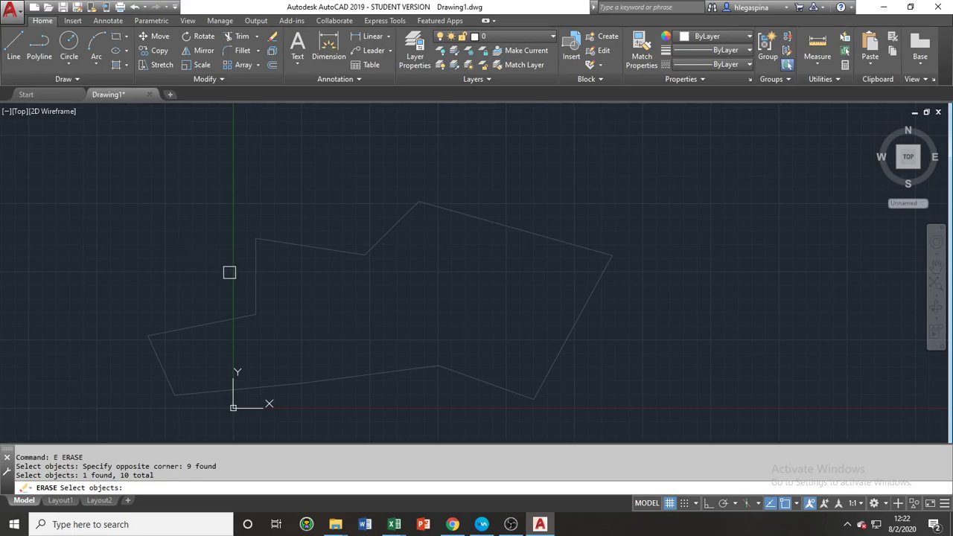
{"action": "key", "text": "Return"}
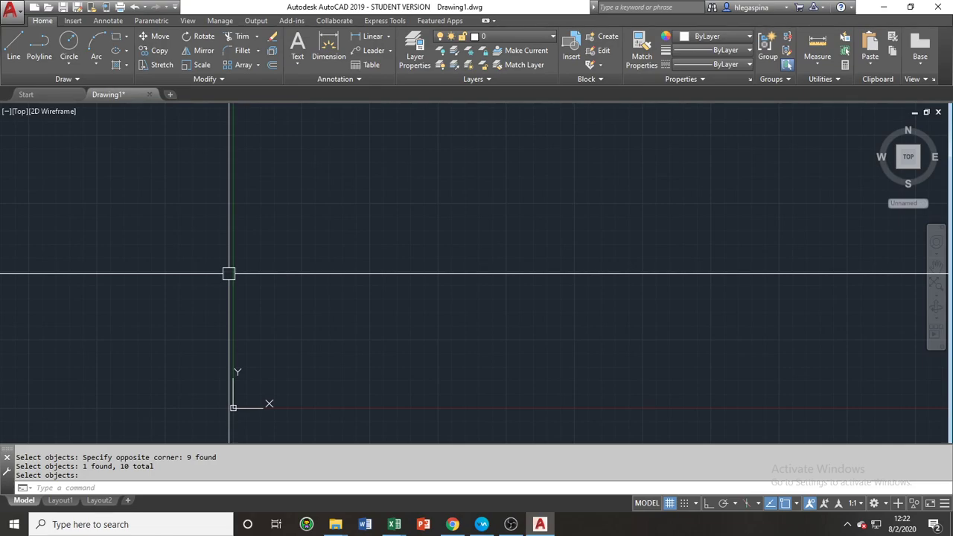
Draw a 1000 mm line from the origin 0,0 at a 45° angle override, with Ortho mode on
{"action": "type", "text": "L"}
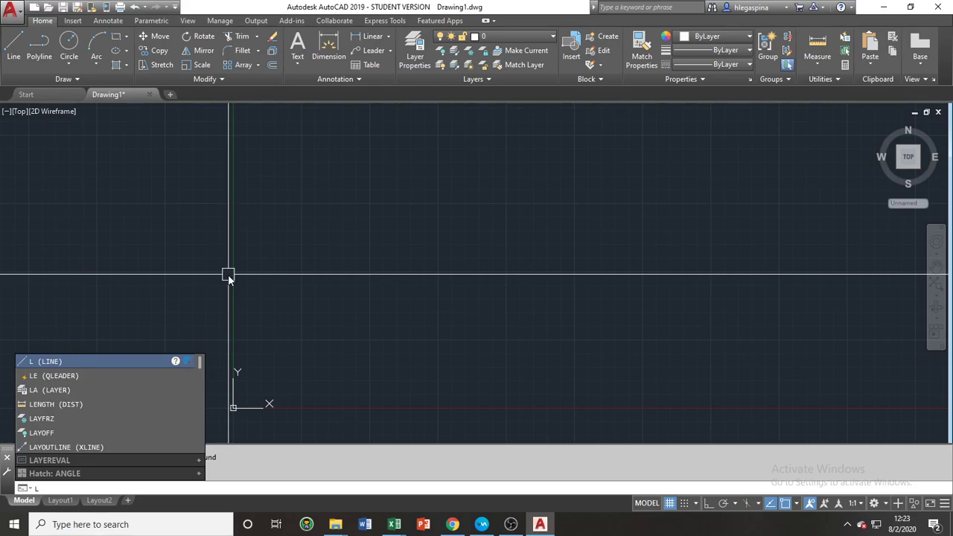
{"action": "key", "text": "Return"}
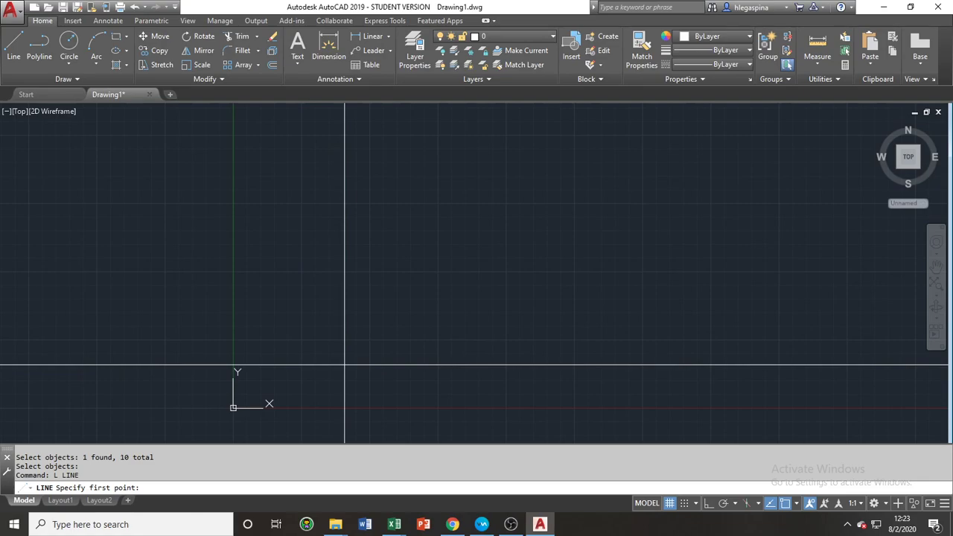
{"action": "scroll", "coordinate": [291, 379], "scroll_direction": "up", "scroll_amount": 2}
{"action": "middle_click_drag", "start_coordinate": [291, 380], "coordinate": [278, 324]}
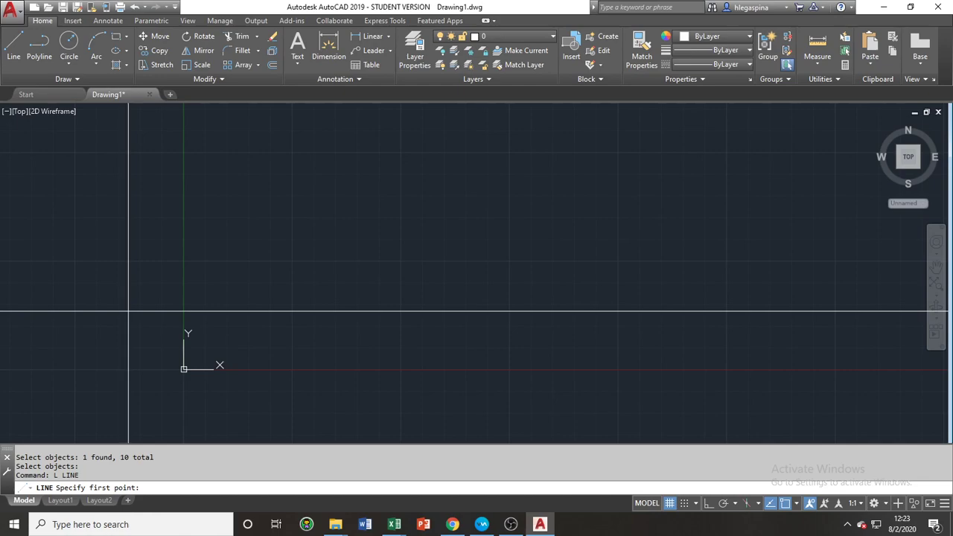
{"action": "type", "text": "0,0"}
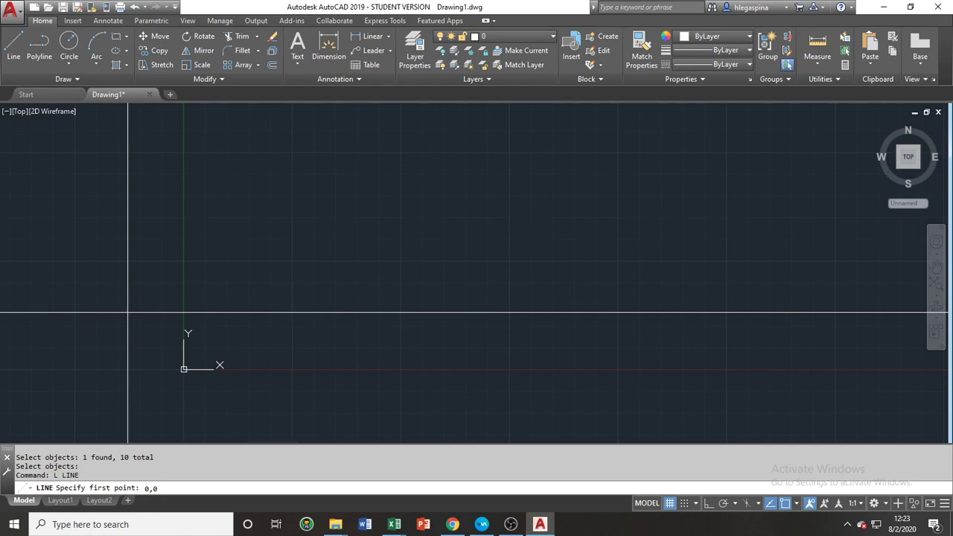
{"action": "key", "text": "Return"}
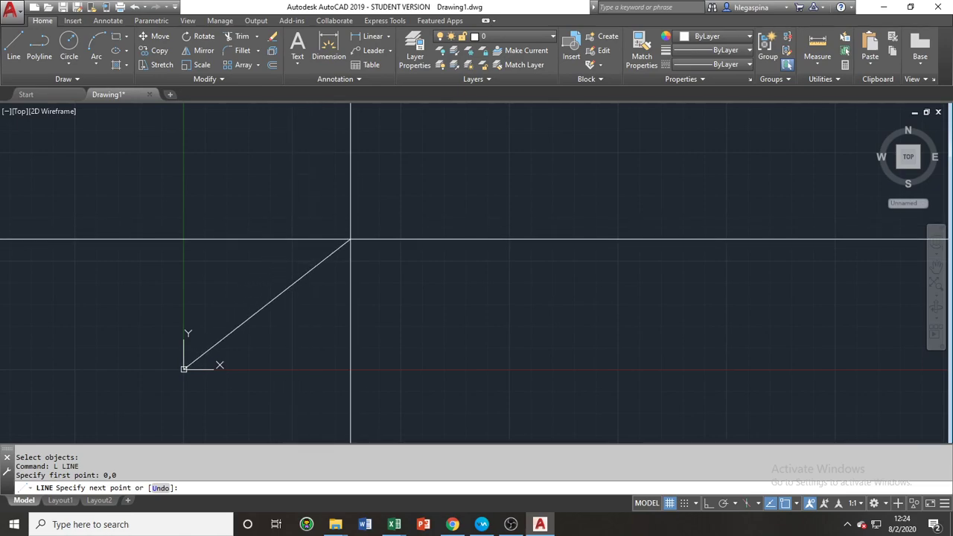
{"action": "key", "text": "F8"}
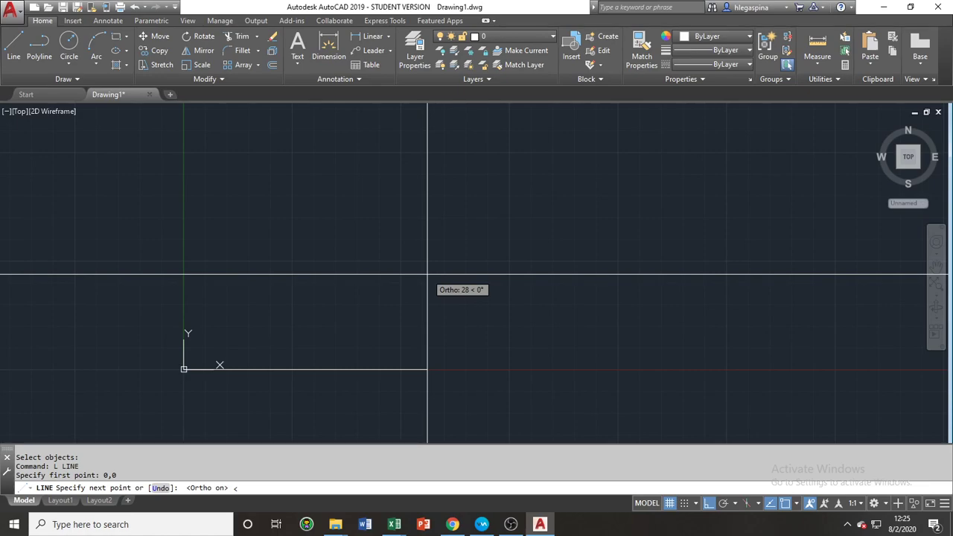
{"action": "type", "text": "45"}
{"action": "key", "text": "Return"}
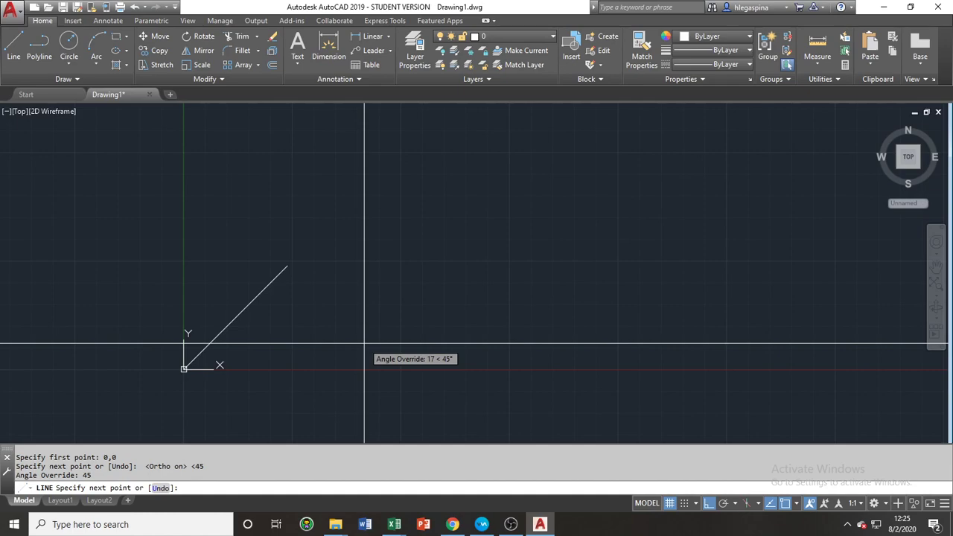
{"action": "type", "text": "1000"}
{"action": "key", "text": "Return"}
{"action": "scroll", "coordinate": [291, 258], "scroll_direction": "down", "scroll_amount": 2}
{"action": "scroll", "coordinate": [290, 268], "scroll_direction": "up", "scroll_amount": 2}
{"action": "scroll", "coordinate": [290, 267], "scroll_direction": "down", "scroll_amount": 2}
{"action": "middle_click_drag", "start_coordinate": [378, 230], "coordinate": [301, 321]}
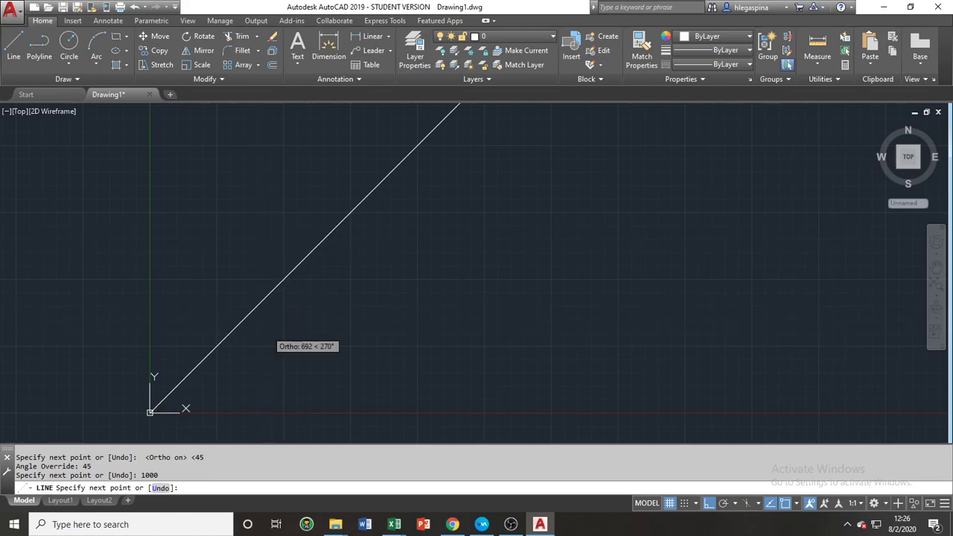
{"action": "key", "text": "Escape"}
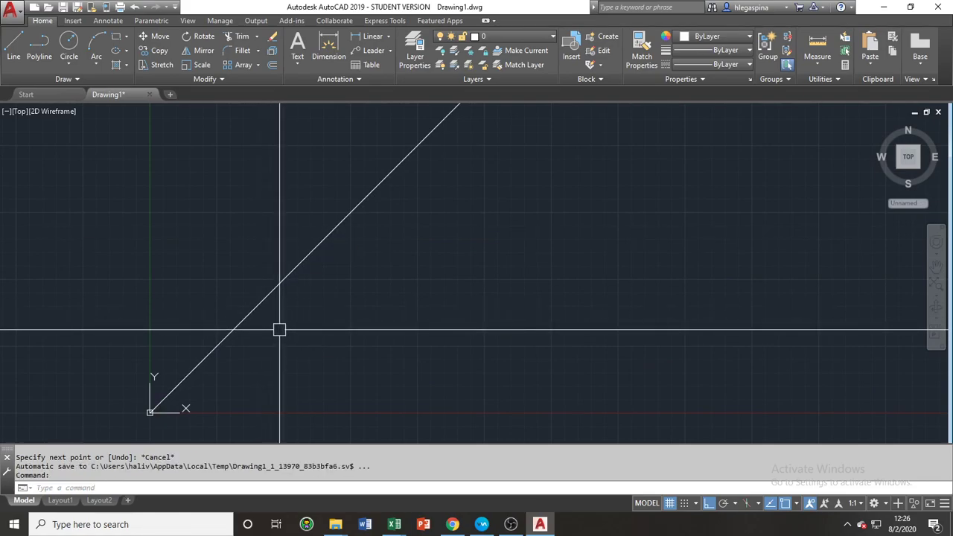
Examine the diagonal line from its start at the origin to its far end, at different magnifications
{"action": "scroll", "coordinate": [265, 316], "scroll_direction": "down", "scroll_amount": 2}
{"action": "middle_click_drag", "start_coordinate": [269, 279], "coordinate": [215, 298]}
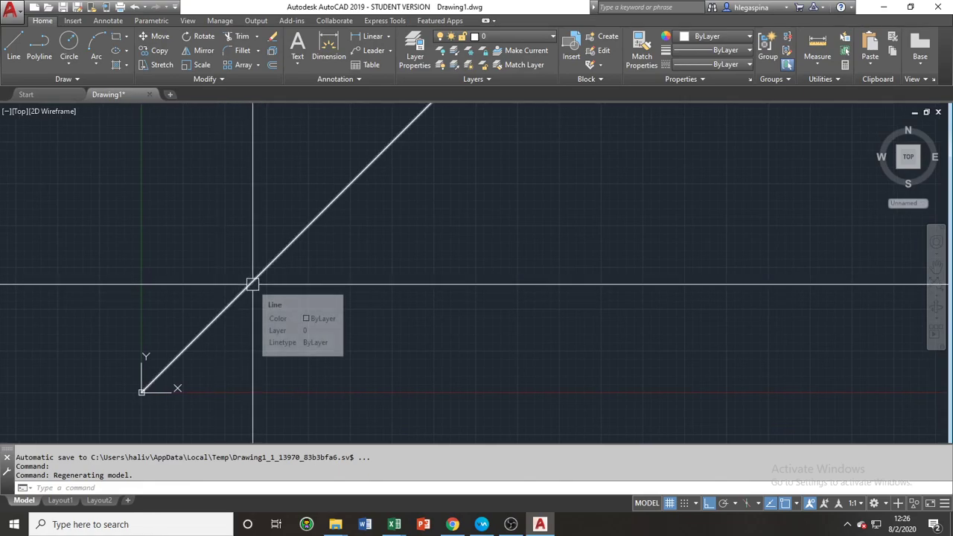
{"action": "key", "text": "Escape"}
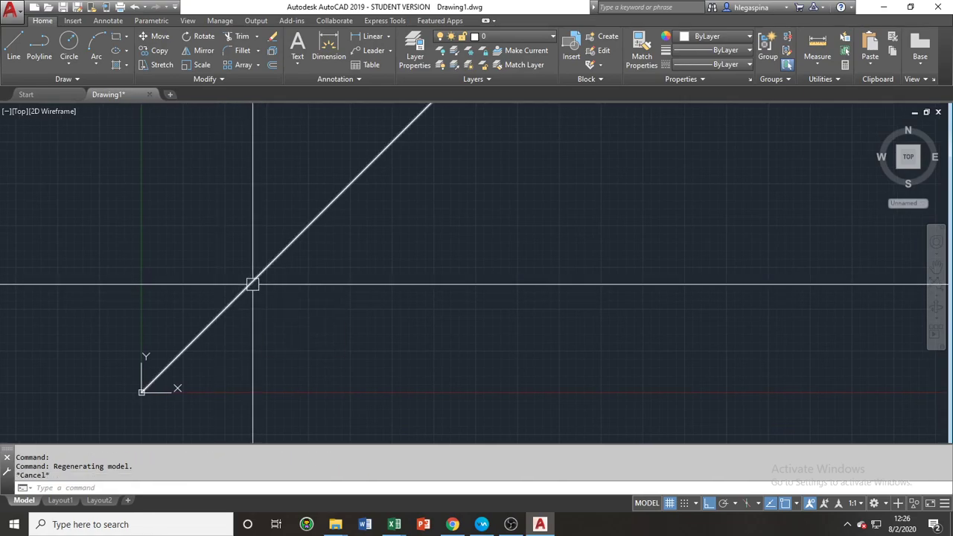
{"action": "key", "text": "Escape"}
{"action": "key", "text": "Escape"}
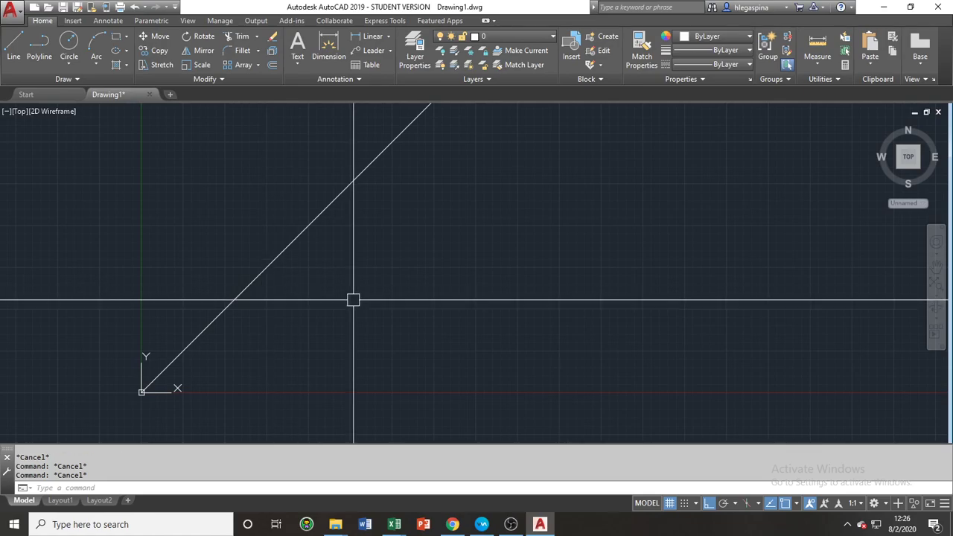
{"action": "scroll", "coordinate": [342, 300], "scroll_direction": "down", "scroll_amount": 8}
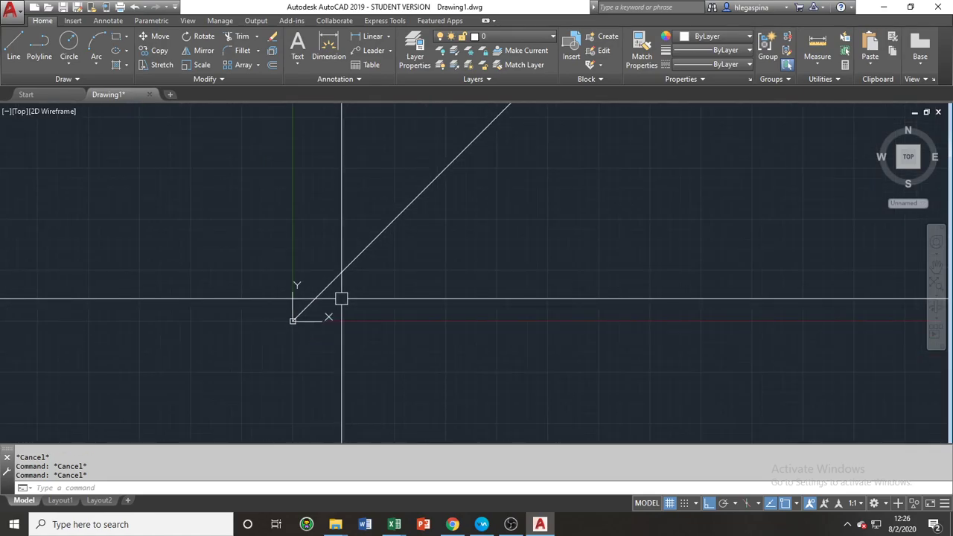
{"action": "scroll", "coordinate": [370, 283], "scroll_direction": "up", "scroll_amount": 5}
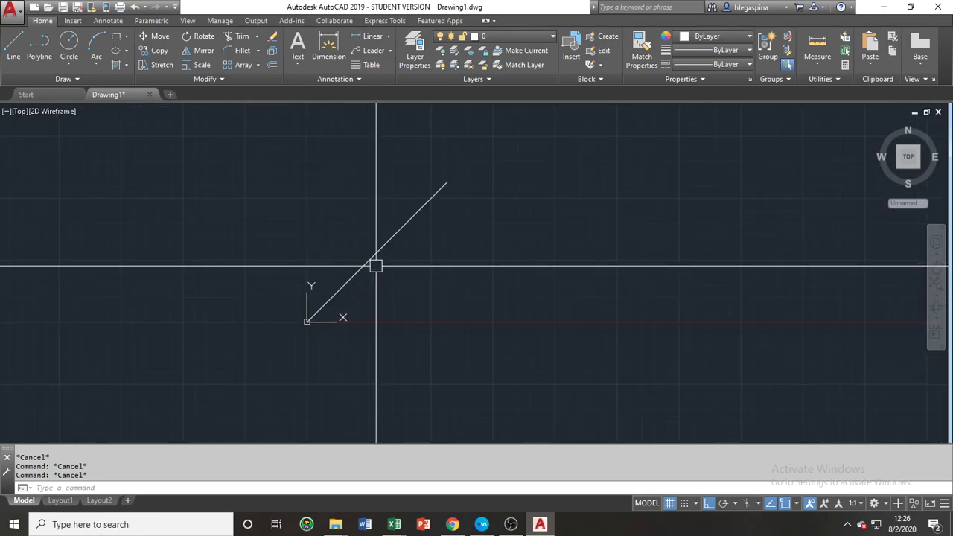
{"action": "mouse_move", "coordinate": [368, 275]}
{"action": "middle_mouse_down"}
{"action": "mouse_move", "coordinate": [378, 322]}
{"action": "mouse_move", "coordinate": [539, 196]}
{"action": "middle_mouse_up"}
{"action": "scroll", "coordinate": [355, 347], "scroll_direction": "up", "scroll_amount": 4}
{"action": "middle_click_drag", "start_coordinate": [309, 355], "coordinate": [540, 171]}
{"action": "scroll", "coordinate": [368, 334], "scroll_direction": "up", "scroll_amount": 4}
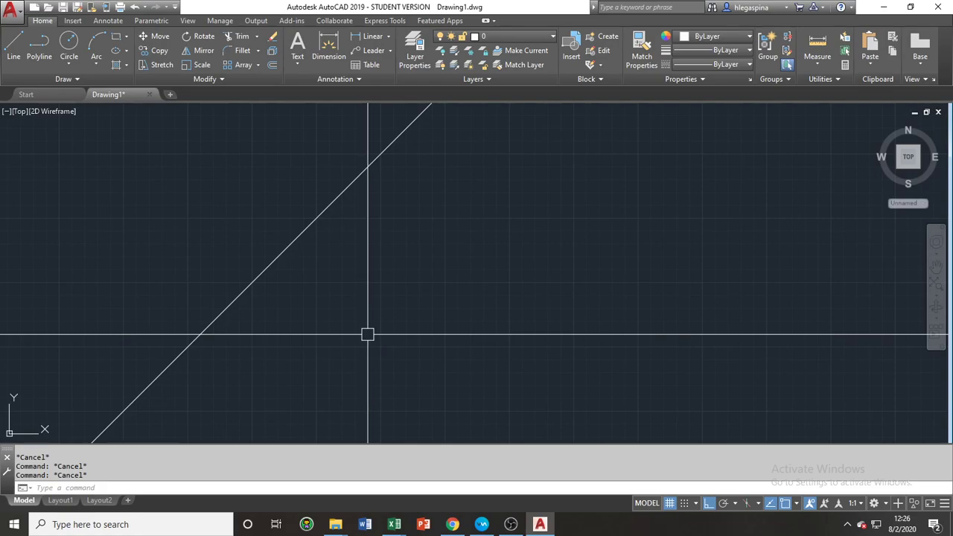
{"action": "middle_click_drag", "start_coordinate": [278, 368], "coordinate": [471, 170]}
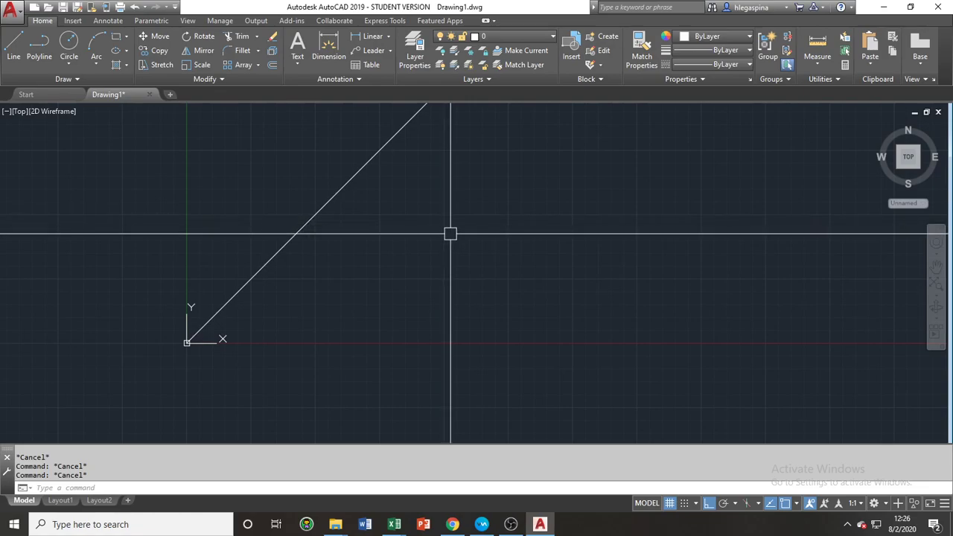
Fit the diagonal line in the view with Zoom Extents, reduce the view, and fit it again with Zoom Extents
{"action": "type", "text": "z"}
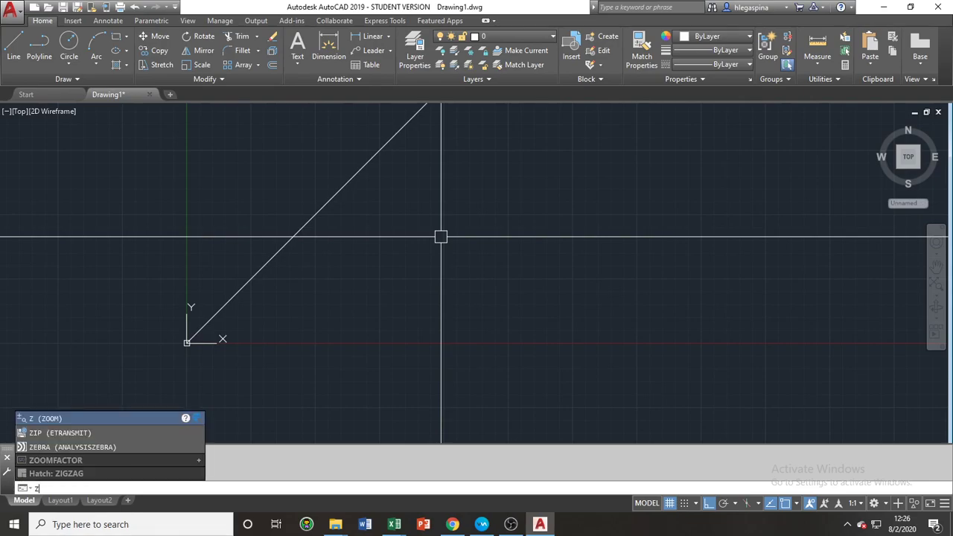
{"action": "key", "text": "Return"}
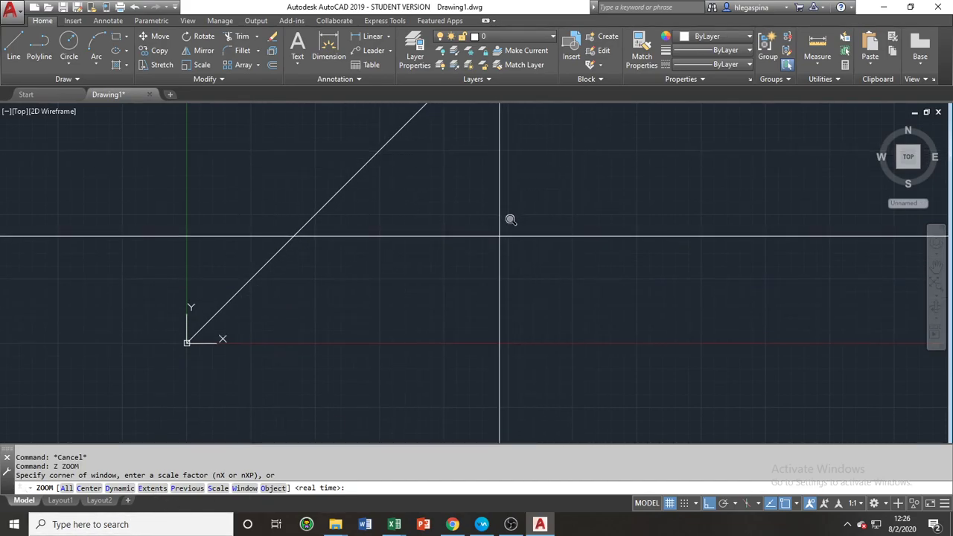
{"action": "type", "text": "E"}
{"action": "key", "text": "Return"}
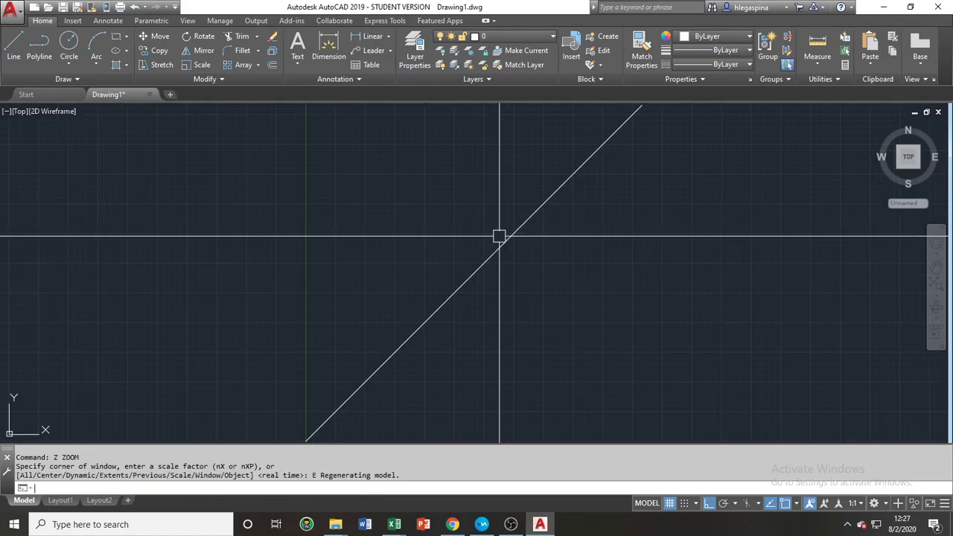
{"action": "scroll", "coordinate": [518, 249], "scroll_direction": "down", "scroll_amount": 2}
{"action": "middle_click_drag", "start_coordinate": [531, 258], "coordinate": [504, 294]}
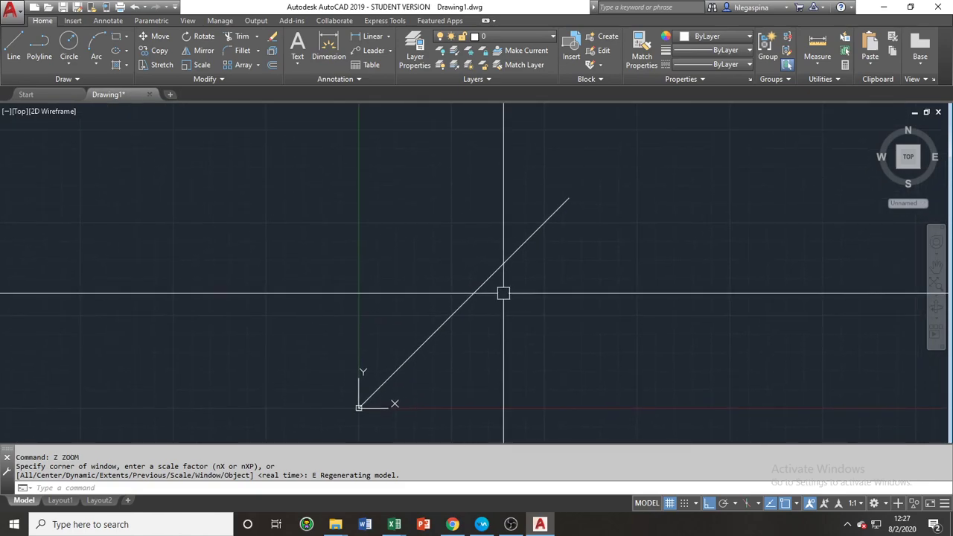
{"action": "type", "text": "z"}
{"action": "key", "text": "Return"}
{"action": "type", "text": "e"}
{"action": "key", "text": "Return"}
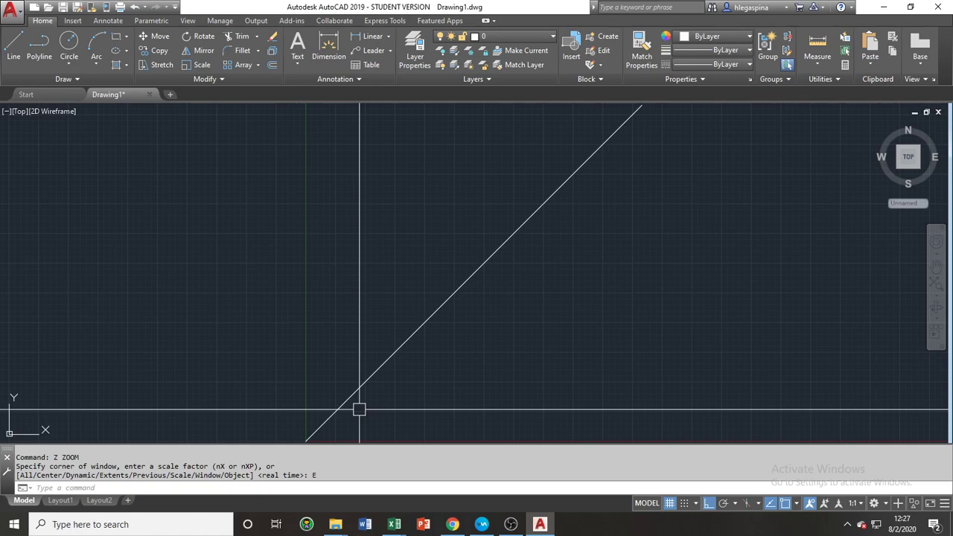
Select the diagonal line and erase it
{"action": "left_click", "coordinate": [447, 308]}
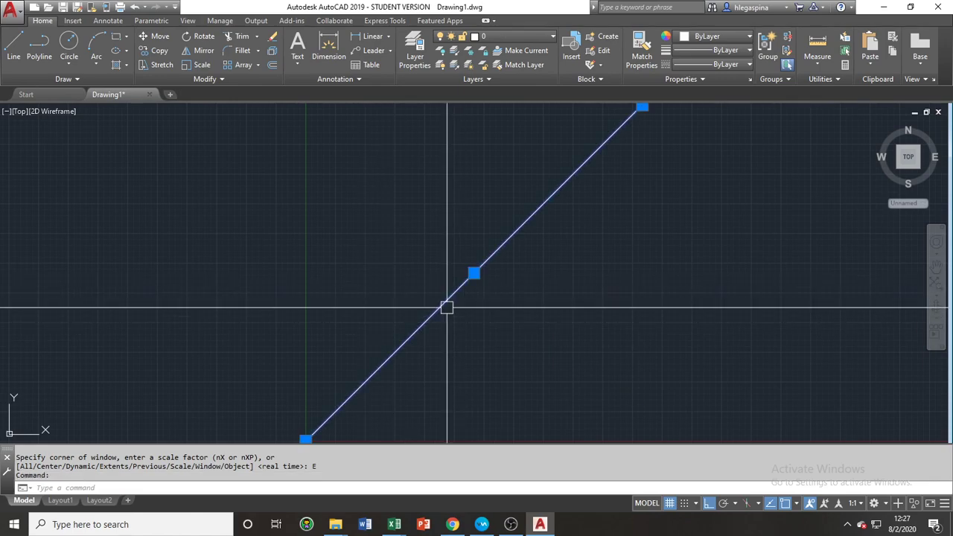
{"action": "type", "text": "e"}
{"action": "key", "text": "Return"}
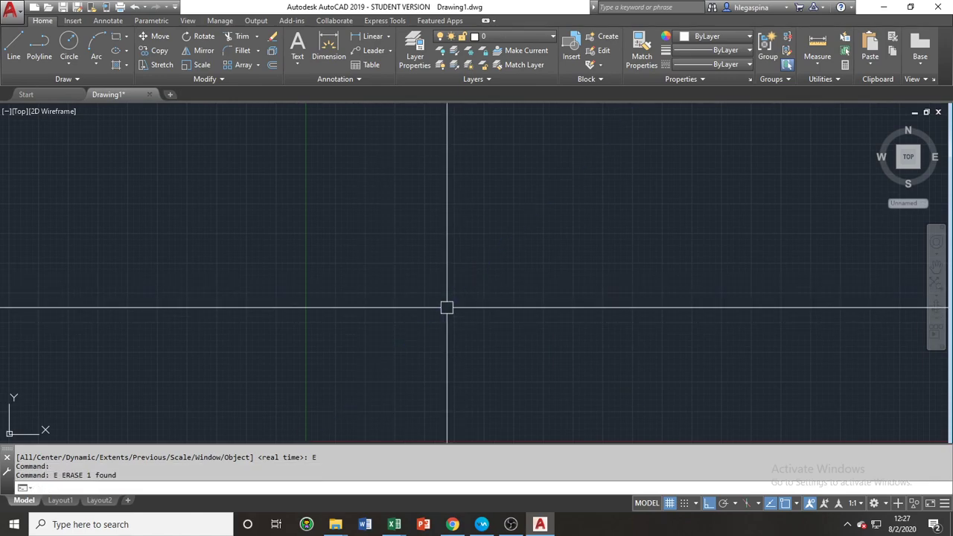
Draw a four-sided outline of separate lines near the origin, its upper edge about 525 mm long, finishing with the Close option
{"action": "scroll", "coordinate": [447, 308], "scroll_direction": "down", "scroll_amount": 2}
{"action": "middle_click_drag", "start_coordinate": [474, 309], "coordinate": [375, 330]}
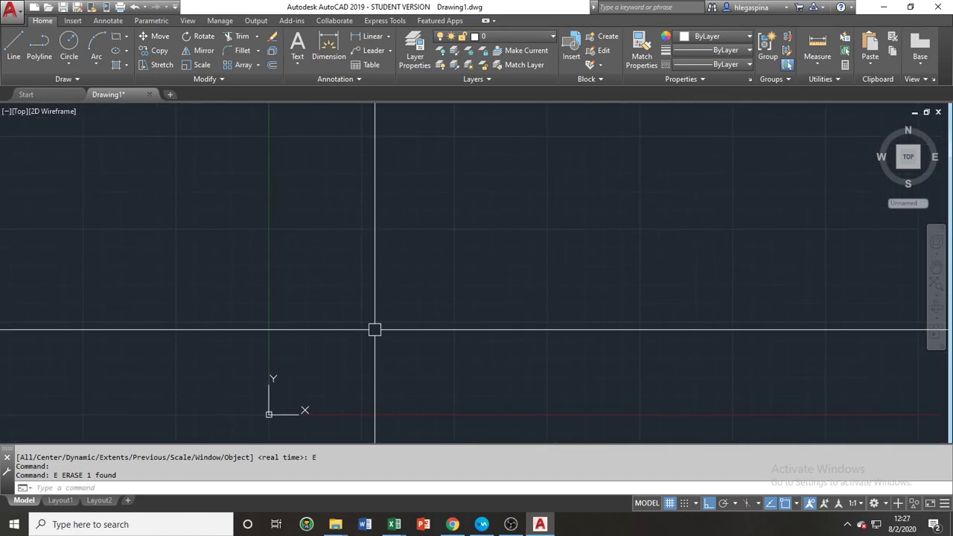
{"action": "type", "text": "l"}
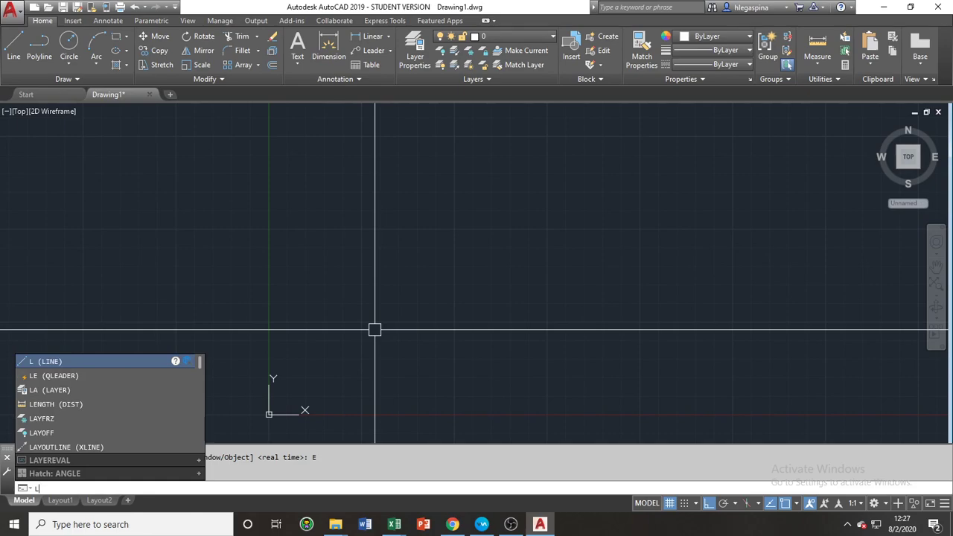
{"action": "key", "text": "Return"}
{"action": "left_click", "coordinate": [341, 350]}
{"action": "left_click", "coordinate": [479, 350]}
{"action": "left_click", "coordinate": [479, 140]}
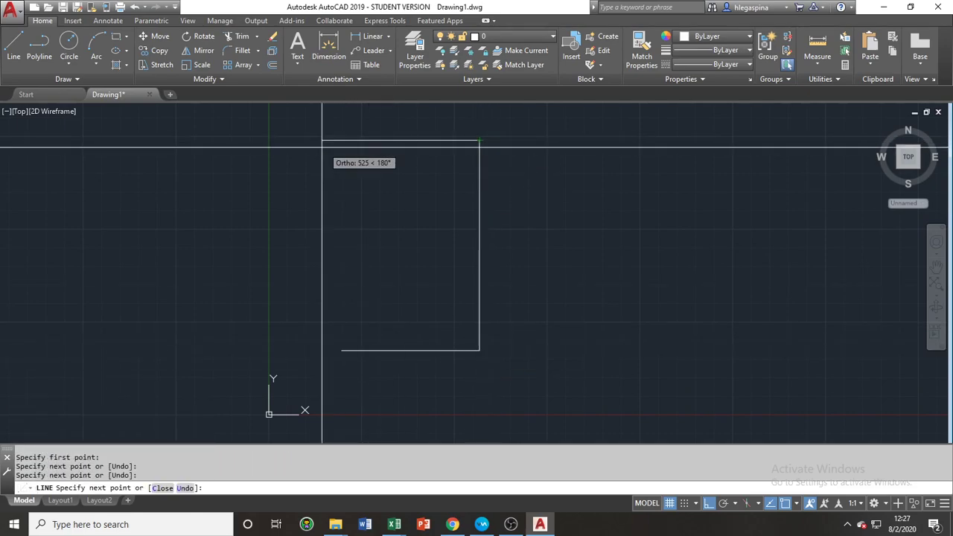
{"action": "left_click", "coordinate": [321, 141]}
{"action": "type", "text": "c"}
{"action": "key", "text": "Return"}
Draw a four-sided polyline outline beside the existing outline of separate lines, finishing it with the Close option
{"action": "mouse_move", "coordinate": [540, 245]}
{"action": "middle_mouse_down"}
{"action": "mouse_move", "coordinate": [429, 249]}
{"action": "mouse_move", "coordinate": [341, 279]}
{"action": "middle_mouse_up"}
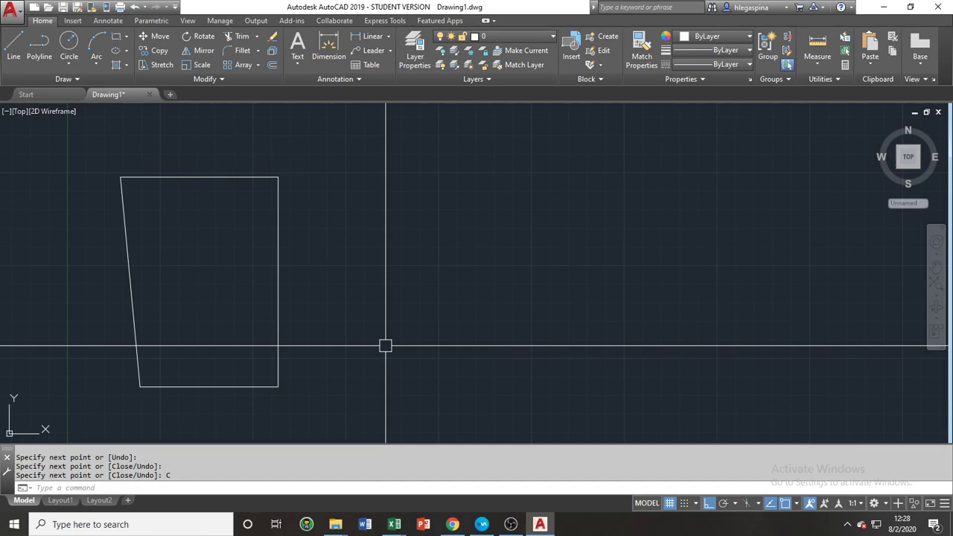
{"action": "type", "text": "PL"}
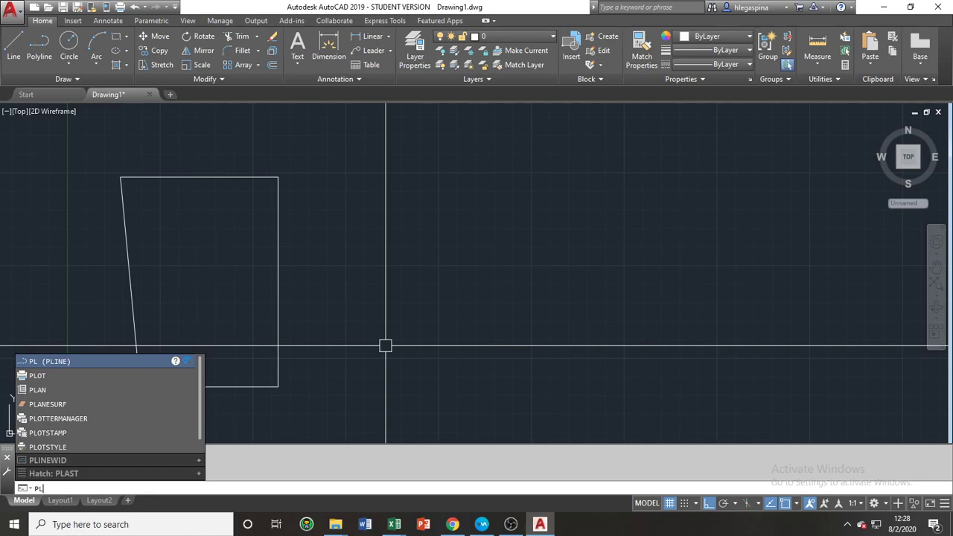
{"action": "key", "text": "Return"}
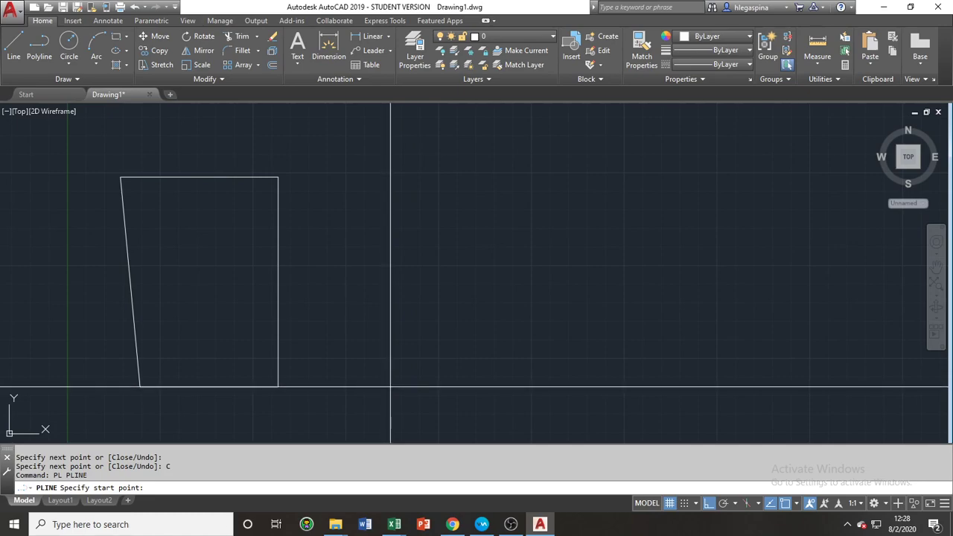
{"action": "left_click", "coordinate": [391, 387]}
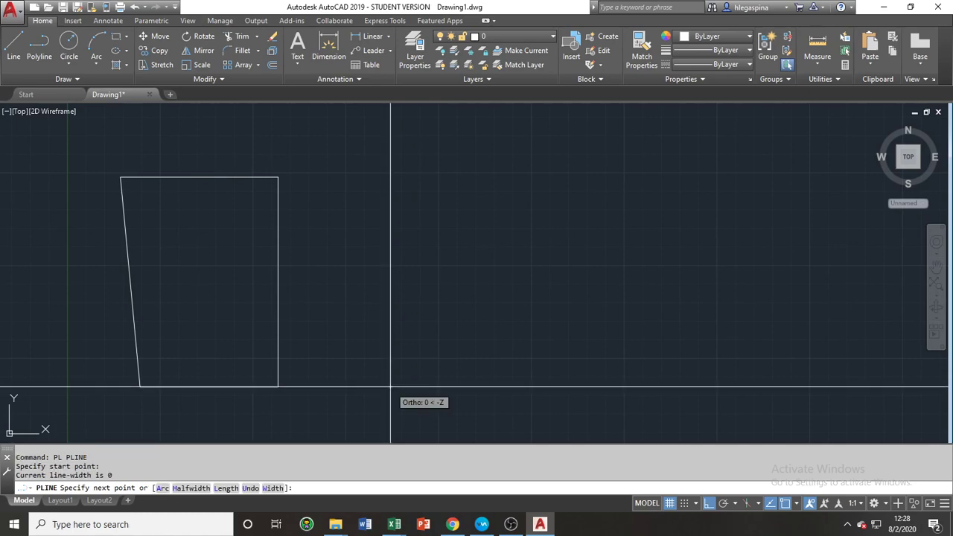
{"action": "left_click", "coordinate": [529, 386]}
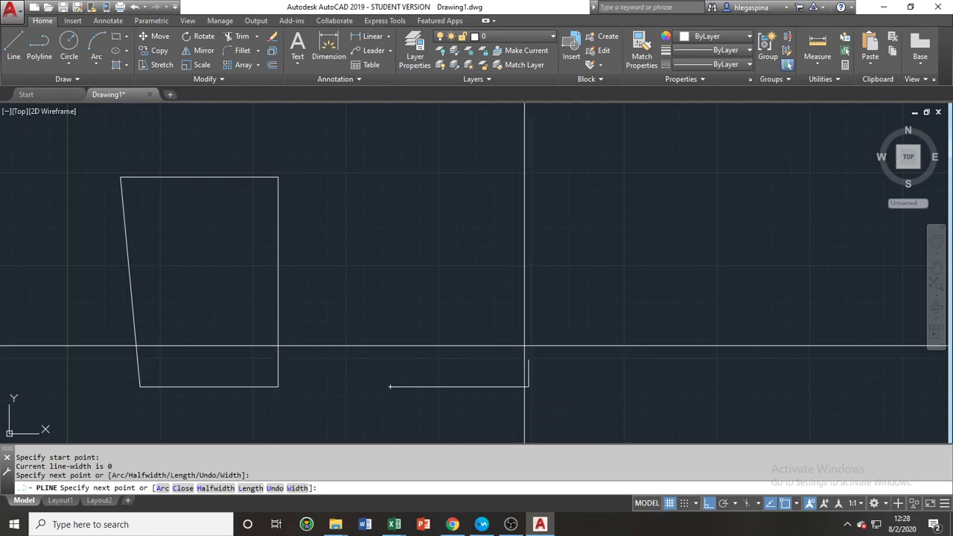
{"action": "left_click", "coordinate": [525, 158]}
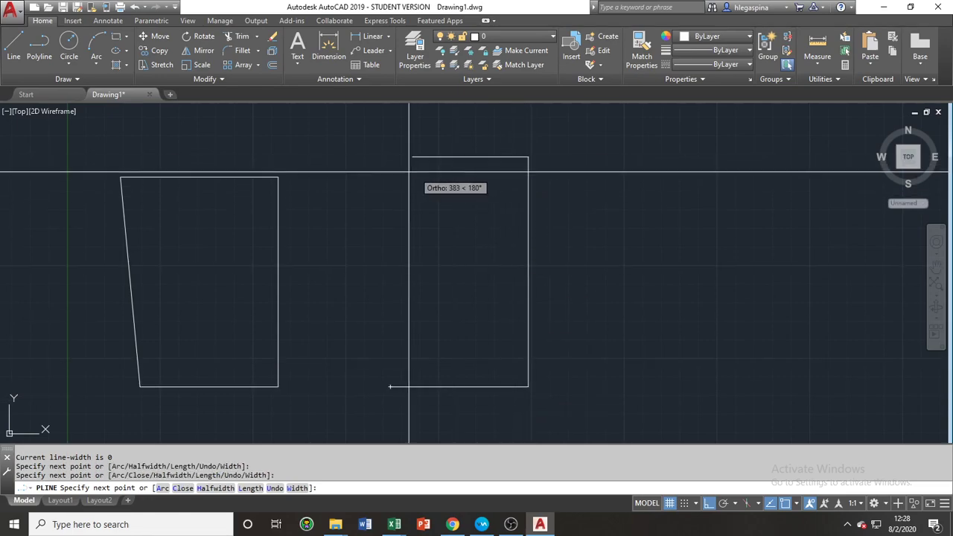
{"action": "left_click", "coordinate": [345, 172]}
{"action": "type", "text": "C"}
{"action": "key", "text": "Return"}
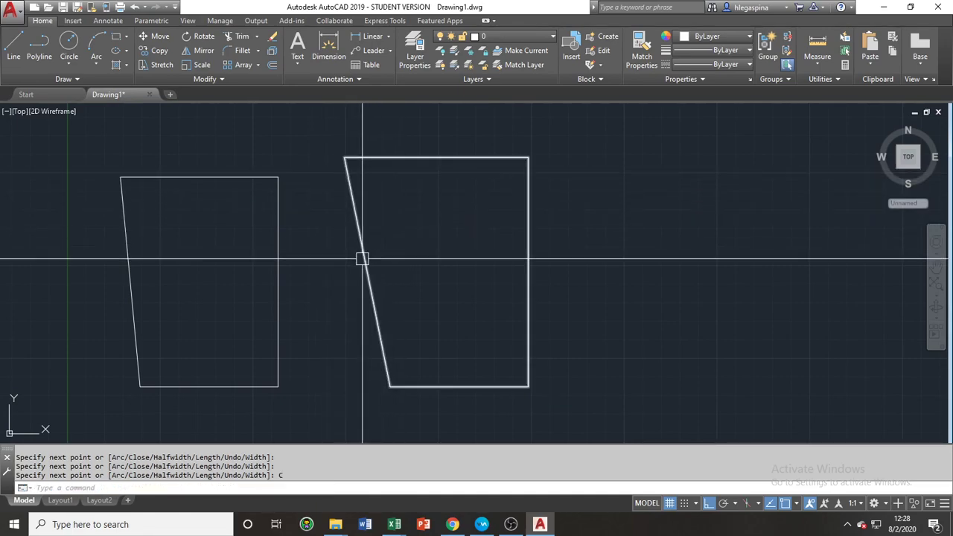
Select the four separate lines of the first outline one by one, and clear the selection
{"action": "middle_click_drag", "start_coordinate": [290, 248], "coordinate": [449, 292]}
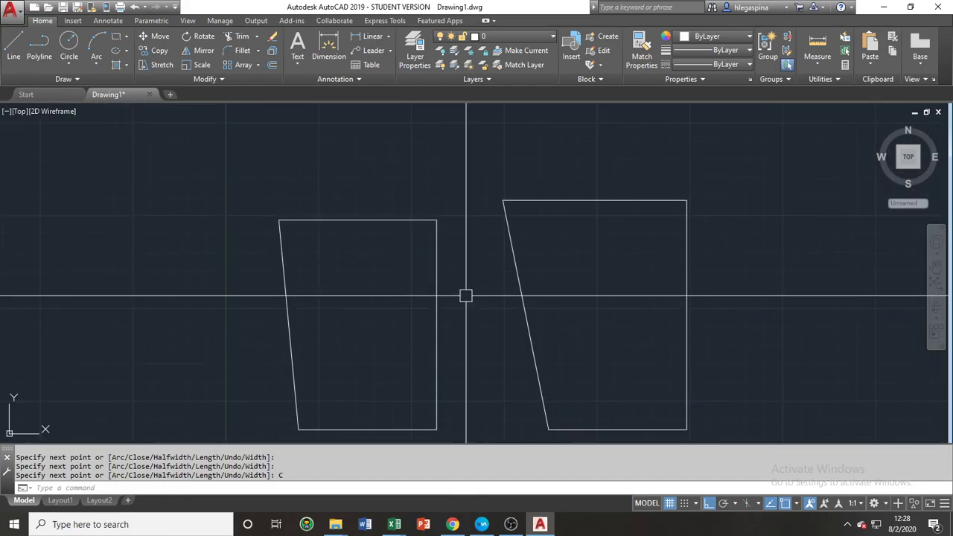
{"action": "scroll", "coordinate": [487, 319], "scroll_direction": "down", "scroll_amount": 5}
{"action": "scroll", "coordinate": [481, 337], "scroll_direction": "up", "scroll_amount": 4}
{"action": "scroll", "coordinate": [454, 283], "scroll_direction": "up", "scroll_amount": 2}
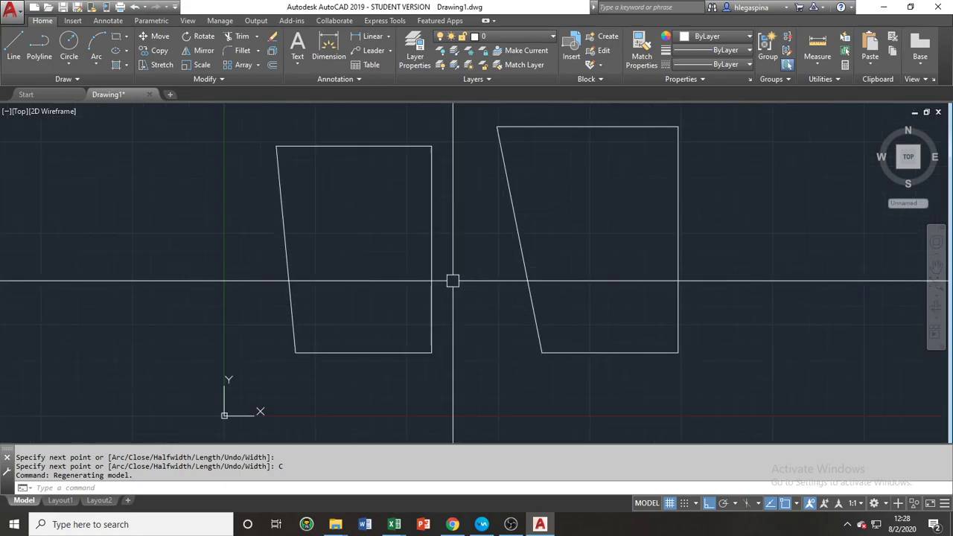
{"action": "middle_click_drag", "start_coordinate": [455, 283], "coordinate": [384, 317]}
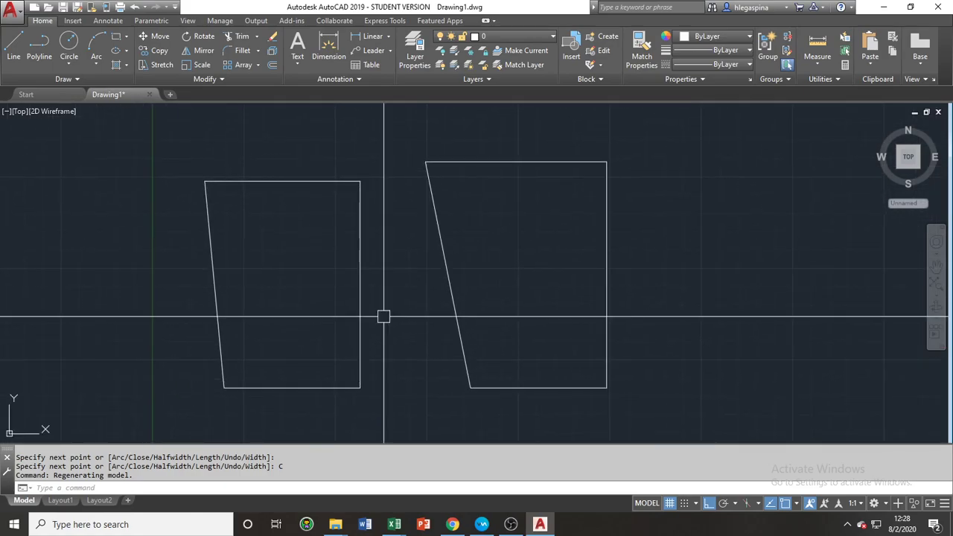
{"action": "left_click", "coordinate": [361, 200]}
{"action": "left_click", "coordinate": [319, 182]}
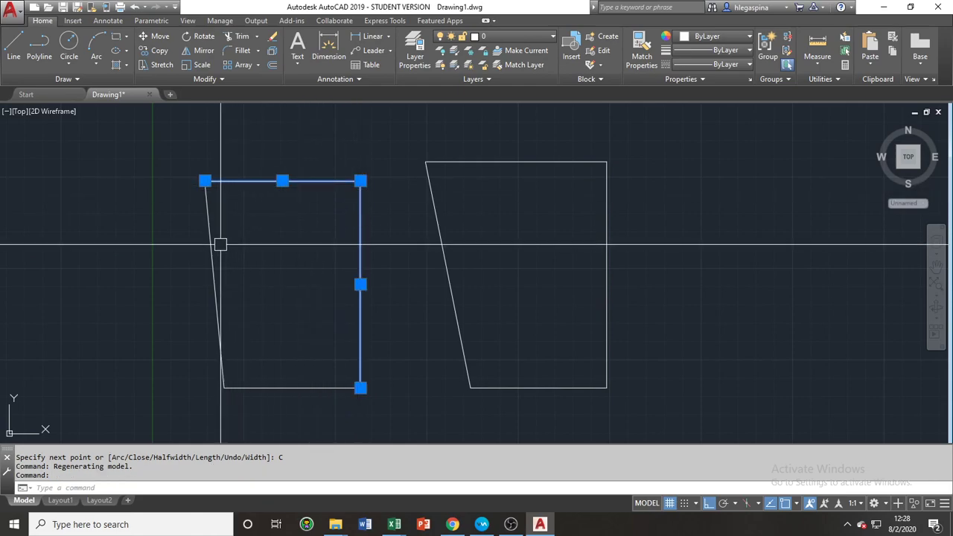
{"action": "left_click", "coordinate": [207, 225]}
{"action": "left_click", "coordinate": [245, 387]}
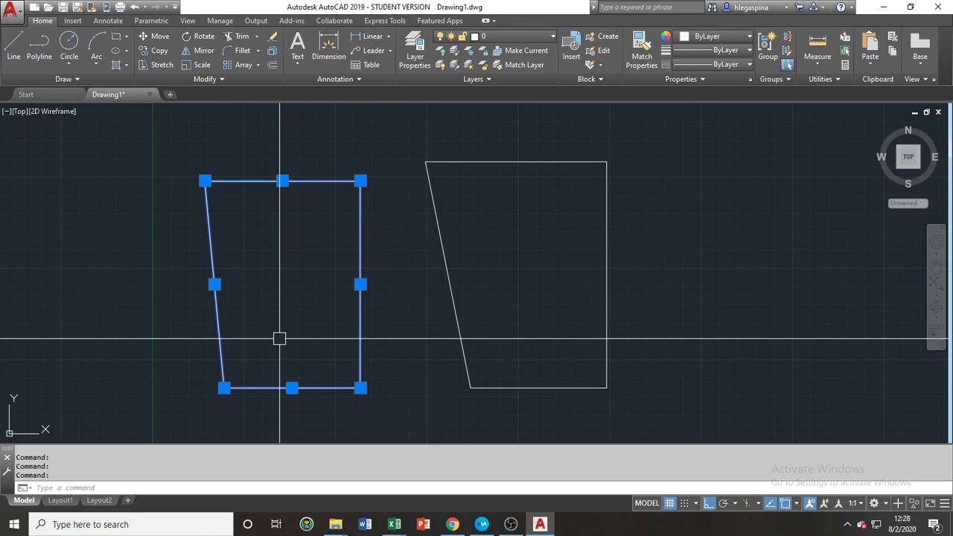
{"action": "key", "text": "Escape"}
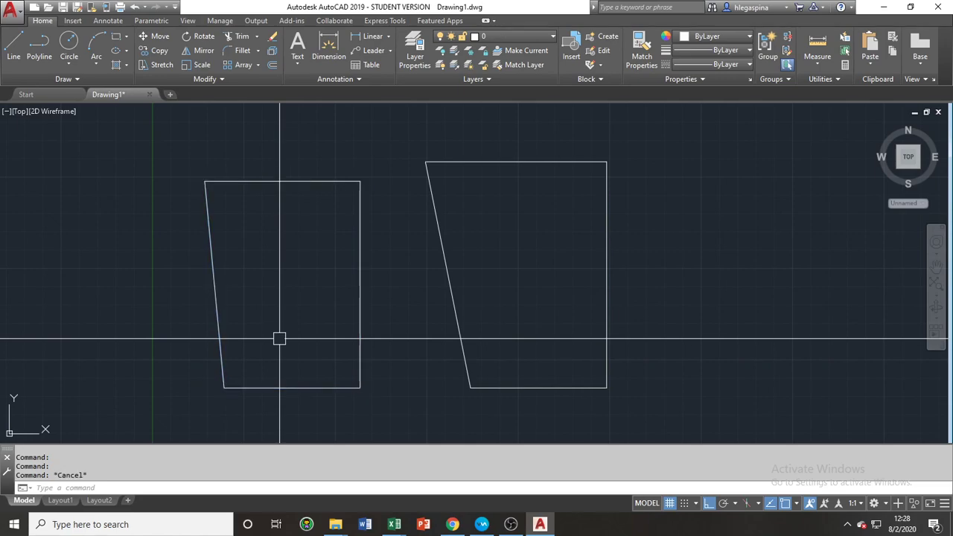
Select the closed polyline outline as a single object and clear the selection
{"action": "left_click", "coordinate": [469, 368]}
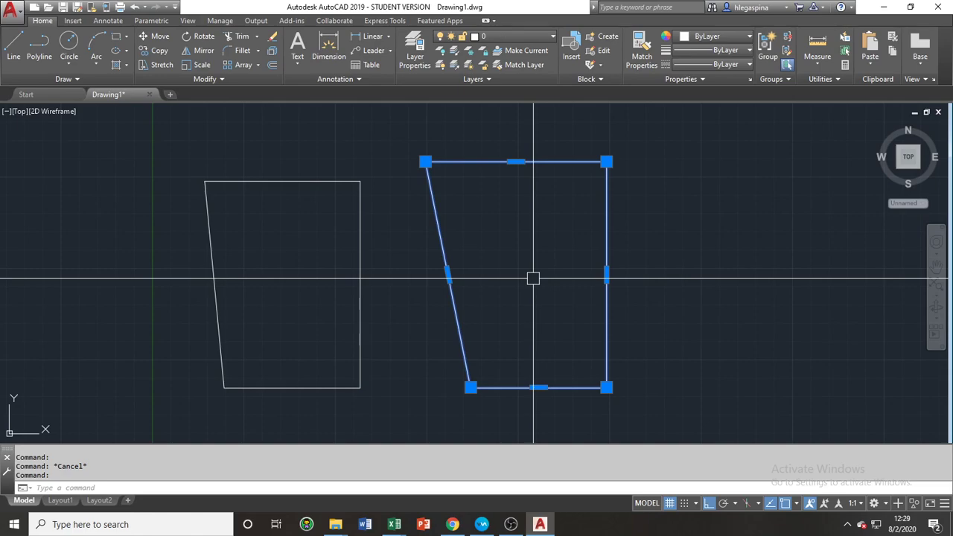
{"action": "key", "text": "Escape"}
{"action": "left_click", "coordinate": [630, 401]}
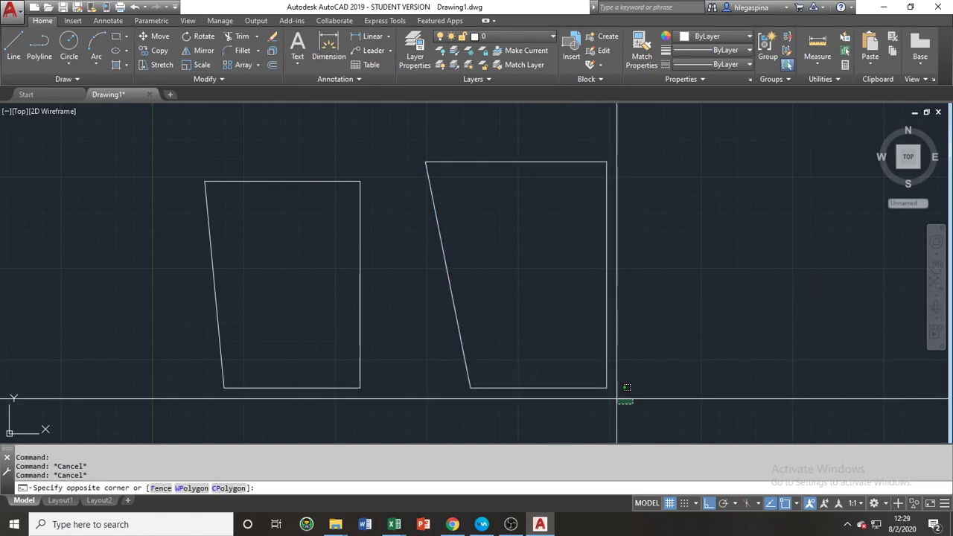
{"action": "middle_click_drag", "start_coordinate": [668, 331], "coordinate": [512, 339]}
{"action": "scroll", "coordinate": [589, 313], "scroll_direction": "down", "scroll_amount": 2}
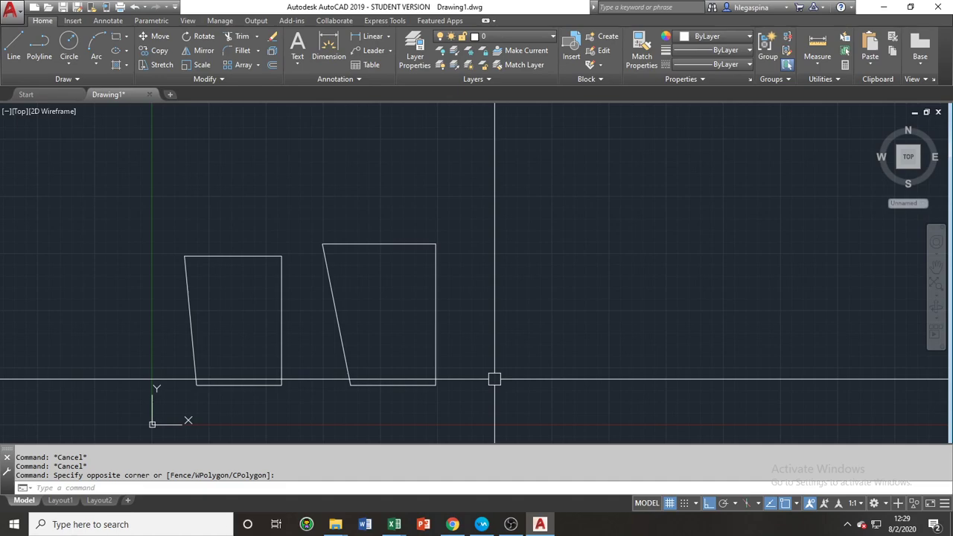
{"action": "type", "text": "REC"}
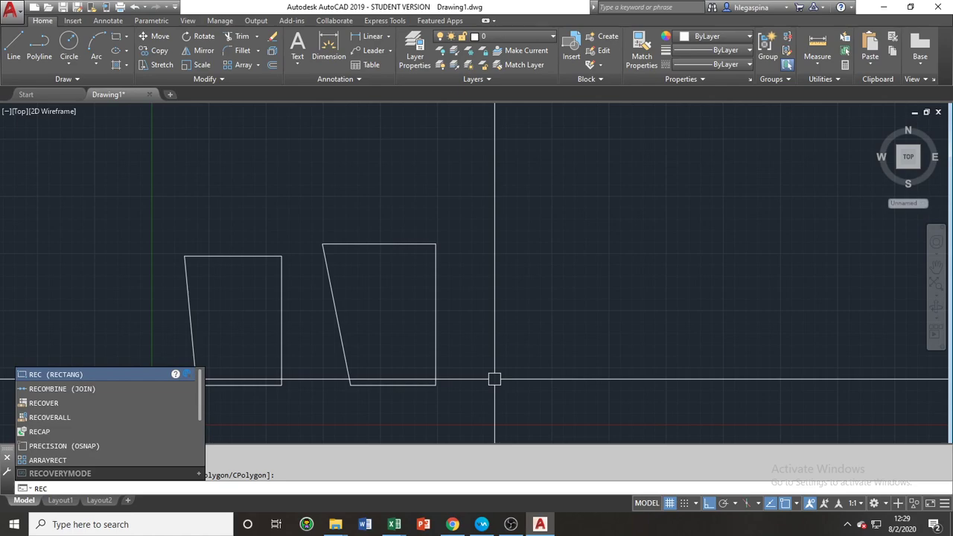
{"action": "key", "text": "Return"}
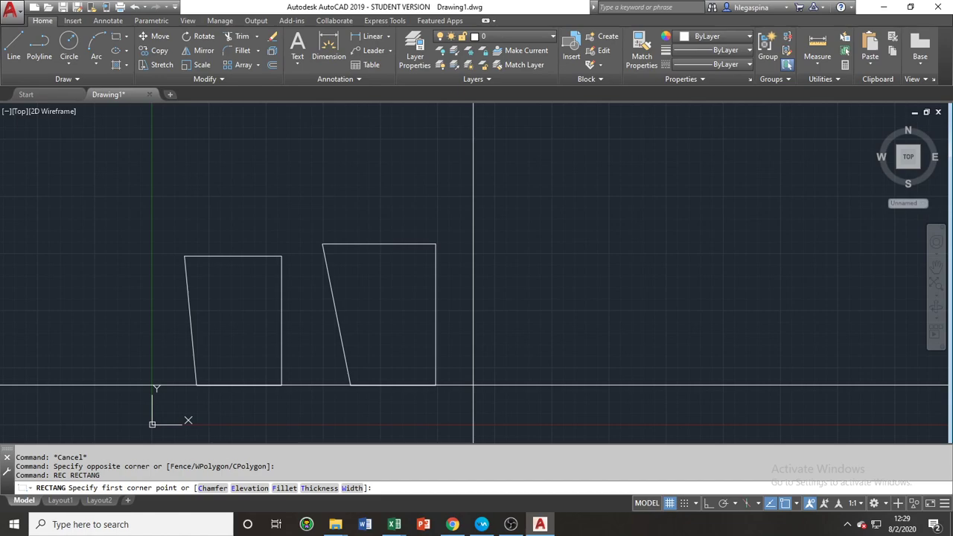
{"action": "middle_click_drag", "start_coordinate": [534, 349], "coordinate": [534, 314]}
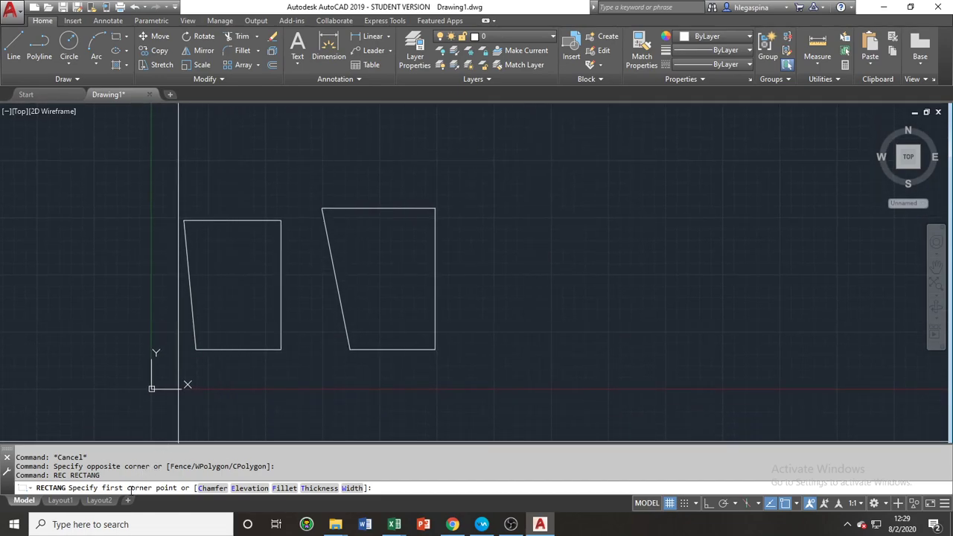
{"action": "left_click", "coordinate": [491, 369]}
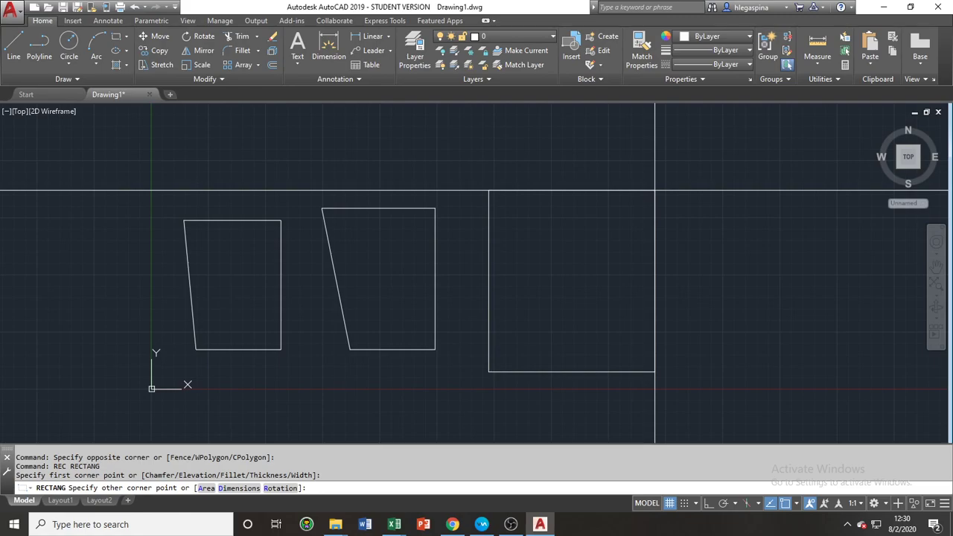
{"action": "key", "text": "F8"}
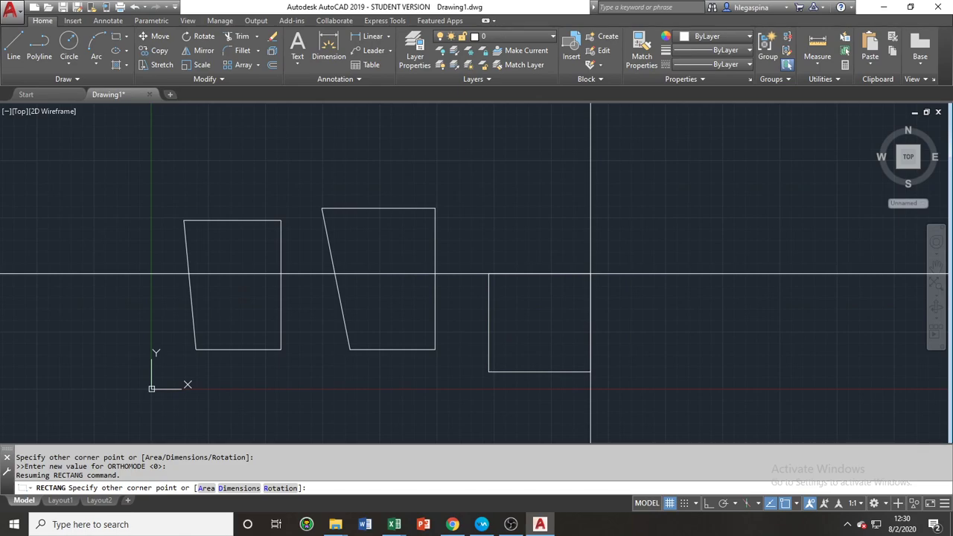
{"action": "type", "text": "@"}
{"action": "type", "text": "5000,3000"}
{"action": "key", "text": "Return"}
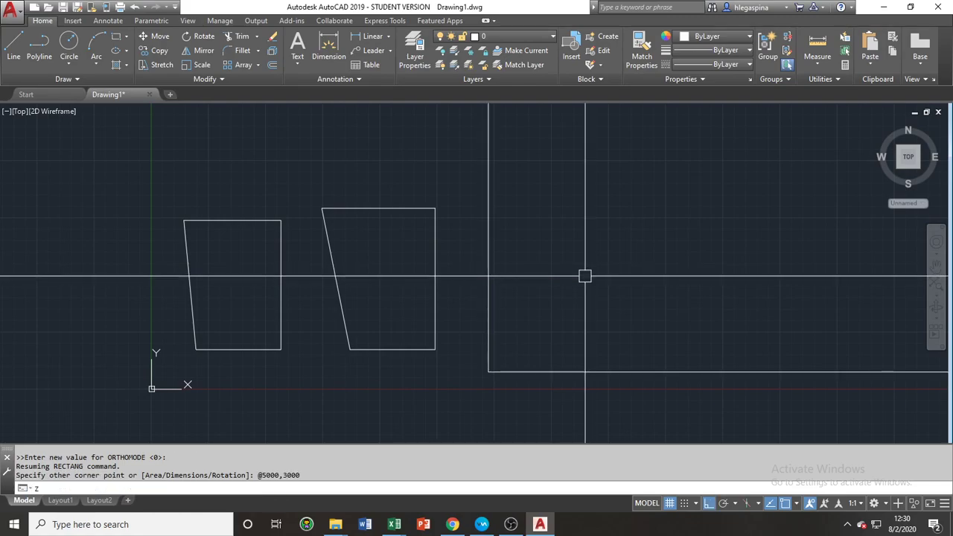
Fit all objects in the view with Zoom Extents and bring the large rectangle to the middle
{"action": "type", "text": "z"}
{"action": "key", "text": "Return"}
{"action": "type", "text": "e"}
{"action": "key", "text": "Return"}
{"action": "scroll", "coordinate": [585, 275], "scroll_direction": "down", "scroll_amount": 2}
{"action": "middle_click_drag", "start_coordinate": [549, 274], "coordinate": [445, 290]}
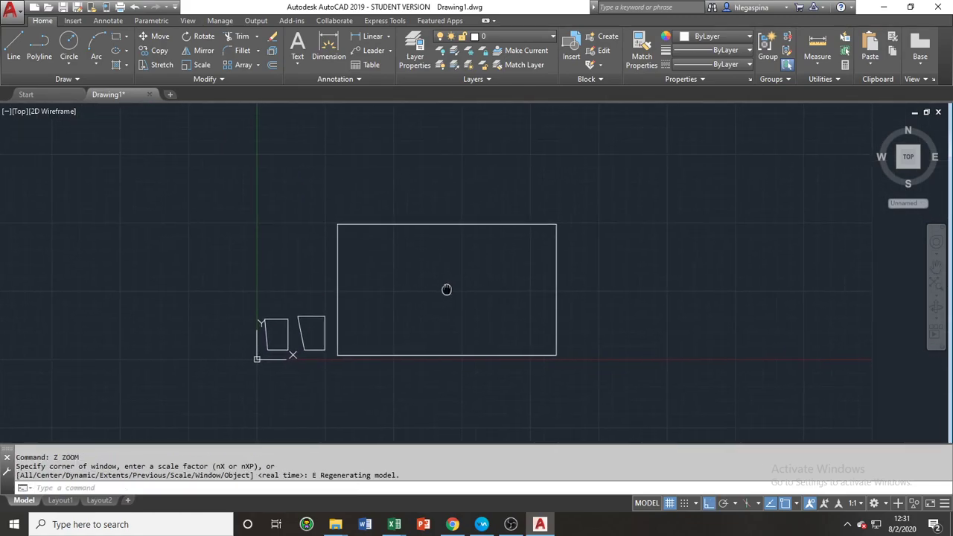
{"action": "scroll", "coordinate": [393, 288], "scroll_direction": "up", "scroll_amount": 2}
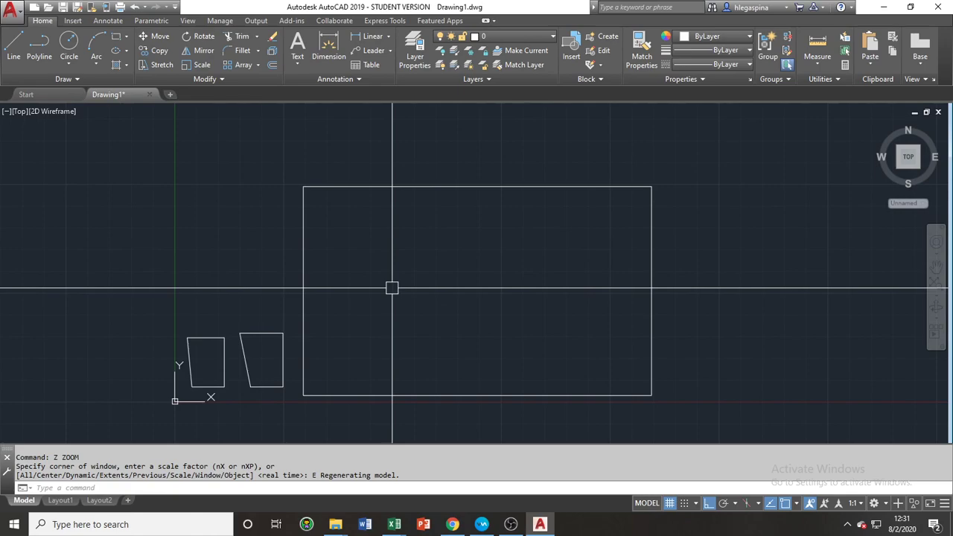
{"action": "middle_click_drag", "start_coordinate": [504, 353], "coordinate": [451, 356]}
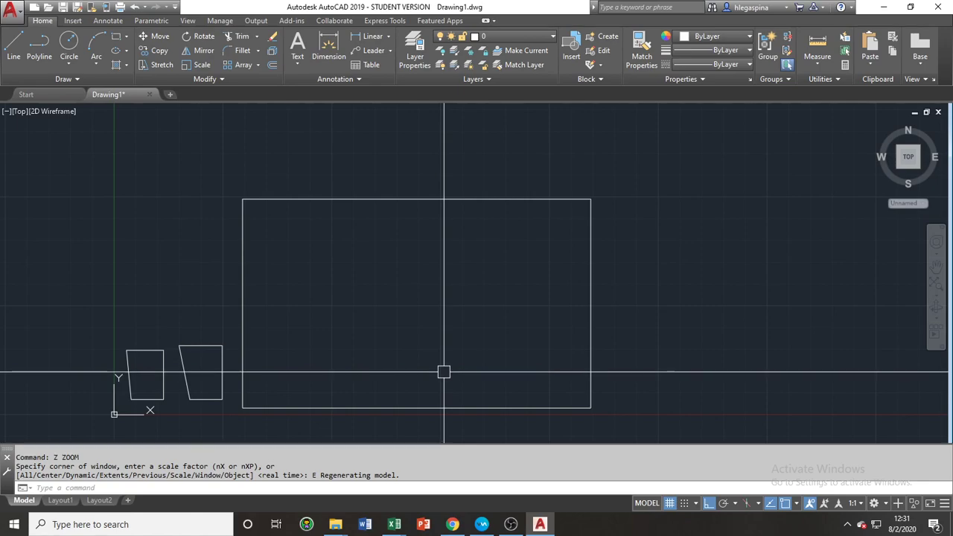
Measure the distance between the large rectangle's upper-left and lower-right corners with the DIST command
{"action": "type", "text": "DI"}
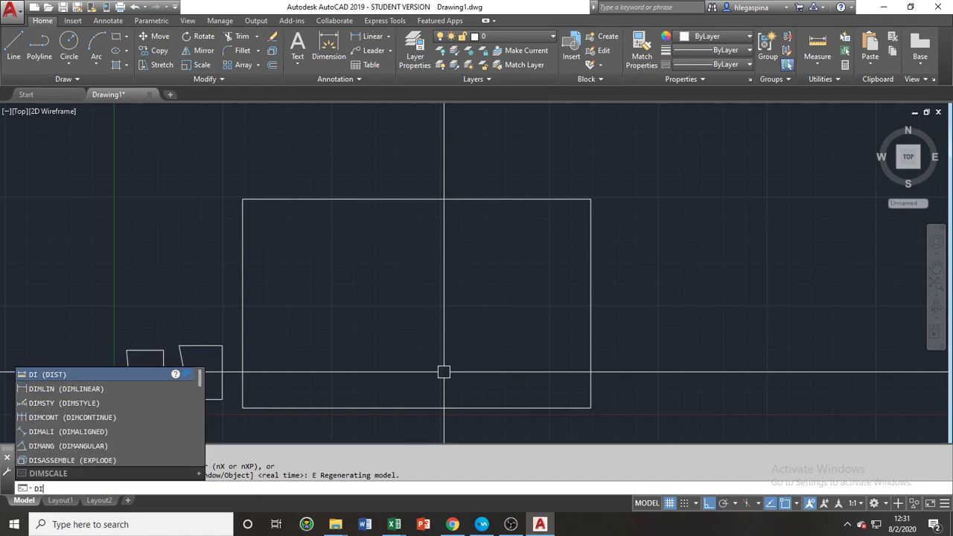
{"action": "key", "text": "Return"}
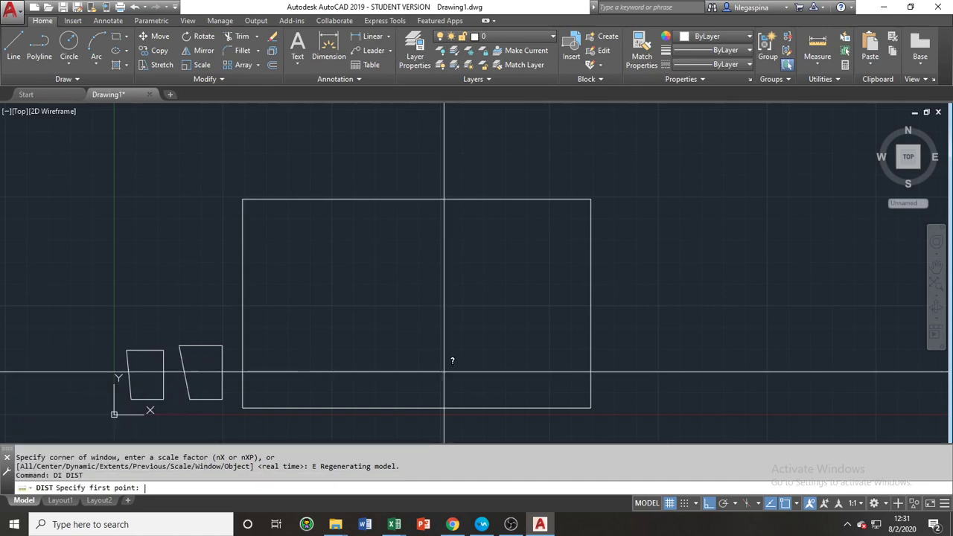
{"action": "left_click", "coordinate": [243, 199]}
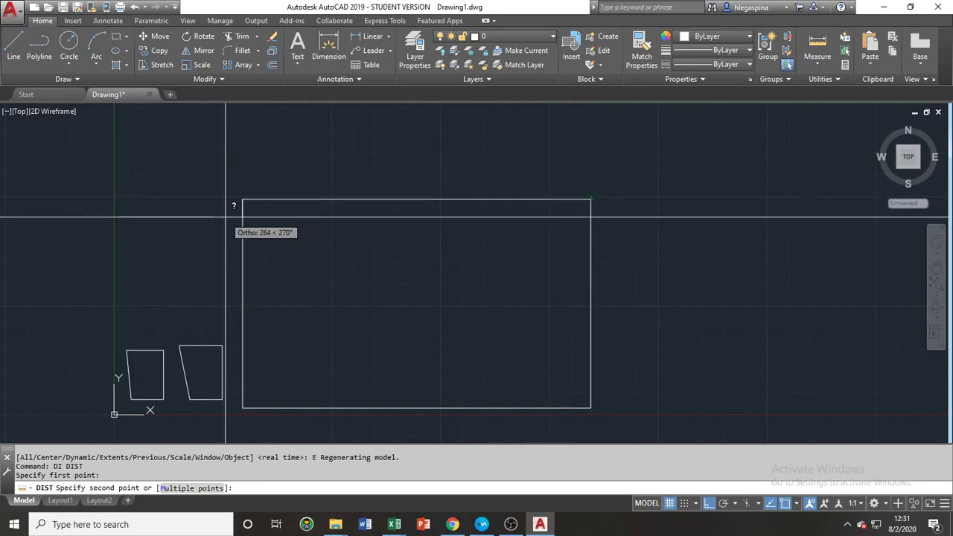
{"action": "left_click", "coordinate": [591, 407]}
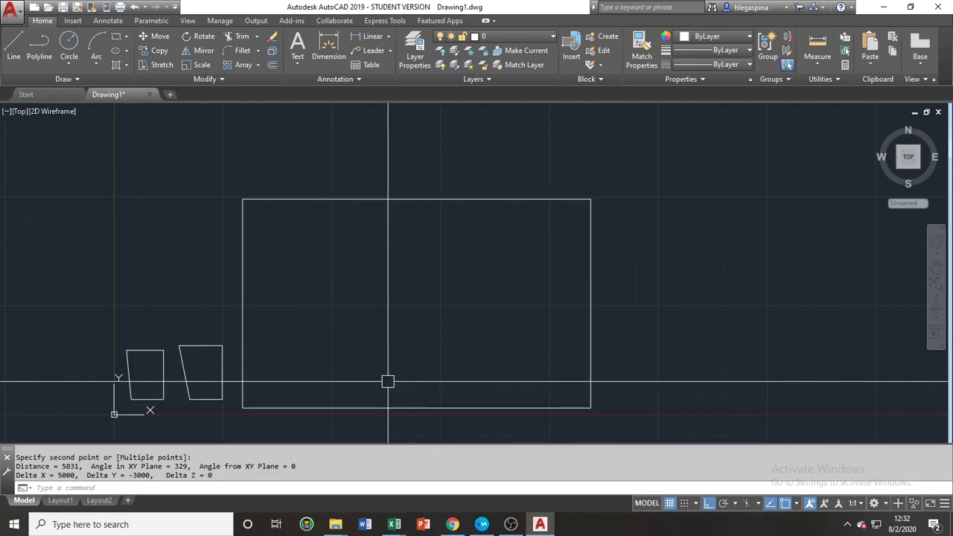
Review the distance results and earlier commands in the text window, and close it
{"action": "key", "text": "F2"}
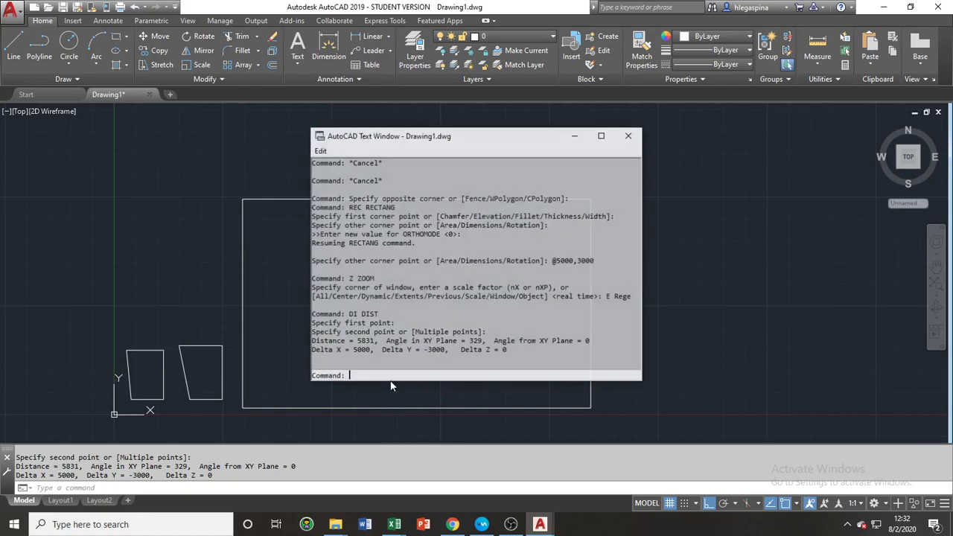
{"action": "scroll", "coordinate": [421, 287], "scroll_direction": "up", "scroll_amount": 3}
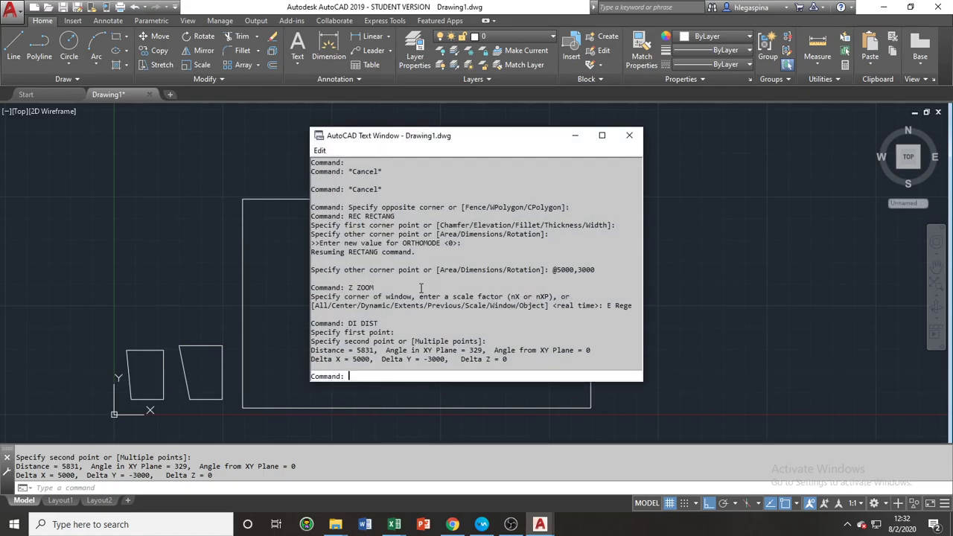
{"action": "scroll", "coordinate": [421, 288], "scroll_direction": "up", "scroll_amount": 3}
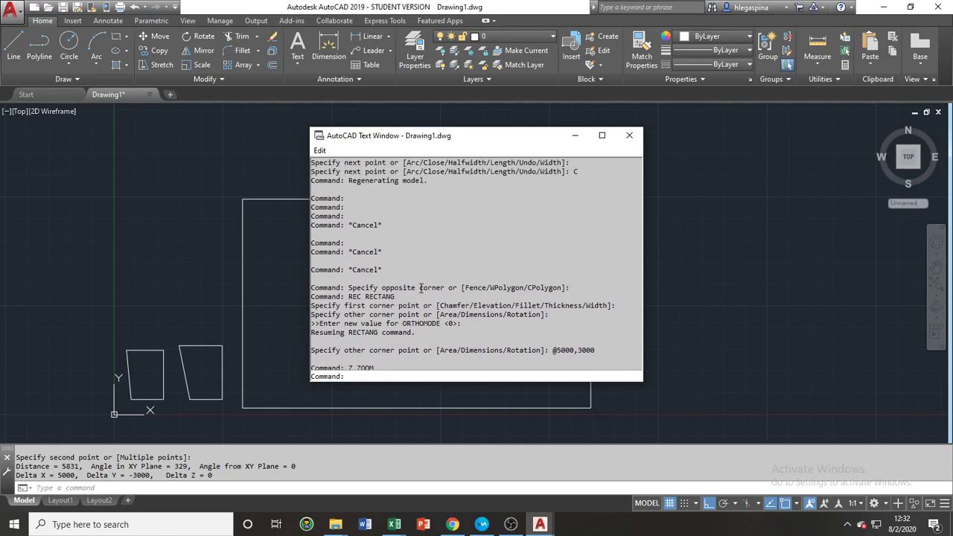
{"action": "scroll", "coordinate": [421, 288], "scroll_direction": "down", "scroll_amount": 6}
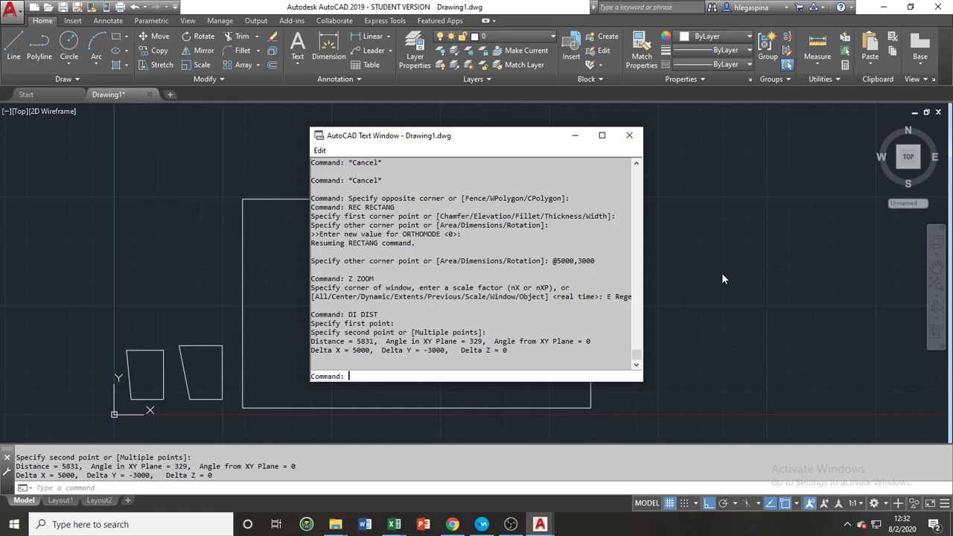
{"action": "key", "text": "F2"}
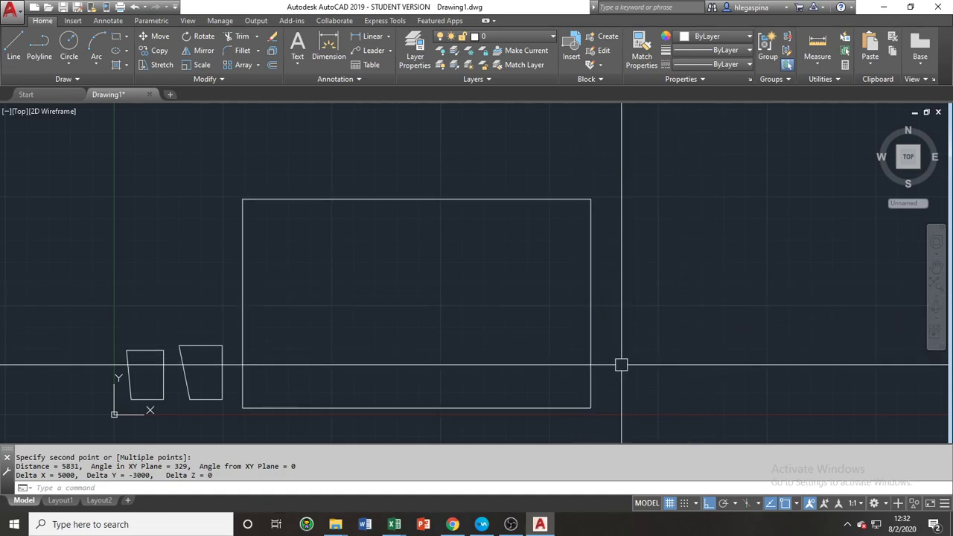
{"action": "scroll", "coordinate": [624, 364], "scroll_direction": "down", "scroll_amount": 4}
{"action": "middle_click_drag", "start_coordinate": [625, 364], "coordinate": [602, 360]}
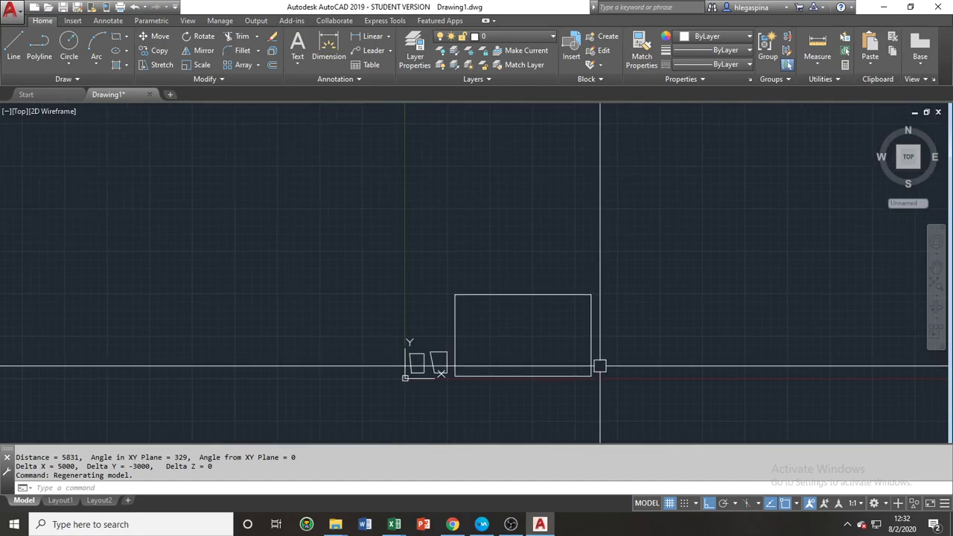
Start a rectangle with its first corner beyond the large rectangle's lower-right corner and choose to size it by area
{"action": "scroll", "coordinate": [596, 376], "scroll_direction": "down", "scroll_amount": 2}
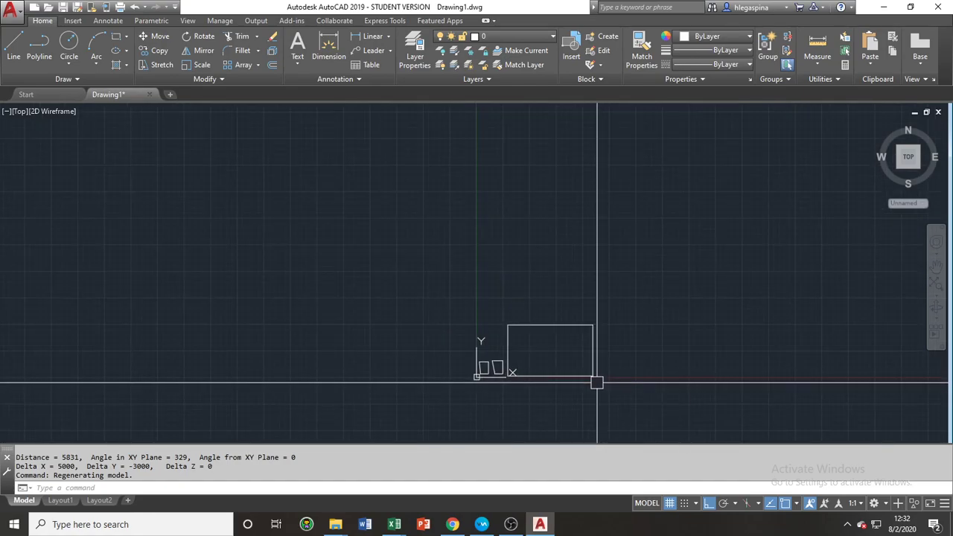
{"action": "middle_click_drag", "start_coordinate": [678, 387], "coordinate": [636, 377]}
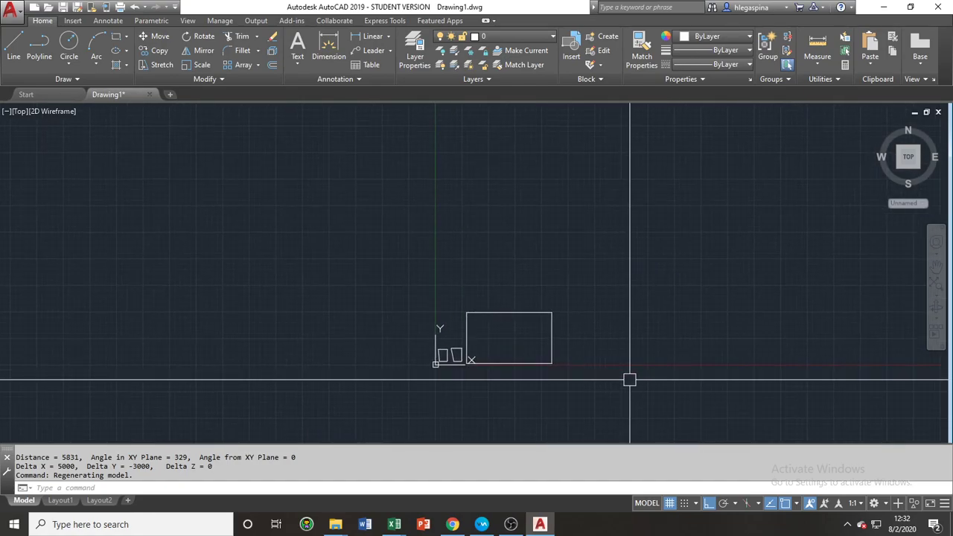
{"action": "scroll", "coordinate": [493, 327], "scroll_direction": "up", "scroll_amount": 2}
{"action": "middle_click_drag", "start_coordinate": [494, 328], "coordinate": [383, 325]}
{"action": "type", "text": "rec"}
{"action": "key", "text": "Return"}
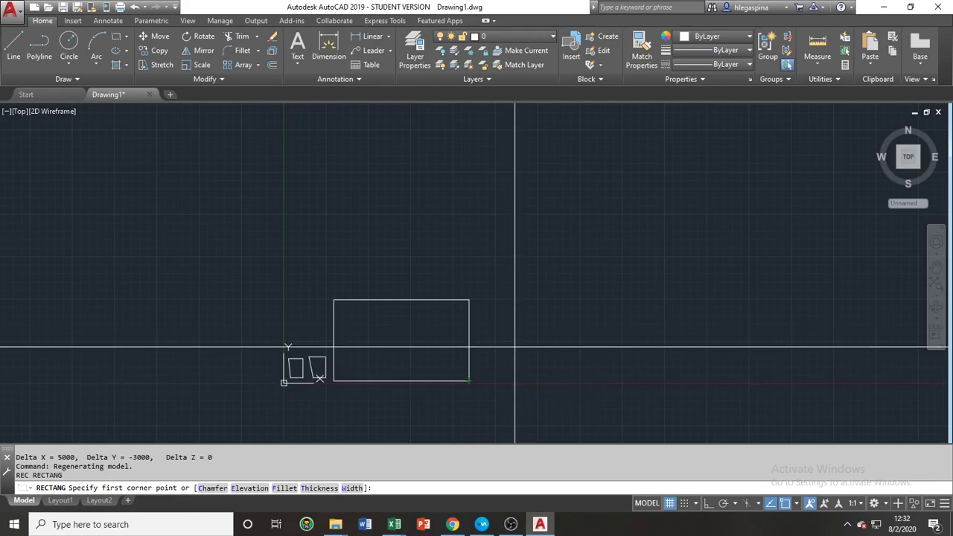
{"action": "left_click", "coordinate": [500, 383]}
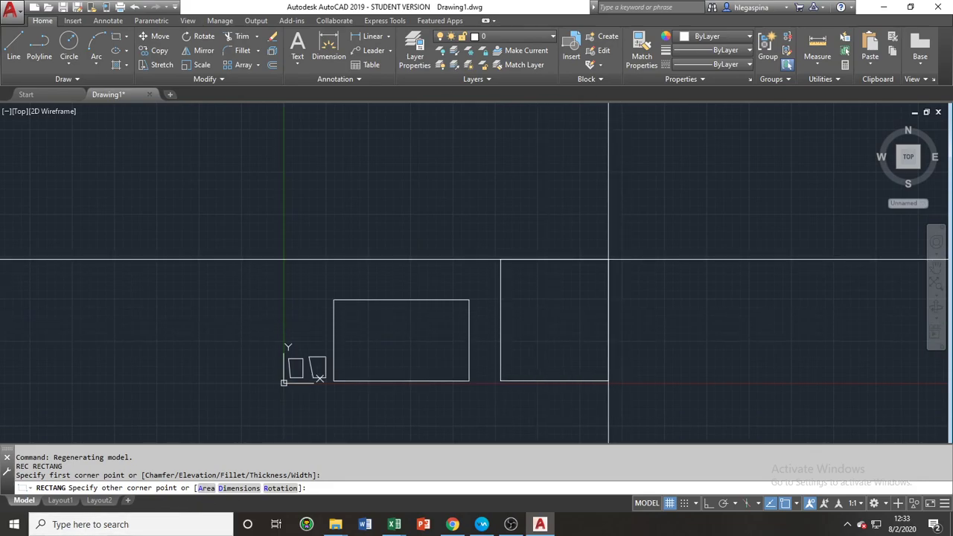
{"action": "type", "text": "A"}
{"action": "key", "text": "Return"}
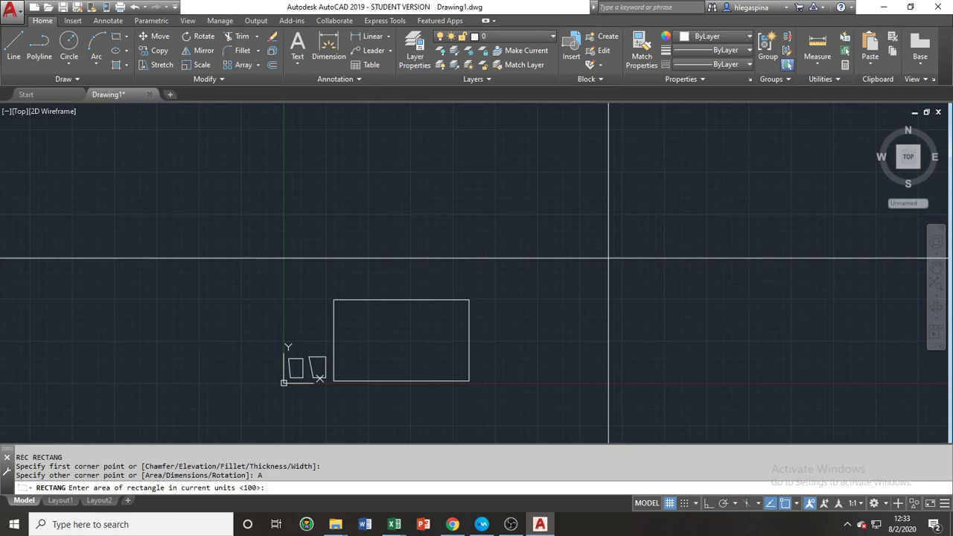
Give the rectangle an area of 15000000 and calculate its dimensions from a width of 3000 mm
{"action": "type", "text": "15000000"}
{"action": "key", "text": "BackSpace"}
{"action": "key", "text": "BackSpace"}
{"action": "key", "text": "BackSpace"}
{"action": "key", "text": "BackSpace"}
{"action": "key", "text": "BackSpace"}
{"action": "type", "text": "00000"}
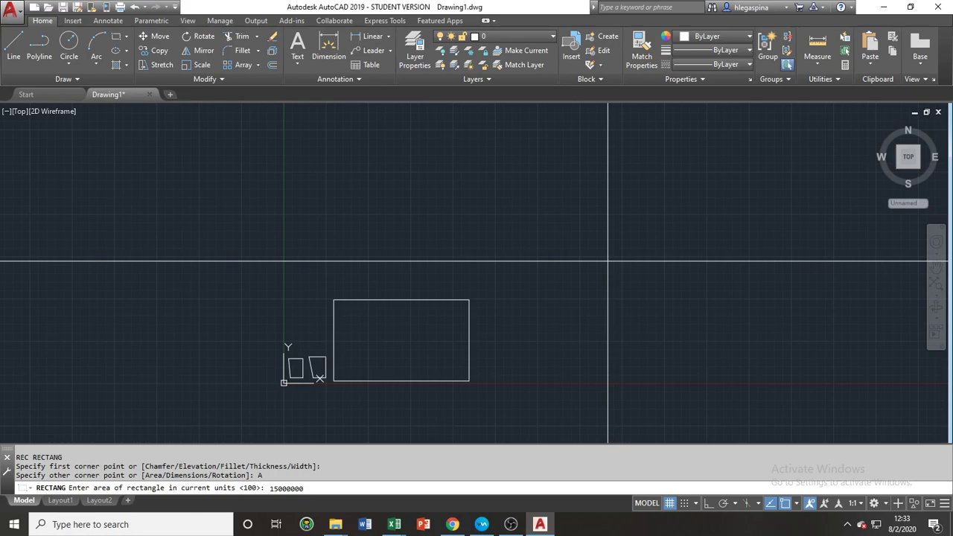
{"action": "key", "text": "Return"}
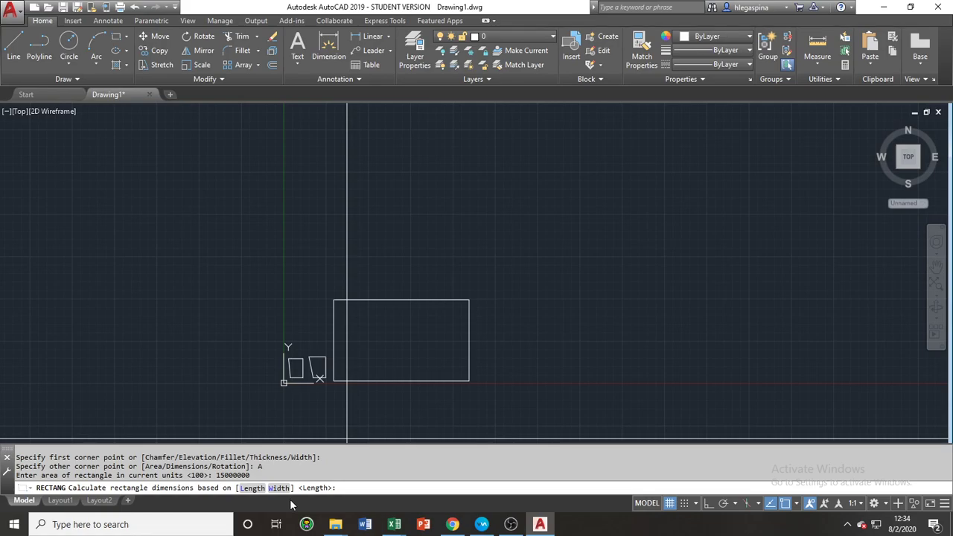
{"action": "type", "text": "w"}
{"action": "key", "text": "Return"}
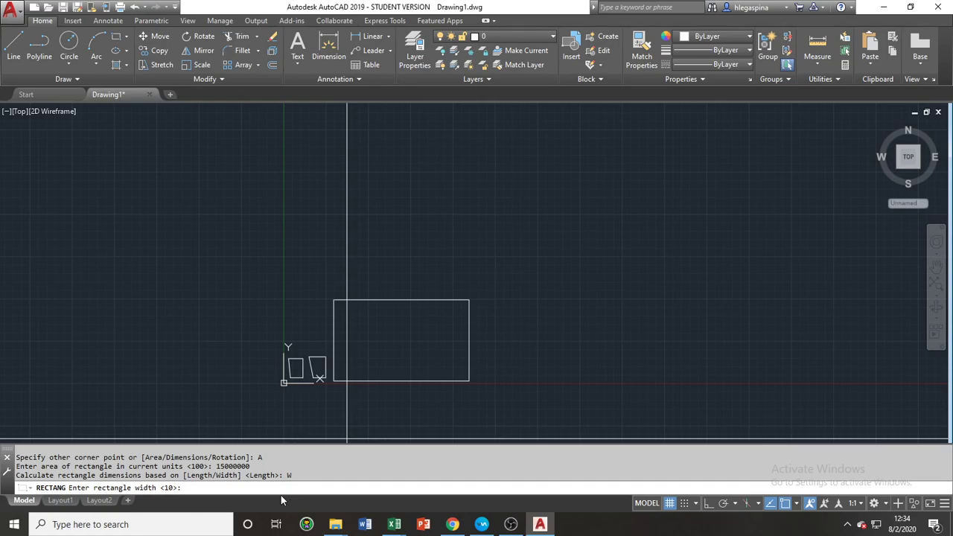
{"action": "type", "text": "3000"}
{"action": "key", "text": "Return"}
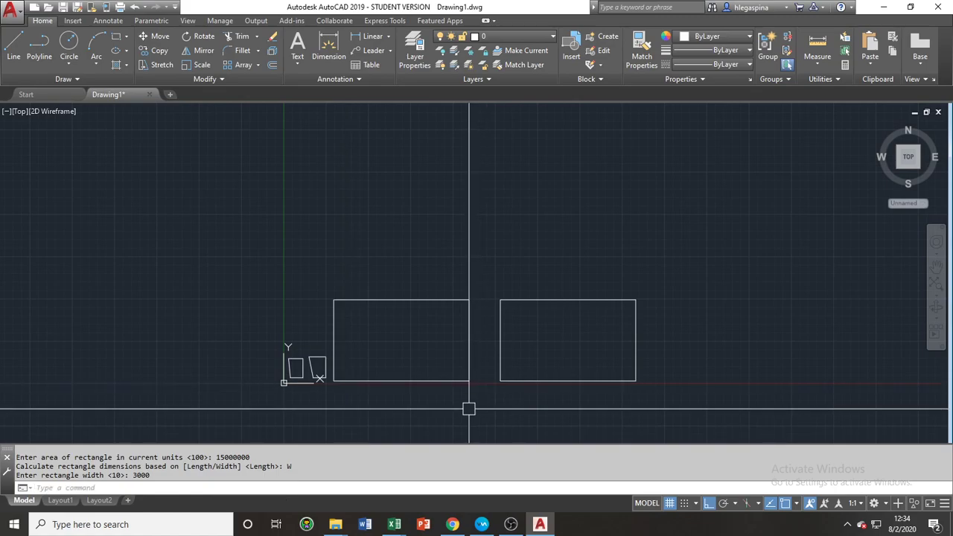
Draw a rectangle above the two large ones with the Dimensions option, length 5000 and width 3000, extending up and right from its first corner
{"action": "middle_click_drag", "start_coordinate": [539, 384], "coordinate": [368, 392]}
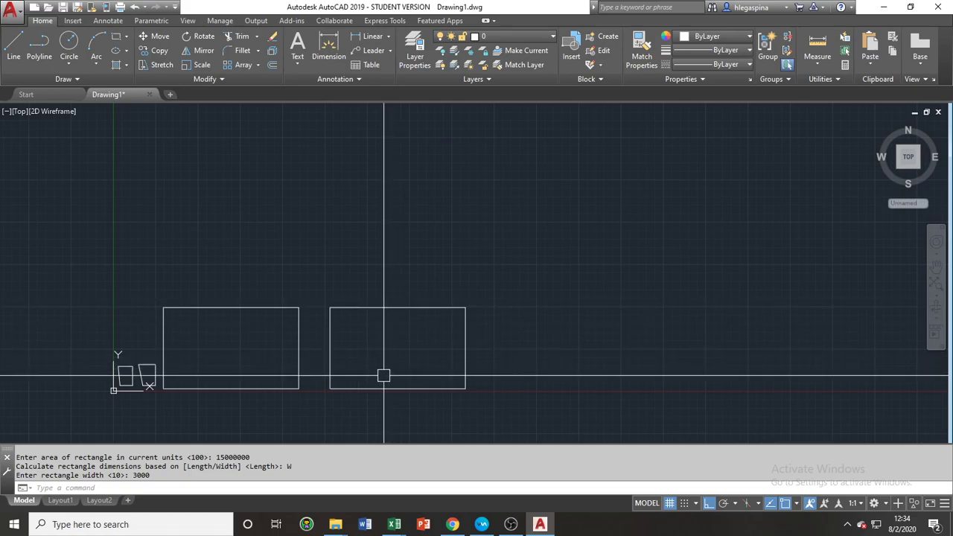
{"action": "type", "text": "rec"}
{"action": "key", "text": "Return"}
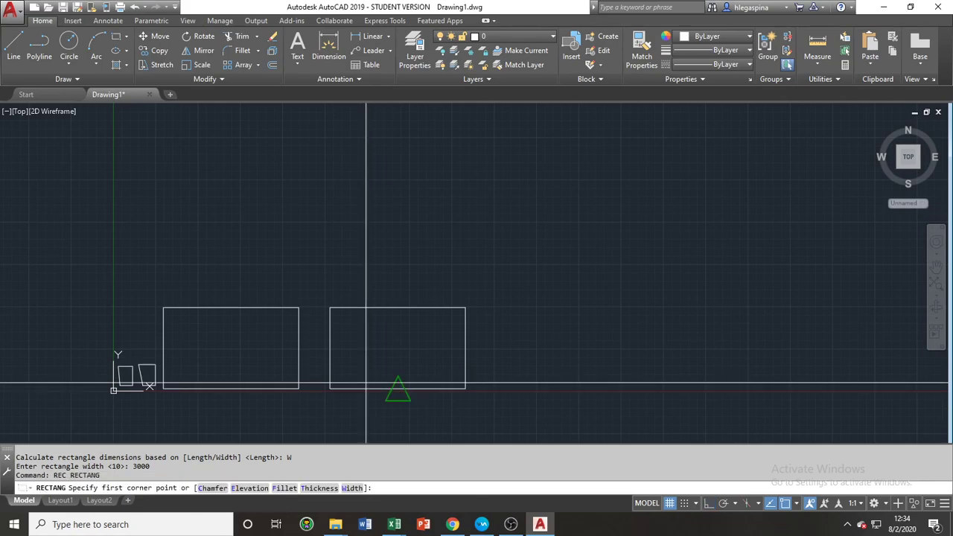
{"action": "left_click", "coordinate": [236, 288]}
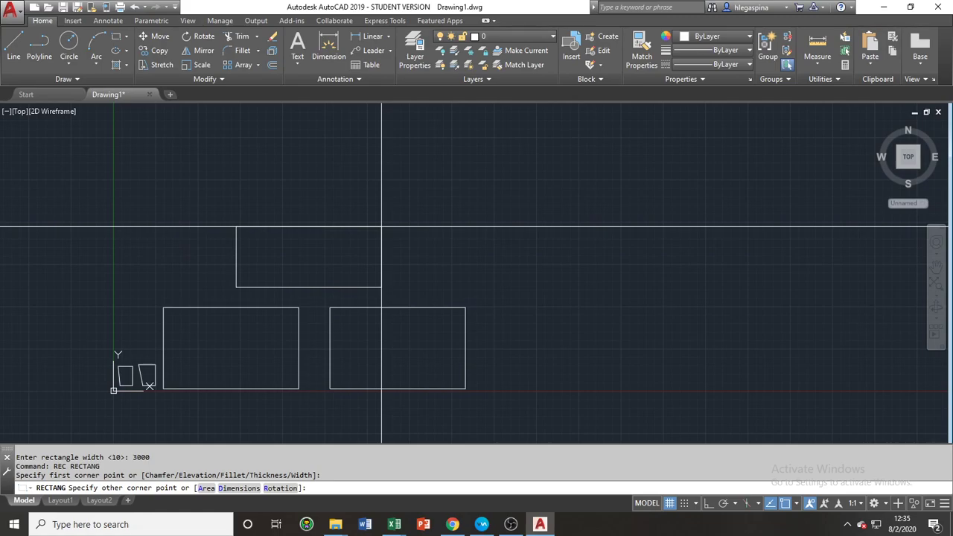
{"action": "type", "text": "D"}
{"action": "key", "text": "Return"}
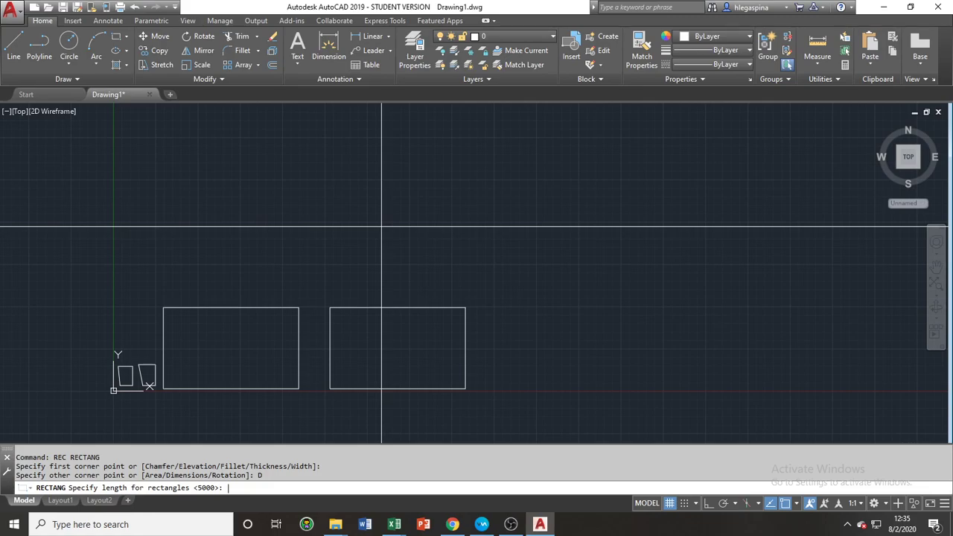
{"action": "type", "text": "5000"}
{"action": "key", "text": "Return"}
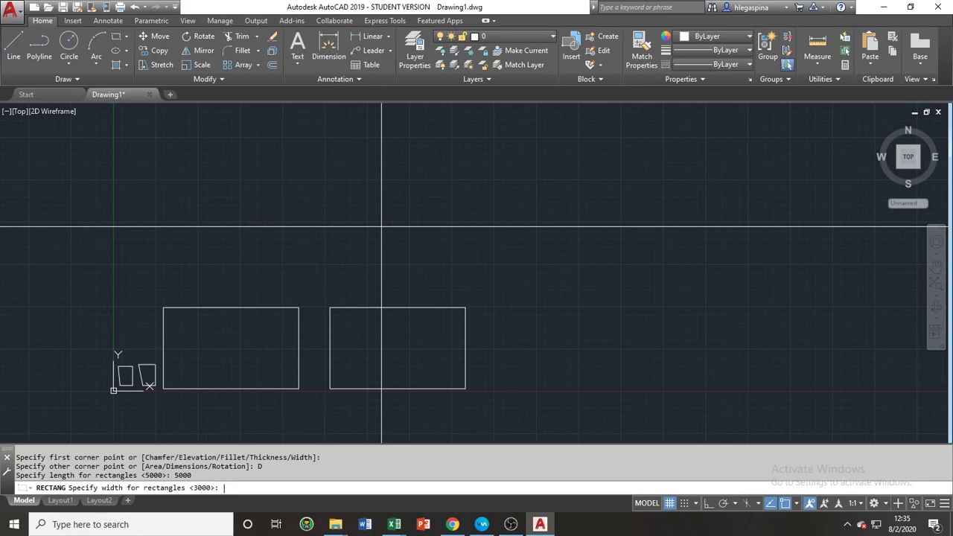
{"action": "type", "text": "3000"}
{"action": "key", "text": "Return"}
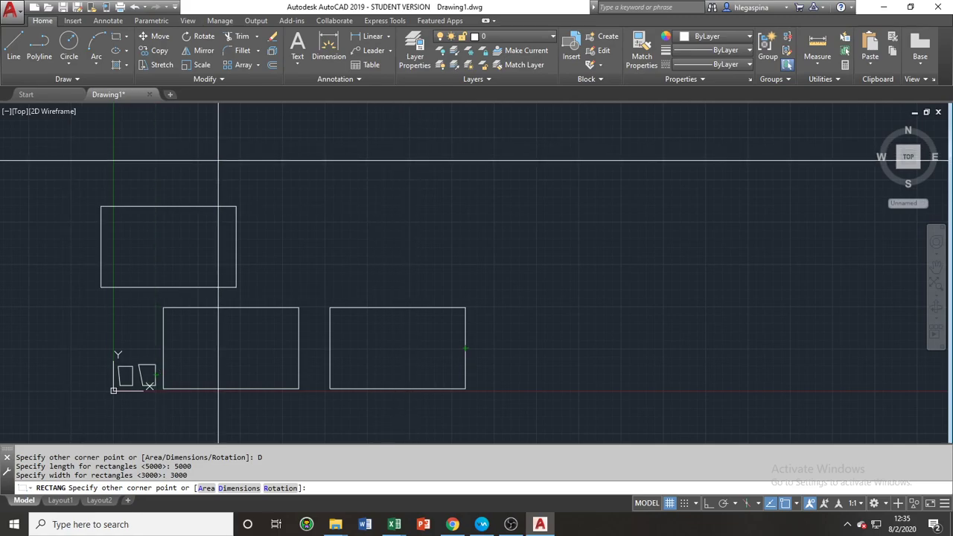
{"action": "left_click", "coordinate": [401, 182]}
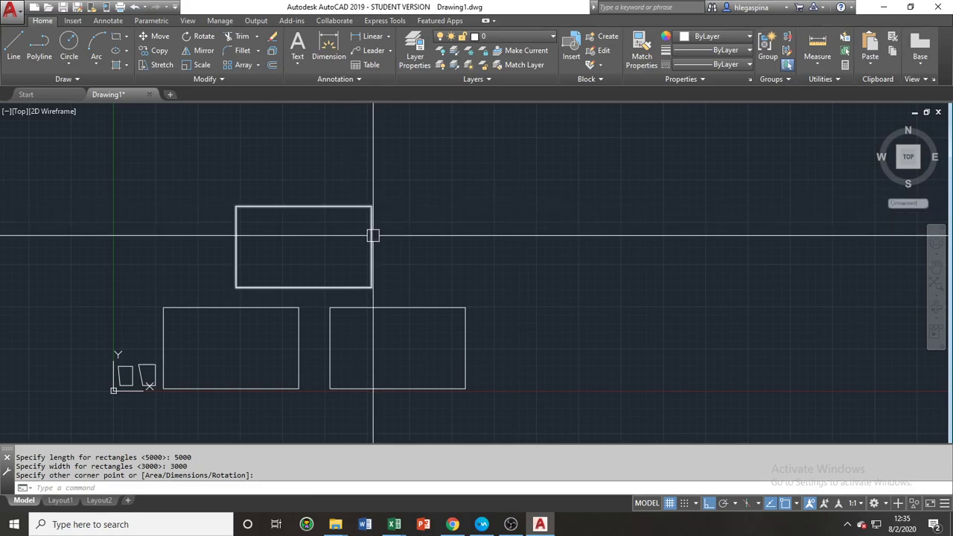
Select the three large rectangles with a crossing window and erase them
{"action": "left_click", "coordinate": [402, 326]}
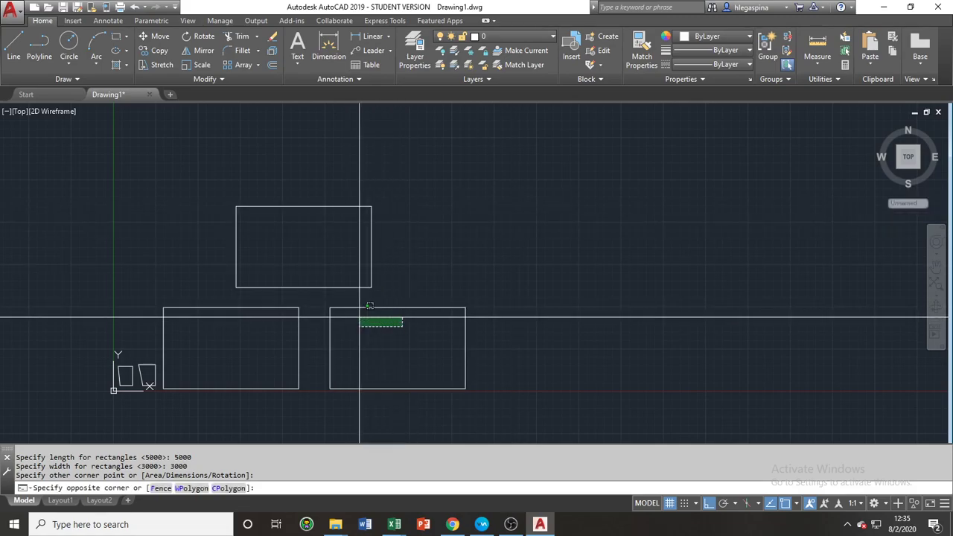
{"action": "left_click", "coordinate": [260, 252]}
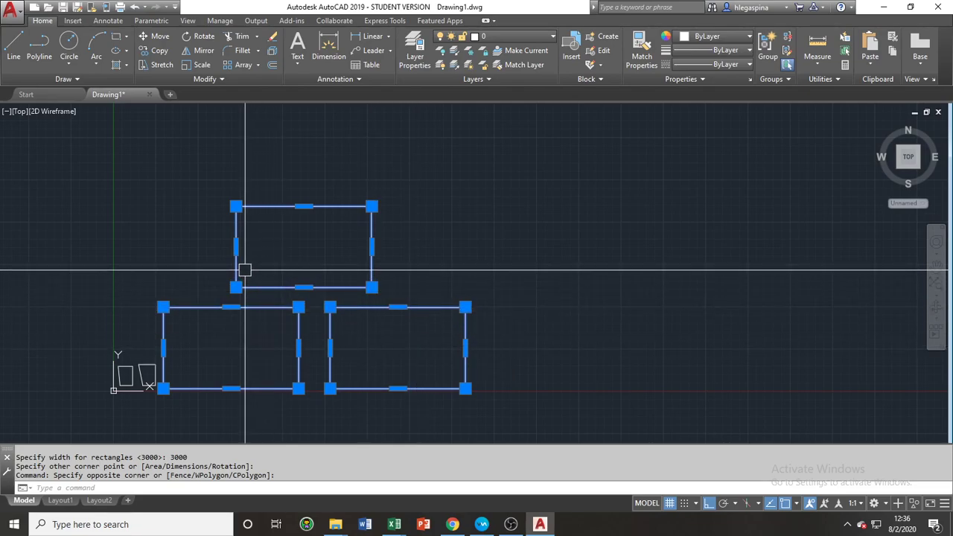
{"action": "middle_click_drag", "start_coordinate": [245, 270], "coordinate": [333, 222]}
{"action": "middle_click_drag", "start_coordinate": [271, 187], "coordinate": [379, 232]}
{"action": "scroll", "coordinate": [313, 395], "scroll_direction": "up", "scroll_amount": 2}
{"action": "scroll", "coordinate": [313, 396], "scroll_direction": "up", "scroll_amount": 3}
{"action": "scroll", "coordinate": [341, 326], "scroll_direction": "down", "scroll_amount": 3}
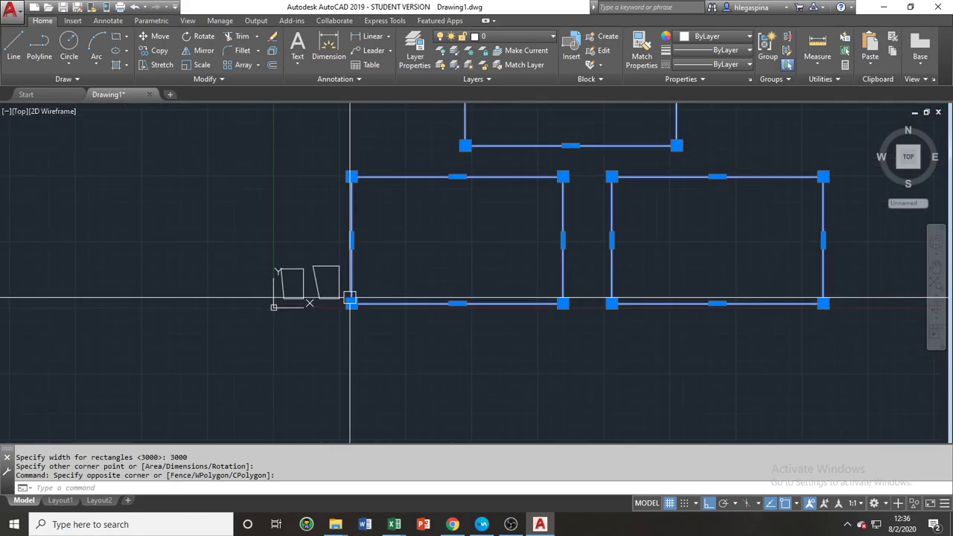
{"action": "middle_click_drag", "start_coordinate": [350, 301], "coordinate": [257, 373]}
{"action": "middle_click_drag", "start_coordinate": [334, 361], "coordinate": [290, 378]}
{"action": "type", "text": "E"}
{"action": "key", "text": "Return"}
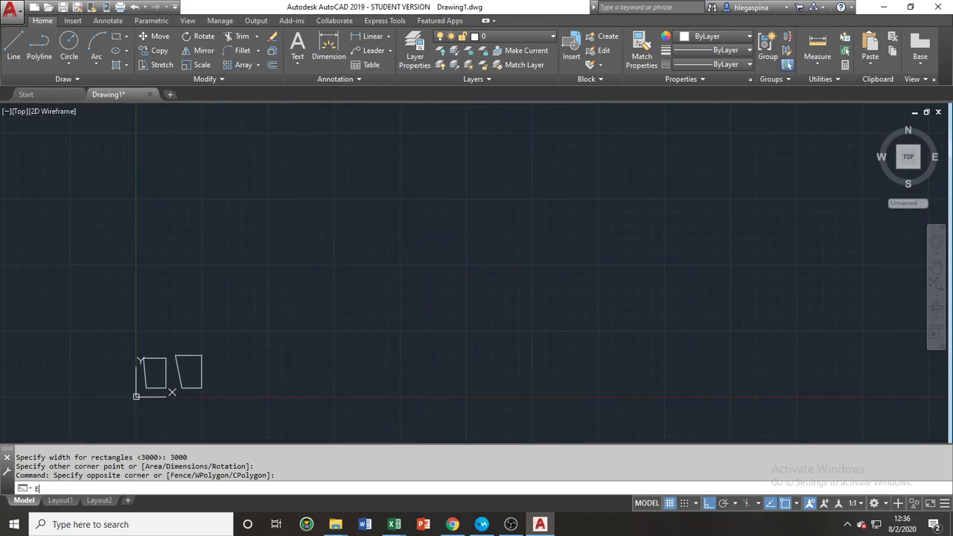
{"action": "key", "text": "Return"}
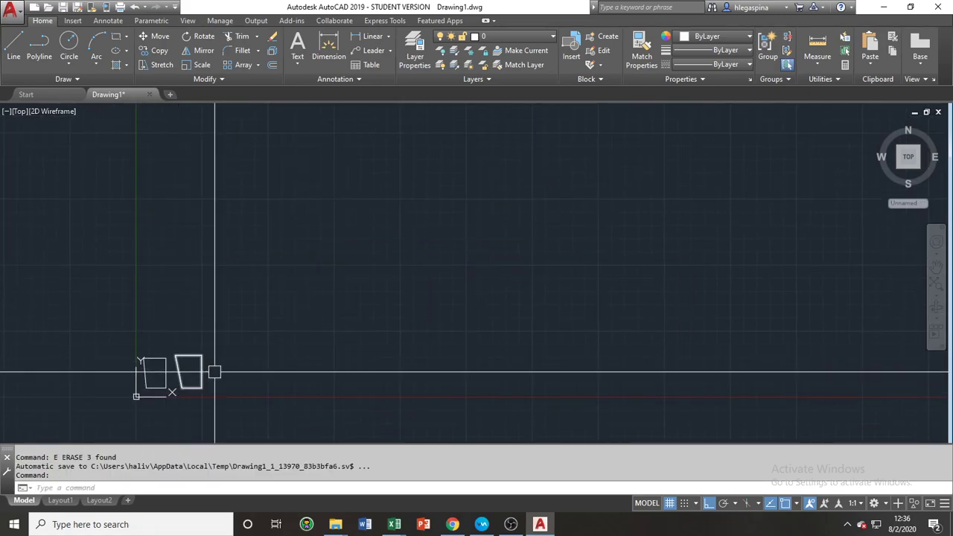
Erase the two small outlines near the origin, including any leftover object, so the drawing is empty
{"action": "left_click", "coordinate": [250, 382]}
{"action": "left_click", "coordinate": [114, 338]}
{"action": "type", "text": "E"}
{"action": "key", "text": "Return"}
{"action": "left_click", "coordinate": [107, 323]}
{"action": "left_click", "coordinate": [245, 401]}
{"action": "type", "text": "E"}
{"action": "key", "text": "Return"}
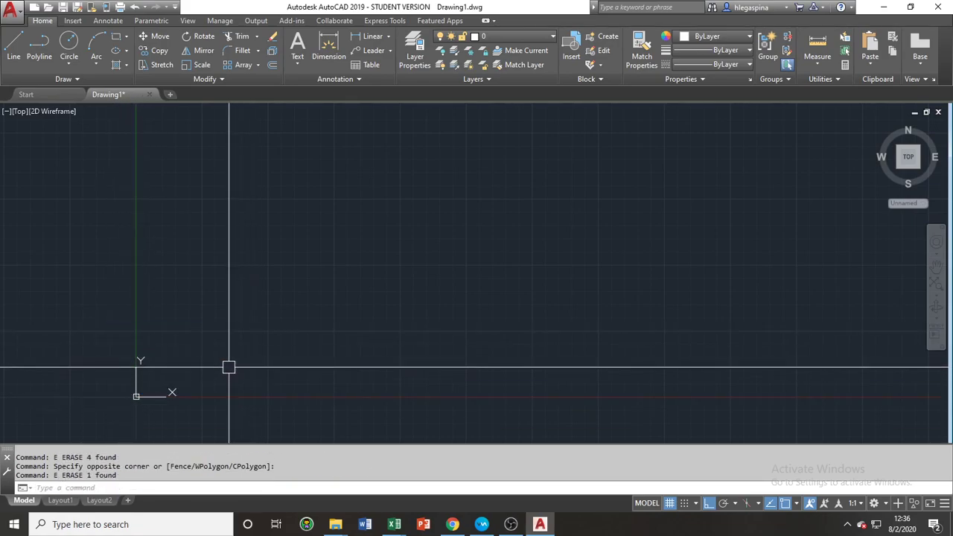
{"action": "scroll", "coordinate": [174, 404], "scroll_direction": "up", "scroll_amount": 3}
{"action": "middle_click_drag", "start_coordinate": [174, 405], "coordinate": [225, 427]}
{"action": "scroll", "coordinate": [225, 427], "scroll_direction": "down", "scroll_amount": 2}
{"action": "middle_click_drag", "start_coordinate": [350, 351], "coordinate": [240, 339]}
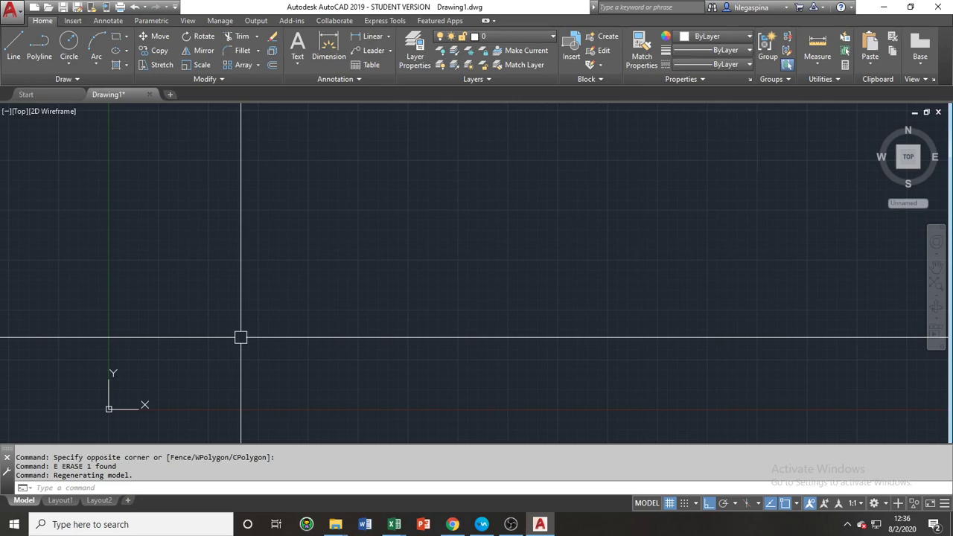
{"action": "type", "text": "REC"}
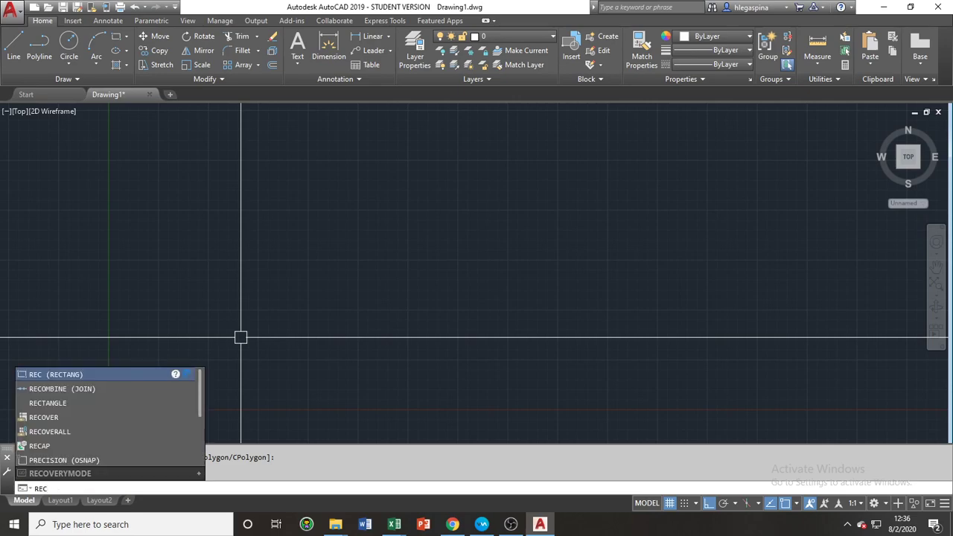
{"action": "key", "text": "Return"}
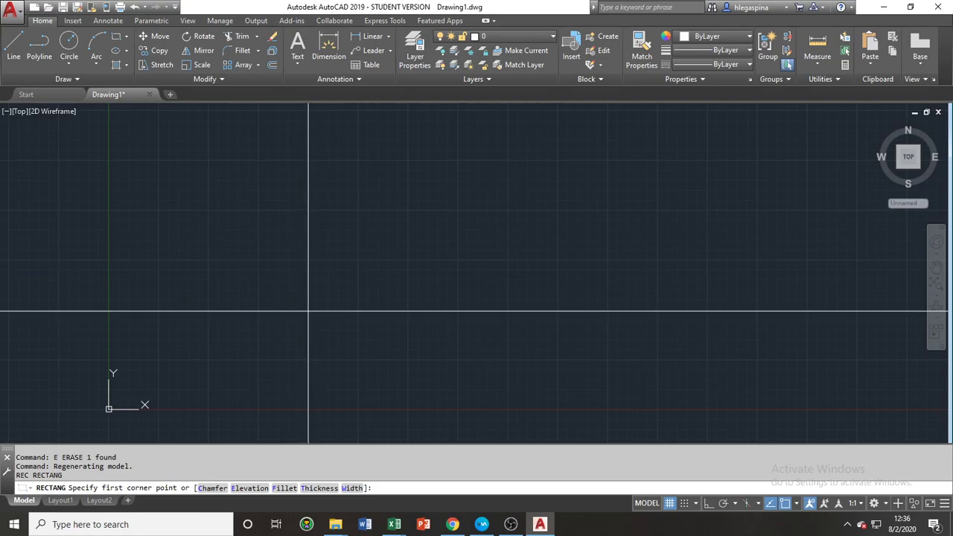
{"action": "mouse_move", "coordinate": [389, 266]}
{"action": "middle_mouse_down"}
{"action": "mouse_move", "coordinate": [320, 298]}
{"action": "mouse_move", "coordinate": [311, 281]}
{"action": "mouse_move", "coordinate": [336, 284]}
{"action": "middle_mouse_up"}
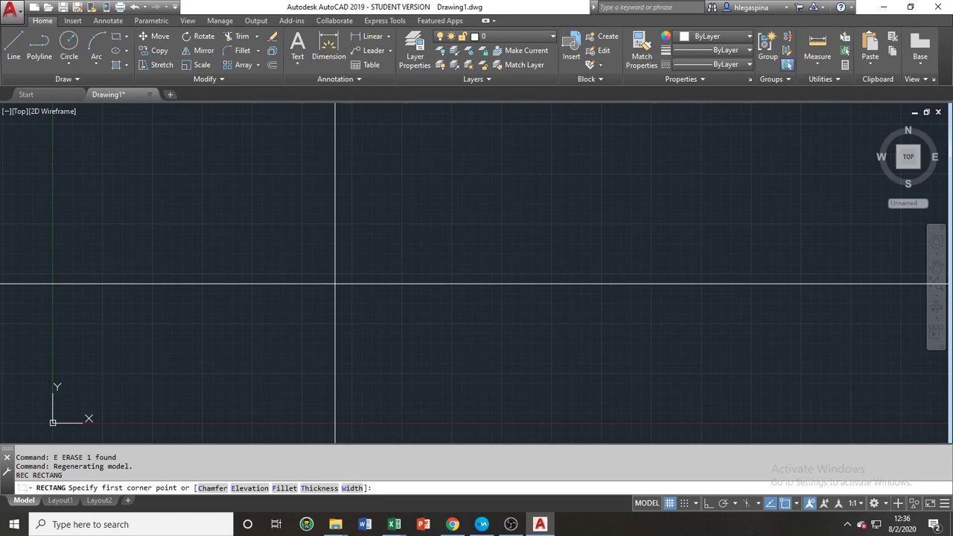
{"action": "left_click", "coordinate": [103, 394]}
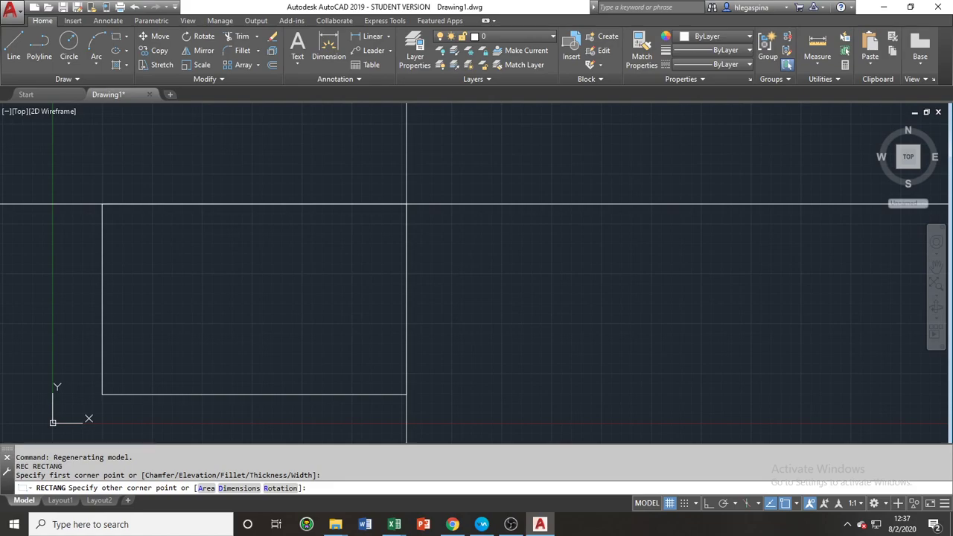
{"action": "type", "text": "@4000,7500"}
{"action": "key", "text": "Return"}
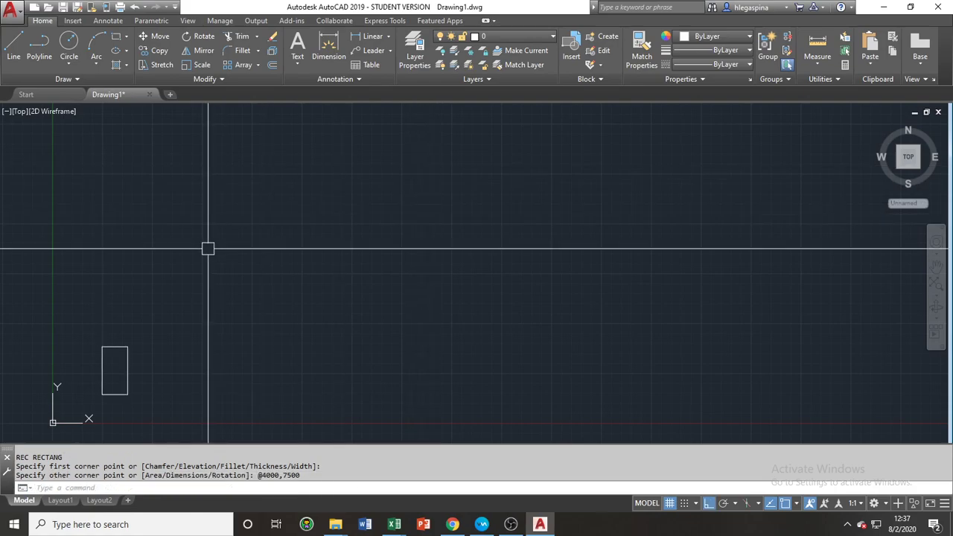
{"action": "mouse_move", "coordinate": [176, 383]}
{"action": "middle_mouse_down"}
{"action": "mouse_move", "coordinate": [186, 389]}
{"action": "mouse_move", "coordinate": [273, 332]}
{"action": "mouse_move", "coordinate": [486, 338]}
{"action": "mouse_move", "coordinate": [442, 296]}
{"action": "middle_mouse_up"}
{"action": "scroll", "coordinate": [268, 331], "scroll_direction": "up", "scroll_amount": 6}
{"action": "scroll", "coordinate": [445, 342], "scroll_direction": "down", "scroll_amount": 2}
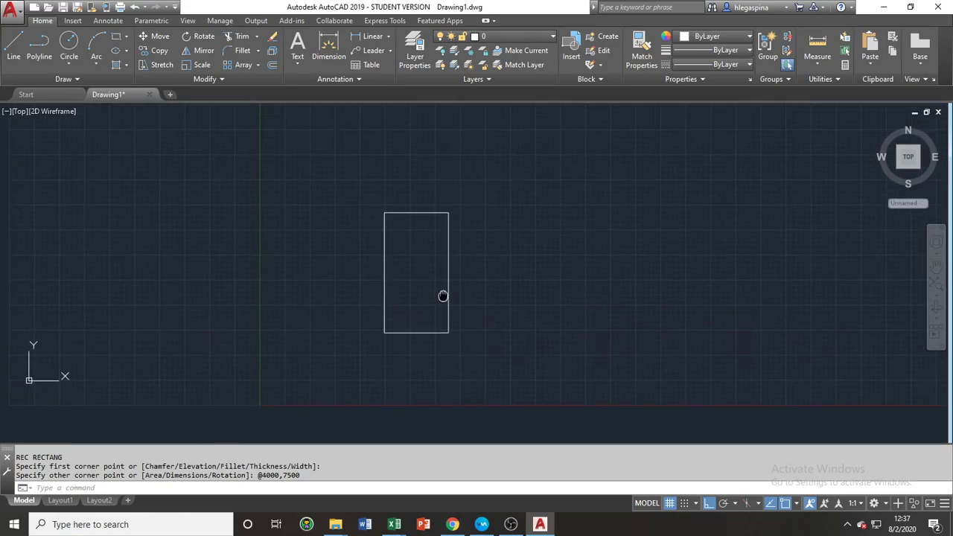
{"action": "scroll", "coordinate": [409, 356], "scroll_direction": "up", "scroll_amount": 2}
{"action": "mouse_move", "coordinate": [379, 303]}
{"action": "middle_mouse_down"}
{"action": "mouse_move", "coordinate": [367, 341]}
{"action": "mouse_move", "coordinate": [360, 336]}
{"action": "middle_mouse_up"}
{"action": "scroll", "coordinate": [383, 317], "scroll_direction": "up", "scroll_amount": 4}
{"action": "type", "text": "REC"}
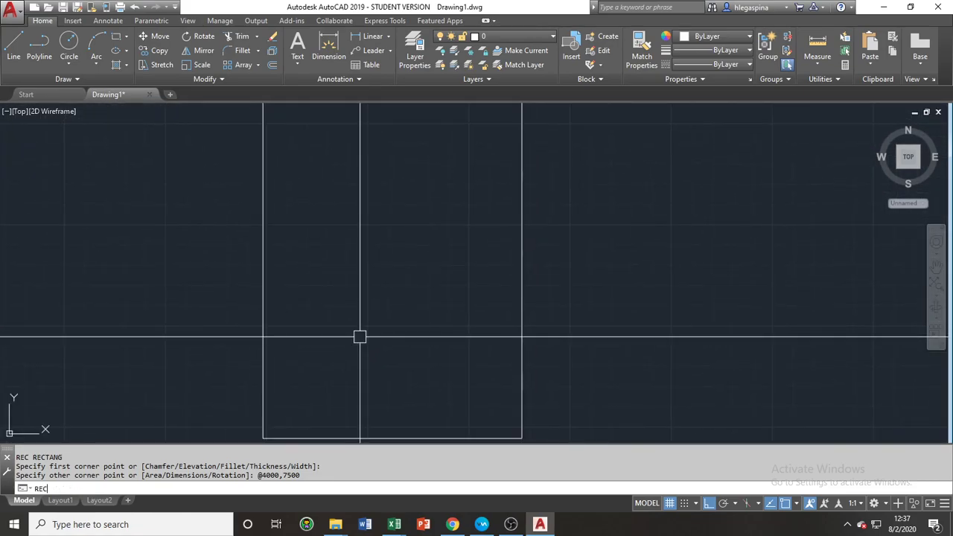
{"action": "key", "text": "Return"}
{"action": "scroll", "coordinate": [351, 330], "scroll_direction": "down", "scroll_amount": 2}
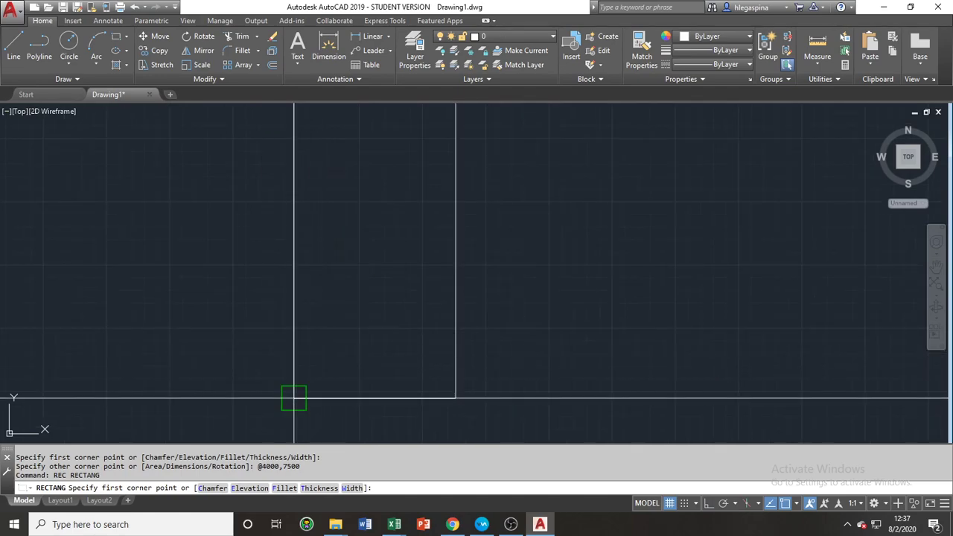
{"action": "left_click", "coordinate": [293, 398]}
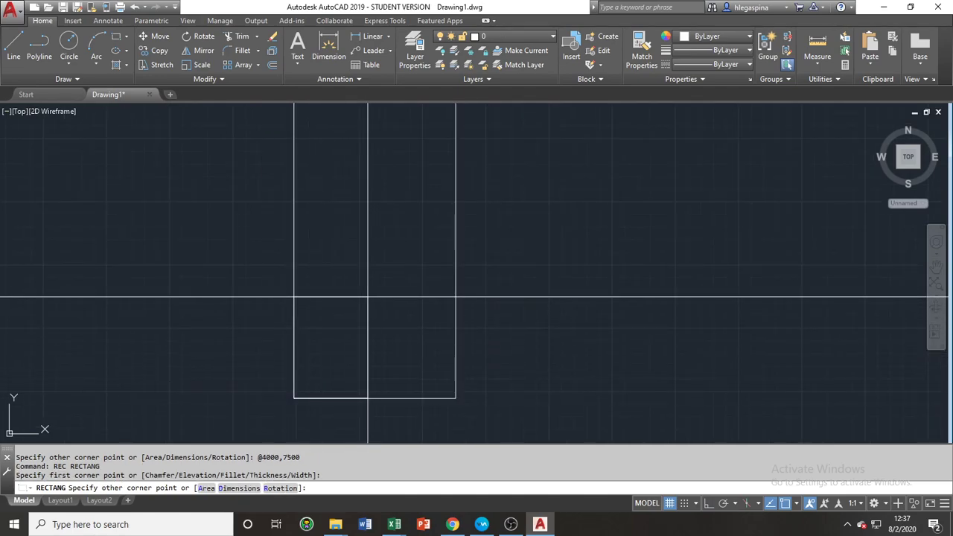
{"action": "type", "text": "@1500,2500"}
{"action": "key", "text": "Return"}
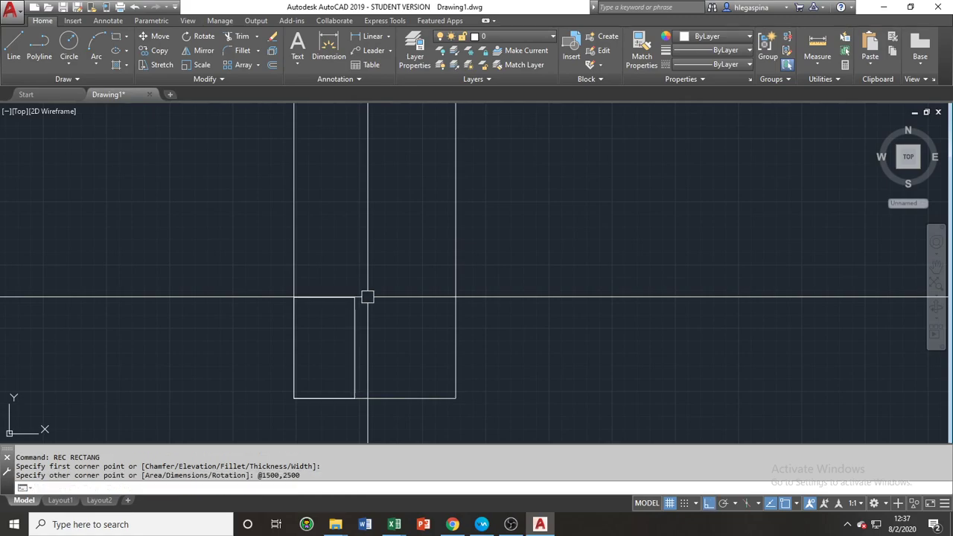
{"action": "scroll", "coordinate": [422, 294], "scroll_direction": "down", "scroll_amount": 2}
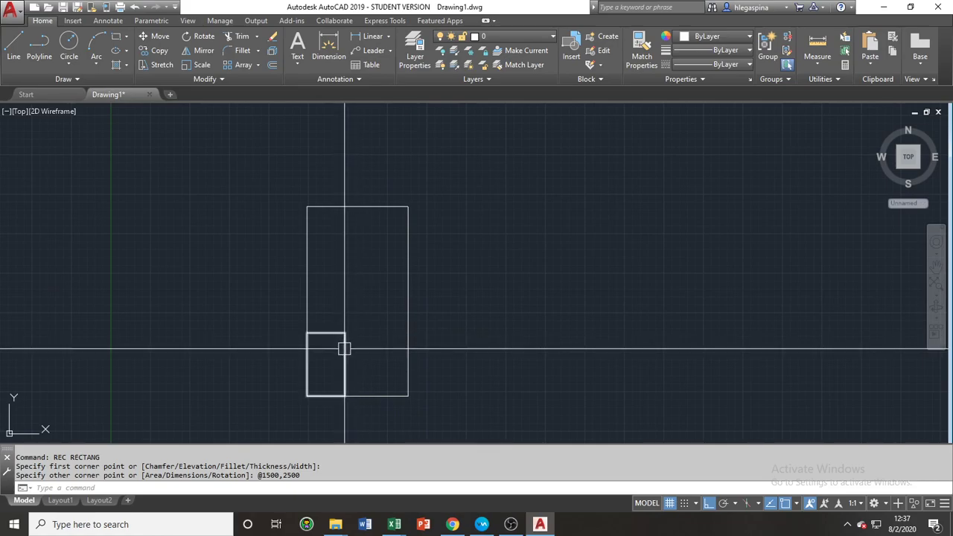
{"action": "middle_click_drag", "start_coordinate": [353, 320], "coordinate": [320, 345]}
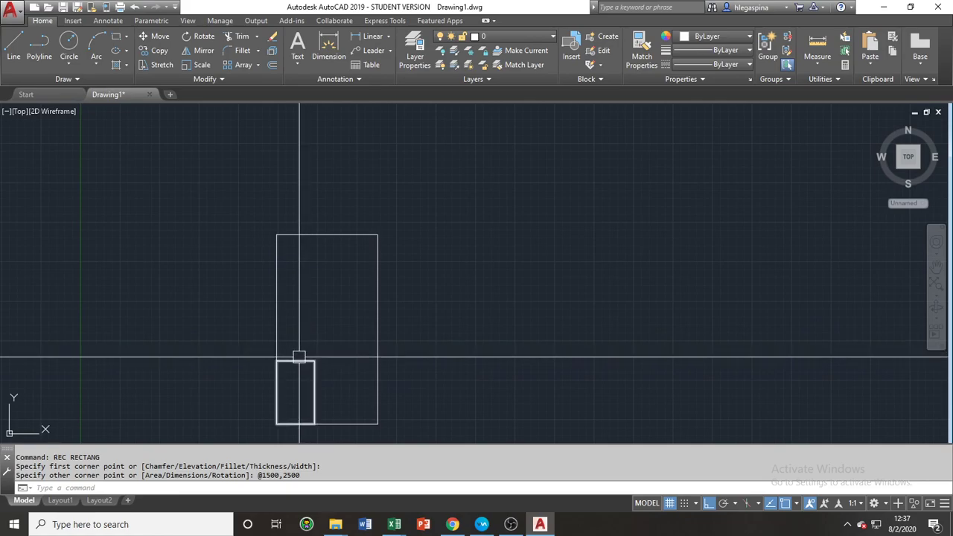
Explode the 1500 by 2500 mm rectangle in the lower-left corner of the tall rectangle into separate lines
{"action": "left_click", "coordinate": [298, 361]}
{"action": "middle_click_drag", "start_coordinate": [342, 371], "coordinate": [345, 306]}
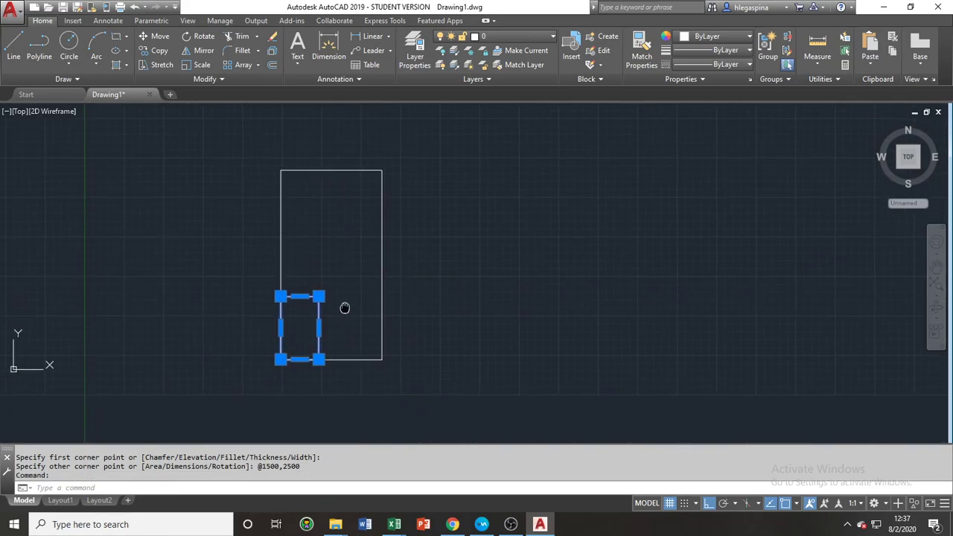
{"action": "scroll", "coordinate": [296, 315], "scroll_direction": "up", "scroll_amount": 8}
{"action": "scroll", "coordinate": [296, 304], "scroll_direction": "down", "scroll_amount": 2}
{"action": "scroll", "coordinate": [297, 304], "scroll_direction": "down", "scroll_amount": 6}
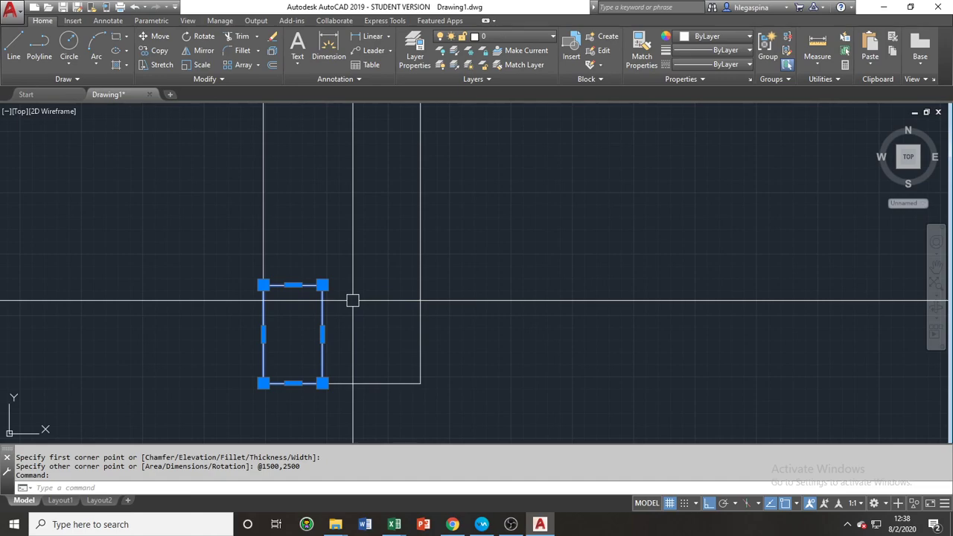
{"action": "middle_click_drag", "start_coordinate": [353, 301], "coordinate": [344, 309]}
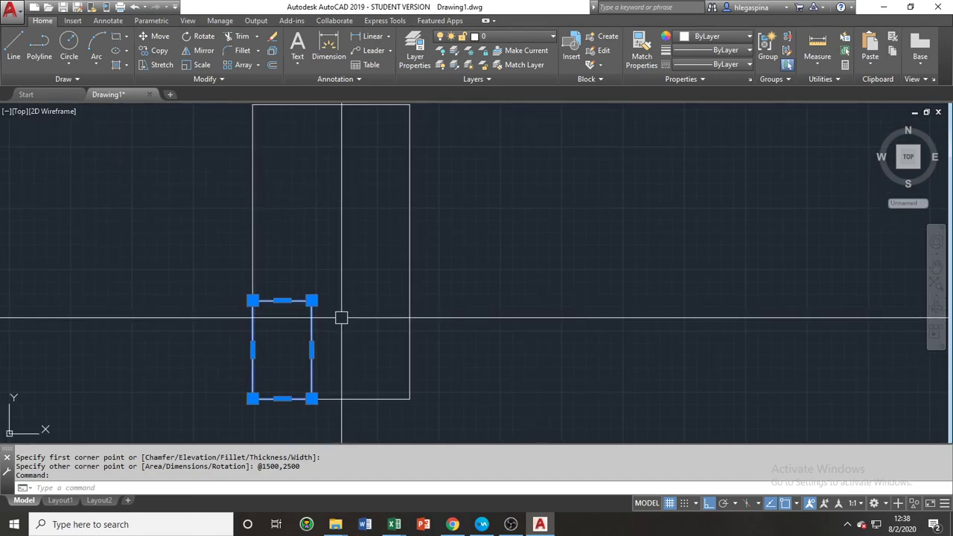
{"action": "scroll", "coordinate": [334, 309], "scroll_direction": "down", "scroll_amount": 2}
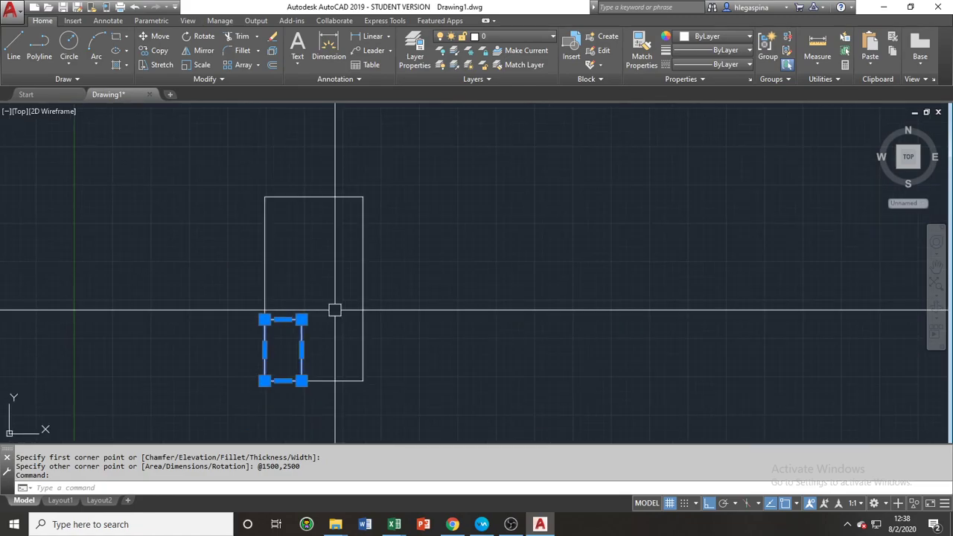
{"action": "scroll", "coordinate": [325, 335], "scroll_direction": "up", "scroll_amount": 2}
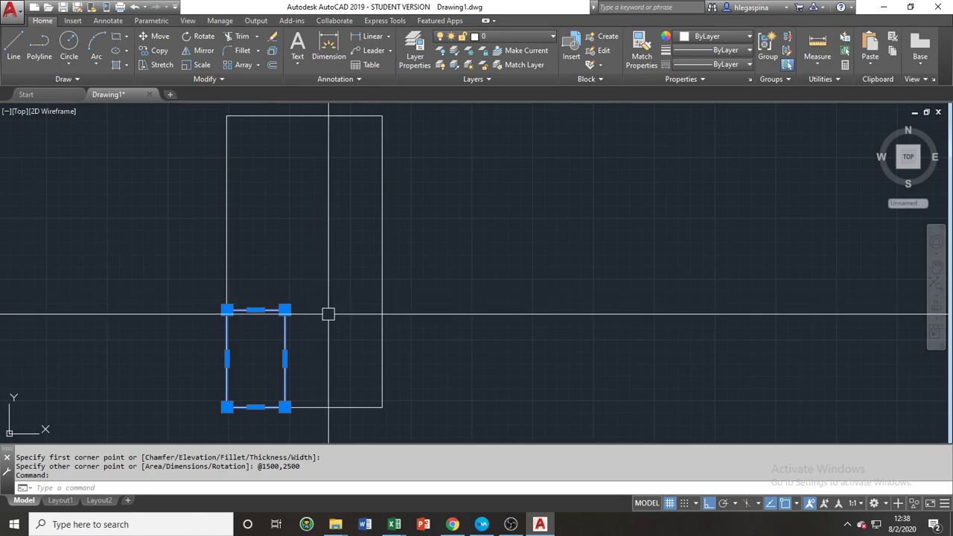
{"action": "scroll", "coordinate": [277, 331], "scroll_direction": "up", "scroll_amount": 2}
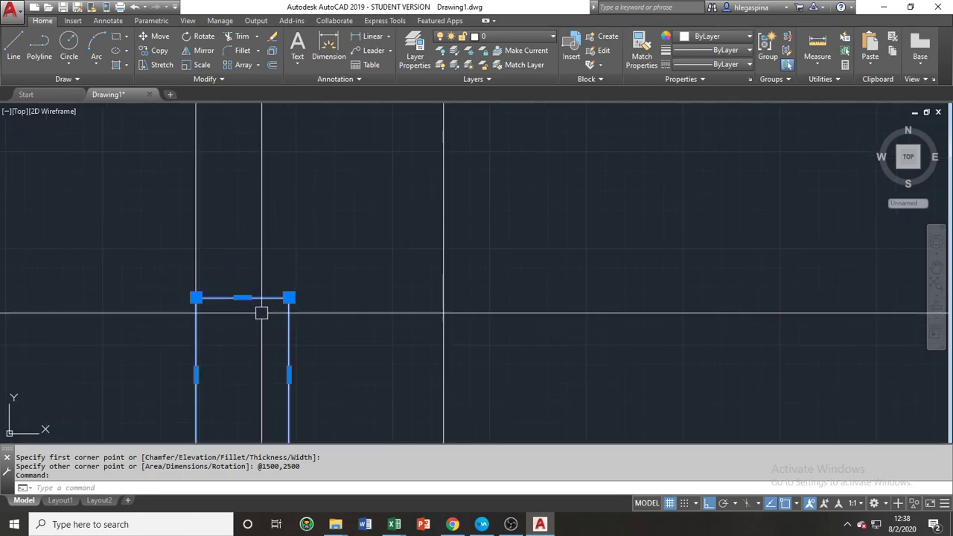
{"action": "scroll", "coordinate": [261, 313], "scroll_direction": "up", "scroll_amount": 2}
{"action": "scroll", "coordinate": [263, 313], "scroll_direction": "up", "scroll_amount": 2}
{"action": "scroll", "coordinate": [326, 325], "scroll_direction": "up", "scroll_amount": 4}
{"action": "scroll", "coordinate": [326, 326], "scroll_direction": "down", "scroll_amount": 4}
{"action": "scroll", "coordinate": [327, 326], "scroll_direction": "down", "scroll_amount": 4}
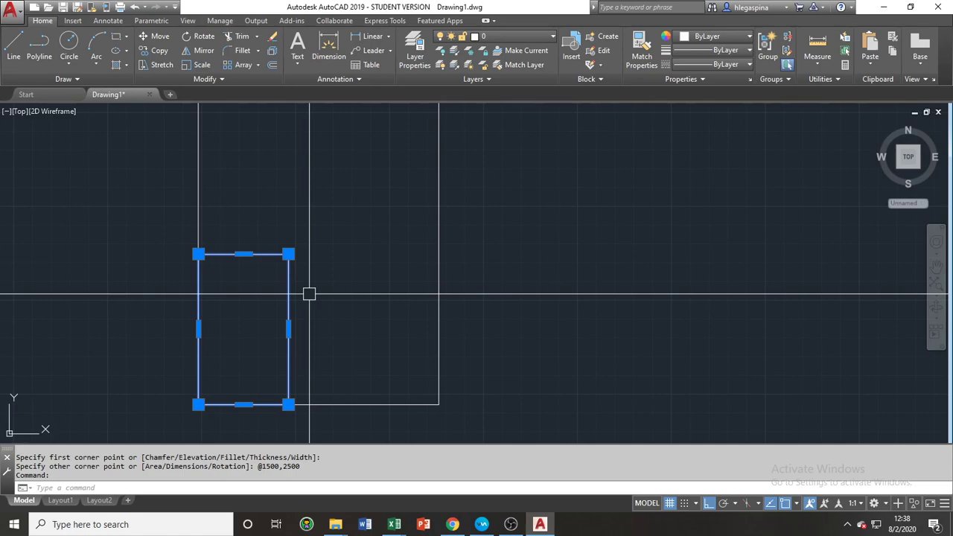
{"action": "type", "text": "x"}
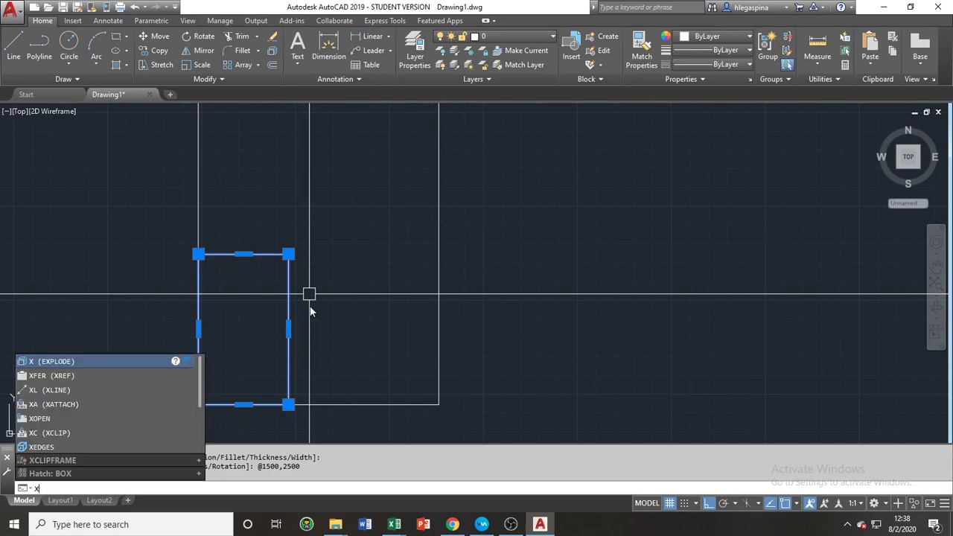
{"action": "key", "text": "Return"}
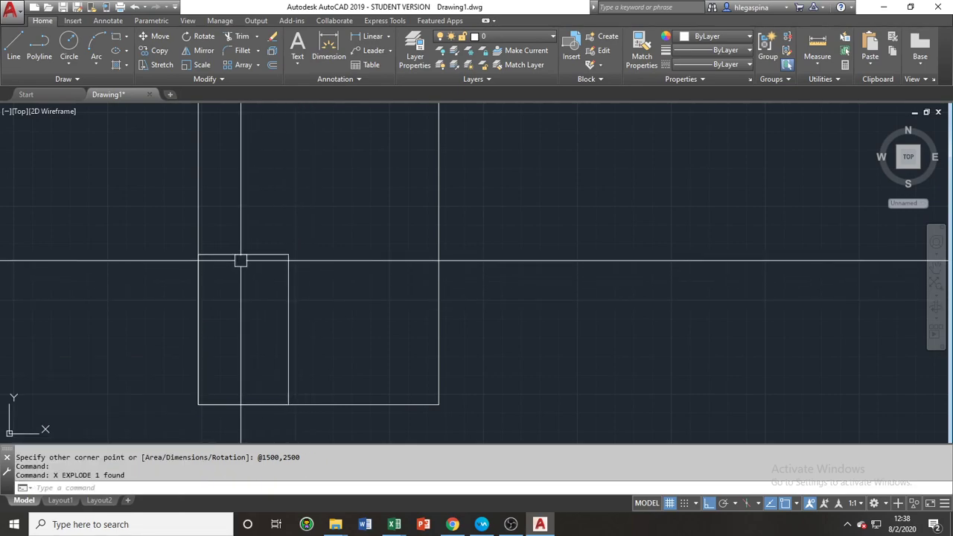
Select individual edges of the exploded small rectangle to check that each is a separate line, clearing the selection each time
{"action": "left_click", "coordinate": [267, 254]}
{"action": "left_click", "coordinate": [287, 266]}
{"action": "key", "text": "Escape"}
{"action": "key", "text": "Escape"}
{"action": "left_click", "coordinate": [198, 276]}
{"action": "left_click", "coordinate": [271, 404]}
{"action": "middle_click_drag", "start_coordinate": [341, 319], "coordinate": [444, 296]}
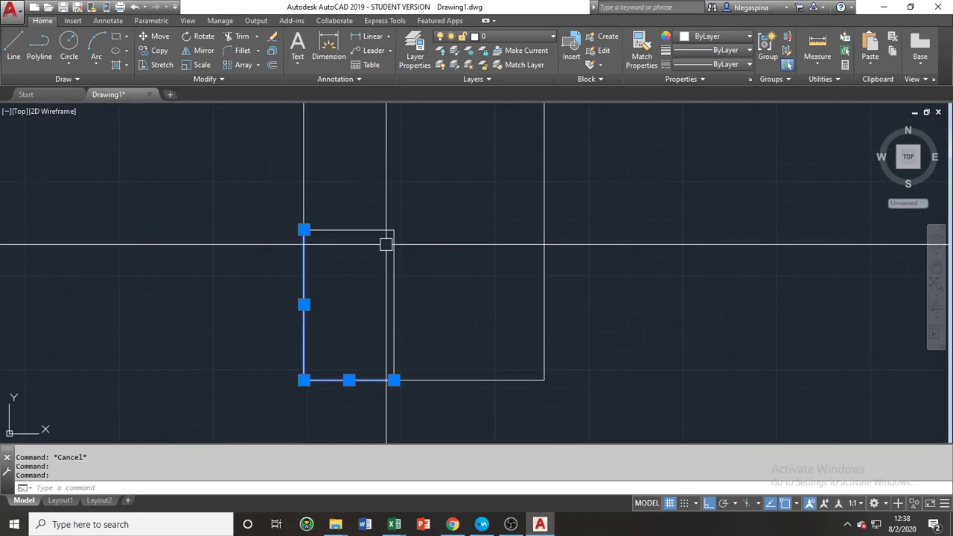
{"action": "key", "text": "Escape"}
{"action": "left_click", "coordinate": [364, 229]}
{"action": "left_click", "coordinate": [394, 246]}
{"action": "key", "text": "Escape"}
Erase the small rectangle's lower and left edges that overlap the tall rectangle's outline
{"action": "left_click", "coordinate": [372, 380]}
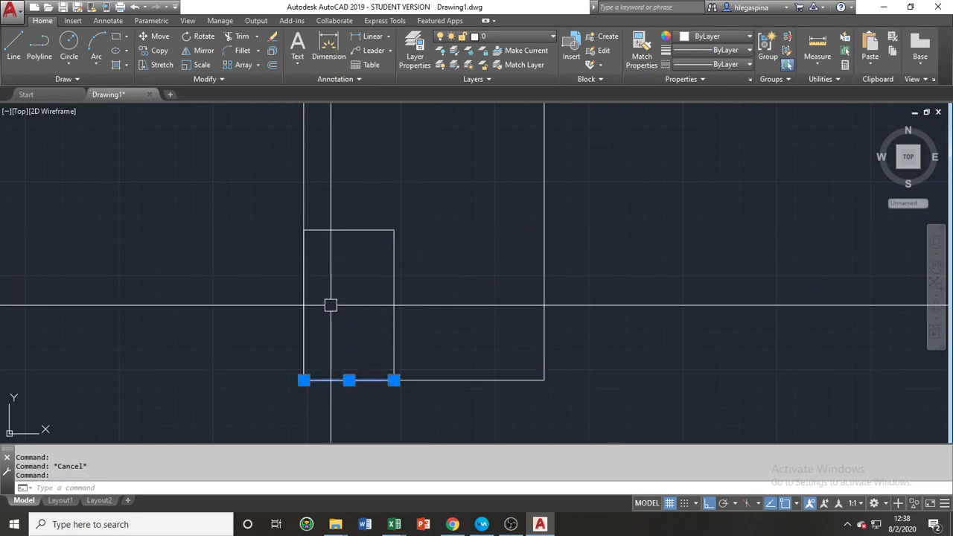
{"action": "left_click", "coordinate": [304, 241]}
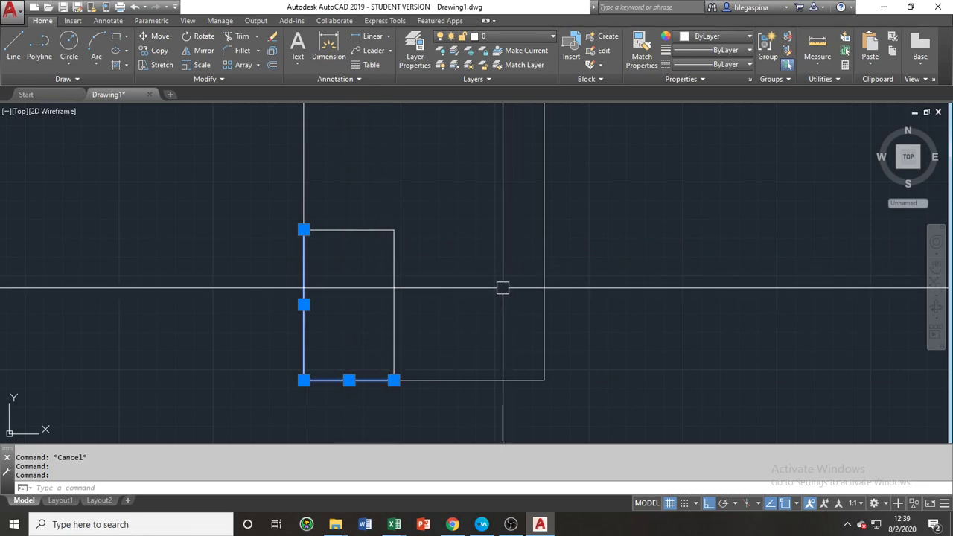
{"action": "type", "text": "E"}
{"action": "key", "text": "Return"}
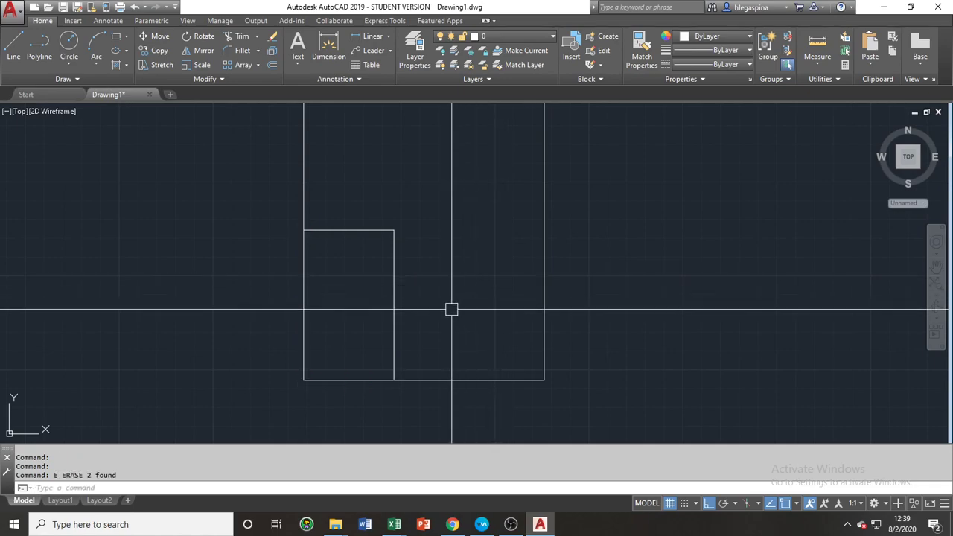
{"action": "scroll", "coordinate": [477, 230], "scroll_direction": "down", "scroll_amount": 2}
{"action": "middle_click_drag", "start_coordinate": [477, 230], "coordinate": [363, 413]}
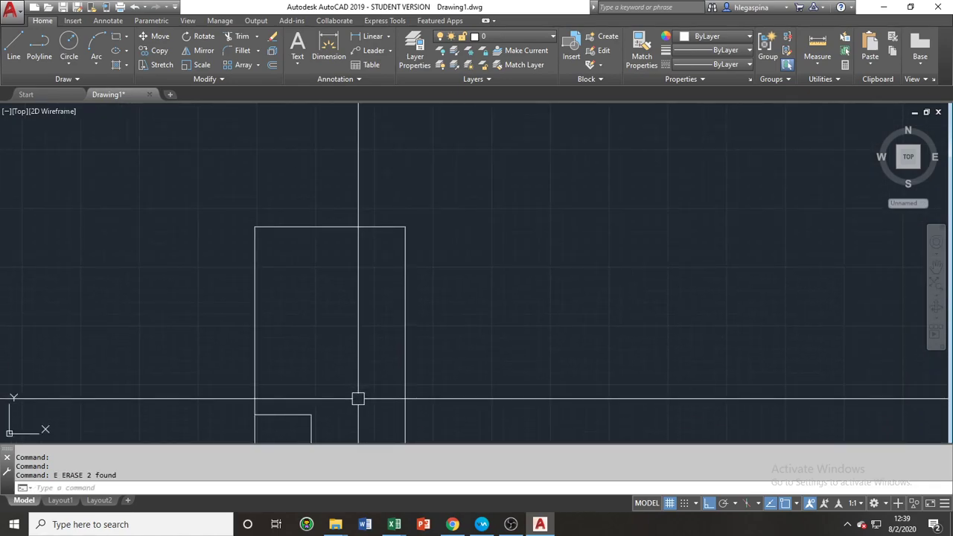
{"action": "scroll", "coordinate": [357, 295], "scroll_direction": "down", "scroll_amount": 4}
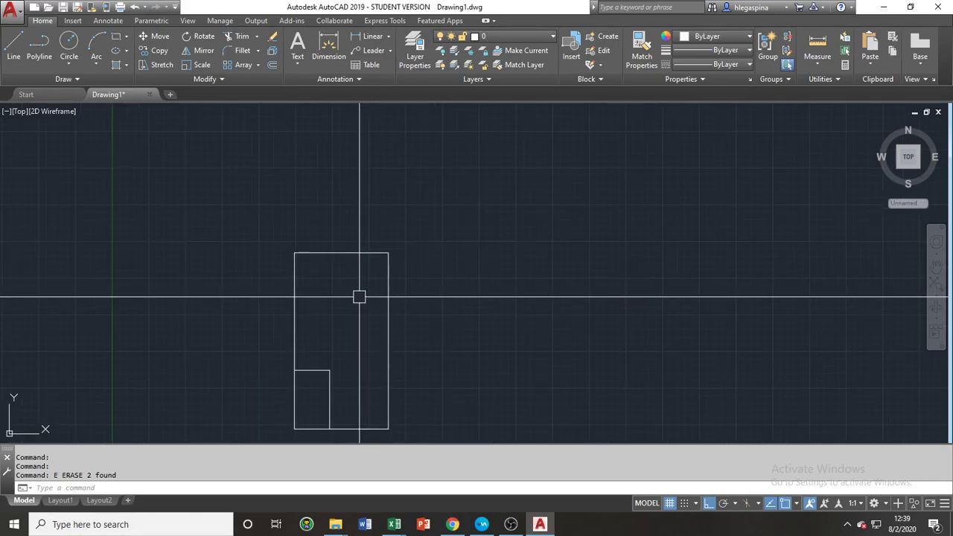
{"action": "scroll", "coordinate": [328, 278], "scroll_direction": "up", "scroll_amount": 2}
{"action": "scroll", "coordinate": [367, 306], "scroll_direction": "up", "scroll_amount": 2}
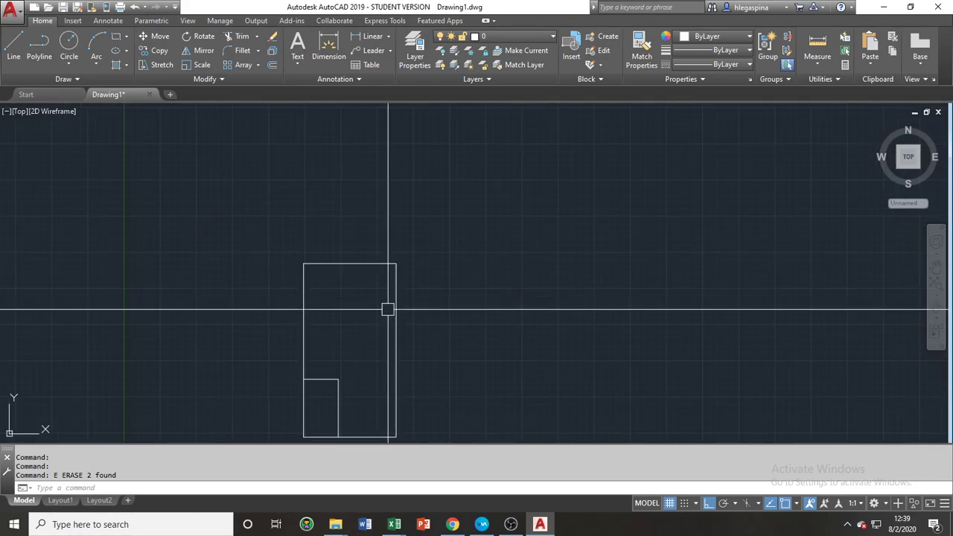
{"action": "middle_click_drag", "start_coordinate": [391, 336], "coordinate": [344, 302]}
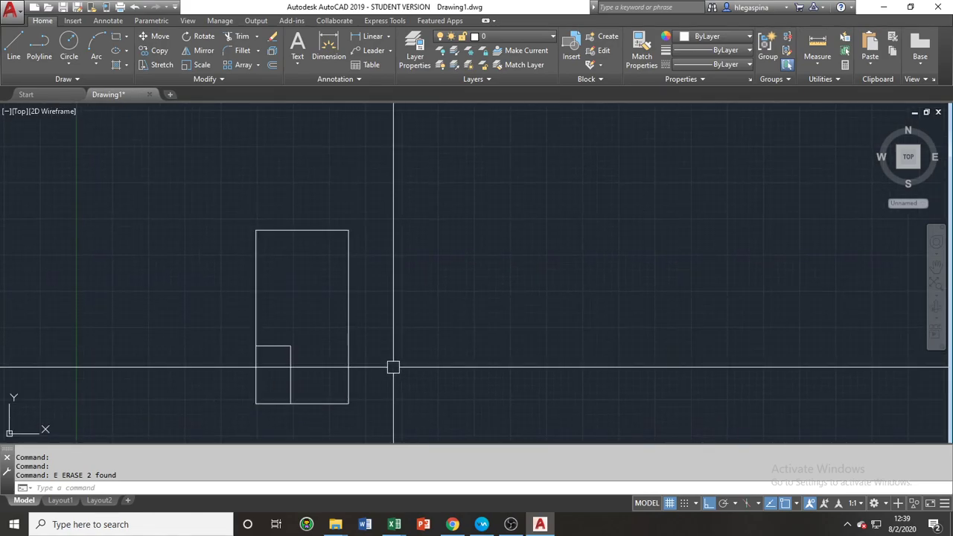
{"action": "mouse_move", "coordinate": [315, 354]}
{"action": "middle_mouse_down"}
{"action": "mouse_move", "coordinate": [266, 345]}
{"action": "mouse_move", "coordinate": [385, 369]}
{"action": "middle_mouse_up"}
{"action": "scroll", "coordinate": [272, 350], "scroll_direction": "up", "scroll_amount": 2}
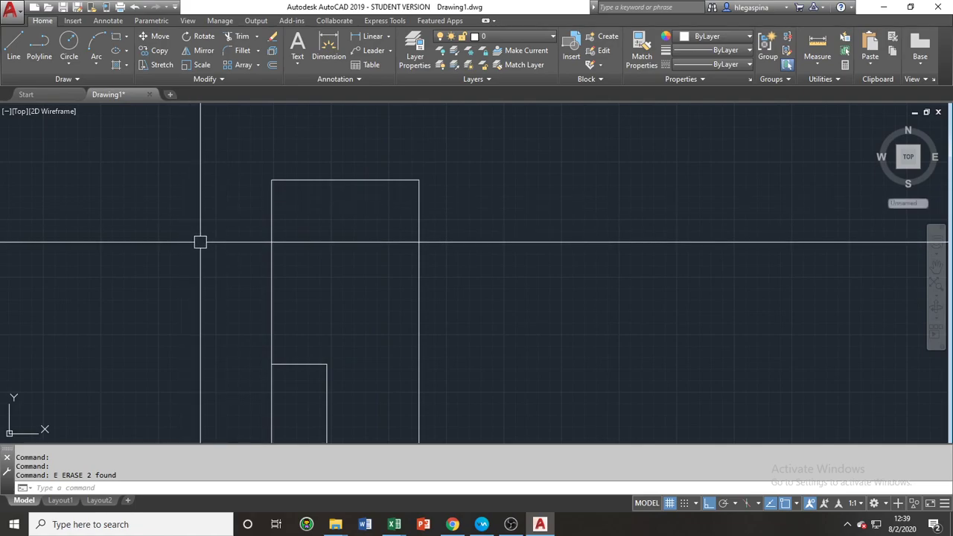
{"action": "scroll", "coordinate": [199, 242], "scroll_direction": "down", "scroll_amount": 2}
{"action": "scroll", "coordinate": [350, 281], "scroll_direction": "up", "scroll_amount": 2}
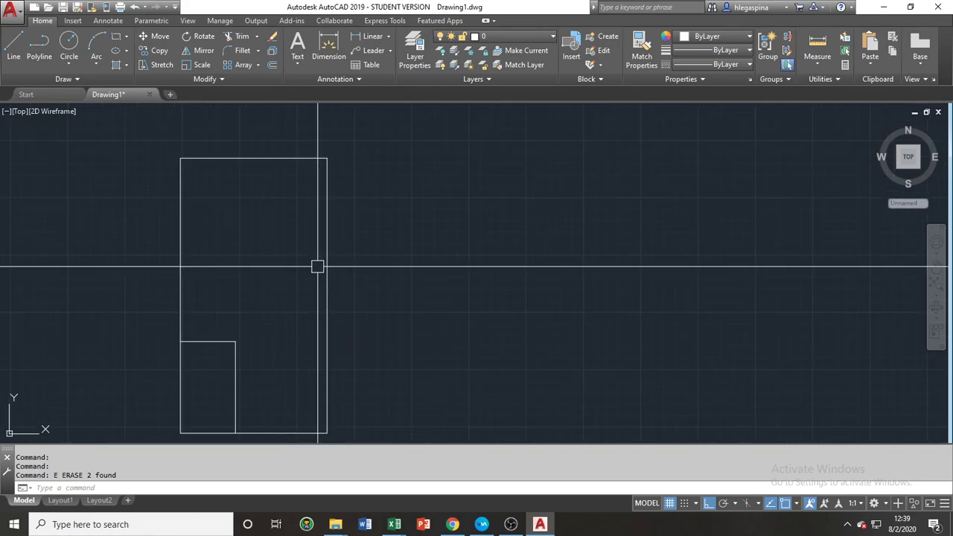
Offset the tall 4000 by 7500 mm rectangle 150 mm to its inside
{"action": "mouse_move", "coordinate": [323, 268]}
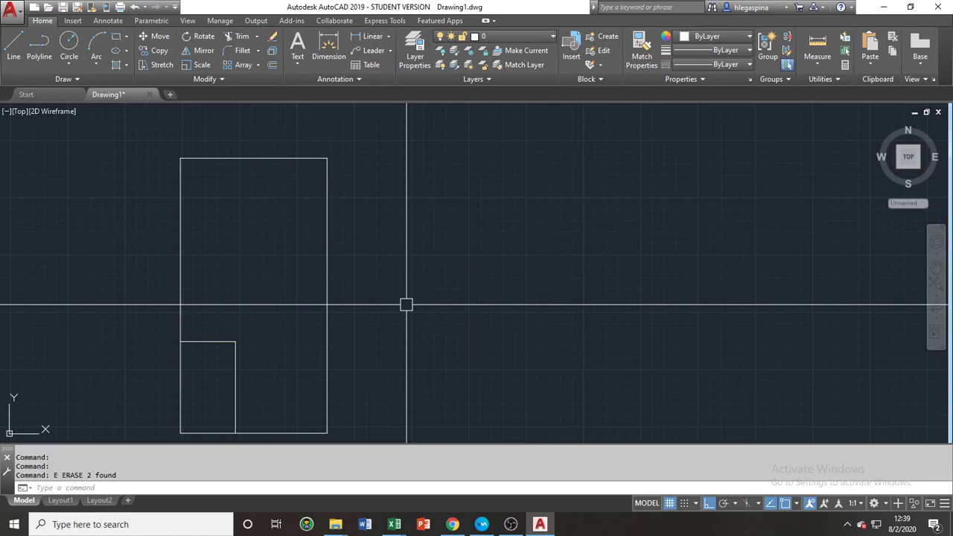
{"action": "type", "text": "o"}
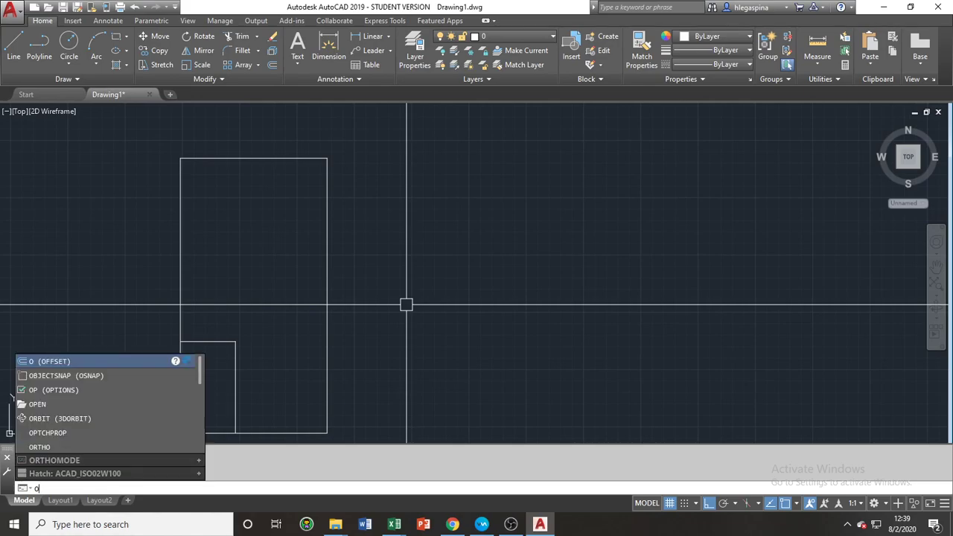
{"action": "key", "text": "Return"}
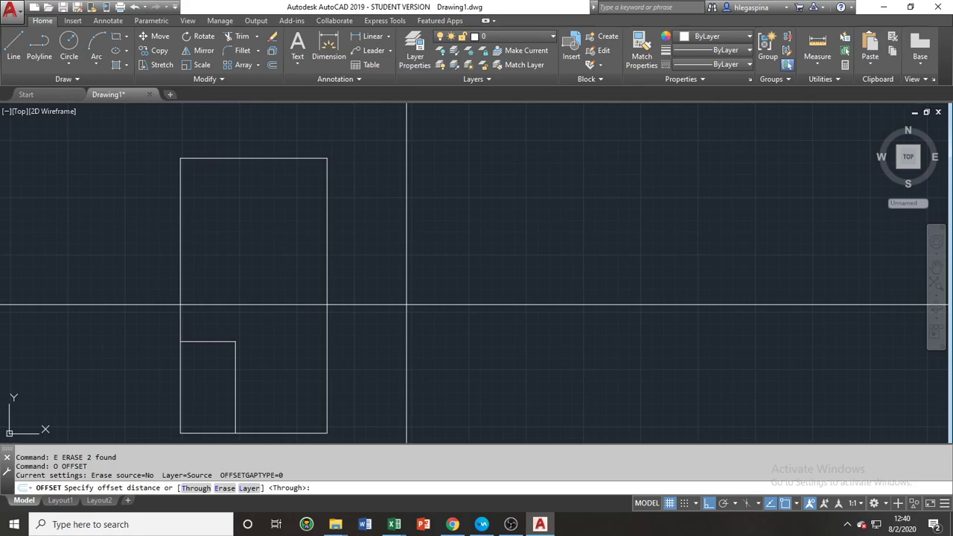
{"action": "type", "text": "150"}
{"action": "key", "text": "Return"}
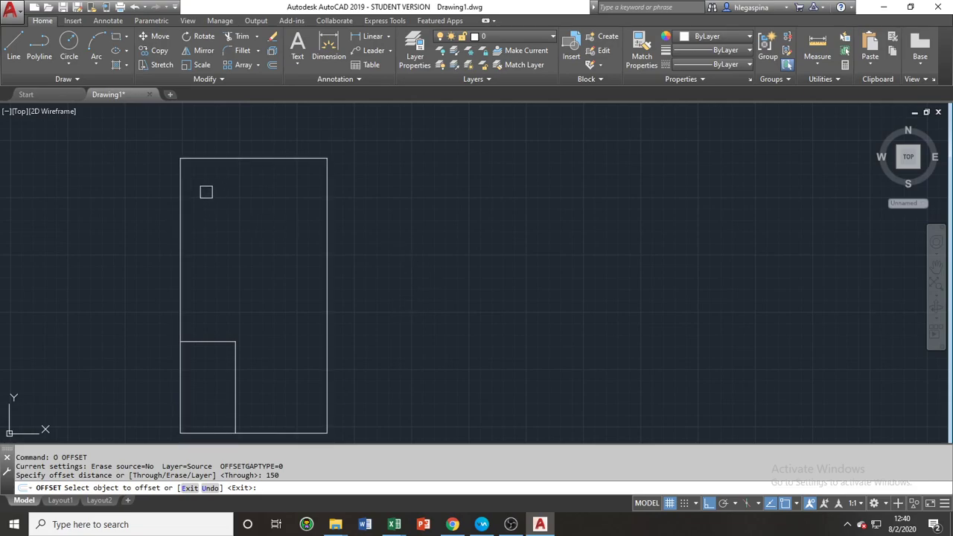
{"action": "left_click", "coordinate": [178, 202]}
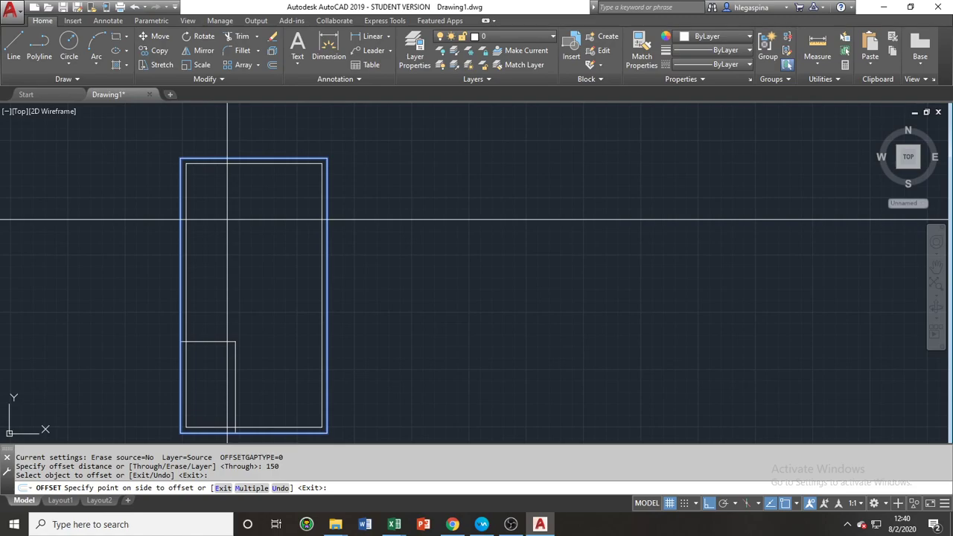
{"action": "scroll", "coordinate": [201, 231], "scroll_direction": "up", "scroll_amount": 4}
{"action": "scroll", "coordinate": [201, 232], "scroll_direction": "down", "scroll_amount": 4}
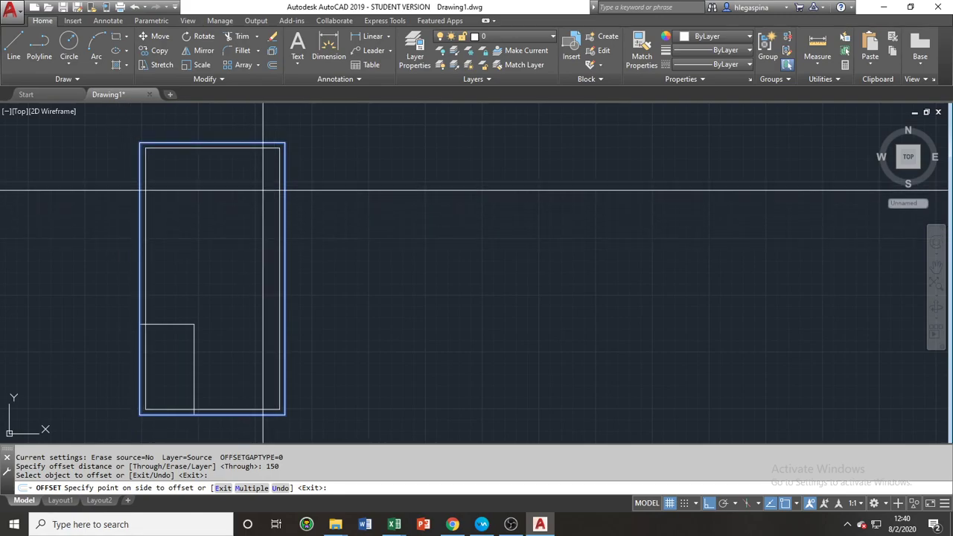
{"action": "scroll", "coordinate": [254, 197], "scroll_direction": "up", "scroll_amount": 5}
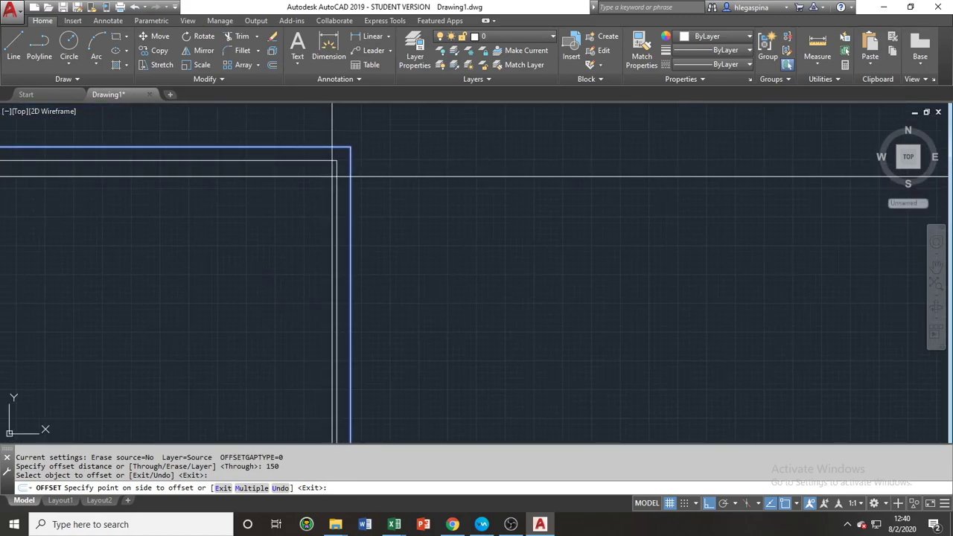
{"action": "scroll", "coordinate": [327, 193], "scroll_direction": "down", "scroll_amount": 4}
{"action": "scroll", "coordinate": [162, 181], "scroll_direction": "down", "scroll_amount": 2}
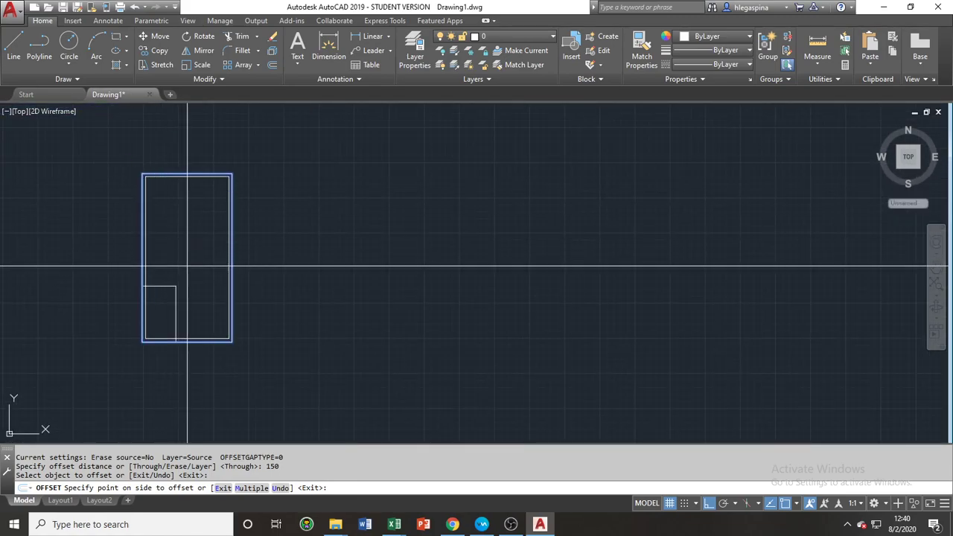
{"action": "scroll", "coordinate": [163, 363], "scroll_direction": "up", "scroll_amount": 4}
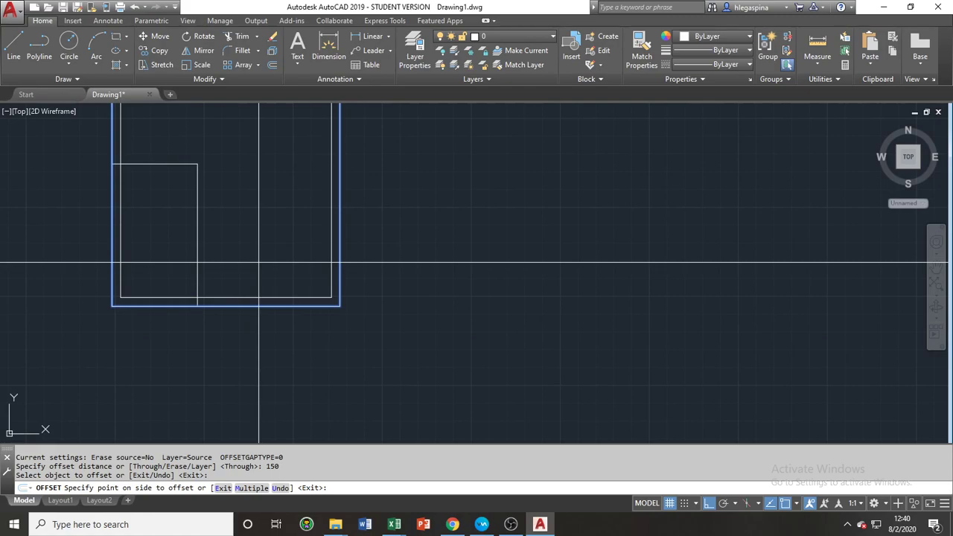
{"action": "left_click", "coordinate": [259, 262]}
Offset the small room's upper edge upward and its right edge to the outside, both by 150 mm, and end the Offset command
{"action": "middle_click_drag", "start_coordinate": [151, 183], "coordinate": [187, 275]}
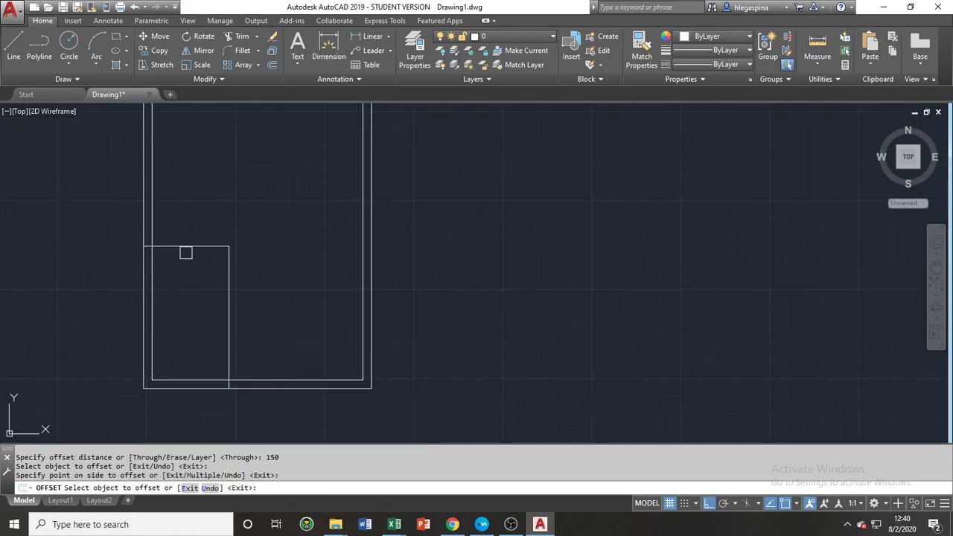
{"action": "scroll", "coordinate": [188, 245], "scroll_direction": "up", "scroll_amount": 6}
{"action": "scroll", "coordinate": [183, 248], "scroll_direction": "down", "scroll_amount": 3}
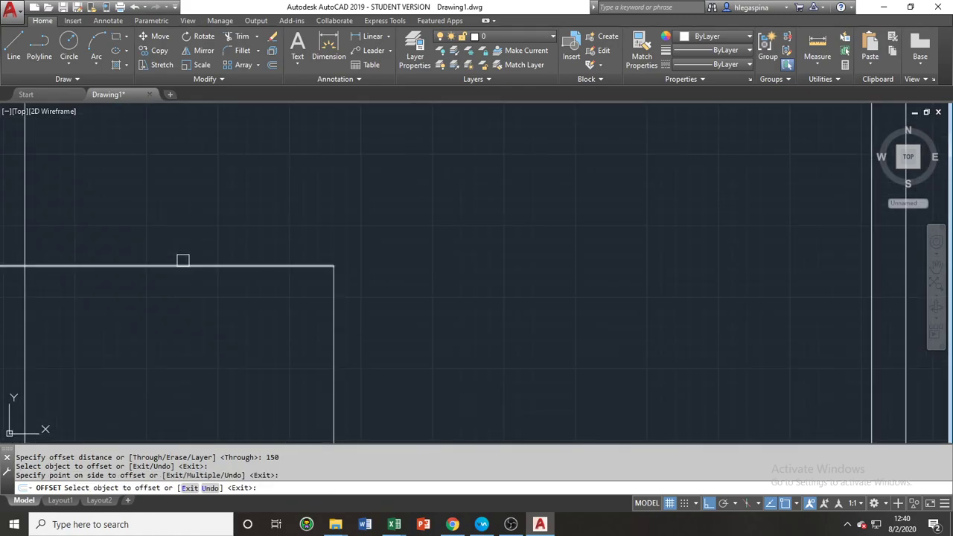
{"action": "scroll", "coordinate": [183, 259], "scroll_direction": "down", "scroll_amount": 2}
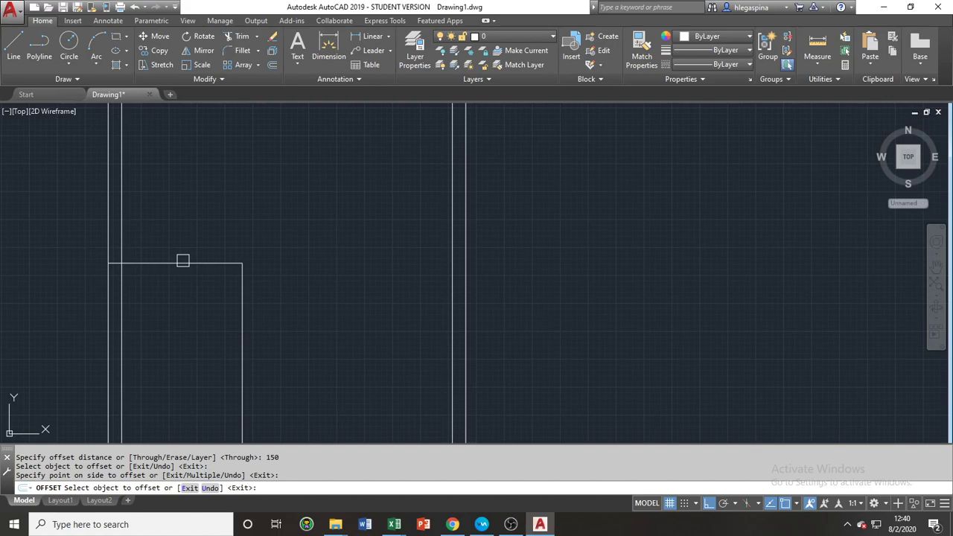
{"action": "left_click", "coordinate": [226, 262]}
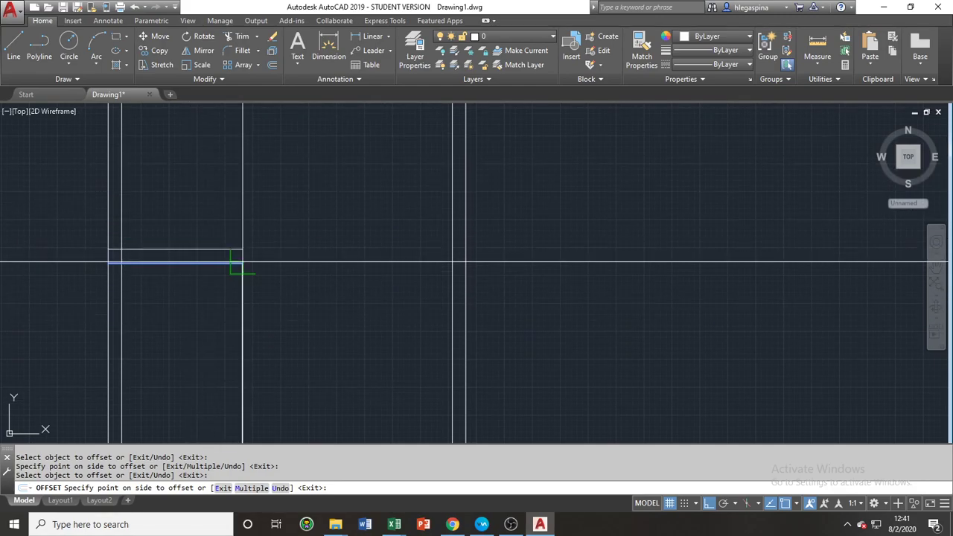
{"action": "left_click", "coordinate": [157, 186]}
{"action": "left_click", "coordinate": [244, 288]}
{"action": "left_click", "coordinate": [328, 299]}
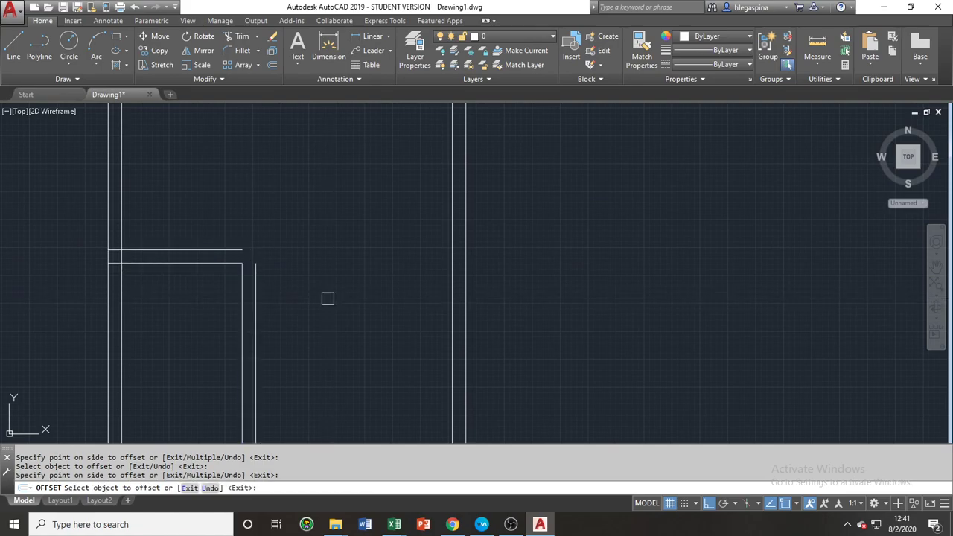
{"action": "key", "text": "Escape"}
Erase the two offset lines outside the small room's upper and right edges
{"action": "left_click", "coordinate": [256, 272]}
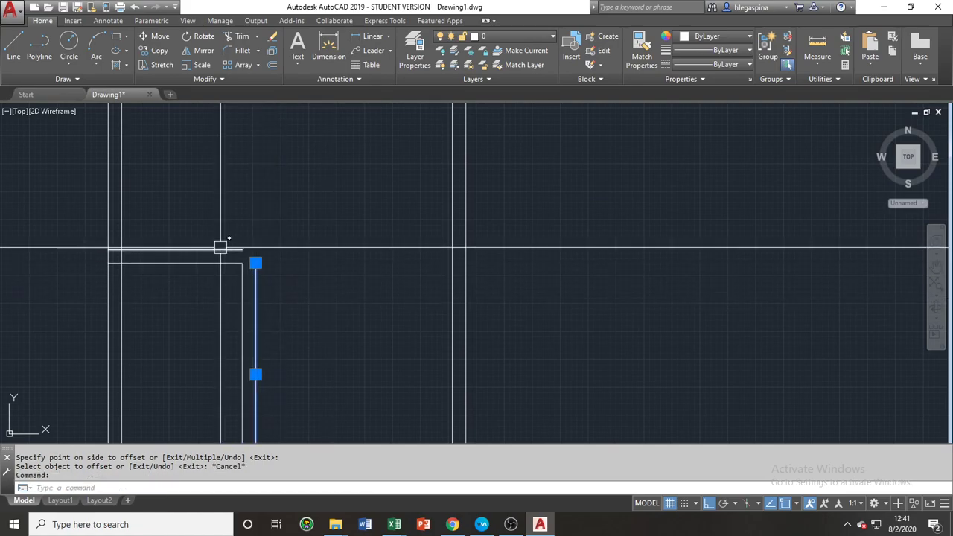
{"action": "left_click", "coordinate": [220, 250]}
{"action": "type", "text": "e"}
{"action": "key", "text": "Return"}
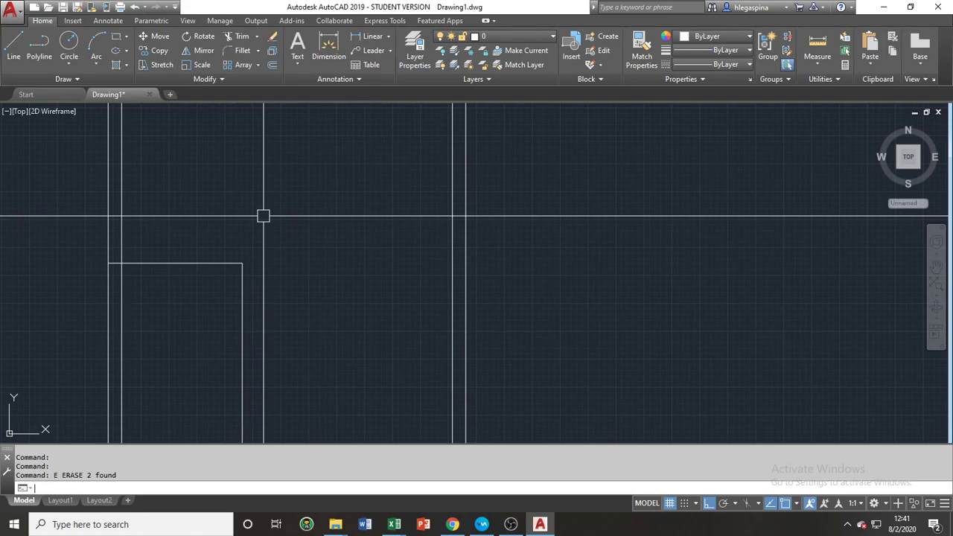
Start the Offset command with a distance of 50 mm
{"action": "type", "text": "o"}
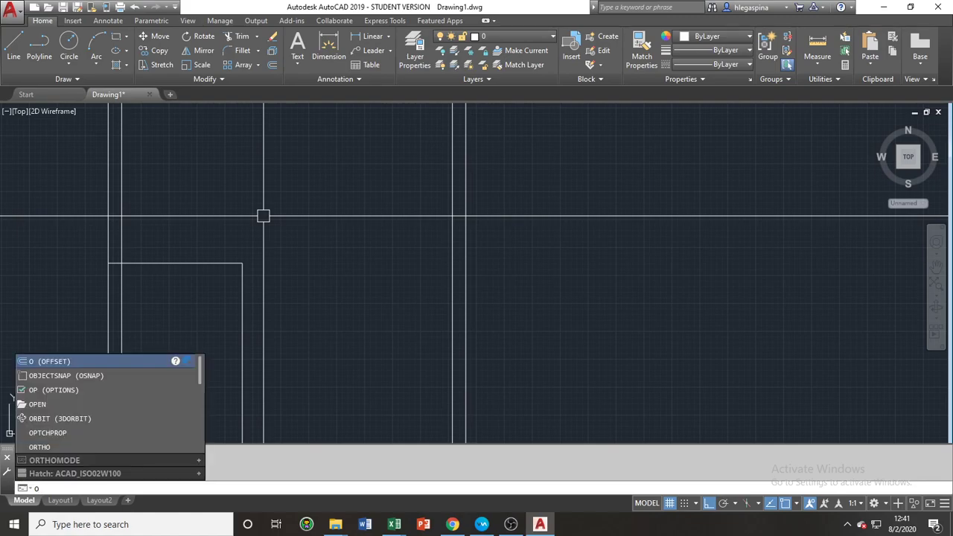
{"action": "key", "text": "Return"}
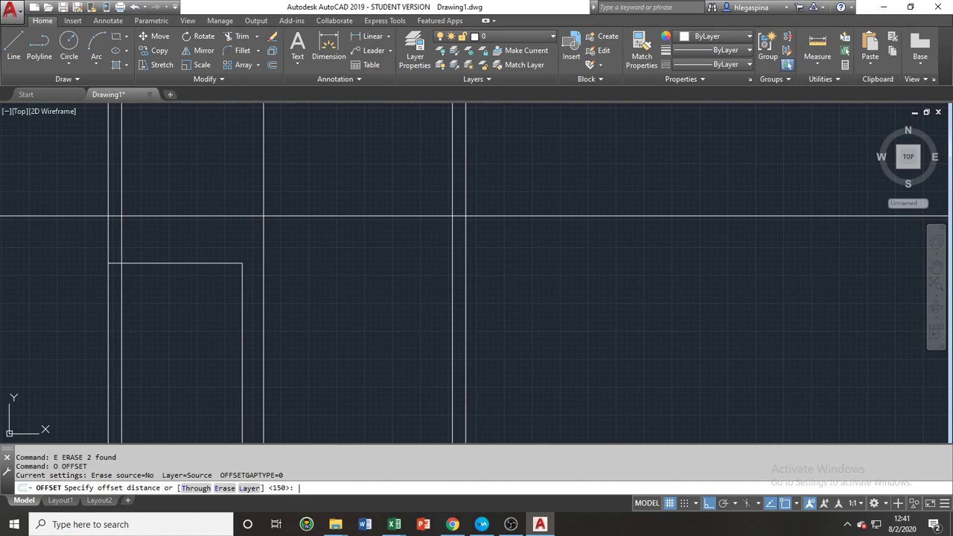
{"action": "type", "text": "50"}
{"action": "key", "text": "Return"}
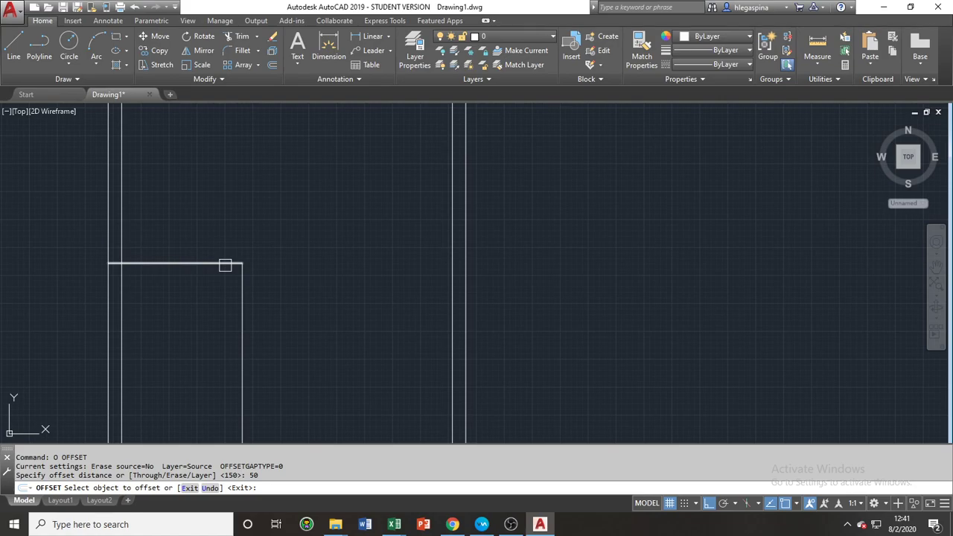
Offset the small room's upper edge by 50 mm once downward and repeatedly upward, using the Multiple option
{"action": "left_click", "coordinate": [225, 265]}
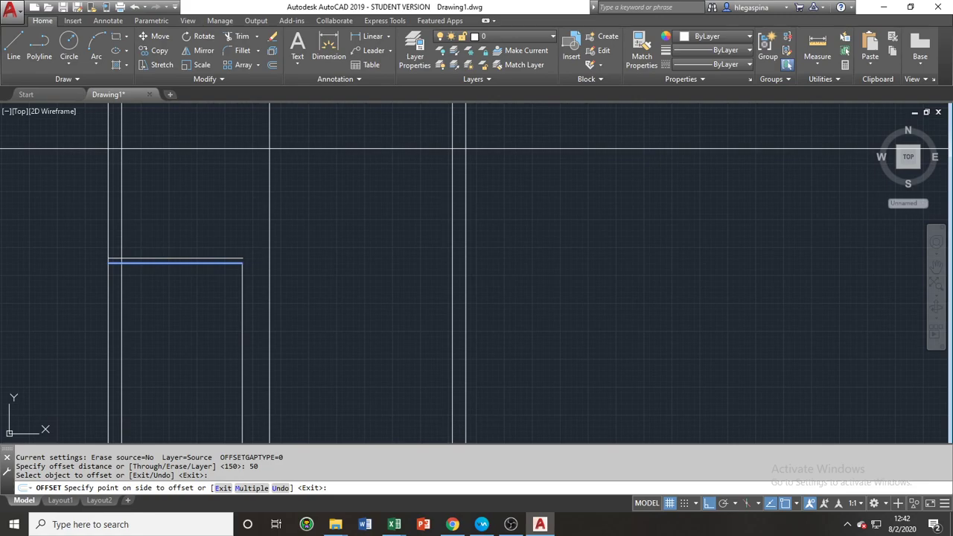
{"action": "type", "text": "M"}
{"action": "key", "text": "Return"}
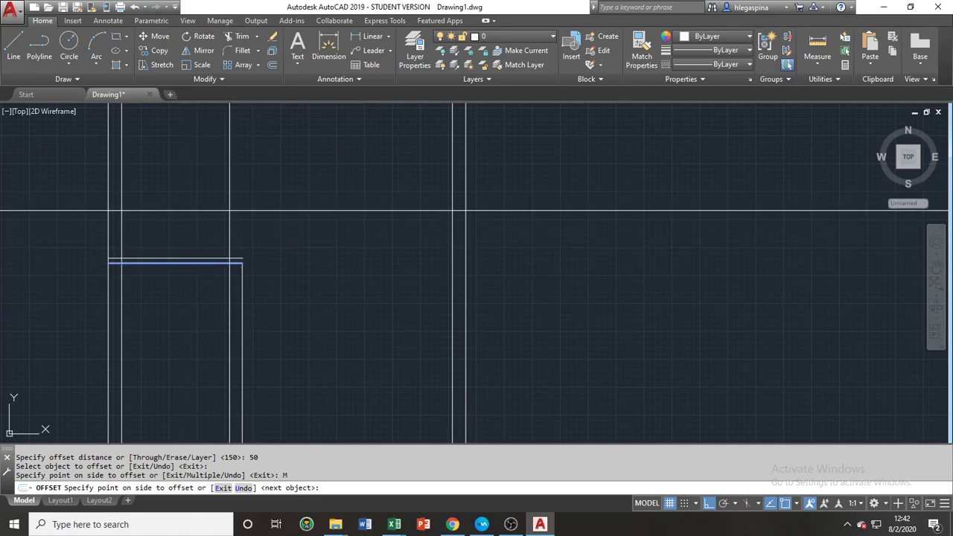
{"action": "left_click", "coordinate": [459, 215]}
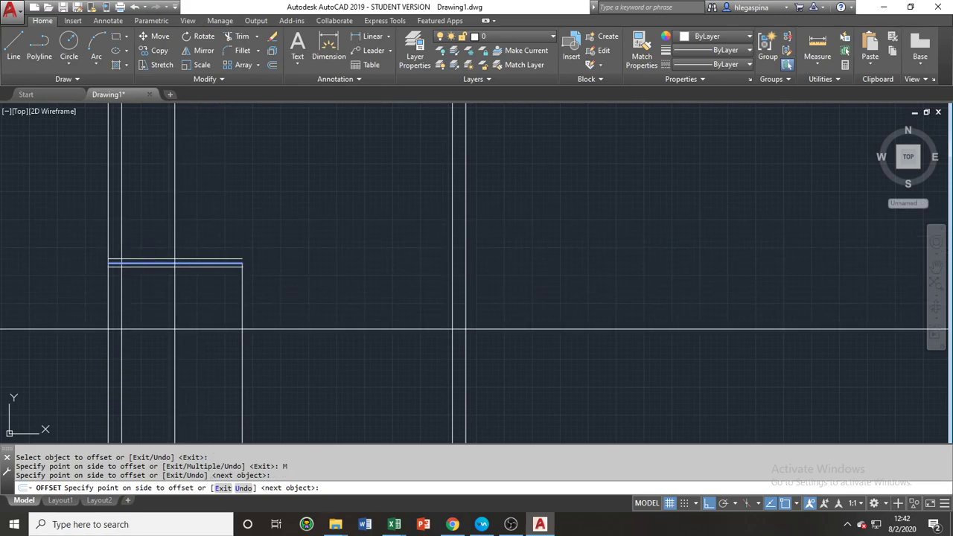
{"action": "left_click", "coordinate": [175, 325]}
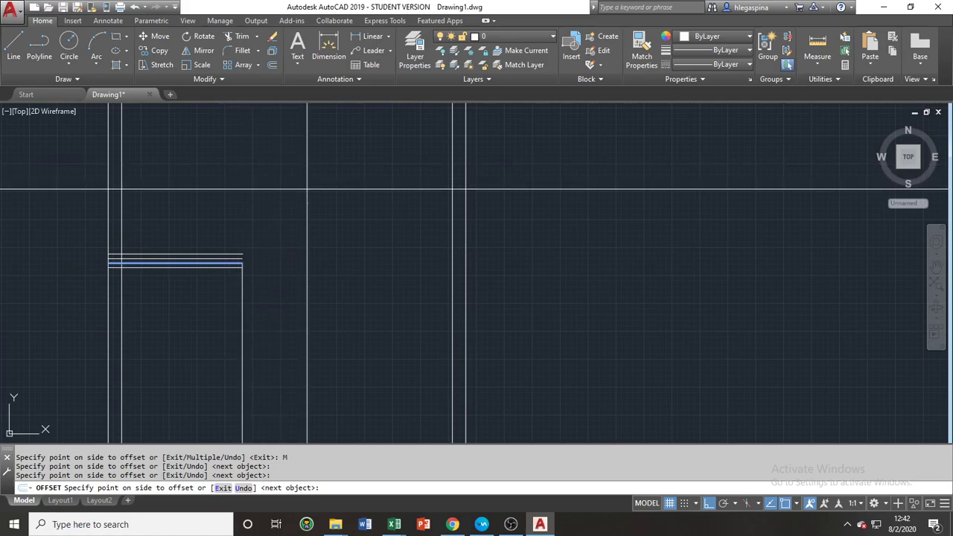
{"action": "left_click", "coordinate": [274, 177]}
{"action": "left_click", "coordinate": [274, 177]}
{"action": "left_click", "coordinate": [274, 177]}
{"action": "left_click", "coordinate": [274, 177]}
{"action": "left_click", "coordinate": [274, 178]}
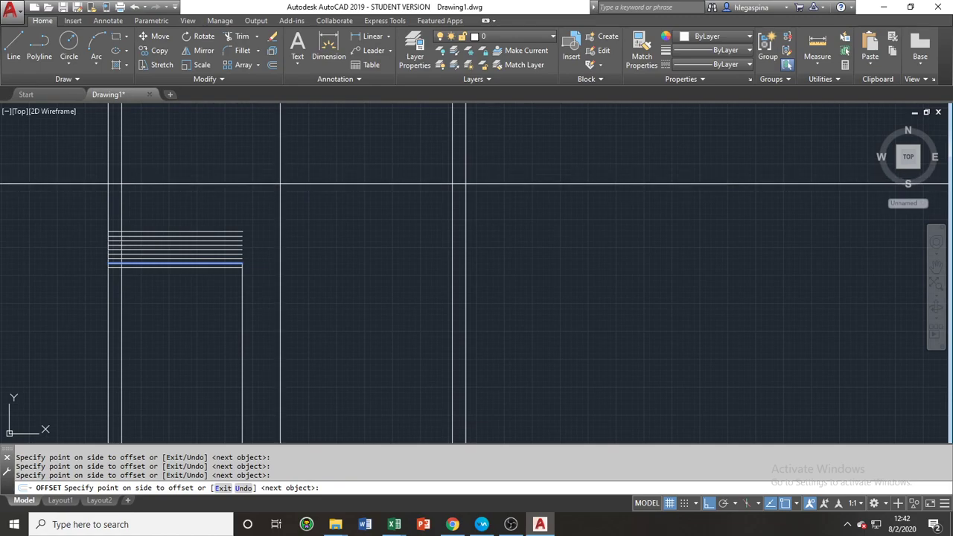
Undo the repeated offsets of the small room's upper edge while staying in the Offset command
{"action": "key", "text": "Return"}
{"action": "key", "text": "ctrl+z"}
{"action": "key", "text": "ctrl+z"}
{"action": "key", "text": "ctrl+z"}
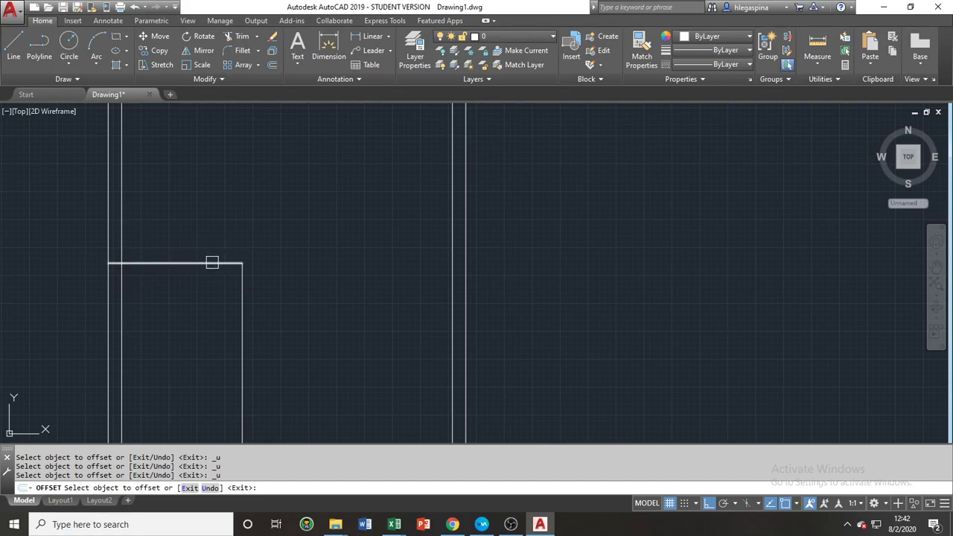
Offset the small room's upper edge 50 mm to both sides, above and below it
{"action": "left_click", "coordinate": [213, 261]}
{"action": "left_click", "coordinate": [201, 350]}
{"action": "left_click", "coordinate": [197, 363]}
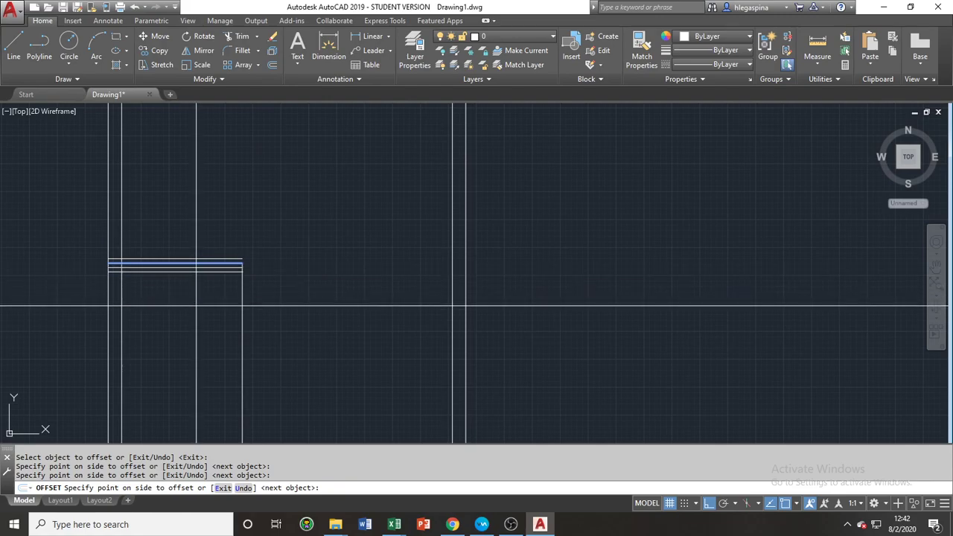
{"action": "left_click", "coordinate": [197, 306]}
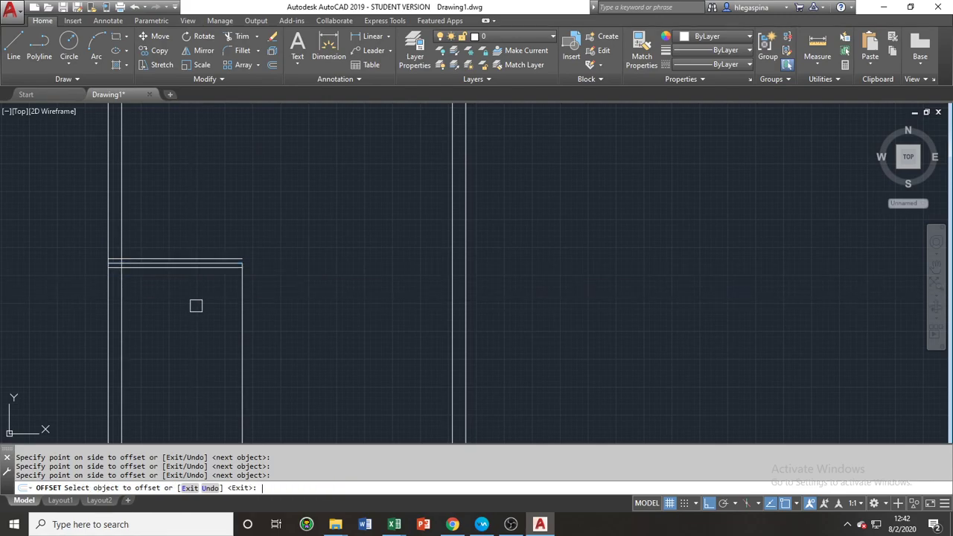
Offset the small room's right edge 50 mm to both sides, inside and outside the room
{"action": "left_click", "coordinate": [238, 290]}
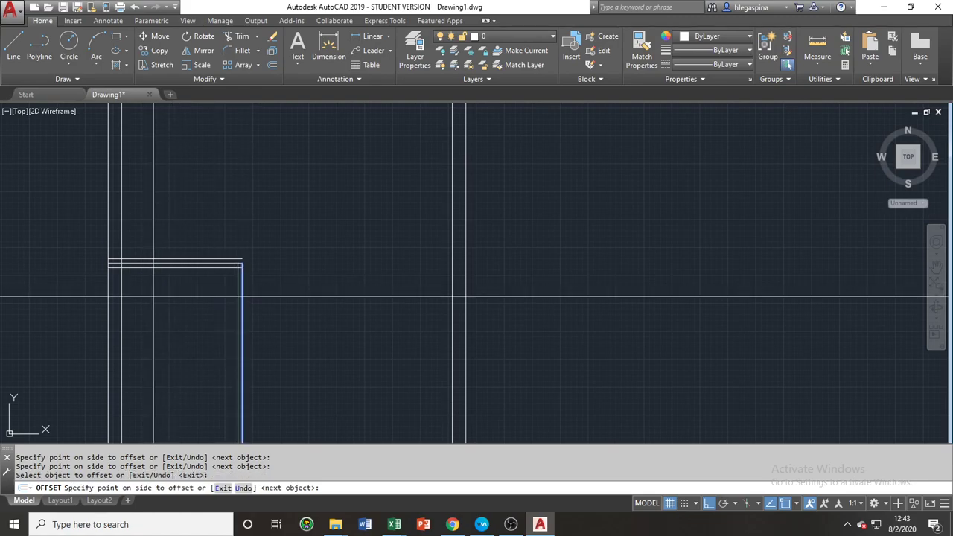
{"action": "left_click", "coordinate": [153, 297]}
{"action": "left_click", "coordinate": [388, 313]}
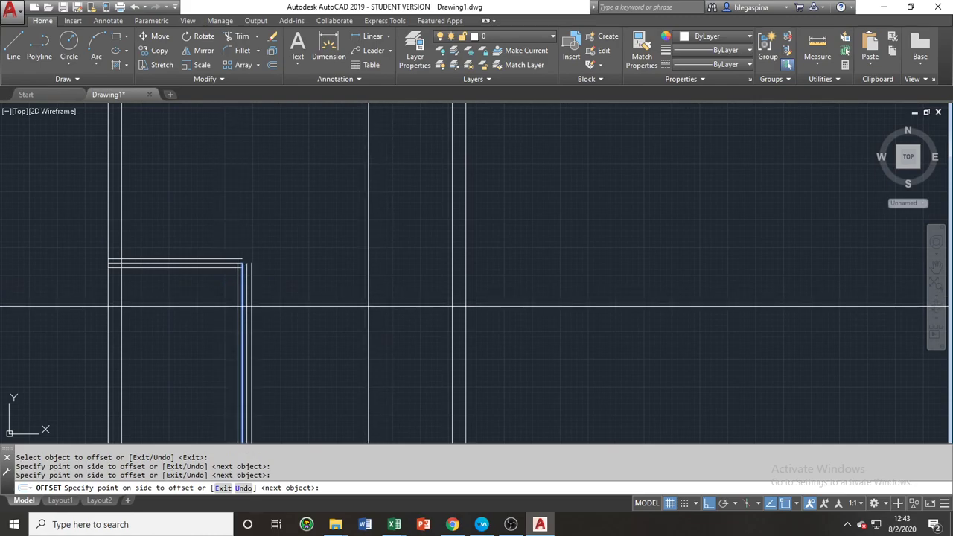
{"action": "key", "text": "Return"}
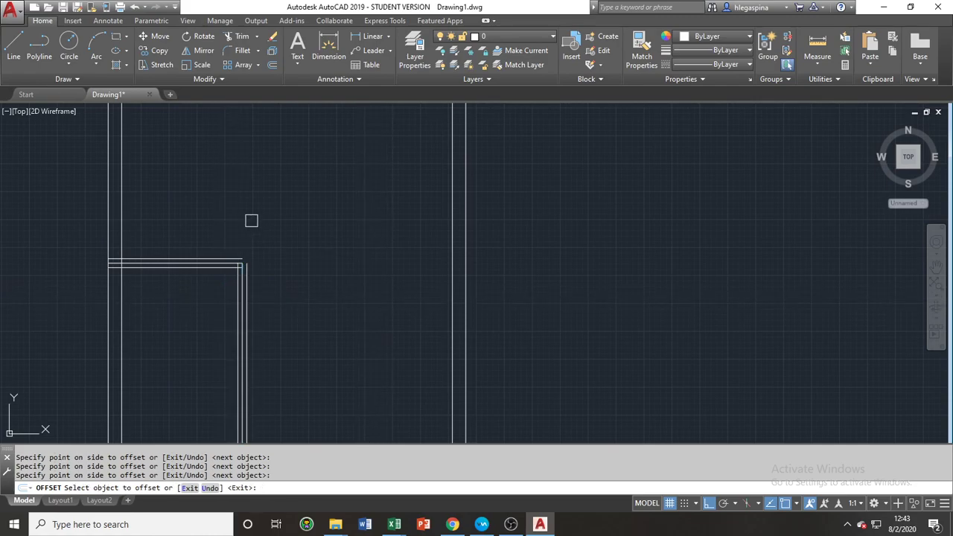
Examine the small room's upper-right corner where the offset lines meet, and end the Offset command
{"action": "scroll", "coordinate": [307, 253], "scroll_direction": "down", "scroll_amount": 5}
{"action": "scroll", "coordinate": [306, 259], "scroll_direction": "up", "scroll_amount": 10}
{"action": "scroll", "coordinate": [283, 251], "scroll_direction": "down", "scroll_amount": 4}
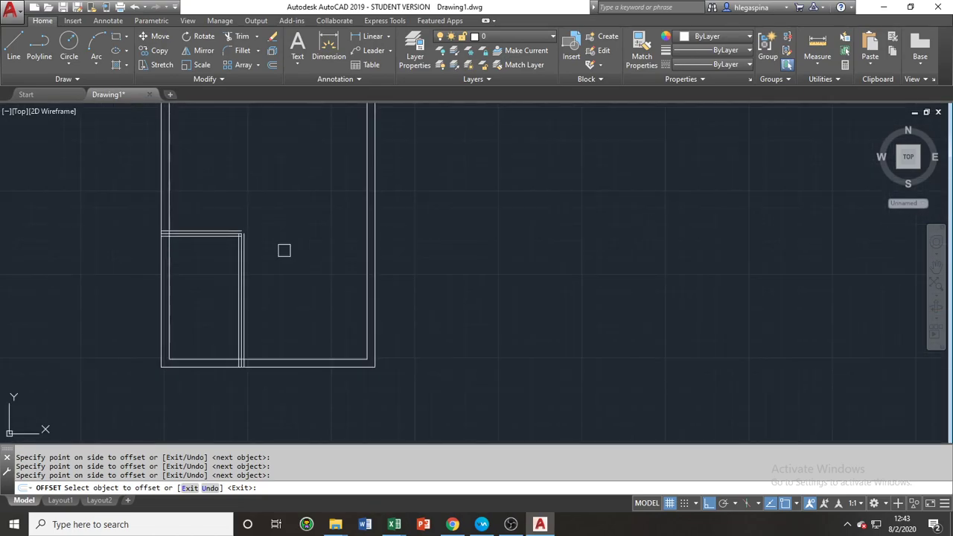
{"action": "middle_click_drag", "start_coordinate": [284, 250], "coordinate": [419, 302]}
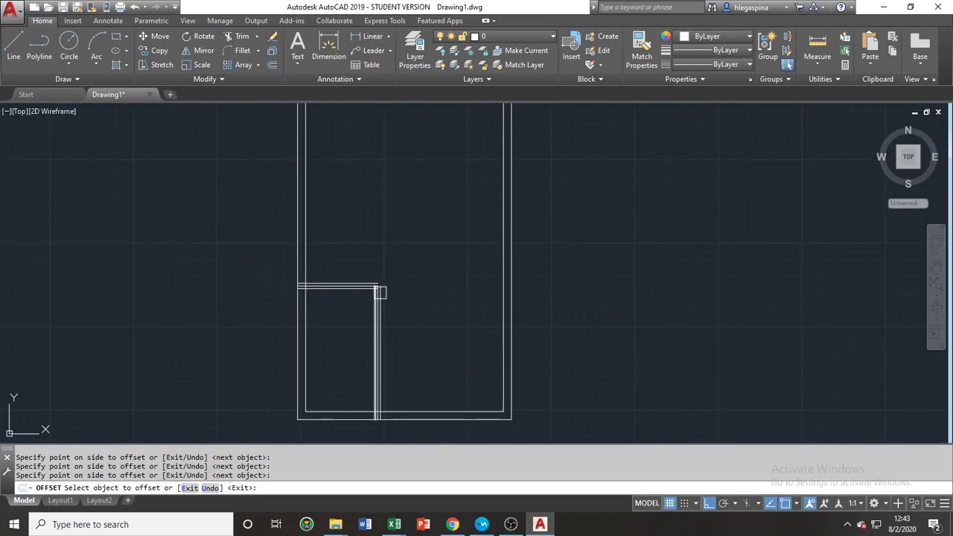
{"action": "scroll", "coordinate": [380, 292], "scroll_direction": "up", "scroll_amount": 5}
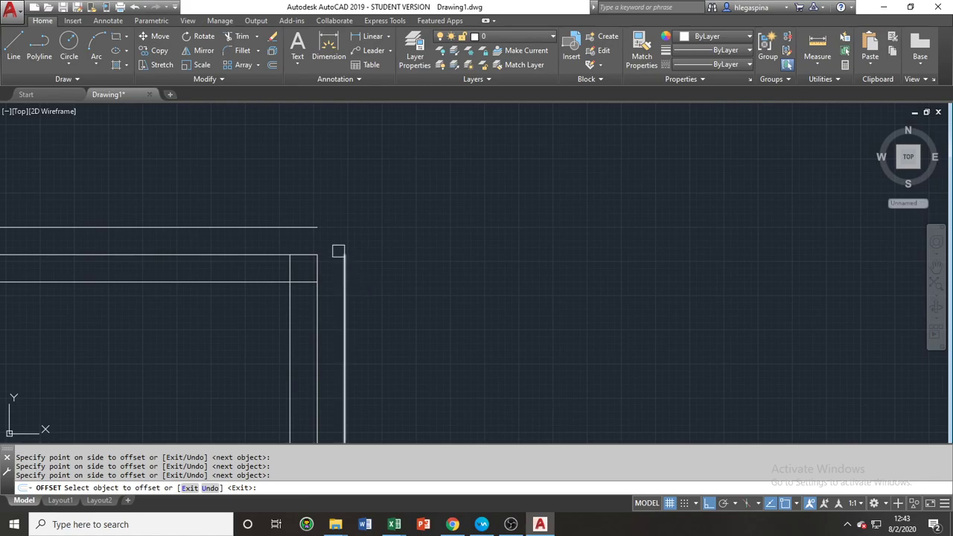
{"action": "scroll", "coordinate": [350, 270], "scroll_direction": "down", "scroll_amount": 5}
{"action": "scroll", "coordinate": [350, 270], "scroll_direction": "down", "scroll_amount": 4}
{"action": "middle_click_drag", "start_coordinate": [349, 269], "coordinate": [291, 315]}
{"action": "key", "text": "Return"}
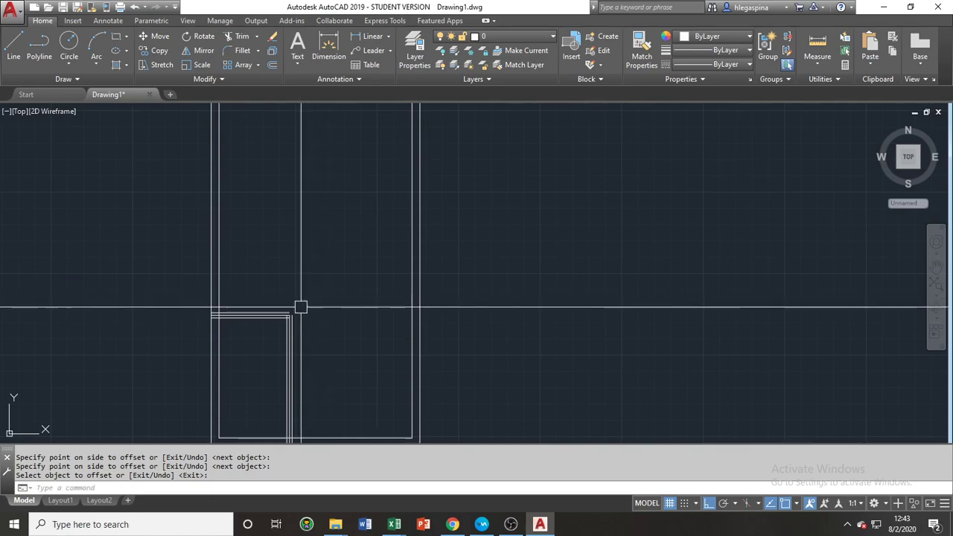
{"action": "scroll", "coordinate": [279, 292], "scroll_direction": "up", "scroll_amount": 6}
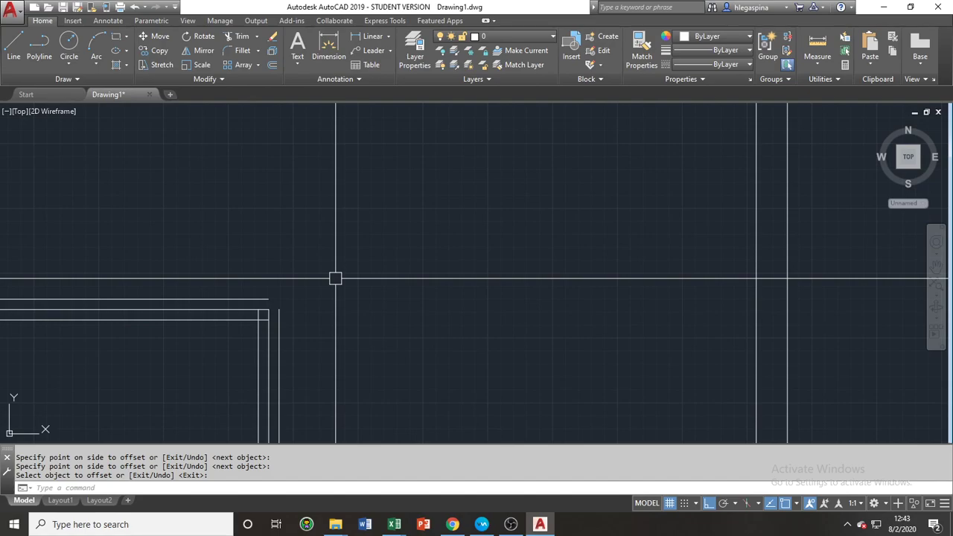
{"action": "key", "text": "Escape"}
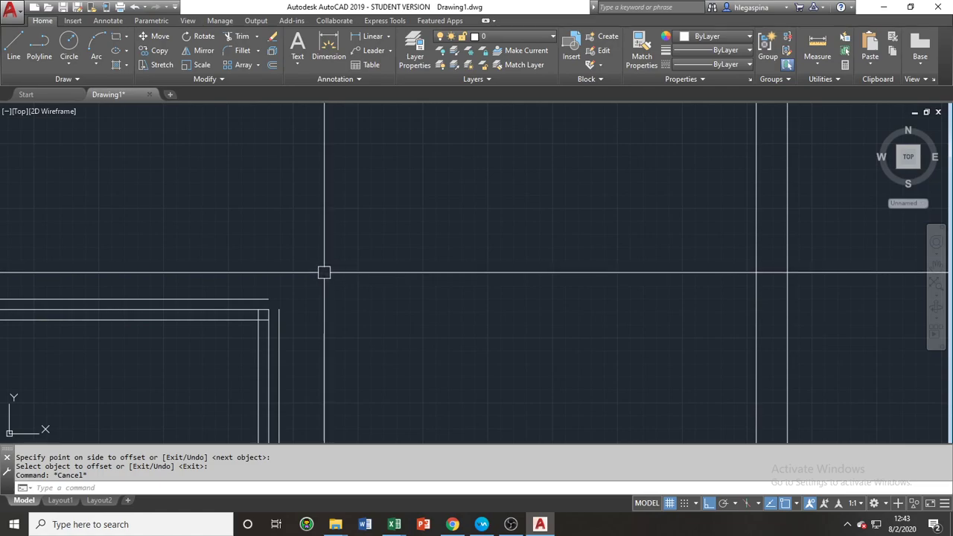
{"action": "type", "text": "E"}
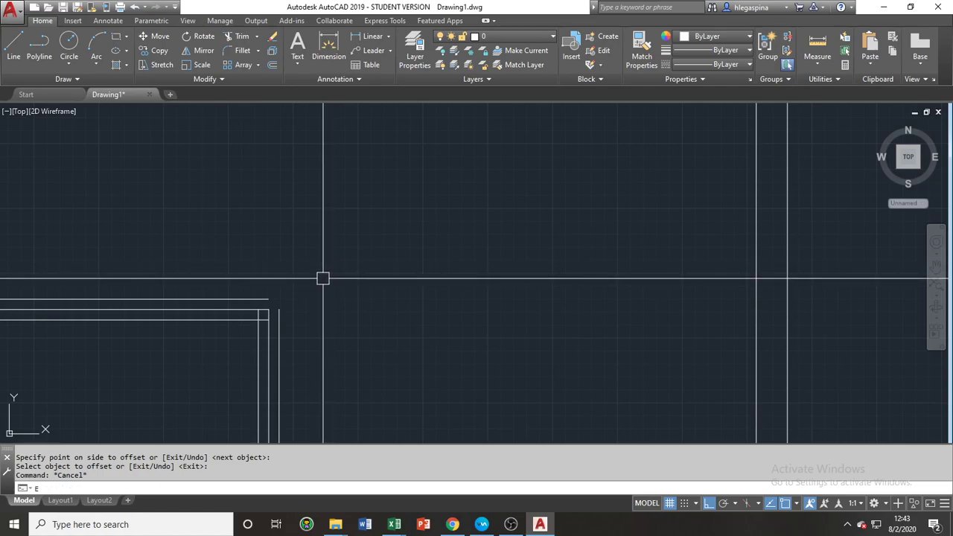
{"action": "key", "text": "Escape"}
{"action": "key", "text": "Escape"}
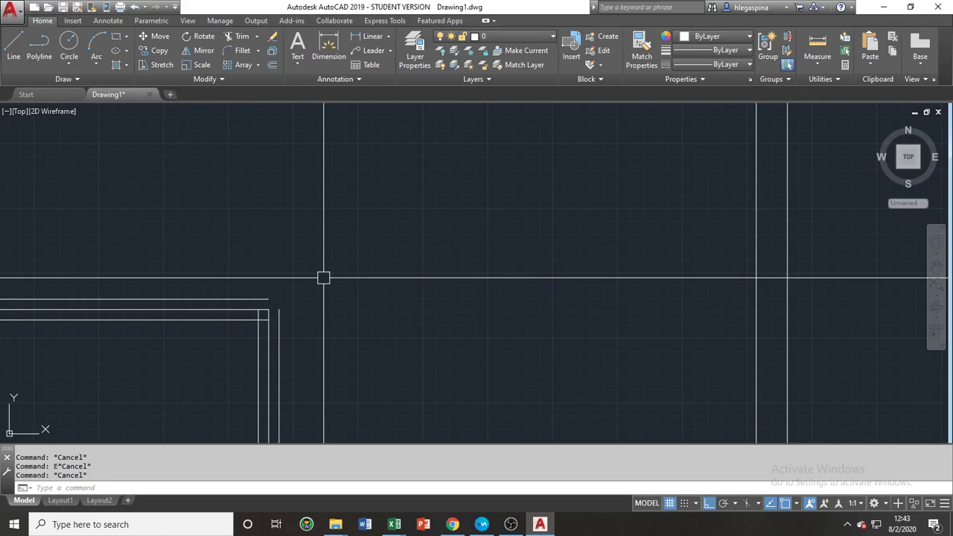
{"action": "type", "text": "EX"}
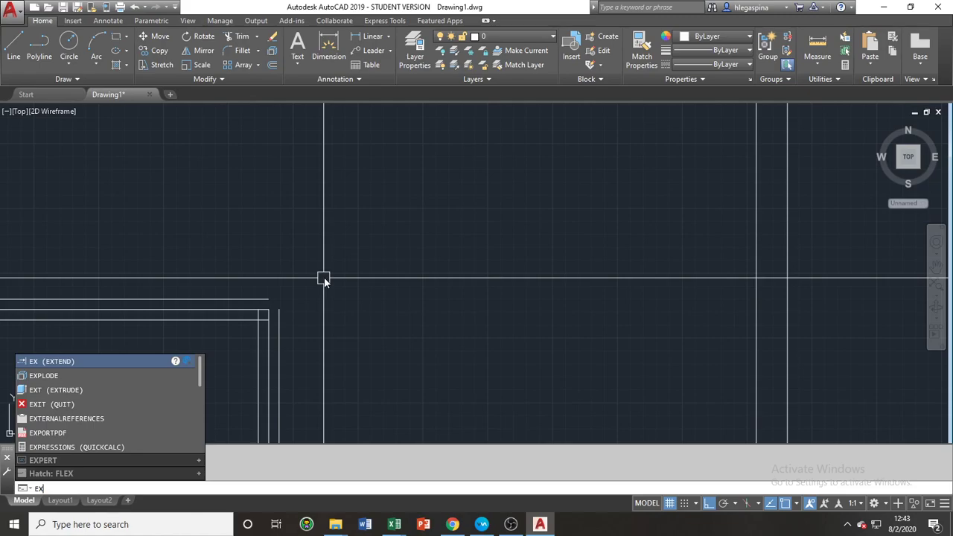
{"action": "key", "text": "Return"}
{"action": "scroll", "coordinate": [323, 277], "scroll_direction": "down", "scroll_amount": 4}
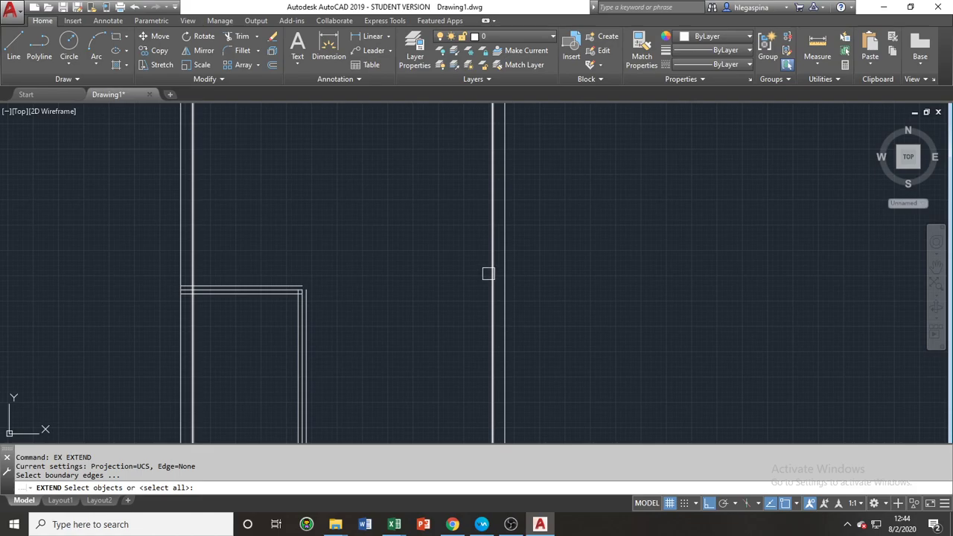
{"action": "left_click", "coordinate": [487, 274]}
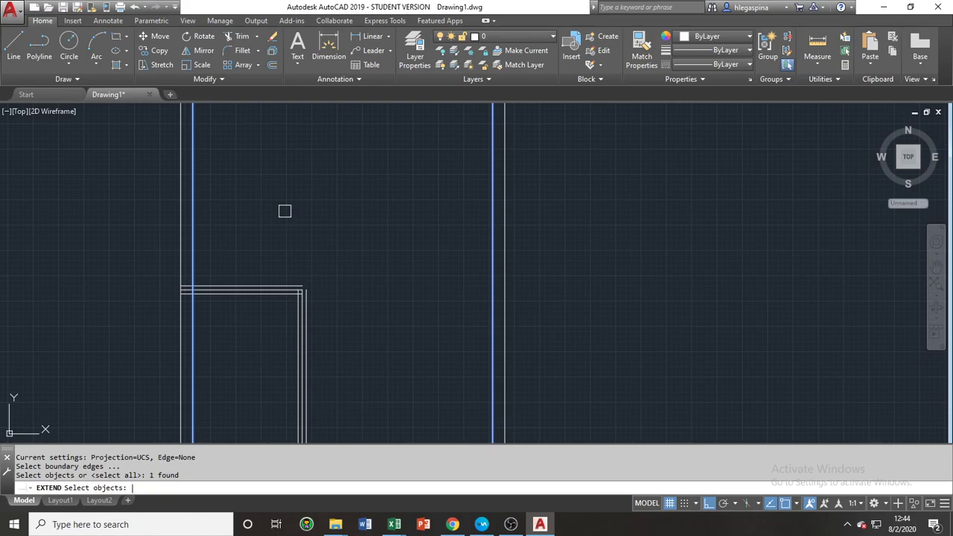
{"action": "key", "text": "Return"}
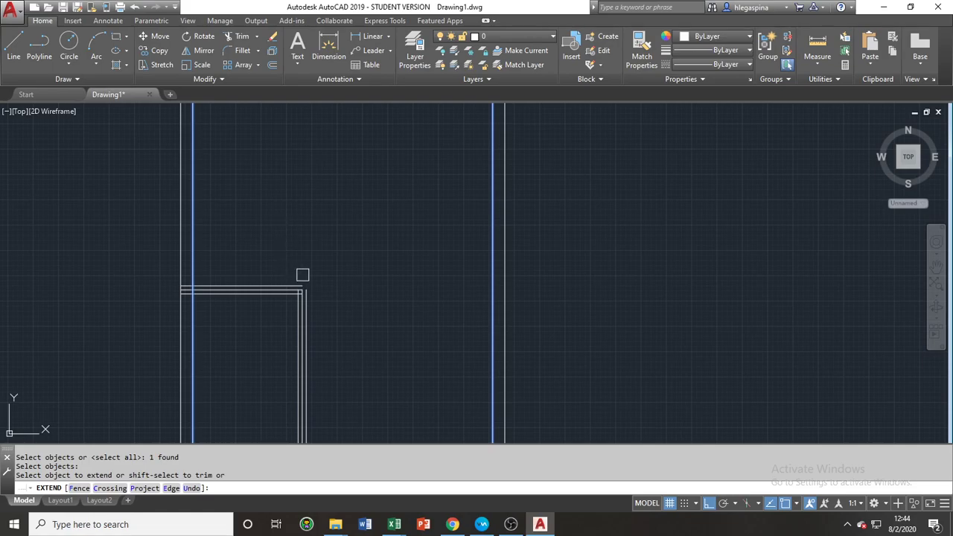
{"action": "key", "text": "Escape"}
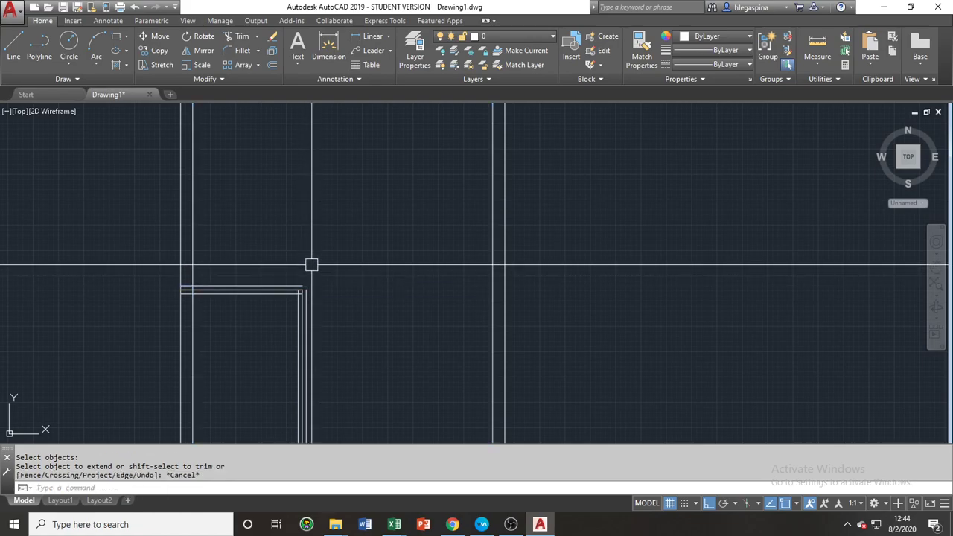
Start the Extend command with the tall outer rectangle as the boundary edge
{"action": "type", "text": "ex"}
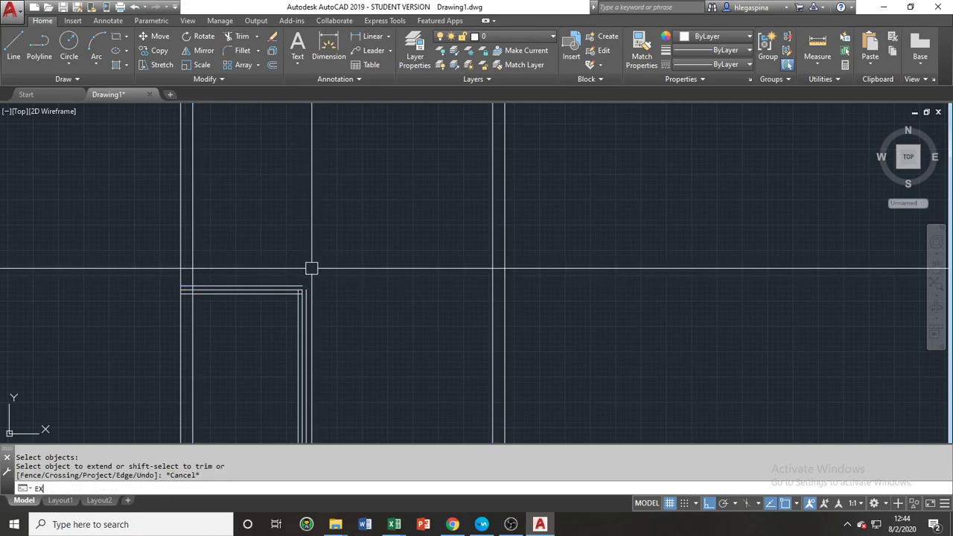
{"action": "key", "text": "Return"}
{"action": "left_click", "coordinate": [505, 280]}
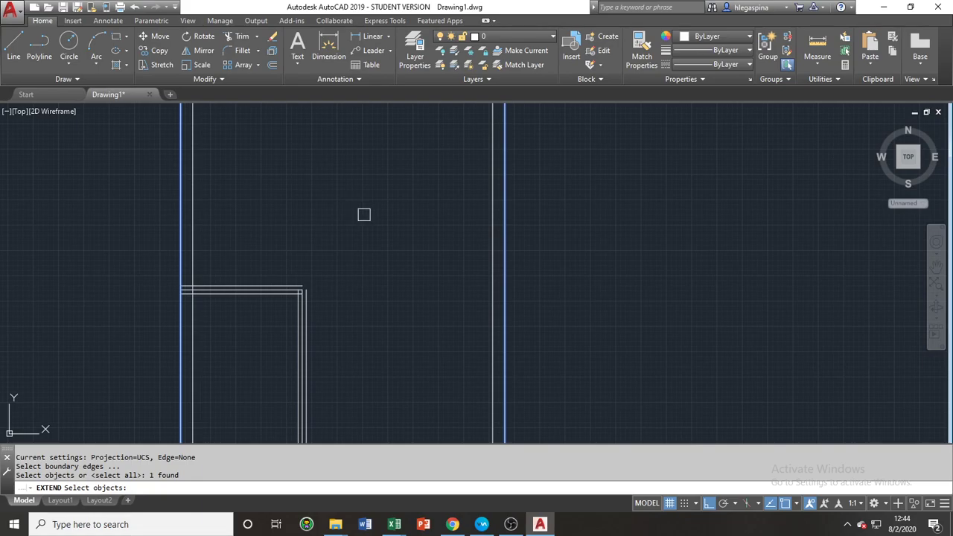
{"action": "key", "text": "Return"}
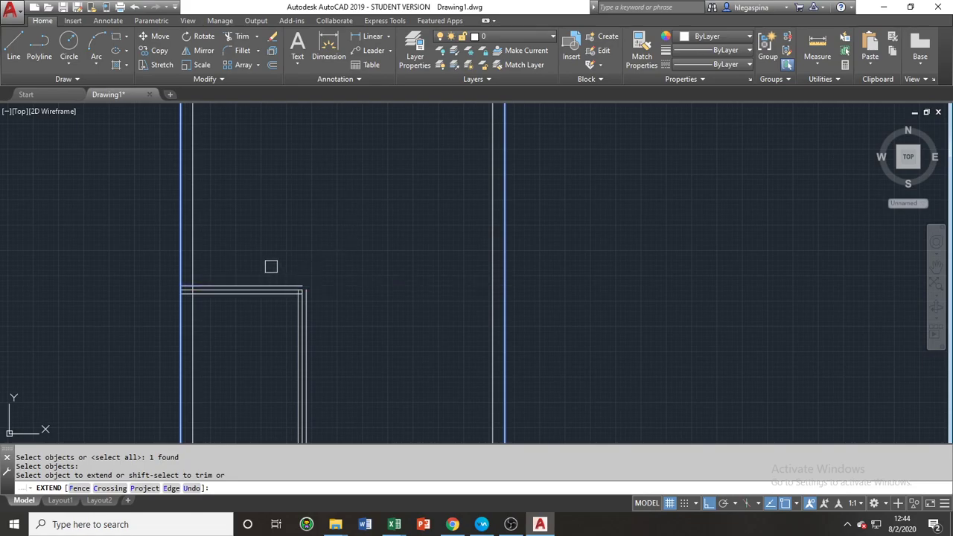
Examine where each of the small room's horizontal and vertical offset lines would extend against the tall outer rectangle
{"action": "scroll", "coordinate": [289, 271], "scroll_direction": "up", "scroll_amount": 5}
{"action": "scroll", "coordinate": [293, 275], "scroll_direction": "down", "scroll_amount": 3}
{"action": "scroll", "coordinate": [323, 283], "scroll_direction": "down", "scroll_amount": 2}
{"action": "middle_click_drag", "start_coordinate": [323, 283], "coordinate": [241, 305]}
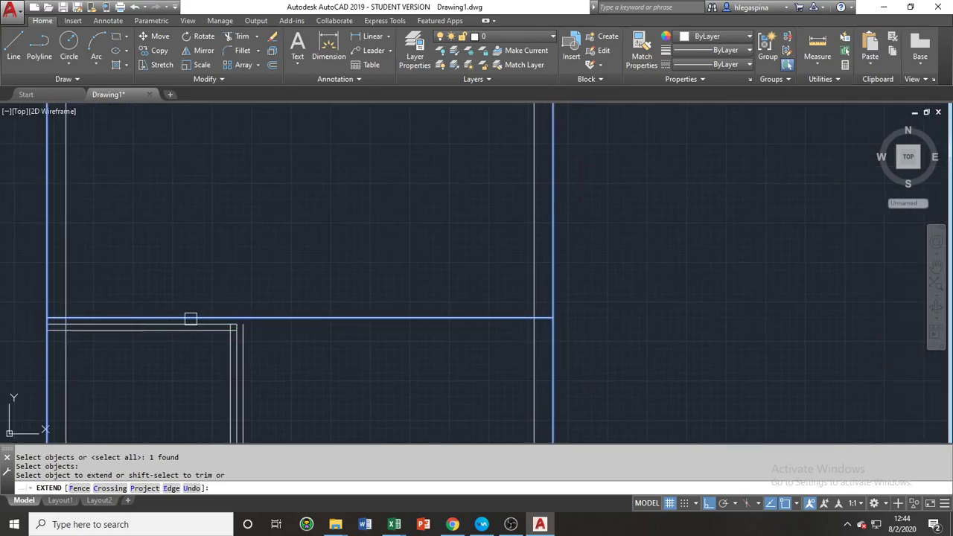
{"action": "scroll", "coordinate": [213, 326], "scroll_direction": "up", "scroll_amount": 4}
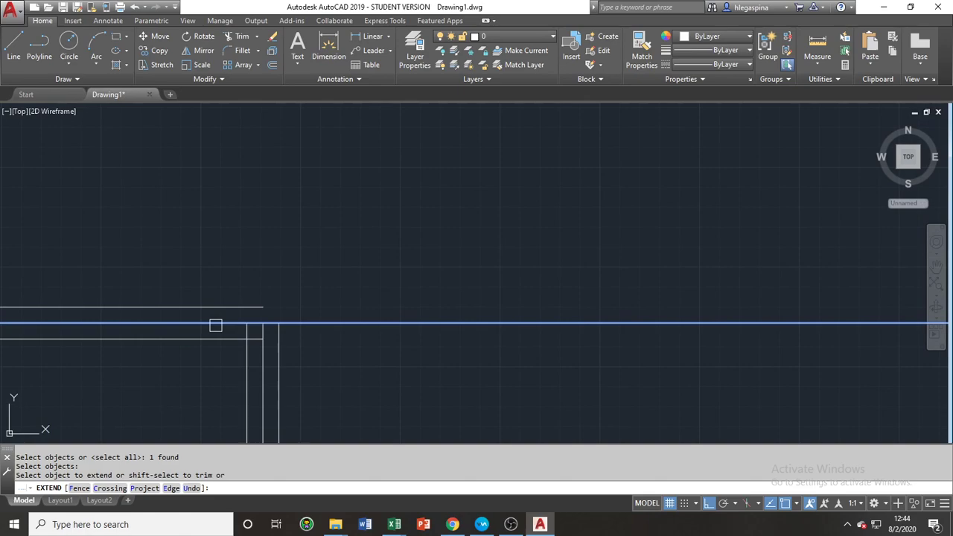
{"action": "scroll", "coordinate": [234, 325], "scroll_direction": "down", "scroll_amount": 4}
{"action": "scroll", "coordinate": [225, 328], "scroll_direction": "up", "scroll_amount": 4}
{"action": "middle_click_drag", "start_coordinate": [224, 328], "coordinate": [172, 328]}
{"action": "scroll", "coordinate": [171, 328], "scroll_direction": "down", "scroll_amount": 2}
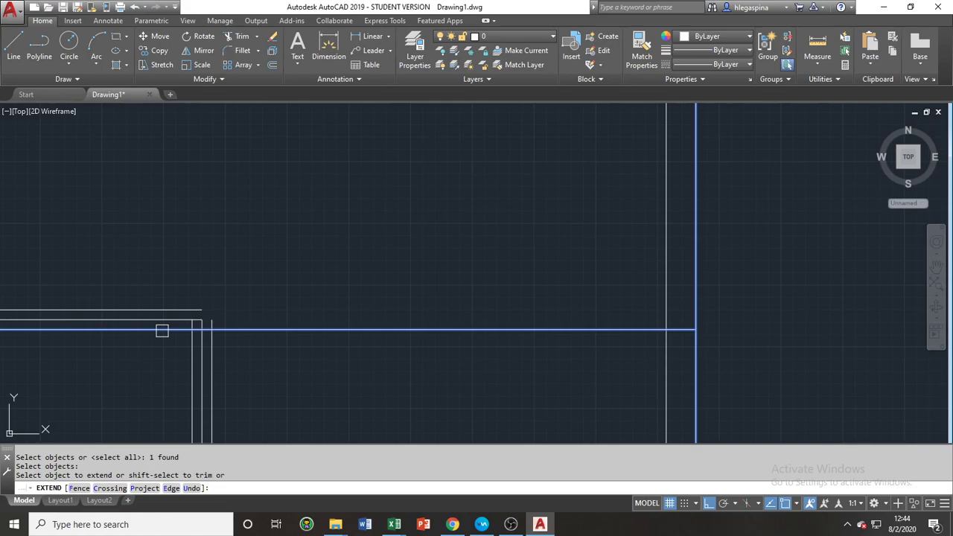
{"action": "scroll", "coordinate": [161, 330], "scroll_direction": "down", "scroll_amount": 2}
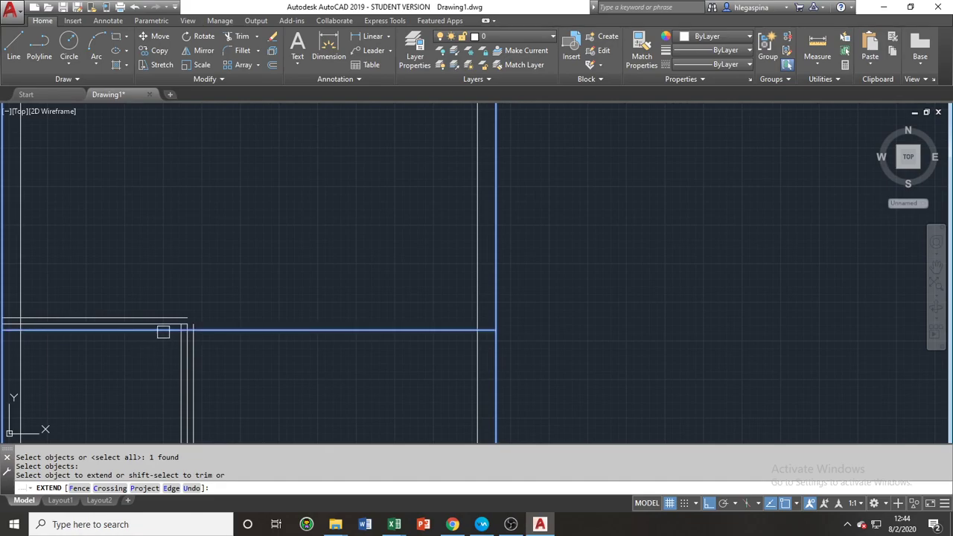
{"action": "scroll", "coordinate": [163, 332], "scroll_direction": "up", "scroll_amount": 2}
{"action": "scroll", "coordinate": [163, 332], "scroll_direction": "down", "scroll_amount": 8}
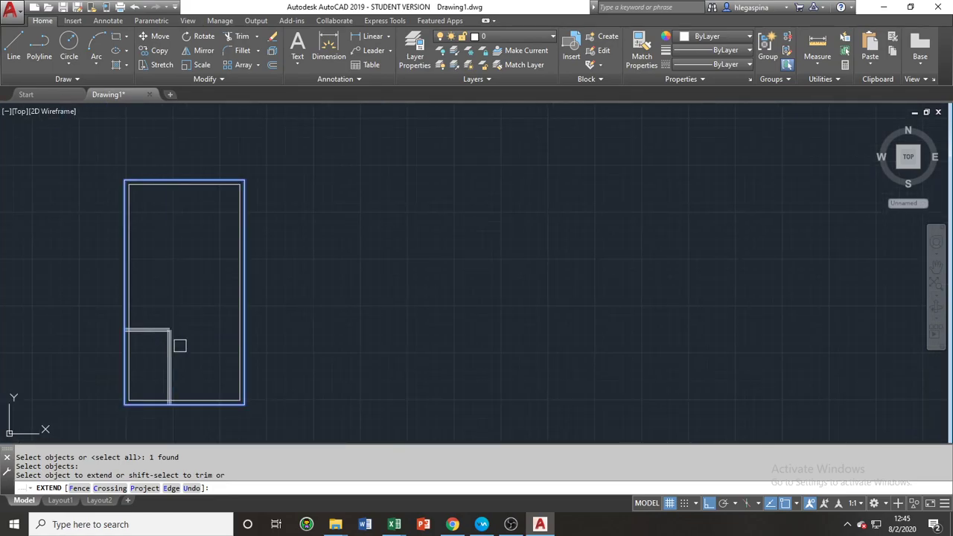
Try extending all the small room's vertical and horizontal wall lines to the outer rectangle with crossing selections, and undo both extensions
{"action": "left_click", "coordinate": [184, 346]}
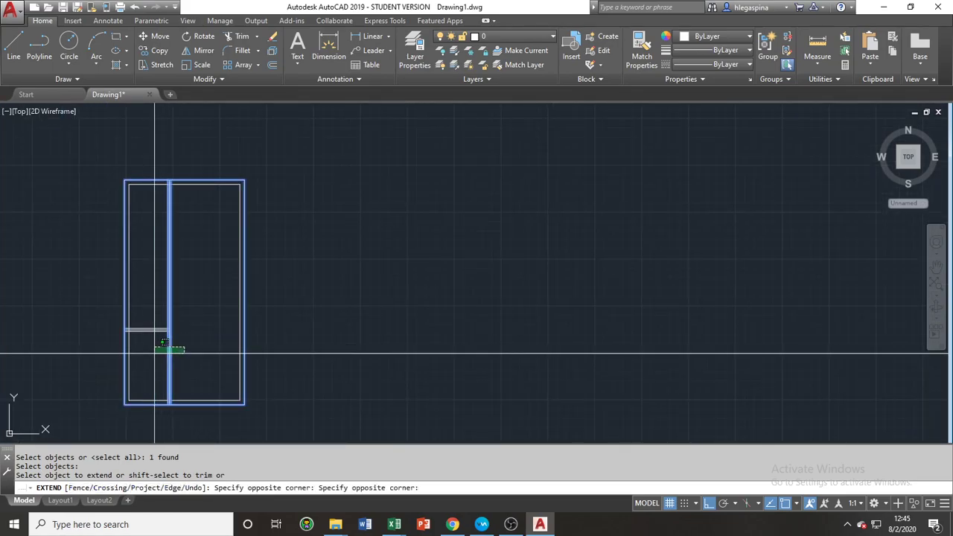
{"action": "left_click", "coordinate": [155, 350]}
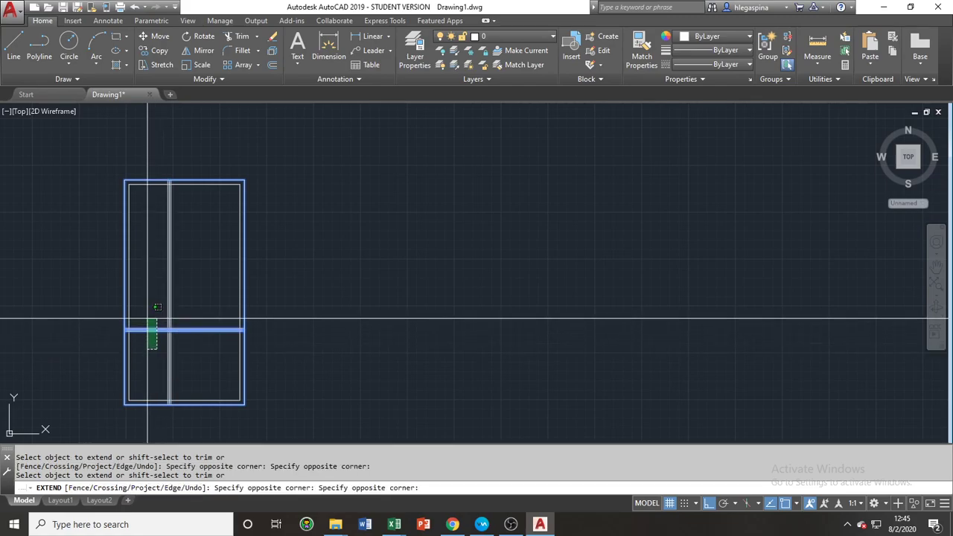
{"action": "left_click", "coordinate": [146, 324]}
{"action": "left_click", "coordinate": [150, 330]}
{"action": "scroll", "coordinate": [155, 336], "scroll_direction": "up", "scroll_amount": 2}
{"action": "scroll", "coordinate": [154, 337], "scroll_direction": "up", "scroll_amount": 3}
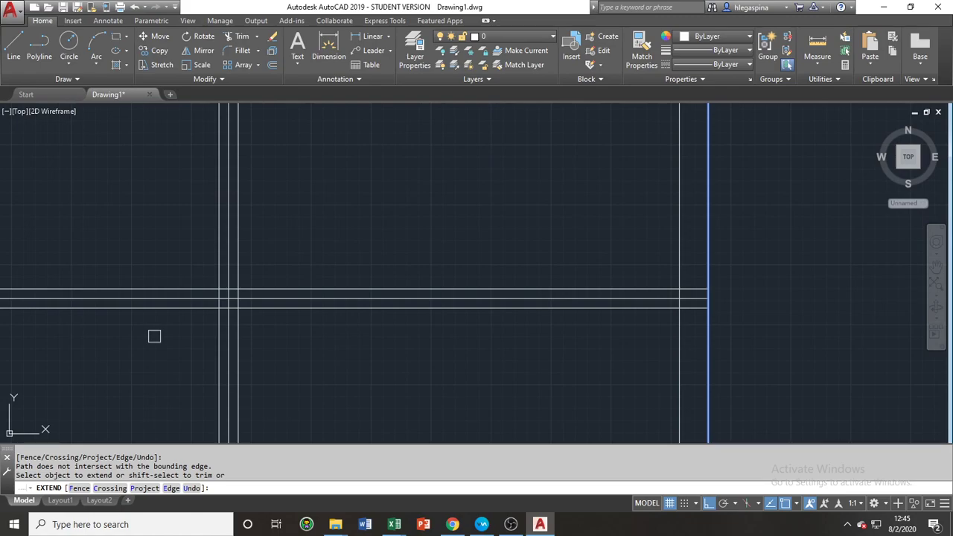
{"action": "key", "text": "ctrl+z"}
{"action": "key", "text": "ctrl+z"}
Extend the small room's lowest horizontal line and innermost vertical line to the outer rectangle, and end the Extend command
{"action": "left_click", "coordinate": [178, 338]}
{"action": "scroll", "coordinate": [288, 271], "scroll_direction": "up", "scroll_amount": 2}
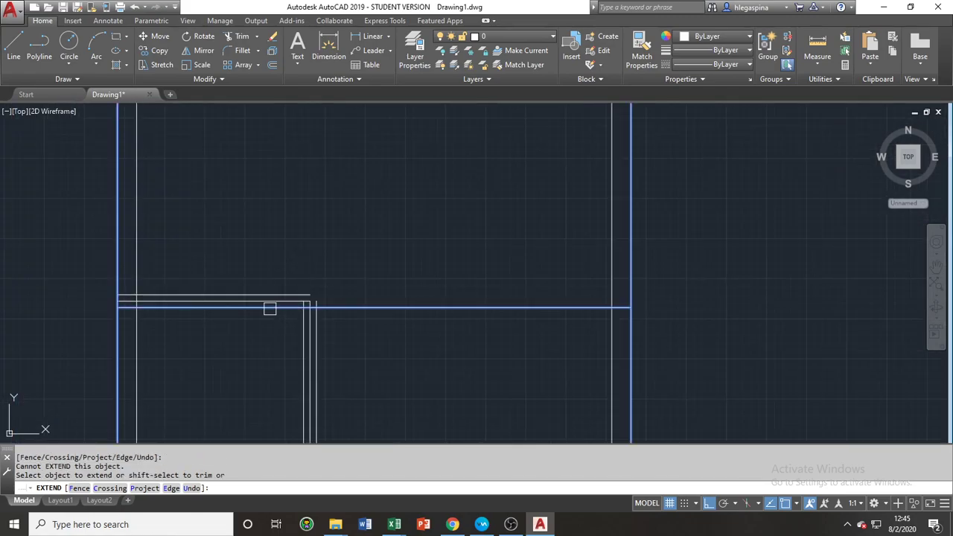
{"action": "left_click", "coordinate": [269, 308]}
{"action": "left_click", "coordinate": [302, 325]}
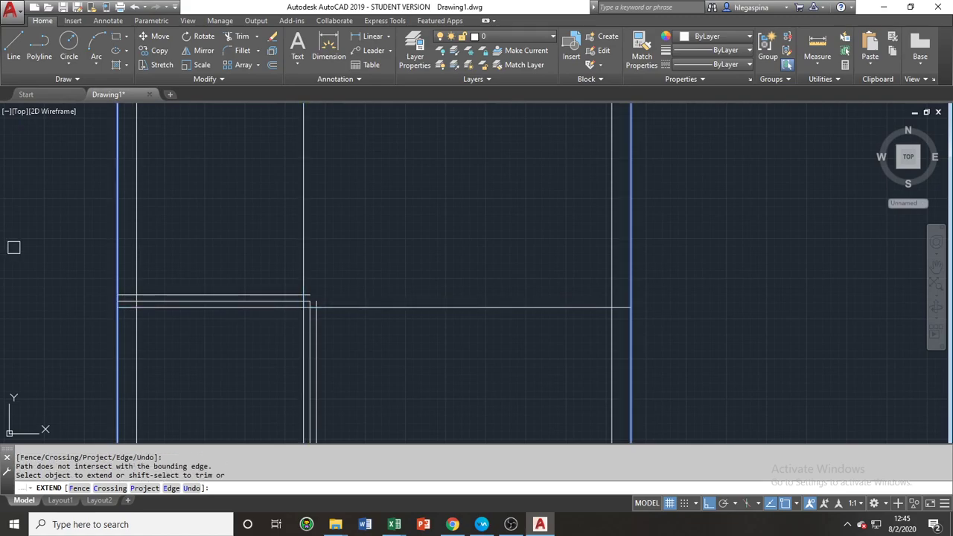
{"action": "middle_click_drag", "start_coordinate": [462, 276], "coordinate": [424, 303]}
{"action": "scroll", "coordinate": [409, 310], "scroll_direction": "down", "scroll_amount": 4}
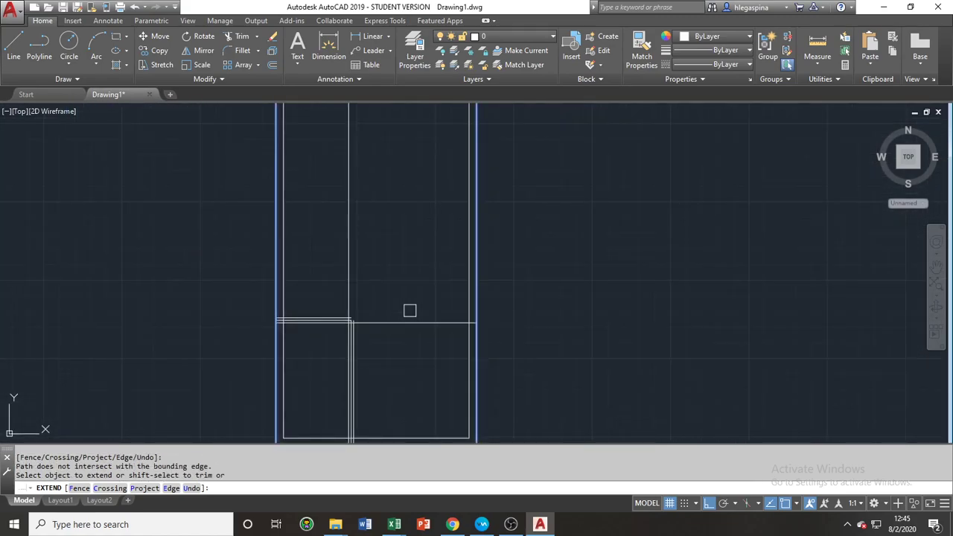
{"action": "key", "text": "Return"}
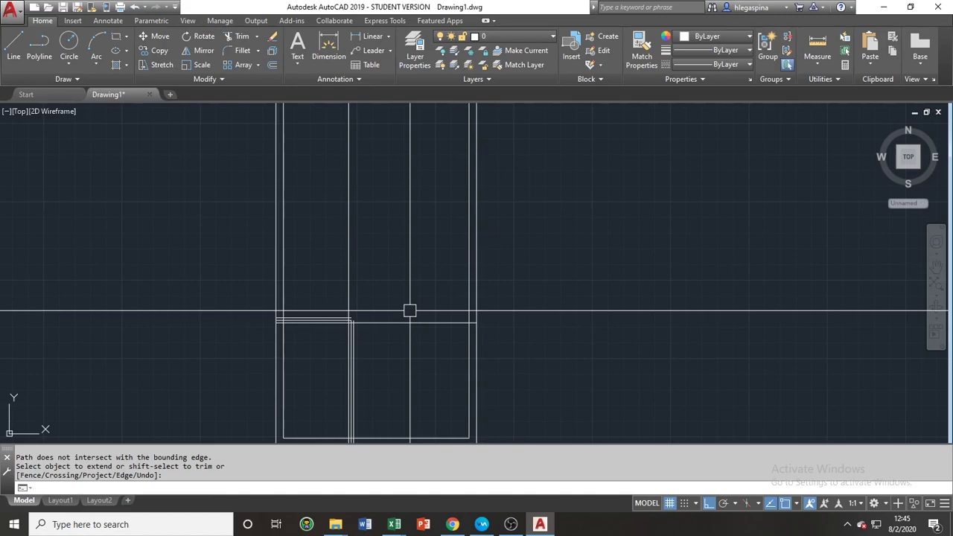
Examine how the two extended lines cross the tall rectangle and meet the small room's corner and lower walls
{"action": "scroll", "coordinate": [409, 310], "scroll_direction": "up", "scroll_amount": 3}
{"action": "middle_click_drag", "start_coordinate": [417, 258], "coordinate": [407, 313]}
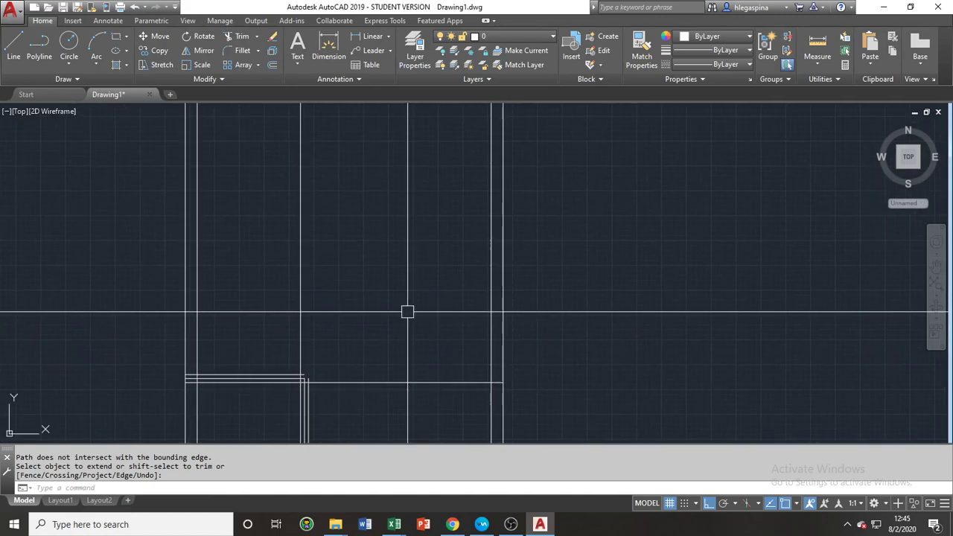
{"action": "scroll", "coordinate": [407, 311], "scroll_direction": "down", "scroll_amount": 2}
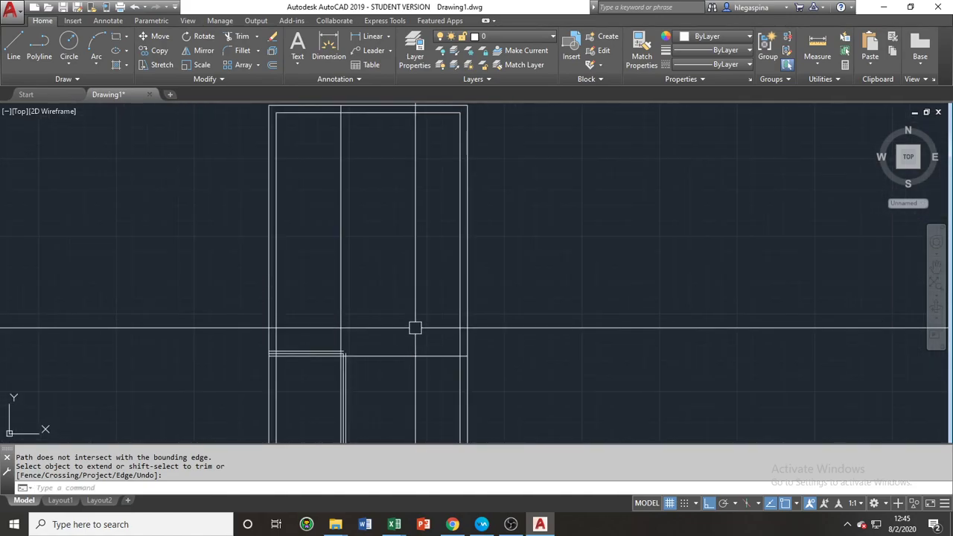
{"action": "scroll", "coordinate": [357, 372], "scroll_direction": "up", "scroll_amount": 2}
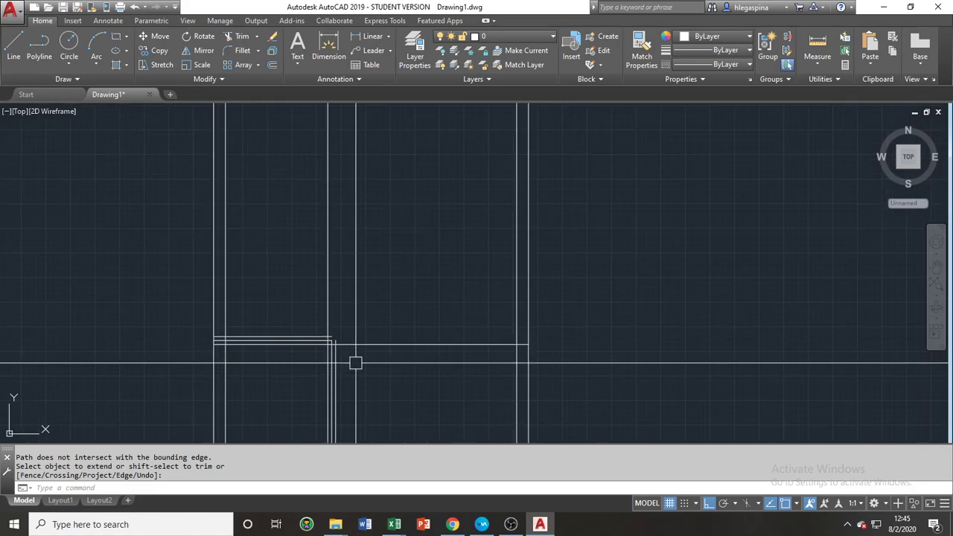
{"action": "scroll", "coordinate": [356, 363], "scroll_direction": "up", "scroll_amount": 3}
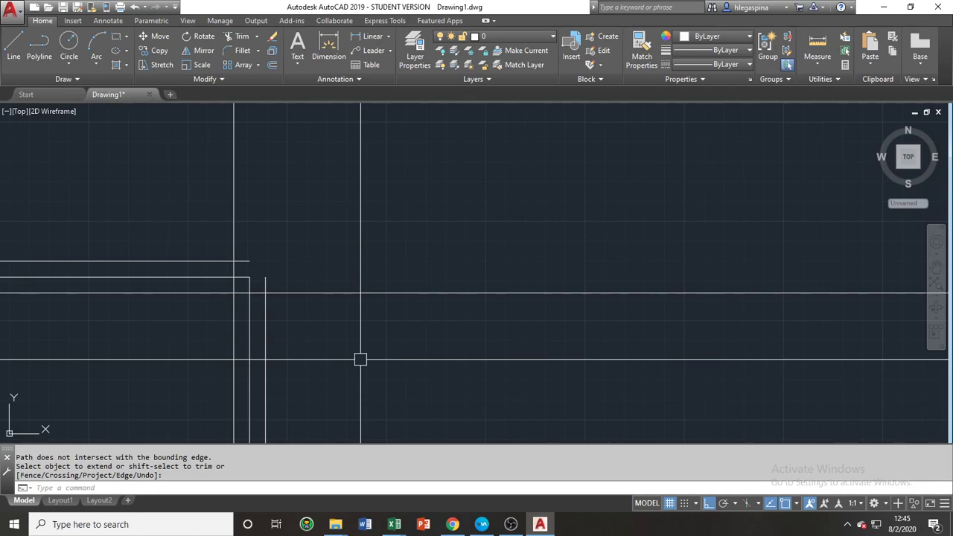
{"action": "scroll", "coordinate": [360, 360], "scroll_direction": "down", "scroll_amount": 2}
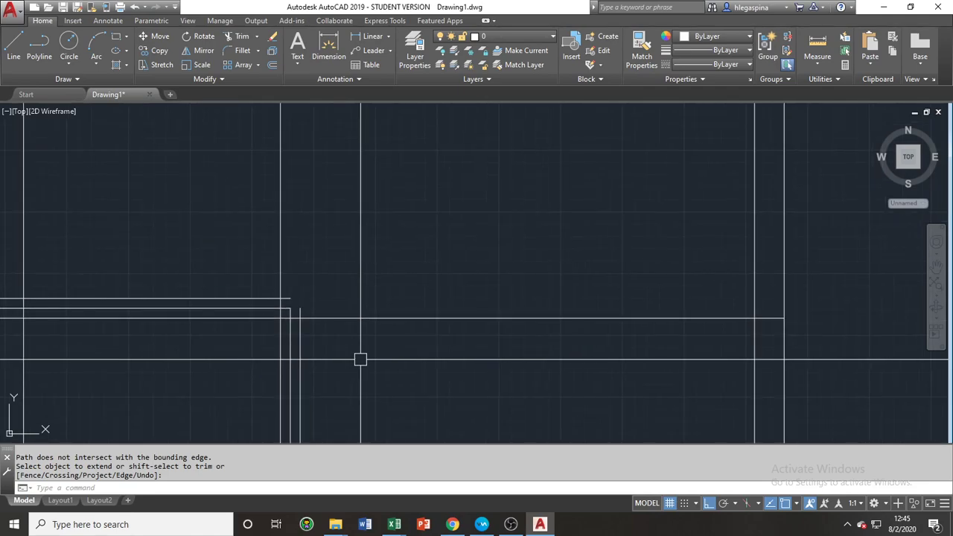
{"action": "scroll", "coordinate": [361, 360], "scroll_direction": "down", "scroll_amount": 4}
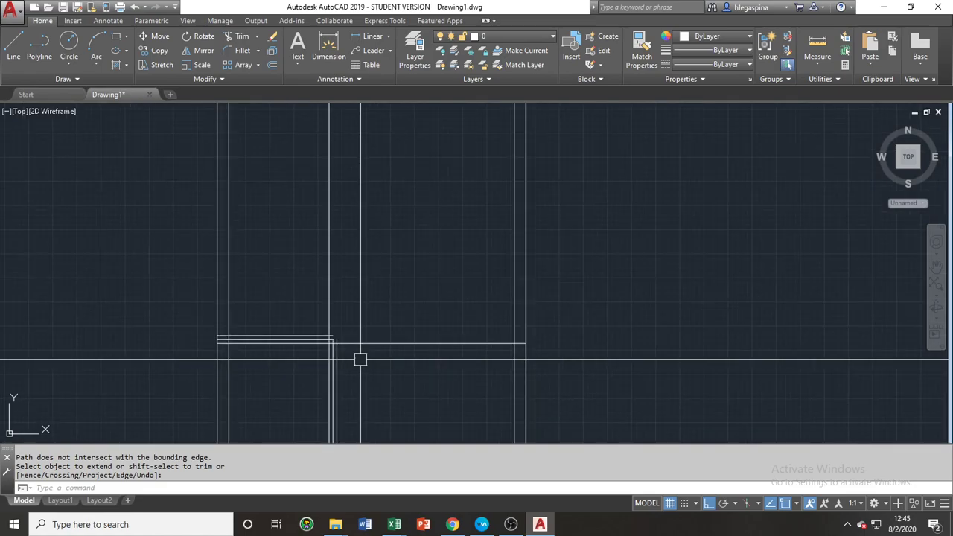
{"action": "scroll", "coordinate": [307, 356], "scroll_direction": "up", "scroll_amount": 2}
{"action": "middle_click_drag", "start_coordinate": [306, 356], "coordinate": [292, 326]}
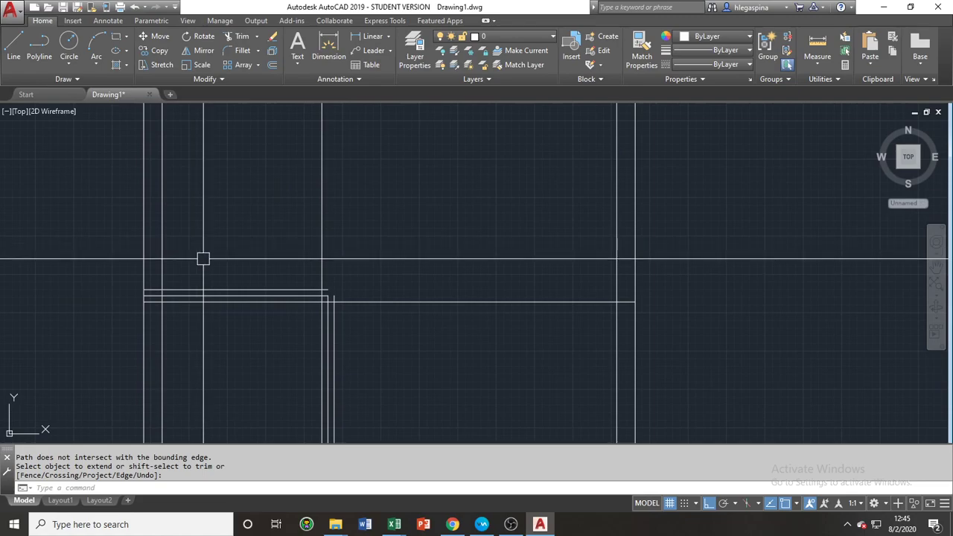
{"action": "scroll", "coordinate": [207, 266], "scroll_direction": "down", "scroll_amount": 2}
{"action": "scroll", "coordinate": [207, 265], "scroll_direction": "down", "scroll_amount": 4}
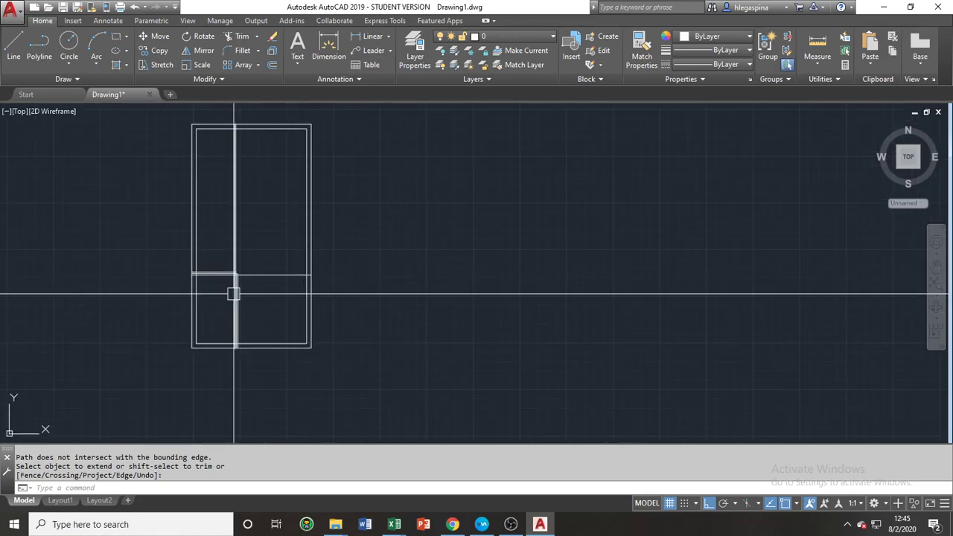
{"action": "scroll", "coordinate": [232, 345], "scroll_direction": "up", "scroll_amount": 4}
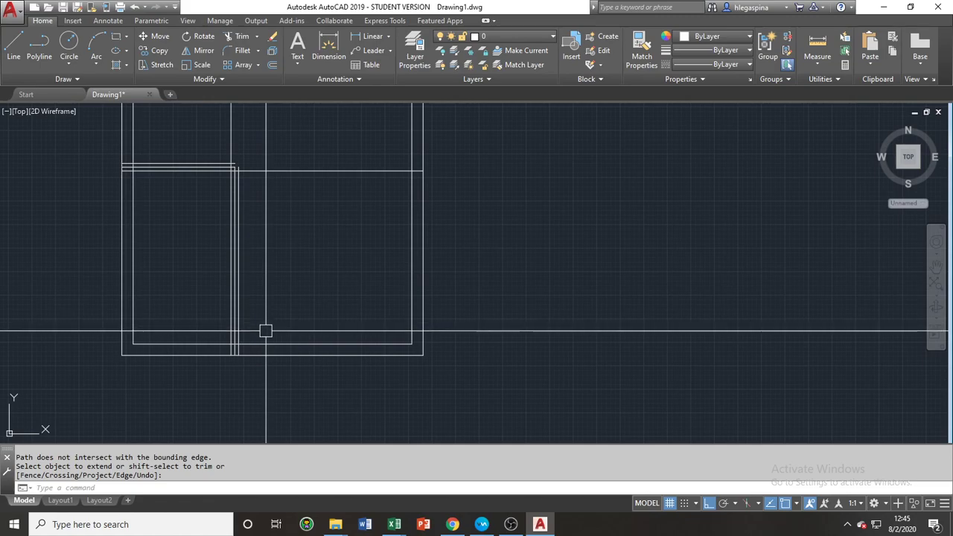
Start the Trim command with the tall inner rectangle as the cutting edge
{"action": "type", "text": "TR"}
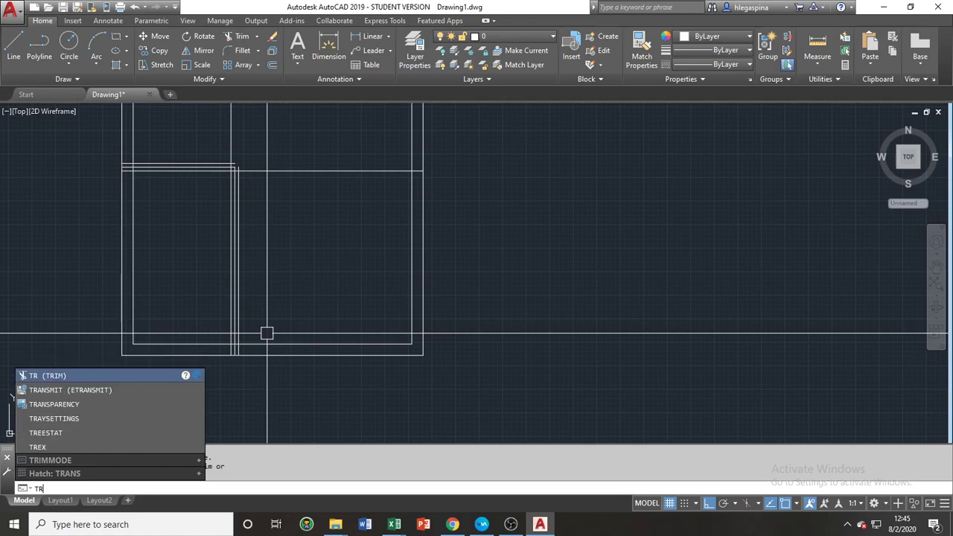
{"action": "key", "text": "Return"}
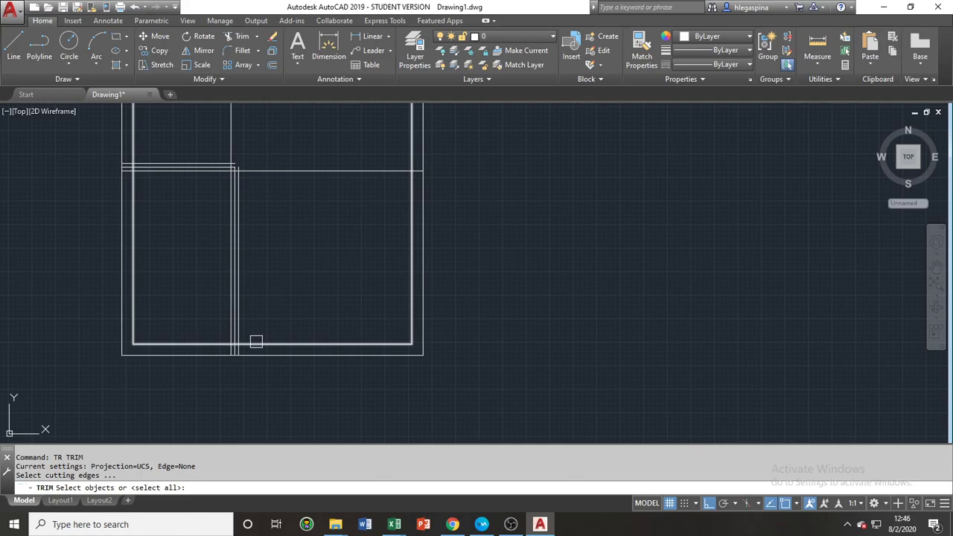
{"action": "left_click", "coordinate": [256, 342]}
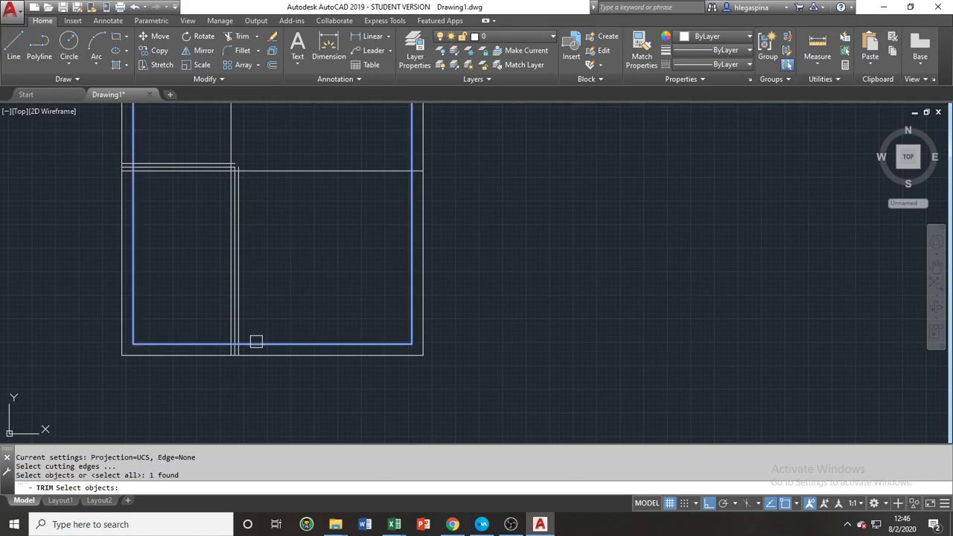
{"action": "scroll", "coordinate": [254, 342], "scroll_direction": "up", "scroll_amount": 3}
{"action": "scroll", "coordinate": [251, 362], "scroll_direction": "up", "scroll_amount": 2}
{"action": "middle_click_drag", "start_coordinate": [251, 362], "coordinate": [339, 417]}
{"action": "scroll", "coordinate": [321, 400], "scroll_direction": "down", "scroll_amount": 4}
{"action": "scroll", "coordinate": [321, 400], "scroll_direction": "up", "scroll_amount": 2}
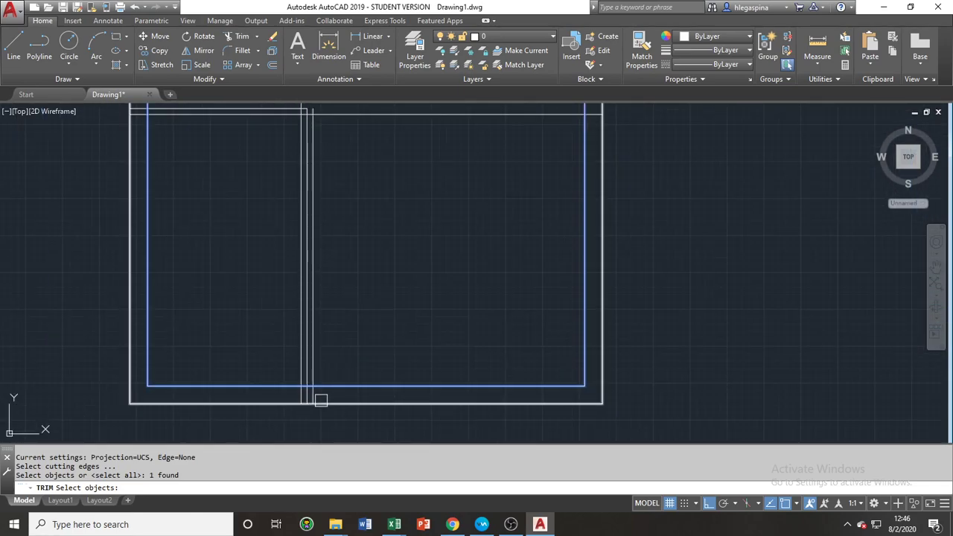
{"action": "scroll", "coordinate": [321, 400], "scroll_direction": "down", "scroll_amount": 2}
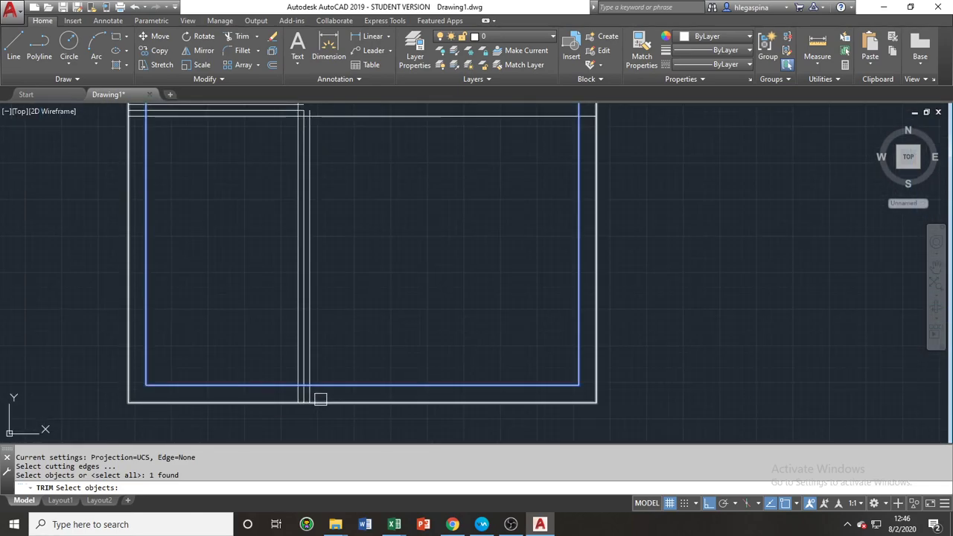
{"action": "key", "text": "Return"}
{"action": "left_click", "coordinate": [320, 400]}
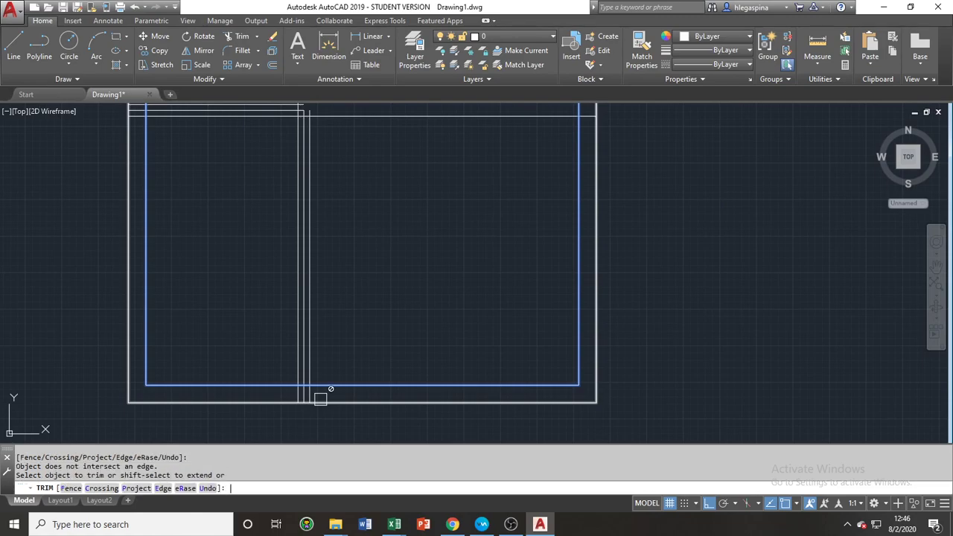
Trim the ends of the small room's vertical wall lines between the inner and outer rectangles' lower edges, and end the command
{"action": "scroll", "coordinate": [318, 398], "scroll_direction": "up", "scroll_amount": 4}
{"action": "scroll", "coordinate": [313, 399], "scroll_direction": "up", "scroll_amount": 2}
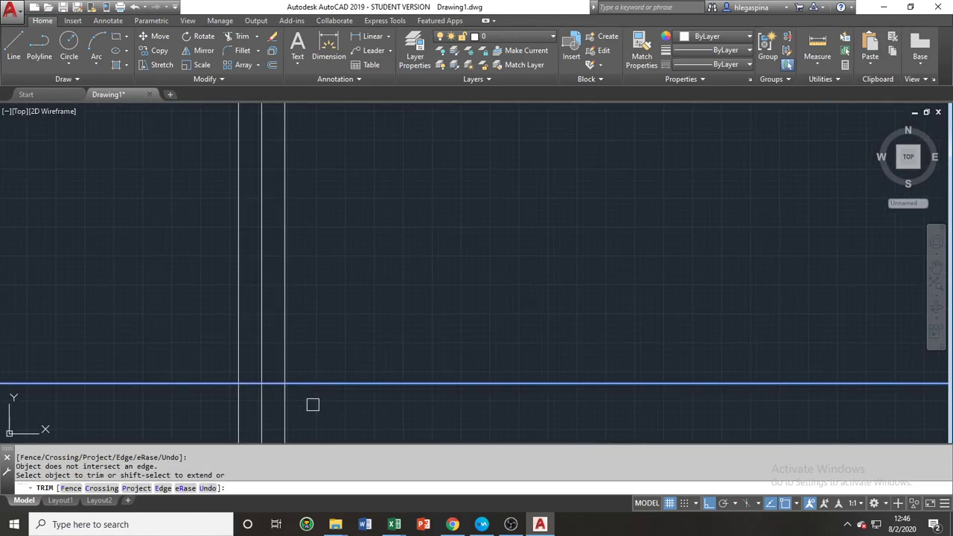
{"action": "scroll", "coordinate": [304, 415], "scroll_direction": "down", "scroll_amount": 4}
{"action": "middle_click_drag", "start_coordinate": [304, 415], "coordinate": [351, 376]}
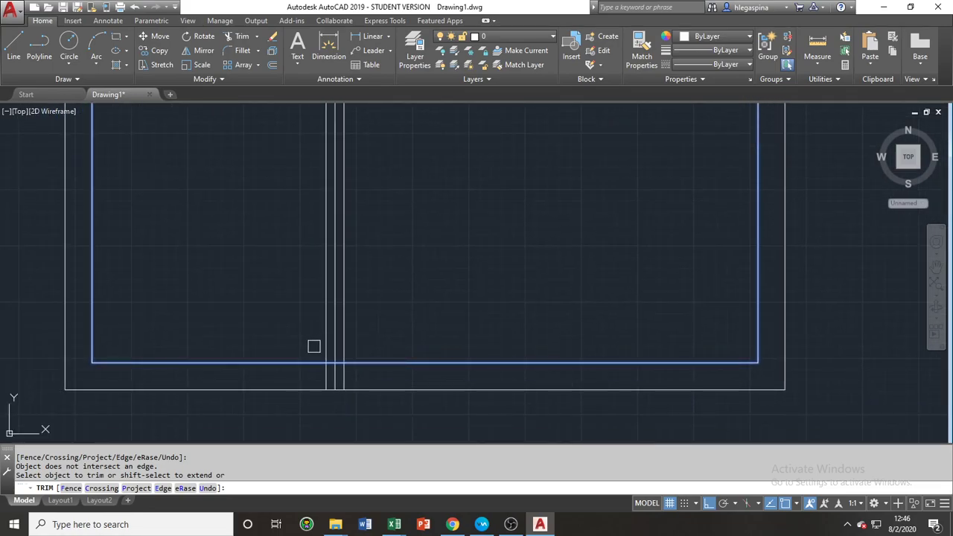
{"action": "left_click", "coordinate": [353, 389]}
{"action": "left_click", "coordinate": [361, 374]}
{"action": "left_click", "coordinate": [304, 374]}
{"action": "scroll", "coordinate": [276, 370], "scroll_direction": "up", "scroll_amount": 5}
{"action": "middle_click_drag", "start_coordinate": [320, 128], "coordinate": [286, 200]}
{"action": "left_click", "coordinate": [300, 222]}
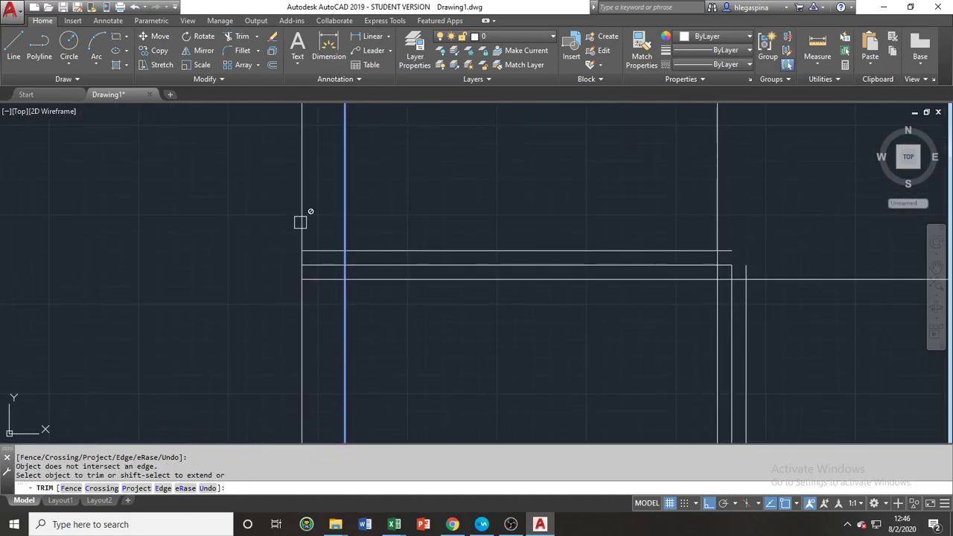
{"action": "key", "text": "Return"}
Trim the ends of the small room's three horizontal wall lines between the outer and inner rectangles' left edges
{"action": "scroll", "coordinate": [352, 315], "scroll_direction": "down", "scroll_amount": 5}
{"action": "middle_click_drag", "start_coordinate": [431, 323], "coordinate": [375, 337]}
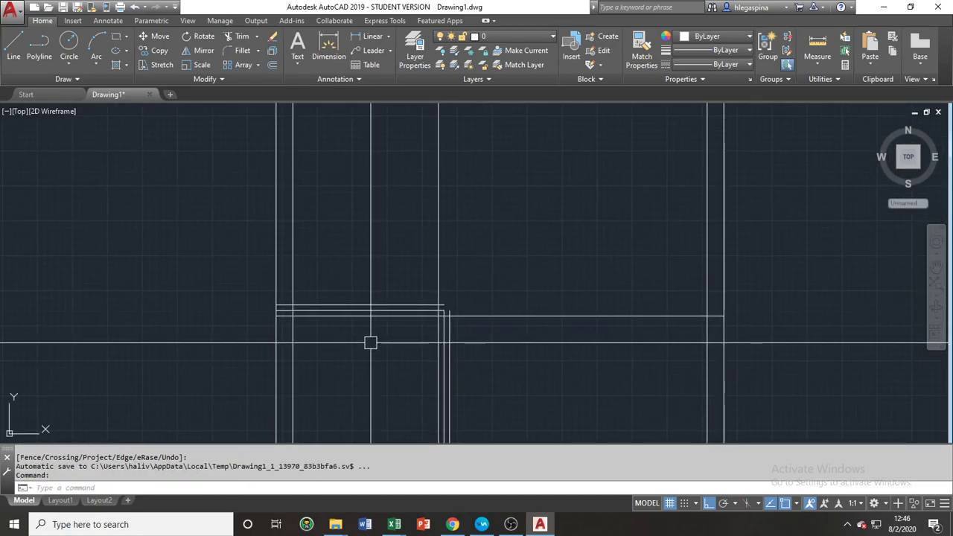
{"action": "type", "text": "TR"}
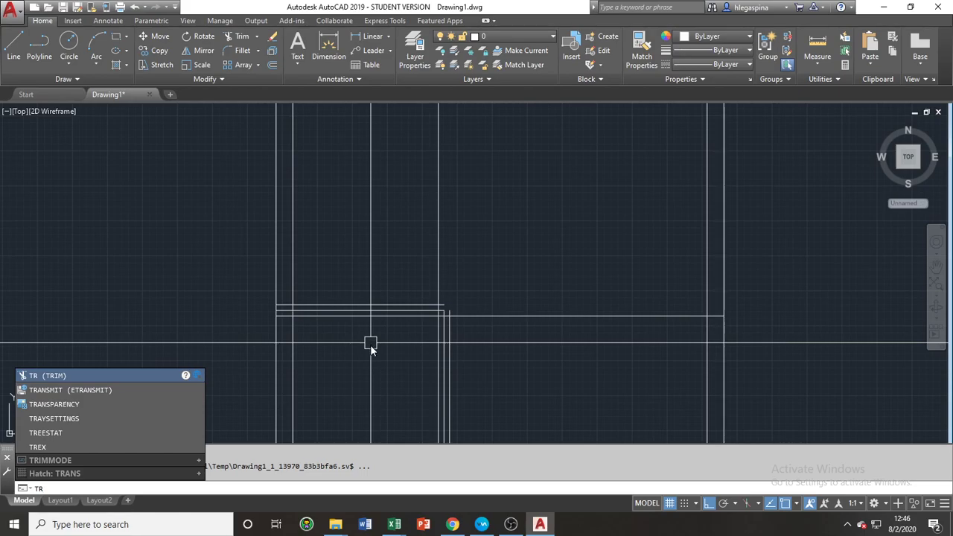
{"action": "key", "text": "Return"}
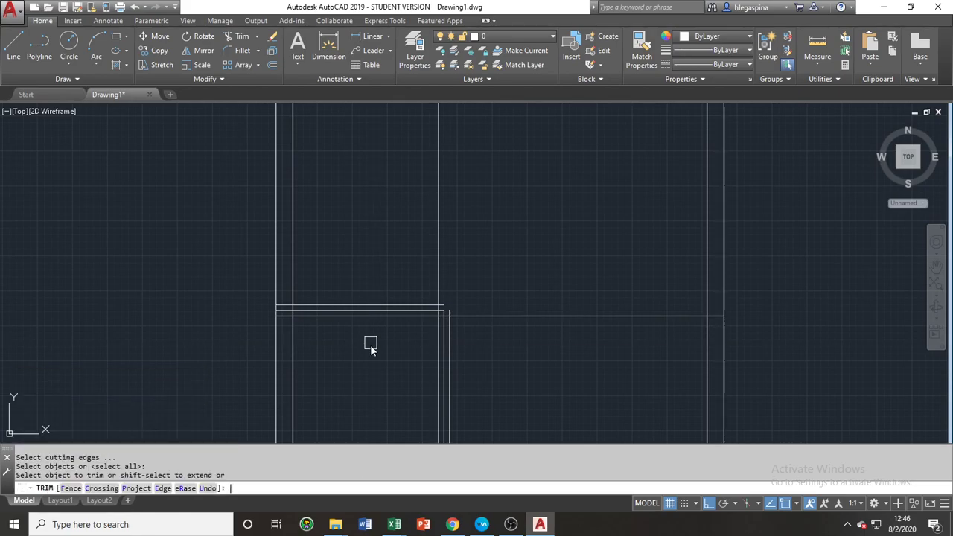
{"action": "scroll", "coordinate": [298, 327], "scroll_direction": "up", "scroll_amount": 8}
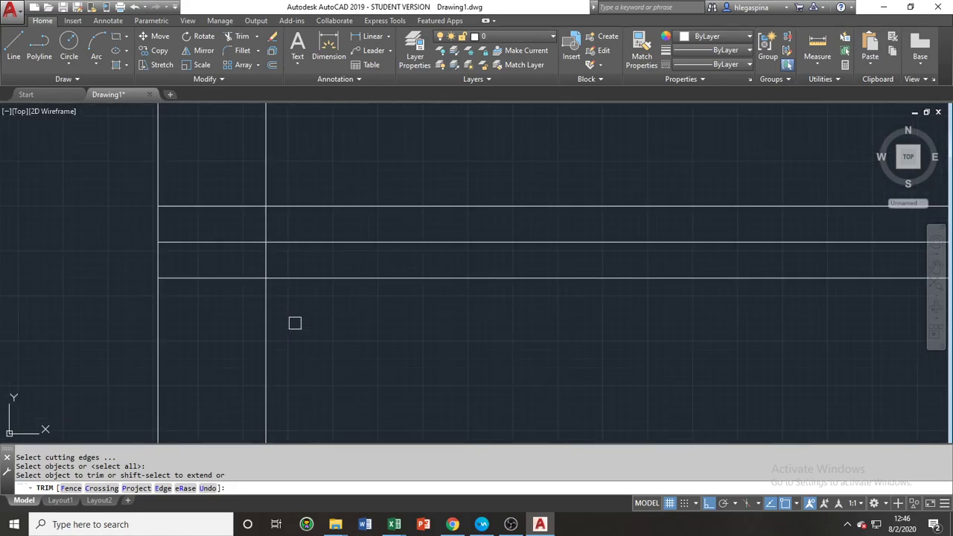
{"action": "scroll", "coordinate": [320, 312], "scroll_direction": "down", "scroll_amount": 3}
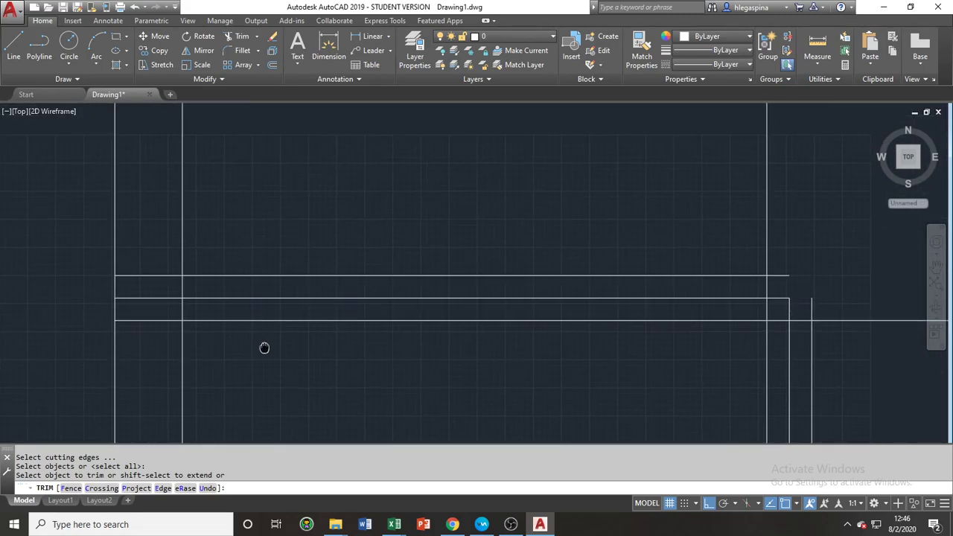
{"action": "scroll", "coordinate": [263, 346], "scroll_direction": "down", "scroll_amount": 2}
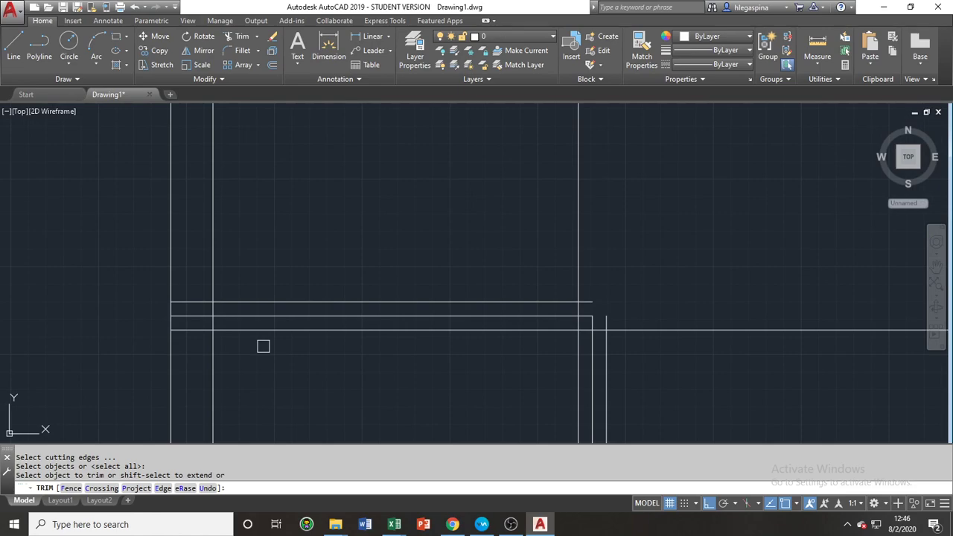
{"action": "scroll", "coordinate": [261, 349], "scroll_direction": "down", "scroll_amount": 2}
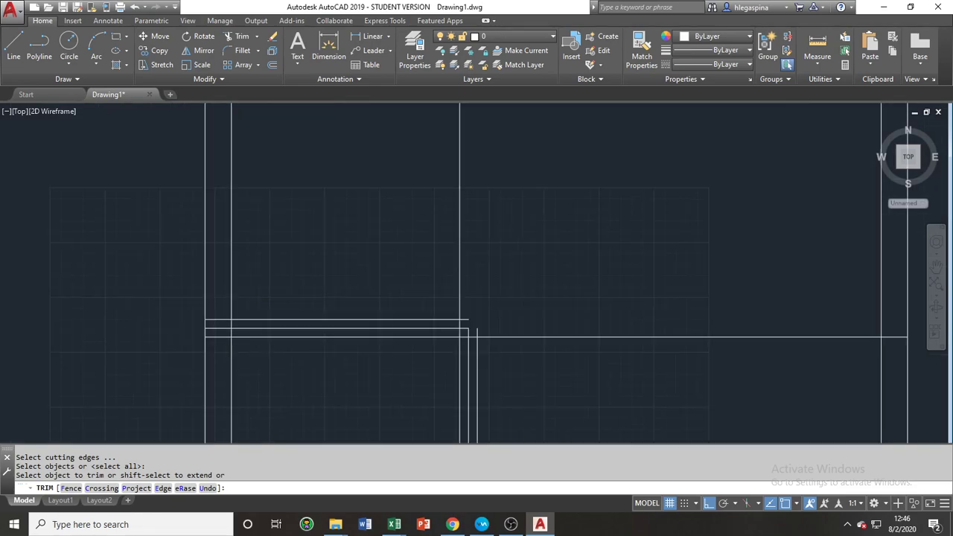
{"action": "scroll", "coordinate": [216, 313], "scroll_direction": "down", "scroll_amount": 1}
{"action": "scroll", "coordinate": [219, 323], "scroll_direction": "up", "scroll_amount": 3}
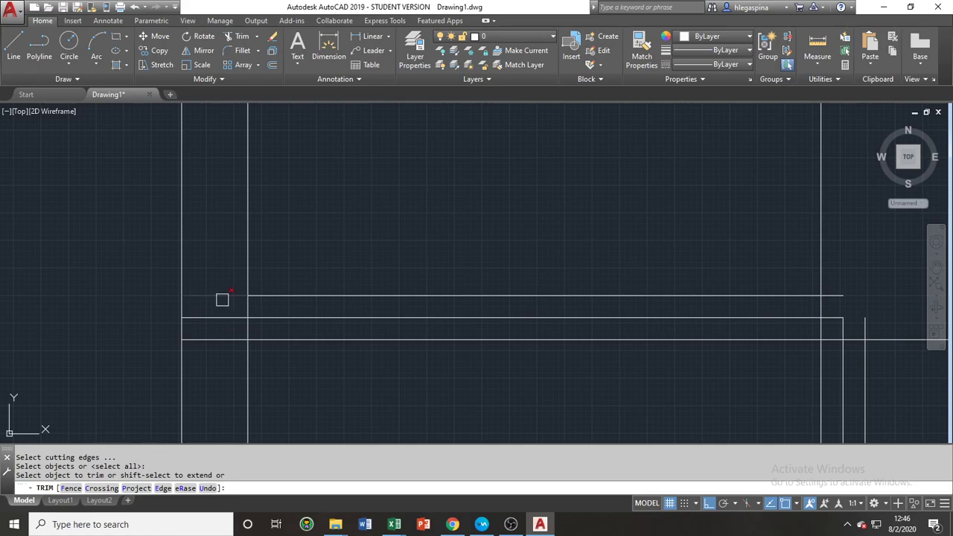
{"action": "left_click", "coordinate": [221, 296]}
{"action": "left_click", "coordinate": [223, 318]}
{"action": "left_click", "coordinate": [215, 340]}
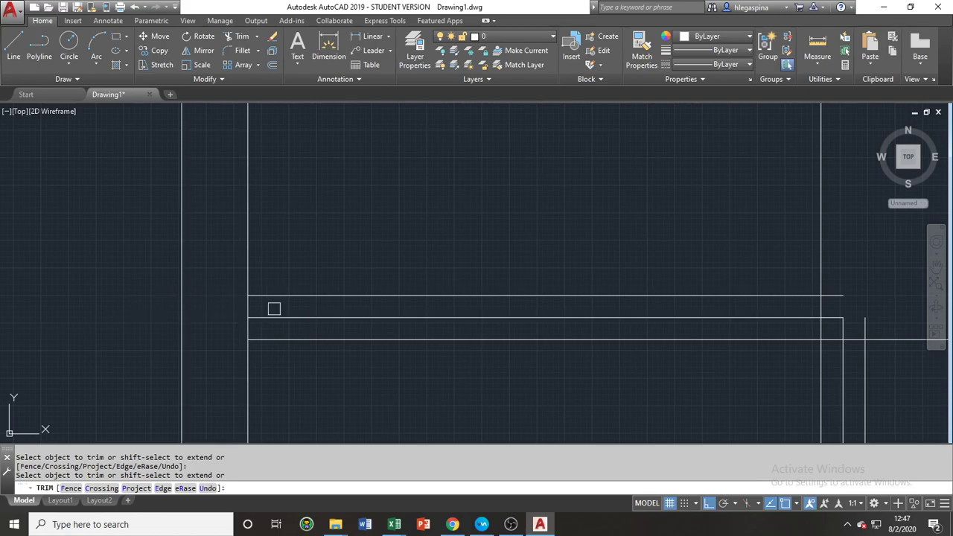
Inspect how the wall lines cross at the small room's upper-right corner, and end the Trim command
{"action": "middle_click_drag", "start_coordinate": [522, 303], "coordinate": [134, 307]}
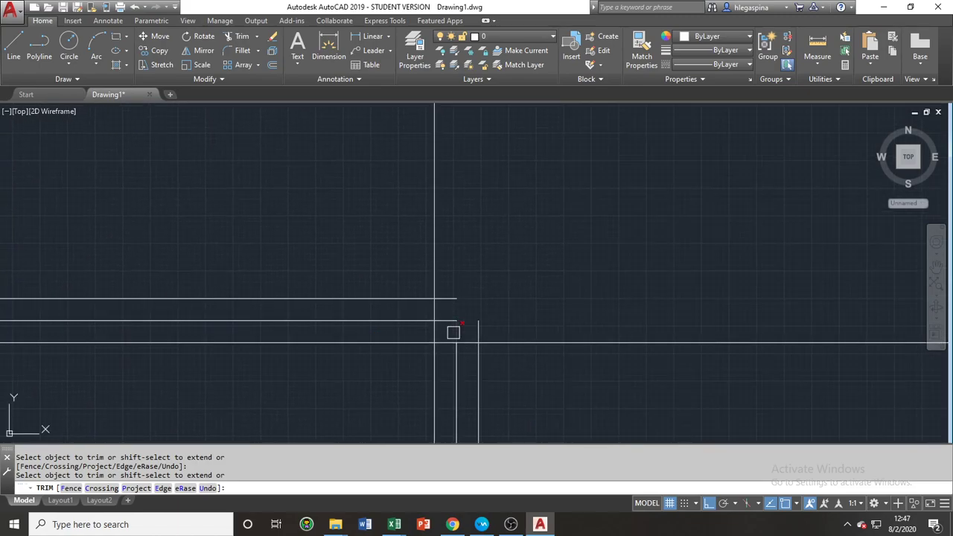
{"action": "scroll", "coordinate": [443, 322], "scroll_direction": "up", "scroll_amount": 8}
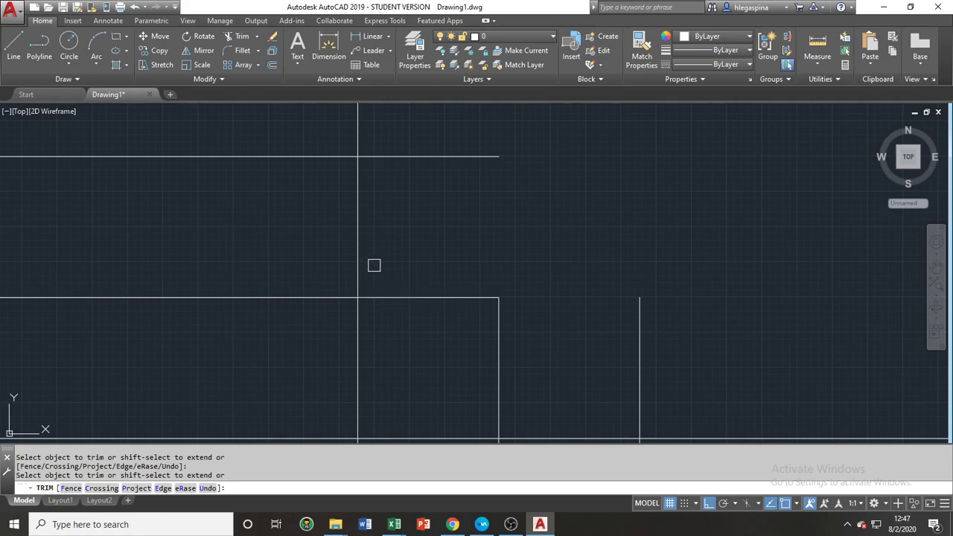
{"action": "mouse_move", "coordinate": [412, 250]}
{"action": "middle_mouse_down"}
{"action": "mouse_move", "coordinate": [332, 268]}
{"action": "mouse_move", "coordinate": [260, 263]}
{"action": "middle_mouse_up"}
{"action": "scroll", "coordinate": [259, 262], "scroll_direction": "down", "scroll_amount": 2}
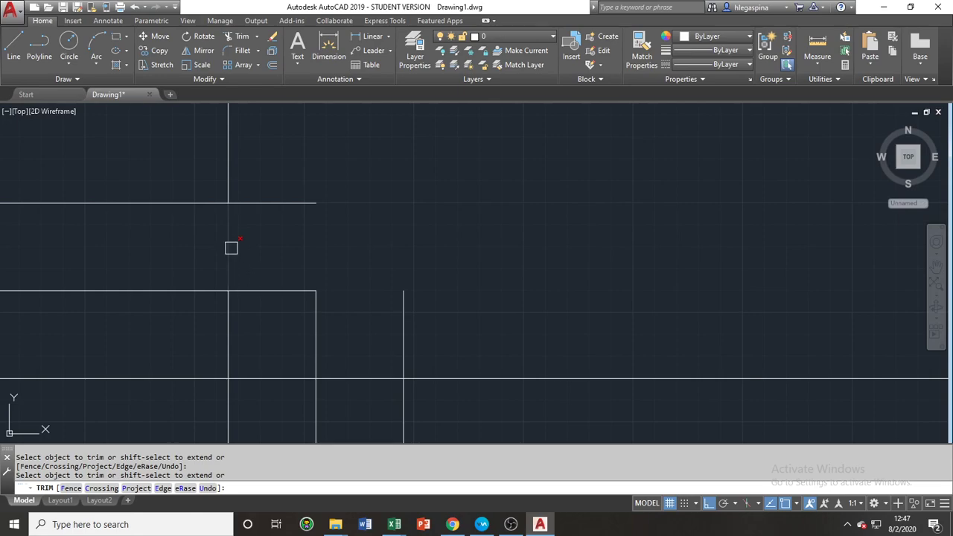
{"action": "scroll", "coordinate": [246, 331], "scroll_direction": "down", "scroll_amount": 4}
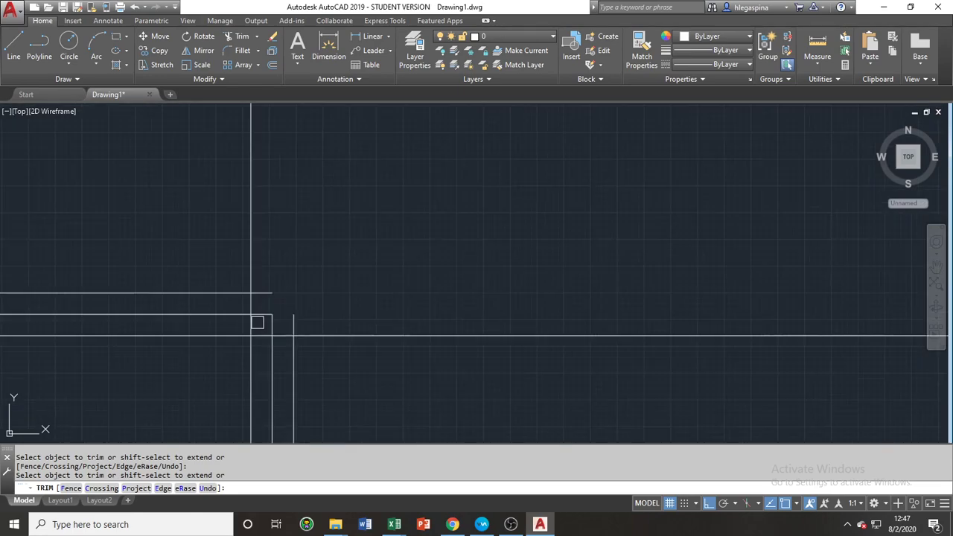
{"action": "key", "text": "Escape"}
{"action": "scroll", "coordinate": [336, 339], "scroll_direction": "down", "scroll_amount": 8}
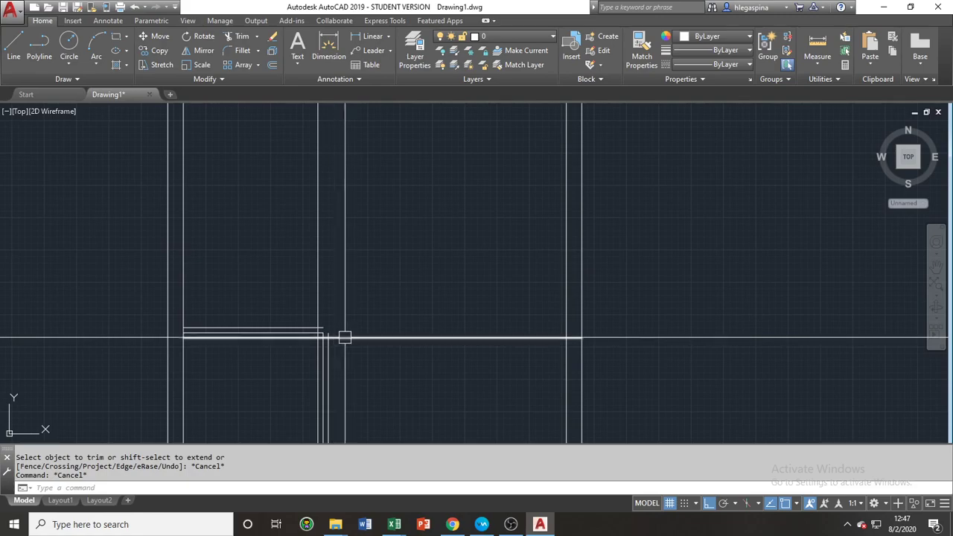
Extend the small room's uppermost horizontal wall line to the tall inner rectangle's right edge, and end the Extend command
{"action": "scroll", "coordinate": [198, 342], "scroll_direction": "up", "scroll_amount": 10}
{"action": "middle_click_drag", "start_coordinate": [180, 346], "coordinate": [421, 372]}
{"action": "type", "text": "ex"}
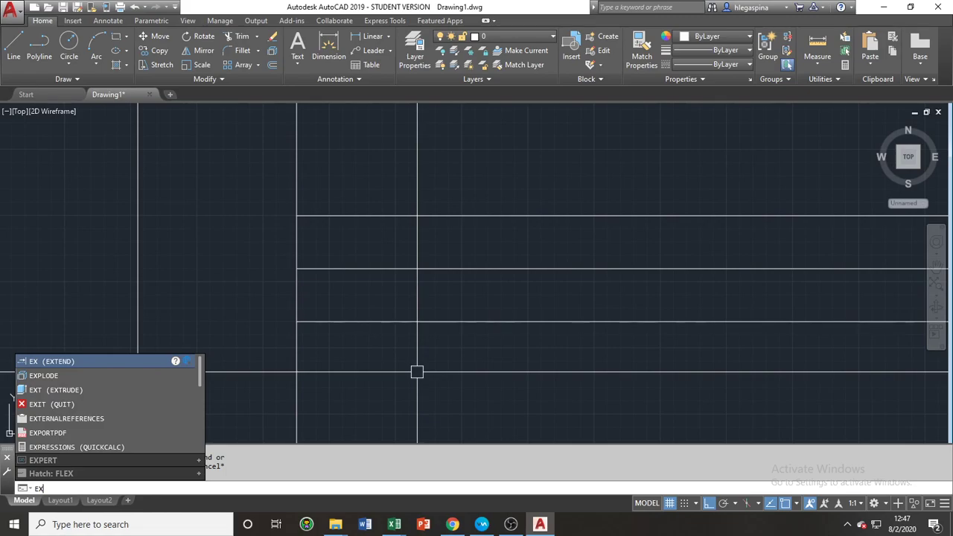
{"action": "key", "text": "Return"}
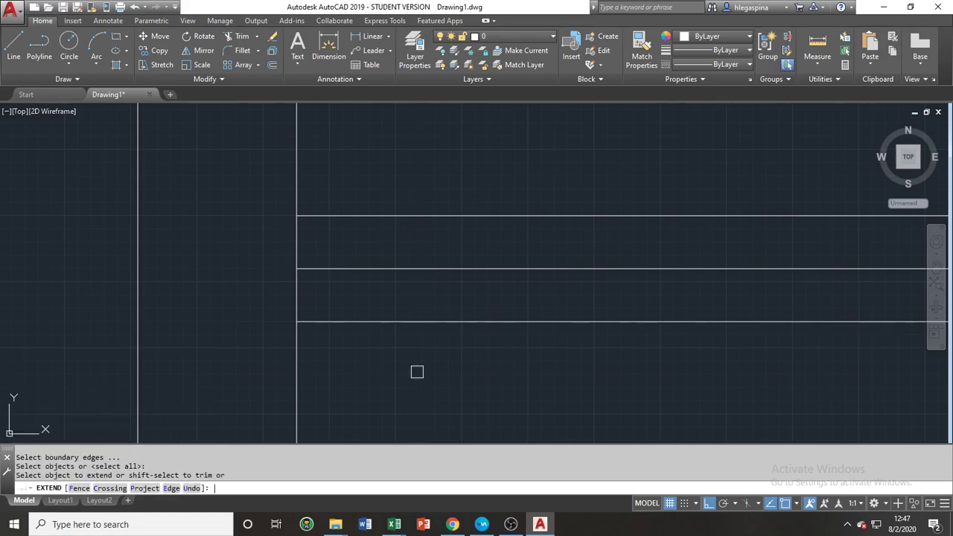
{"action": "left_click", "coordinate": [324, 268]}
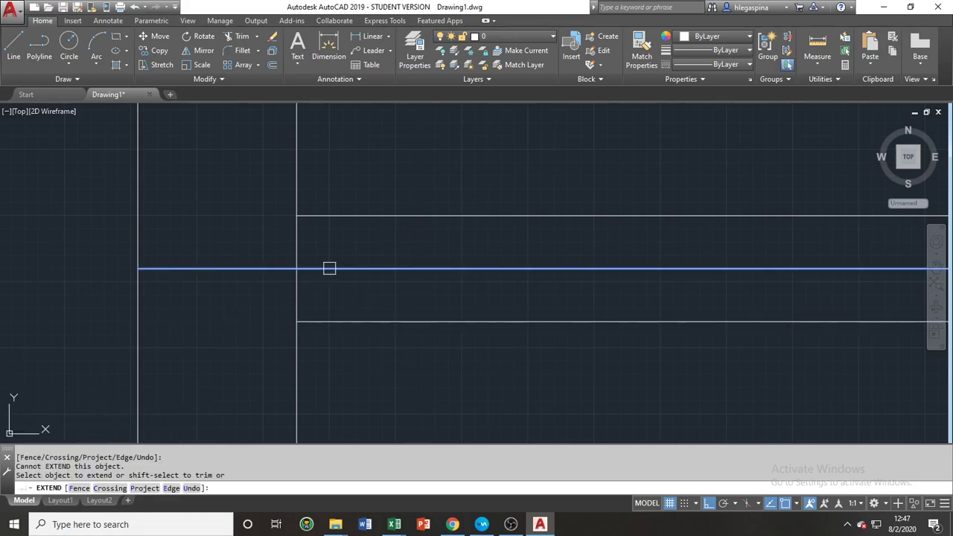
{"action": "scroll", "coordinate": [315, 286], "scroll_direction": "down", "scroll_amount": 8}
{"action": "middle_click_drag", "start_coordinate": [534, 267], "coordinate": [351, 311]}
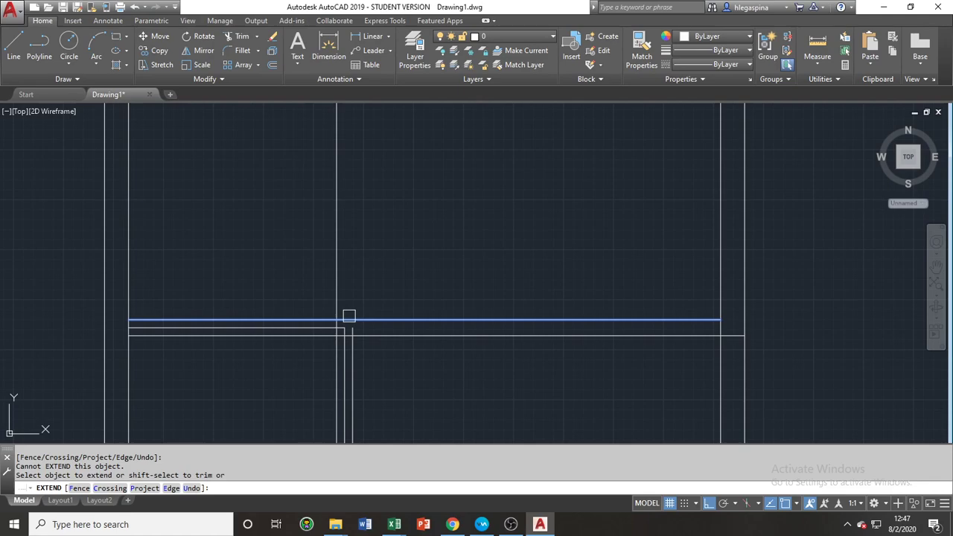
{"action": "left_click", "coordinate": [349, 315]}
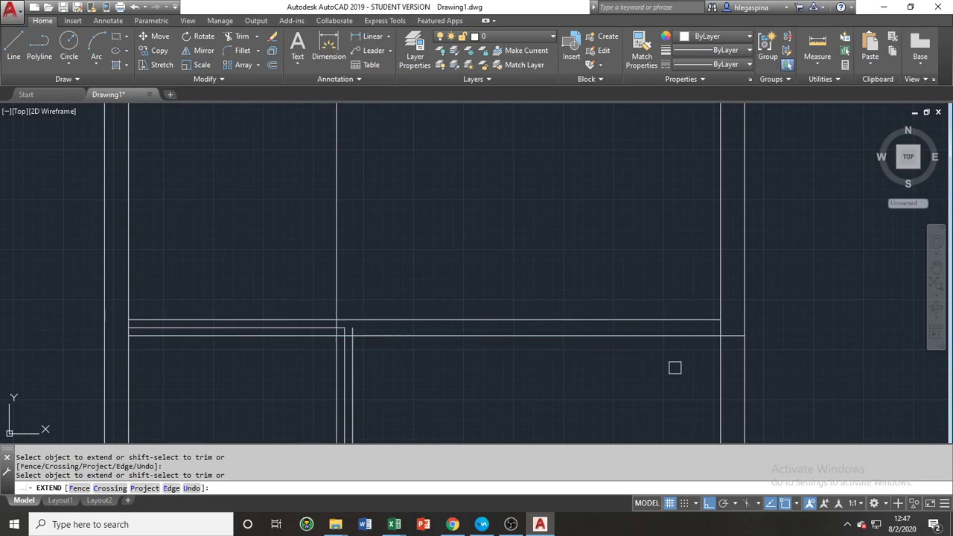
{"action": "middle_click_drag", "start_coordinate": [597, 361], "coordinate": [481, 369]}
{"action": "left_click", "coordinate": [606, 321]}
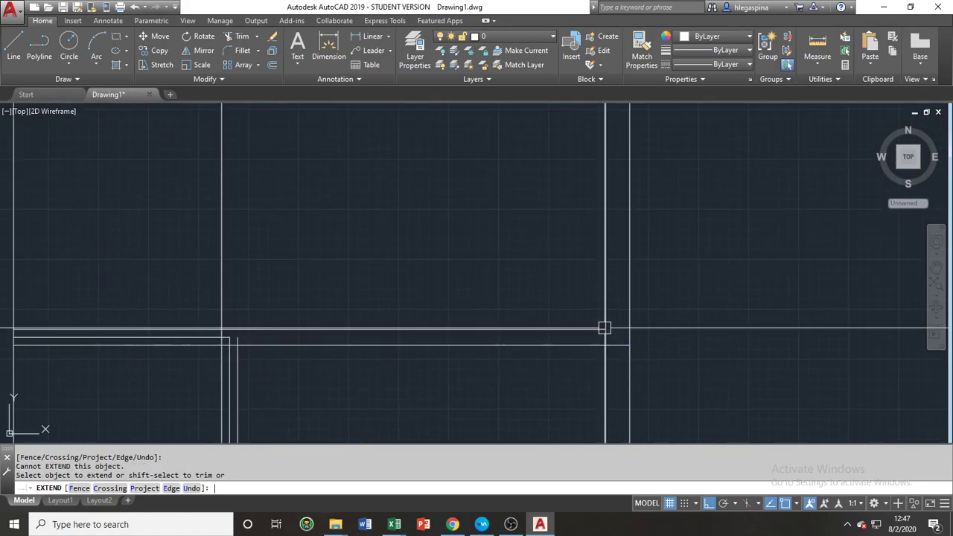
{"action": "key", "text": "Return"}
Fillet the small room's innermost vertical line and lowest horizontal line with radius 0 to form a sharp inner corner
{"action": "scroll", "coordinate": [456, 389], "scroll_direction": "down", "scroll_amount": 3}
{"action": "scroll", "coordinate": [382, 411], "scroll_direction": "up", "scroll_amount": 4}
{"action": "mouse_move", "coordinate": [479, 240]}
{"action": "middle_mouse_down"}
{"action": "mouse_move", "coordinate": [392, 294]}
{"action": "mouse_move", "coordinate": [389, 312]}
{"action": "middle_mouse_up"}
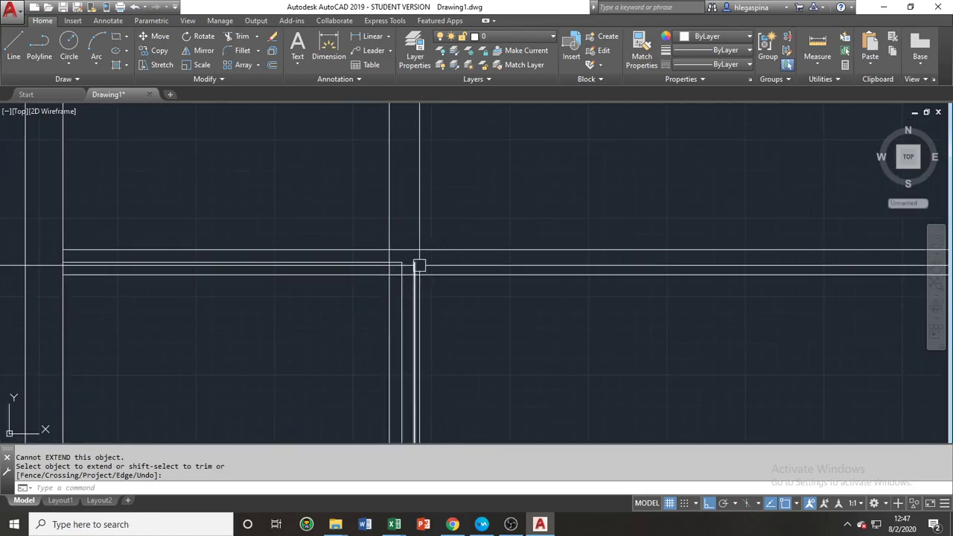
{"action": "scroll", "coordinate": [392, 265], "scroll_direction": "up", "scroll_amount": 2}
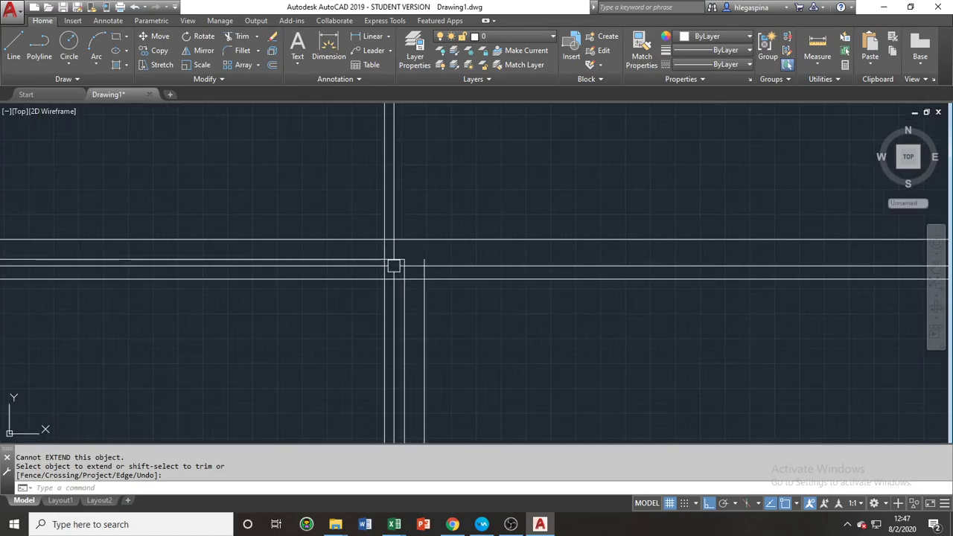
{"action": "scroll", "coordinate": [399, 273], "scroll_direction": "up", "scroll_amount": 4}
{"action": "scroll", "coordinate": [399, 273], "scroll_direction": "down", "scroll_amount": 5}
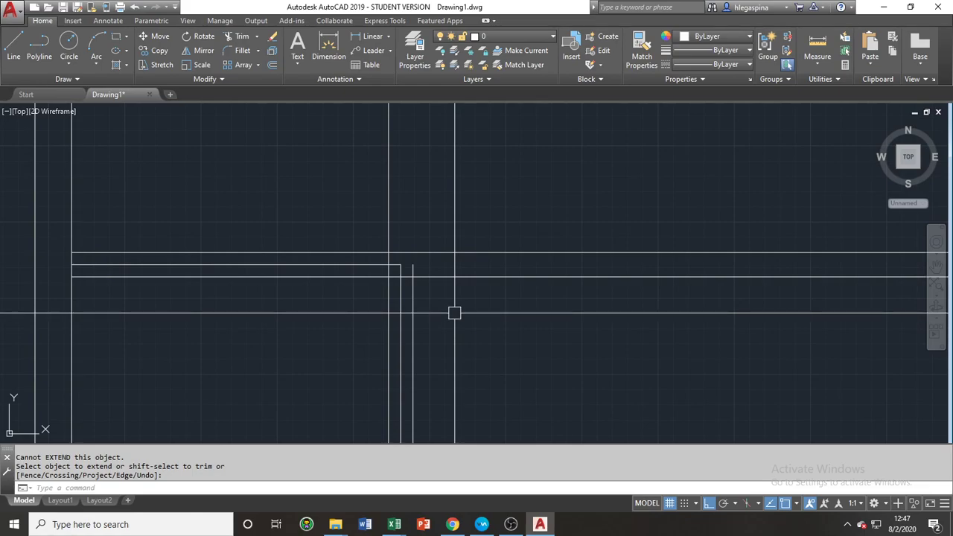
{"action": "type", "text": "F"}
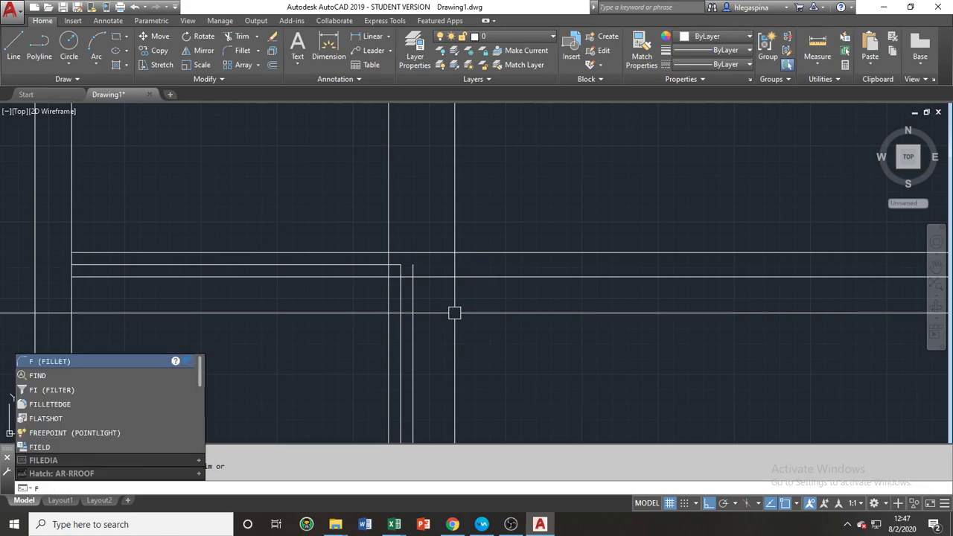
{"action": "key", "text": "Return"}
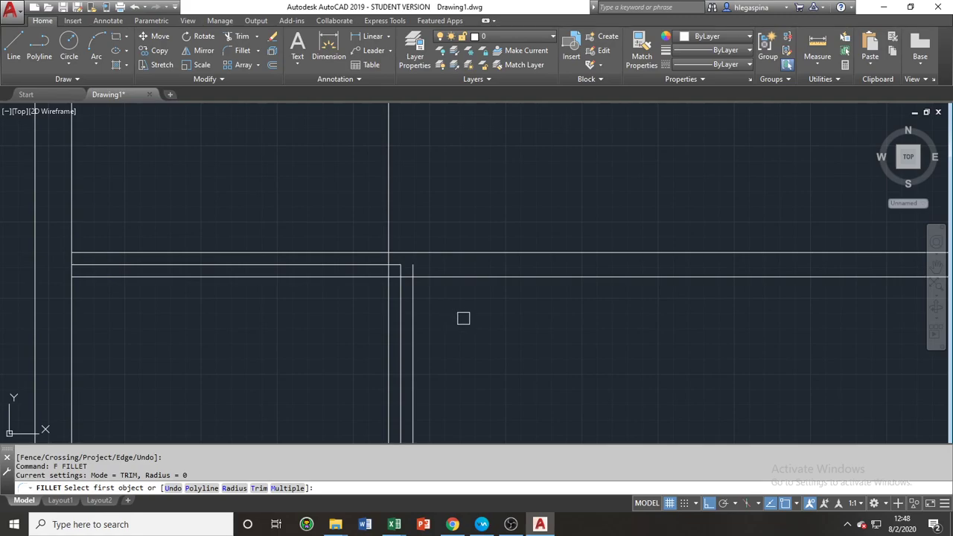
{"action": "scroll", "coordinate": [471, 319], "scroll_direction": "down", "scroll_amount": 1}
{"action": "scroll", "coordinate": [469, 320], "scroll_direction": "down", "scroll_amount": 1}
{"action": "scroll", "coordinate": [402, 314], "scroll_direction": "down", "scroll_amount": 1}
{"action": "scroll", "coordinate": [396, 312], "scroll_direction": "up", "scroll_amount": 4}
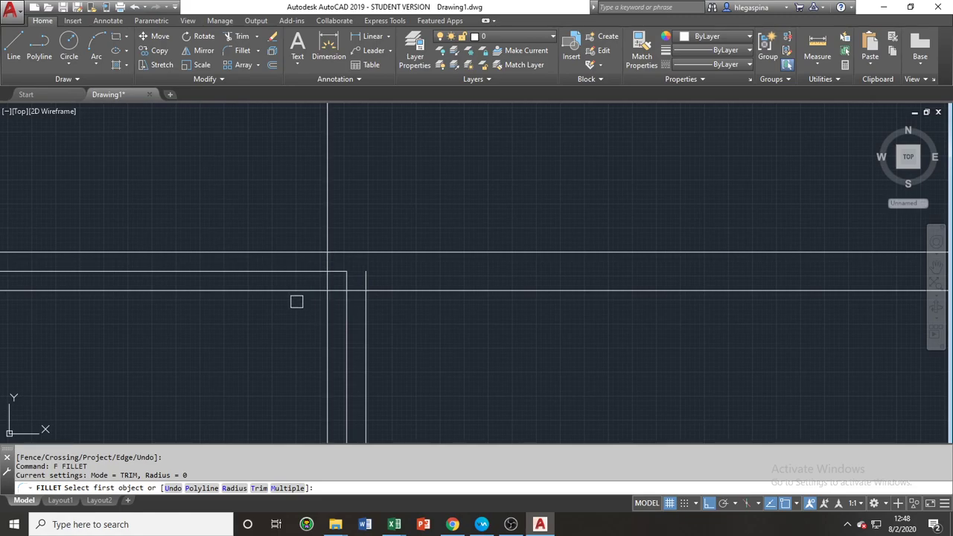
{"action": "scroll", "coordinate": [297, 302], "scroll_direction": "down", "scroll_amount": 1}
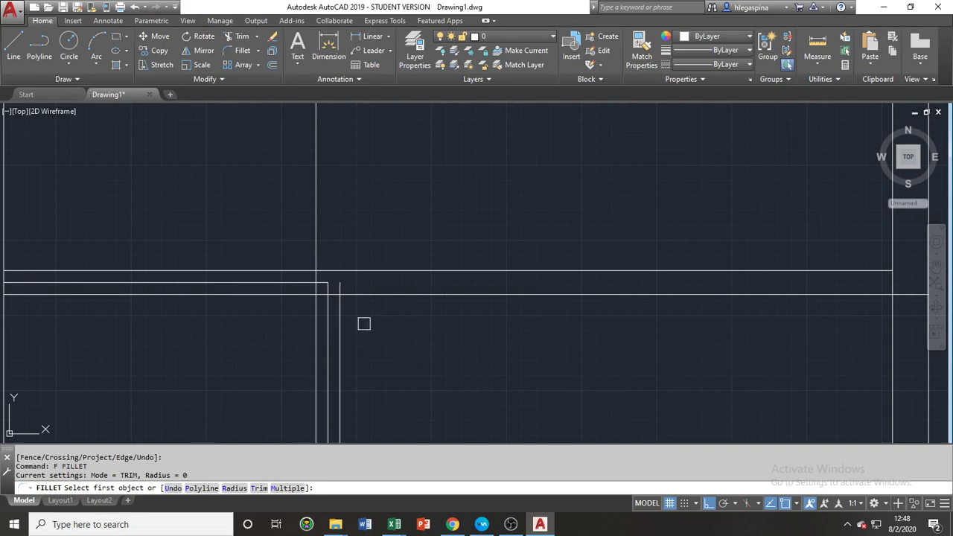
{"action": "scroll", "coordinate": [328, 304], "scroll_direction": "up", "scroll_amount": 4}
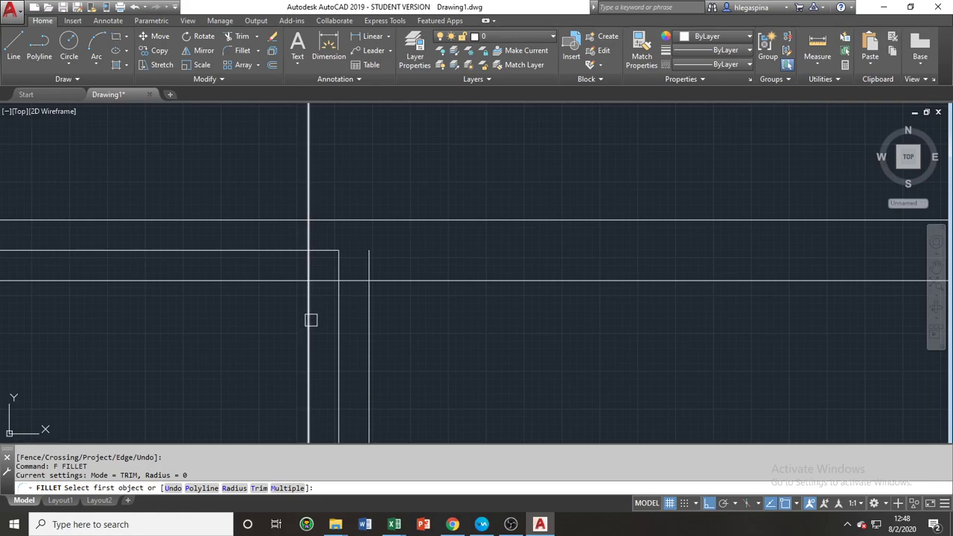
{"action": "left_click", "coordinate": [310, 320]}
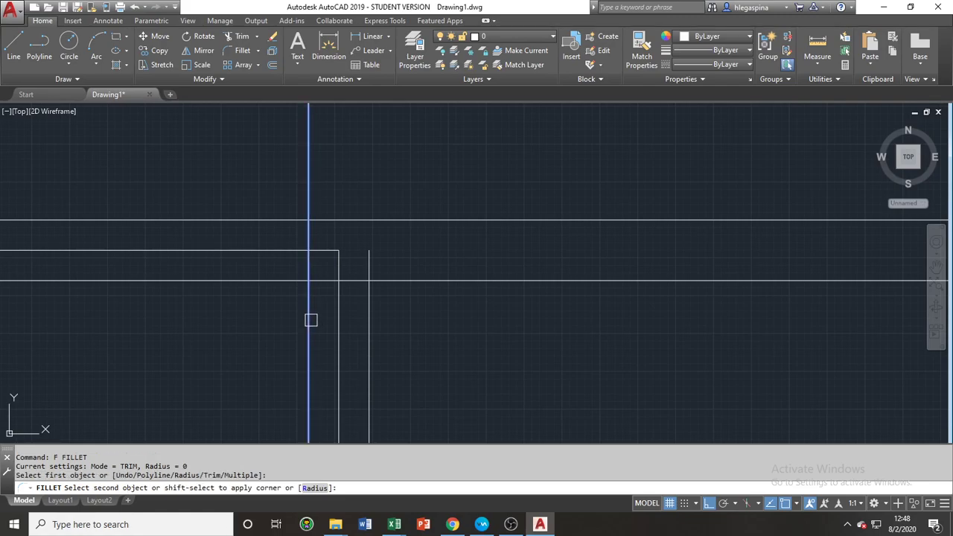
{"action": "left_click", "coordinate": [260, 278]}
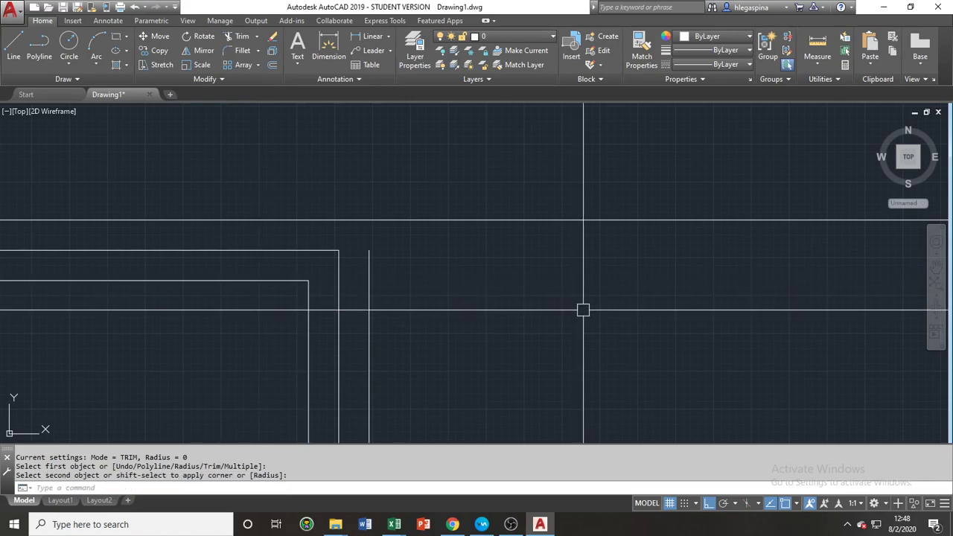
Fillet the small room's outermost vertical line and uppermost horizontal line with radius 0 to form a sharp outer corner
{"action": "key", "text": "Return"}
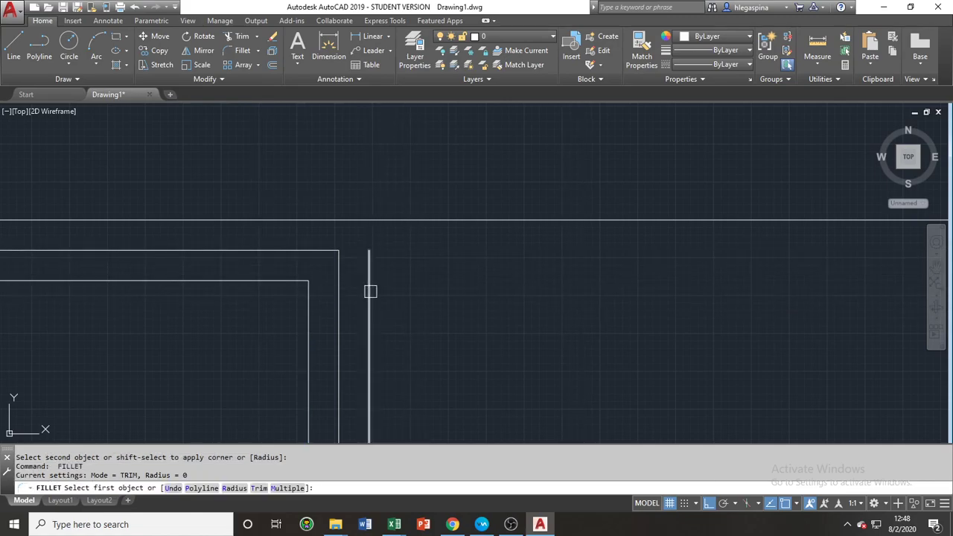
{"action": "left_click", "coordinate": [368, 290]}
{"action": "left_click", "coordinate": [292, 220]}
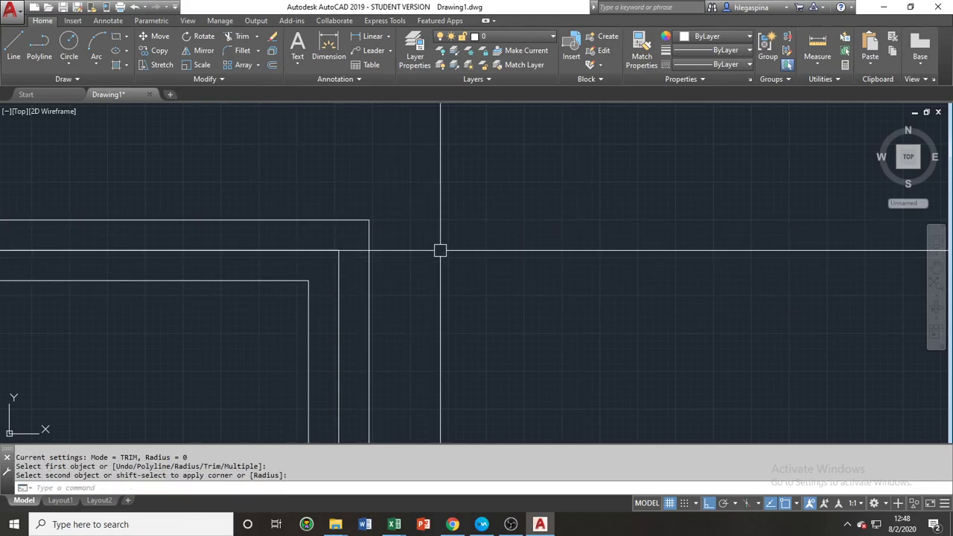
Review the small room's filleted wall corners up close and within the whole layout
{"action": "scroll", "coordinate": [493, 287], "scroll_direction": "down", "scroll_amount": 3}
{"action": "scroll", "coordinate": [493, 287], "scroll_direction": "down", "scroll_amount": 5}
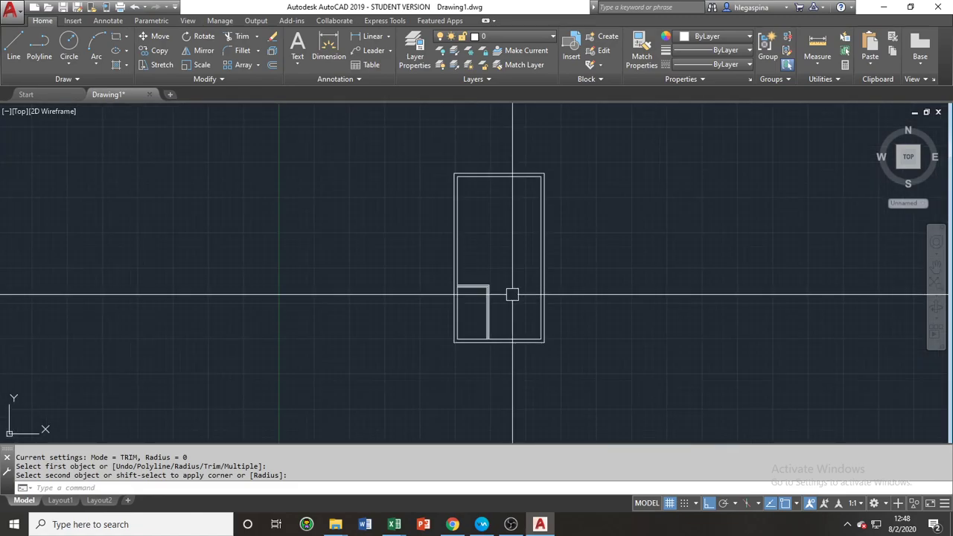
{"action": "scroll", "coordinate": [512, 295], "scroll_direction": "up", "scroll_amount": 5}
{"action": "scroll", "coordinate": [439, 261], "scroll_direction": "up", "scroll_amount": 8}
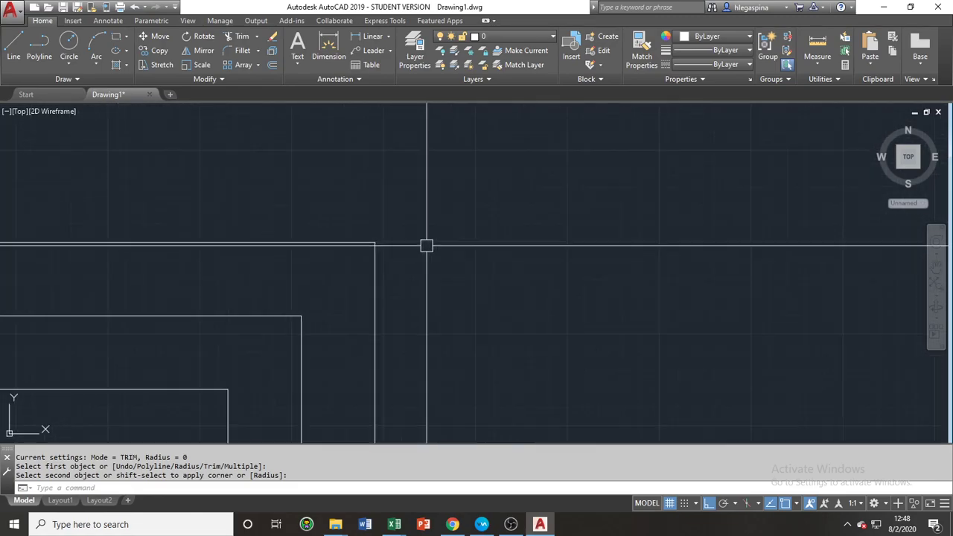
{"action": "scroll", "coordinate": [402, 241], "scroll_direction": "down", "scroll_amount": 4}
{"action": "scroll", "coordinate": [402, 242], "scroll_direction": "down", "scroll_amount": 5}
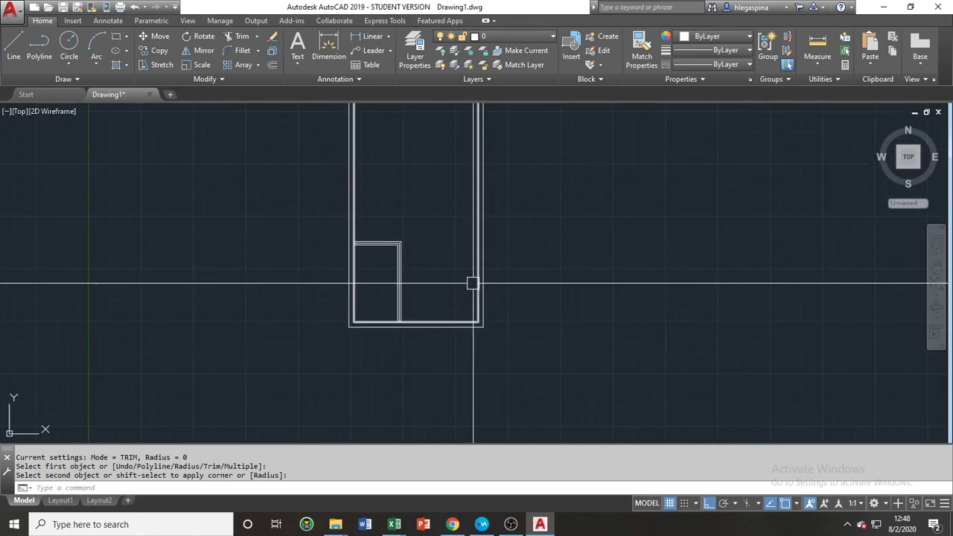
Draw a 600 by 400 rectangle in the empty area just right of the walled layout
{"action": "mouse_move", "coordinate": [511, 312]}
{"action": "middle_mouse_down"}
{"action": "mouse_move", "coordinate": [378, 321]}
{"action": "mouse_move", "coordinate": [317, 340]}
{"action": "middle_mouse_up"}
{"action": "scroll", "coordinate": [451, 310], "scroll_direction": "up", "scroll_amount": 3}
{"action": "scroll", "coordinate": [452, 310], "scroll_direction": "down", "scroll_amount": 1}
{"action": "type", "text": "rec"}
{"action": "key", "text": "Return"}
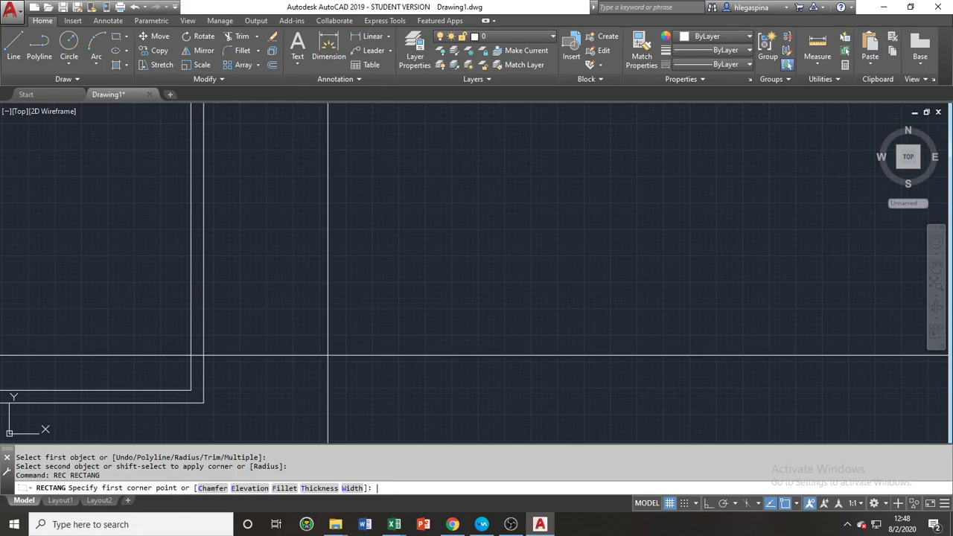
{"action": "left_click", "coordinate": [256, 345]}
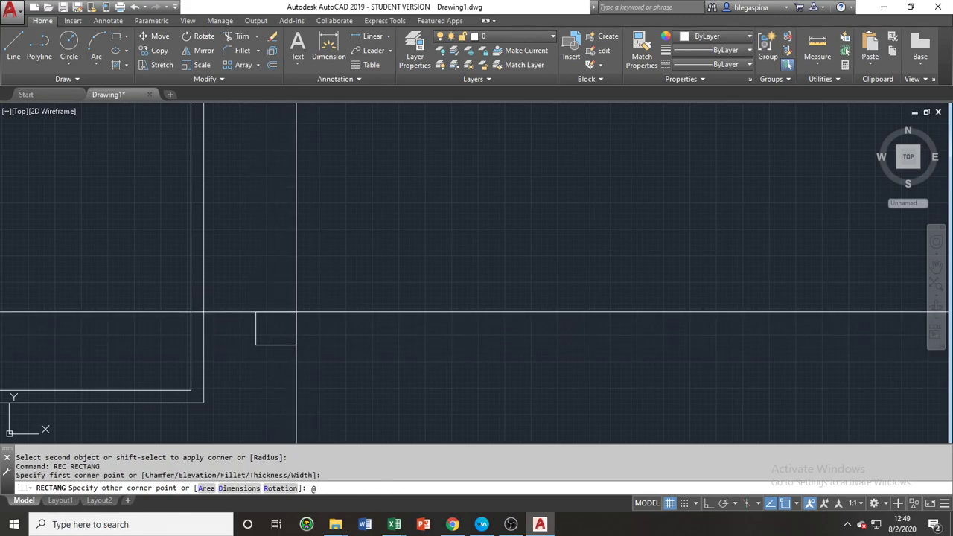
{"action": "type", "text": "@4"}
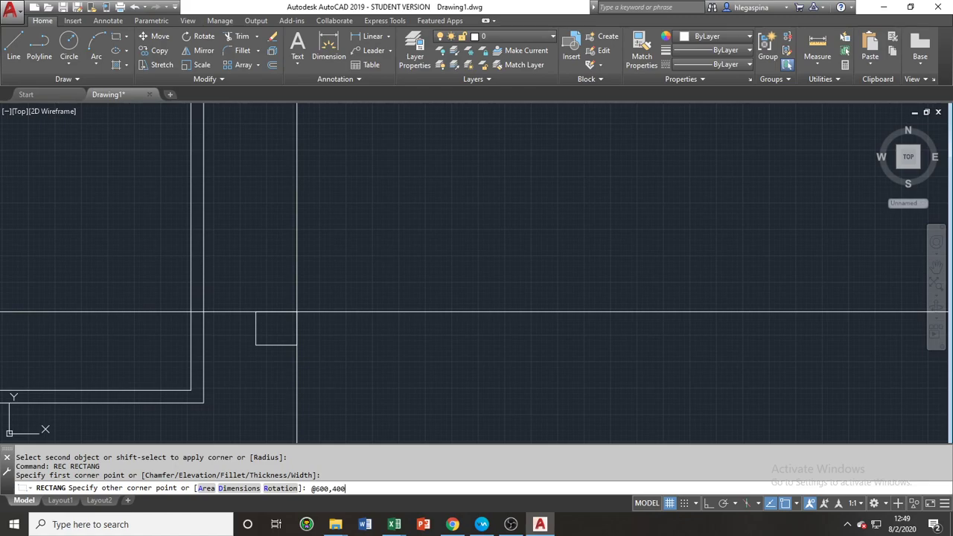
{"action": "key", "text": "Return"}
Start the Fillet command and set its radius to 30 for the new 600 by 400 rectangle
{"action": "scroll", "coordinate": [255, 312], "scroll_direction": "up", "scroll_amount": 2}
{"action": "scroll", "coordinate": [255, 312], "scroll_direction": "up", "scroll_amount": 2}
{"action": "mouse_move", "coordinate": [282, 346]}
{"action": "middle_mouse_down"}
{"action": "mouse_move", "coordinate": [274, 250]}
{"action": "mouse_move", "coordinate": [204, 254]}
{"action": "mouse_move", "coordinate": [261, 290]}
{"action": "mouse_move", "coordinate": [246, 285]}
{"action": "middle_mouse_up"}
{"action": "scroll", "coordinate": [268, 240], "scroll_direction": "up", "scroll_amount": 5}
{"action": "scroll", "coordinate": [200, 252], "scroll_direction": "down", "scroll_amount": 3}
{"action": "scroll", "coordinate": [200, 252], "scroll_direction": "down", "scroll_amount": 2}
{"action": "scroll", "coordinate": [262, 290], "scroll_direction": "up", "scroll_amount": 2}
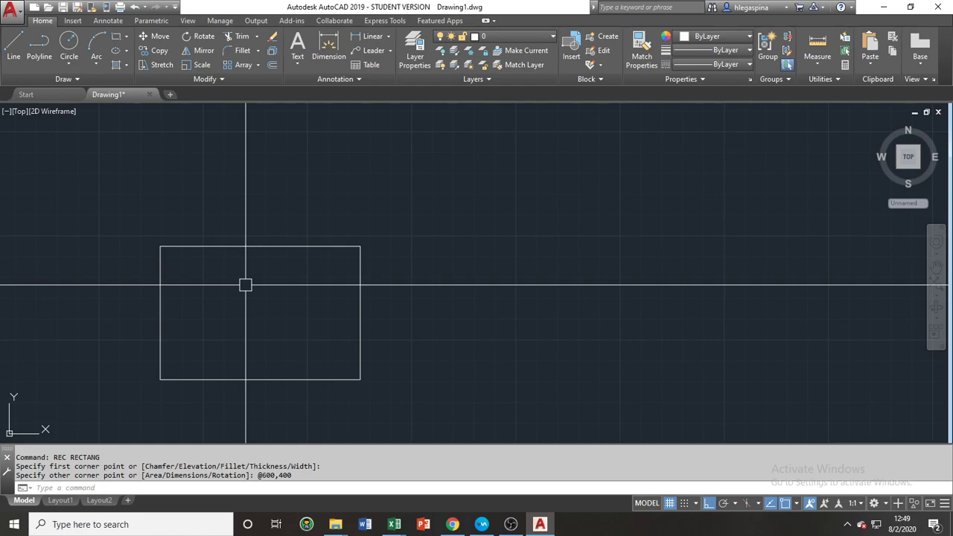
{"action": "type", "text": "f"}
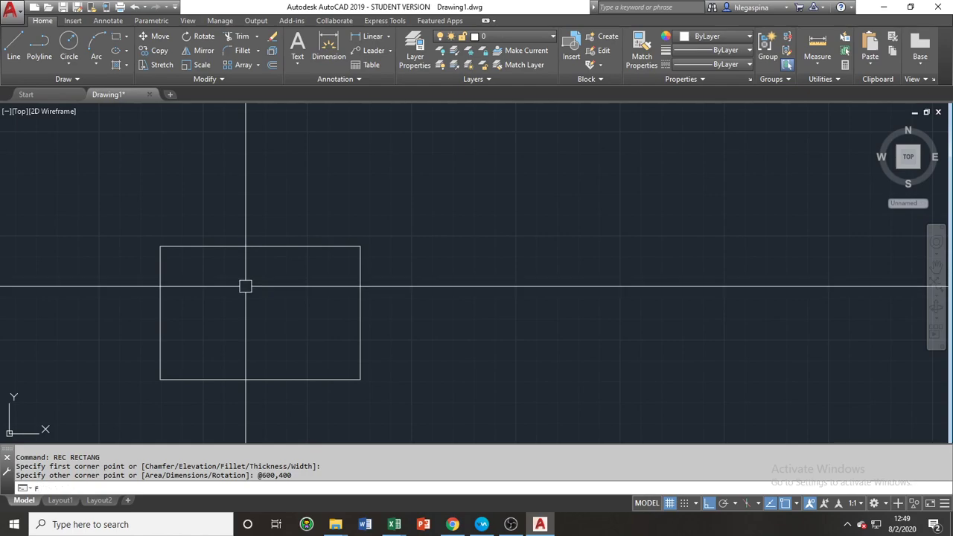
{"action": "key", "text": "Return"}
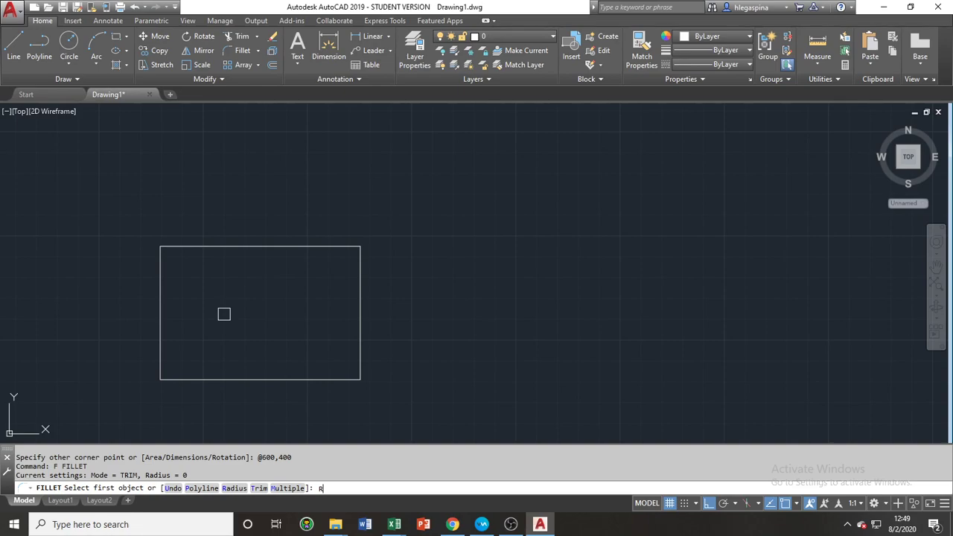
{"action": "key", "text": "Return"}
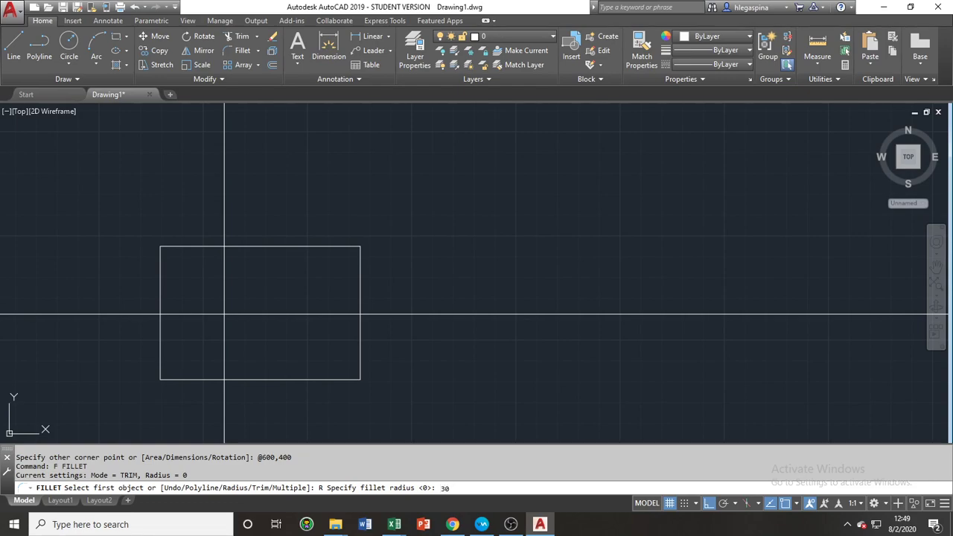
{"action": "key", "text": "Return"}
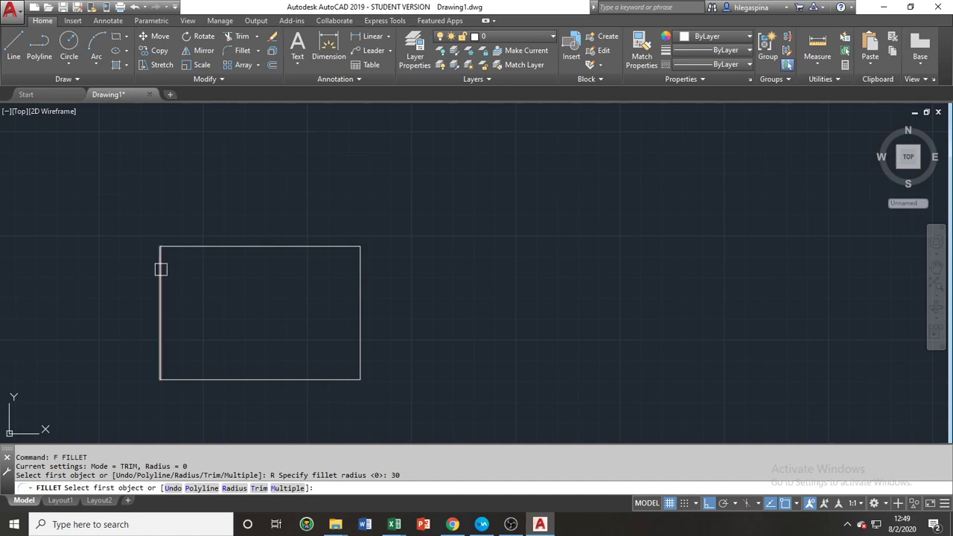
Try filleting the rectangle's two upper corners with the Multiple option, undo both fillets and end the command
{"action": "left_click", "coordinate": [290, 488]}
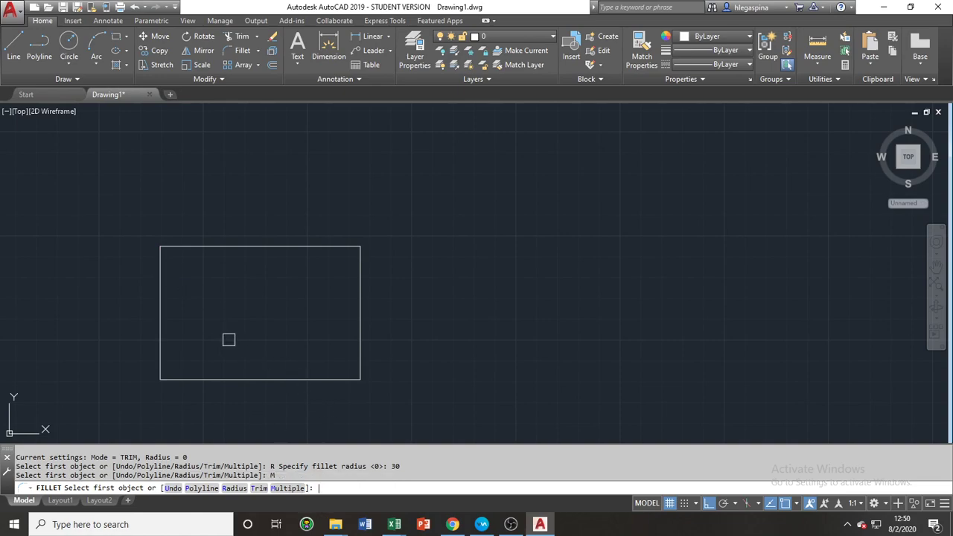
{"action": "left_click", "coordinate": [160, 300]}
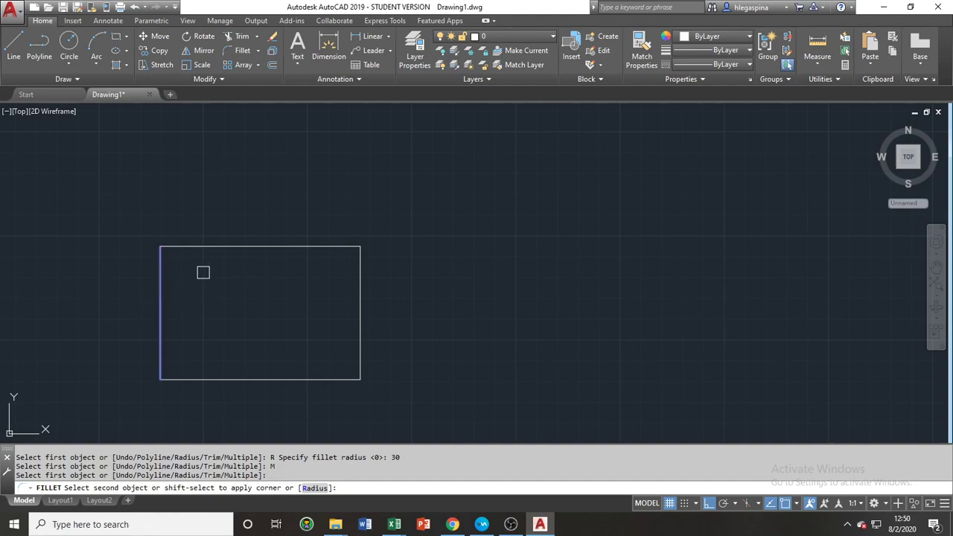
{"action": "left_click", "coordinate": [217, 243]}
{"action": "left_click", "coordinate": [277, 246]}
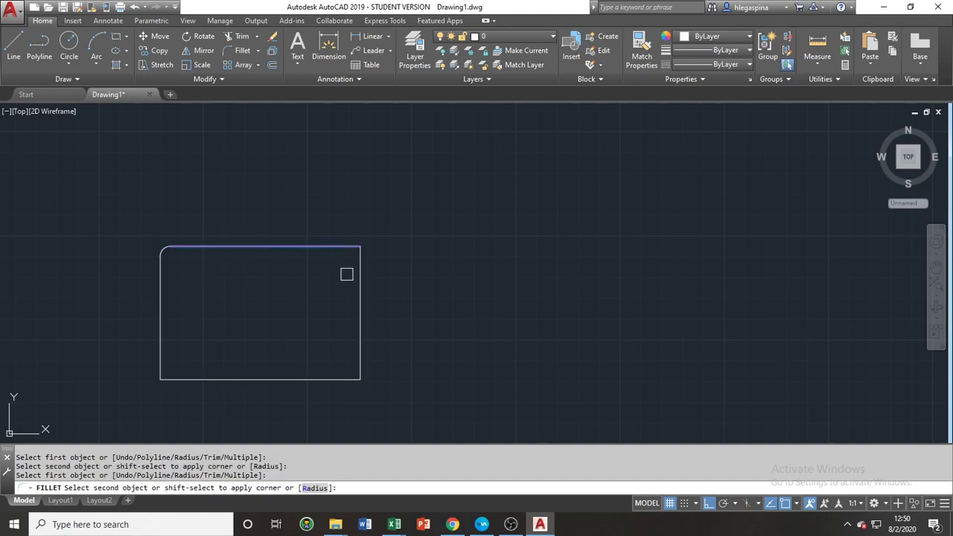
{"action": "left_click", "coordinate": [361, 298]}
{"action": "key", "text": "ctrl+z"}
{"action": "key", "text": "ctrl+z"}
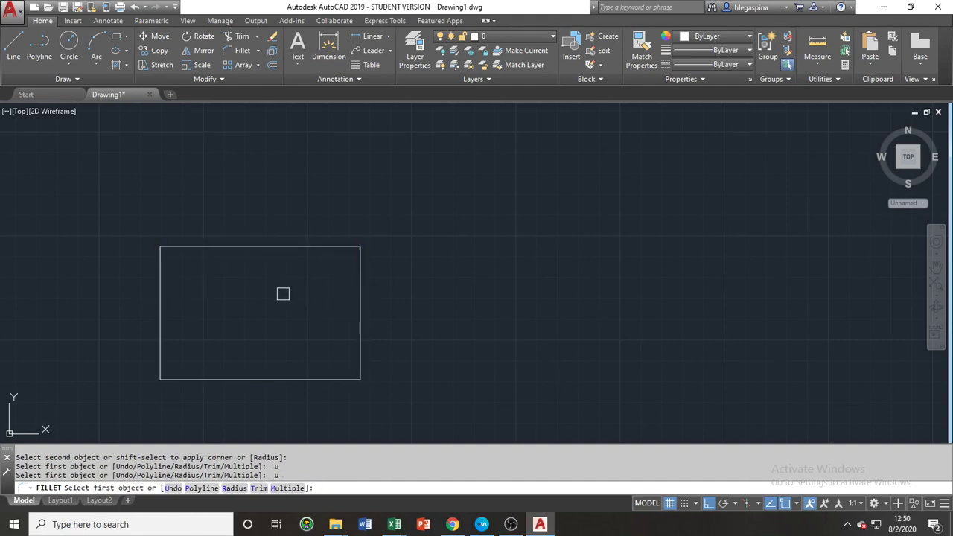
{"action": "key", "text": "Return"}
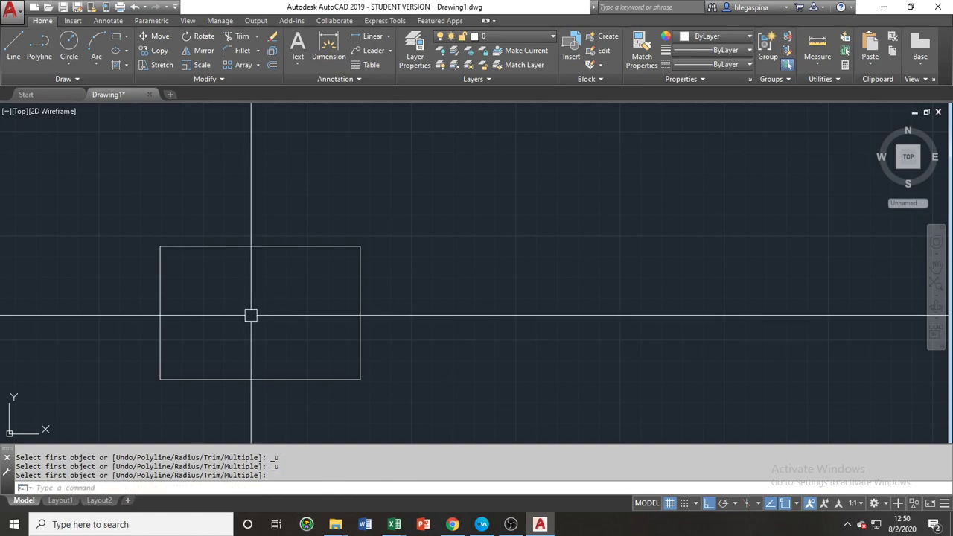
Fillet all corners of the 600 by 400 rectangle at once with Fillet's Polyline option
{"action": "type", "text": "f"}
{"action": "key", "text": "Return"}
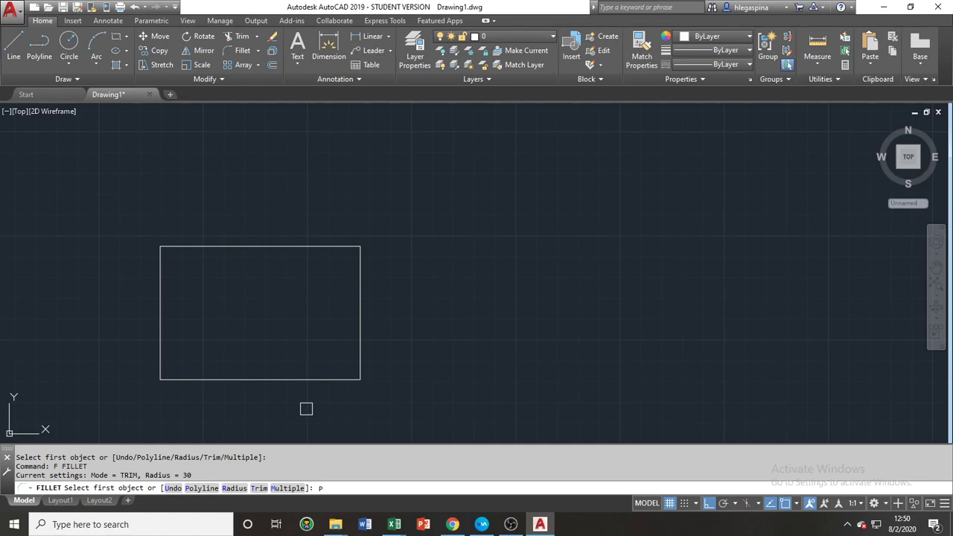
{"action": "key", "text": "Return"}
{"action": "left_click", "coordinate": [297, 377]}
{"action": "left_click", "coordinate": [297, 376]}
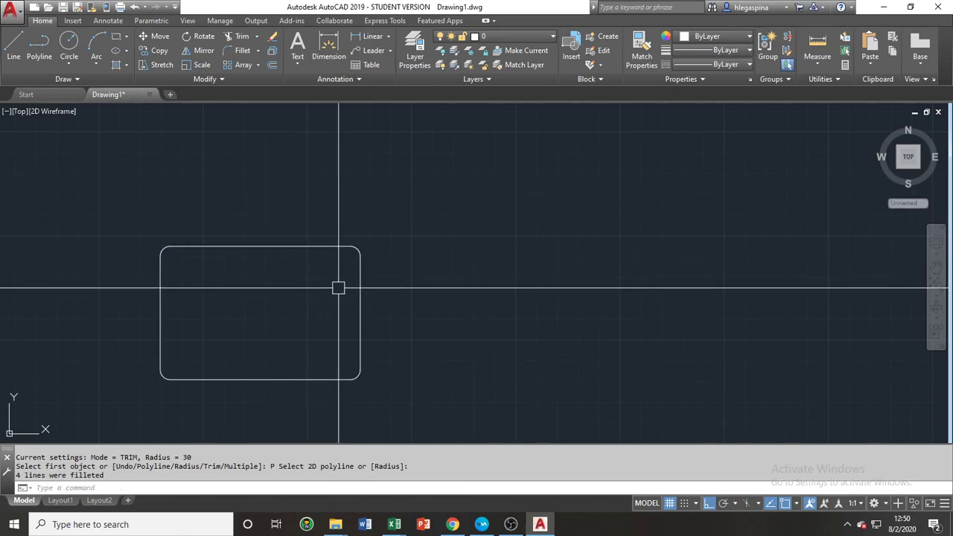
Draw a second 600 by 400 rectangle right of the first, with a rectangle fillet radius of 30
{"action": "middle_click_drag", "start_coordinate": [477, 290], "coordinate": [419, 293]}
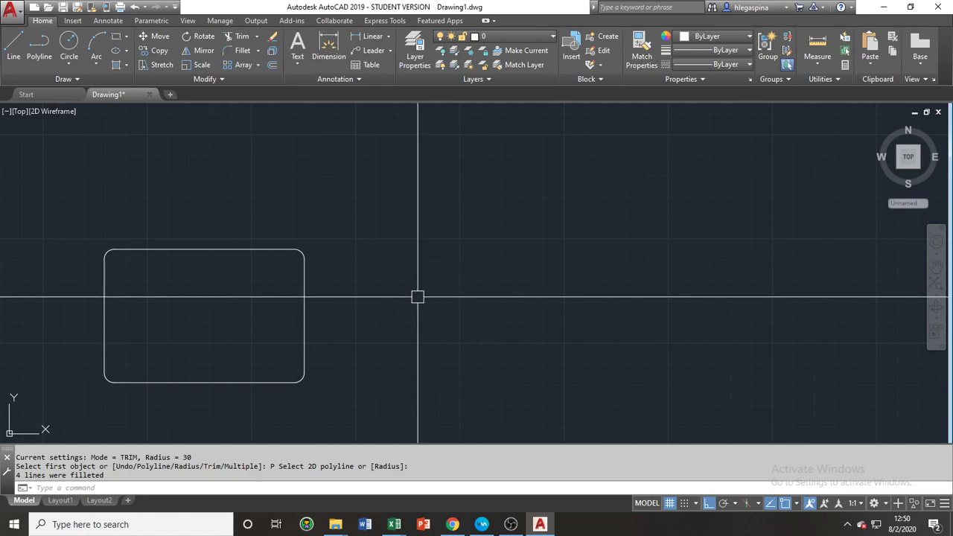
{"action": "type", "text": "rec"}
{"action": "key", "text": "Return"}
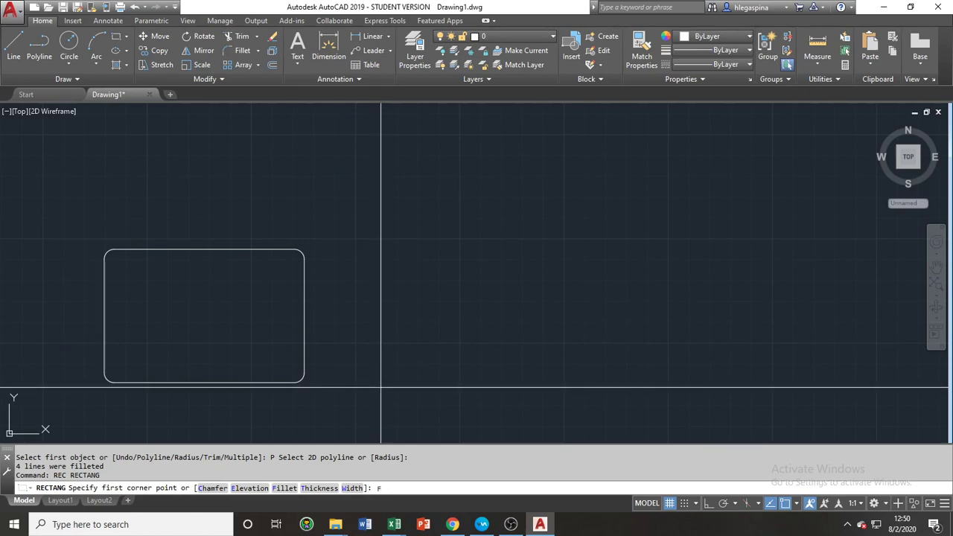
{"action": "key", "text": "Return"}
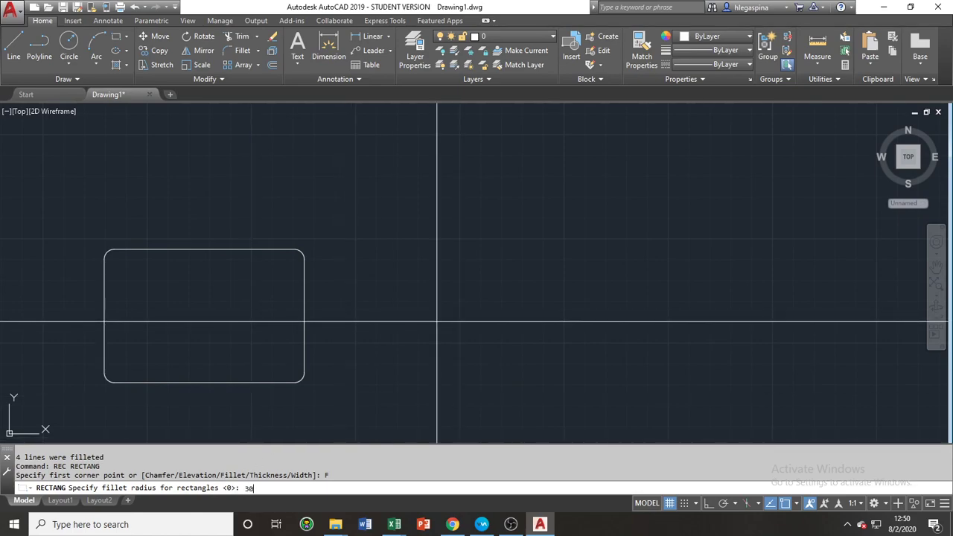
{"action": "key", "text": "Return"}
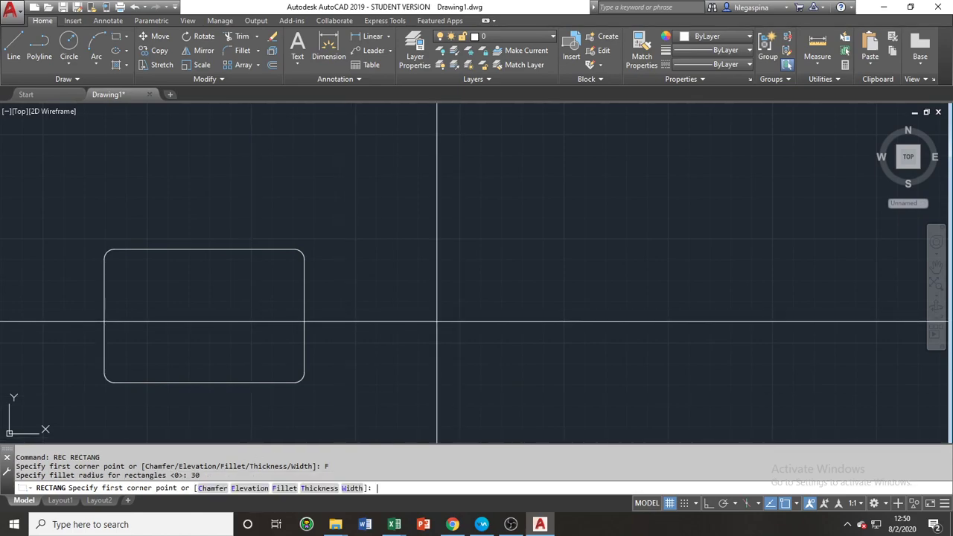
{"action": "left_click", "coordinate": [393, 388]}
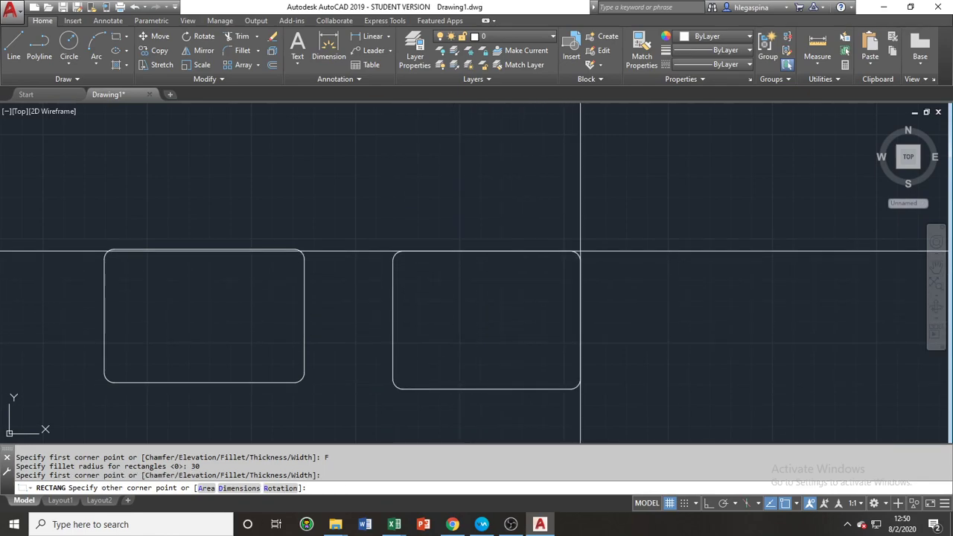
{"action": "type", "text": "@6000,3"}
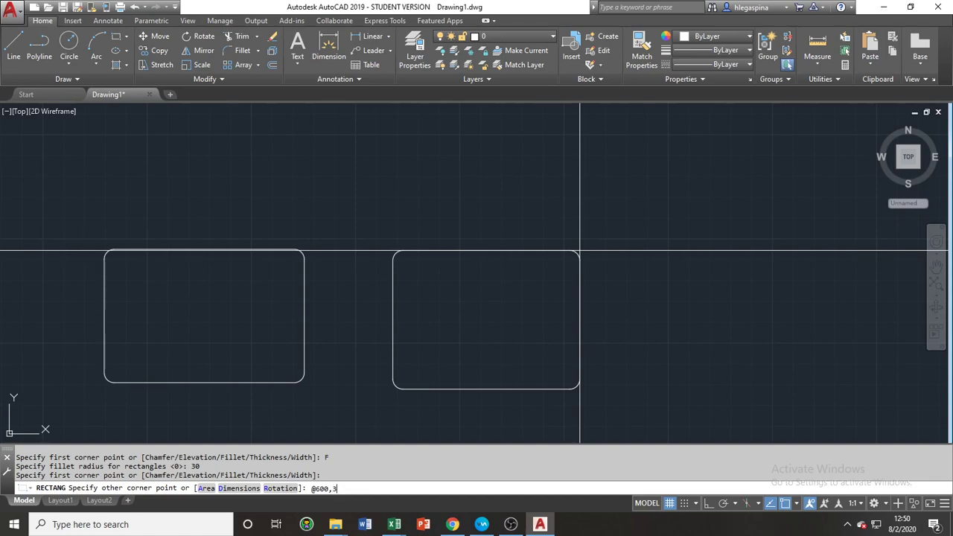
{"action": "key", "text": "BackSpace"}
{"action": "key", "text": "BackSpace"}
{"action": "type", "text": "400"}
{"action": "key", "text": "Return"}
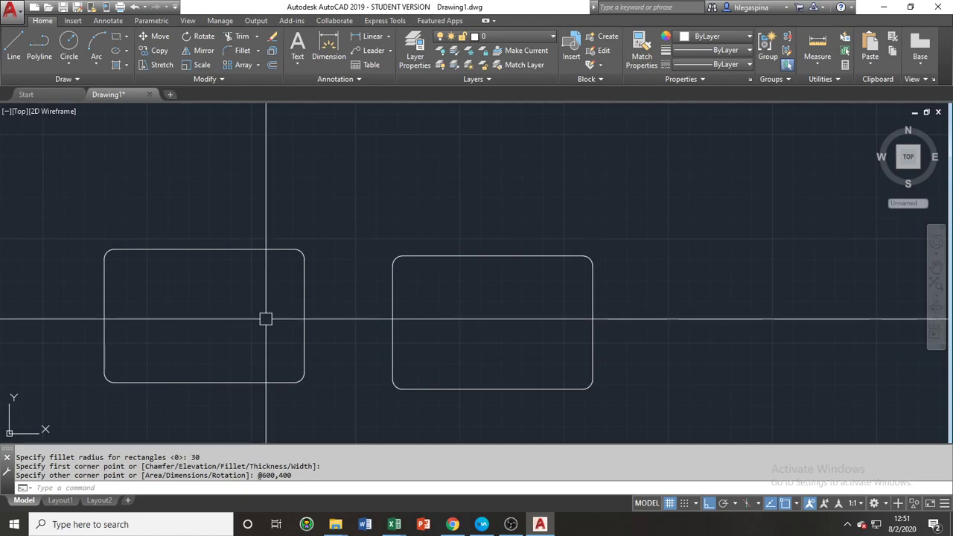
Erase the second rounded rectangle
{"action": "scroll", "coordinate": [298, 293], "scroll_direction": "down", "scroll_amount": 4}
{"action": "left_click", "coordinate": [392, 349]}
{"action": "left_click", "coordinate": [369, 305]}
{"action": "key", "text": "e"}
{"action": "key", "text": "Return"}
Offset the remaining rounded rectangle outward by 25 and end the Offset command
{"action": "middle_click_drag", "start_coordinate": [283, 302], "coordinate": [345, 330]}
{"action": "scroll", "coordinate": [339, 326], "scroll_direction": "up", "scroll_amount": 3}
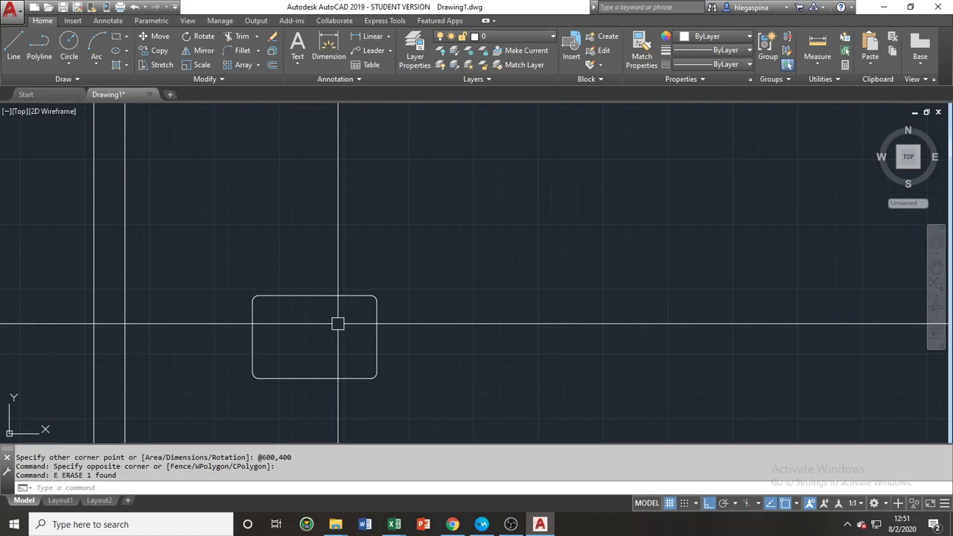
{"action": "left_click", "coordinate": [308, 296]}
{"action": "type", "text": "o"}
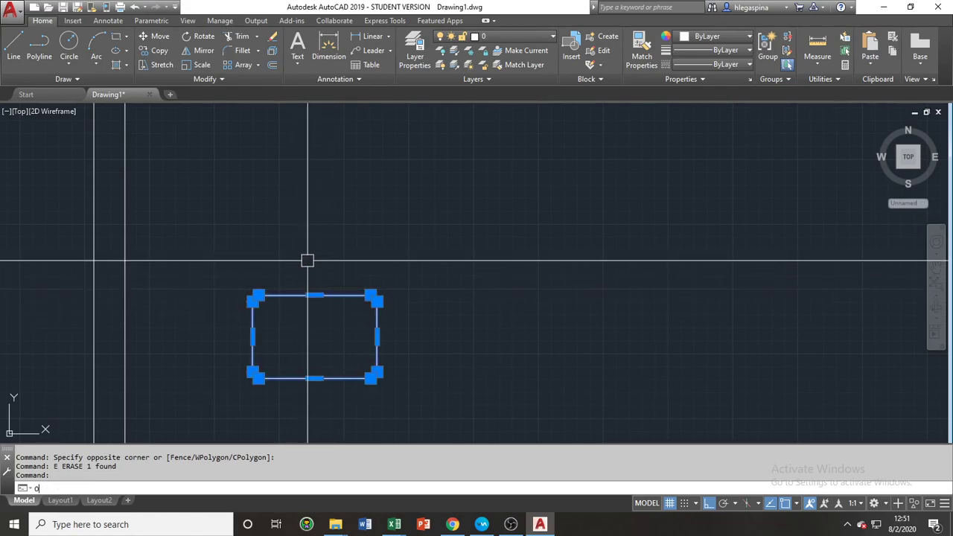
{"action": "key", "text": "Return"}
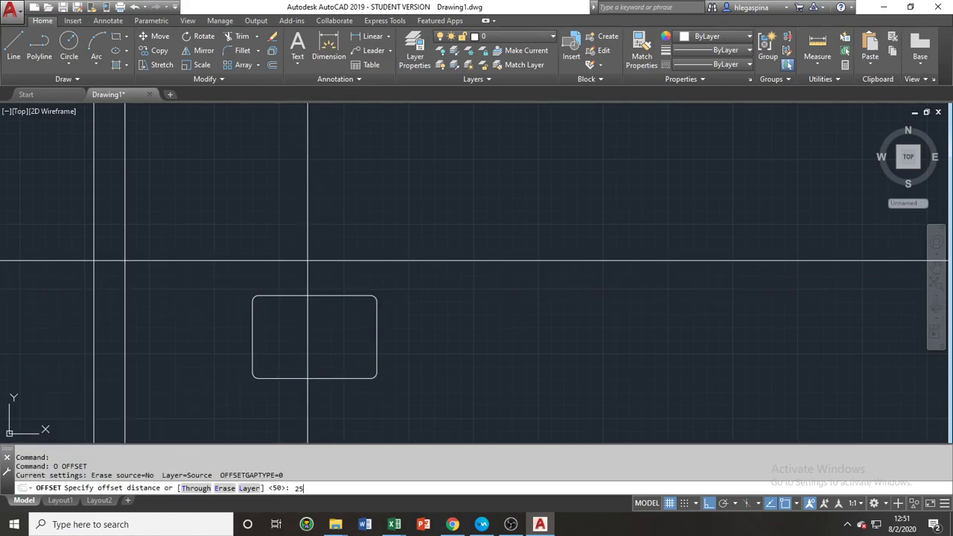
{"action": "key", "text": "Return"}
{"action": "left_click", "coordinate": [317, 224]}
{"action": "scroll", "coordinate": [301, 269], "scroll_direction": "down", "scroll_amount": 2}
{"action": "middle_click_drag", "start_coordinate": [340, 318], "coordinate": [270, 349]}
{"action": "key", "text": "Return"}
Draw a horizontal line between the midpoints of the inner rounded rectangle's two short sides
{"action": "scroll", "coordinate": [261, 335], "scroll_direction": "up", "scroll_amount": 8}
{"action": "scroll", "coordinate": [261, 335], "scroll_direction": "down", "scroll_amount": 4}
{"action": "type", "text": "l"}
{"action": "key", "text": "Return"}
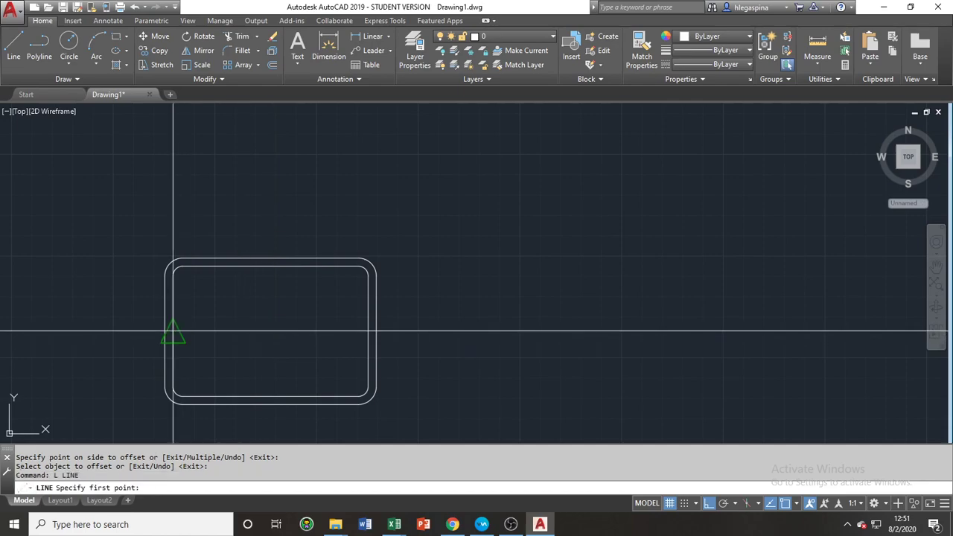
{"action": "left_click", "coordinate": [173, 332]}
{"action": "left_click", "coordinate": [368, 332]}
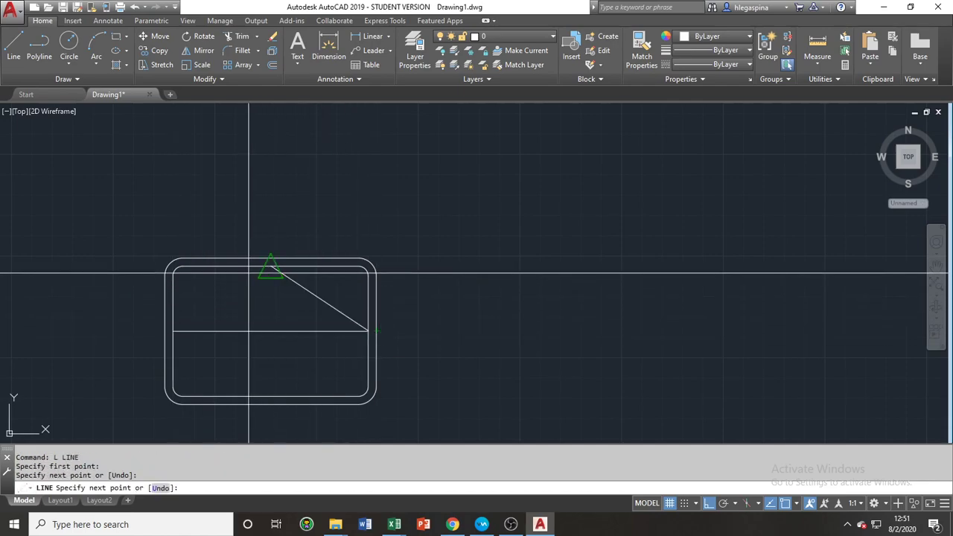
{"action": "key", "text": "Return"}
{"action": "type", "text": "c"}
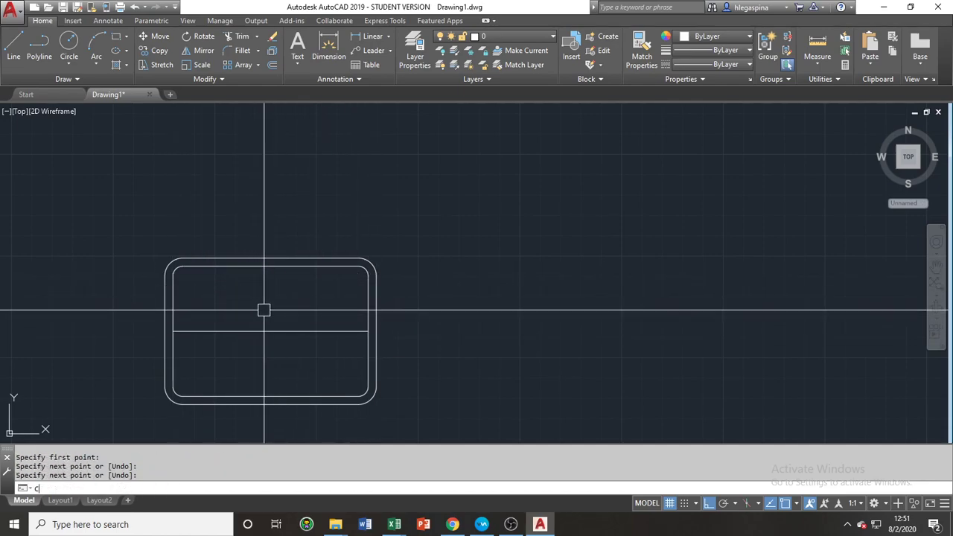
{"action": "key", "text": "Return"}
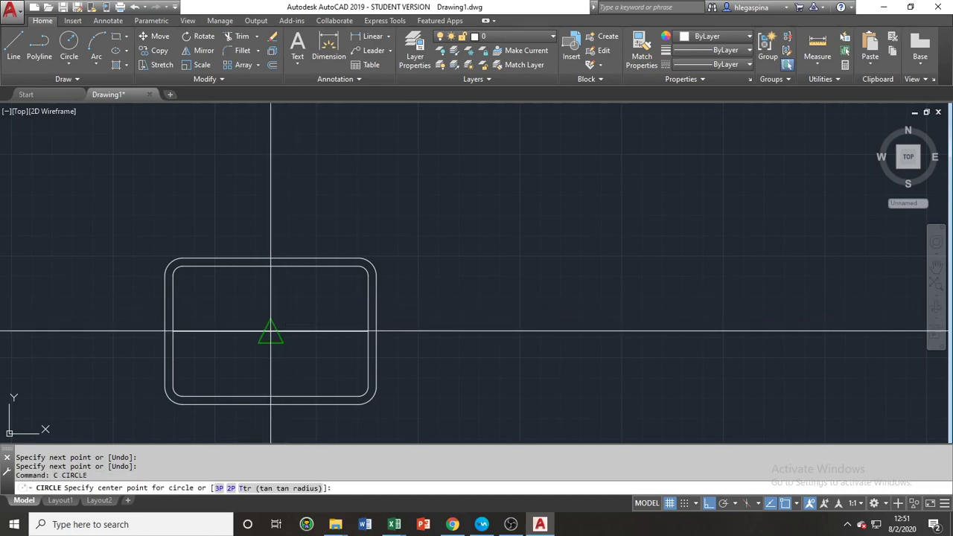
{"action": "left_click", "coordinate": [271, 331]}
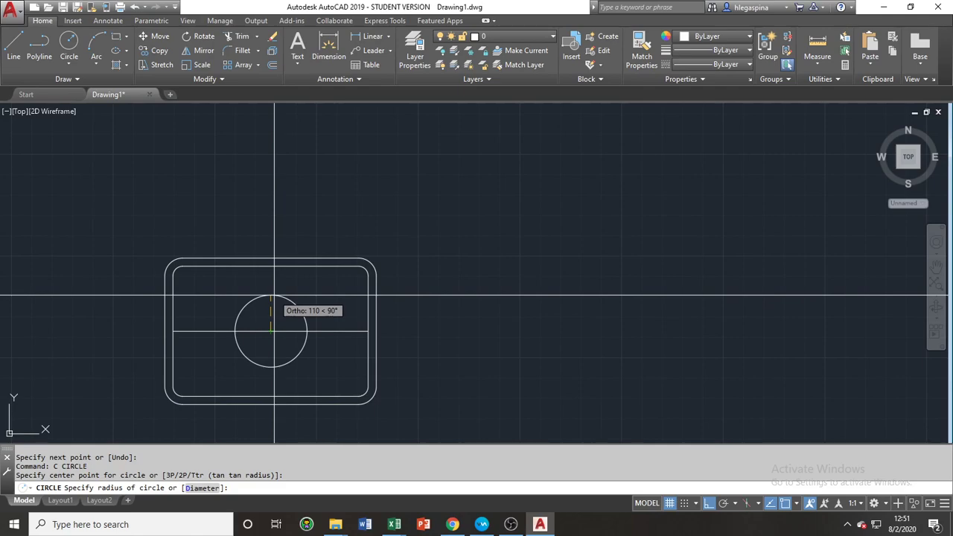
{"action": "key", "text": "Escape"}
{"action": "scroll", "coordinate": [269, 313], "scroll_direction": "down", "scroll_amount": 2}
{"action": "scroll", "coordinate": [269, 314], "scroll_direction": "down", "scroll_amount": 2}
{"action": "scroll", "coordinate": [260, 326], "scroll_direction": "up", "scroll_amount": 5}
{"action": "middle_click_drag", "start_coordinate": [285, 315], "coordinate": [283, 347]}
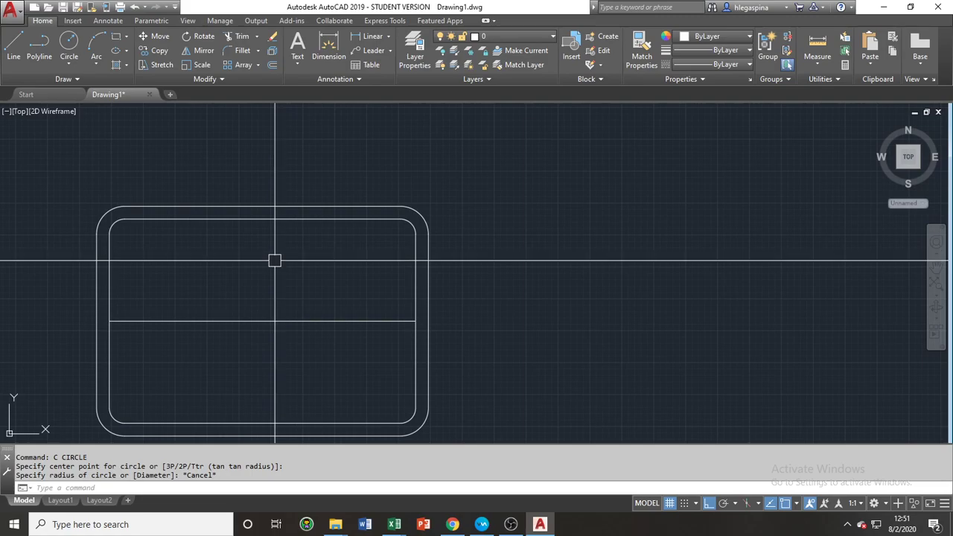
{"action": "scroll", "coordinate": [355, 283], "scroll_direction": "up", "scroll_amount": 4}
{"action": "middle_click_drag", "start_coordinate": [374, 298], "coordinate": [350, 314]}
{"action": "scroll", "coordinate": [325, 319], "scroll_direction": "up", "scroll_amount": 5}
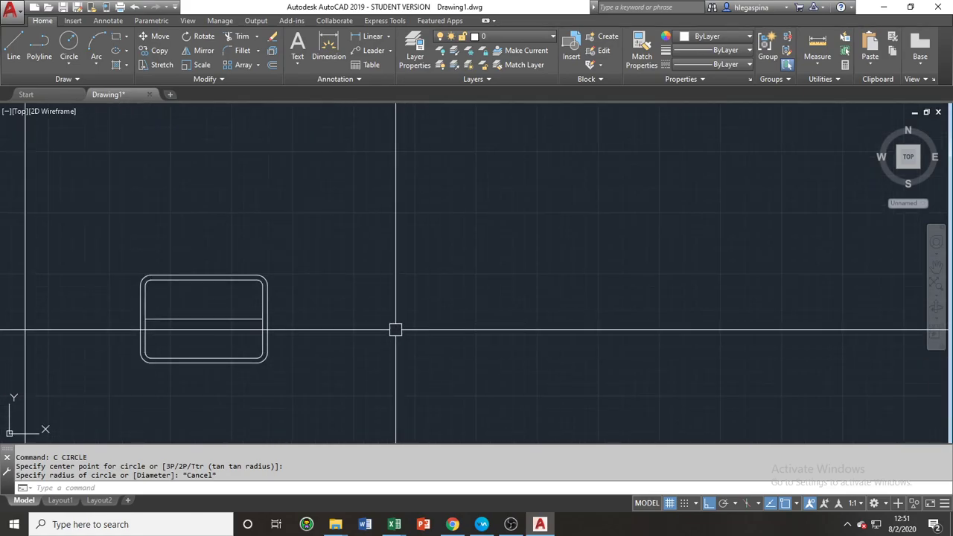
Draw a circle with a radius of 1000, centred in the empty space right of the rounded rectangles
{"action": "type", "text": "c"}
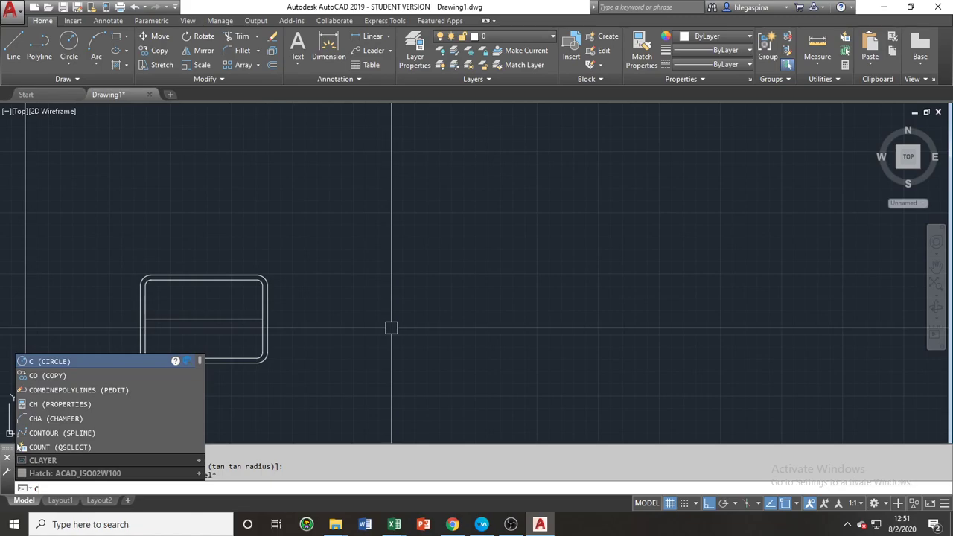
{"action": "key", "text": "Return"}
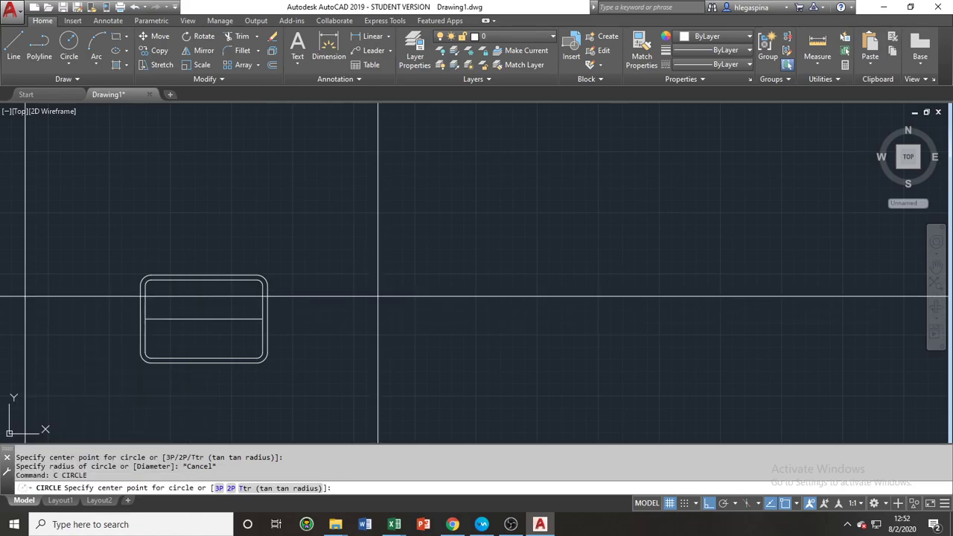
{"action": "mouse_move", "coordinate": [385, 232]}
{"action": "middle_mouse_down"}
{"action": "mouse_move", "coordinate": [326, 278]}
{"action": "mouse_move", "coordinate": [341, 295]}
{"action": "middle_mouse_up"}
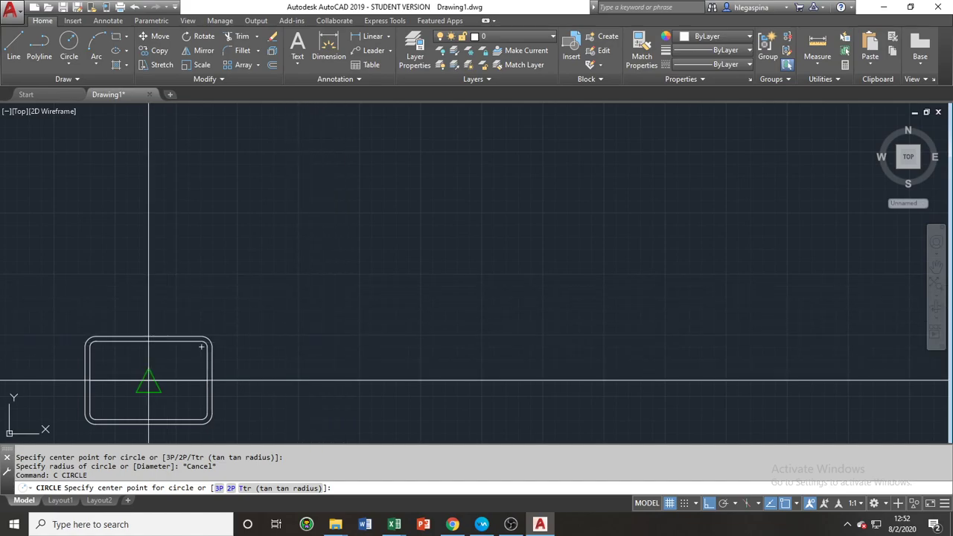
{"action": "scroll", "coordinate": [151, 399], "scroll_direction": "up", "scroll_amount": 4}
{"action": "middle_click_drag", "start_coordinate": [151, 400], "coordinate": [273, 376]}
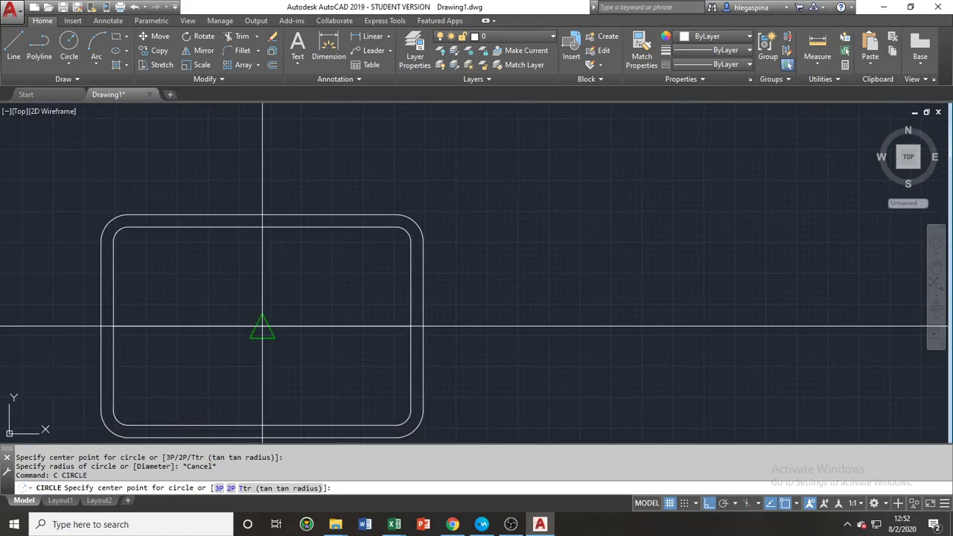
{"action": "middle_click_drag", "start_coordinate": [188, 342], "coordinate": [41, 339]}
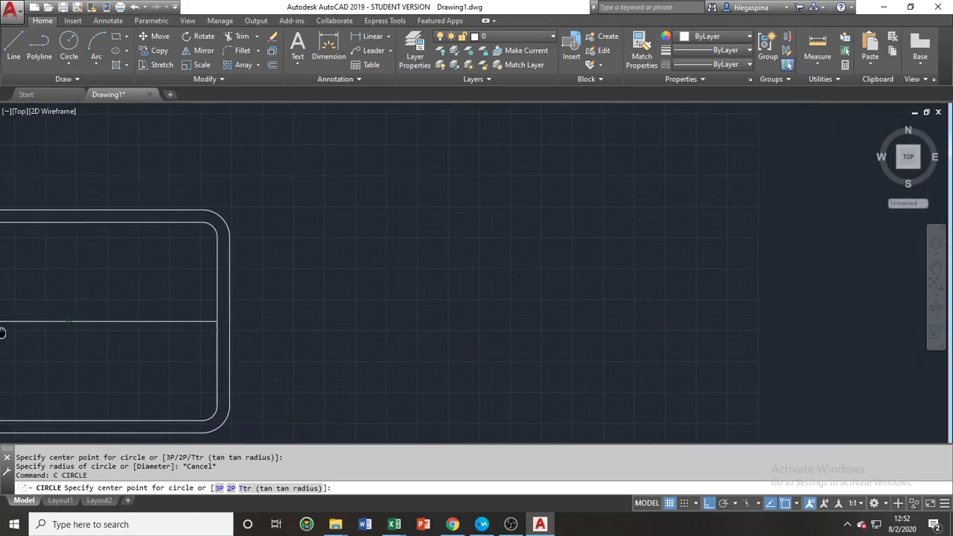
{"action": "left_click", "coordinate": [487, 248]}
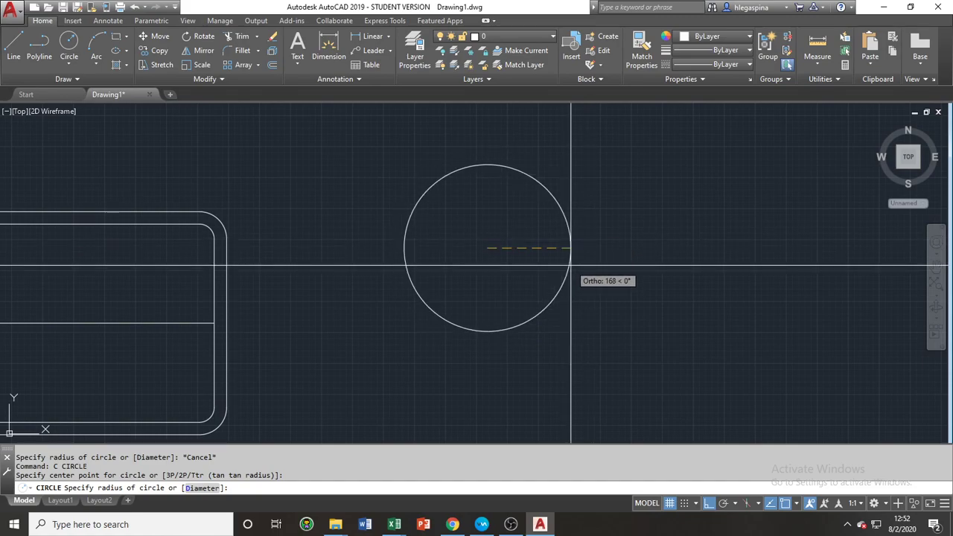
{"action": "type", "text": "1000"}
{"action": "key", "text": "Return"}
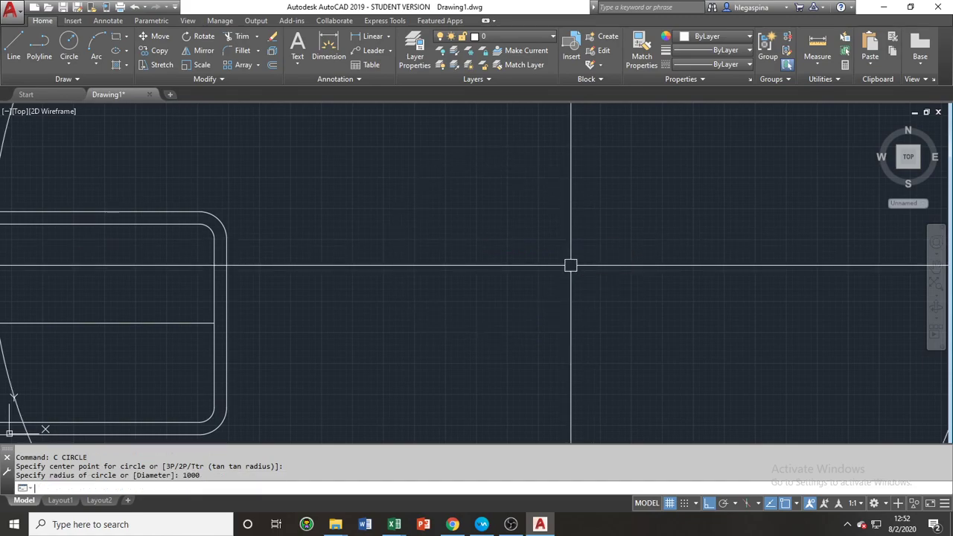
Move the large circle horizontally to the right until it is clear of the rounded rectangles
{"action": "scroll", "coordinate": [417, 205], "scroll_direction": "down", "scroll_amount": 8}
{"action": "middle_click_drag", "start_coordinate": [420, 261], "coordinate": [266, 338]}
{"action": "left_click", "coordinate": [320, 374]}
{"action": "left_click", "coordinate": [263, 335]}
{"action": "type", "text": "m"}
{"action": "key", "text": "Return"}
{"action": "left_click", "coordinate": [325, 383]}
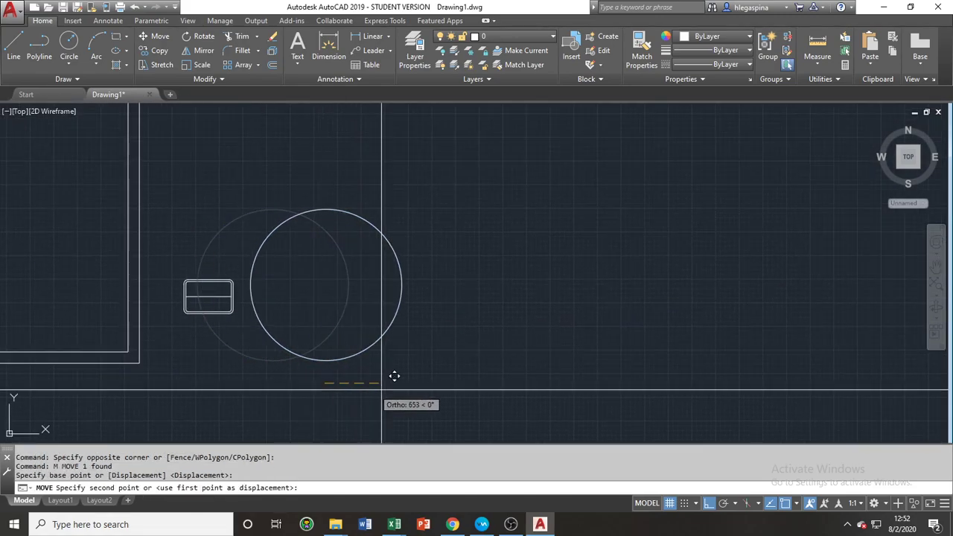
{"action": "left_click", "coordinate": [413, 388]}
Draw a circle with a diameter of 30, centred on the midpoint of the horizontal line inside the rounded rectangles
{"action": "scroll", "coordinate": [197, 308], "scroll_direction": "up", "scroll_amount": 5}
{"action": "scroll", "coordinate": [198, 309], "scroll_direction": "down", "scroll_amount": 2}
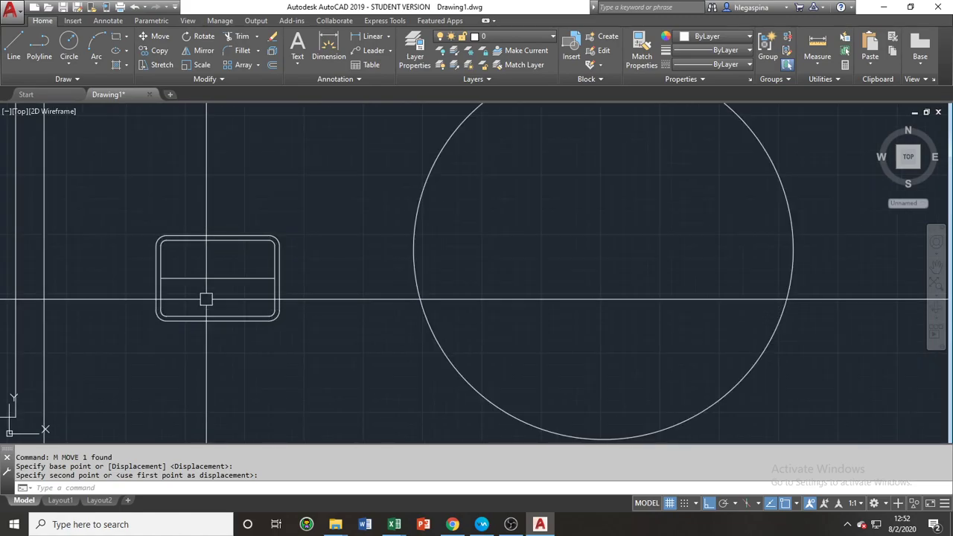
{"action": "middle_click_drag", "start_coordinate": [209, 282], "coordinate": [251, 323]}
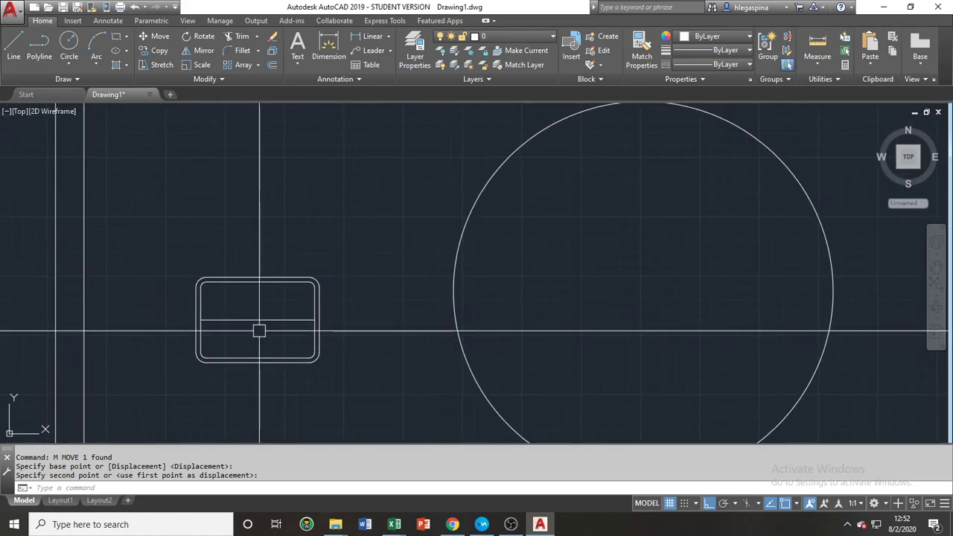
{"action": "type", "text": "c"}
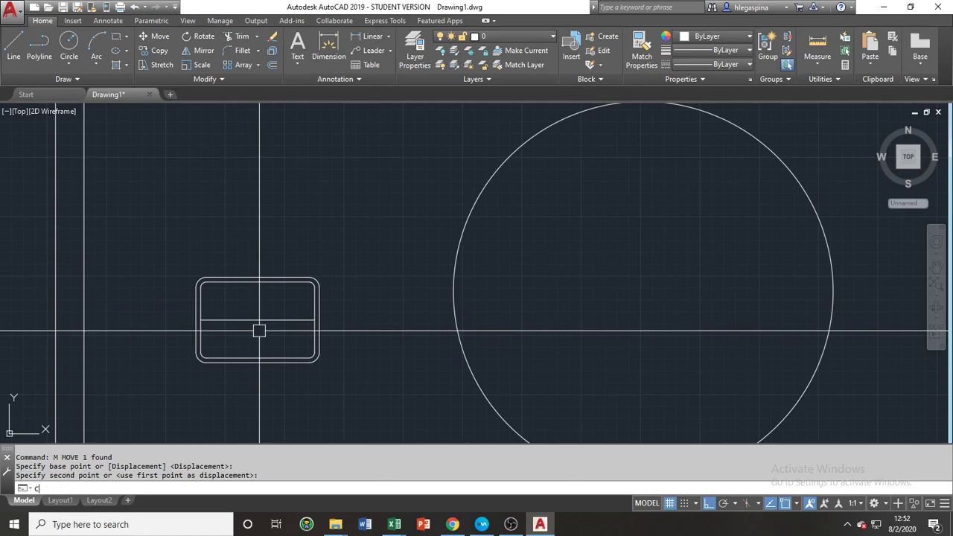
{"action": "key", "text": "Return"}
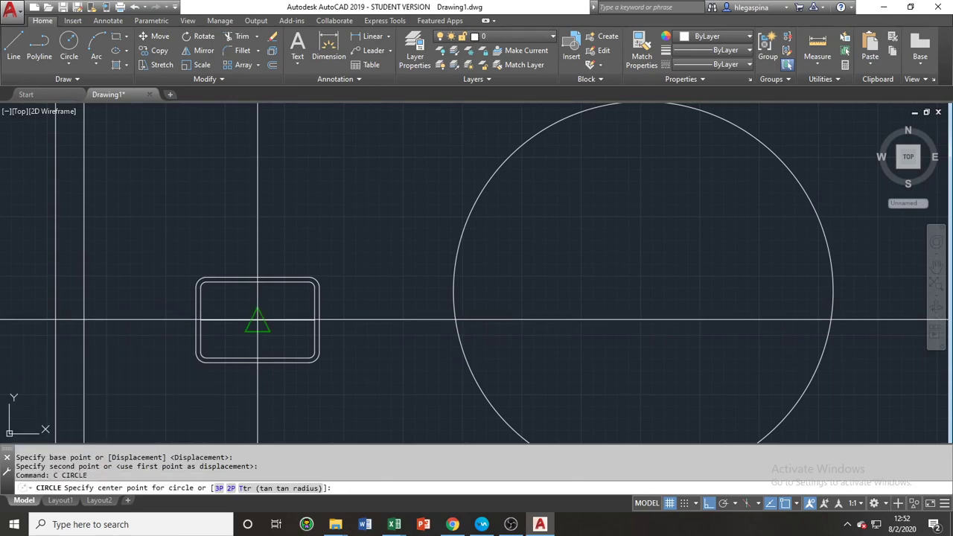
{"action": "scroll", "coordinate": [258, 337], "scroll_direction": "up", "scroll_amount": 4}
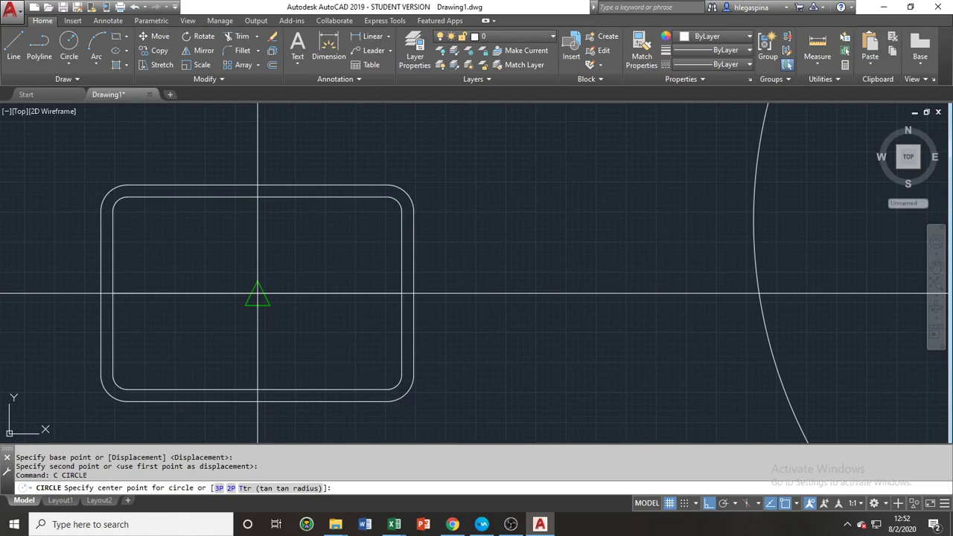
{"action": "left_click", "coordinate": [258, 295]}
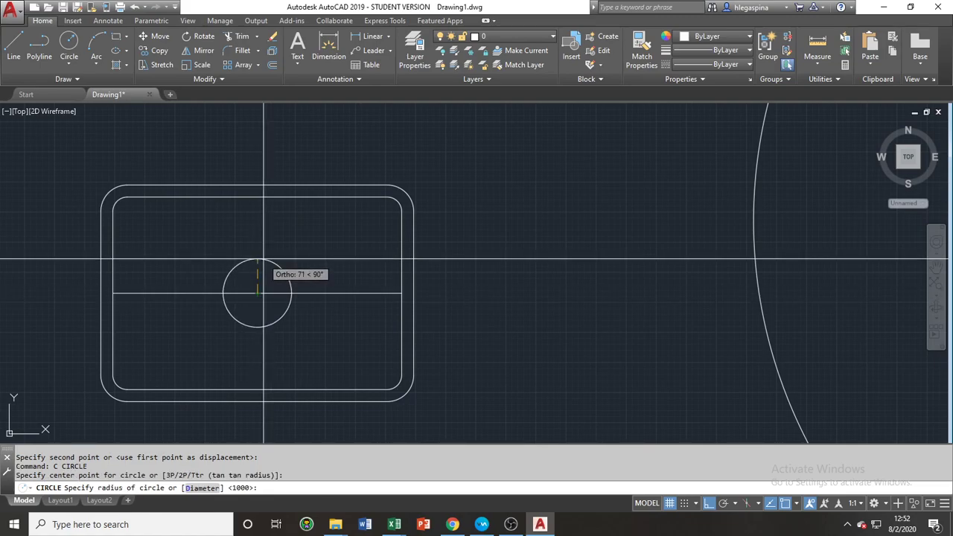
{"action": "scroll", "coordinate": [263, 260], "scroll_direction": "up", "scroll_amount": 4}
{"action": "scroll", "coordinate": [260, 276], "scroll_direction": "down", "scroll_amount": 2}
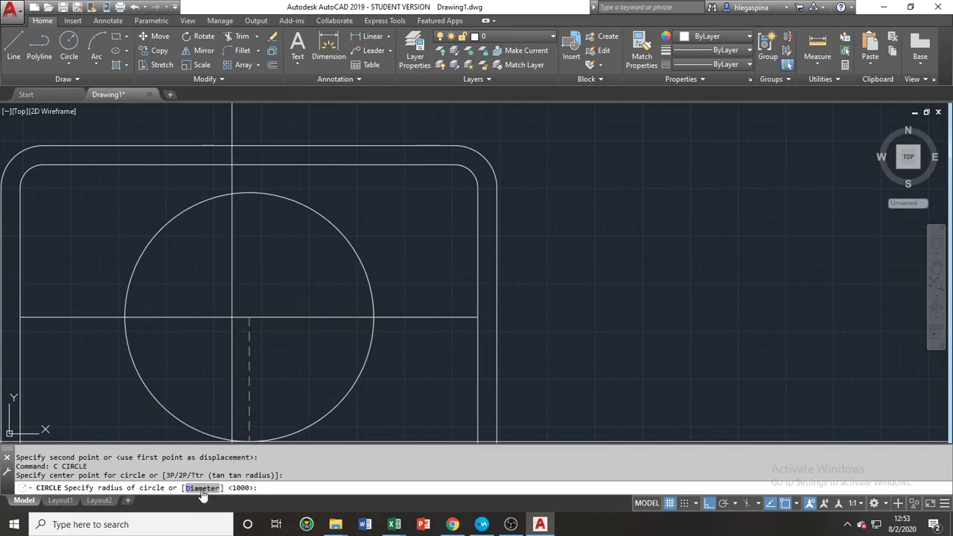
{"action": "type", "text": "D"}
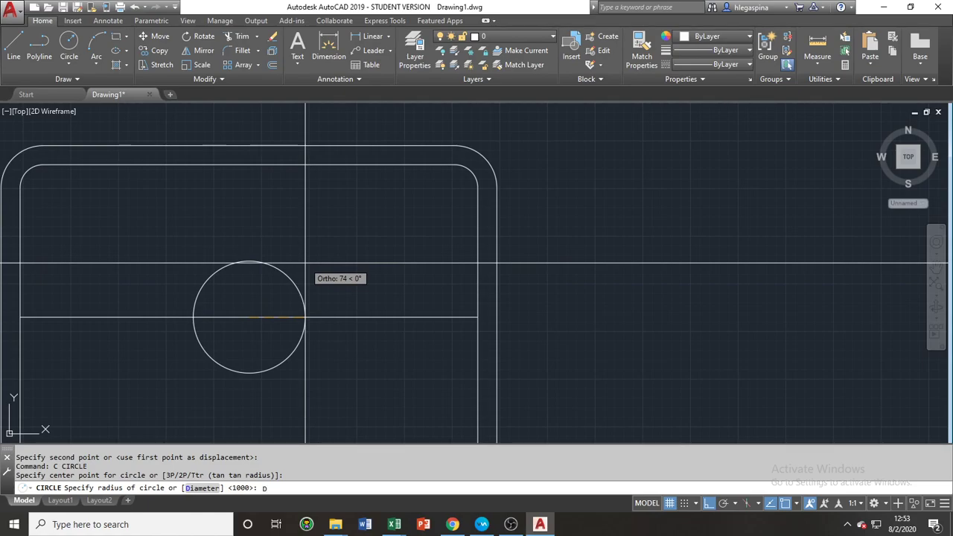
{"action": "key", "text": "Return"}
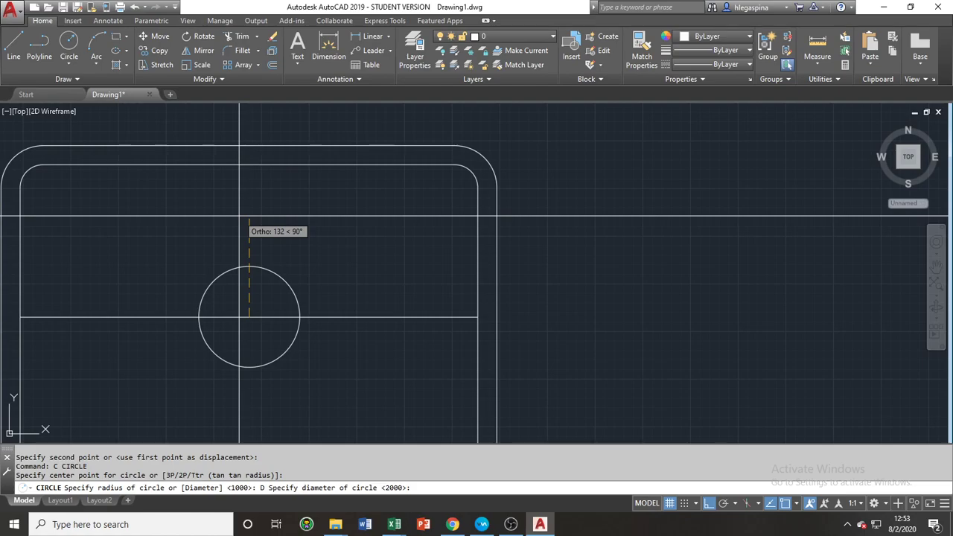
{"action": "type", "text": "30"}
{"action": "key", "text": "Return"}
Erase the horizontal construction line that runs through the small circle
{"action": "middle_click_drag", "start_coordinate": [287, 360], "coordinate": [207, 366]}
{"action": "scroll", "coordinate": [224, 335], "scroll_direction": "down", "scroll_amount": 3}
{"action": "left_click", "coordinate": [272, 319]}
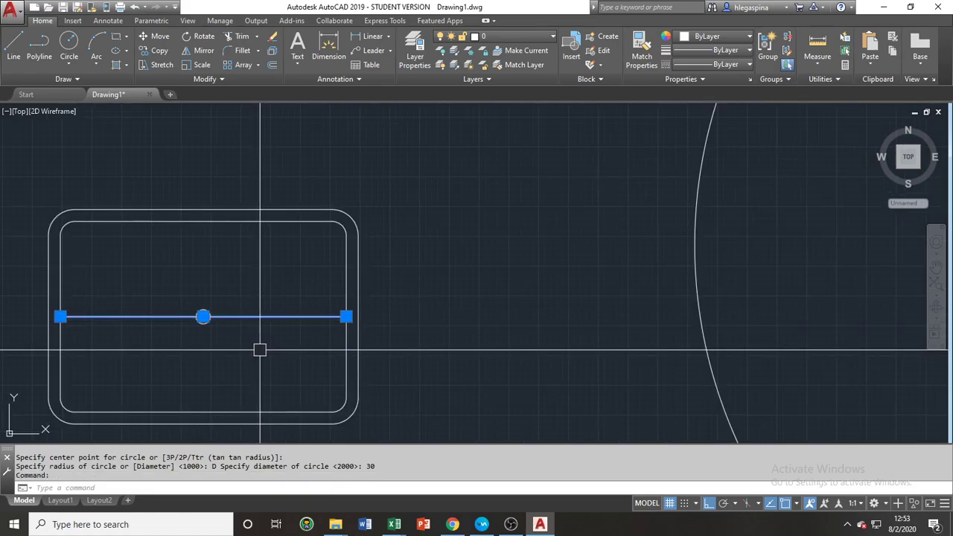
{"action": "type", "text": "e"}
{"action": "key", "text": "Return"}
Erase the large 1000-radius circle beside the rounded rectangles
{"action": "scroll", "coordinate": [334, 353], "scroll_direction": "up", "scroll_amount": 2}
{"action": "scroll", "coordinate": [288, 392], "scroll_direction": "down", "scroll_amount": 5}
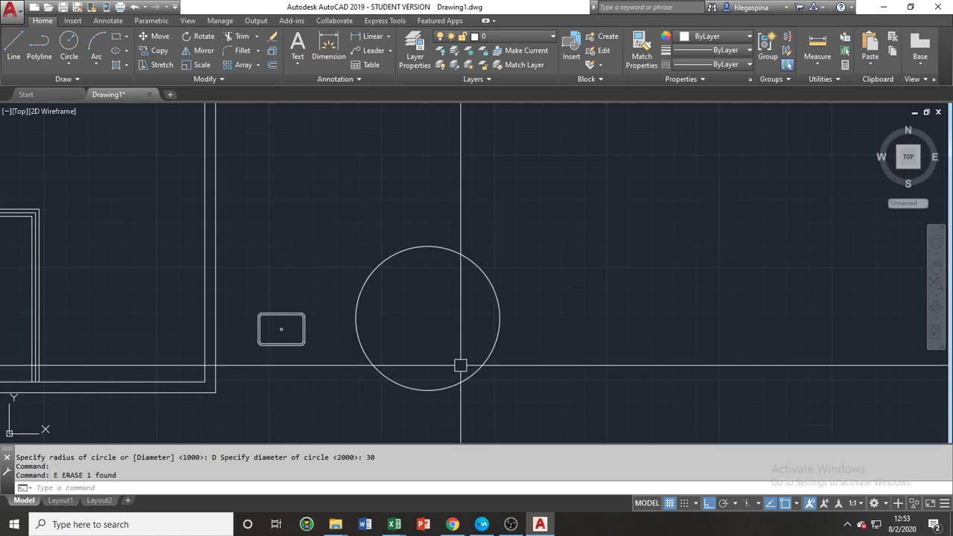
{"action": "left_click", "coordinate": [460, 365]}
{"action": "left_click", "coordinate": [362, 387]}
{"action": "type", "text": "e"}
{"action": "key", "text": "Return"}
{"action": "mouse_move", "coordinate": [318, 385]}
{"action": "middle_mouse_down"}
{"action": "mouse_move", "coordinate": [541, 372]}
{"action": "mouse_move", "coordinate": [470, 340]}
{"action": "middle_mouse_up"}
{"action": "scroll", "coordinate": [490, 315], "scroll_direction": "up", "scroll_amount": 5}
{"action": "scroll", "coordinate": [471, 343], "scroll_direction": "down", "scroll_amount": 2}
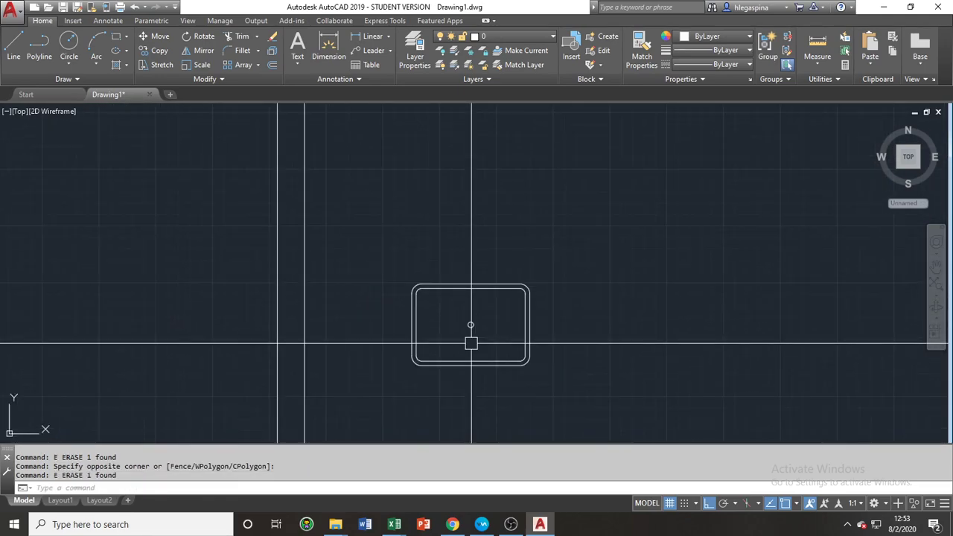
{"action": "scroll", "coordinate": [471, 343], "scroll_direction": "down", "scroll_amount": 4}
{"action": "scroll", "coordinate": [473, 336], "scroll_direction": "up", "scroll_amount": 4}
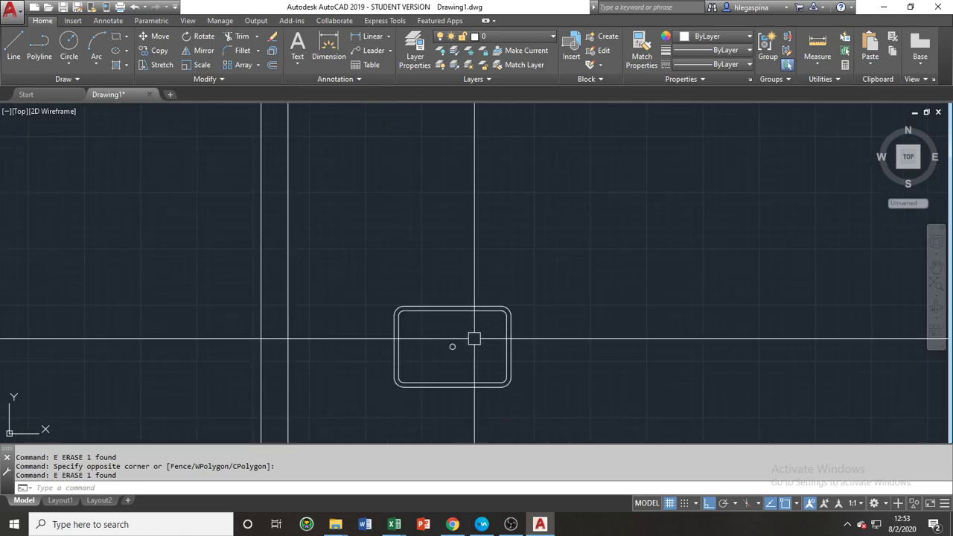
{"action": "middle_click_drag", "start_coordinate": [468, 344], "coordinate": [438, 347]}
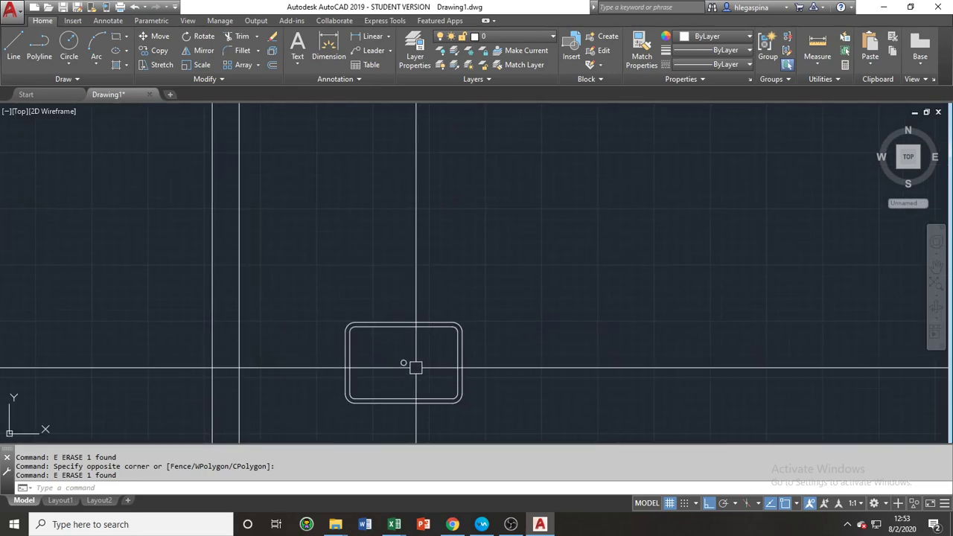
{"action": "scroll", "coordinate": [412, 373], "scroll_direction": "down", "scroll_amount": 2}
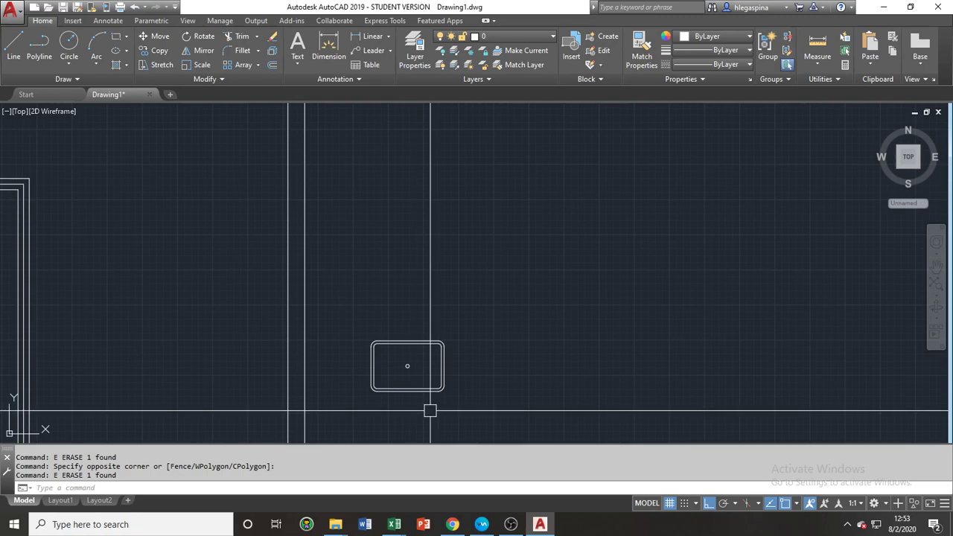
{"action": "scroll", "coordinate": [385, 398], "scroll_direction": "up", "scroll_amount": 2}
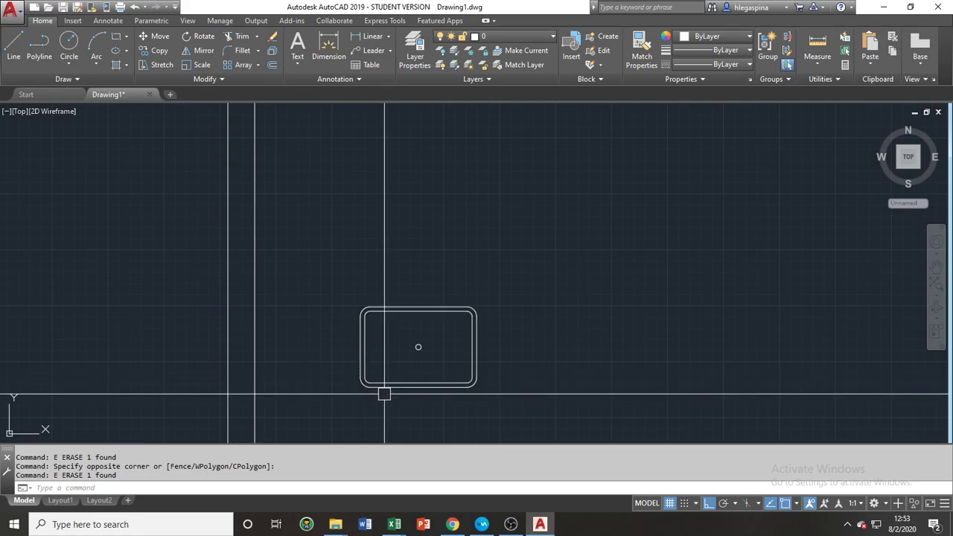
Start a block definition from both rounded rectangles and the small circle, and name it KitchenSink
{"action": "left_click", "coordinate": [340, 418]}
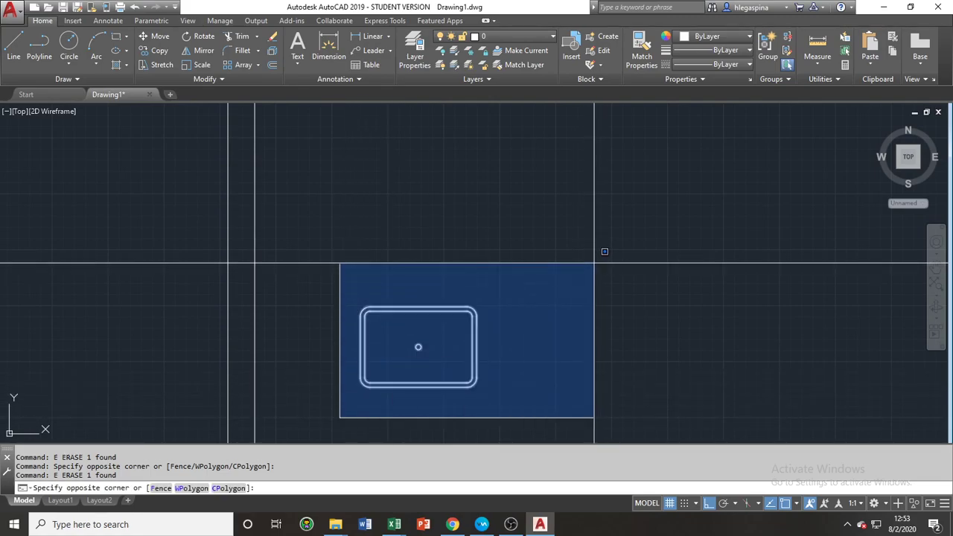
{"action": "left_click", "coordinate": [594, 263]}
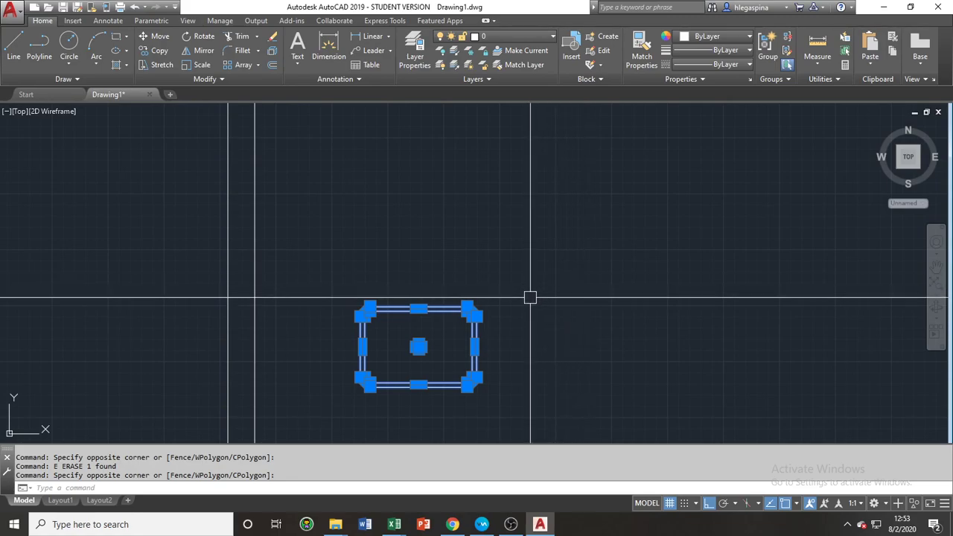
{"action": "middle_click_drag", "start_coordinate": [579, 341], "coordinate": [546, 318]}
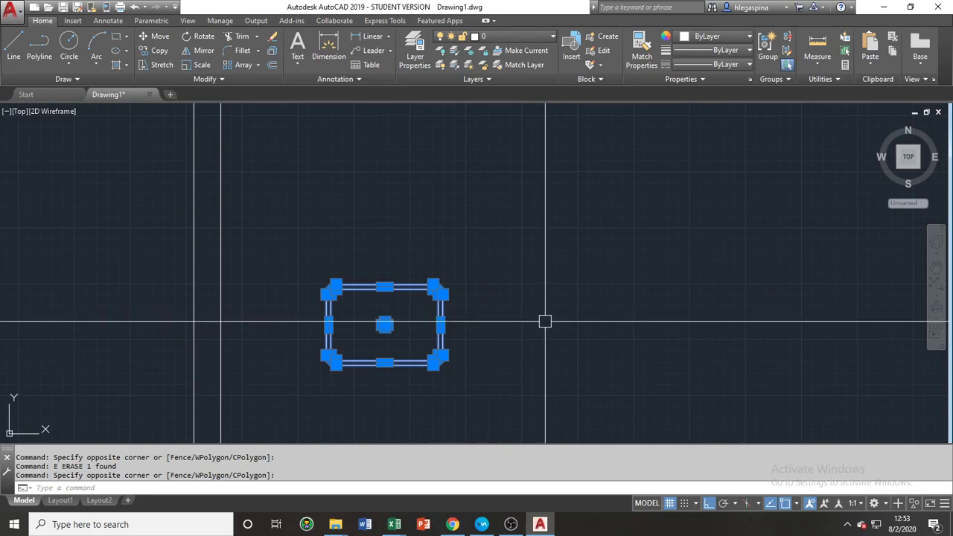
{"action": "middle_click_drag", "start_coordinate": [509, 330], "coordinate": [559, 355]}
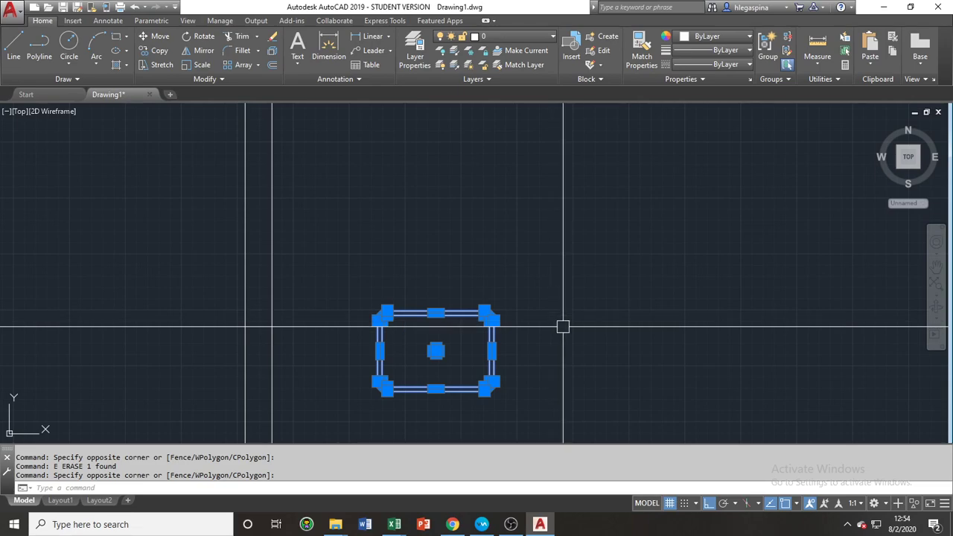
{"action": "scroll", "coordinate": [563, 327], "scroll_direction": "up", "scroll_amount": 4}
{"action": "scroll", "coordinate": [563, 326], "scroll_direction": "down", "scroll_amount": 4}
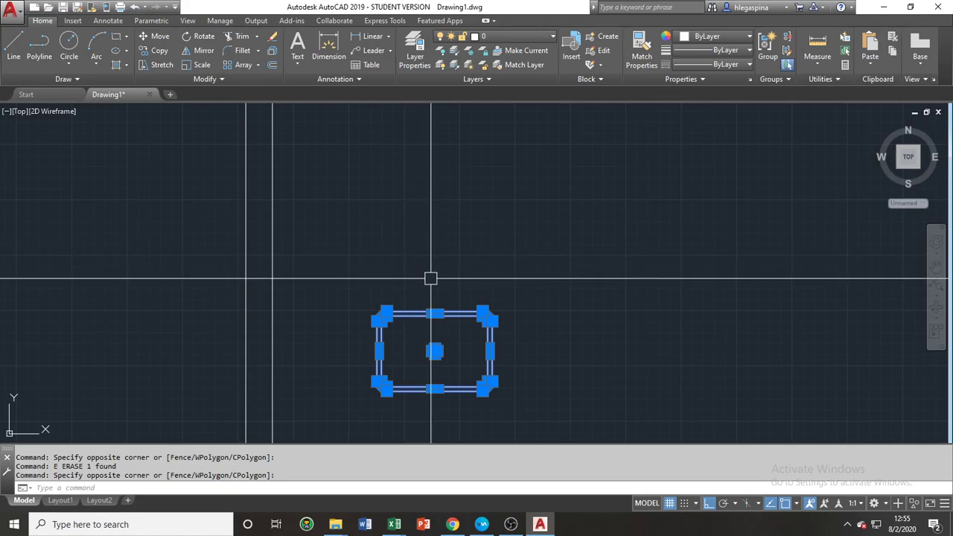
{"action": "type", "text": "B"}
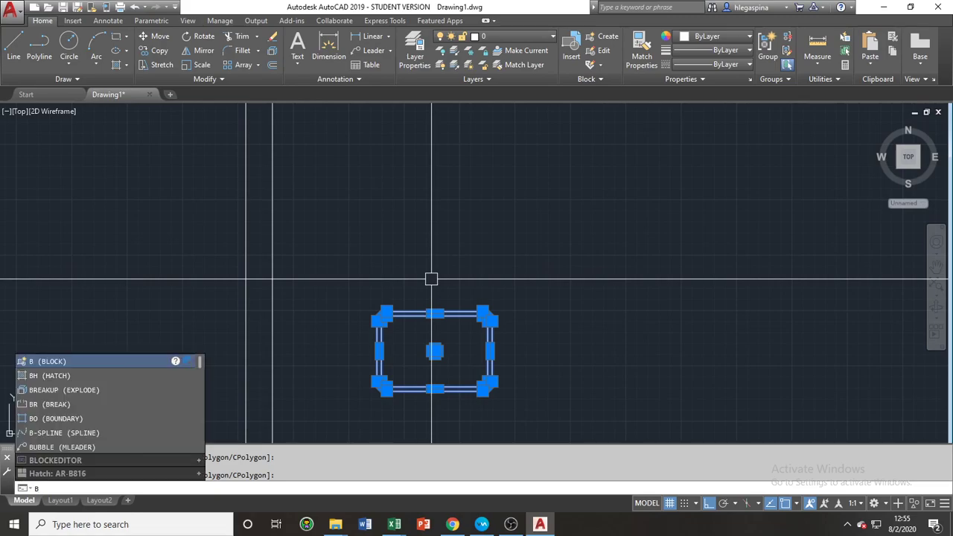
{"action": "key", "text": "Return"}
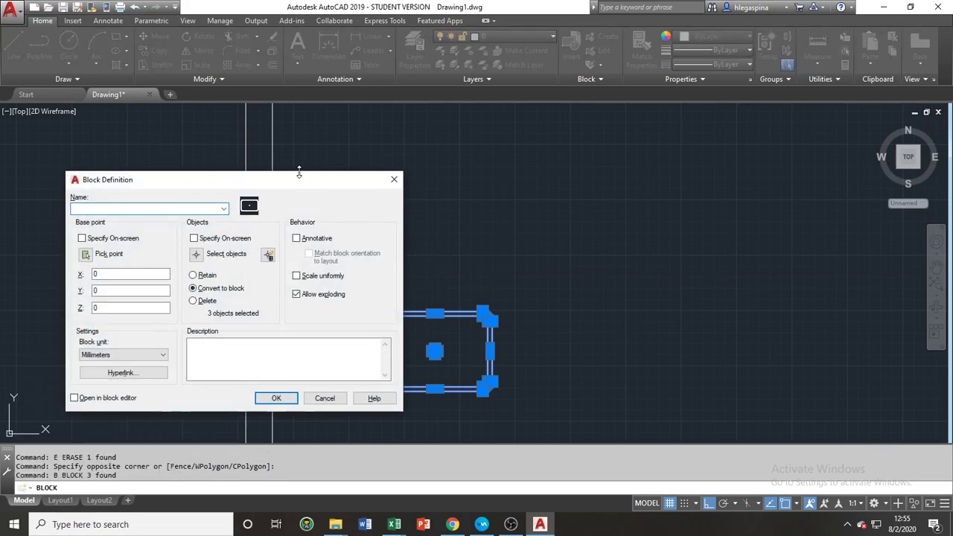
{"action": "left_click_drag", "start_coordinate": [301, 180], "coordinate": [748, 183]}
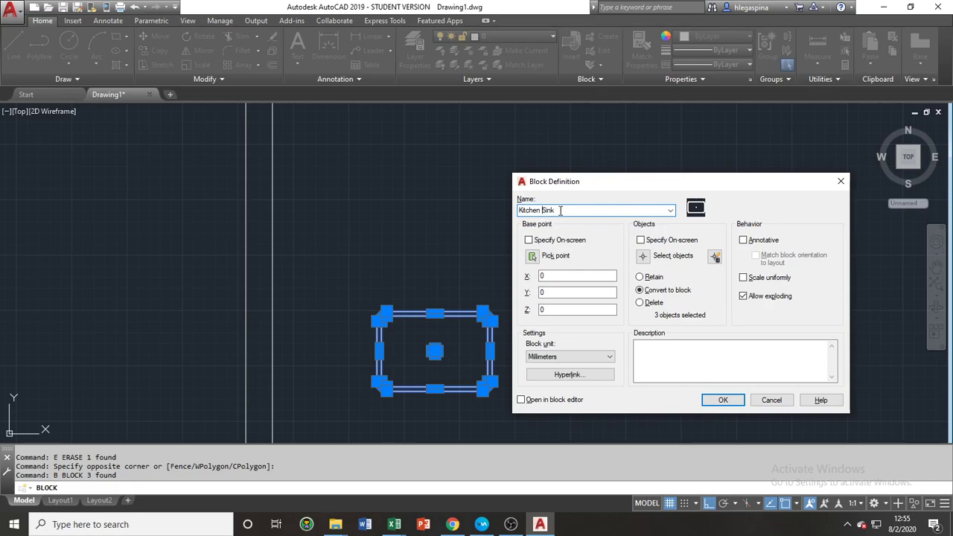
Set the block's base point at the midpoint of the outer rectangle's upper edge and create the block
{"action": "left_click", "coordinate": [534, 257]}
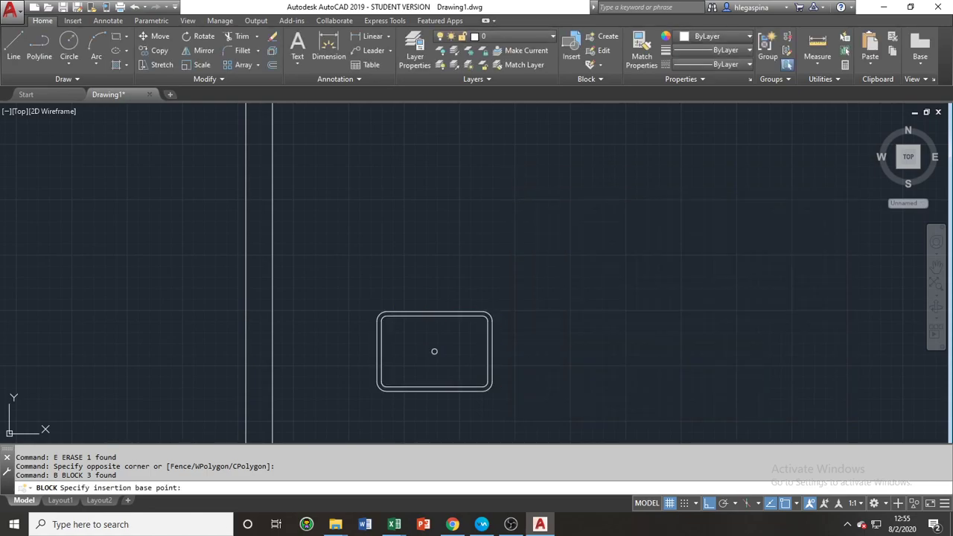
{"action": "left_click", "coordinate": [435, 313]}
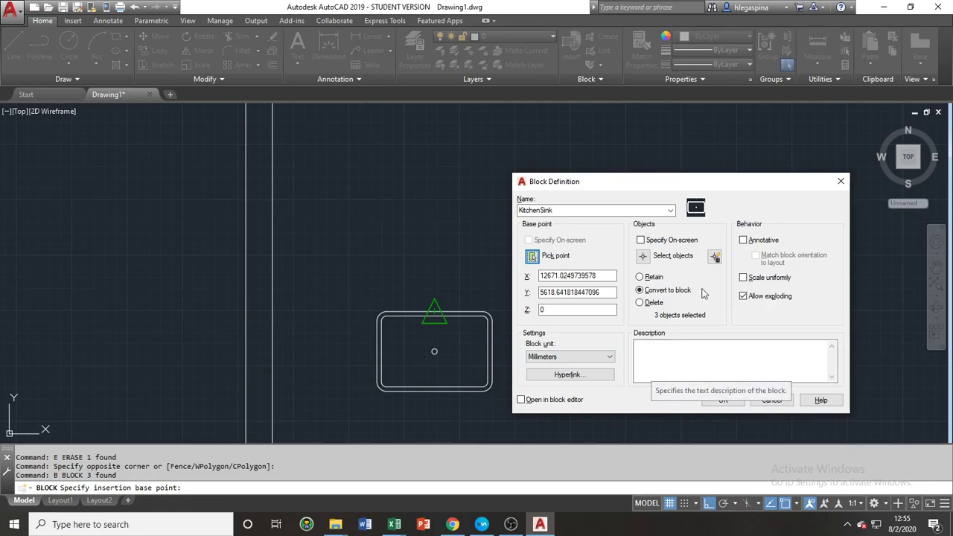
{"action": "left_click", "coordinate": [724, 400]}
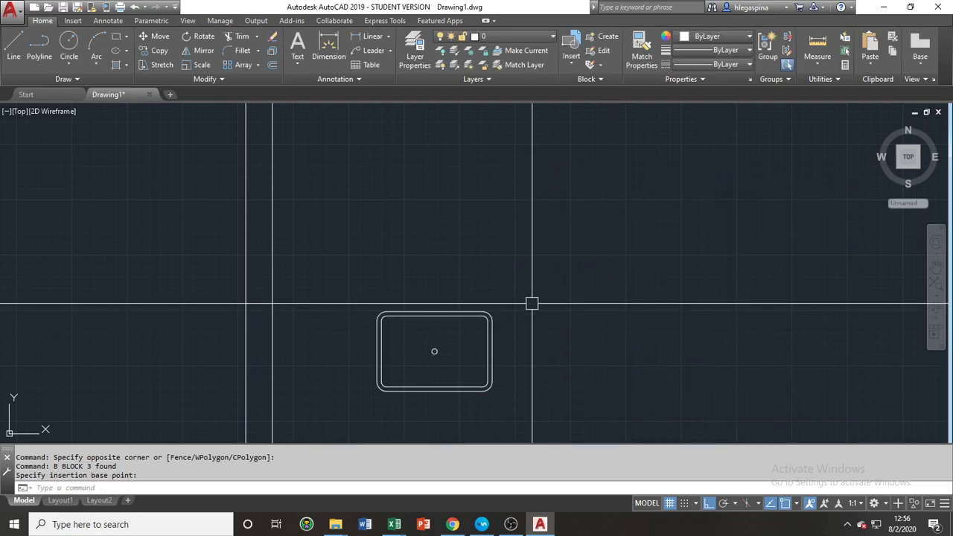
Select the sink block and examine how its shapes and base point grip behave as one object
{"action": "scroll", "coordinate": [484, 356], "scroll_direction": "up", "scroll_amount": 2}
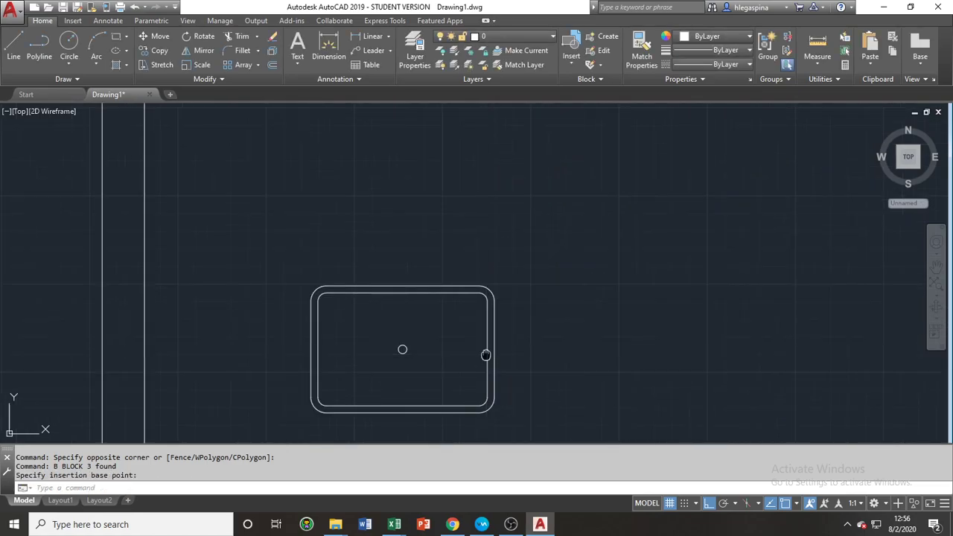
{"action": "left_click", "coordinate": [506, 340]}
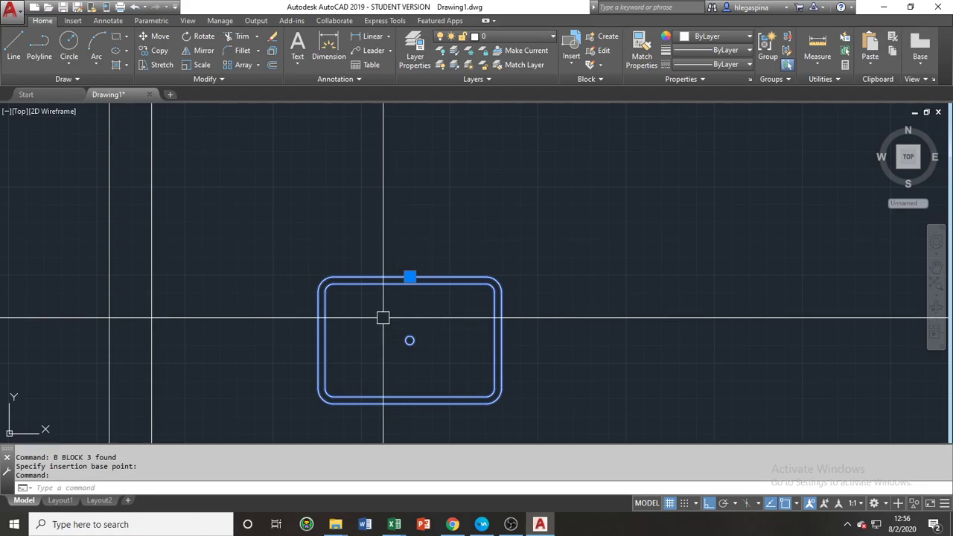
{"action": "scroll", "coordinate": [440, 328], "scroll_direction": "down", "scroll_amount": 1}
{"action": "scroll", "coordinate": [441, 328], "scroll_direction": "down", "scroll_amount": 2}
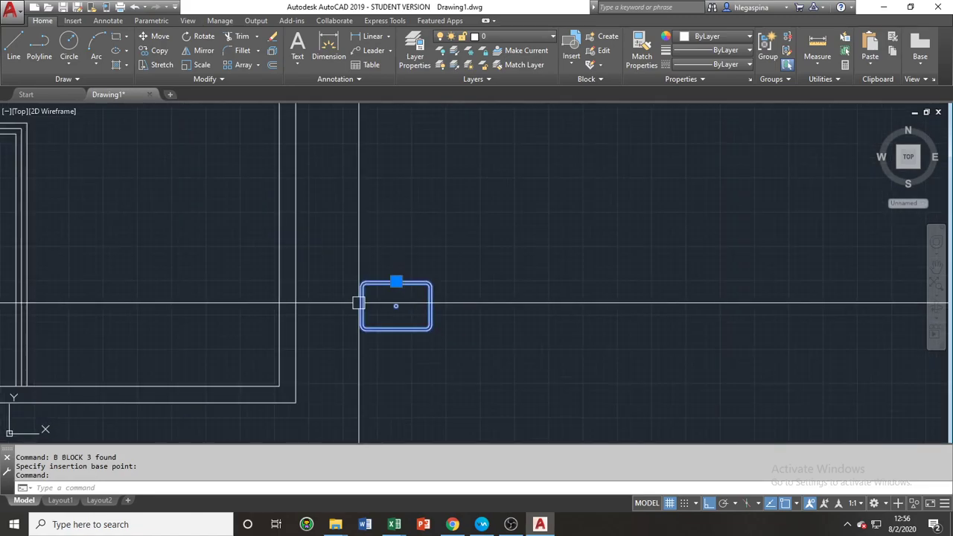
{"action": "scroll", "coordinate": [362, 304], "scroll_direction": "up", "scroll_amount": 4}
{"action": "middle_click_drag", "start_coordinate": [439, 345], "coordinate": [395, 334]}
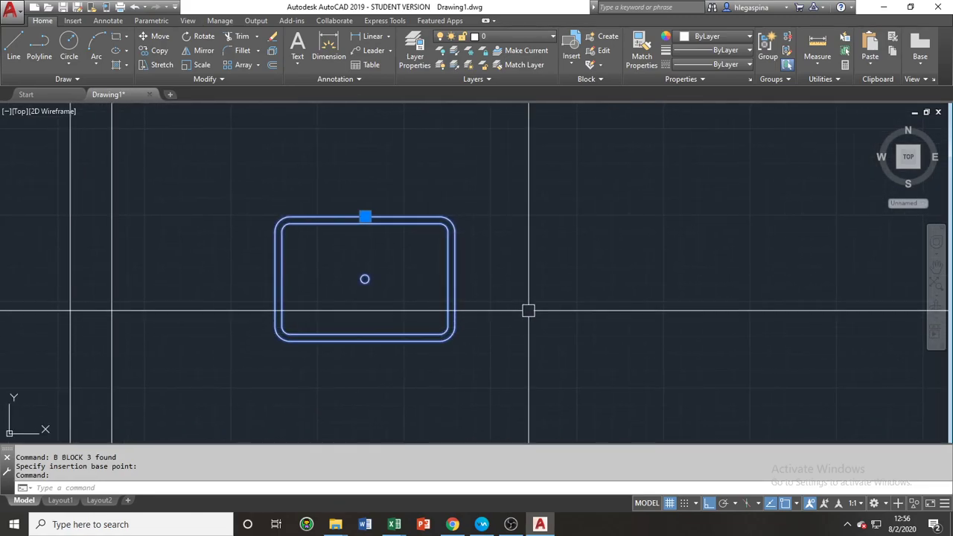
{"action": "scroll", "coordinate": [377, 239], "scroll_direction": "up", "scroll_amount": 4}
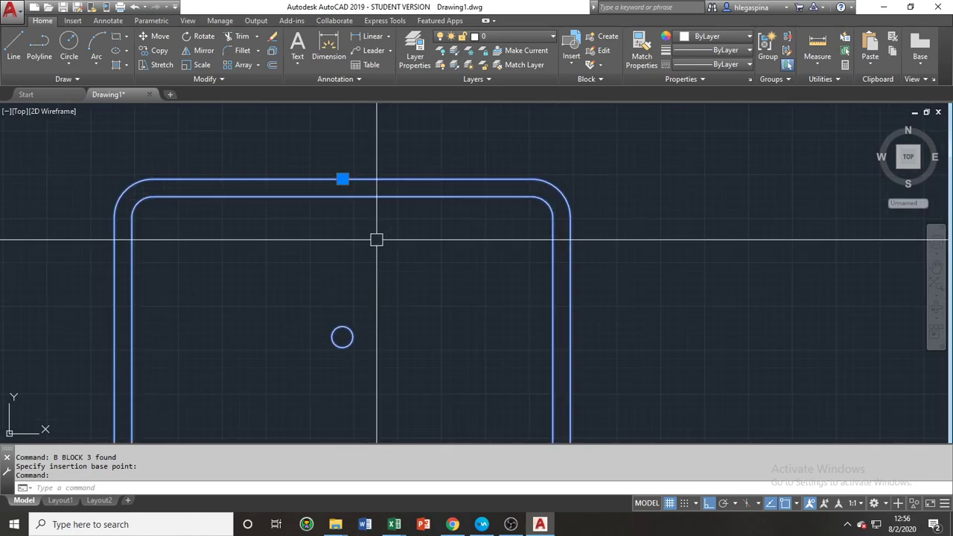
{"action": "scroll", "coordinate": [420, 206], "scroll_direction": "down", "scroll_amount": 2}
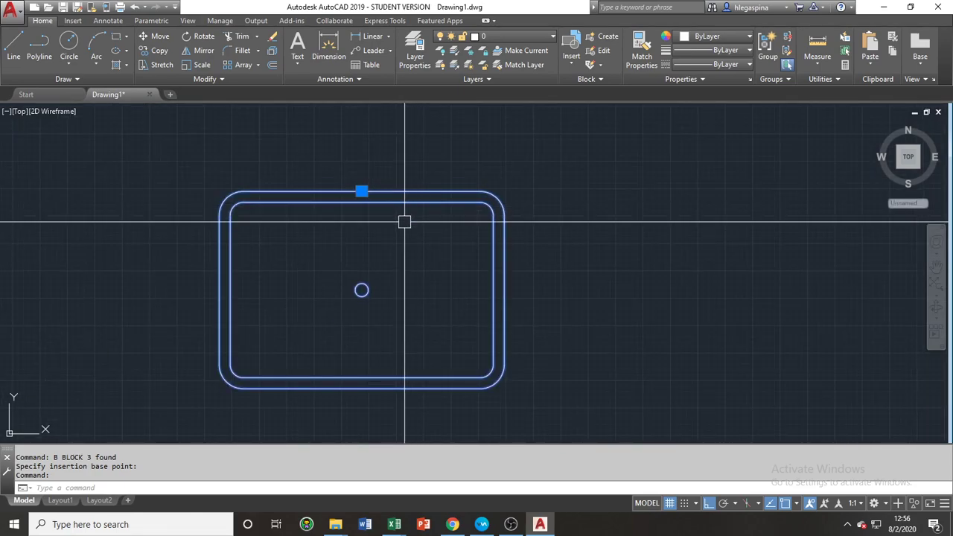
Open the KitchenSink block for editing and offset its drain circle outward by 10
{"action": "double_click", "coordinate": [493, 290]}
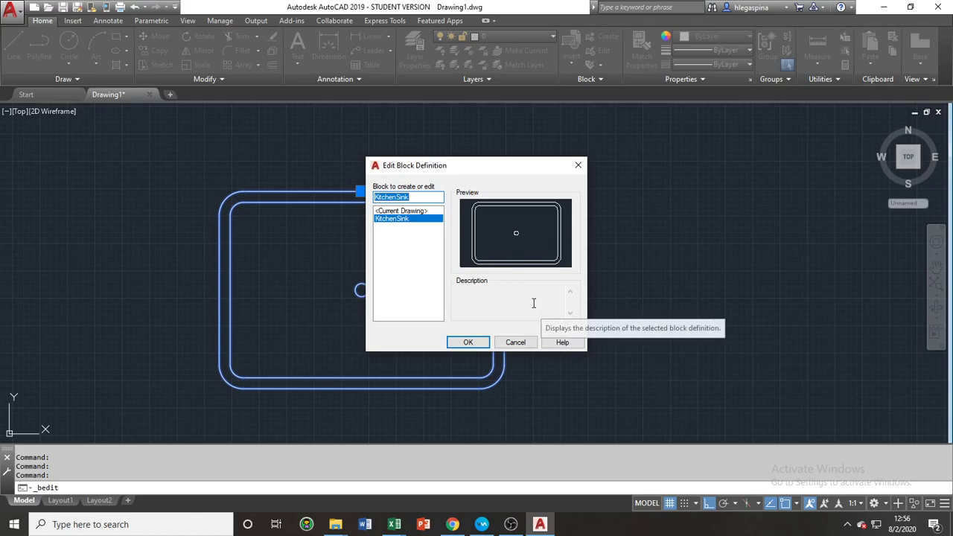
{"action": "left_click", "coordinate": [469, 343]}
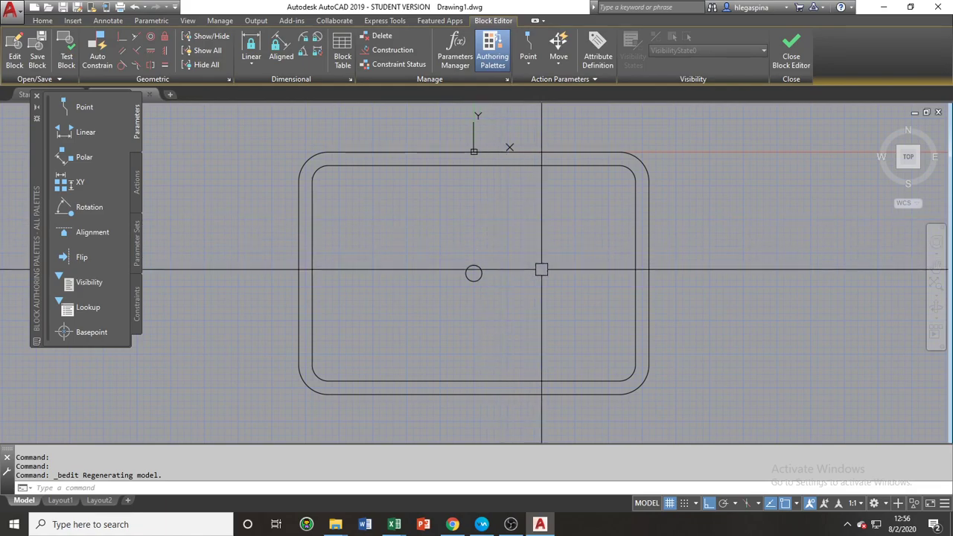
{"action": "left_click", "coordinate": [474, 273]}
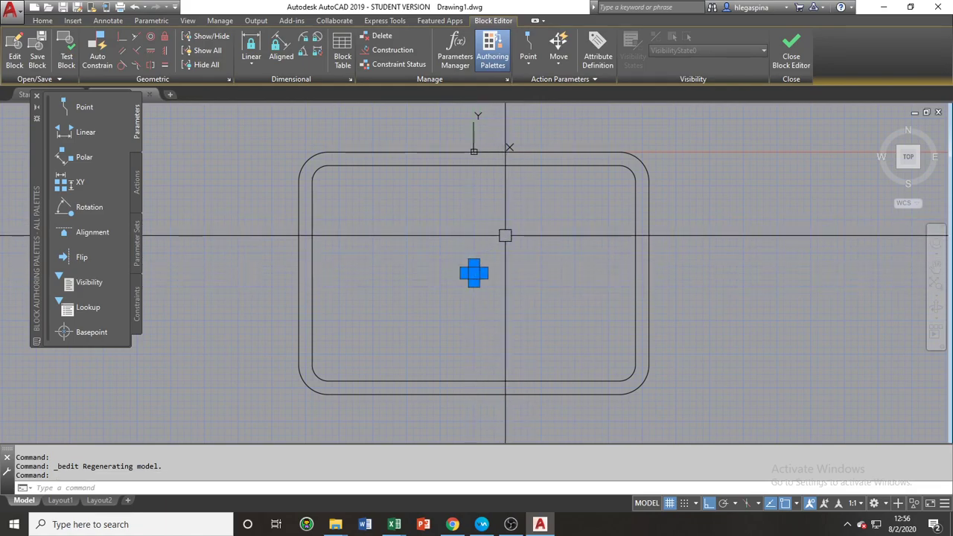
{"action": "type", "text": "O"}
{"action": "key", "text": "Return"}
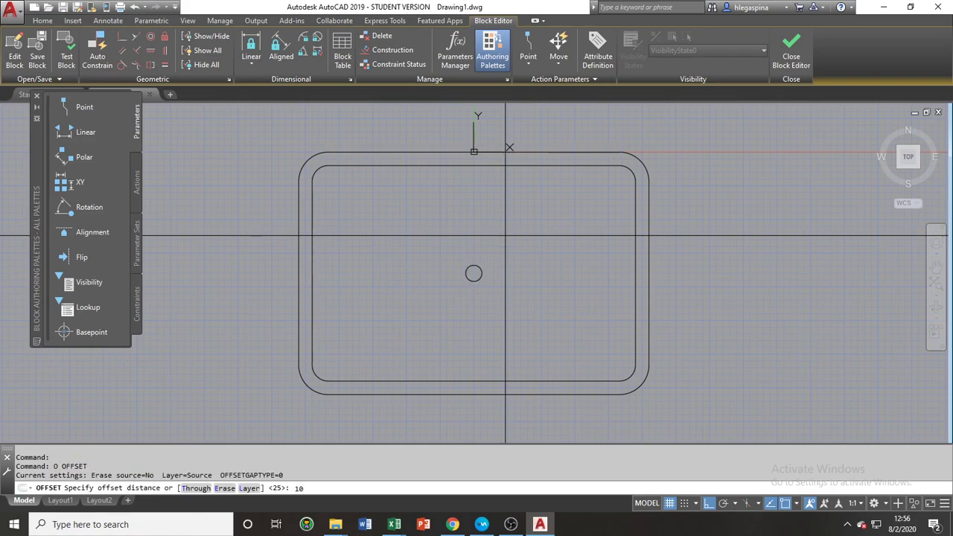
{"action": "type", "text": "10"}
{"action": "key", "text": "Return"}
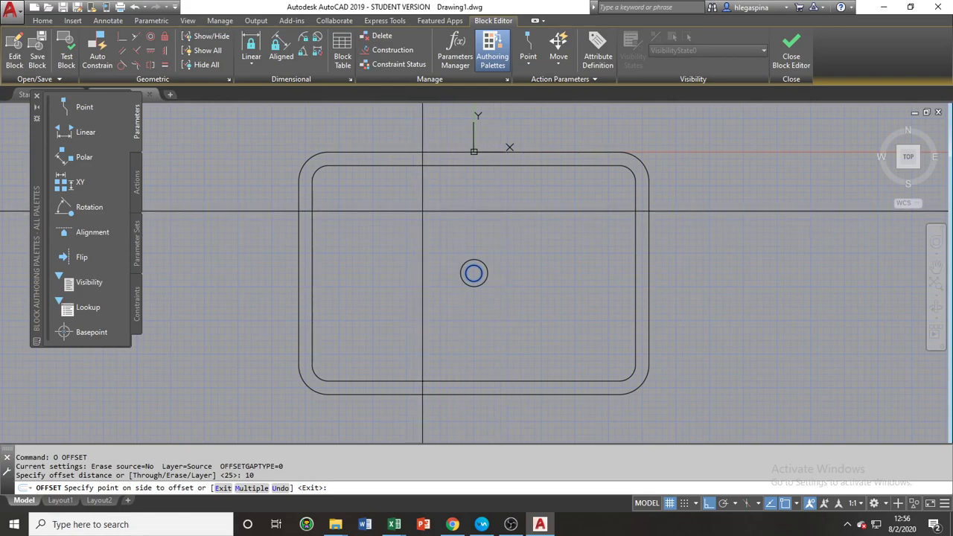
{"action": "left_click", "coordinate": [422, 212]}
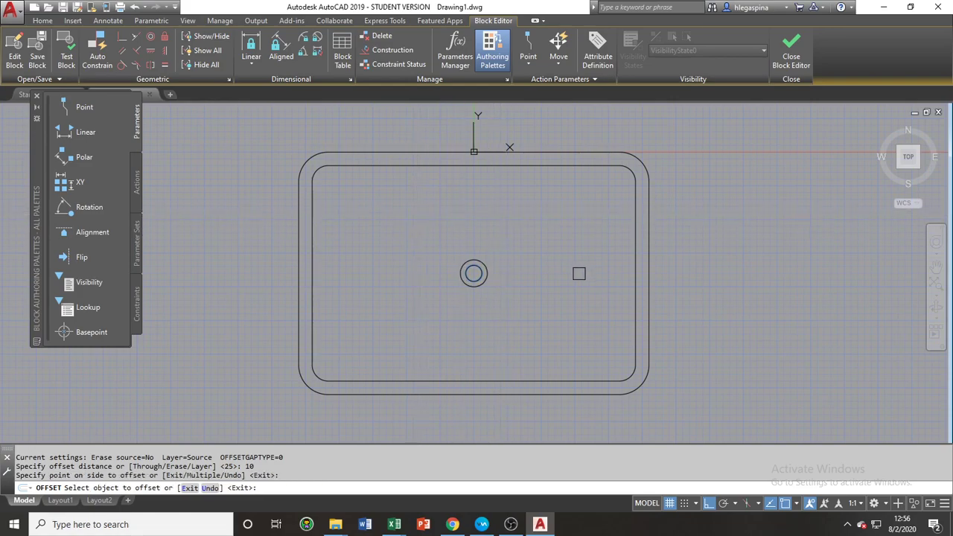
{"action": "key", "text": "Return"}
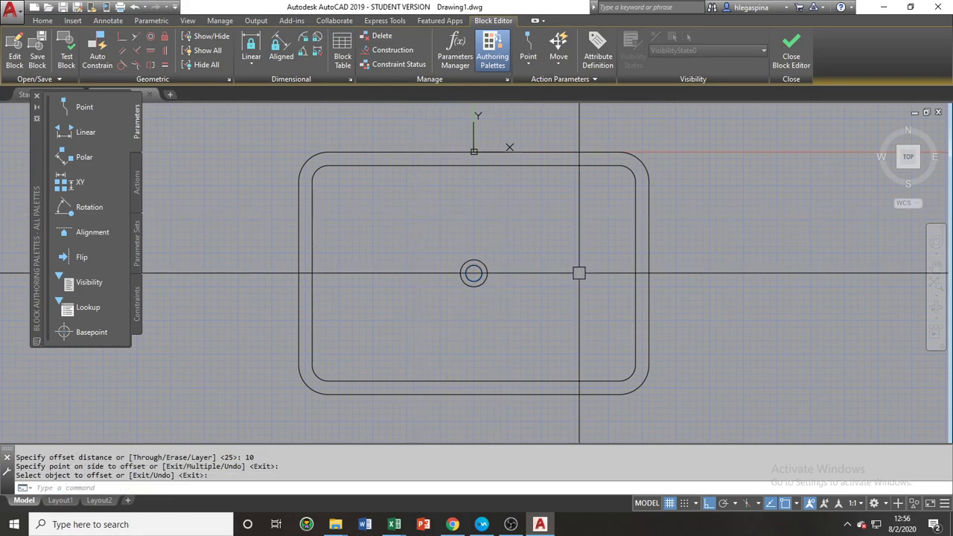
Close the block editor and save the changes to KitchenSink
{"action": "left_click", "coordinate": [785, 52]}
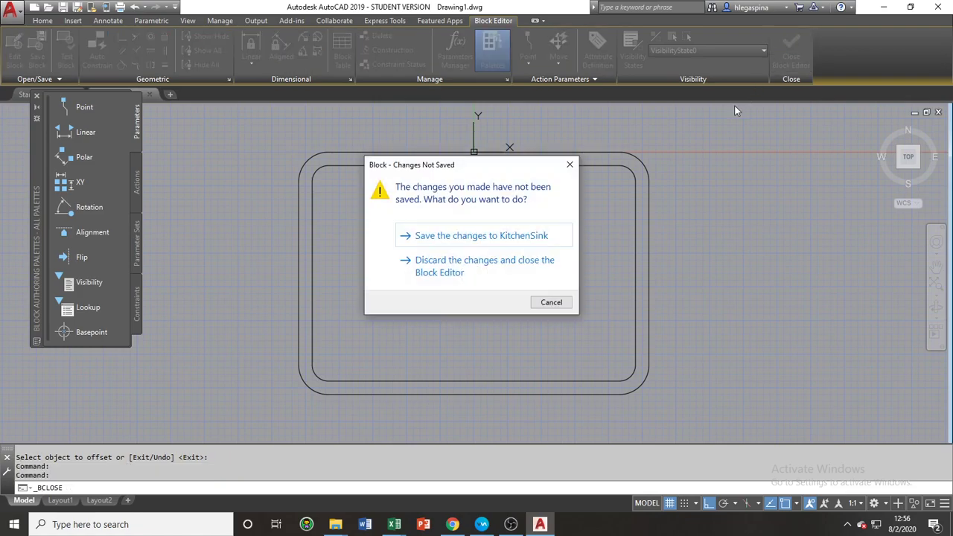
{"action": "left_click_drag", "start_coordinate": [511, 170], "coordinate": [682, 161]}
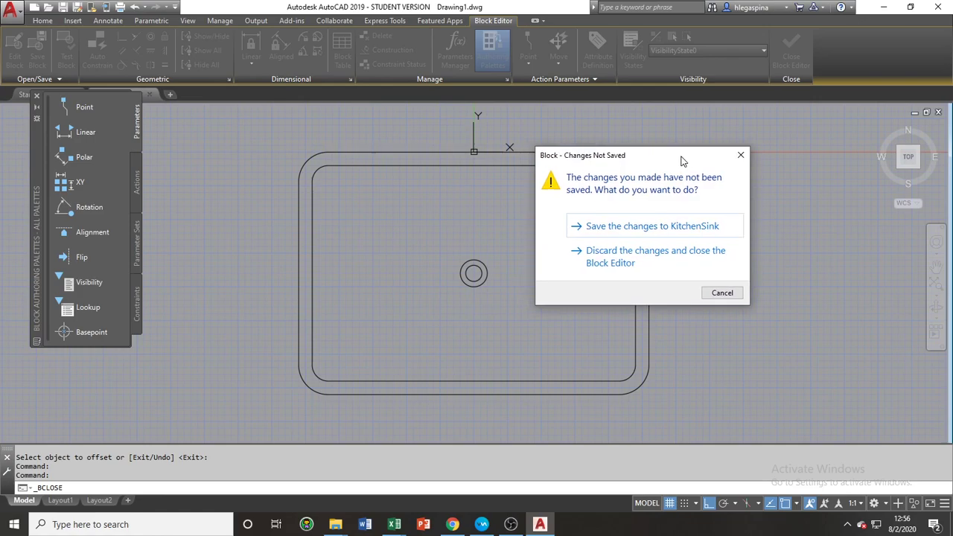
{"action": "left_click", "coordinate": [624, 237]}
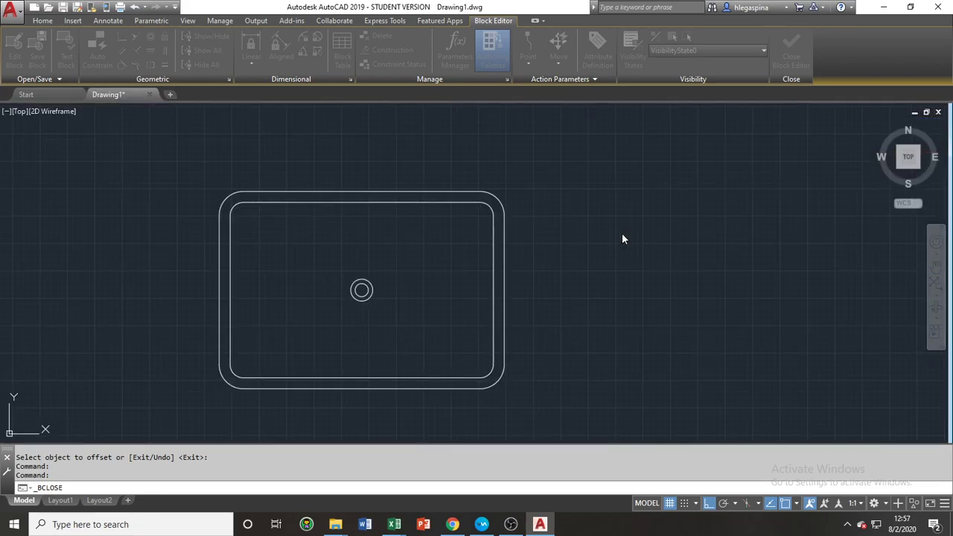
Examine the edited sink block's drain circles and its size beside the walled layout
{"action": "scroll", "coordinate": [368, 294], "scroll_direction": "up", "scroll_amount": 3}
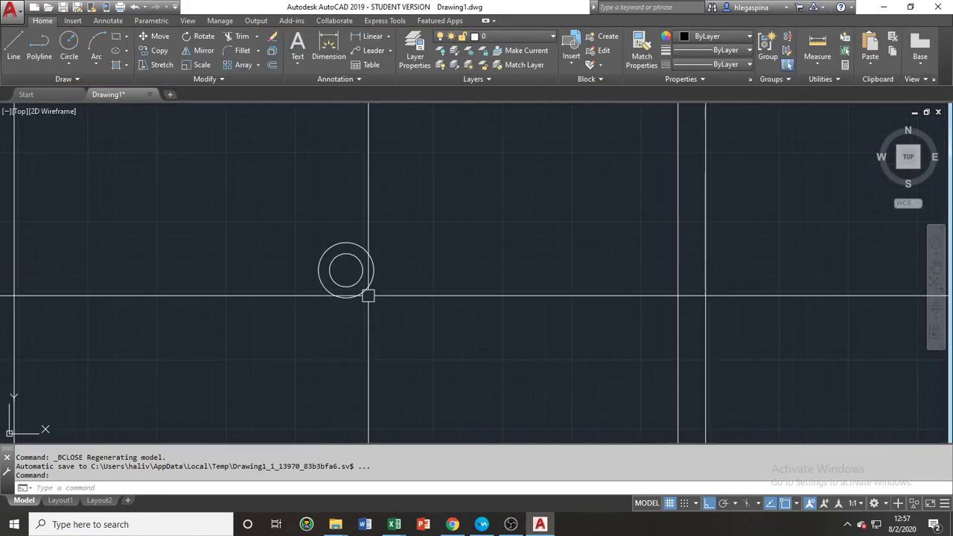
{"action": "scroll", "coordinate": [368, 286], "scroll_direction": "down", "scroll_amount": 1}
{"action": "scroll", "coordinate": [367, 286], "scroll_direction": "up", "scroll_amount": 1}
{"action": "scroll", "coordinate": [366, 273], "scroll_direction": "down", "scroll_amount": 7}
{"action": "scroll", "coordinate": [368, 262], "scroll_direction": "down", "scroll_amount": 5}
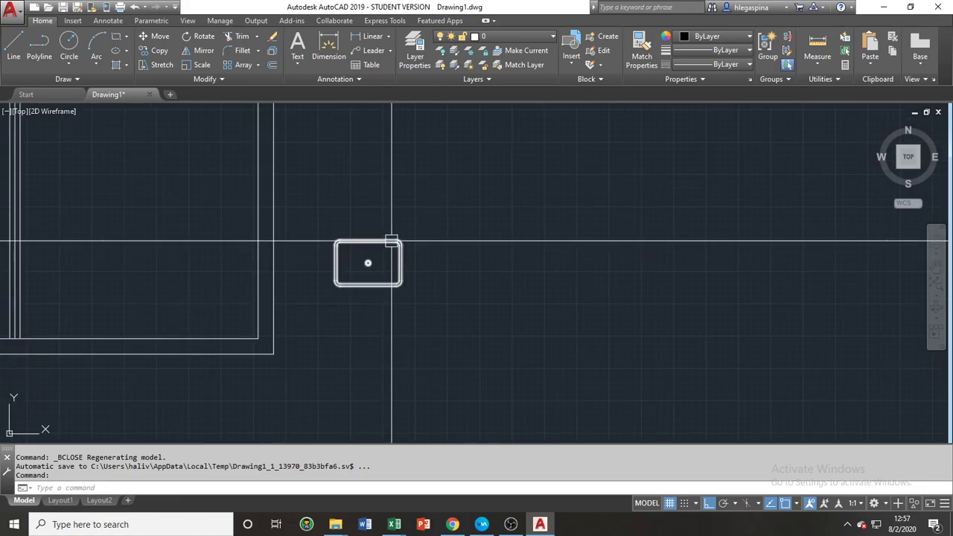
{"action": "middle_click_drag", "start_coordinate": [409, 206], "coordinate": [503, 264]}
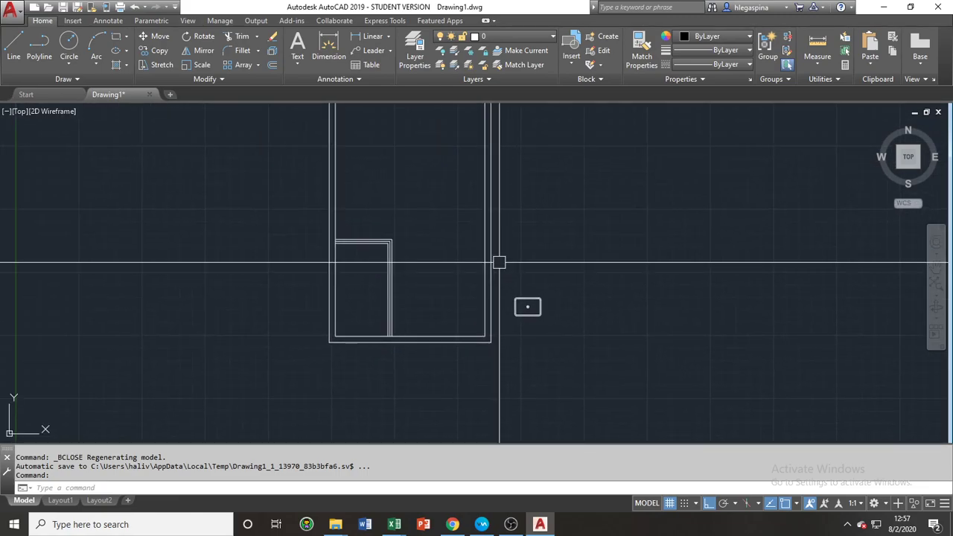
Trim the left wall's inner line between the two outer lines of the horizontal partition where they meet
{"action": "scroll", "coordinate": [379, 232], "scroll_direction": "up", "scroll_amount": 6}
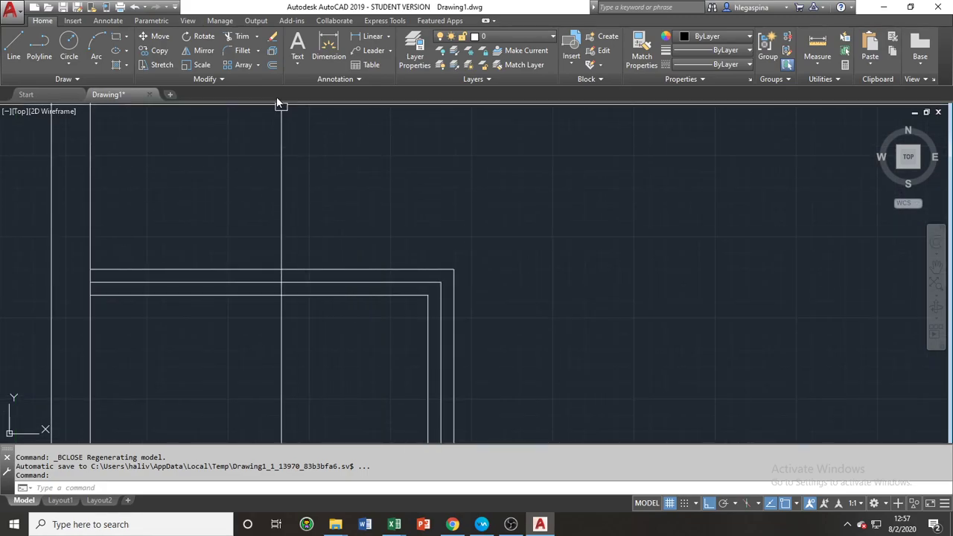
{"action": "middle_click_drag", "start_coordinate": [96, 283], "coordinate": [245, 268]}
{"action": "scroll", "coordinate": [236, 262], "scroll_direction": "up", "scroll_amount": 3}
{"action": "type", "text": "tr"}
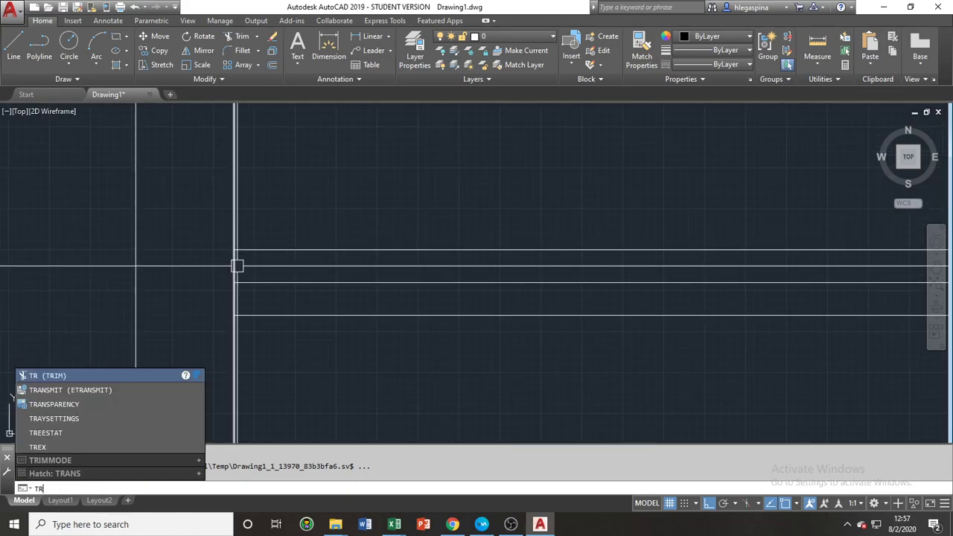
{"action": "key", "text": "Return"}
{"action": "key", "text": "Return"}
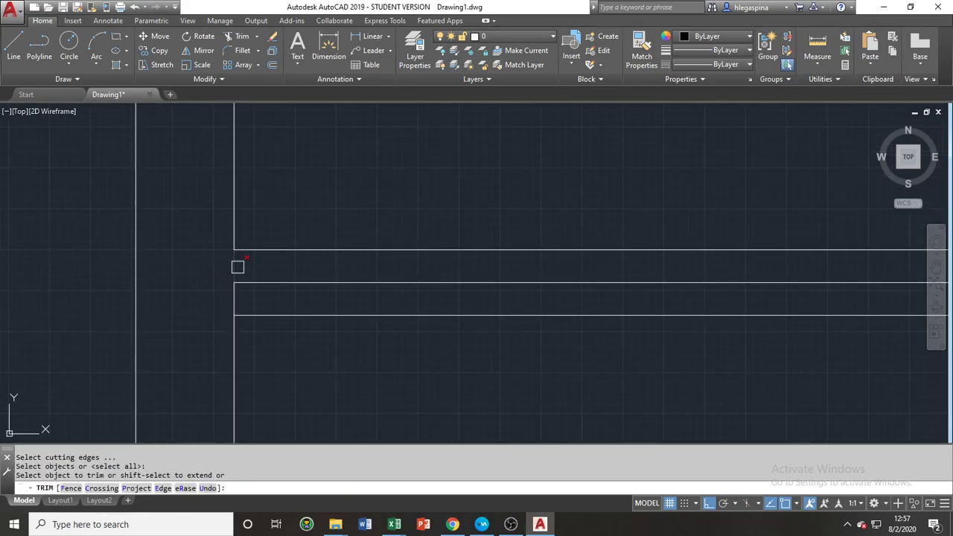
{"action": "key", "text": "Return"}
{"action": "key", "text": "Return"}
{"action": "left_click", "coordinate": [273, 251]}
{"action": "left_click", "coordinate": [277, 318]}
{"action": "key", "text": "Return"}
{"action": "left_click", "coordinate": [236, 302]}
{"action": "key", "text": "Return"}
{"action": "scroll", "coordinate": [242, 279], "scroll_direction": "down", "scroll_amount": 6}
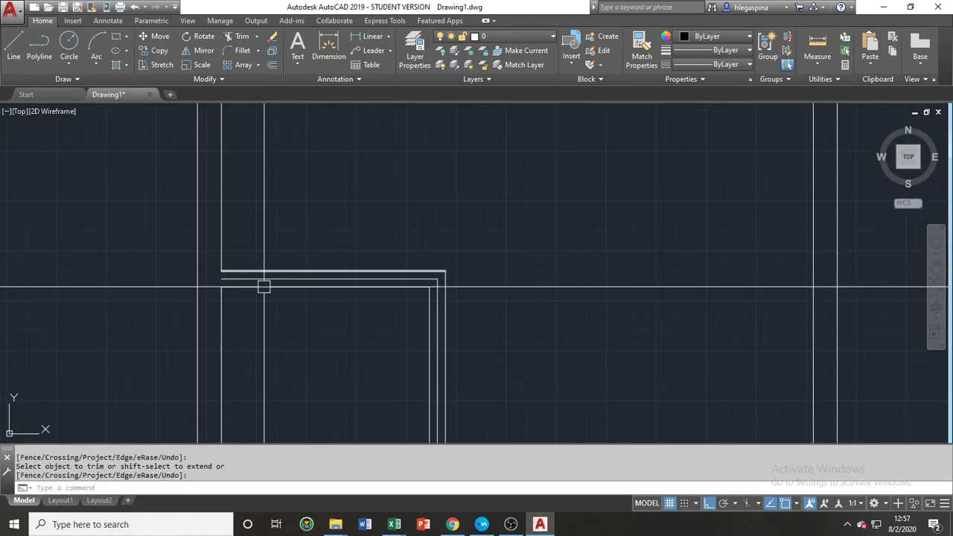
Trim the bottom wall's inner line between the two outer lines of the vertical partition, using those lines as cutting edges
{"action": "middle_click_drag", "start_coordinate": [345, 313], "coordinate": [258, 110]}
{"action": "key", "text": "Return"}
{"action": "scroll", "coordinate": [266, 307], "scroll_direction": "up", "scroll_amount": 3}
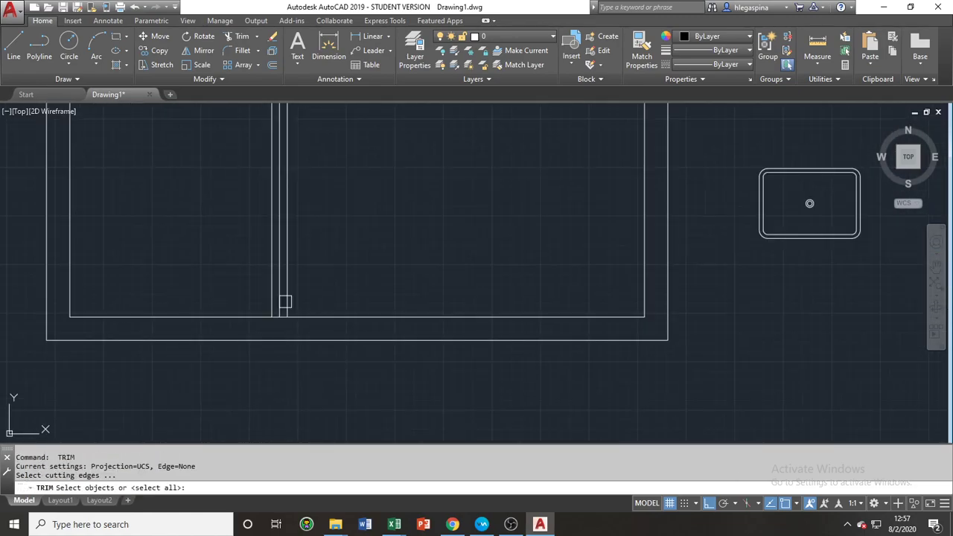
{"action": "scroll", "coordinate": [271, 302], "scroll_direction": "up", "scroll_amount": 3}
{"action": "left_click", "coordinate": [269, 300]}
{"action": "left_click", "coordinate": [306, 309]}
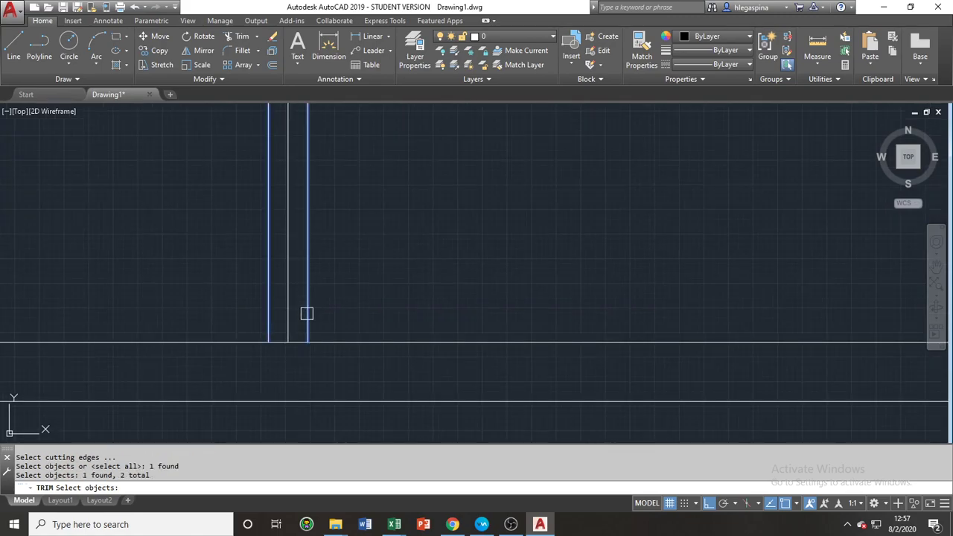
{"action": "key", "text": "Return"}
{"action": "left_click", "coordinate": [298, 334]}
{"action": "left_click", "coordinate": [298, 340]}
{"action": "key", "text": "Return"}
Inspect the trimmed partition junctions and the overall room layout with the sink beside it
{"action": "scroll", "coordinate": [410, 229], "scroll_direction": "down", "scroll_amount": 3}
{"action": "scroll", "coordinate": [421, 212], "scroll_direction": "up", "scroll_amount": 3}
{"action": "middle_click_drag", "start_coordinate": [410, 191], "coordinate": [399, 250]}
{"action": "scroll", "coordinate": [396, 252], "scroll_direction": "down", "scroll_amount": 3}
{"action": "scroll", "coordinate": [384, 258], "scroll_direction": "up", "scroll_amount": 5}
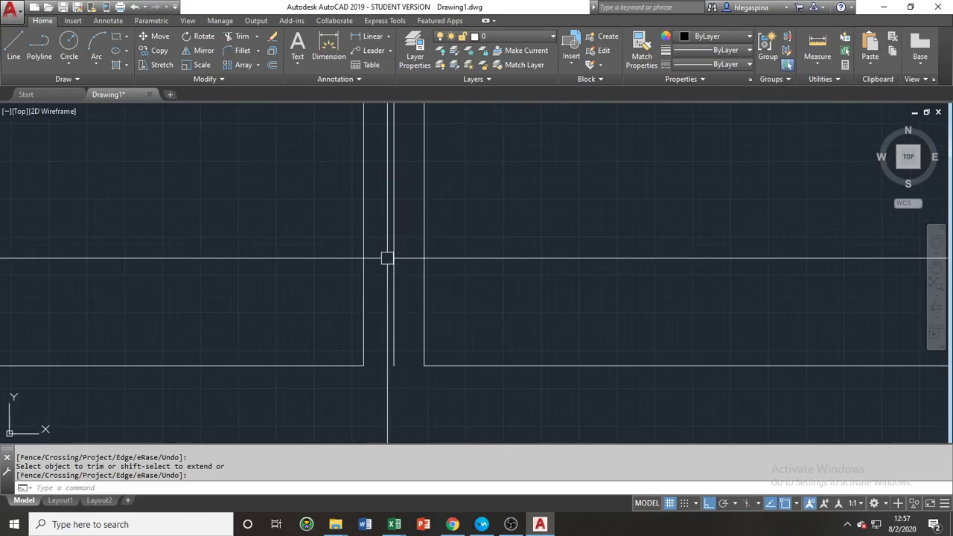
{"action": "scroll", "coordinate": [410, 234], "scroll_direction": "down", "scroll_amount": 2}
{"action": "middle_click_drag", "start_coordinate": [447, 202], "coordinate": [407, 296]}
{"action": "middle_click_drag", "start_coordinate": [440, 246], "coordinate": [370, 301]}
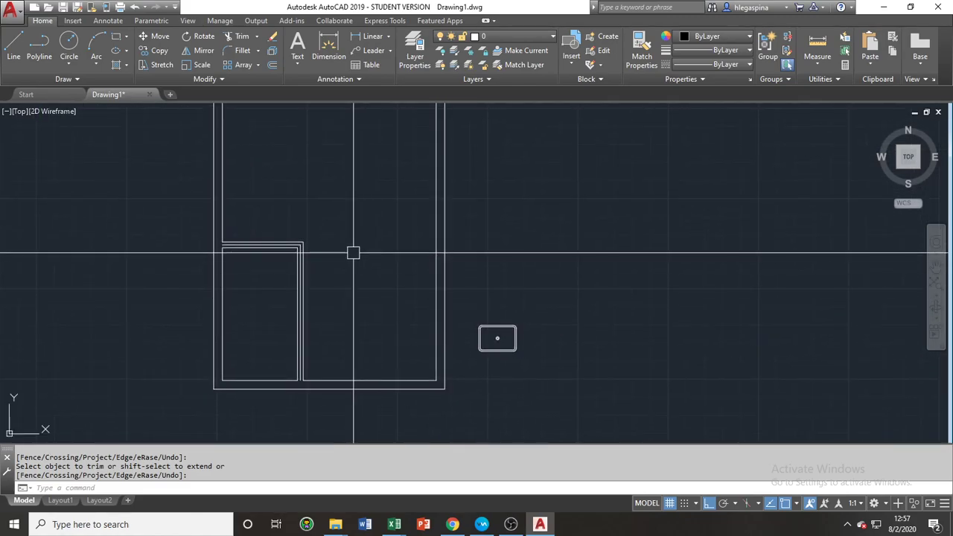
Draw a vertical line across the bottom wall's thickness, aligned with the right face of the interior partition
{"action": "scroll", "coordinate": [342, 230], "scroll_direction": "down", "scroll_amount": 2}
{"action": "mouse_move", "coordinate": [332, 236]}
{"action": "middle_mouse_down"}
{"action": "mouse_move", "coordinate": [315, 268]}
{"action": "mouse_move", "coordinate": [325, 338]}
{"action": "middle_mouse_up"}
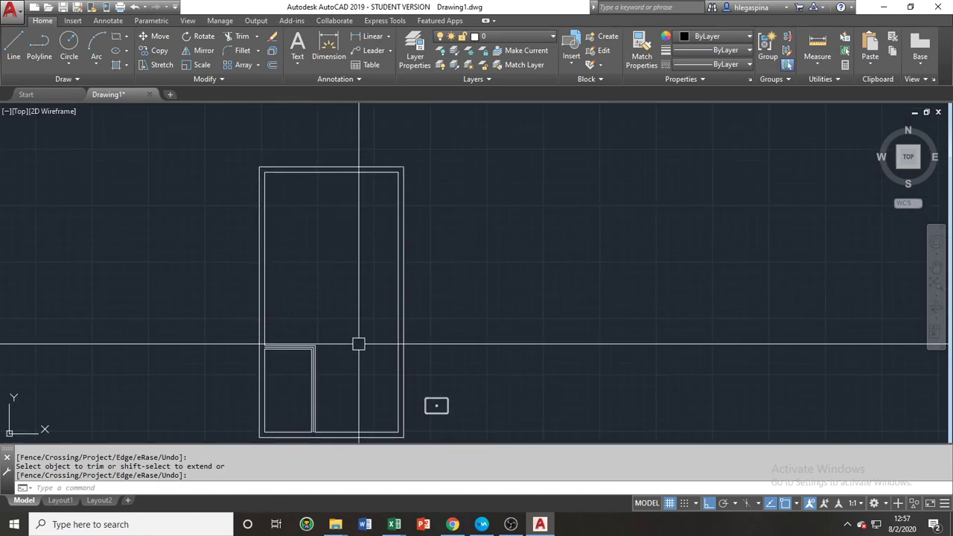
{"action": "middle_click_drag", "start_coordinate": [367, 362], "coordinate": [353, 335]}
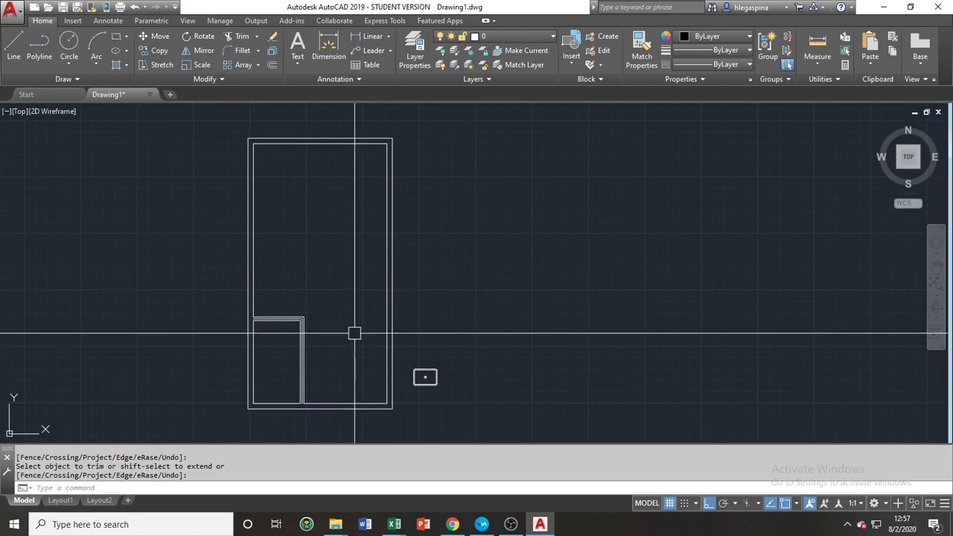
{"action": "scroll", "coordinate": [370, 430], "scroll_direction": "up", "scroll_amount": 2}
{"action": "scroll", "coordinate": [407, 365], "scroll_direction": "up", "scroll_amount": 1}
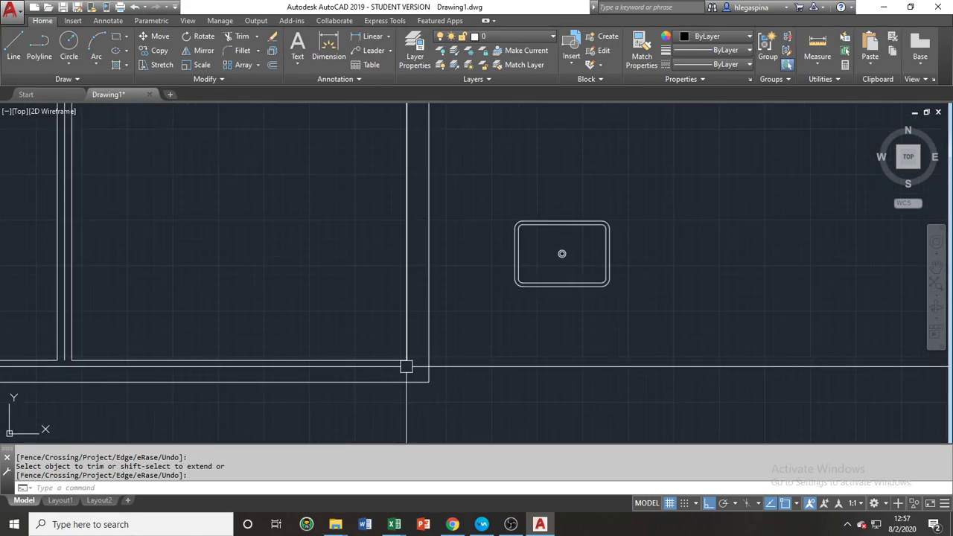
{"action": "mouse_move", "coordinate": [263, 341]}
{"action": "middle_mouse_down"}
{"action": "mouse_move", "coordinate": [336, 350]}
{"action": "mouse_move", "coordinate": [611, 325]}
{"action": "middle_mouse_up"}
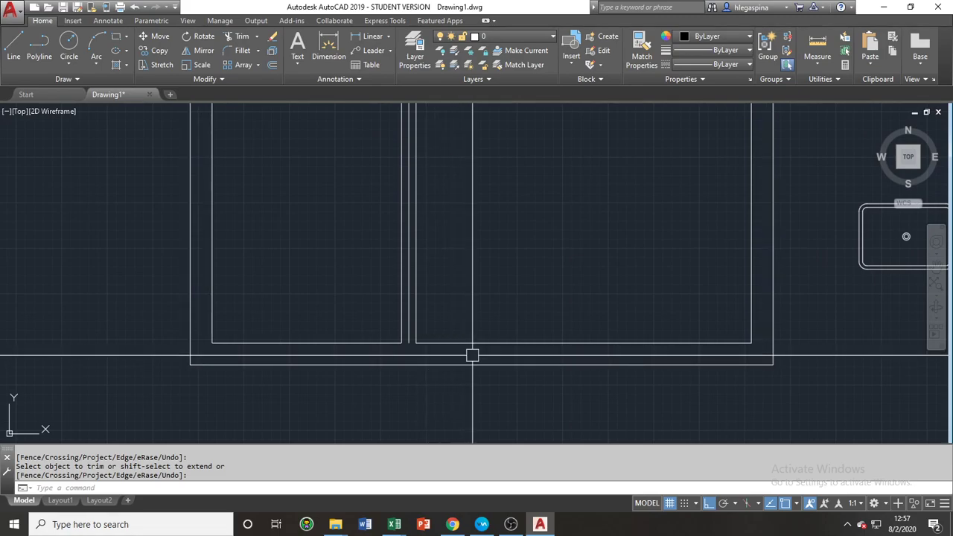
{"action": "middle_click_drag", "start_coordinate": [494, 302], "coordinate": [460, 309]}
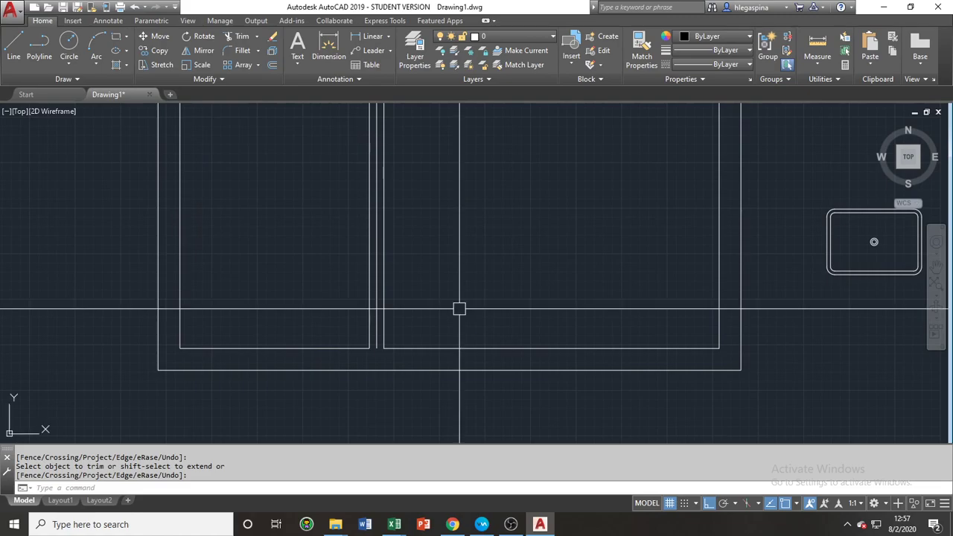
{"action": "type", "text": "l"}
{"action": "key", "text": "Return"}
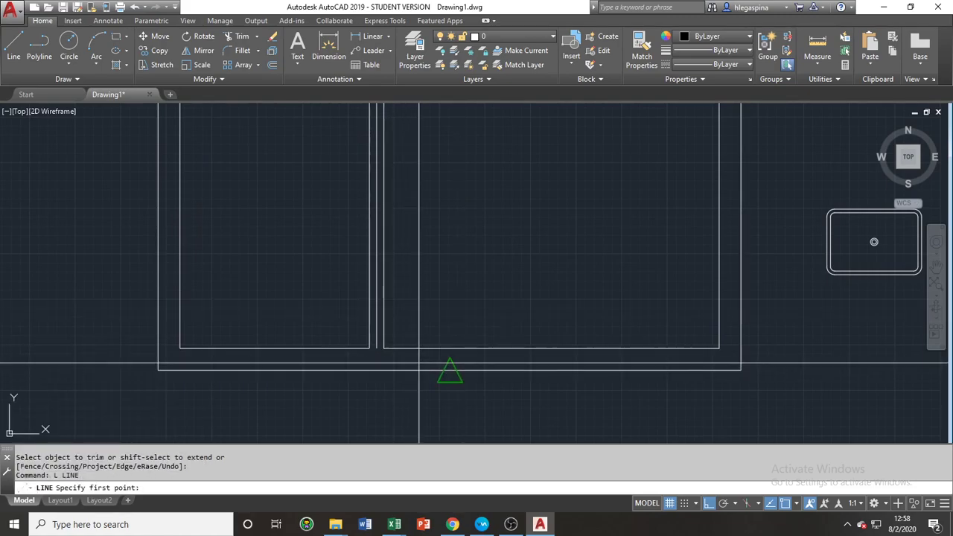
{"action": "left_click", "coordinate": [384, 370]}
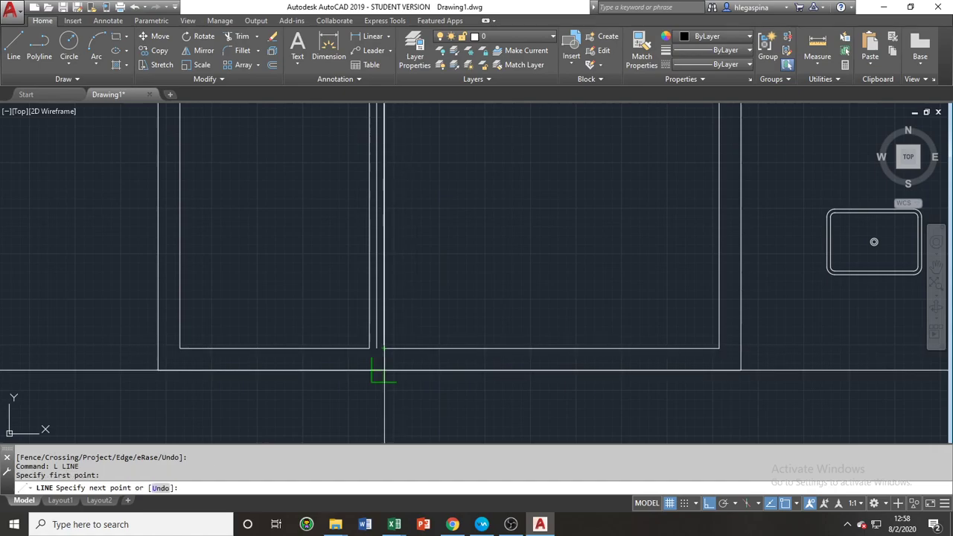
{"action": "scroll", "coordinate": [384, 369], "scroll_direction": "up", "scroll_amount": 5}
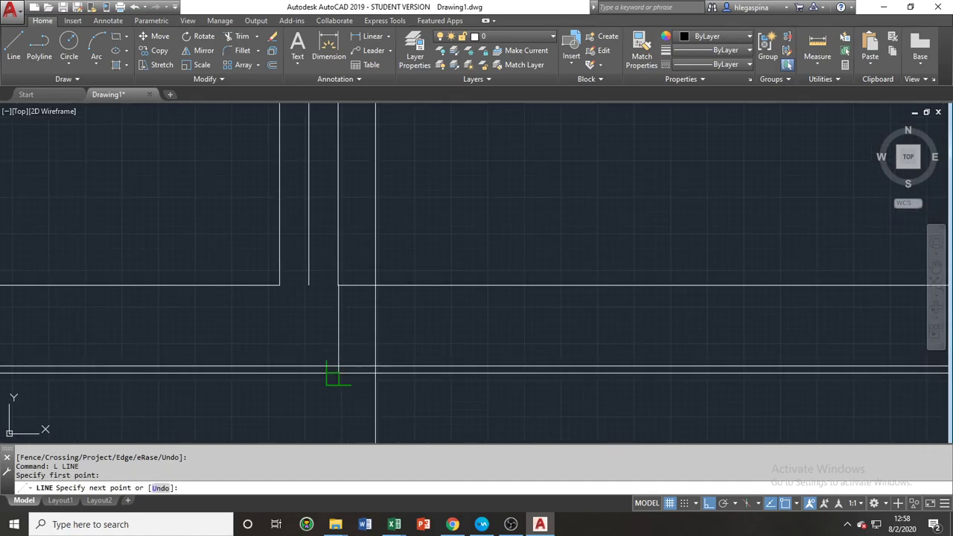
{"action": "left_click", "coordinate": [339, 373]}
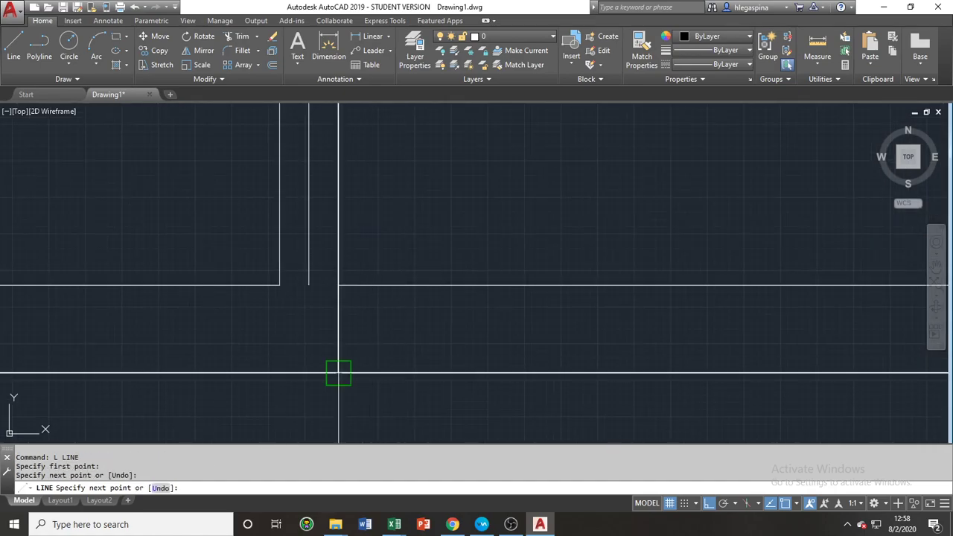
{"action": "key", "text": "Return"}
Move the short line across the bottom wall 200 units to the right, away from the partition
{"action": "left_click", "coordinate": [399, 319]}
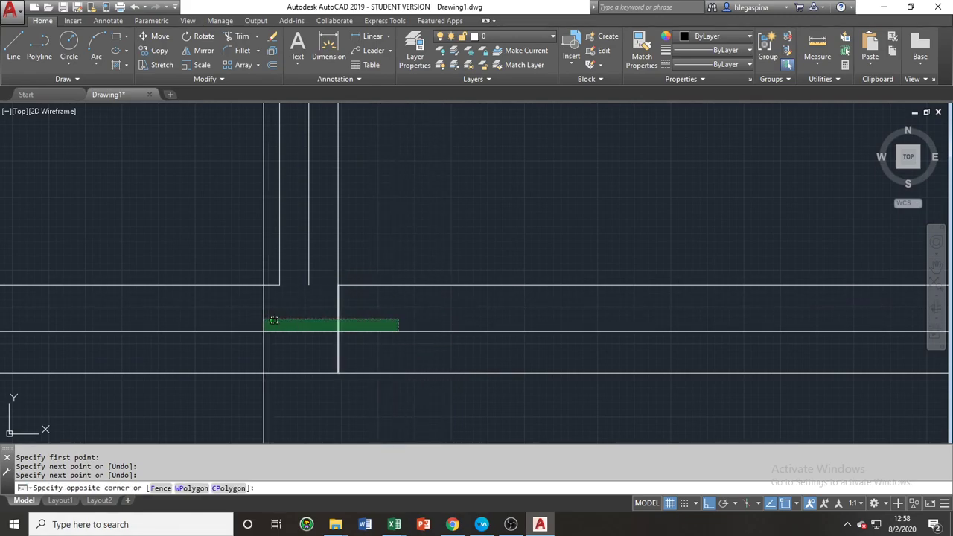
{"action": "left_click", "coordinate": [274, 321]}
{"action": "scroll", "coordinate": [271, 330], "scroll_direction": "down", "scroll_amount": 2}
{"action": "middle_click_drag", "start_coordinate": [411, 322], "coordinate": [298, 351]}
{"action": "scroll", "coordinate": [297, 351], "scroll_direction": "down", "scroll_amount": 4}
{"action": "middle_click_drag", "start_coordinate": [396, 343], "coordinate": [342, 343]}
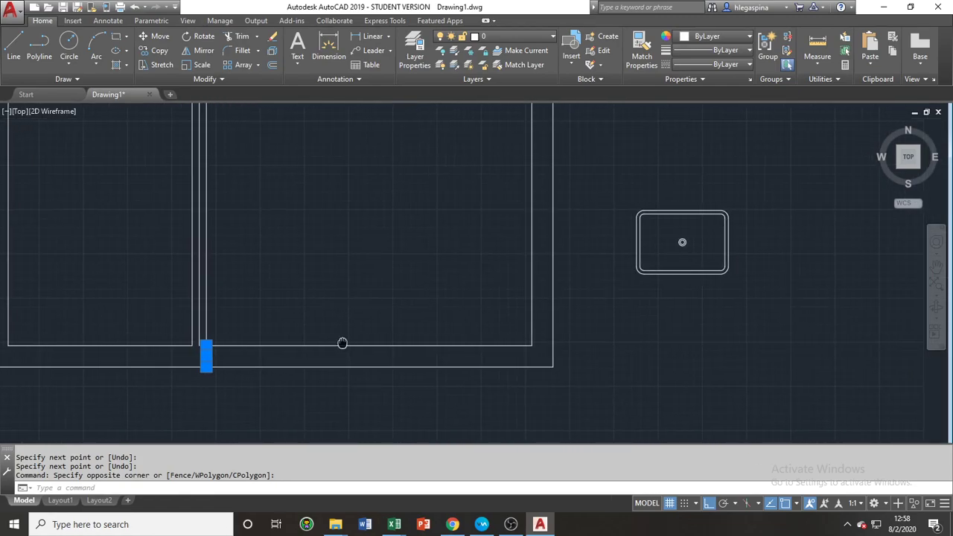
{"action": "middle_click_drag", "start_coordinate": [279, 392], "coordinate": [293, 402]}
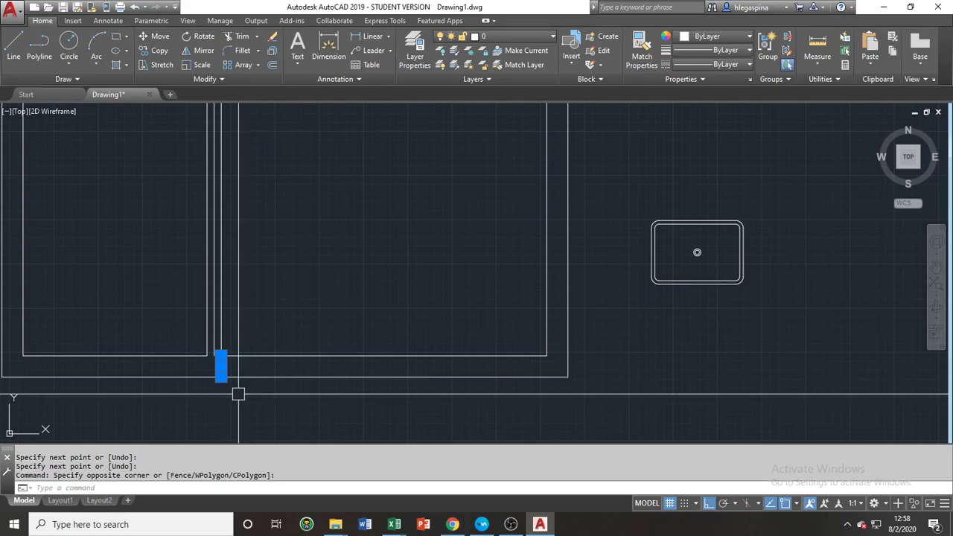
{"action": "scroll", "coordinate": [241, 393], "scroll_direction": "up", "scroll_amount": 3}
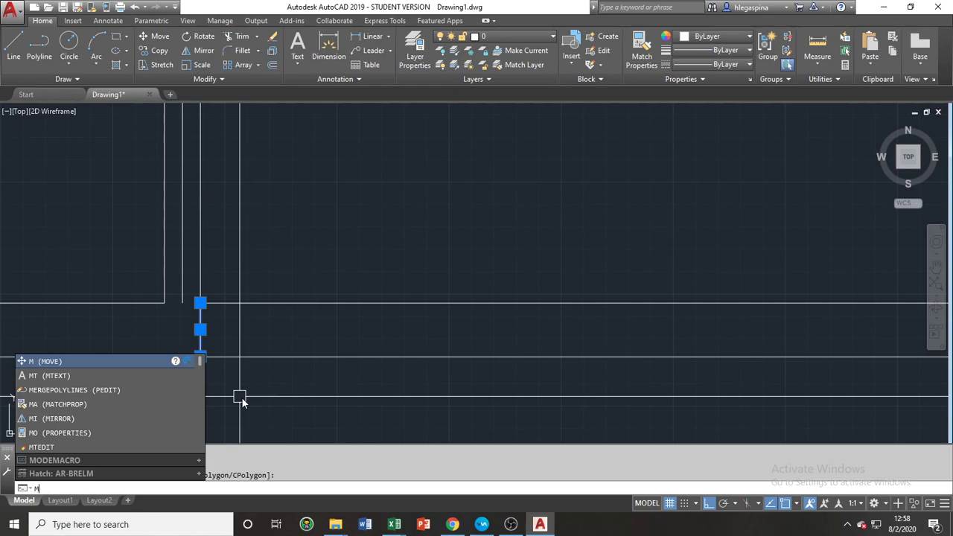
{"action": "key", "text": "Return"}
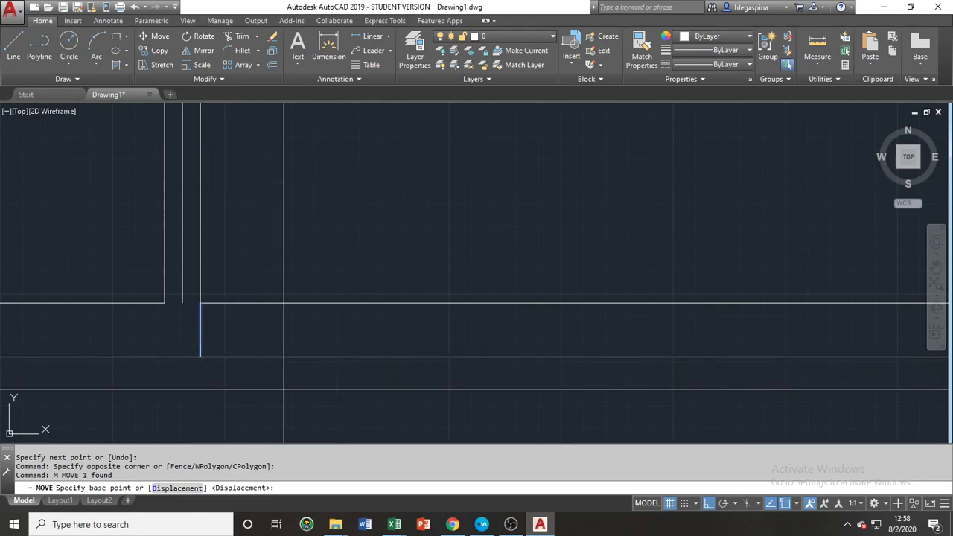
{"action": "middle_click_drag", "start_coordinate": [385, 241], "coordinate": [289, 257]}
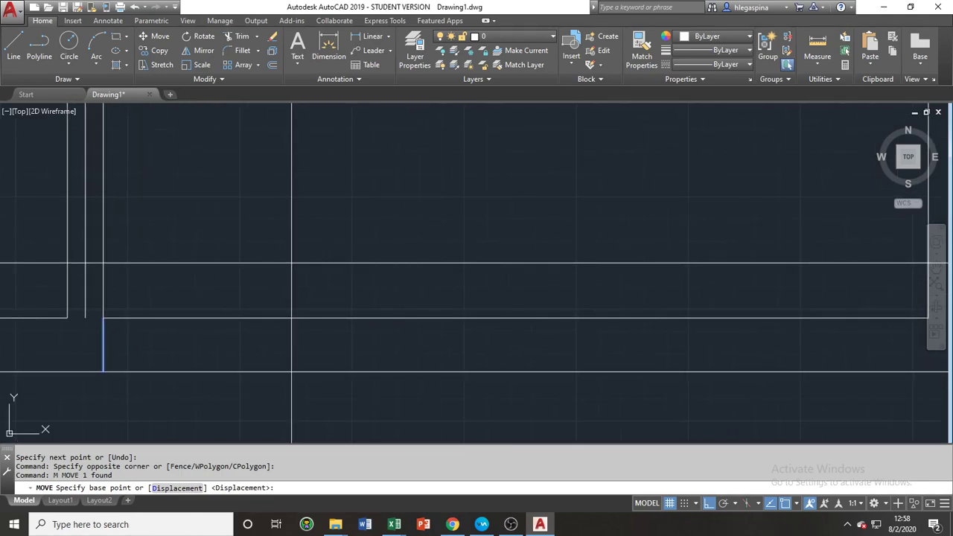
{"action": "left_click", "coordinate": [291, 261]}
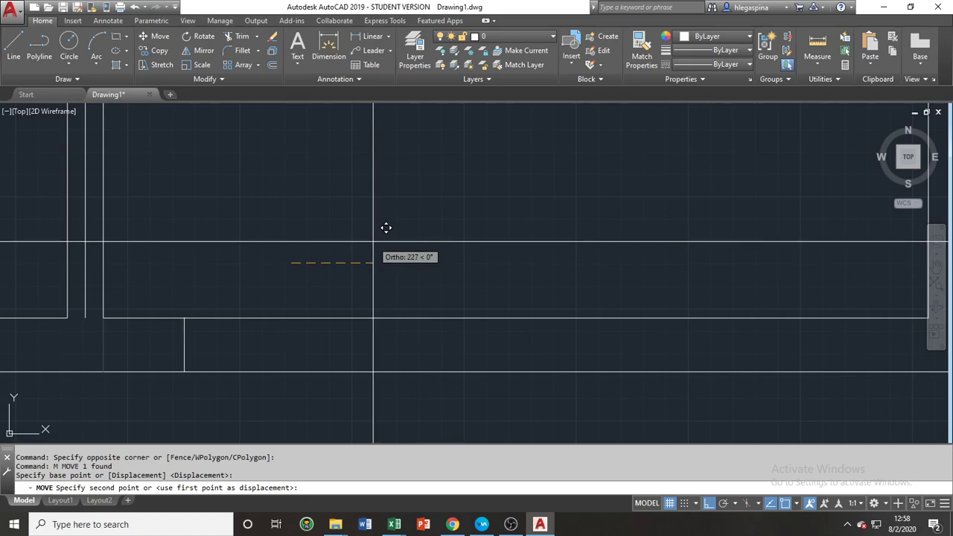
{"action": "middle_click_drag", "start_coordinate": [406, 236], "coordinate": [362, 251]}
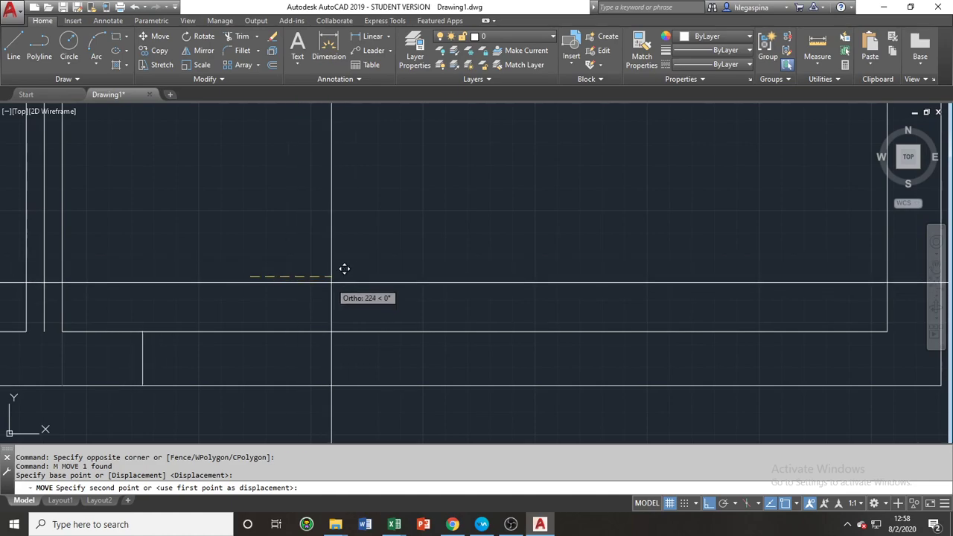
{"action": "scroll", "coordinate": [288, 302], "scroll_direction": "down", "scroll_amount": 3}
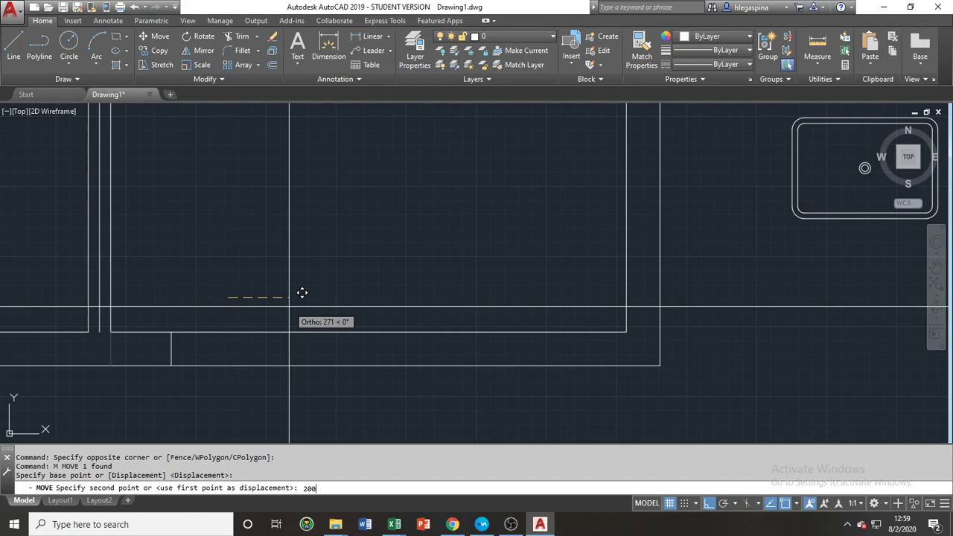
{"action": "key", "text": "Return"}
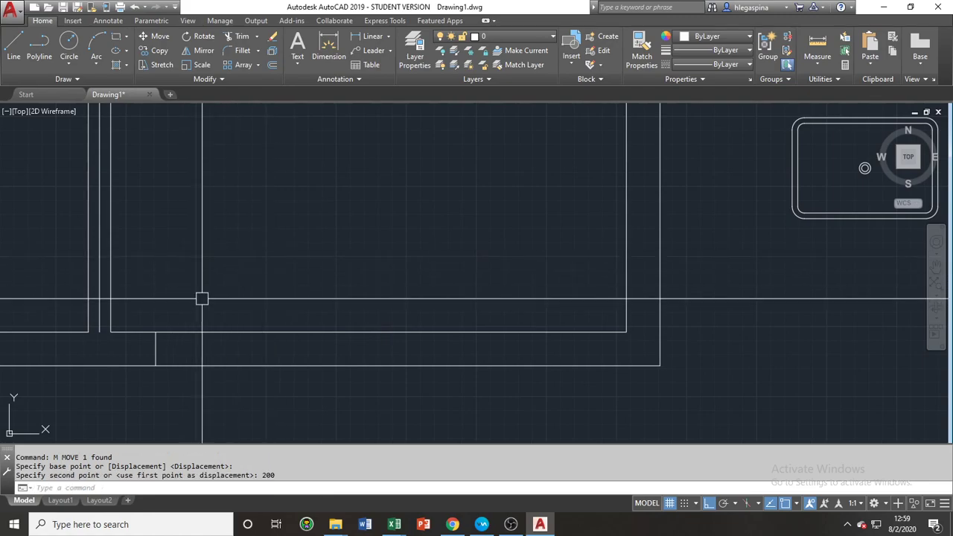
{"action": "scroll", "coordinate": [239, 319], "scroll_direction": "down", "scroll_amount": 1}
{"action": "scroll", "coordinate": [239, 323], "scroll_direction": "down", "scroll_amount": 1}
{"action": "scroll", "coordinate": [279, 361], "scroll_direction": "up", "scroll_amount": 1}
{"action": "middle_click_drag", "start_coordinate": [240, 365], "coordinate": [264, 386]}
{"action": "scroll", "coordinate": [253, 383], "scroll_direction": "up", "scroll_amount": 5}
{"action": "scroll", "coordinate": [199, 287], "scroll_direction": "down", "scroll_amount": 3}
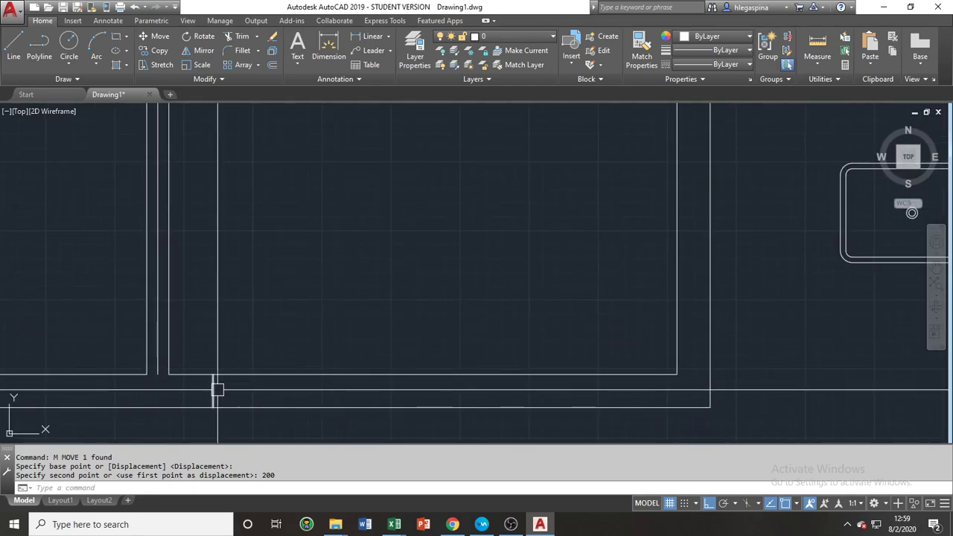
{"action": "scroll", "coordinate": [242, 361], "scroll_direction": "down", "scroll_amount": 2}
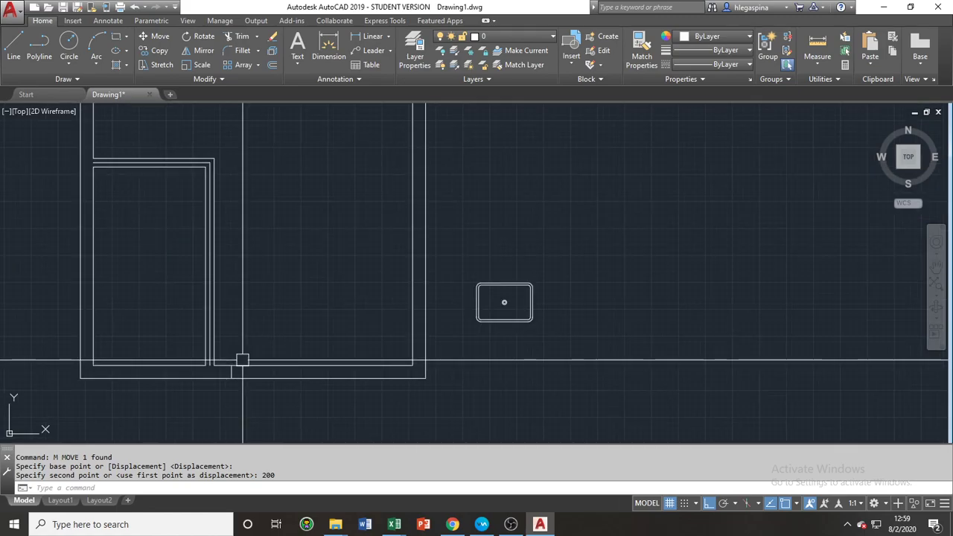
{"action": "scroll", "coordinate": [268, 379], "scroll_direction": "up", "scroll_amount": 4}
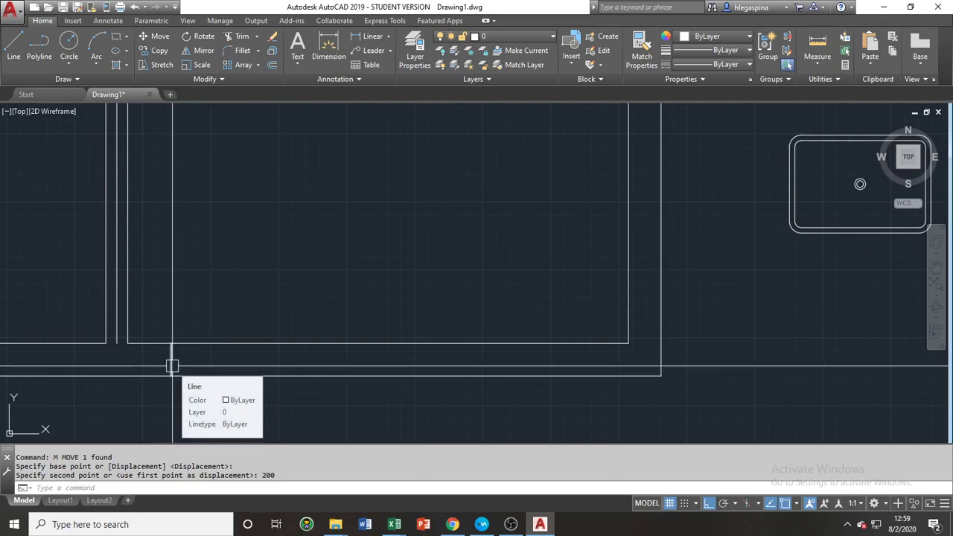
{"action": "scroll", "coordinate": [172, 366], "scroll_direction": "down", "scroll_amount": 4}
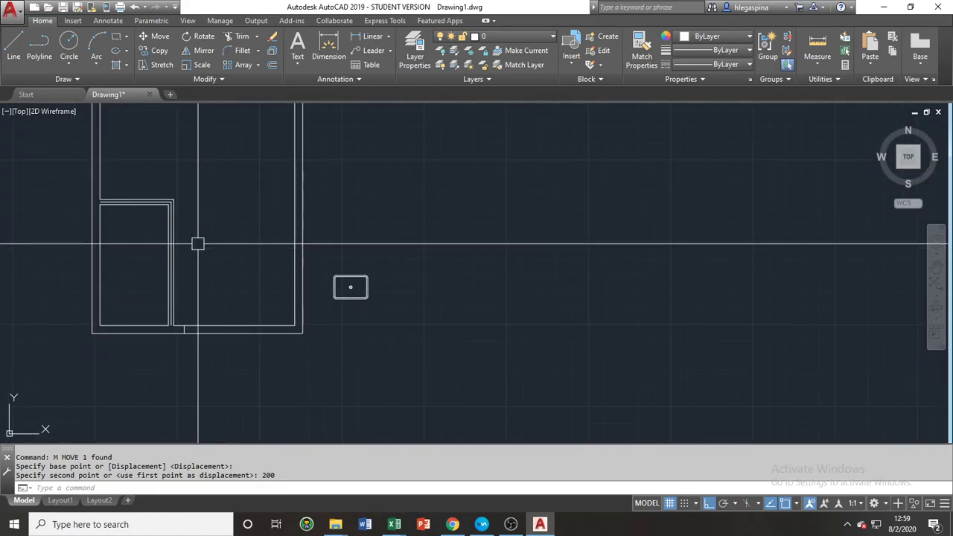
Copy the short line in the bottom wall 800 units to the right from its midpoint
{"action": "scroll", "coordinate": [186, 327], "scroll_direction": "up", "scroll_amount": 4}
{"action": "left_click", "coordinate": [121, 325]}
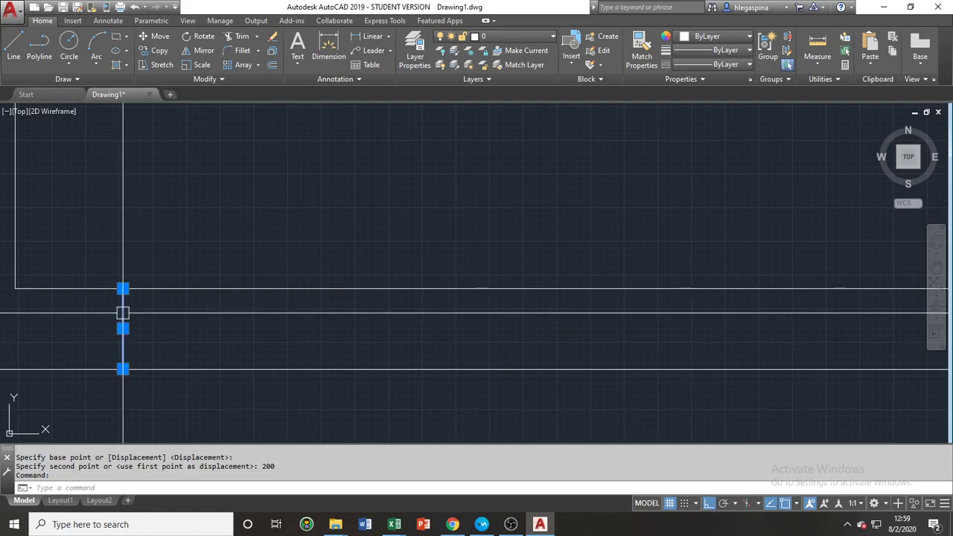
{"action": "scroll", "coordinate": [240, 266], "scroll_direction": "down", "scroll_amount": 2}
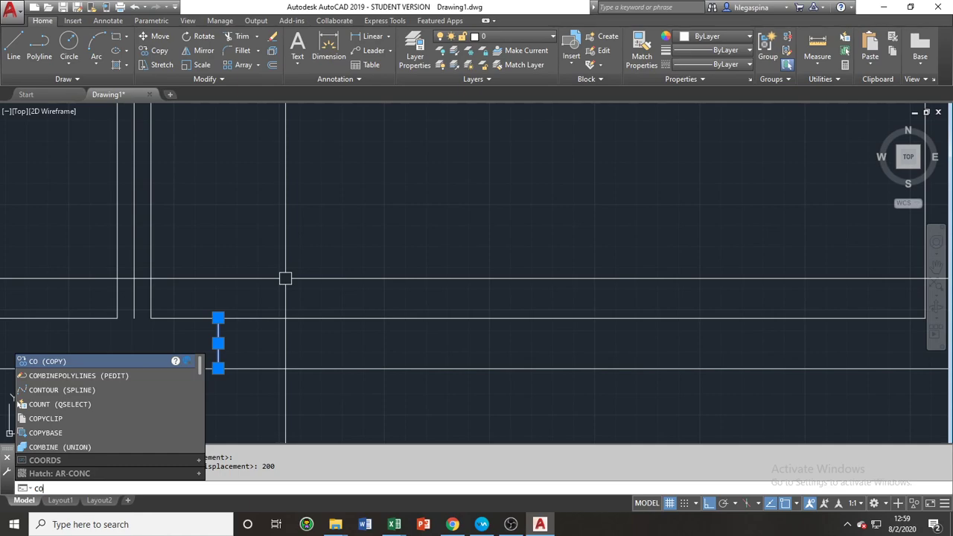
{"action": "key", "text": "Return"}
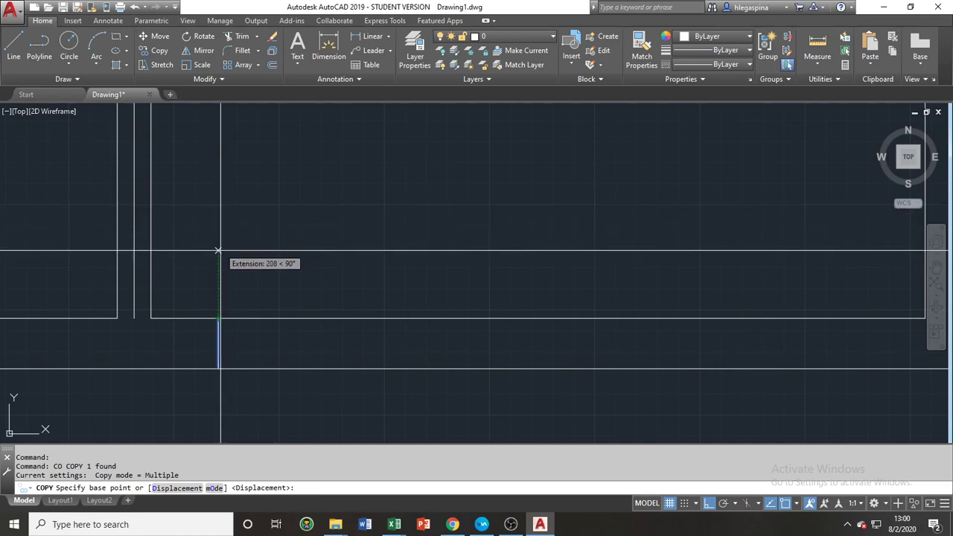
{"action": "left_click", "coordinate": [218, 343]}
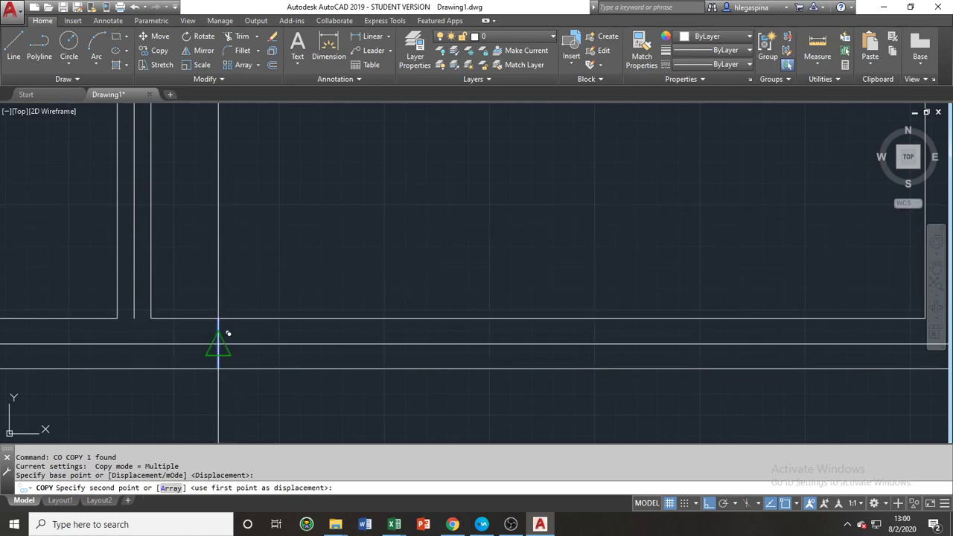
{"action": "mouse_move", "coordinate": [372, 344]}
{"action": "middle_mouse_down"}
{"action": "mouse_move", "coordinate": [199, 328]}
{"action": "mouse_move", "coordinate": [180, 339]}
{"action": "middle_mouse_up"}
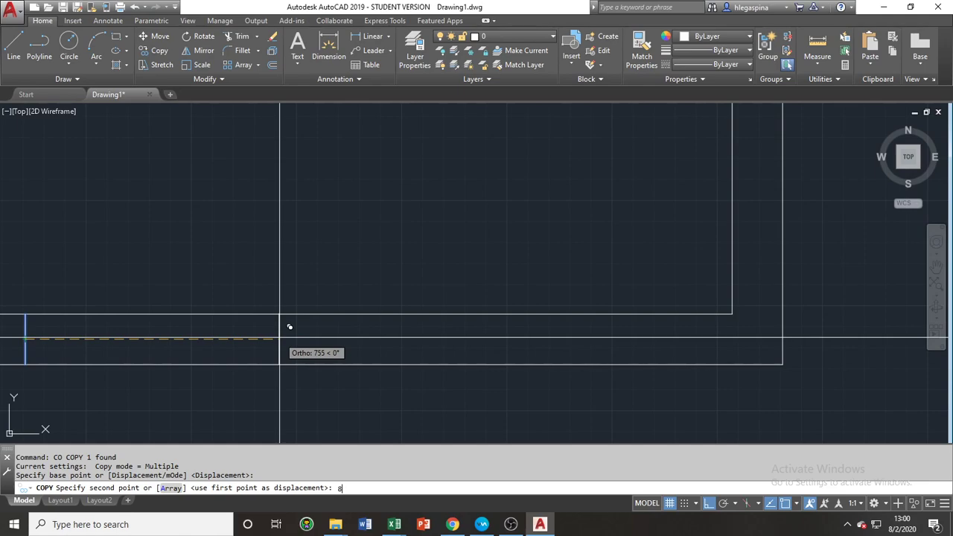
{"action": "key", "text": "Return"}
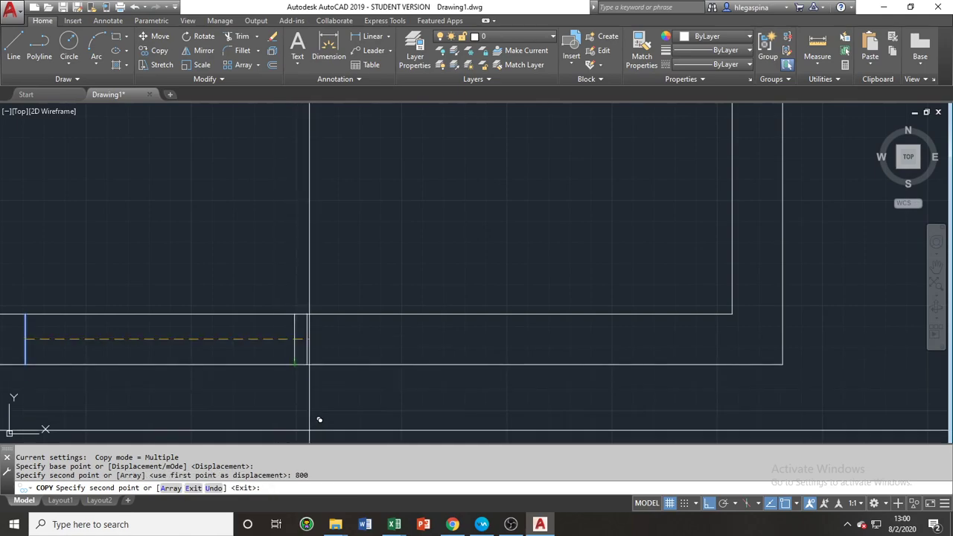
{"action": "key", "text": "Escape"}
Erase the copied line at the right side of the bottom wall opening
{"action": "scroll", "coordinate": [454, 347], "scroll_direction": "down", "scroll_amount": 3}
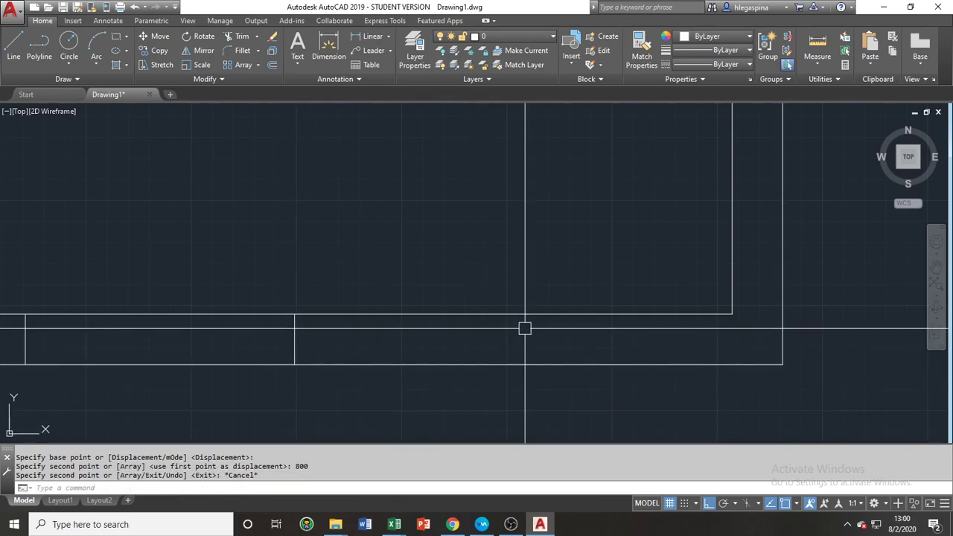
{"action": "scroll", "coordinate": [316, 351], "scroll_direction": "up", "scroll_amount": 3}
{"action": "scroll", "coordinate": [320, 320], "scroll_direction": "down", "scroll_amount": 2}
{"action": "scroll", "coordinate": [313, 326], "scroll_direction": "down", "scroll_amount": 2}
{"action": "left_click", "coordinate": [329, 351]}
{"action": "left_click", "coordinate": [377, 269]}
{"action": "type", "text": "e"}
{"action": "key", "text": "Return"}
Offset the remaining short line in the bottom wall 850 units to the right to mark the opening's other side
{"action": "left_click", "coordinate": [176, 324]}
{"action": "scroll", "coordinate": [196, 359], "scroll_direction": "up", "scroll_amount": 2}
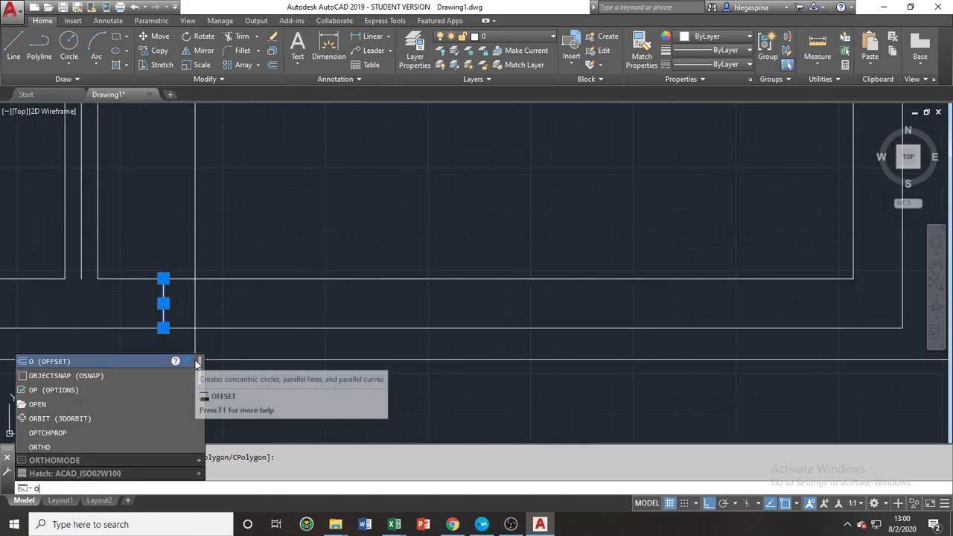
{"action": "key", "text": "Return"}
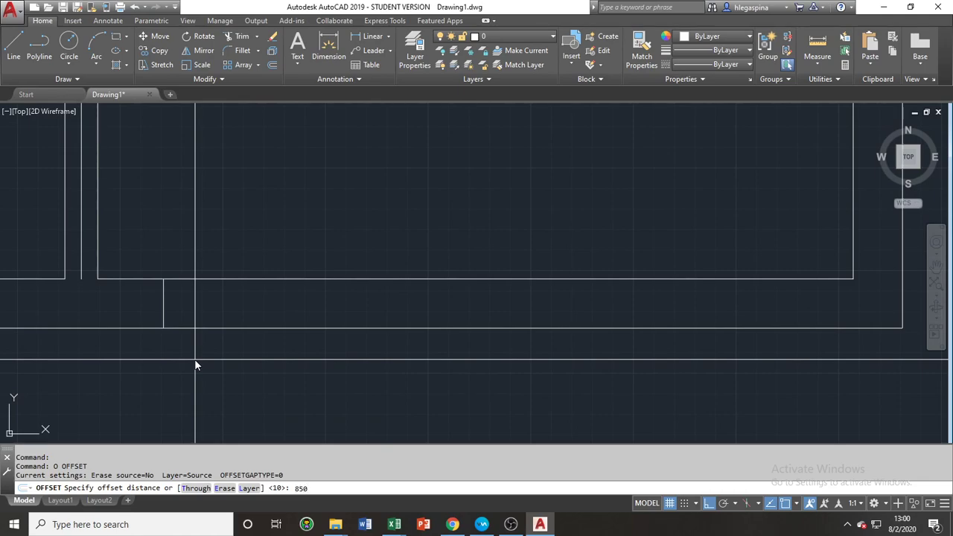
{"action": "key", "text": "Return"}
{"action": "left_click", "coordinate": [455, 365]}
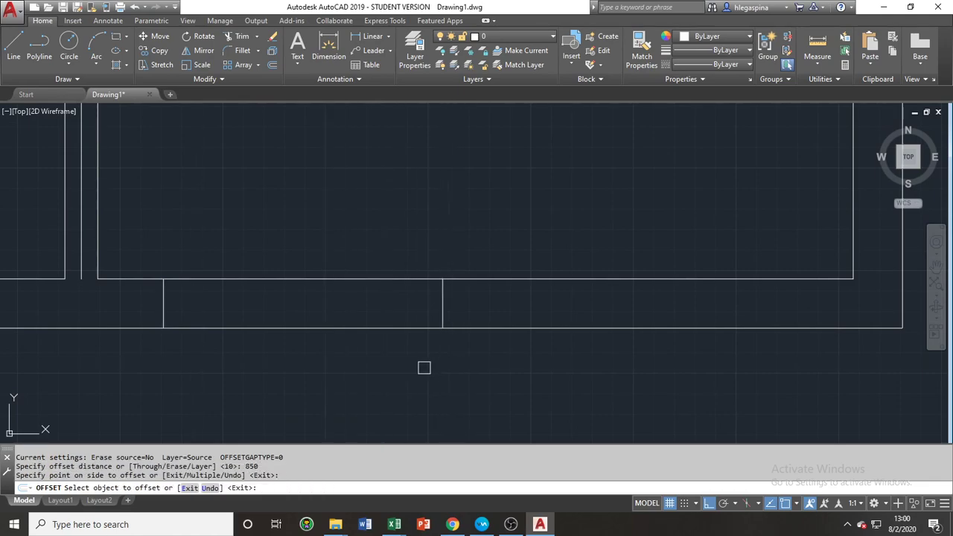
{"action": "scroll", "coordinate": [381, 302], "scroll_direction": "down", "scroll_amount": 6}
{"action": "middle_click_drag", "start_coordinate": [369, 266], "coordinate": [341, 312]}
{"action": "key", "text": "Escape"}
{"action": "key", "text": "Escape"}
{"action": "key", "text": "Escape"}
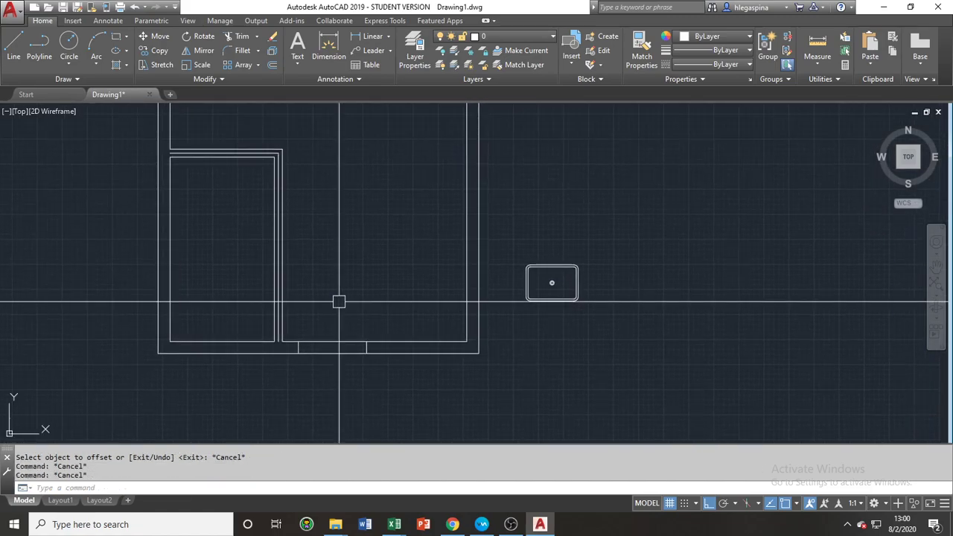
{"action": "scroll", "coordinate": [335, 335], "scroll_direction": "up", "scroll_amount": 2}
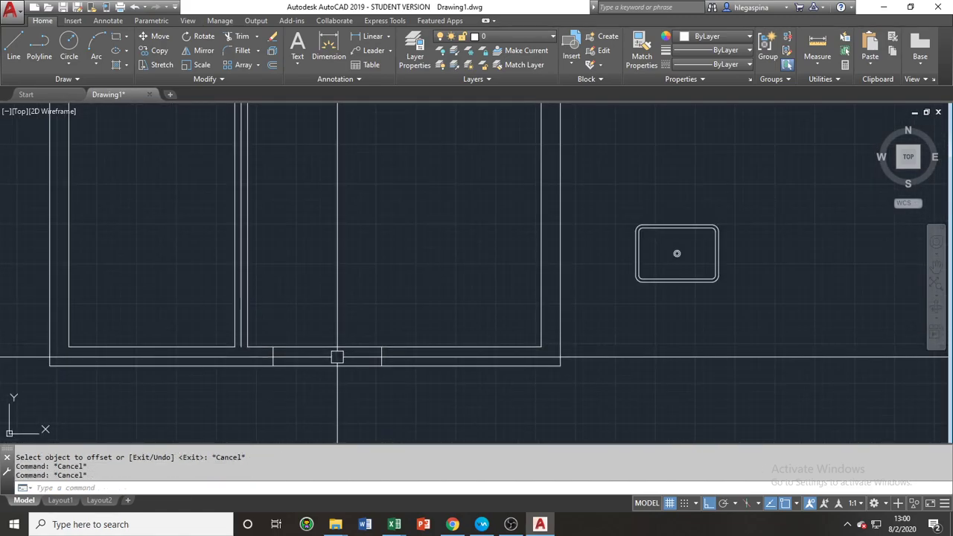
Trim the bottom wall's inner line between the two short lines marking the opening
{"action": "middle_click_drag", "start_coordinate": [330, 357], "coordinate": [334, 372]}
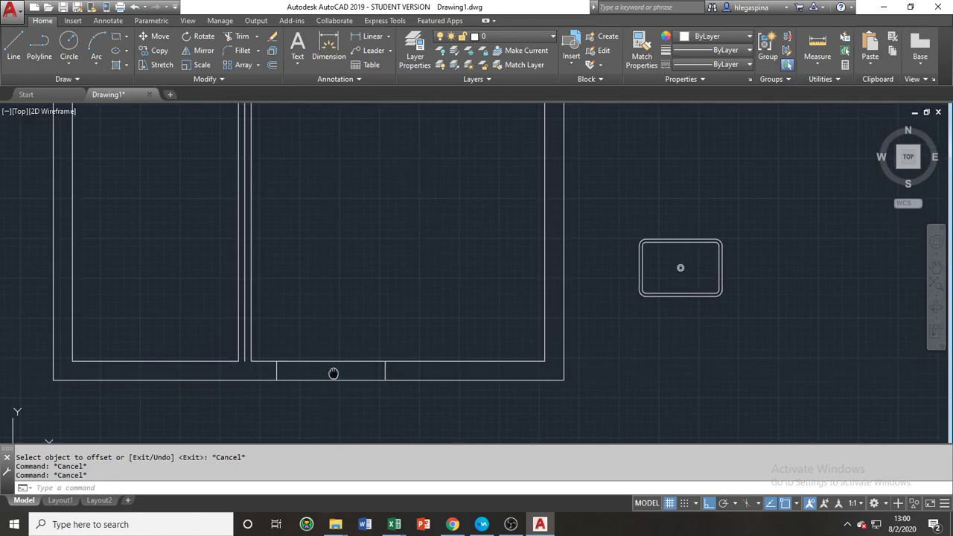
{"action": "type", "text": "tr"}
{"action": "key", "text": "space"}
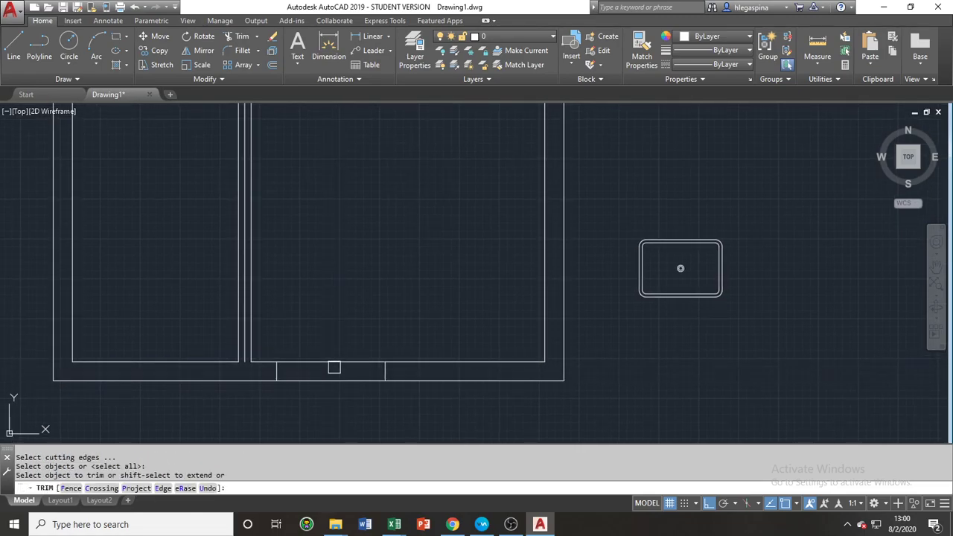
{"action": "left_click", "coordinate": [334, 366]}
Erase the two centre lines running inside the small room's partition walls
{"action": "scroll", "coordinate": [355, 357], "scroll_direction": "down", "scroll_amount": 4}
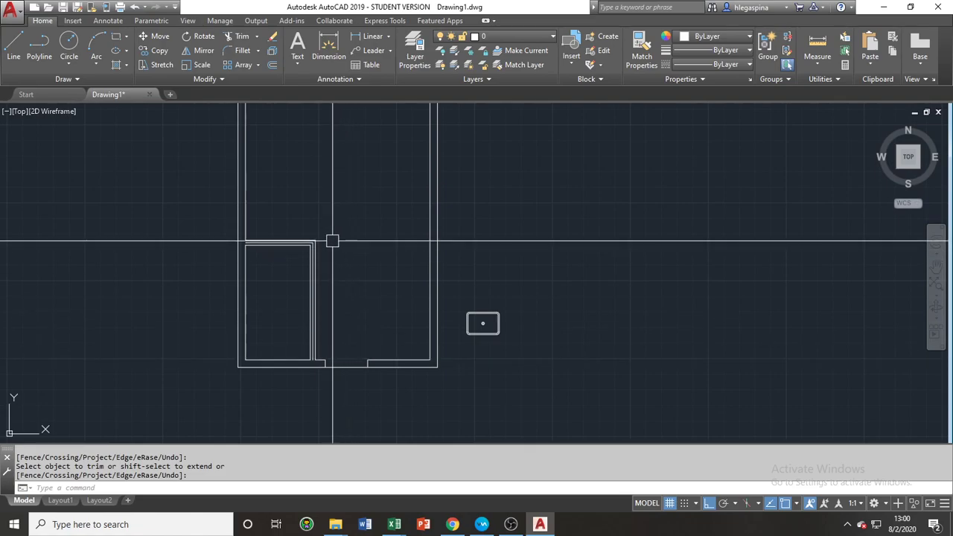
{"action": "scroll", "coordinate": [330, 279], "scroll_direction": "up", "scroll_amount": 4}
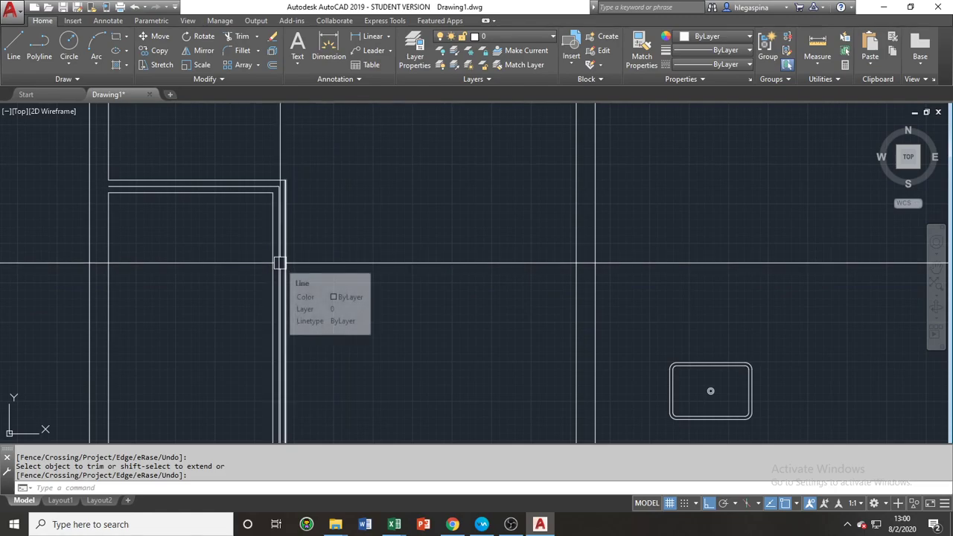
{"action": "scroll", "coordinate": [278, 254], "scroll_direction": "down", "scroll_amount": 4}
{"action": "scroll", "coordinate": [283, 181], "scroll_direction": "up", "scroll_amount": 9}
{"action": "middle_click_drag", "start_coordinate": [277, 342], "coordinate": [460, 109]}
{"action": "scroll", "coordinate": [444, 132], "scroll_direction": "up", "scroll_amount": 4}
{"action": "left_click", "coordinate": [391, 217]}
{"action": "left_click", "coordinate": [357, 259]}
{"action": "type", "text": "e"}
{"action": "key", "text": "Return"}
Draw a short horizontal line across the vertical partition, from the small room's upper inner corner to the partition's outer face
{"action": "scroll", "coordinate": [356, 218], "scroll_direction": "down", "scroll_amount": 9}
{"action": "scroll", "coordinate": [354, 216], "scroll_direction": "down", "scroll_amount": 3}
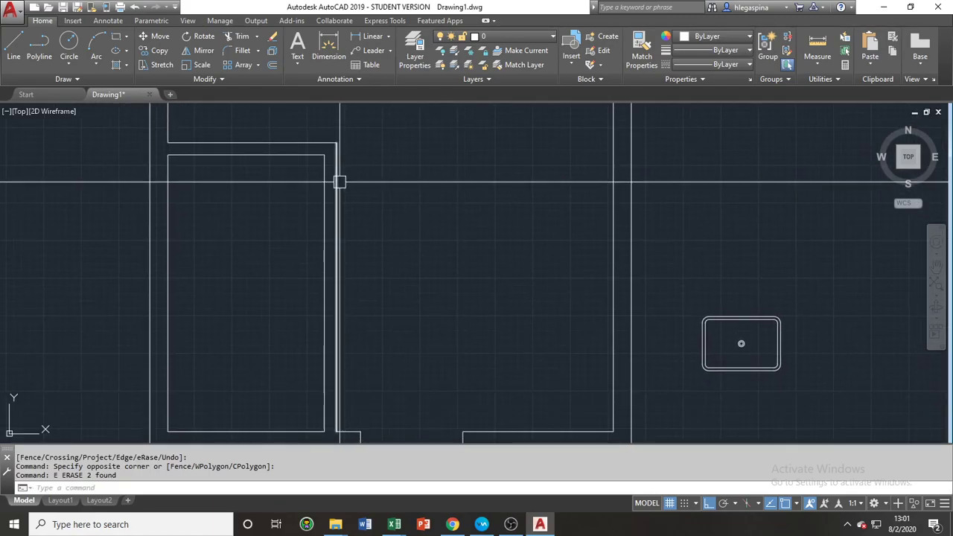
{"action": "type", "text": "l"}
{"action": "key", "text": "Return"}
{"action": "scroll", "coordinate": [327, 157], "scroll_direction": "up", "scroll_amount": 5}
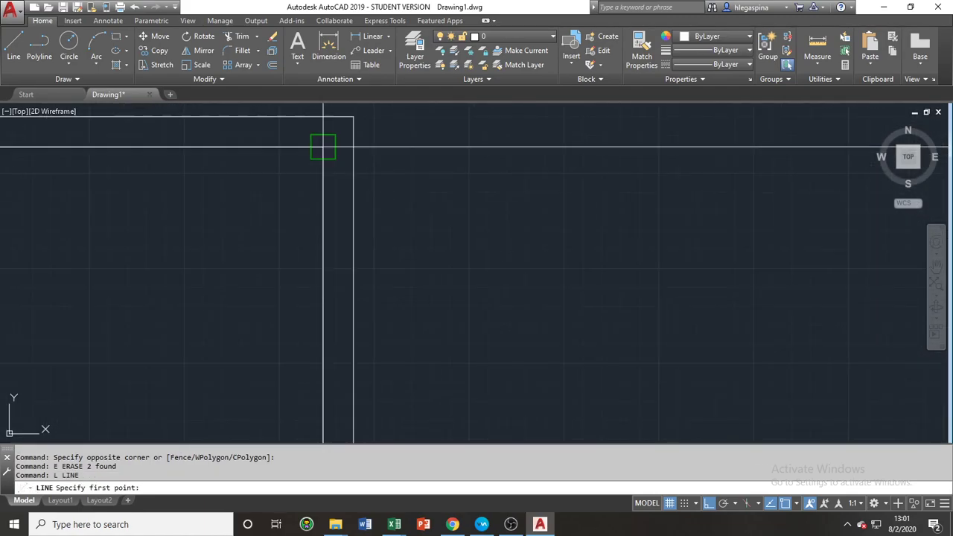
{"action": "left_click", "coordinate": [323, 148]}
{"action": "left_click", "coordinate": [353, 147]}
{"action": "key", "text": "Return"}
{"action": "left_click", "coordinate": [338, 147]}
{"action": "middle_click_drag", "start_coordinate": [416, 201], "coordinate": [374, 226]}
{"action": "type", "text": "m"}
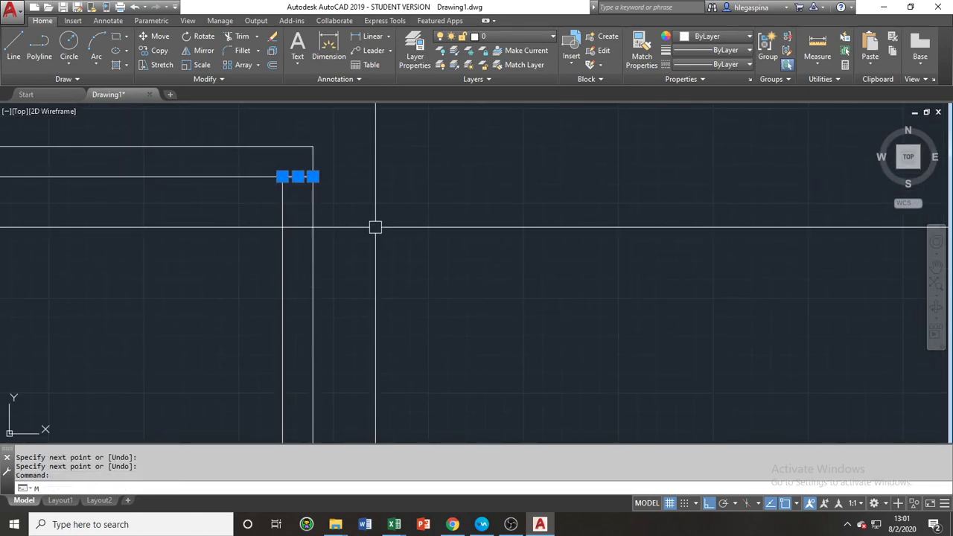
{"action": "key", "text": "Return"}
{"action": "left_click", "coordinate": [380, 189]}
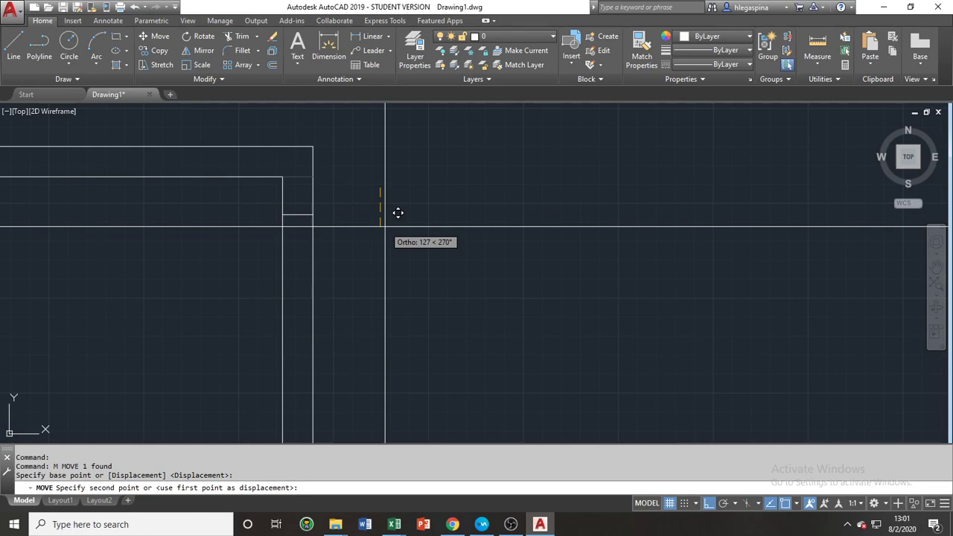
{"action": "key", "text": "Escape"}
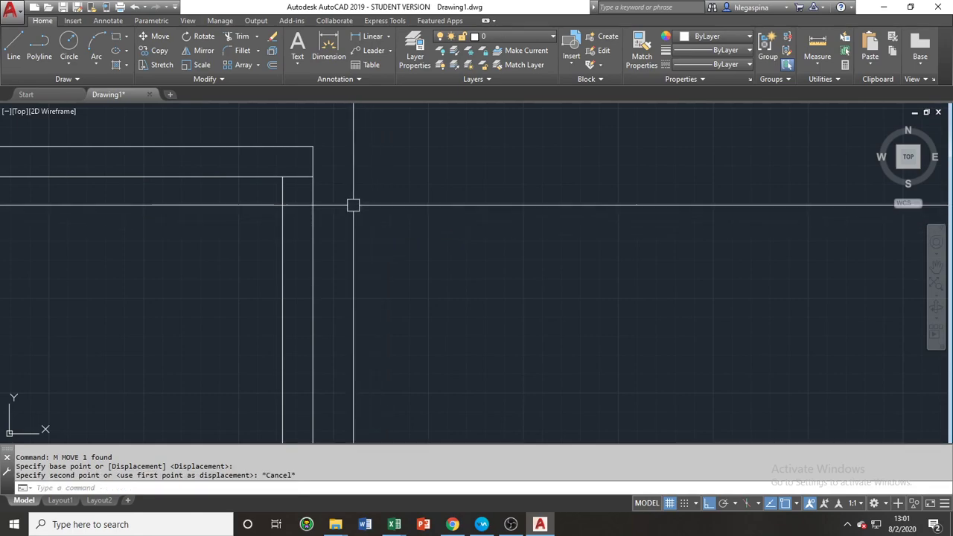
Move the short line across the vertical partition 100 units down from the room's inner corner
{"action": "left_click", "coordinate": [292, 174]}
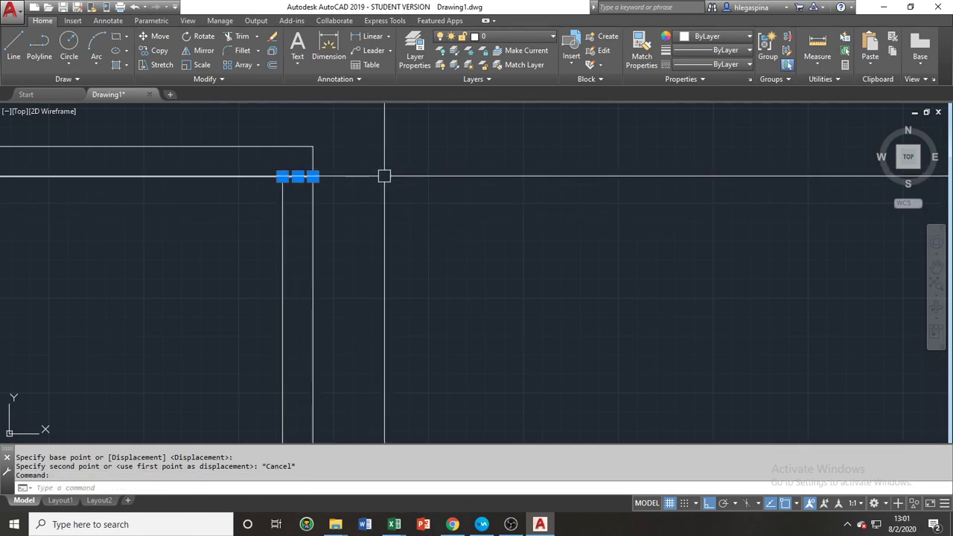
{"action": "type", "text": "m"}
{"action": "key", "text": "Return"}
{"action": "left_click", "coordinate": [382, 175]}
{"action": "type", "text": "100"}
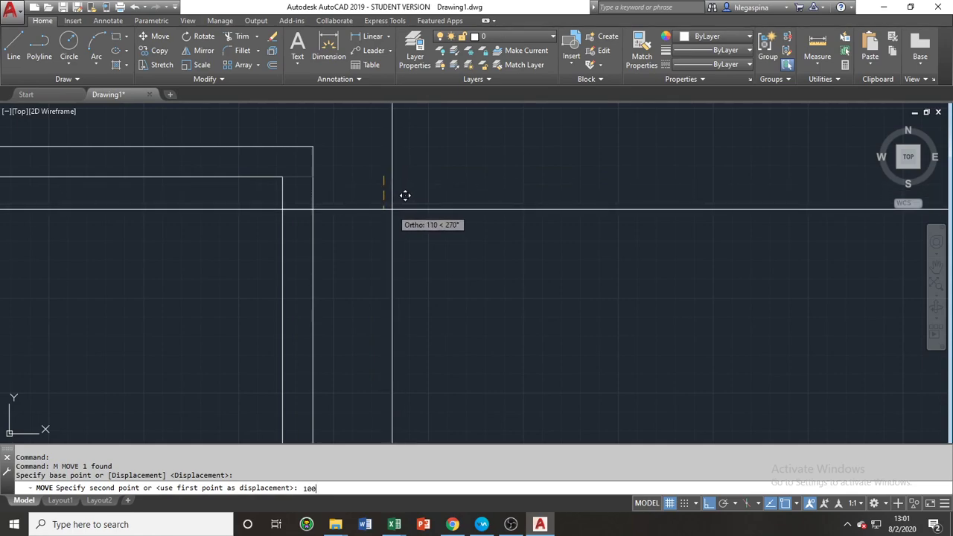
{"action": "key", "text": "Return"}
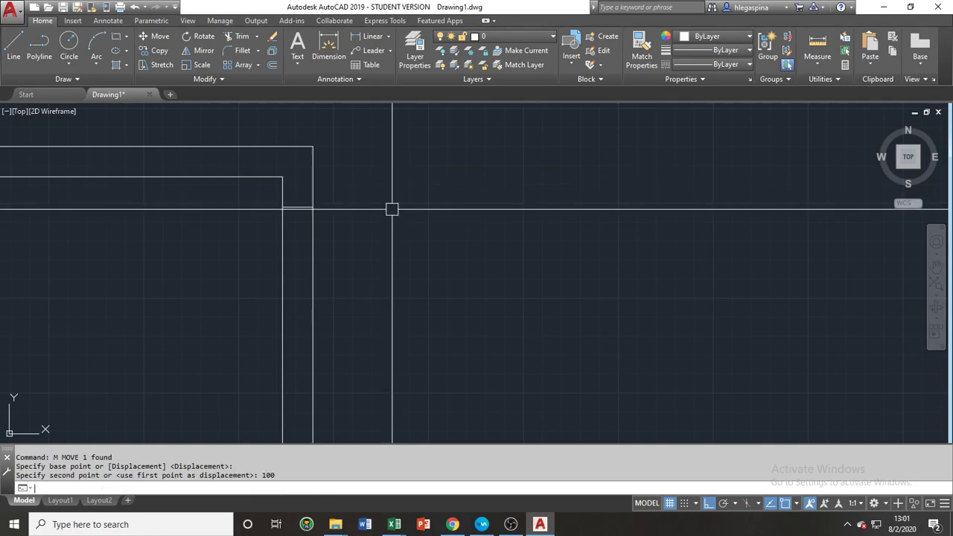
Offset the partition's short line 850 units downward to mark the other side of the door opening
{"action": "left_click", "coordinate": [296, 207]}
{"action": "scroll", "coordinate": [444, 220], "scroll_direction": "down", "scroll_amount": 4}
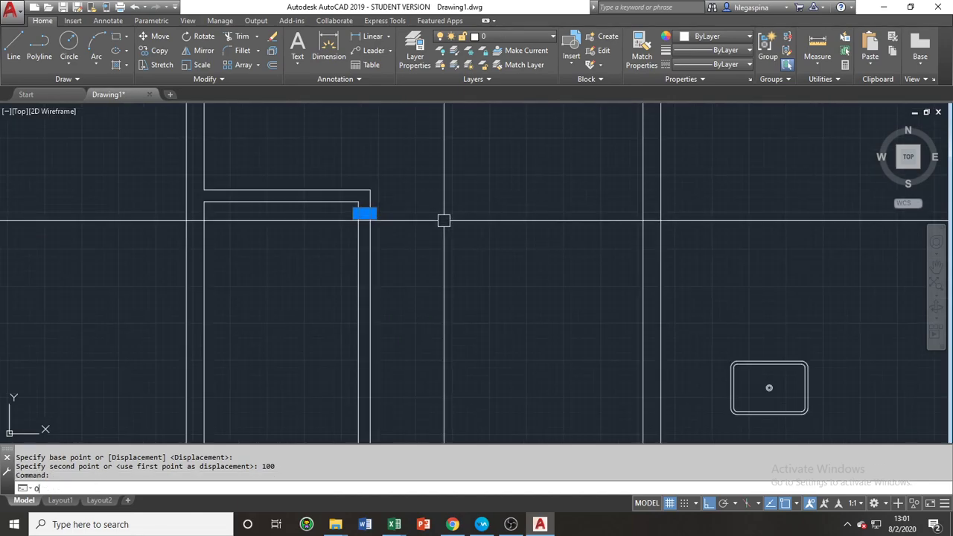
{"action": "type", "text": "o"}
{"action": "key", "text": "Return"}
{"action": "type", "text": "850"}
{"action": "key", "text": "Return"}
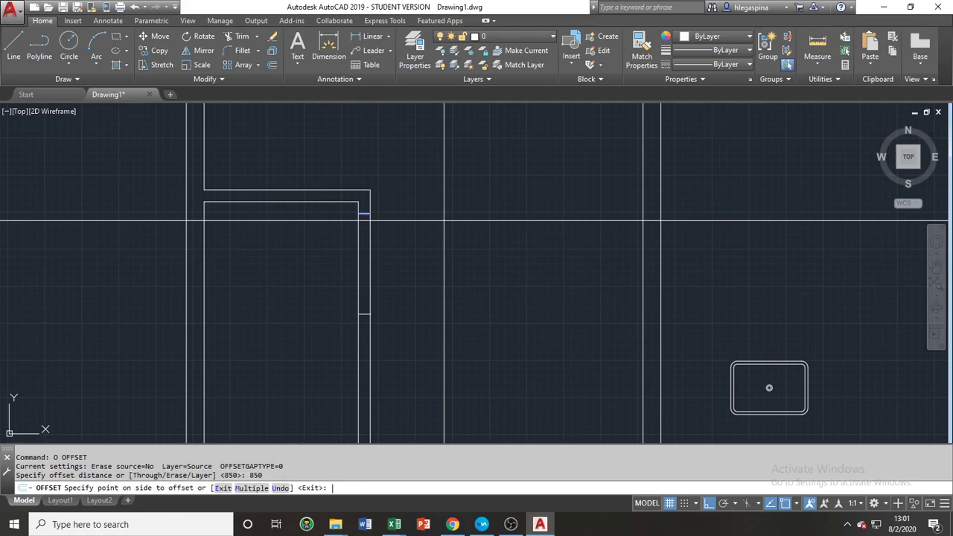
{"action": "left_click", "coordinate": [445, 220]}
{"action": "middle_click_drag", "start_coordinate": [390, 287], "coordinate": [304, 284]}
{"action": "key", "text": "Escape"}
Trim the vertical partition's outer line between the two short lines marking the door opening
{"action": "middle_click_drag", "start_coordinate": [287, 213], "coordinate": [309, 223]}
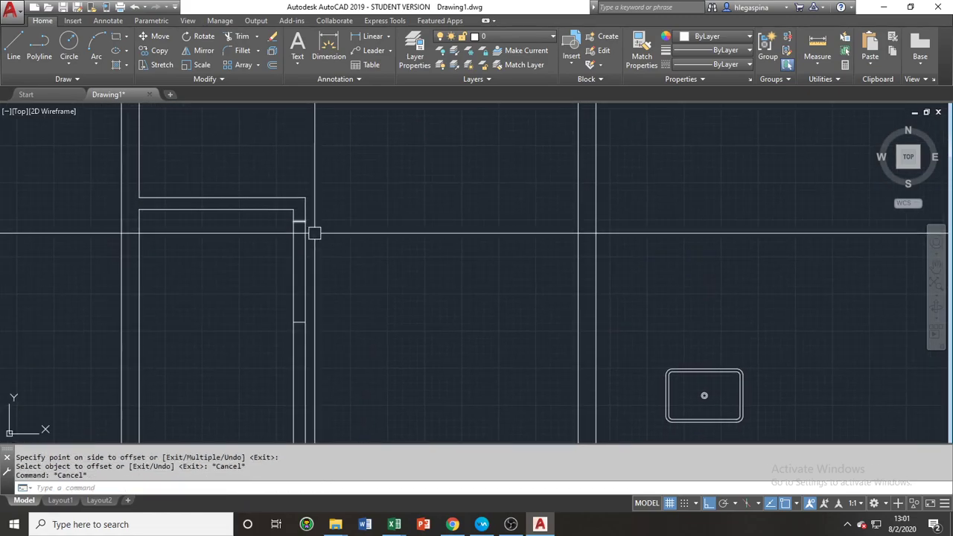
{"action": "type", "text": "tr"}
{"action": "key", "text": "Return"}
{"action": "key", "text": "Return"}
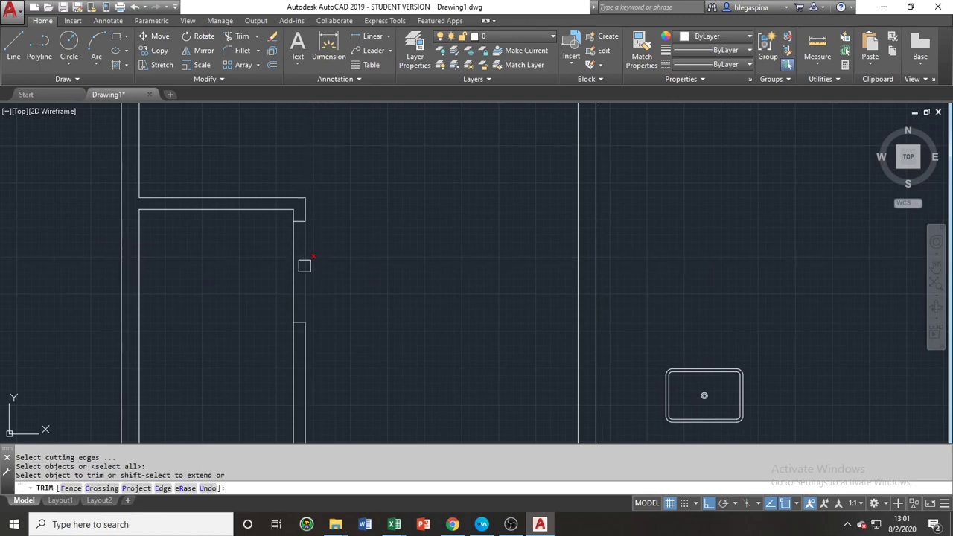
{"action": "key", "text": "Return"}
Trim the remaining wall lines across the two openings: the partition's room-side line and the bottom wall's outer line
{"action": "scroll", "coordinate": [308, 246], "scroll_direction": "down", "scroll_amount": 2}
{"action": "mouse_move", "coordinate": [323, 295]}
{"action": "middle_mouse_down"}
{"action": "mouse_move", "coordinate": [254, 294]}
{"action": "mouse_move", "coordinate": [268, 346]}
{"action": "middle_mouse_up"}
{"action": "scroll", "coordinate": [273, 342], "scroll_direction": "down", "scroll_amount": 2}
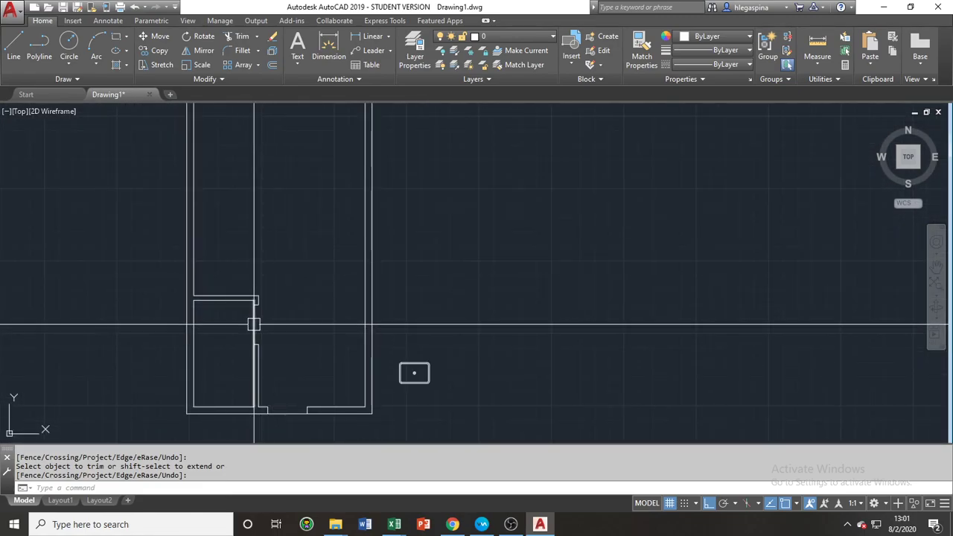
{"action": "scroll", "coordinate": [253, 322], "scroll_direction": "up", "scroll_amount": 4}
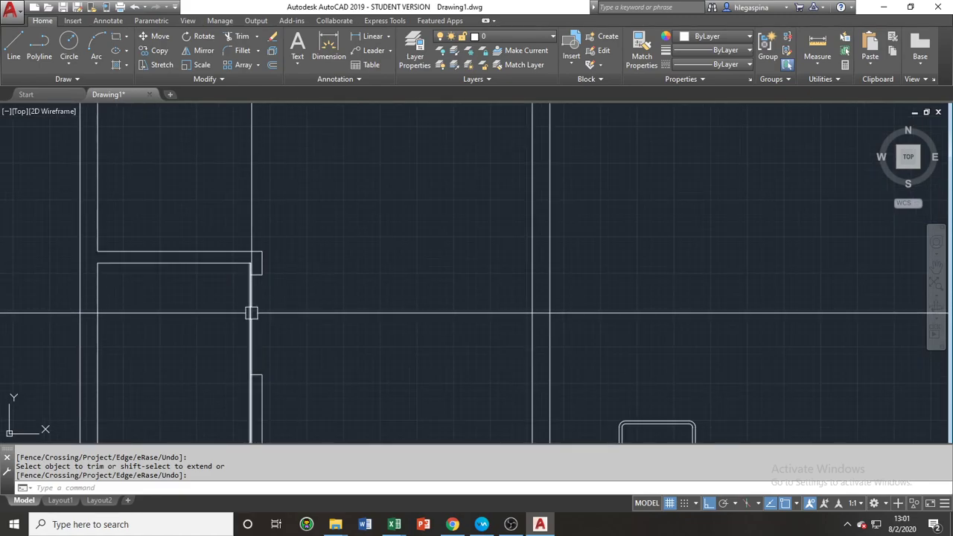
{"action": "middle_click_drag", "start_coordinate": [315, 316], "coordinate": [313, 316]}
{"action": "scroll", "coordinate": [334, 220], "scroll_direction": "down", "scroll_amount": 2}
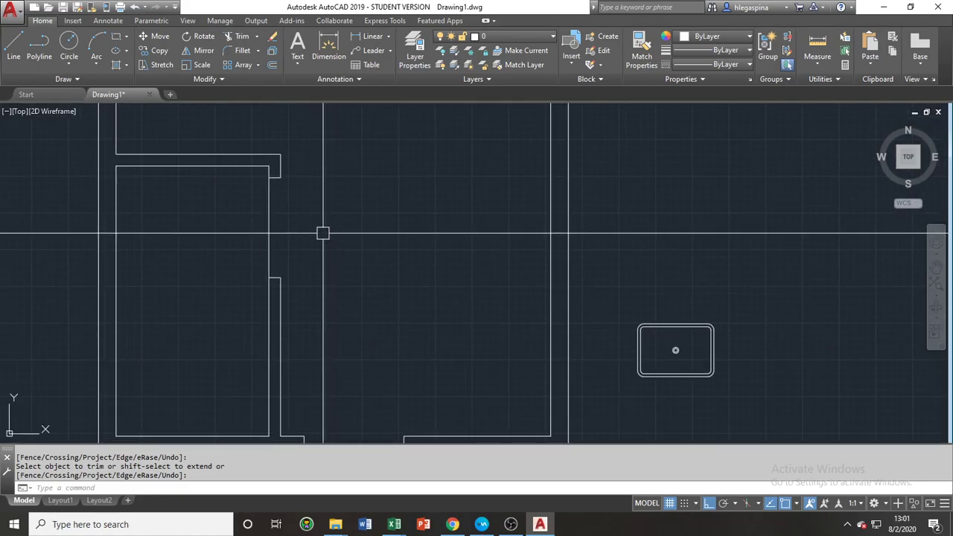
{"action": "scroll", "coordinate": [248, 246], "scroll_direction": "down", "scroll_amount": 2}
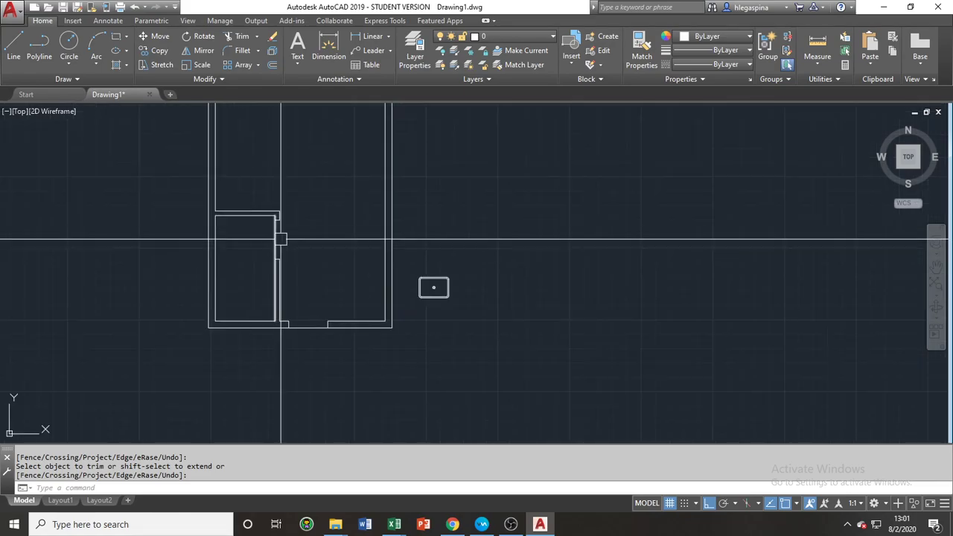
{"action": "scroll", "coordinate": [283, 244], "scroll_direction": "up", "scroll_amount": 4}
{"action": "key", "text": "space"}
{"action": "middle_click_drag", "start_coordinate": [308, 292], "coordinate": [273, 209]}
{"action": "key", "text": "space"}
{"action": "key", "text": "space"}
{"action": "left_click", "coordinate": [276, 367]}
{"action": "key", "text": "space"}
{"action": "scroll", "coordinate": [307, 317], "scroll_direction": "down", "scroll_amount": 4}
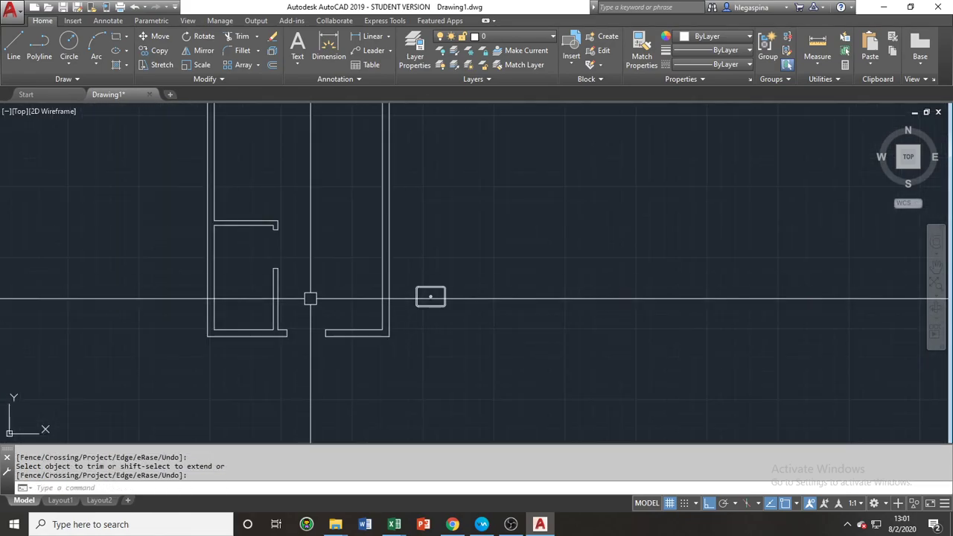
{"action": "scroll", "coordinate": [272, 261], "scroll_direction": "up", "scroll_amount": 6}
{"action": "scroll", "coordinate": [268, 261], "scroll_direction": "down", "scroll_amount": 4}
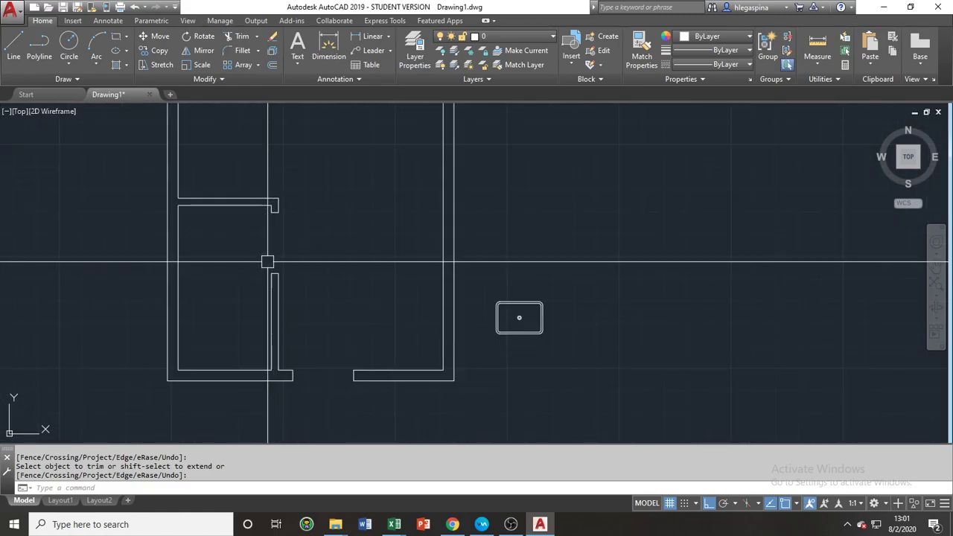
{"action": "key", "text": "space"}
{"action": "left_click", "coordinate": [182, 177]}
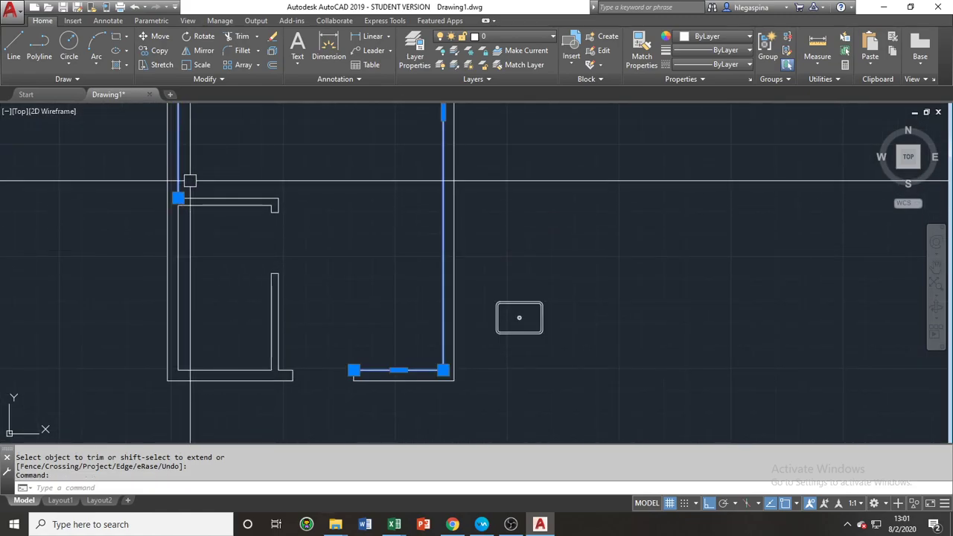
{"action": "middle_click_drag", "start_coordinate": [353, 273], "coordinate": [398, 339]}
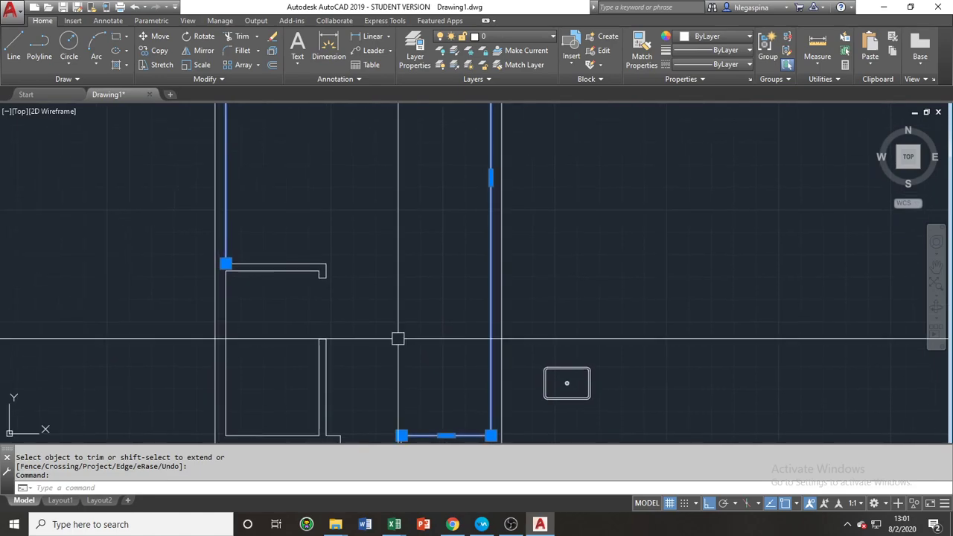
{"action": "scroll", "coordinate": [398, 339], "scroll_direction": "down", "scroll_amount": 2}
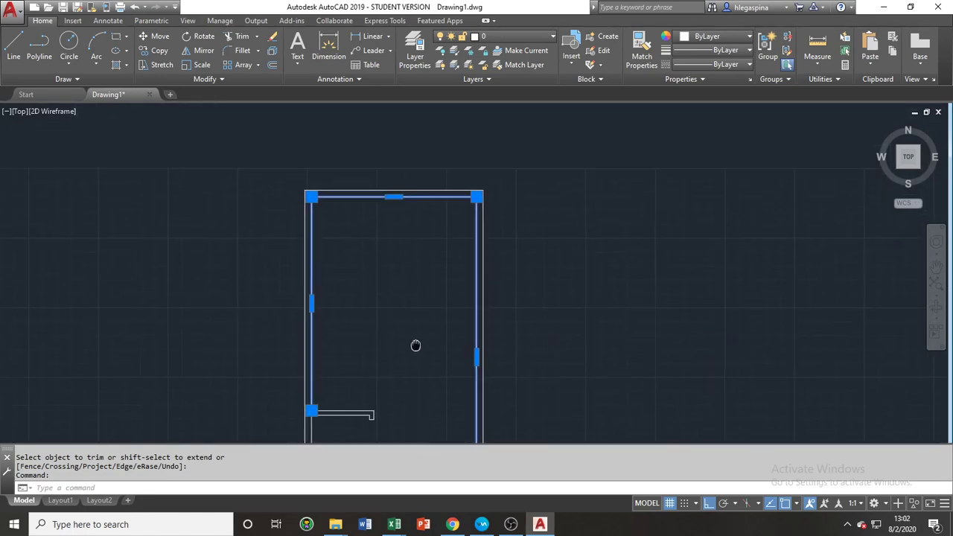
{"action": "key", "text": "Escape"}
{"action": "key", "text": "Escape"}
Draw a short vertical line across the top wall from the midpoint of its inner line to the outer line
{"action": "scroll", "coordinate": [396, 276], "scroll_direction": "up", "scroll_amount": 4}
{"action": "middle_click_drag", "start_coordinate": [380, 255], "coordinate": [364, 261]}
{"action": "type", "text": "l"}
{"action": "key", "text": "Return"}
{"action": "left_click", "coordinate": [358, 255]}
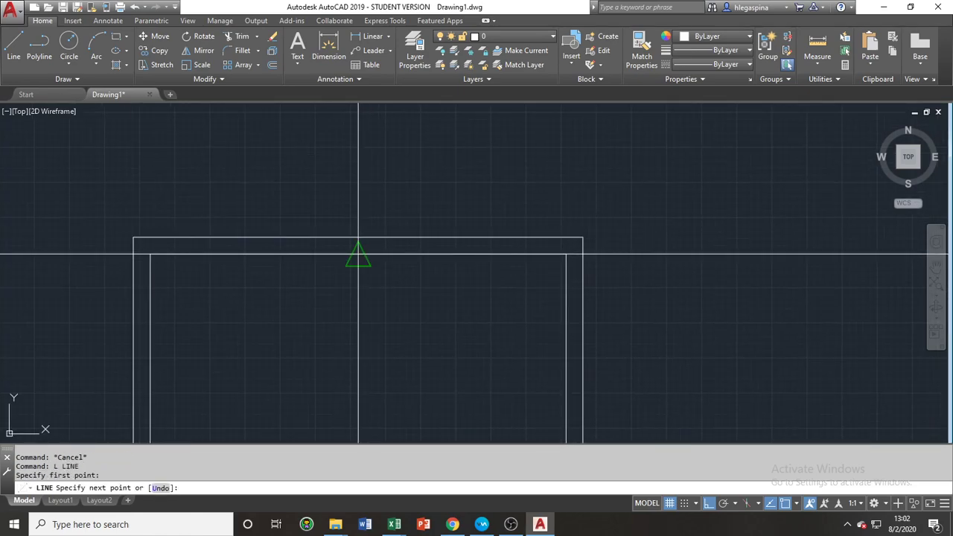
{"action": "key", "text": "Escape"}
{"action": "left_click", "coordinate": [353, 231]}
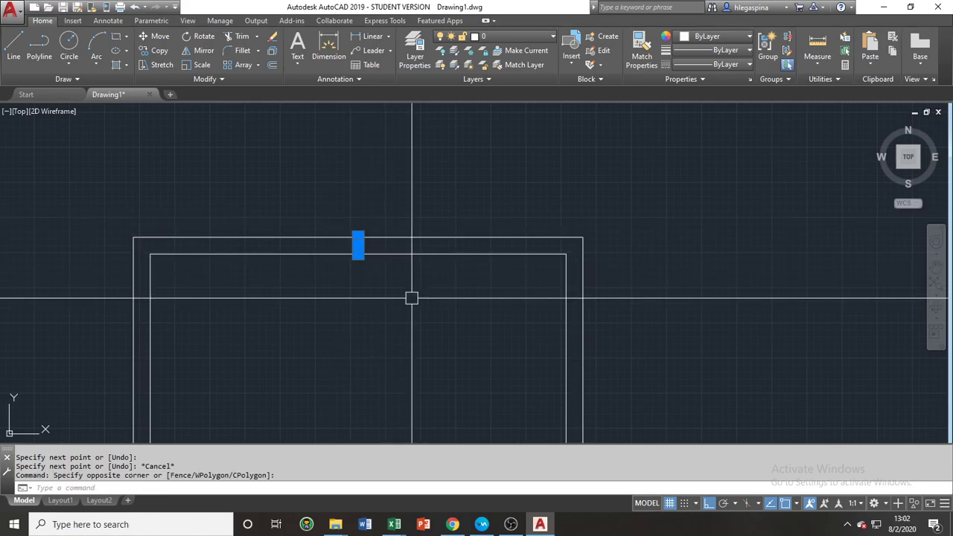
{"action": "type", "text": "o"}
{"action": "key", "text": "Return"}
{"action": "scroll", "coordinate": [412, 297], "scroll_direction": "up", "scroll_amount": 4}
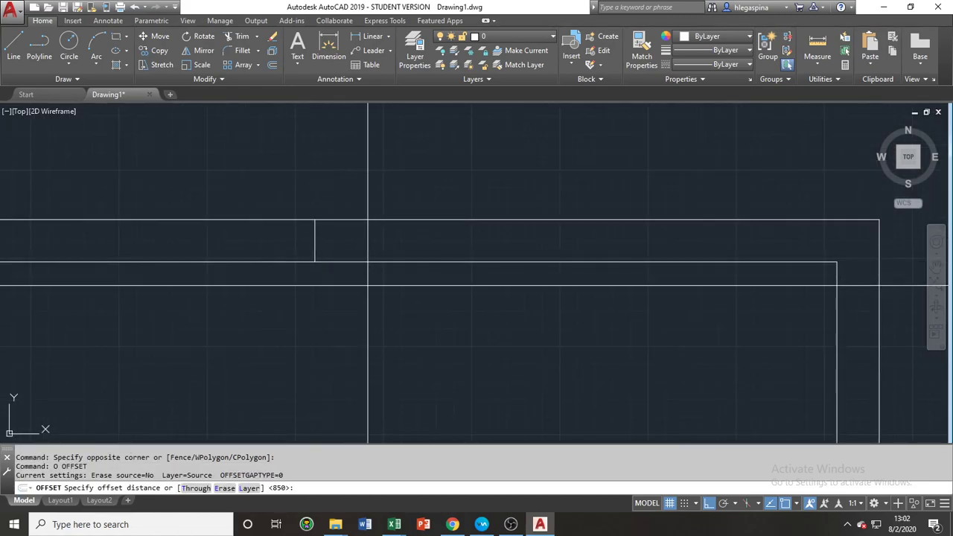
{"action": "key", "text": "Escape"}
{"action": "left_click", "coordinate": [316, 234]}
{"action": "scroll", "coordinate": [434, 297], "scroll_direction": "down", "scroll_amount": 5}
{"action": "scroll", "coordinate": [432, 296], "scroll_direction": "up", "scroll_amount": 3}
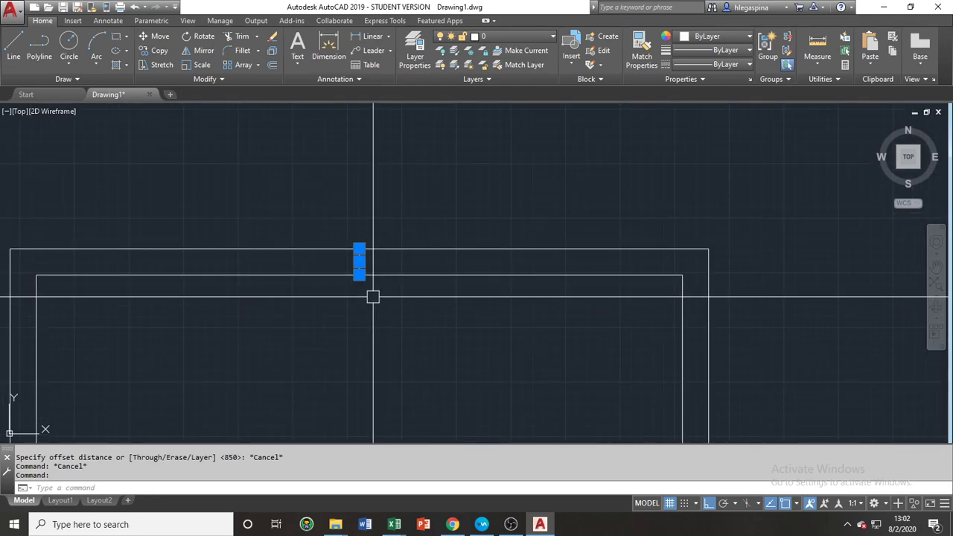
{"action": "type", "text": "o"}
{"action": "key", "text": "Return"}
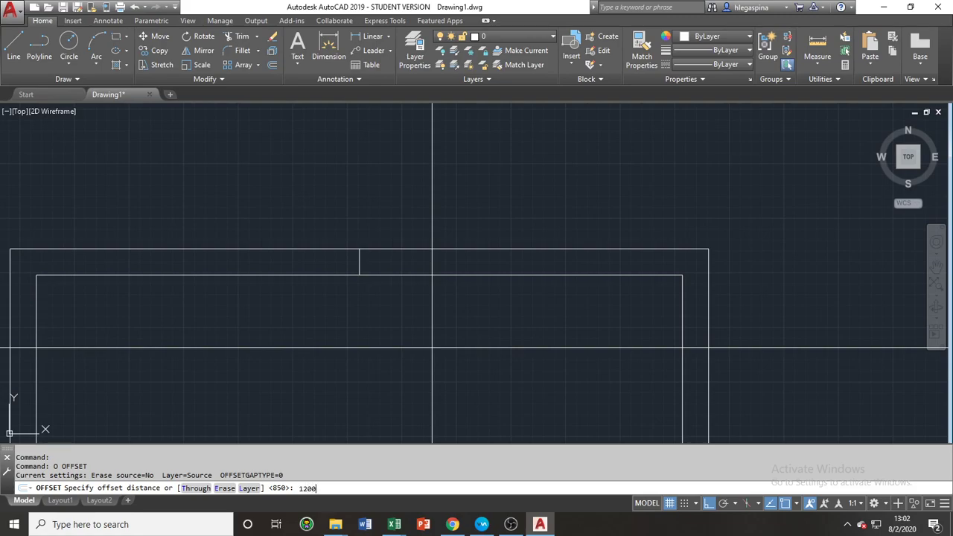
{"action": "key", "text": "Return"}
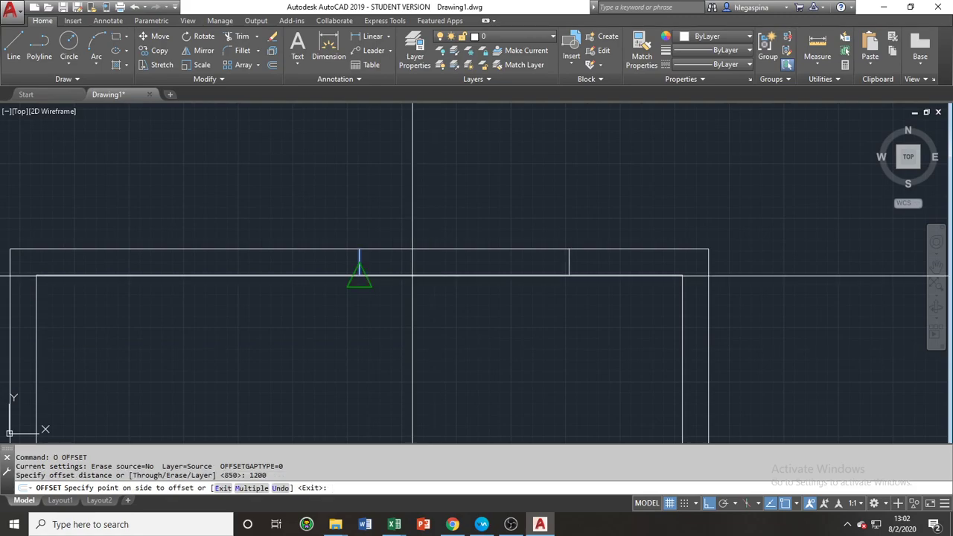
{"action": "key", "text": "Escape"}
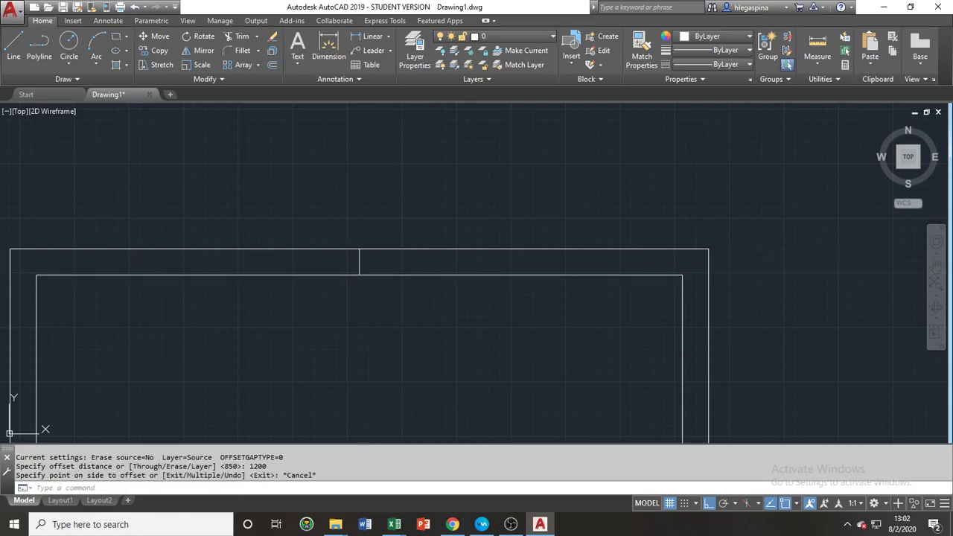
Offset the top wall's middle short line 800 units to both sides using the Multiple option
{"action": "left_click", "coordinate": [359, 259]}
{"action": "type", "text": "o"}
{"action": "key", "text": "Return"}
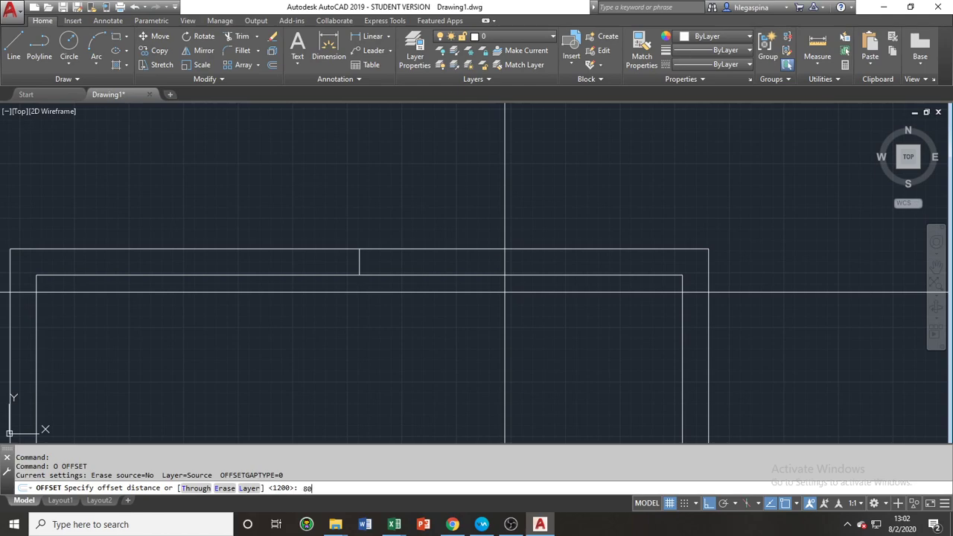
{"action": "type", "text": "800"}
{"action": "key", "text": "Return"}
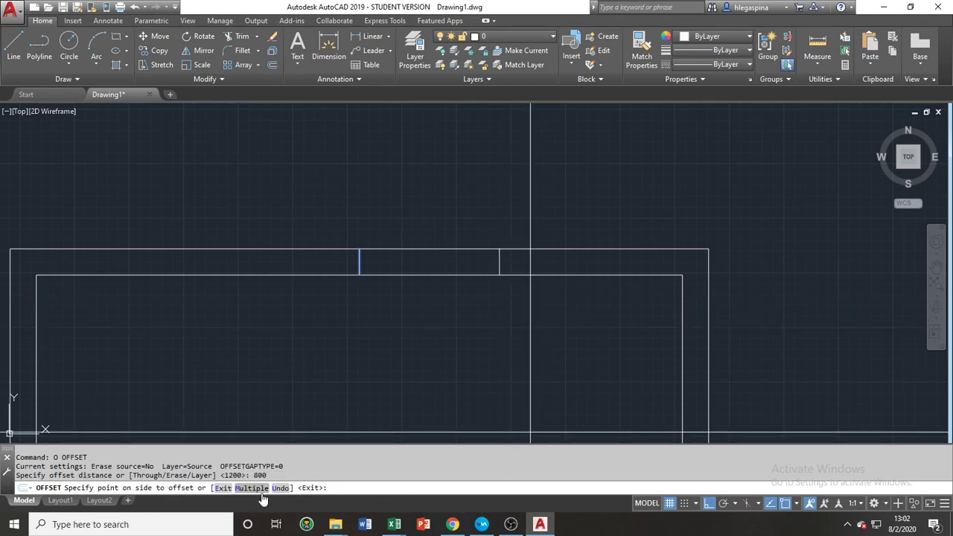
{"action": "type", "text": "m"}
{"action": "key", "text": "Return"}
{"action": "left_click", "coordinate": [508, 319]}
{"action": "left_click", "coordinate": [260, 323]}
{"action": "key", "text": "Return"}
{"action": "left_click", "coordinate": [337, 310]}
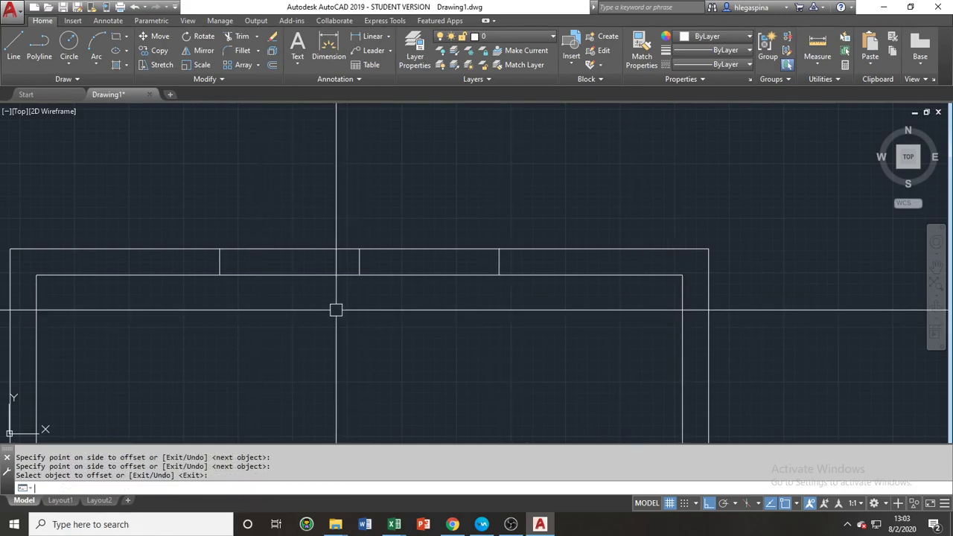
Erase the short vertical line at the middle of the top wall, between the two offset lines
{"action": "left_click", "coordinate": [380, 229]}
{"action": "type", "text": "e"}
{"action": "key", "text": "Return"}
Trim the top wall's inner and outer lines between the two remaining short lines to cut the opening
{"action": "type", "text": "tr"}
{"action": "key", "text": "Return"}
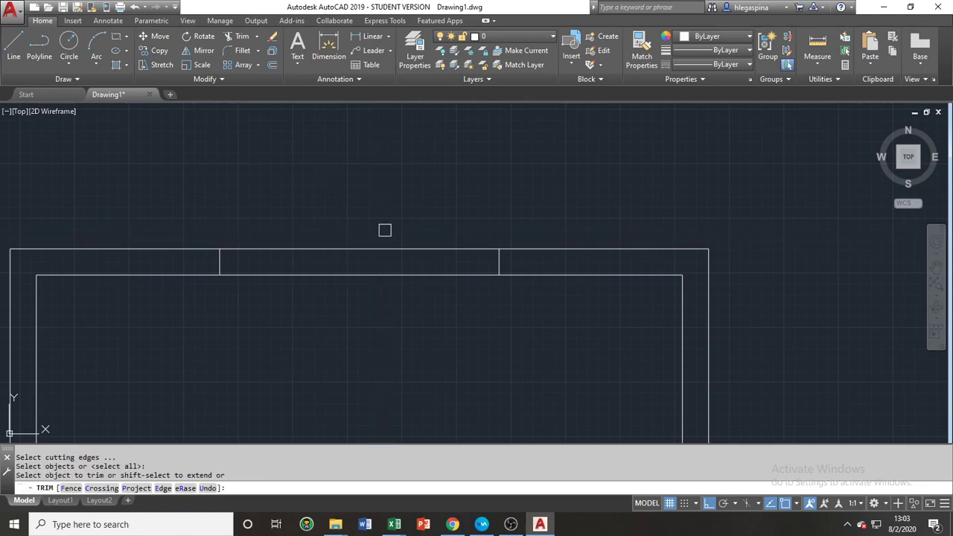
{"action": "key", "text": "Return"}
{"action": "middle_click_drag", "start_coordinate": [362, 283], "coordinate": [305, 334]}
{"action": "type", "text": "tr"}
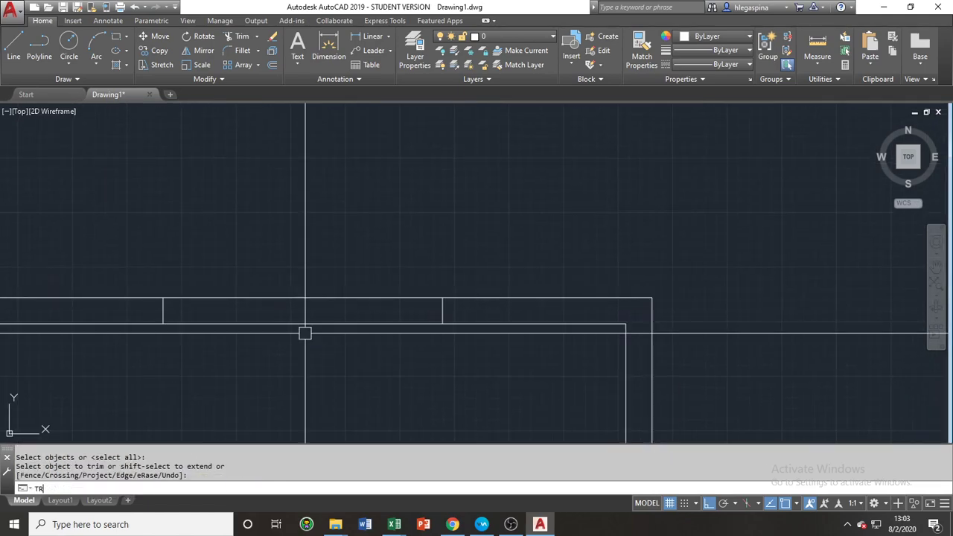
{"action": "key", "text": "Return"}
{"action": "left_click", "coordinate": [305, 325]}
{"action": "left_click", "coordinate": [292, 298]}
{"action": "key", "text": "Return"}
Examine the right wall's inner line along its length down to the bottom wall opening
{"action": "scroll", "coordinate": [313, 315], "scroll_direction": "down", "scroll_amount": 4}
{"action": "middle_click_drag", "start_coordinate": [341, 336], "coordinate": [316, 222]}
{"action": "scroll", "coordinate": [365, 204], "scroll_direction": "down", "scroll_amount": 6}
{"action": "scroll", "coordinate": [383, 302], "scroll_direction": "up", "scroll_amount": 6}
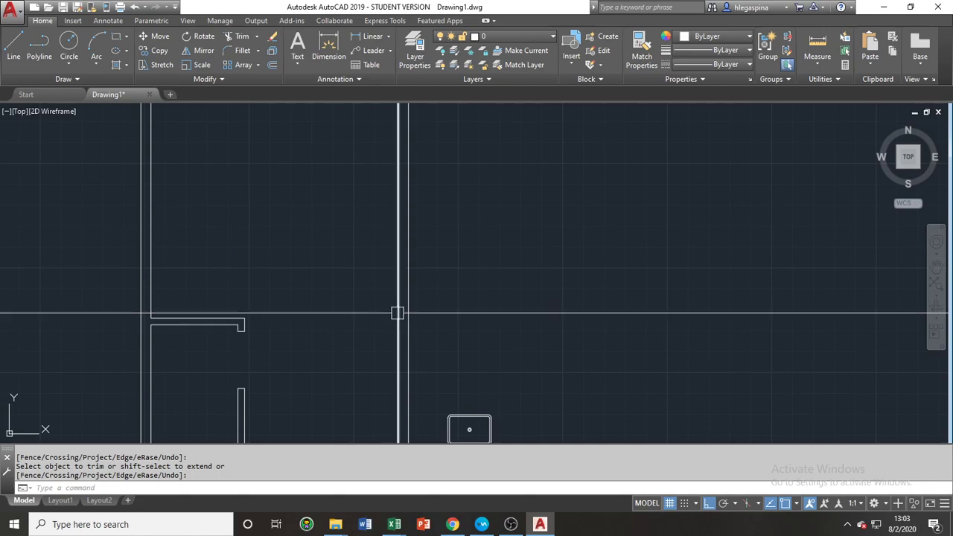
{"action": "left_click", "coordinate": [398, 313]}
{"action": "scroll", "coordinate": [346, 336], "scroll_direction": "down", "scroll_amount": 4}
{"action": "scroll", "coordinate": [354, 345], "scroll_direction": "up", "scroll_amount": 4}
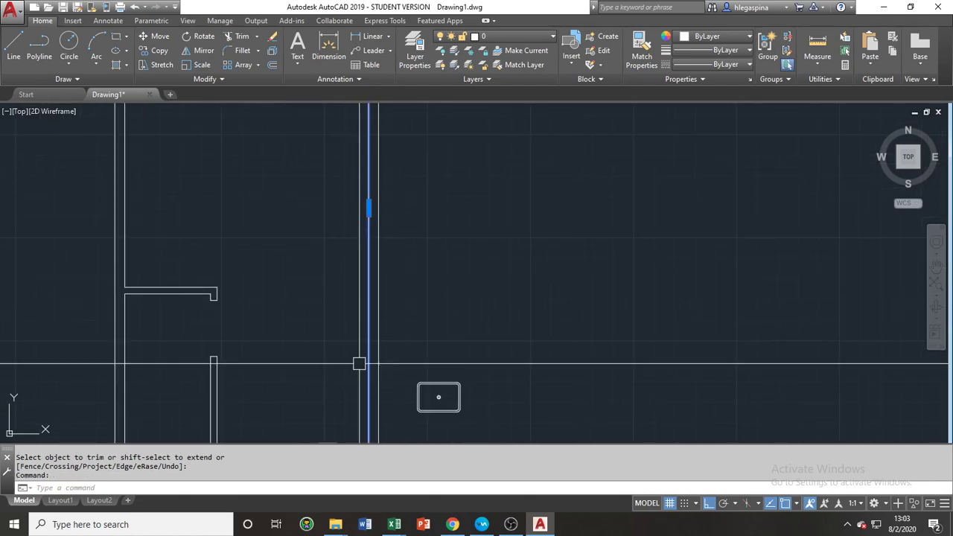
{"action": "middle_click_drag", "start_coordinate": [359, 364], "coordinate": [389, 315]}
{"action": "key", "text": "Escape"}
{"action": "key", "text": "Escape"}
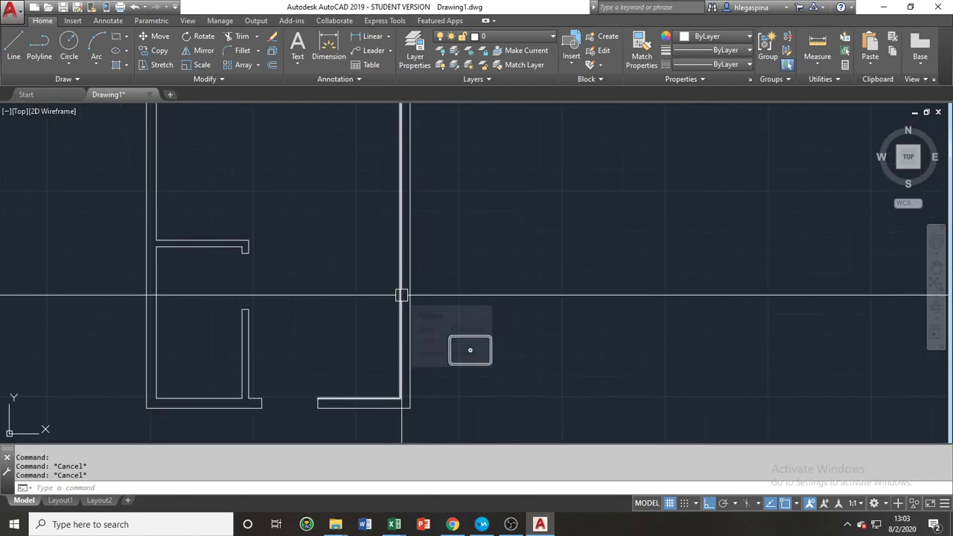
{"action": "scroll", "coordinate": [339, 399], "scroll_direction": "up", "scroll_amount": 5}
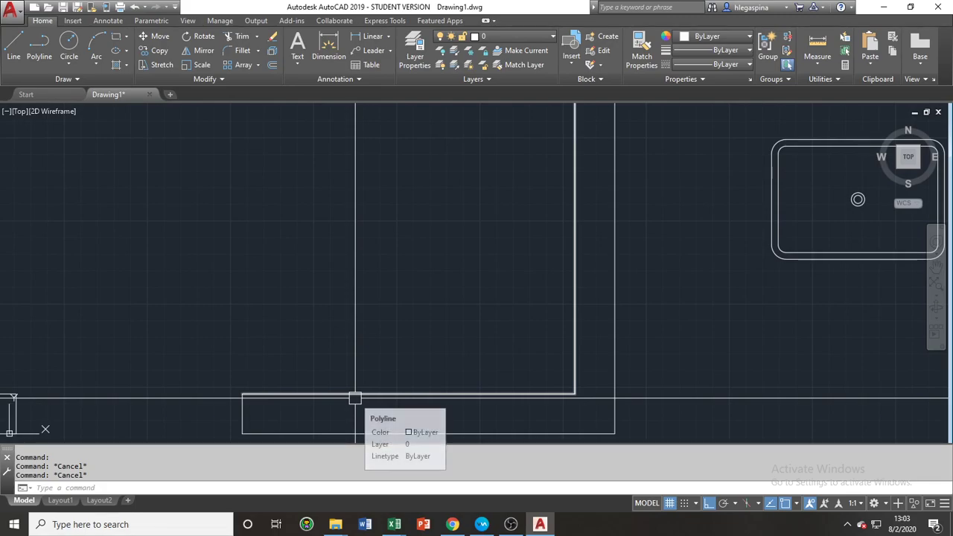
{"action": "scroll", "coordinate": [355, 398], "scroll_direction": "down", "scroll_amount": 3}
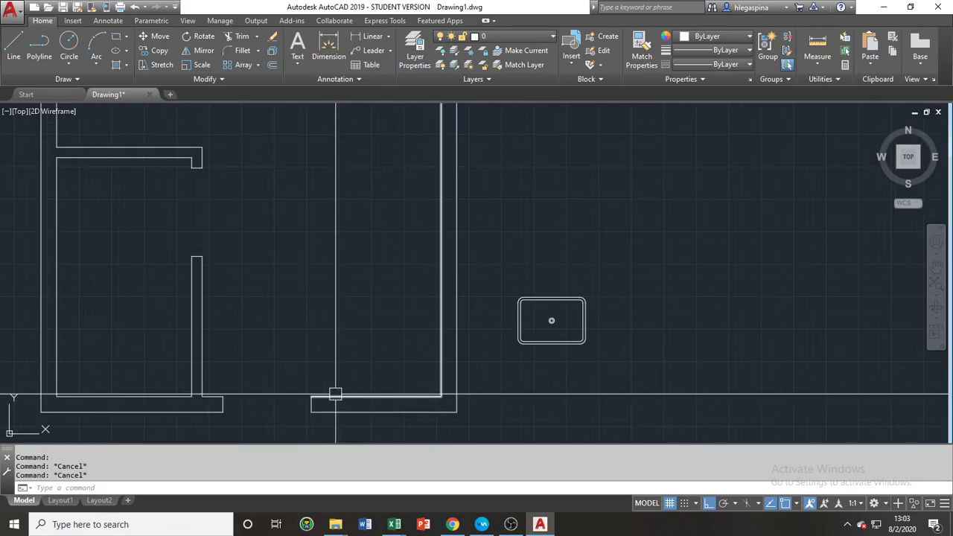
Select the right wall's inner polyline and the short end line at the top opening to check which segments are separate objects
{"action": "left_click", "coordinate": [335, 394]}
{"action": "middle_click_drag", "start_coordinate": [319, 335], "coordinate": [326, 362]}
{"action": "scroll", "coordinate": [340, 390], "scroll_direction": "down", "scroll_amount": 3}
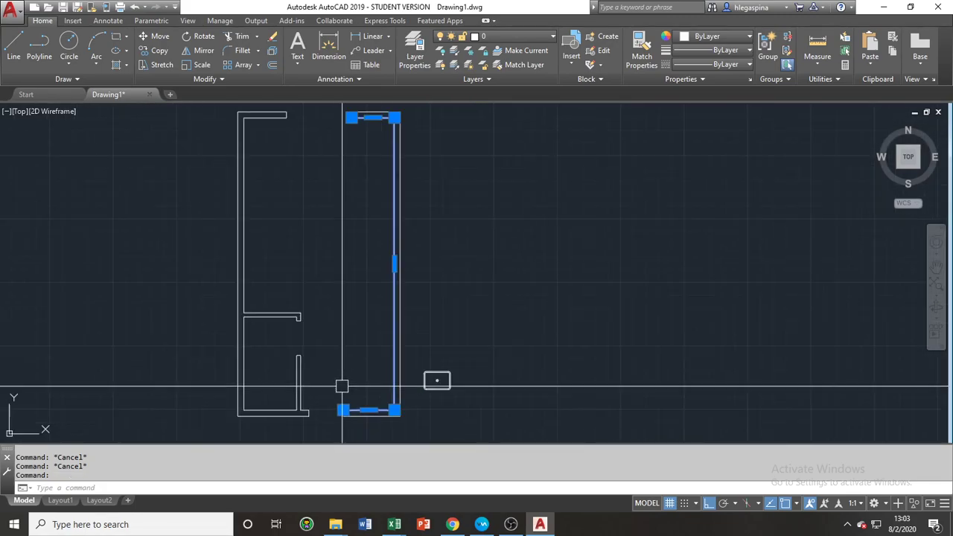
{"action": "middle_click_drag", "start_coordinate": [347, 134], "coordinate": [367, 234]}
{"action": "scroll", "coordinate": [367, 234], "scroll_direction": "up", "scroll_amount": 2}
{"action": "scroll", "coordinate": [382, 183], "scroll_direction": "up", "scroll_amount": 6}
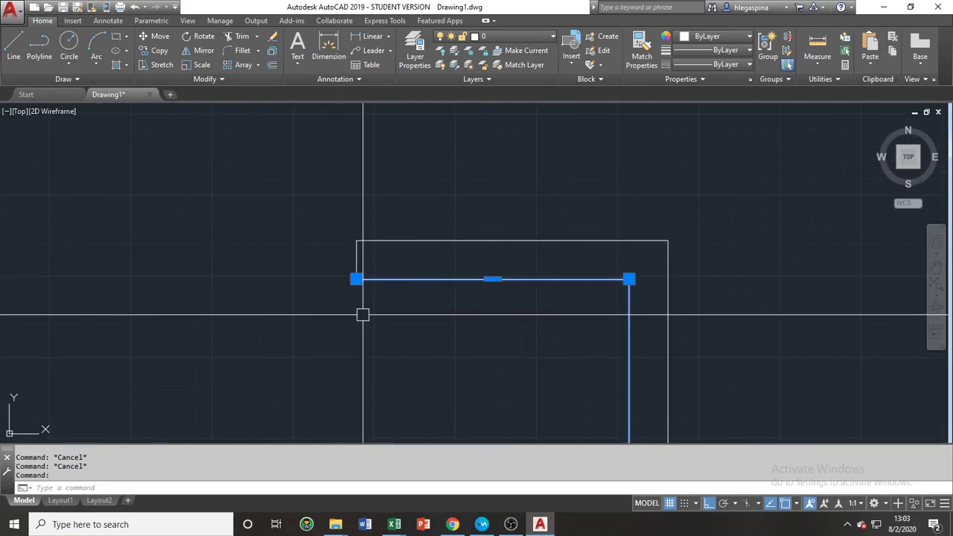
{"action": "scroll", "coordinate": [367, 267], "scroll_direction": "up", "scroll_amount": 2}
{"action": "key", "text": "Escape"}
{"action": "left_click", "coordinate": [349, 266]}
{"action": "left_click", "coordinate": [376, 287]}
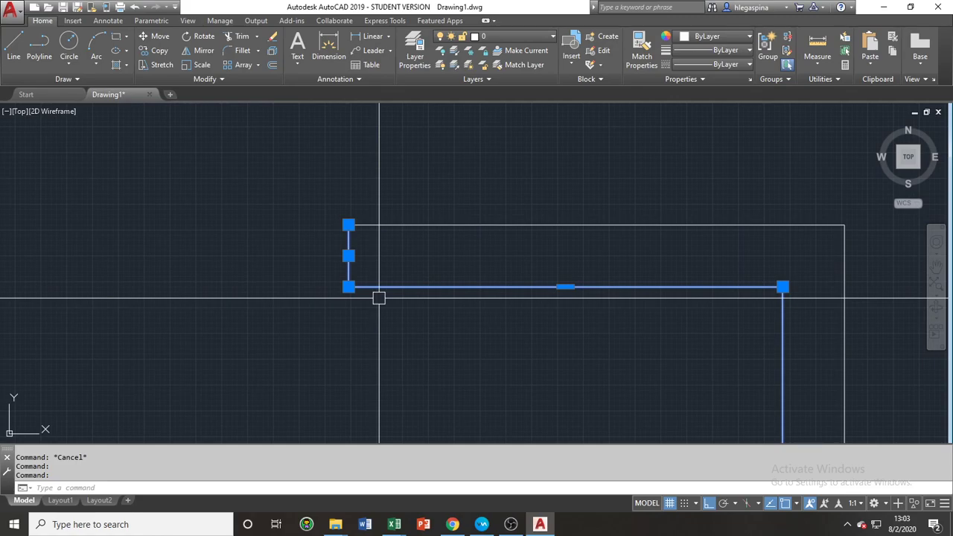
{"action": "key", "text": "Escape"}
Join the right wall's inner polyline, the short end line at the top opening and the outer wall line with PEDIT's Join option
{"action": "left_click", "coordinate": [371, 287]}
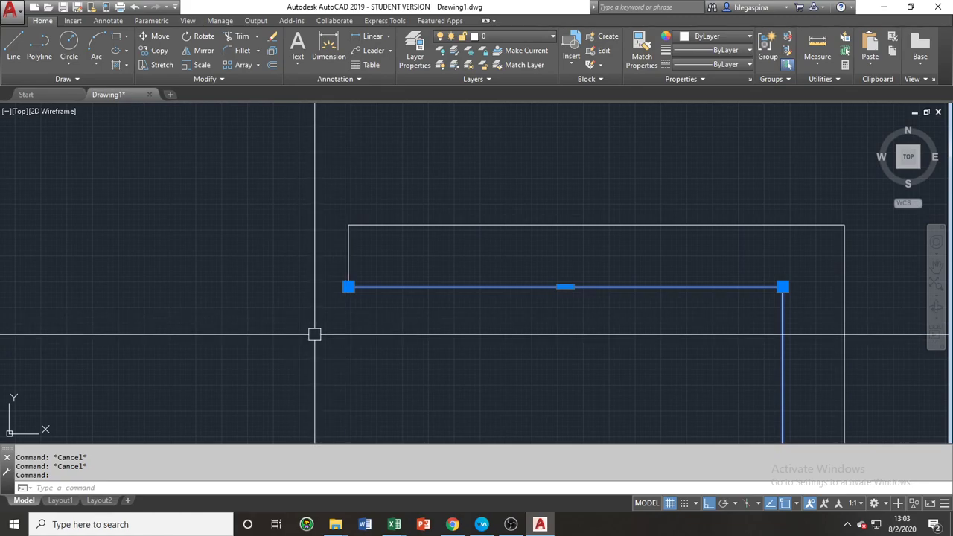
{"action": "type", "text": "p"}
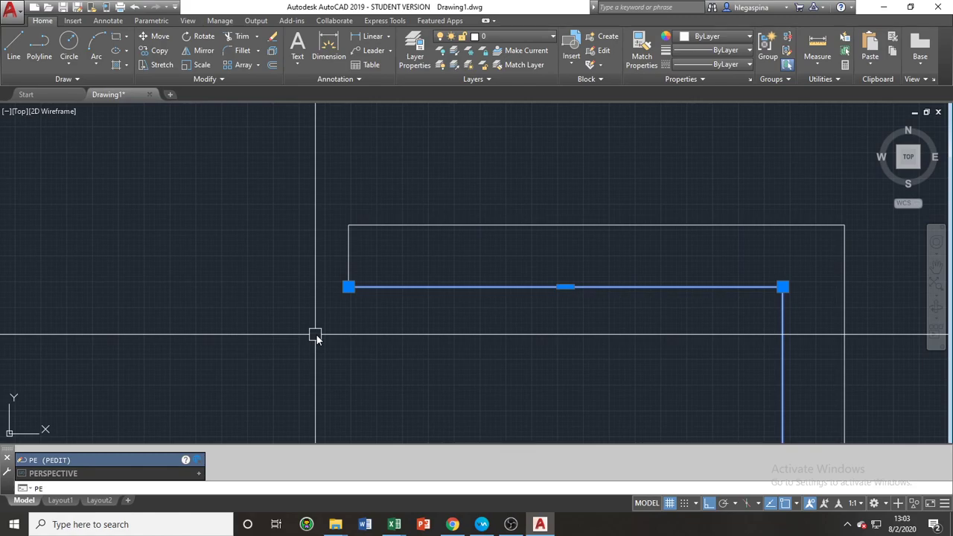
{"action": "type", "text": "e"}
{"action": "key", "text": "Return"}
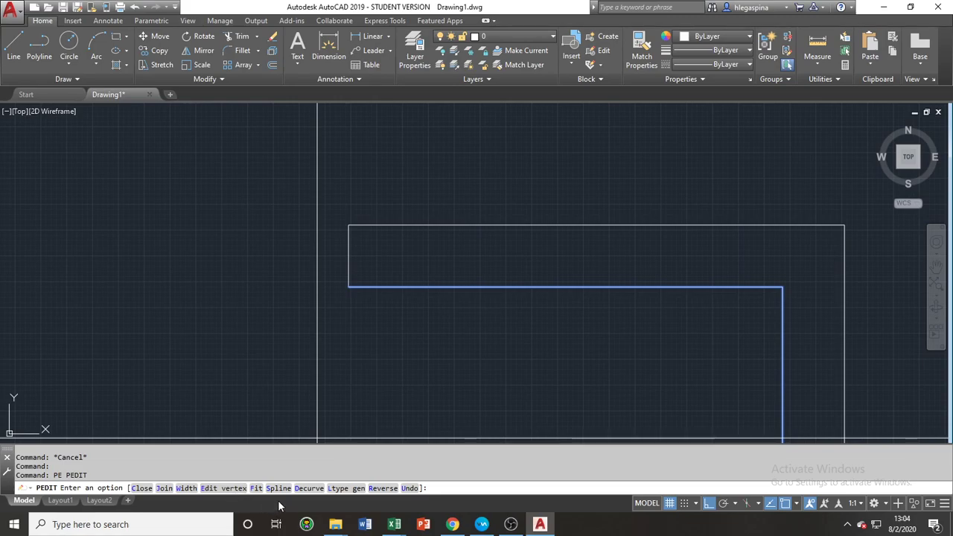
{"action": "scroll", "coordinate": [447, 273], "scroll_direction": "down", "scroll_amount": 5}
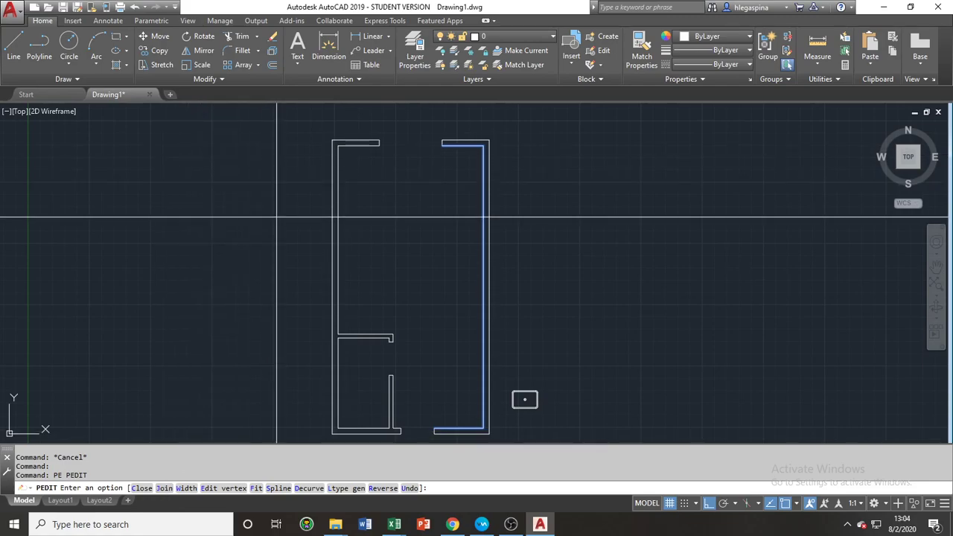
{"action": "middle_click_drag", "start_coordinate": [413, 172], "coordinate": [375, 273]}
{"action": "scroll", "coordinate": [397, 242], "scroll_direction": "down", "scroll_amount": 3}
{"action": "scroll", "coordinate": [401, 242], "scroll_direction": "up", "scroll_amount": 3}
{"action": "scroll", "coordinate": [402, 241], "scroll_direction": "down", "scroll_amount": 3}
{"action": "scroll", "coordinate": [402, 243], "scroll_direction": "up", "scroll_amount": 8}
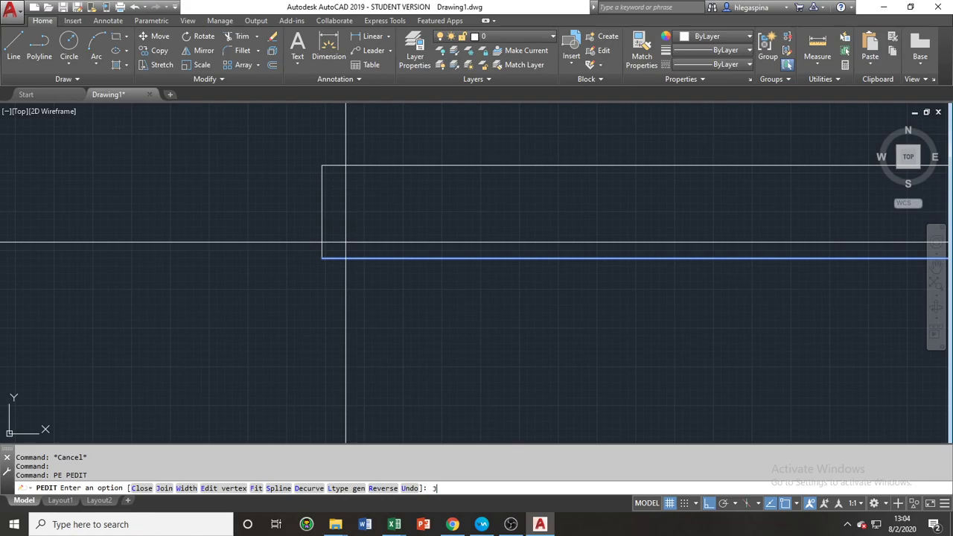
{"action": "key", "text": "Return"}
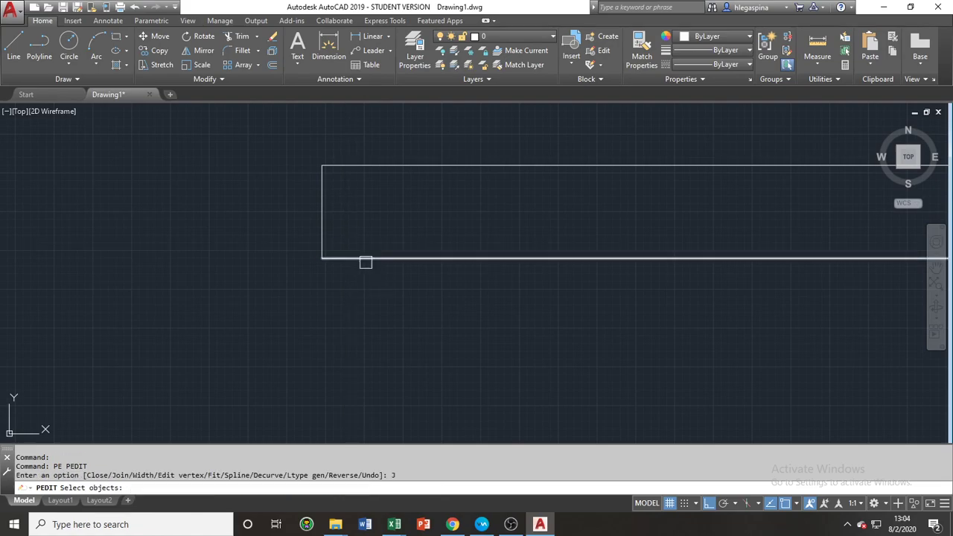
{"action": "left_click", "coordinate": [365, 260]}
{"action": "scroll", "coordinate": [248, 261], "scroll_direction": "down", "scroll_amount": 2}
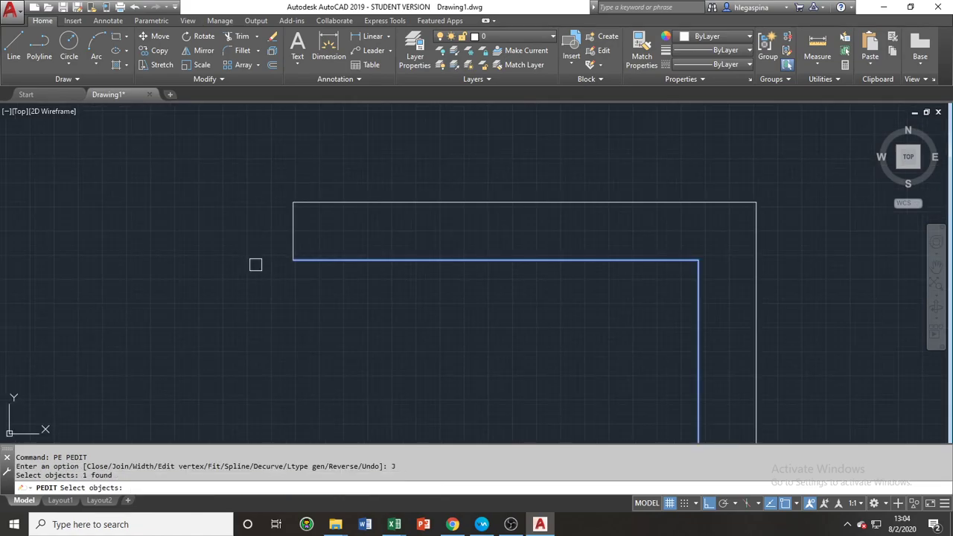
{"action": "scroll", "coordinate": [255, 262], "scroll_direction": "down", "scroll_amount": 2}
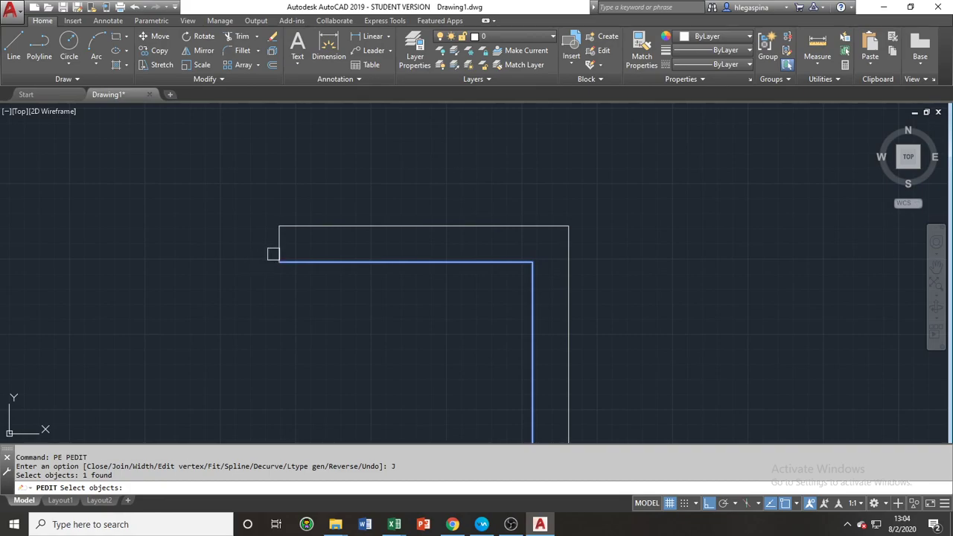
{"action": "left_click", "coordinate": [279, 248]}
{"action": "left_click", "coordinate": [310, 225]}
{"action": "scroll", "coordinate": [242, 216], "scroll_direction": "down", "scroll_amount": 8}
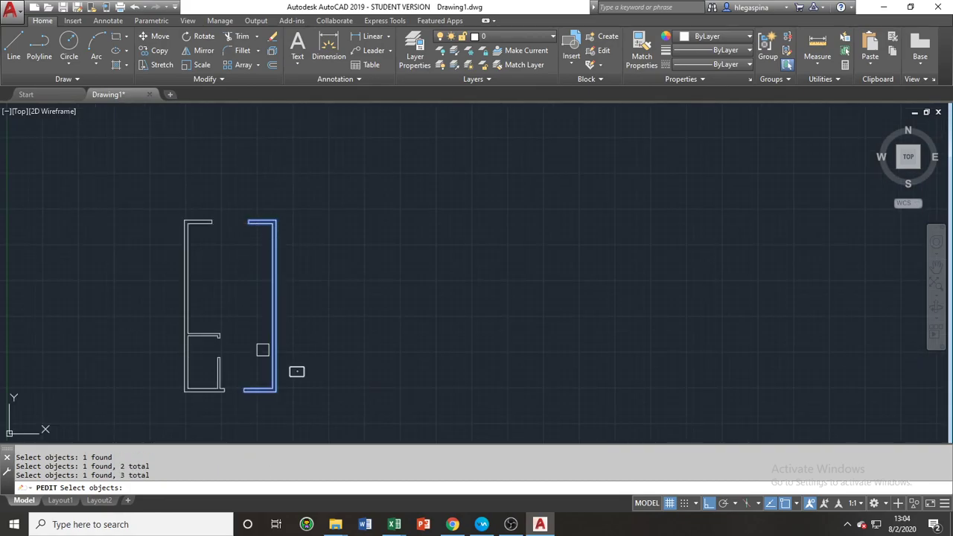
{"action": "scroll", "coordinate": [244, 411], "scroll_direction": "up", "scroll_amount": 8}
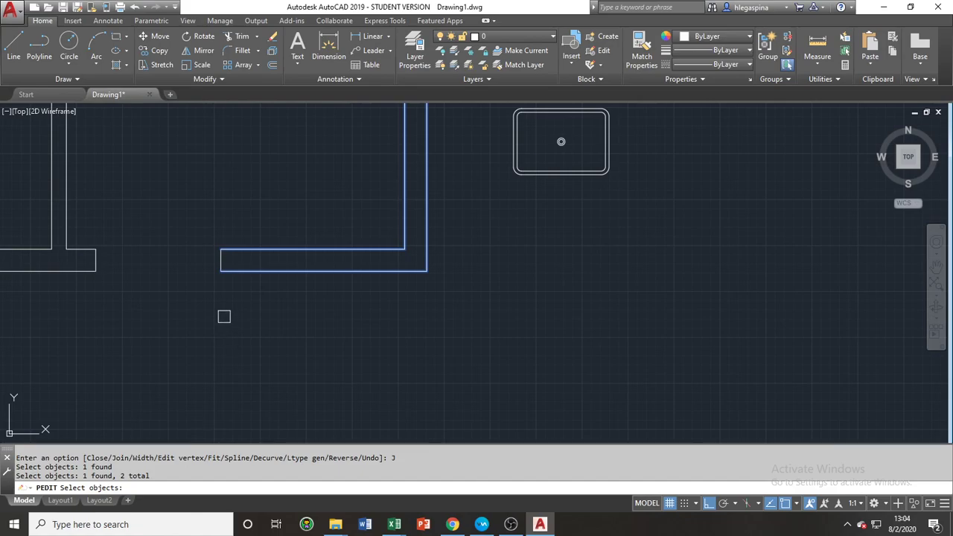
{"action": "key", "text": "Return"}
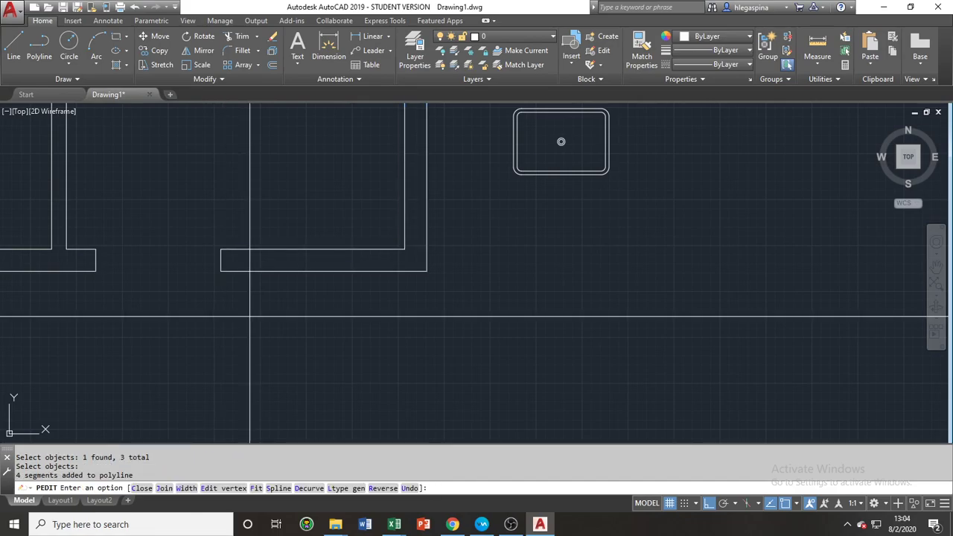
{"action": "key", "text": "Return"}
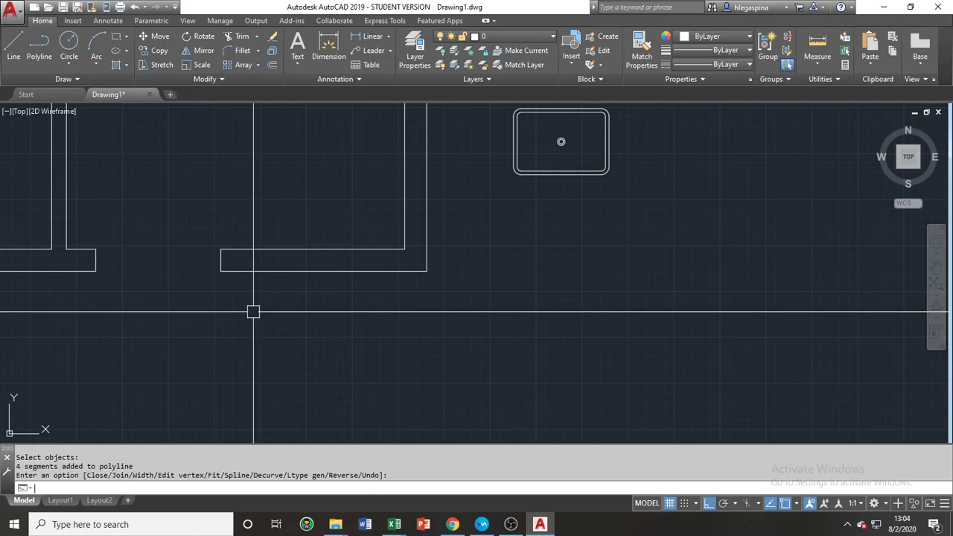
Erase the right wall section's short end line at the bottom opening and close its joined polyline with PEDIT's Close option
{"action": "left_click", "coordinate": [198, 296]}
{"action": "key", "text": "Return"}
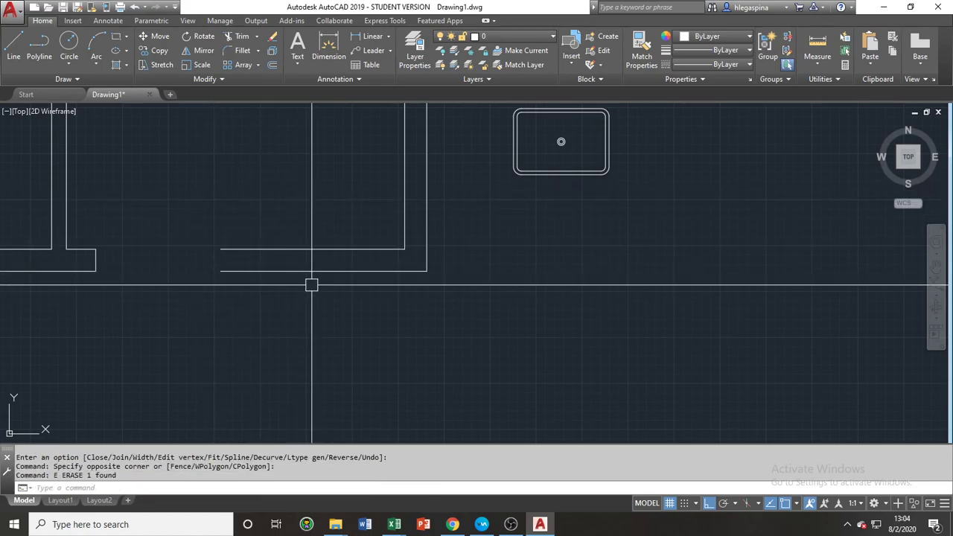
{"action": "mouse_move", "coordinate": [251, 272]}
{"action": "middle_mouse_down"}
{"action": "mouse_move", "coordinate": [310, 336]}
{"action": "mouse_move", "coordinate": [318, 330]}
{"action": "middle_mouse_up"}
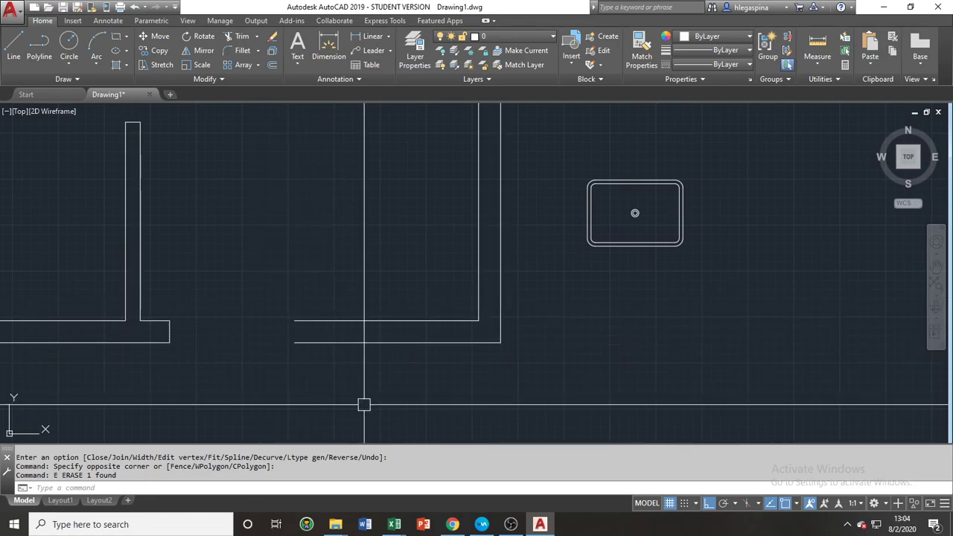
{"action": "left_click", "coordinate": [300, 343]}
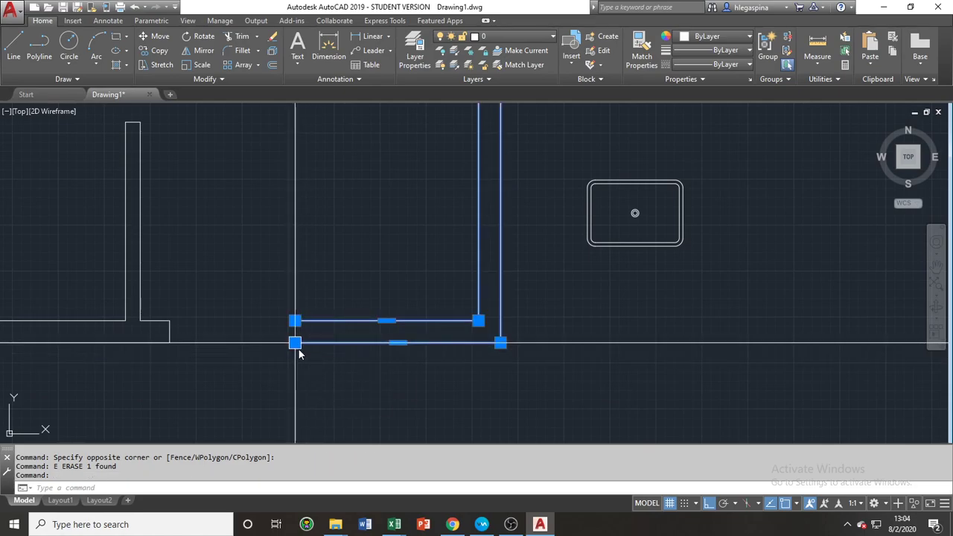
{"action": "scroll", "coordinate": [362, 272], "scroll_direction": "up", "scroll_amount": 4}
{"action": "middle_click_drag", "start_coordinate": [322, 321], "coordinate": [384, 188]}
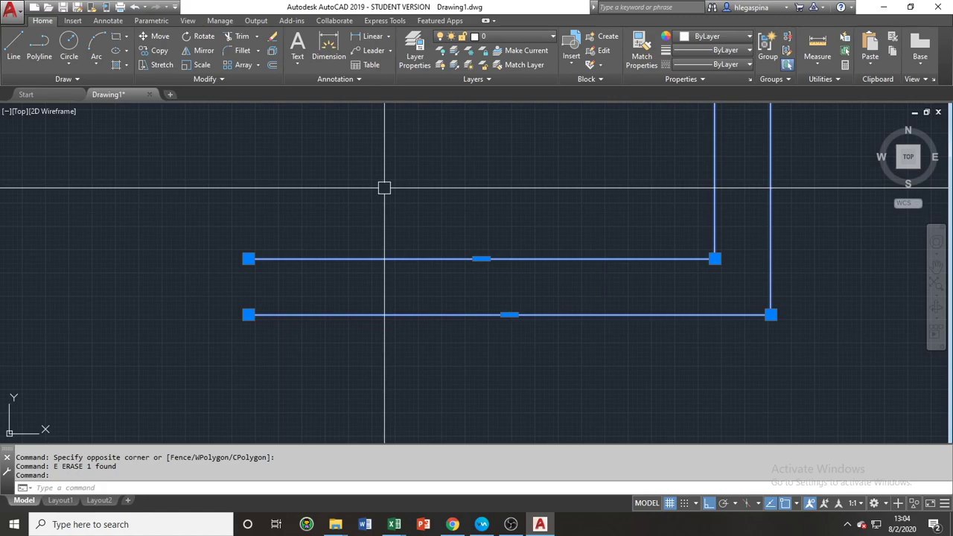
{"action": "type", "text": "p"}
{"action": "key", "text": "Return"}
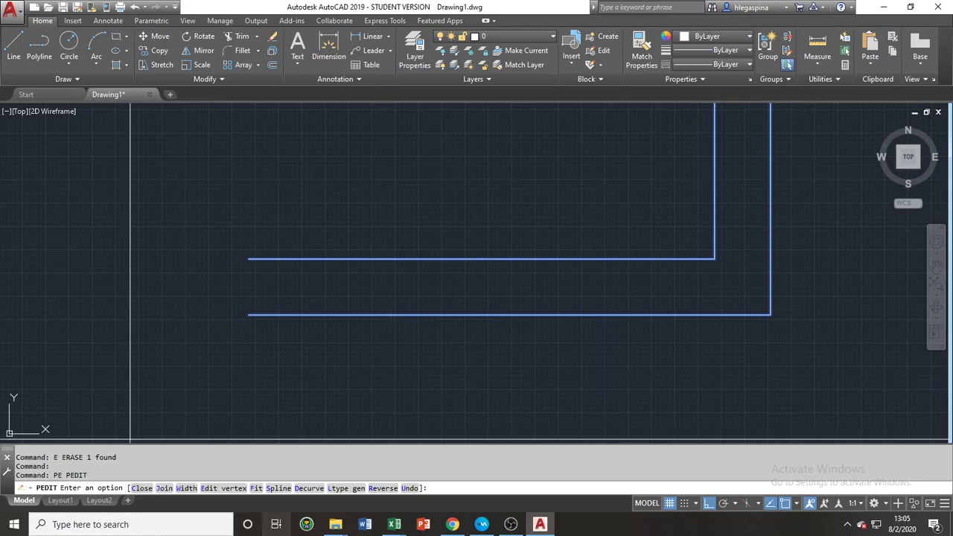
{"action": "type", "text": "c"}
{"action": "key", "text": "Return"}
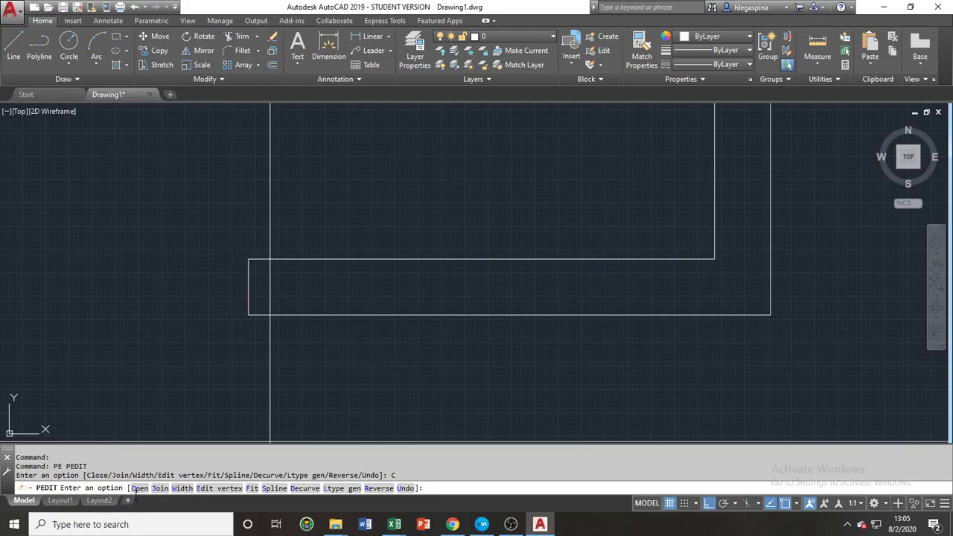
{"action": "key", "text": "Return"}
Erase the short end line of the bottom wall section left of the door opening
{"action": "middle_click", "coordinate": [291, 358]}
{"action": "middle_click", "coordinate": [291, 358]}
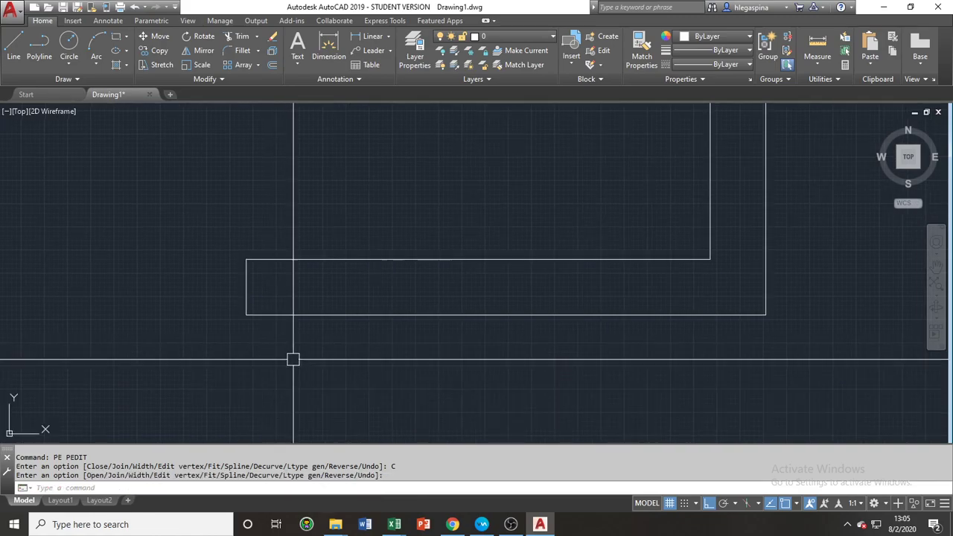
{"action": "scroll", "coordinate": [291, 358], "scroll_direction": "down", "scroll_amount": 2}
{"action": "middle_click_drag", "start_coordinate": [171, 297], "coordinate": [439, 381]}
{"action": "scroll", "coordinate": [435, 377], "scroll_direction": "down", "scroll_amount": 3}
{"action": "scroll", "coordinate": [432, 375], "scroll_direction": "up", "scroll_amount": 3}
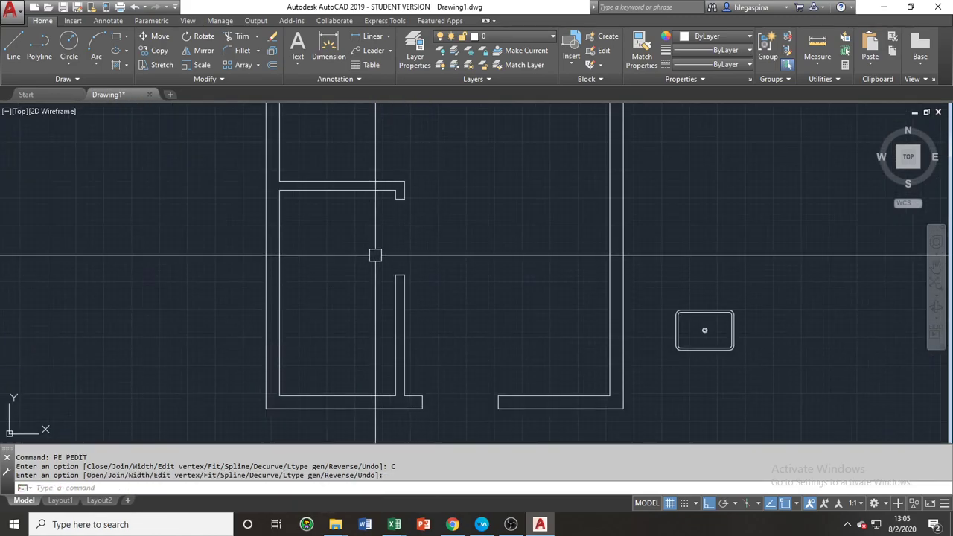
{"action": "scroll", "coordinate": [432, 417], "scroll_direction": "up", "scroll_amount": 3}
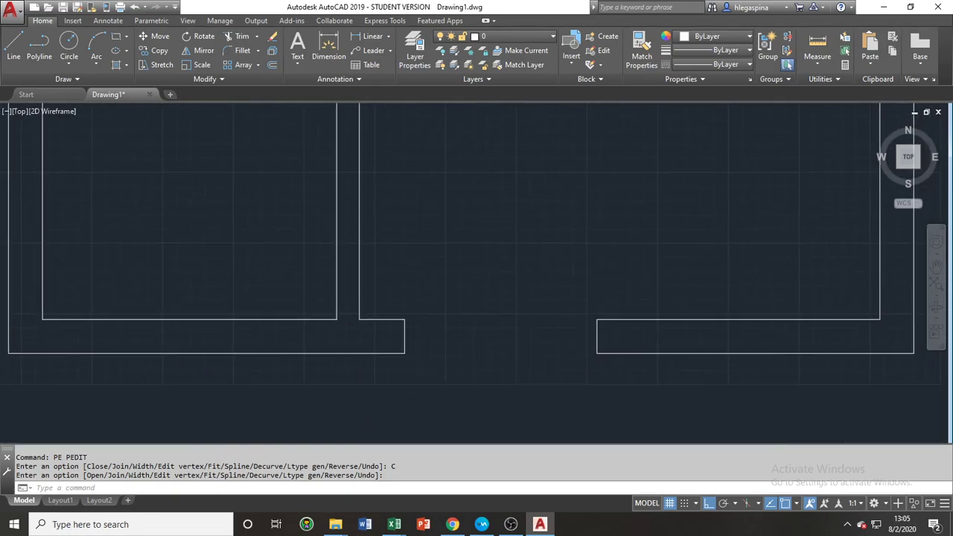
{"action": "left_click", "coordinate": [391, 385]}
{"action": "left_click", "coordinate": [458, 213]}
{"action": "type", "text": "e"}
{"action": "key", "text": "Return"}
Join the small room's inner polyline with the remaining lines of the left wall section and partitions using PEDIT's Join option
{"action": "scroll", "coordinate": [439, 276], "scroll_direction": "down", "scroll_amount": 3}
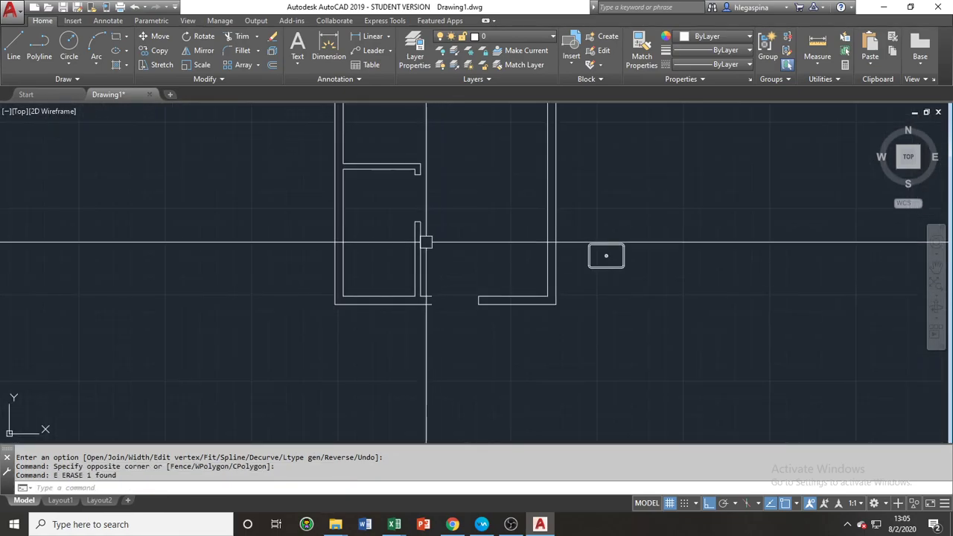
{"action": "left_click", "coordinate": [343, 229]}
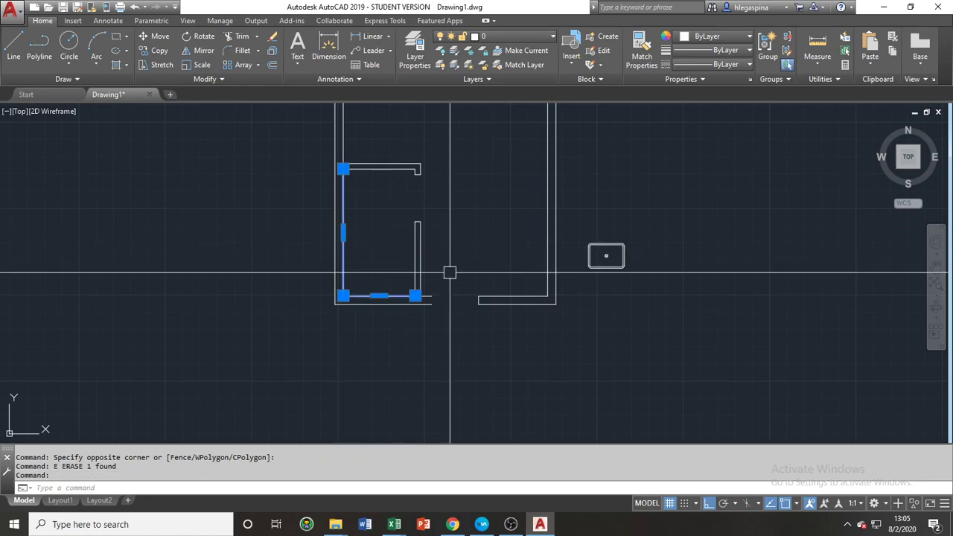
{"action": "type", "text": "PE"}
{"action": "key", "text": "Return"}
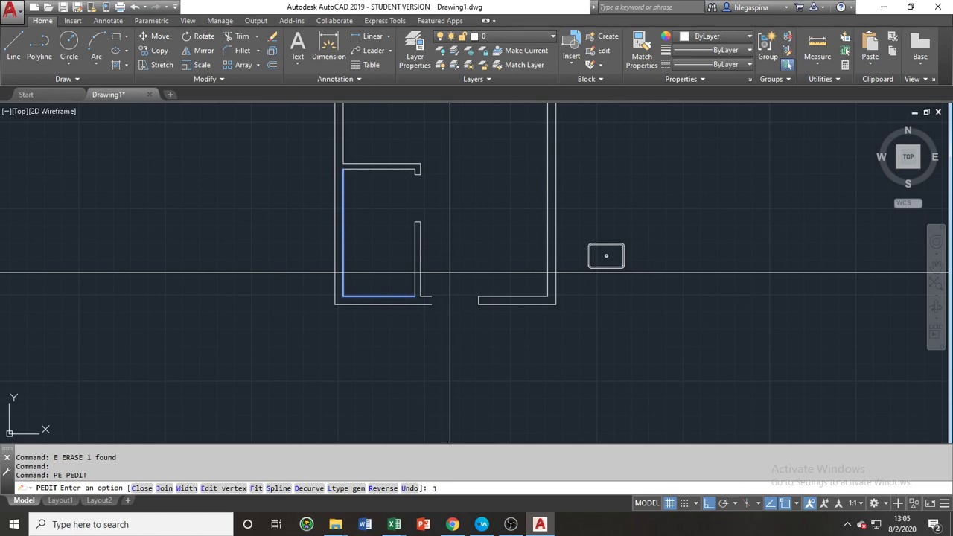
{"action": "key", "text": "Return"}
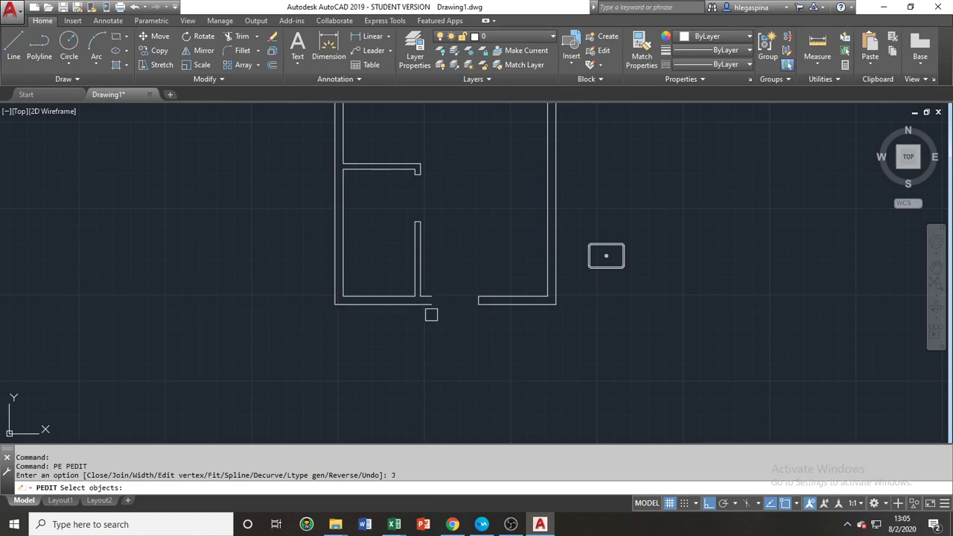
{"action": "scroll", "coordinate": [432, 316], "scroll_direction": "down", "scroll_amount": 3}
{"action": "mouse_move", "coordinate": [437, 327]}
{"action": "middle_mouse_down"}
{"action": "mouse_move", "coordinate": [409, 325]}
{"action": "mouse_move", "coordinate": [399, 344]}
{"action": "middle_mouse_up"}
{"action": "left_click", "coordinate": [402, 350]}
{"action": "left_click", "coordinate": [310, 143]}
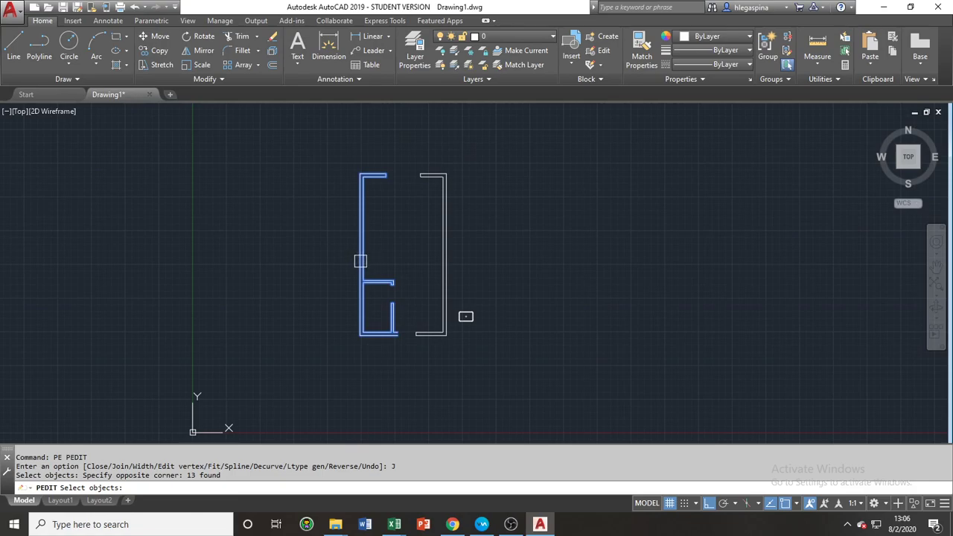
{"action": "key", "text": "Return"}
Close the joined left wall polyline at the bottom door opening with PEDIT's Close option
{"action": "scroll", "coordinate": [383, 319], "scroll_direction": "up", "scroll_amount": 4}
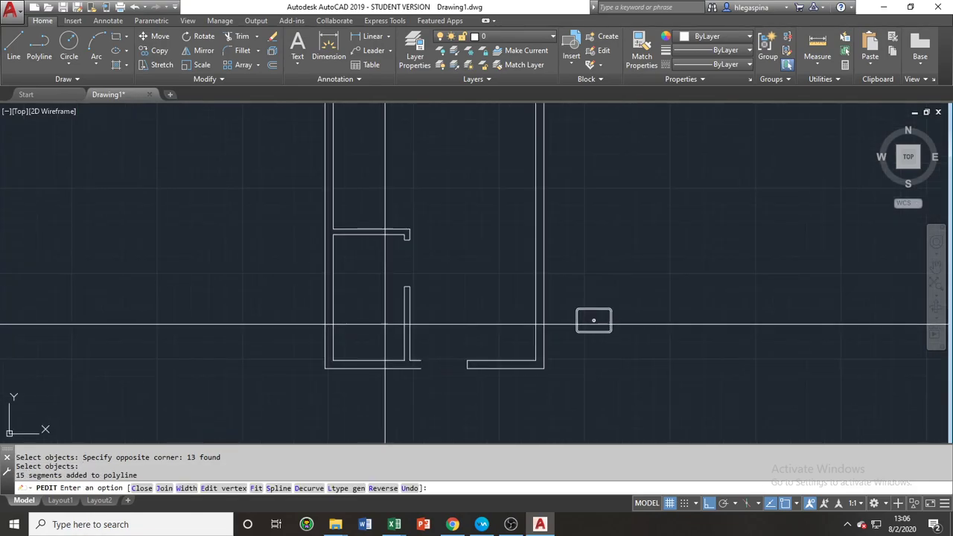
{"action": "middle_click_drag", "start_coordinate": [385, 326], "coordinate": [325, 275]}
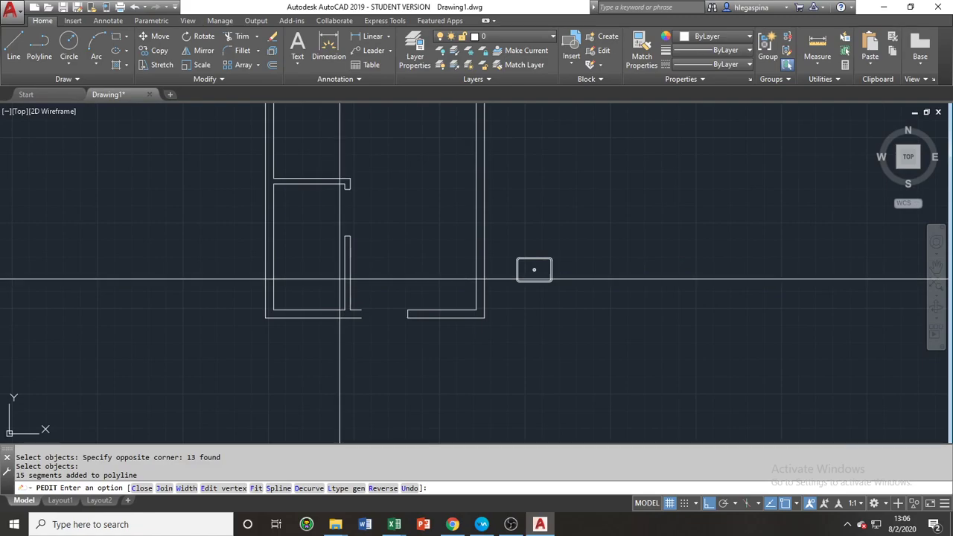
{"action": "scroll", "coordinate": [404, 238], "scroll_direction": "down", "scroll_amount": 4}
{"action": "middle_click_drag", "start_coordinate": [310, 157], "coordinate": [336, 219]}
{"action": "scroll", "coordinate": [354, 241], "scroll_direction": "up", "scroll_amount": 4}
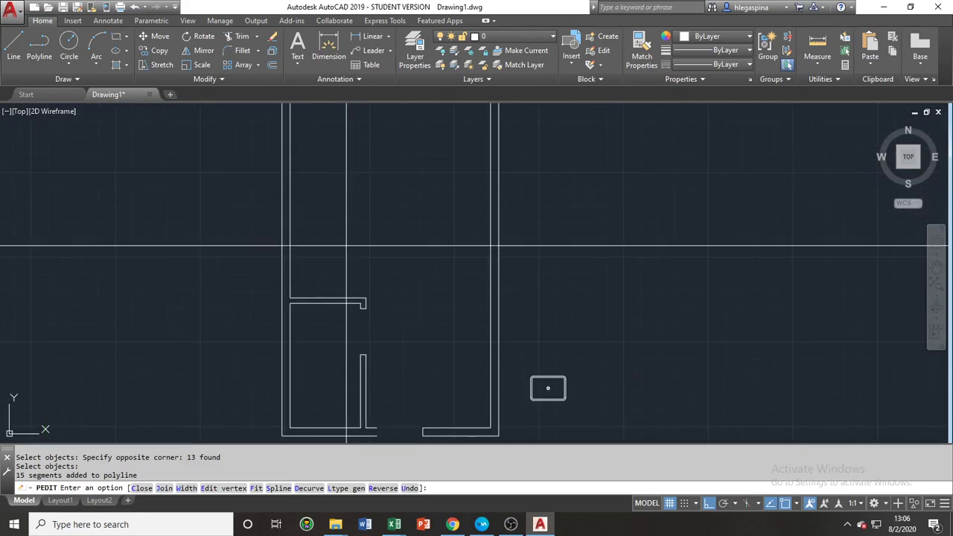
{"action": "scroll", "coordinate": [346, 246], "scroll_direction": "down", "scroll_amount": 4}
{"action": "scroll", "coordinate": [348, 247], "scroll_direction": "up", "scroll_amount": 2}
{"action": "middle_click_drag", "start_coordinate": [348, 245], "coordinate": [324, 214]}
{"action": "scroll", "coordinate": [324, 261], "scroll_direction": "up", "scroll_amount": 4}
{"action": "middle_click_drag", "start_coordinate": [347, 286], "coordinate": [336, 242]}
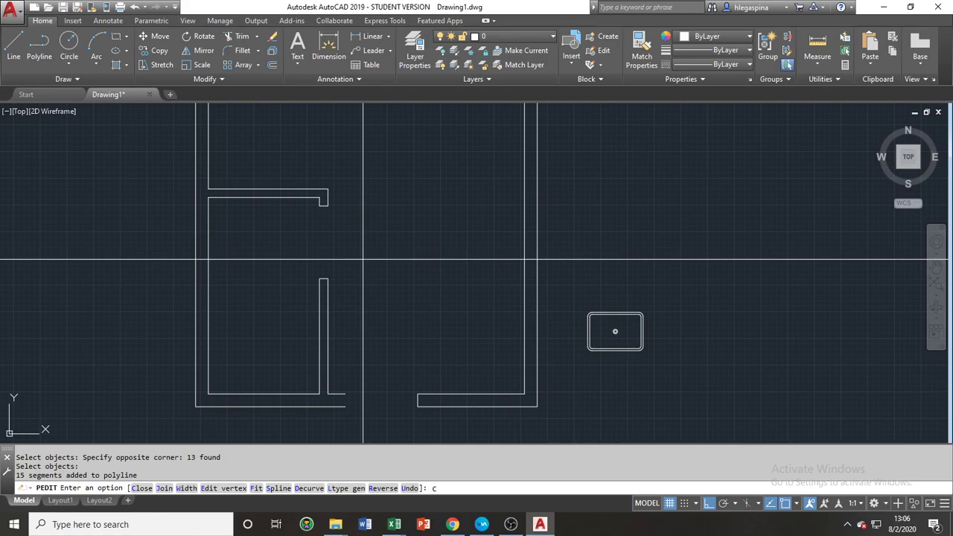
{"action": "key", "text": "Return"}
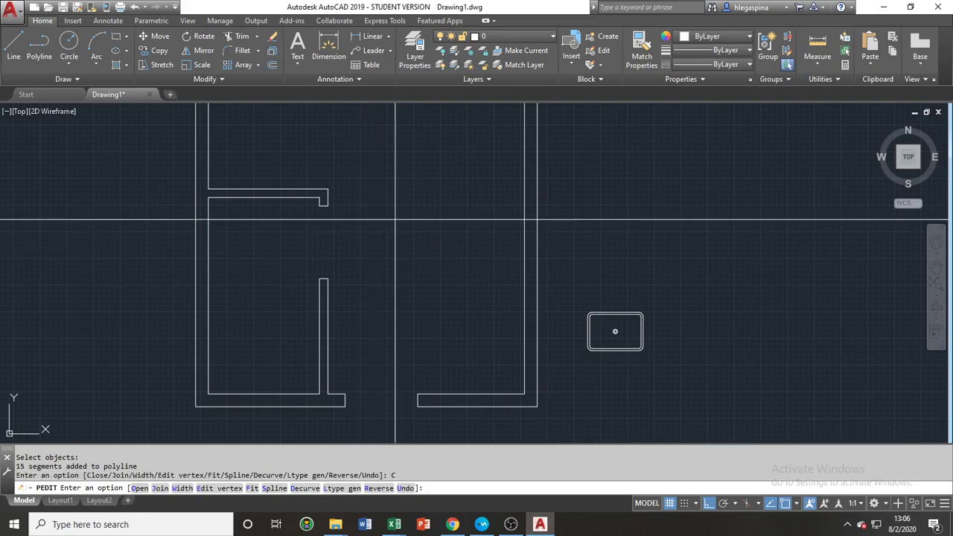
{"action": "middle_click_drag", "start_coordinate": [368, 359], "coordinate": [360, 280]}
{"action": "scroll", "coordinate": [360, 280], "scroll_direction": "down", "scroll_amount": 2}
{"action": "scroll", "coordinate": [341, 335], "scroll_direction": "up", "scroll_amount": 8}
{"action": "middle_click_drag", "start_coordinate": [351, 196], "coordinate": [343, 245]}
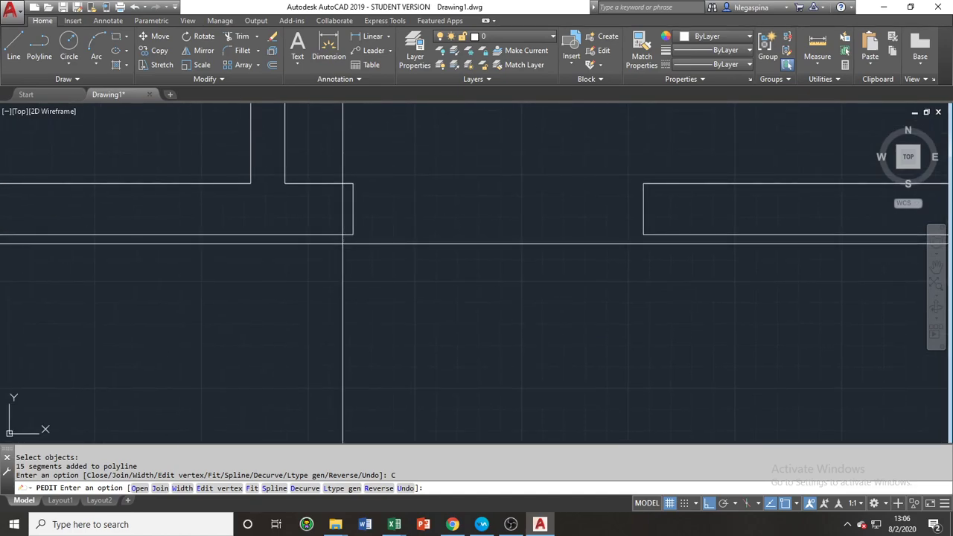
{"action": "key", "text": "Return"}
Draw a line across the small room's door opening, connecting the inner corners of the two partition ends
{"action": "scroll", "coordinate": [355, 251], "scroll_direction": "down", "scroll_amount": 3}
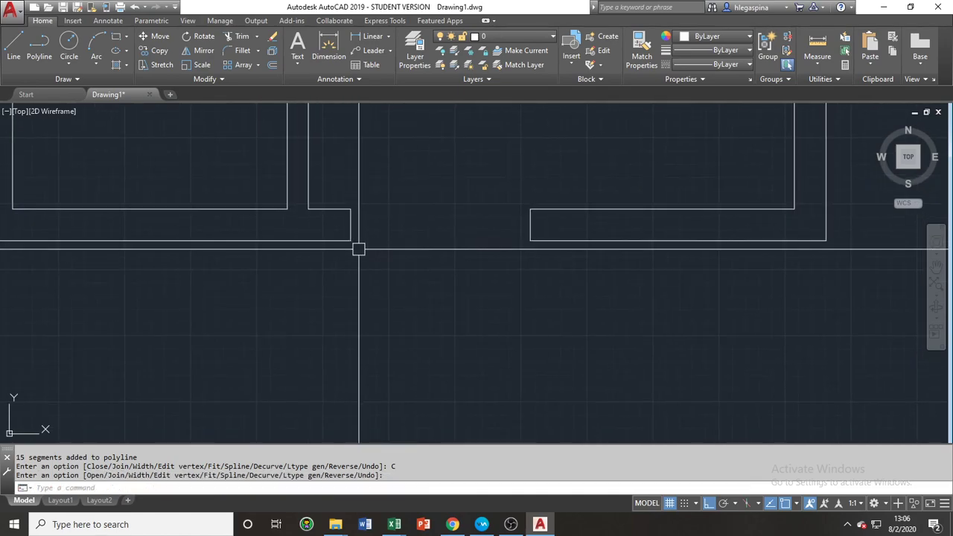
{"action": "middle_click_drag", "start_coordinate": [394, 230], "coordinate": [362, 315]}
{"action": "scroll", "coordinate": [362, 365], "scroll_direction": "down", "scroll_amount": 6}
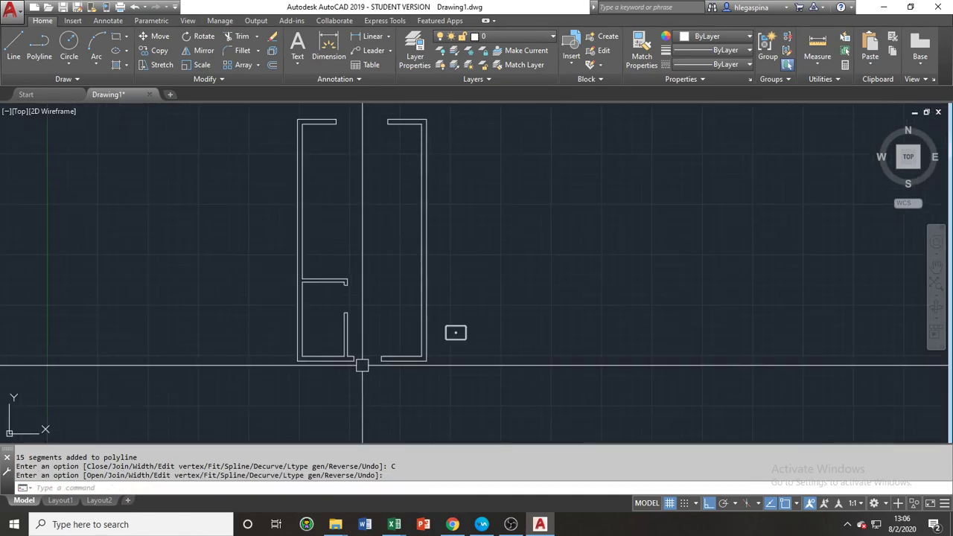
{"action": "scroll", "coordinate": [355, 341], "scroll_direction": "up", "scroll_amount": 8}
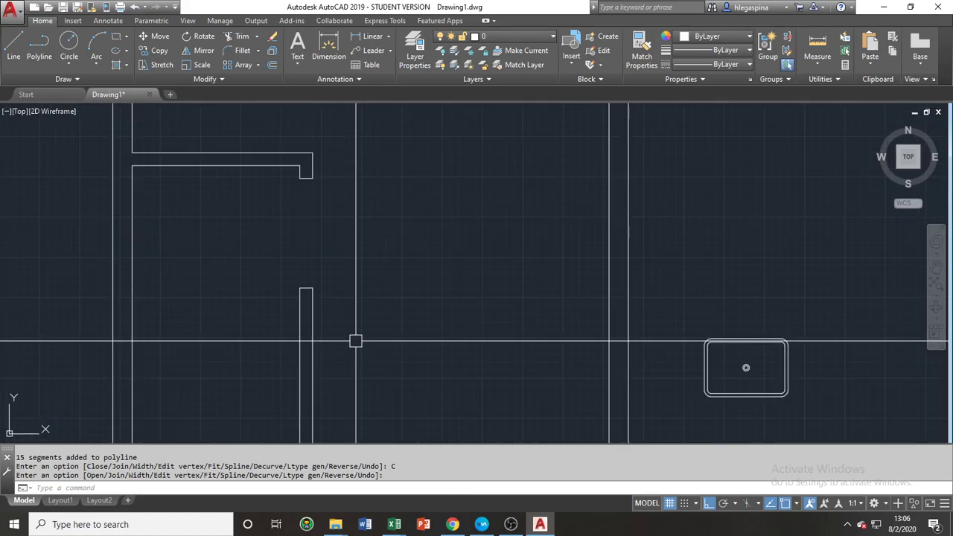
{"action": "type", "text": "l"}
{"action": "key", "text": "Return"}
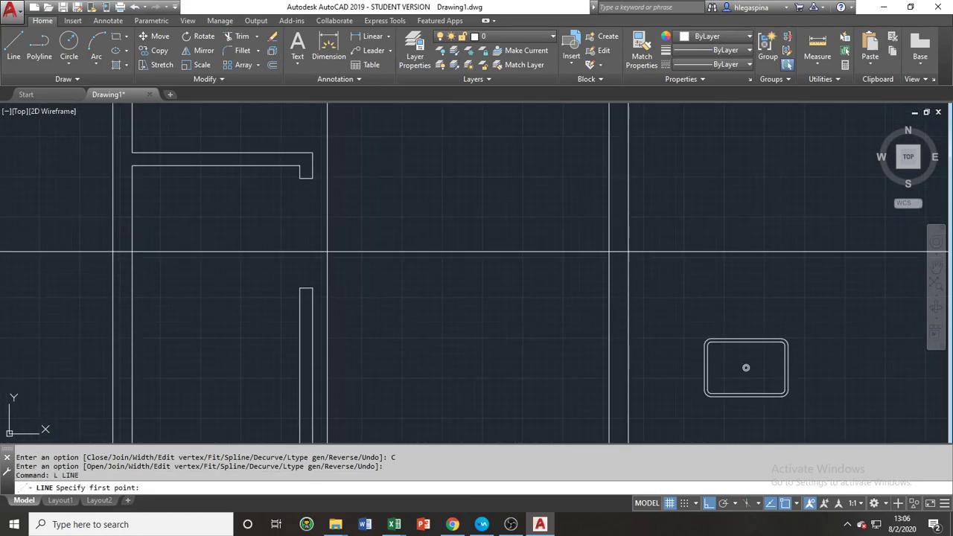
{"action": "left_click", "coordinate": [300, 178]}
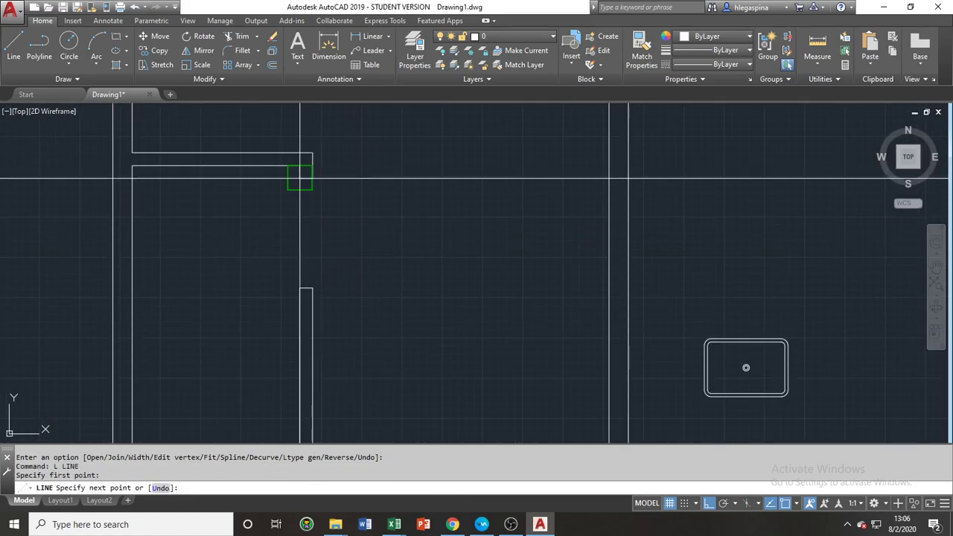
{"action": "left_click", "coordinate": [300, 288]}
{"action": "scroll", "coordinate": [216, 246], "scroll_direction": "down", "scroll_amount": 5}
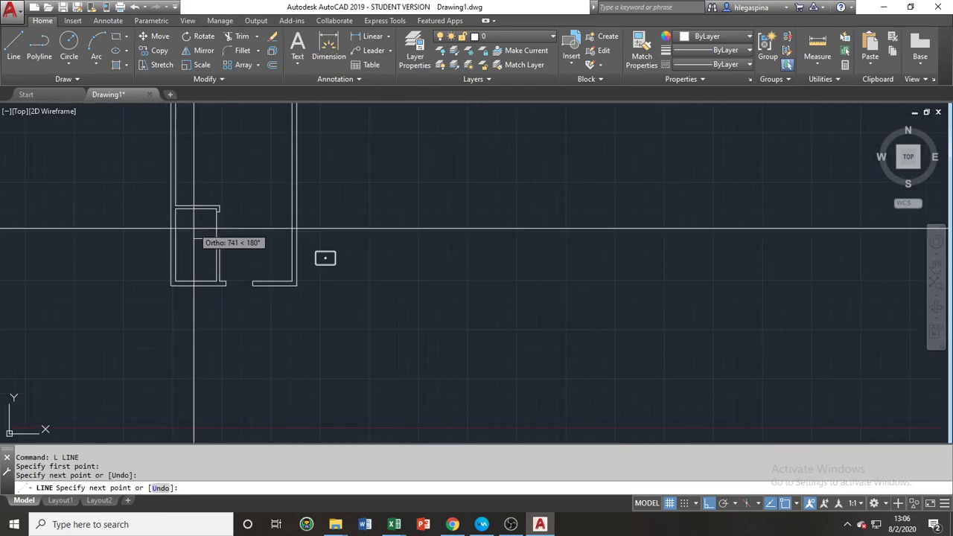
{"action": "key", "text": "Escape"}
Draw a line across the bottom wall's door opening between the outer corners of the two wall ends
{"action": "scroll", "coordinate": [228, 288], "scroll_direction": "up", "scroll_amount": 4}
{"action": "key", "text": "Return"}
{"action": "left_click", "coordinate": [219, 280]}
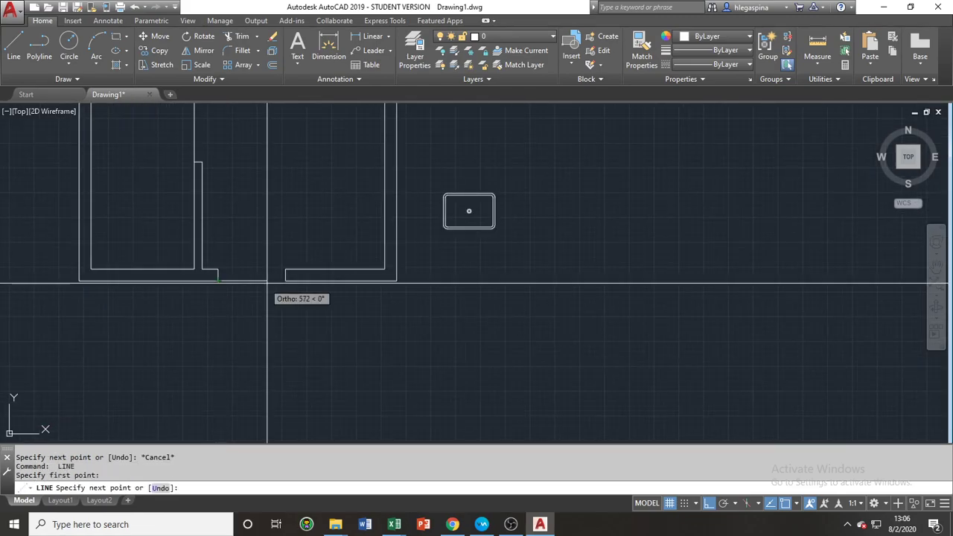
{"action": "left_click", "coordinate": [285, 281]}
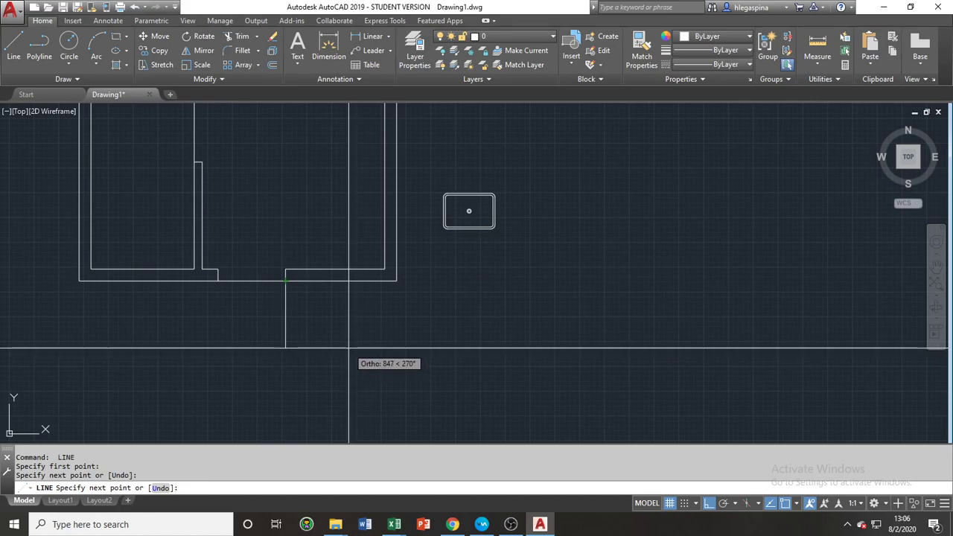
{"action": "key", "text": "Escape"}
Draw two lines across the top wall opening, one along the outer wall face and one along the inner face
{"action": "scroll", "coordinate": [372, 360], "scroll_direction": "down", "scroll_amount": 4}
{"action": "middle_click_drag", "start_coordinate": [328, 278], "coordinate": [343, 351]}
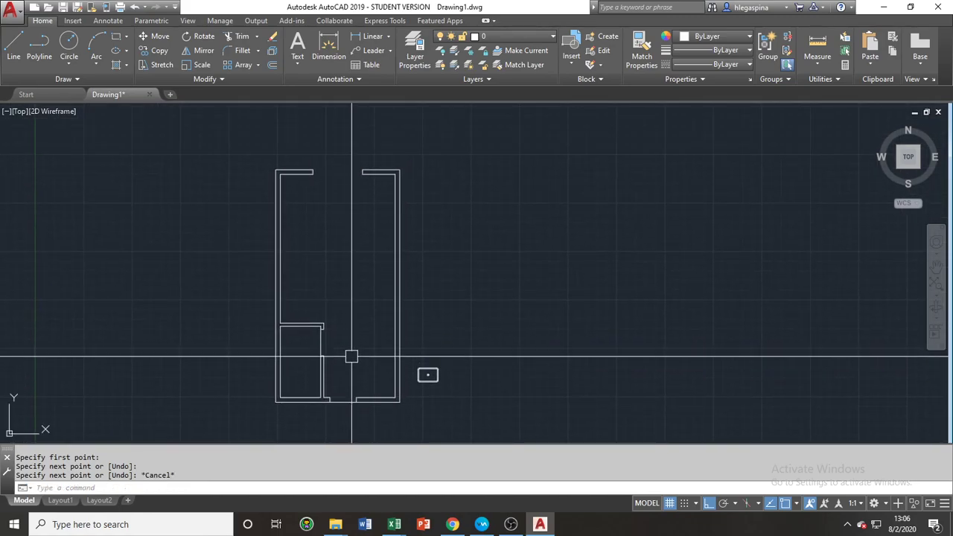
{"action": "scroll", "coordinate": [291, 156], "scroll_direction": "up", "scroll_amount": 4}
{"action": "key", "text": "Return"}
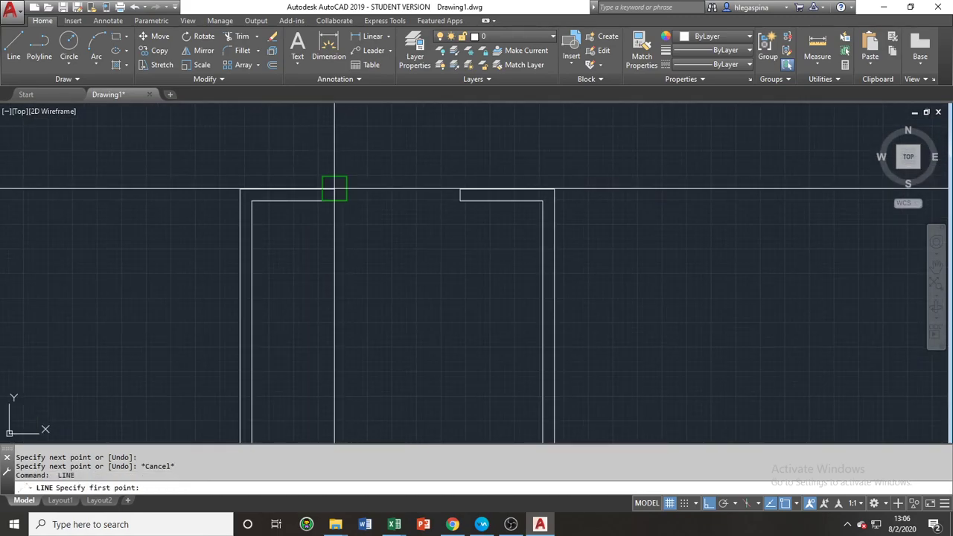
{"action": "left_click", "coordinate": [334, 190]}
{"action": "left_click", "coordinate": [461, 190]}
{"action": "key", "text": "Return"}
{"action": "key", "text": "Return"}
{"action": "left_click", "coordinate": [335, 200]}
{"action": "left_click", "coordinate": [460, 200]}
{"action": "key", "text": "Return"}
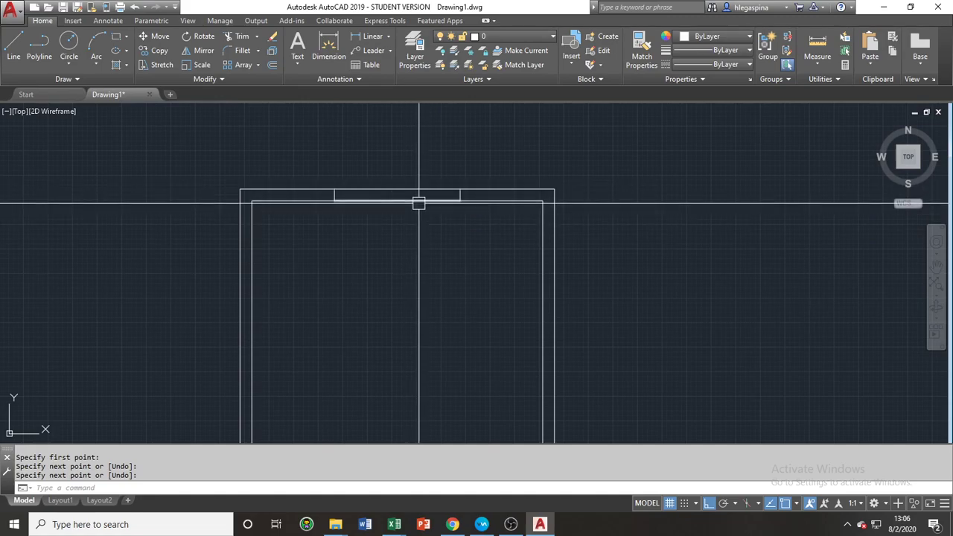
{"action": "scroll", "coordinate": [415, 209], "scroll_direction": "down", "scroll_amount": 4}
{"action": "middle_click_drag", "start_coordinate": [422, 241], "coordinate": [345, 221]}
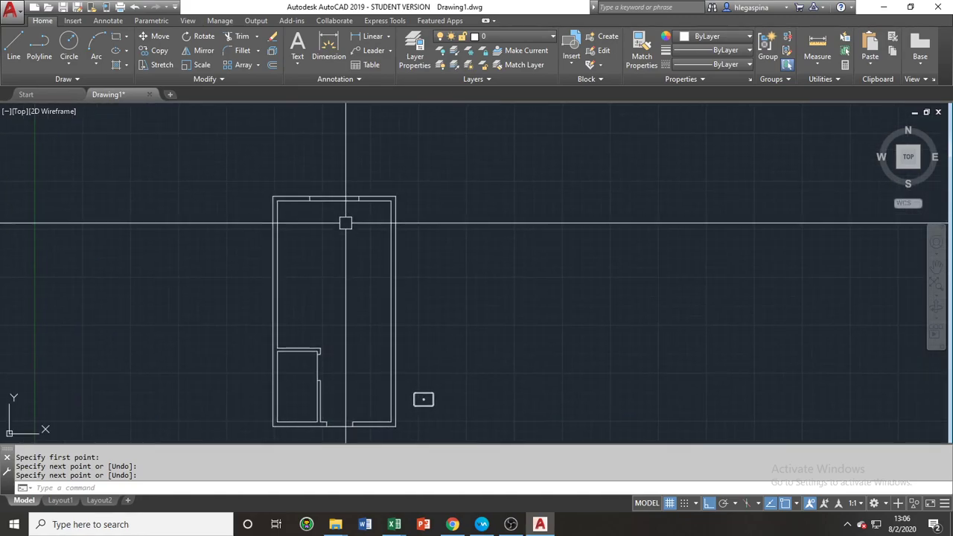
{"action": "scroll", "coordinate": [372, 298], "scroll_direction": "up", "scroll_amount": 4}
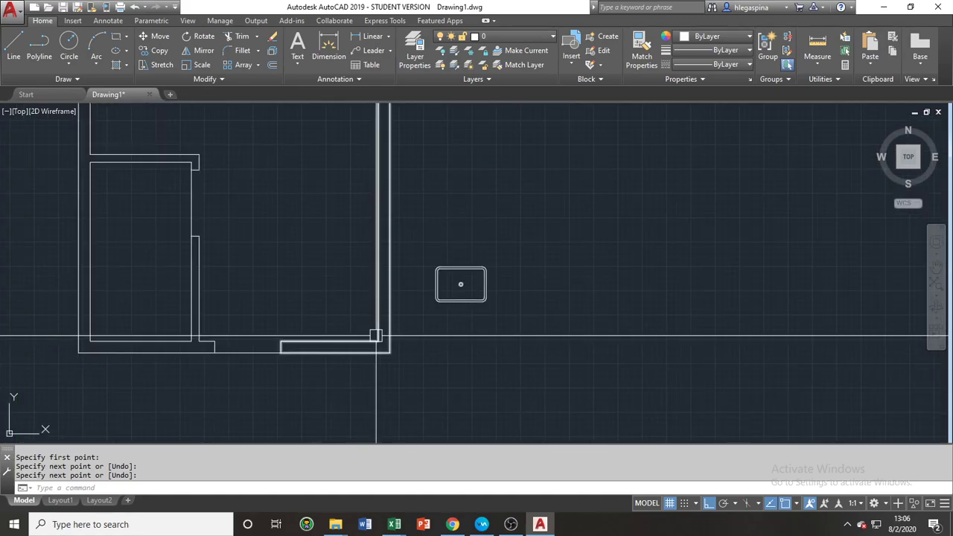
{"action": "scroll", "coordinate": [400, 286], "scroll_direction": "down", "scroll_amount": 6}
{"action": "scroll", "coordinate": [351, 247], "scroll_direction": "up", "scroll_amount": 4}
{"action": "mouse_move", "coordinate": [351, 246]}
{"action": "middle_mouse_down"}
{"action": "mouse_move", "coordinate": [351, 298]}
{"action": "mouse_move", "coordinate": [363, 313]}
{"action": "middle_mouse_up"}
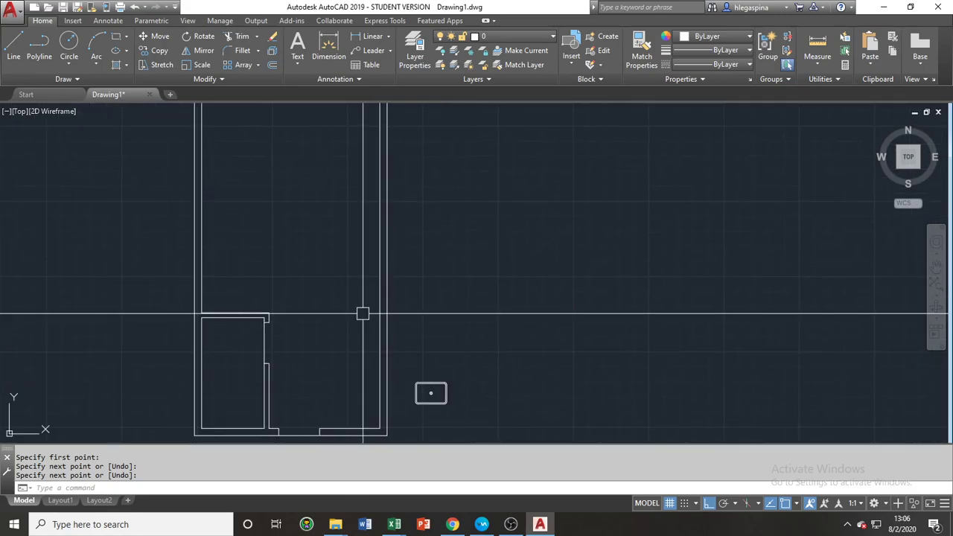
{"action": "scroll", "coordinate": [362, 313], "scroll_direction": "down", "scroll_amount": 2}
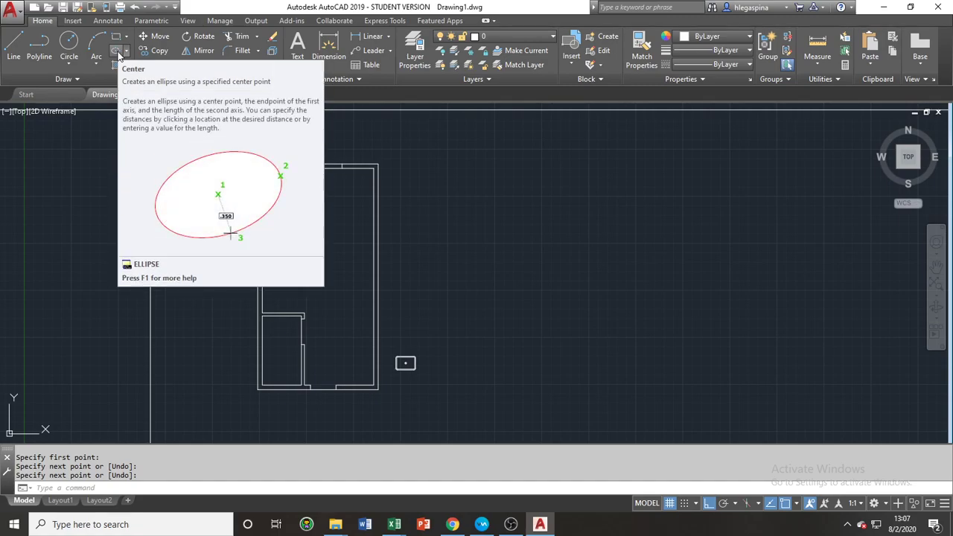
Draw an ellipse to the right of the floor plan with a 550 horizontal axis and a 400 distance to the other axis
{"action": "middle_click_drag", "start_coordinate": [440, 273], "coordinate": [304, 256]}
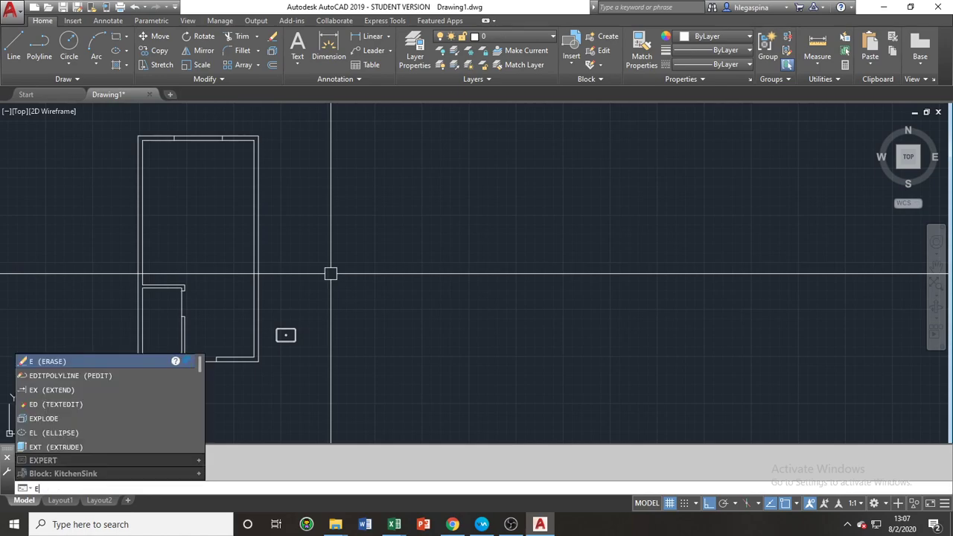
{"action": "type", "text": "L"}
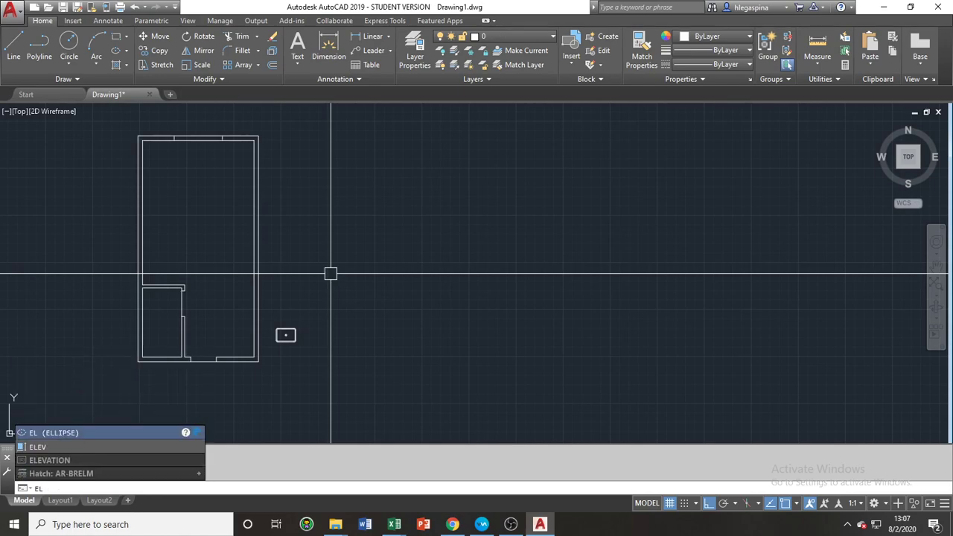
{"action": "key", "text": "Return"}
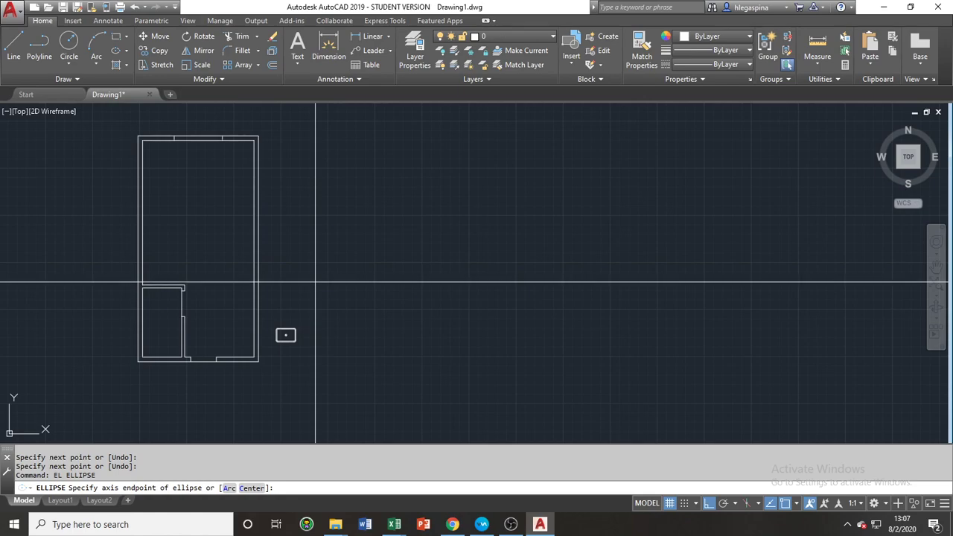
{"action": "left_click", "coordinate": [315, 283]}
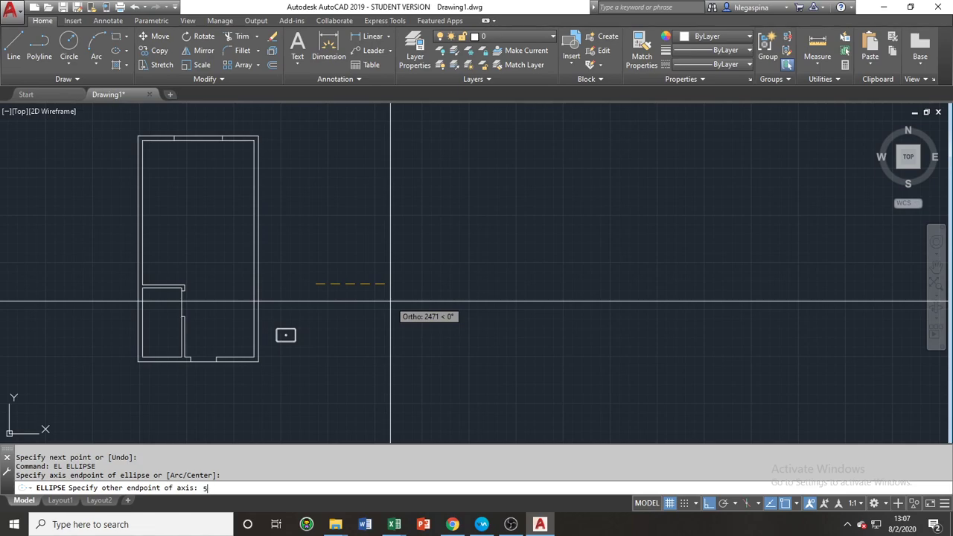
{"action": "key", "text": "Return"}
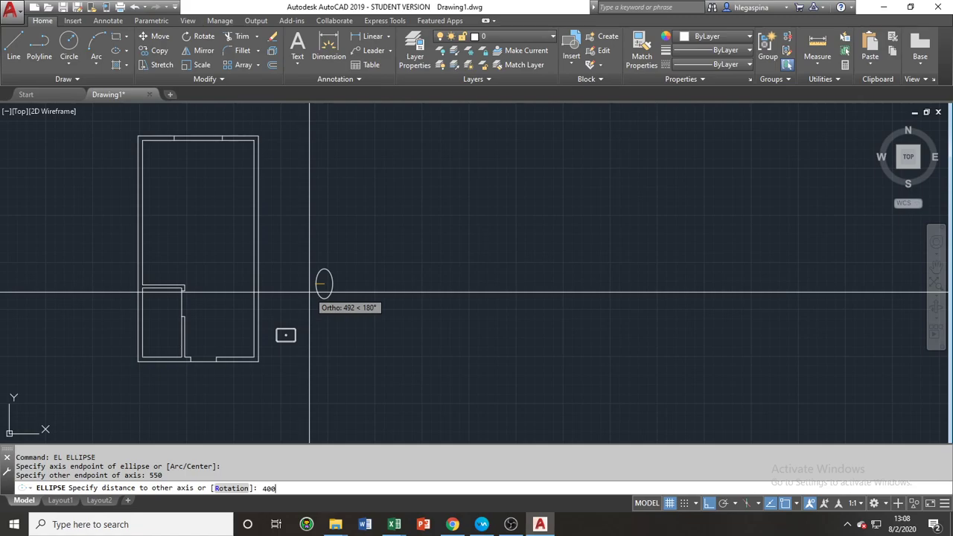
{"action": "key", "text": "Return"}
Measure the ellipse's width between its left and right quadrant points with DIST
{"action": "scroll", "coordinate": [310, 292], "scroll_direction": "up", "scroll_amount": 10}
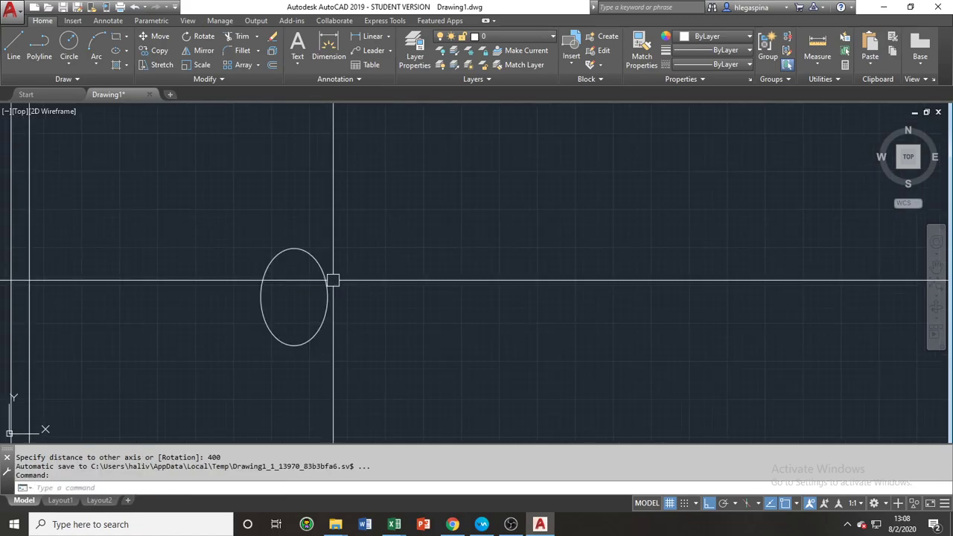
{"action": "scroll", "coordinate": [256, 323], "scroll_direction": "down", "scroll_amount": 2}
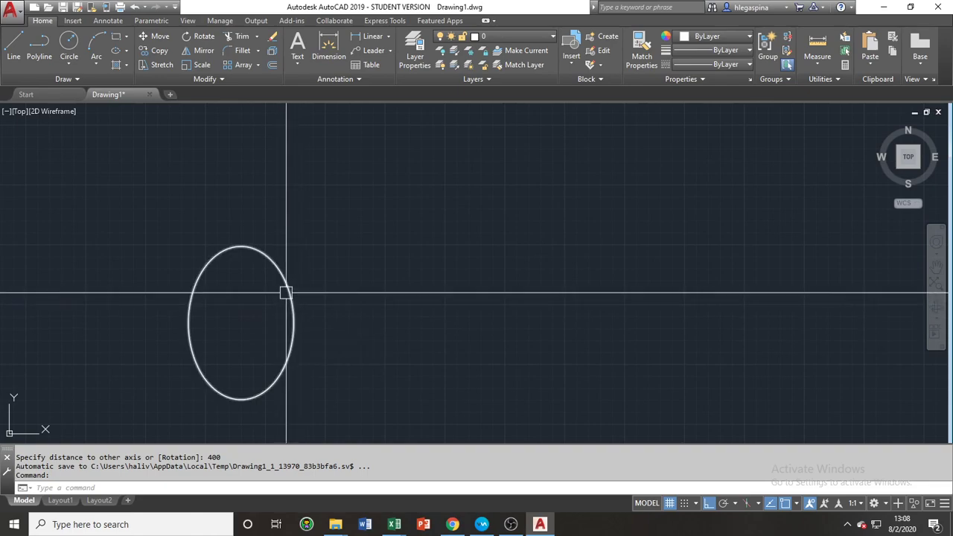
{"action": "type", "text": "DI"}
{"action": "key", "text": "Return"}
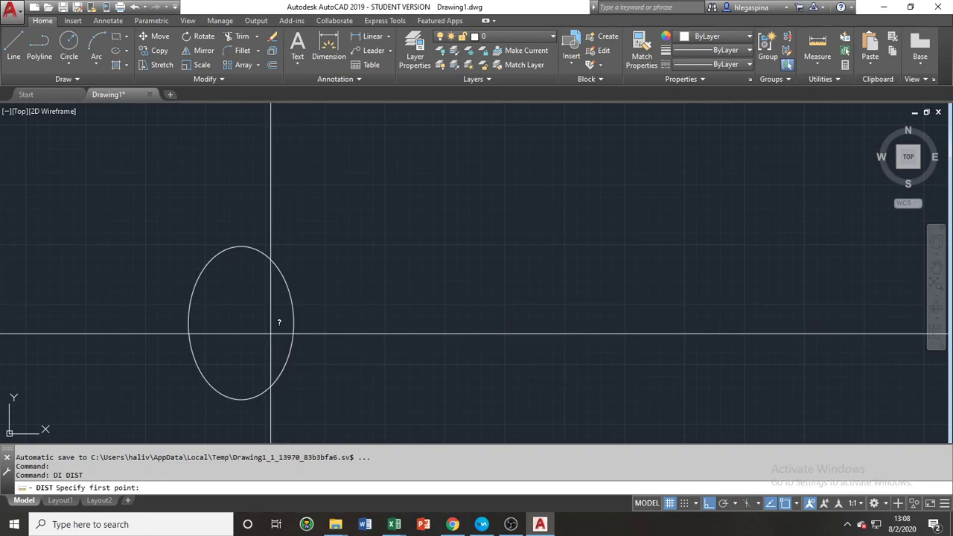
{"action": "left_click", "coordinate": [188, 322]}
{"action": "left_click", "coordinate": [294, 322]}
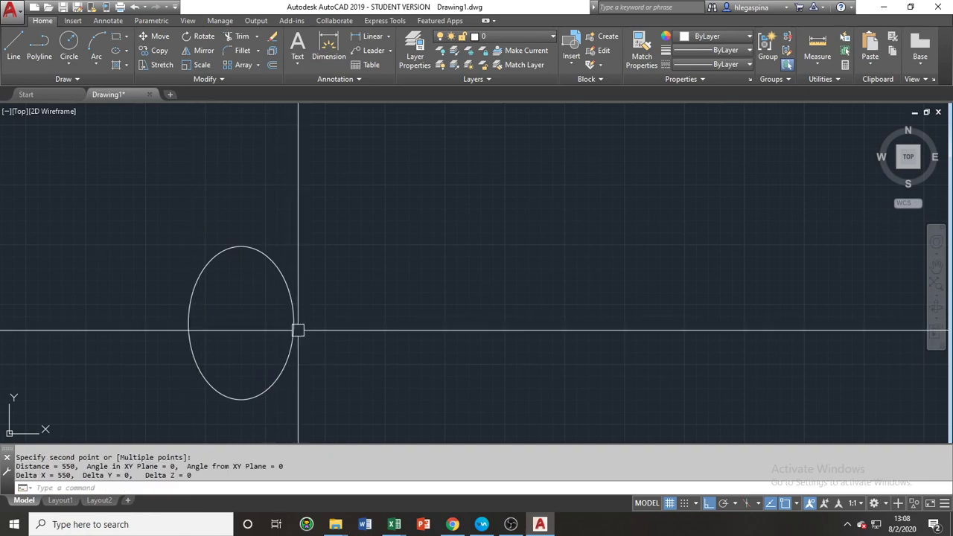
Measure the distance from the ellipse's top quadrant to its centre with DIST
{"action": "key", "text": "Return"}
{"action": "left_click", "coordinate": [240, 245]}
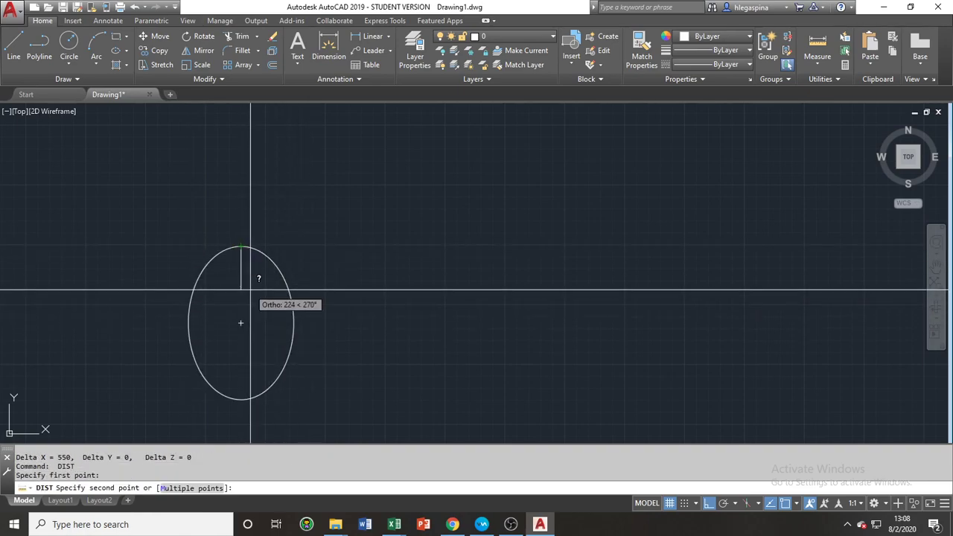
{"action": "left_click", "coordinate": [240, 323]}
Erase the ellipse with the 550 horizontal axis
{"action": "left_click", "coordinate": [323, 345]}
{"action": "left_click", "coordinate": [276, 332]}
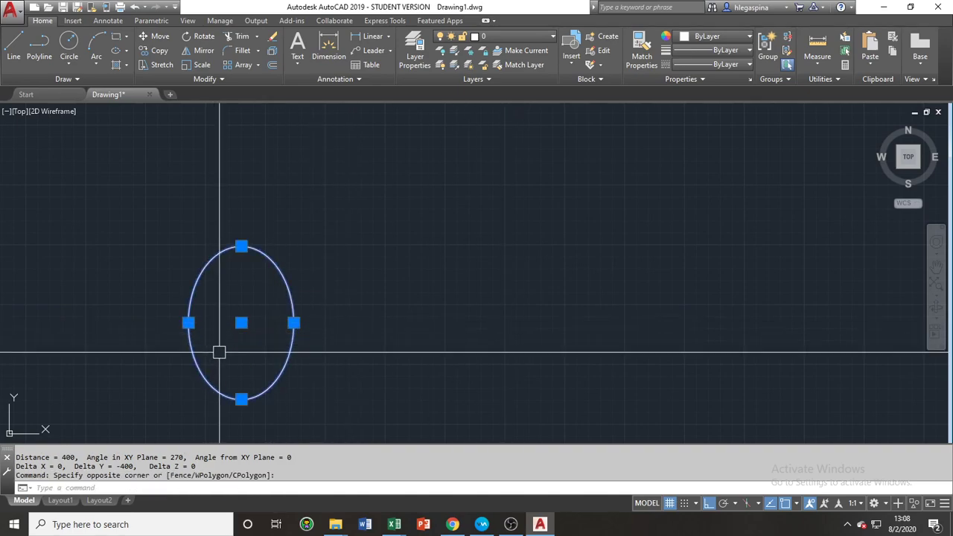
{"action": "type", "text": "e"}
{"action": "key", "text": "Return"}
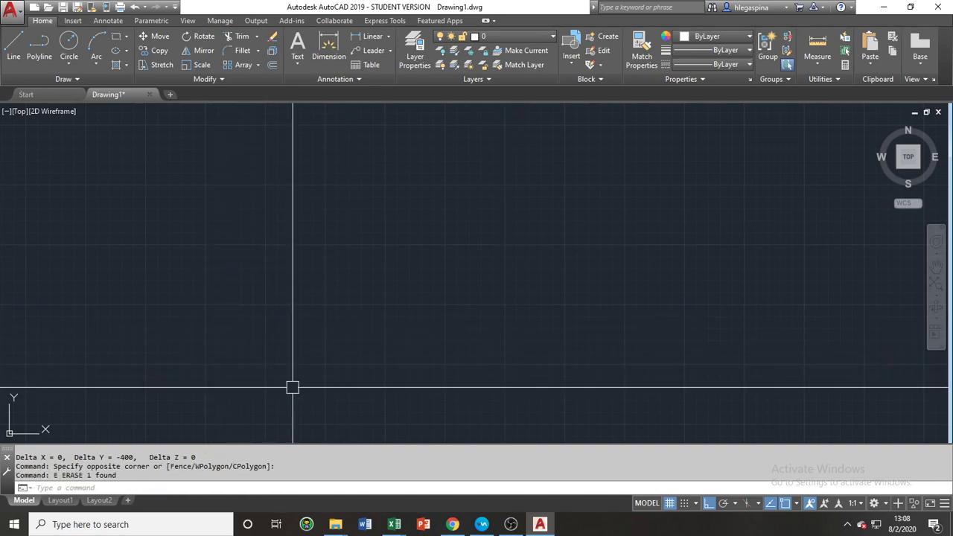
Draw a centre-defined ellipse above and to the right of the rounded sink, with a 275 horizontal half-axis and a 200 distance to the other axis
{"action": "type", "text": "el"}
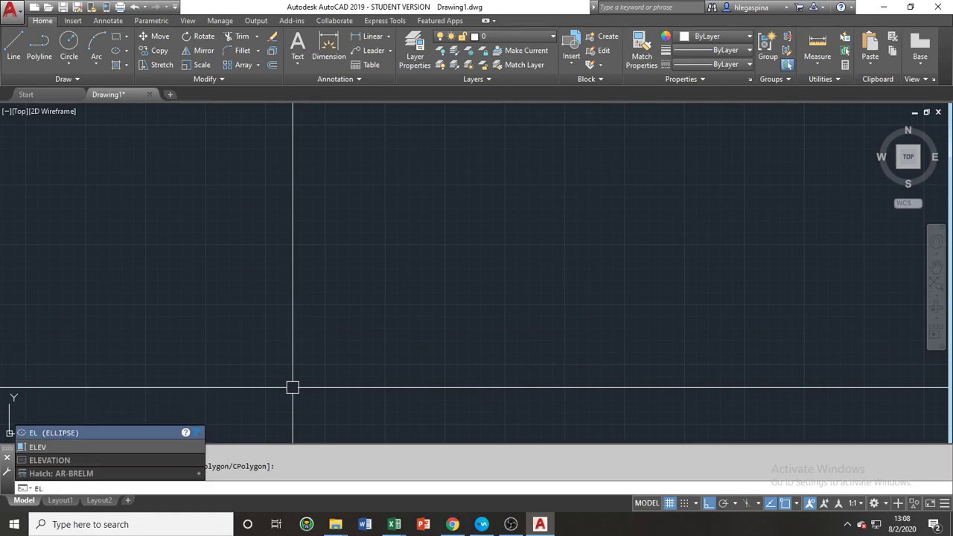
{"action": "key", "text": "Return"}
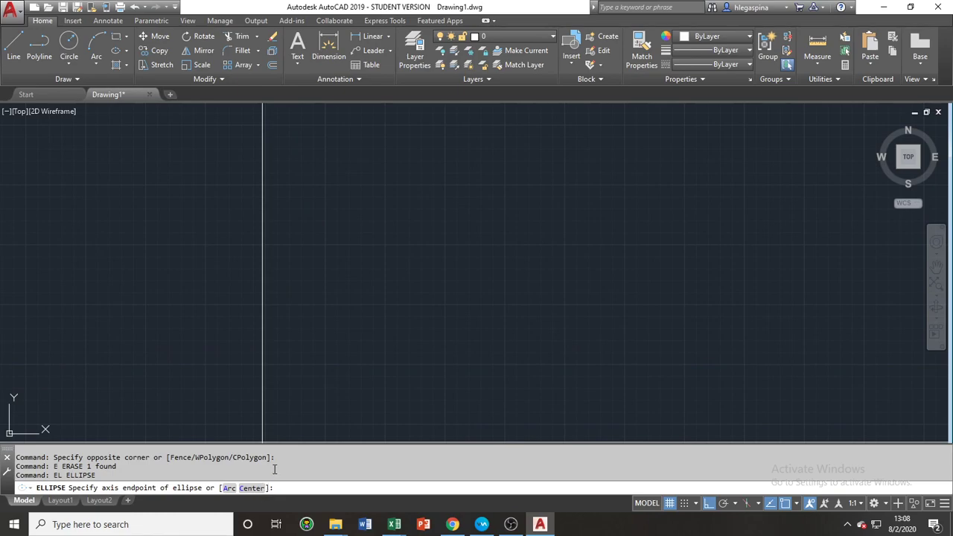
{"action": "type", "text": "c"}
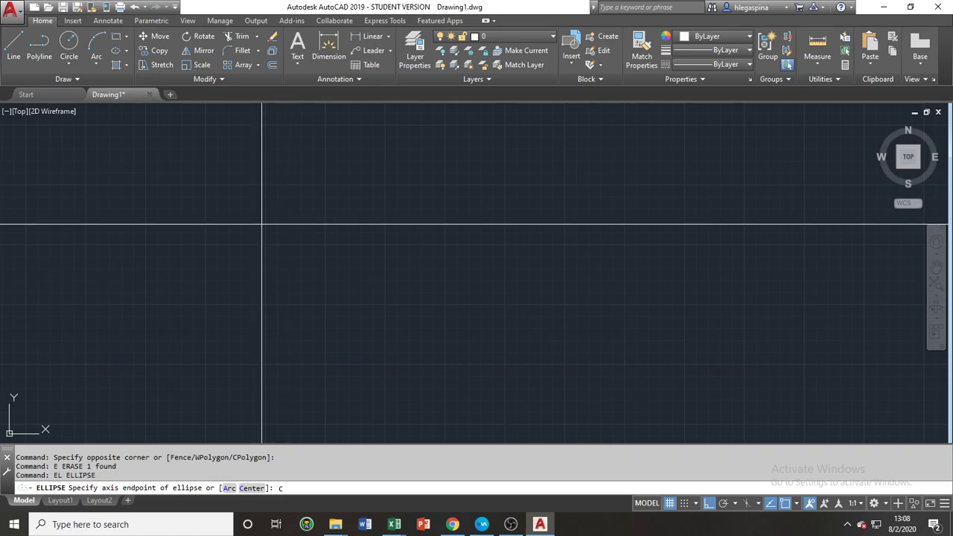
{"action": "key", "text": "Return"}
{"action": "scroll", "coordinate": [295, 324], "scroll_direction": "down", "scroll_amount": 8}
{"action": "scroll", "coordinate": [258, 347], "scroll_direction": "up", "scroll_amount": 4}
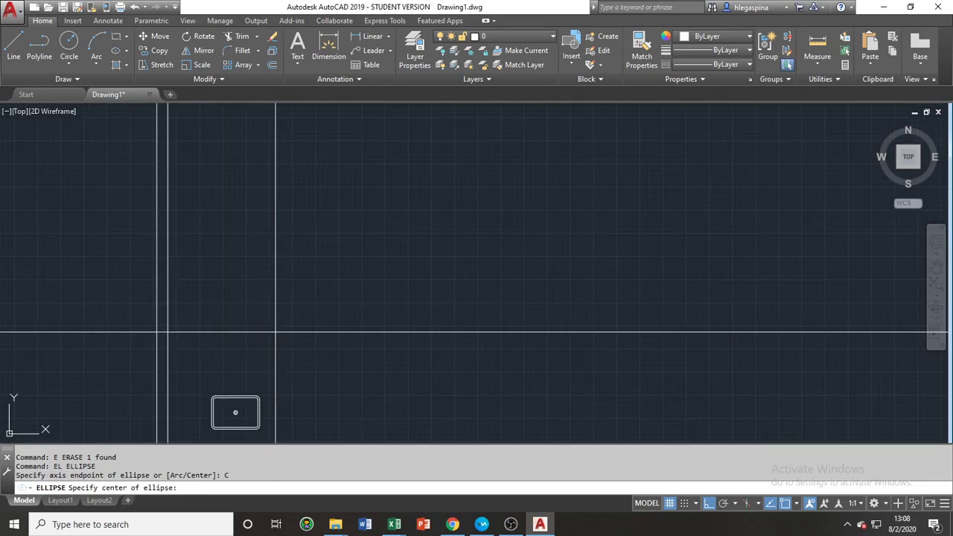
{"action": "left_click", "coordinate": [305, 311]}
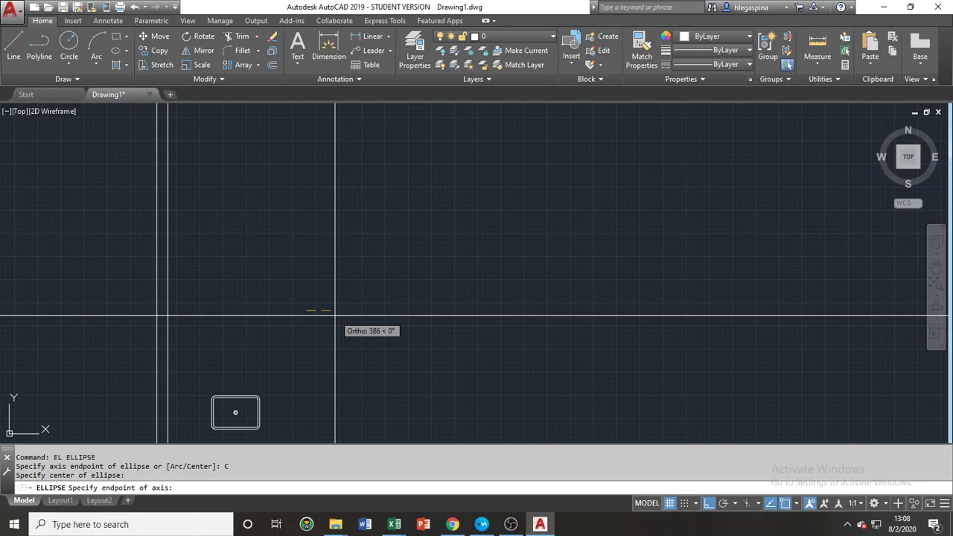
{"action": "key", "text": "Return"}
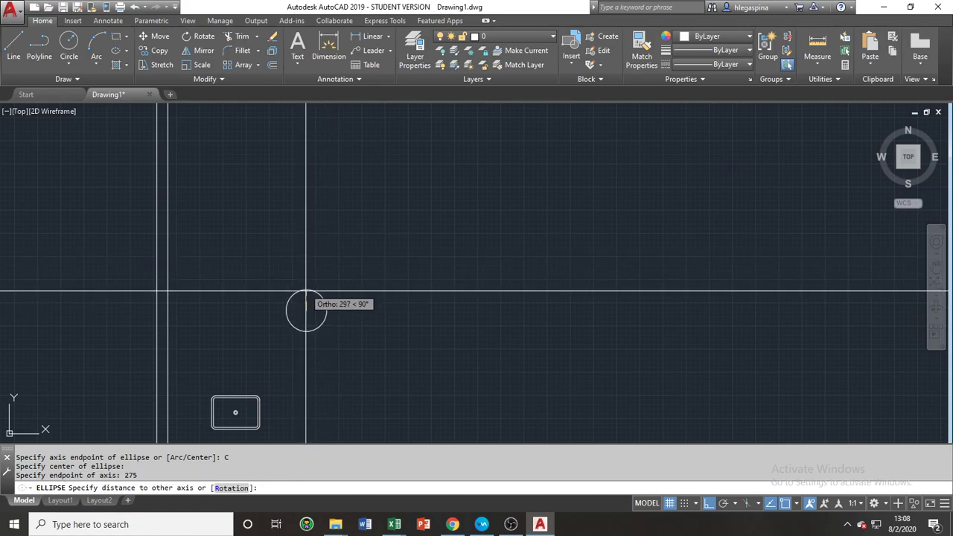
{"action": "type", "text": "200"}
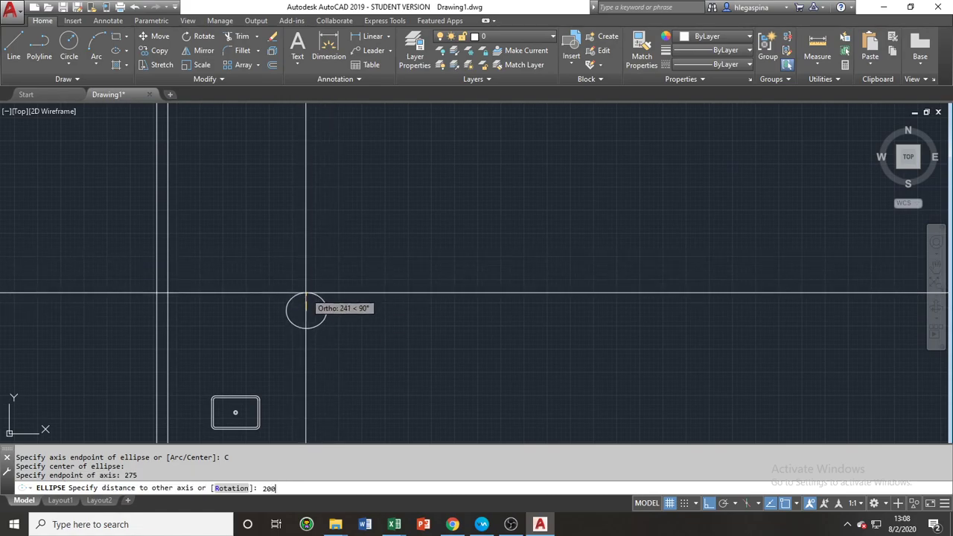
{"action": "key", "text": "Return"}
Measure the new ellipse's width and height between its opposite quadrant points with DIST
{"action": "scroll", "coordinate": [313, 321], "scroll_direction": "up", "scroll_amount": 5}
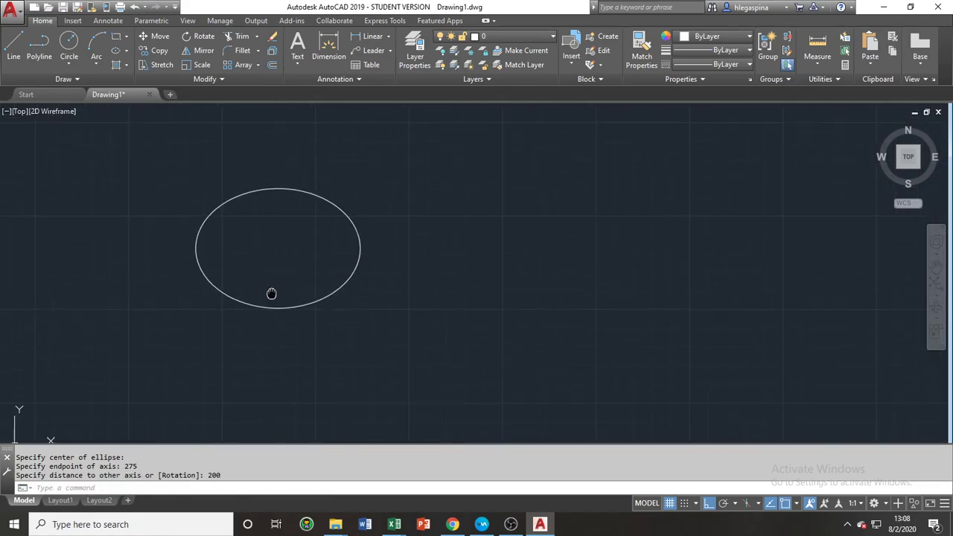
{"action": "type", "text": "DI"}
{"action": "key", "text": "Return"}
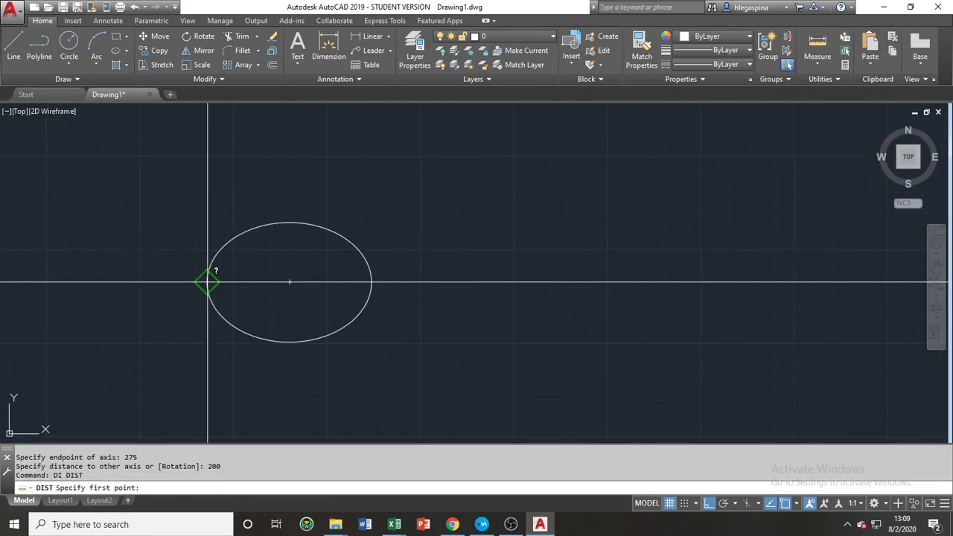
{"action": "left_click", "coordinate": [207, 281]}
{"action": "left_click", "coordinate": [373, 281]}
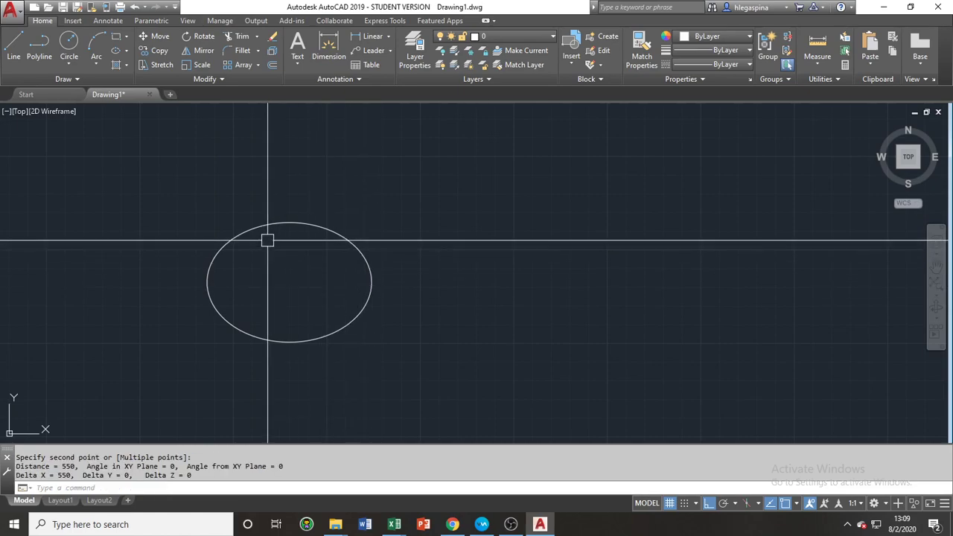
{"action": "key", "text": "Return"}
{"action": "left_click", "coordinate": [289, 222]}
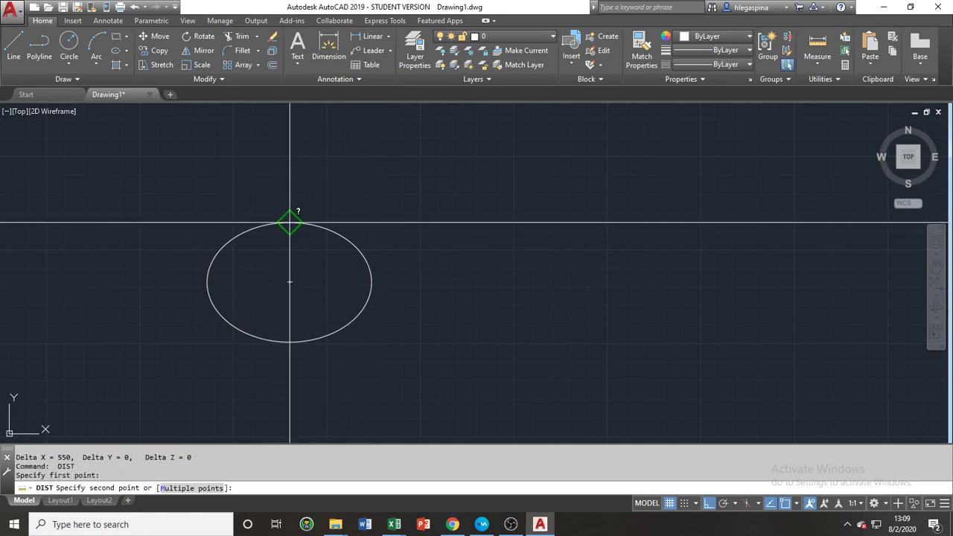
{"action": "left_click", "coordinate": [289, 342]}
Offset the ellipse 50 inward to form a concentric inner outline
{"action": "scroll", "coordinate": [240, 206], "scroll_direction": "down", "scroll_amount": 4}
{"action": "middle_click_drag", "start_coordinate": [277, 238], "coordinate": [309, 317]}
{"action": "scroll", "coordinate": [400, 306], "scroll_direction": "down", "scroll_amount": 8}
{"action": "scroll", "coordinate": [338, 330], "scroll_direction": "up", "scroll_amount": 4}
{"action": "scroll", "coordinate": [380, 332], "scroll_direction": "up", "scroll_amount": 2}
{"action": "scroll", "coordinate": [366, 321], "scroll_direction": "up", "scroll_amount": 8}
{"action": "middle_click_drag", "start_coordinate": [423, 300], "coordinate": [326, 353]}
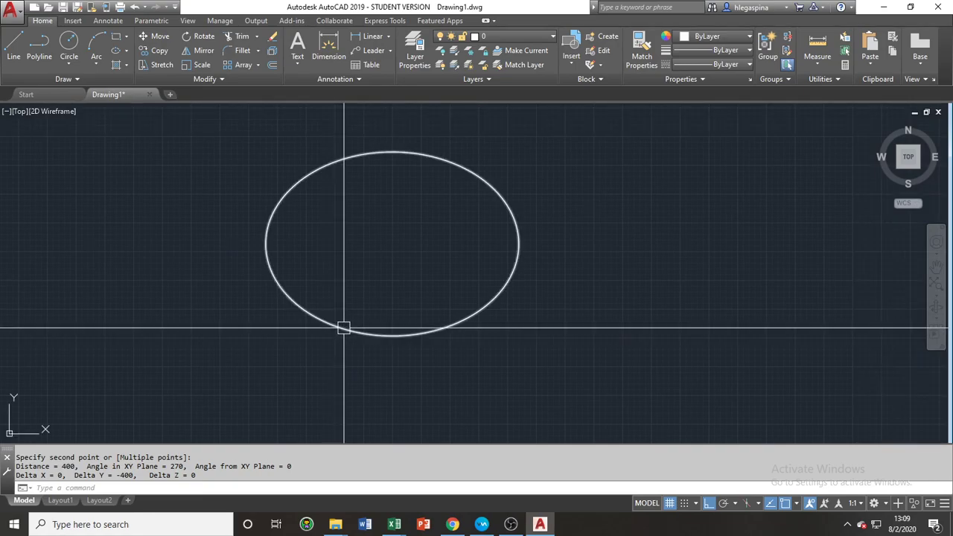
{"action": "left_click", "coordinate": [340, 327]}
{"action": "type", "text": "o"}
{"action": "key", "text": "Return"}
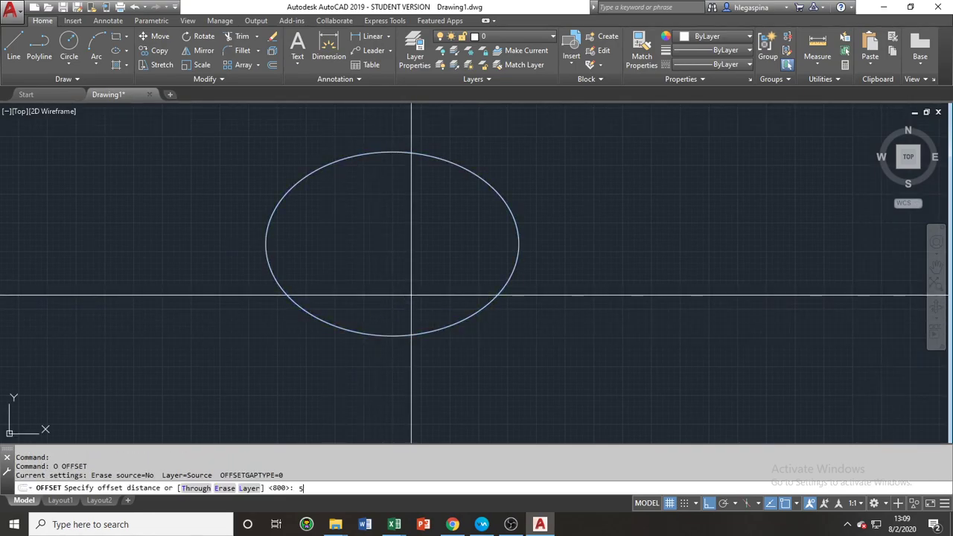
{"action": "key", "text": "Return"}
{"action": "left_click", "coordinate": [413, 254]}
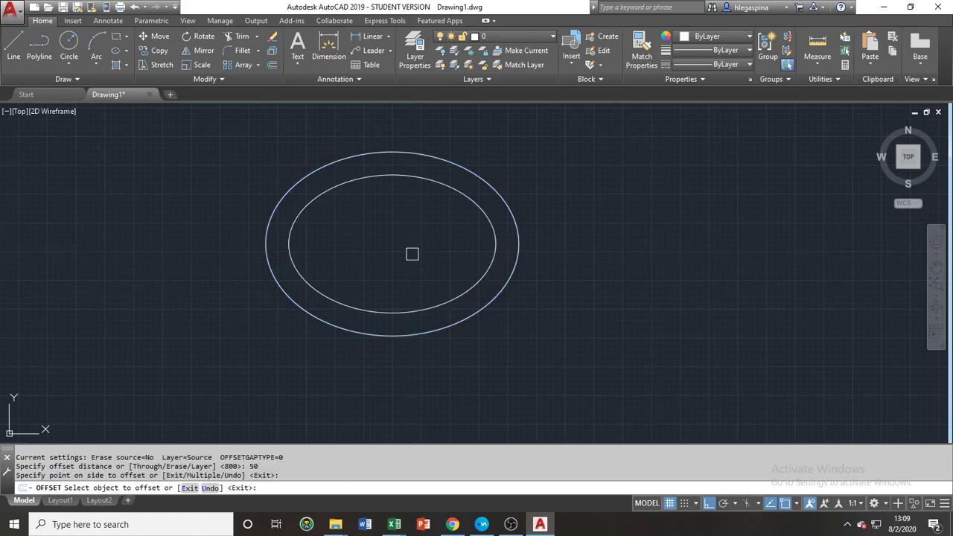
{"action": "key", "text": "Escape"}
{"action": "scroll", "coordinate": [428, 304], "scroll_direction": "down", "scroll_amount": 3}
{"action": "type", "text": "rec"}
{"action": "key", "text": "Return"}
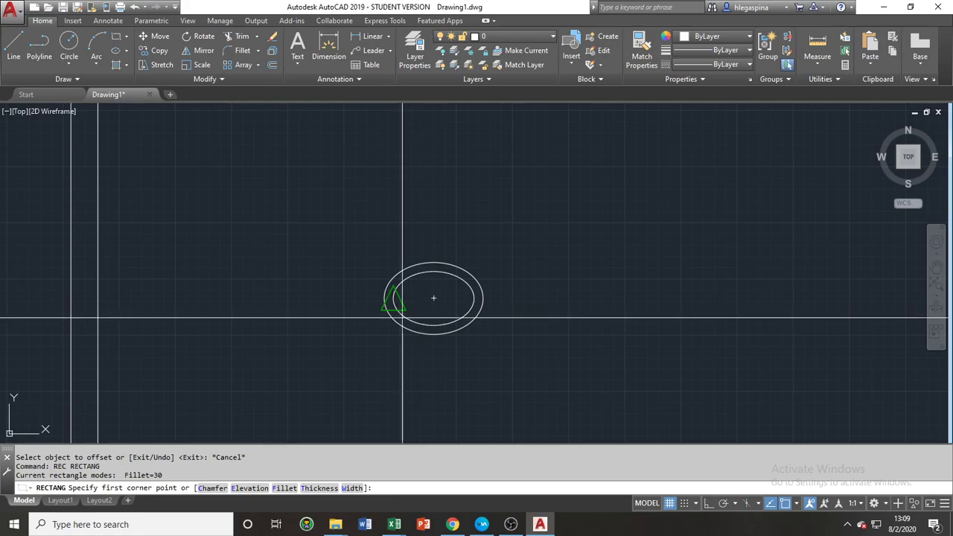
{"action": "left_click", "coordinate": [305, 345]}
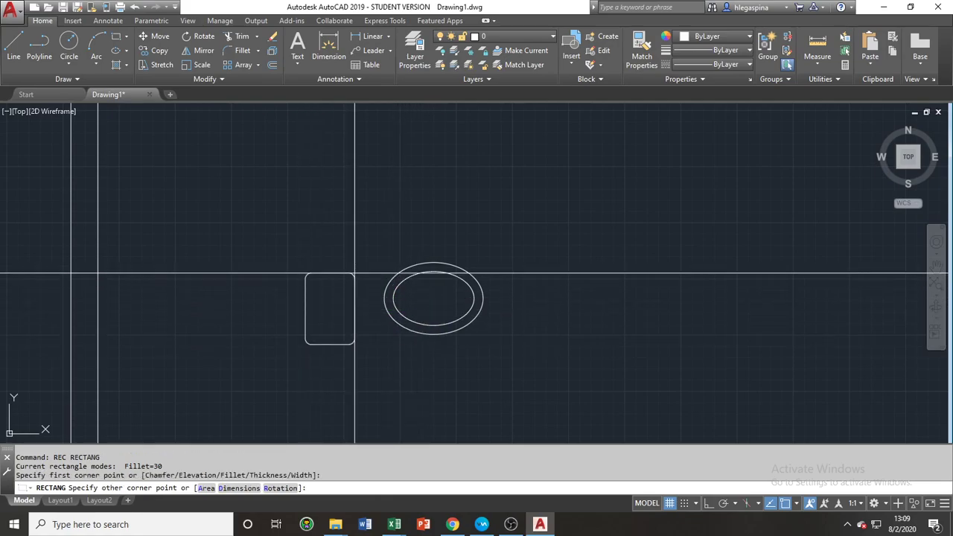
{"action": "key", "text": "Escape"}
Draw a 150 by 400 rectangle with a fillet radius of 30 to the left of the ellipses
{"action": "type", "text": "rec"}
{"action": "key", "text": "Return"}
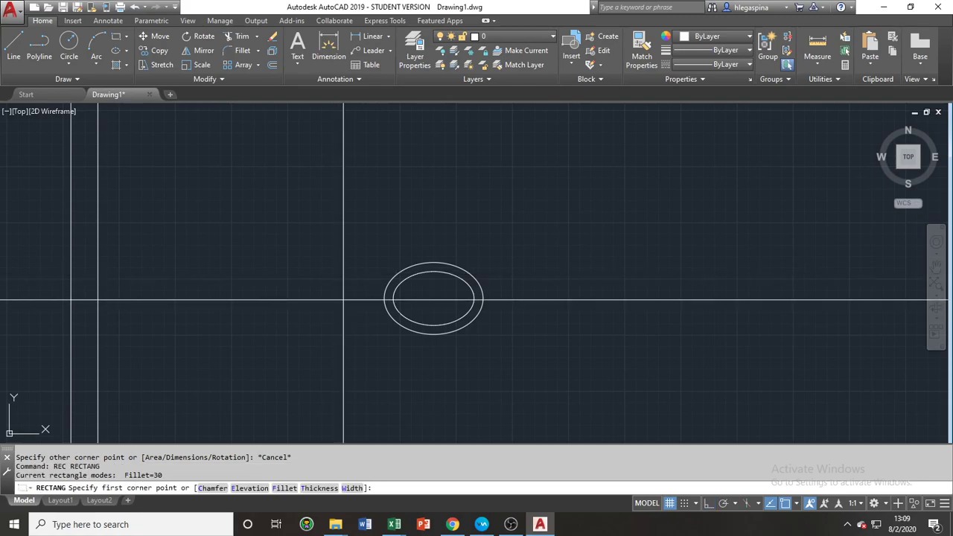
{"action": "type", "text": "F"}
{"action": "key", "text": "Return"}
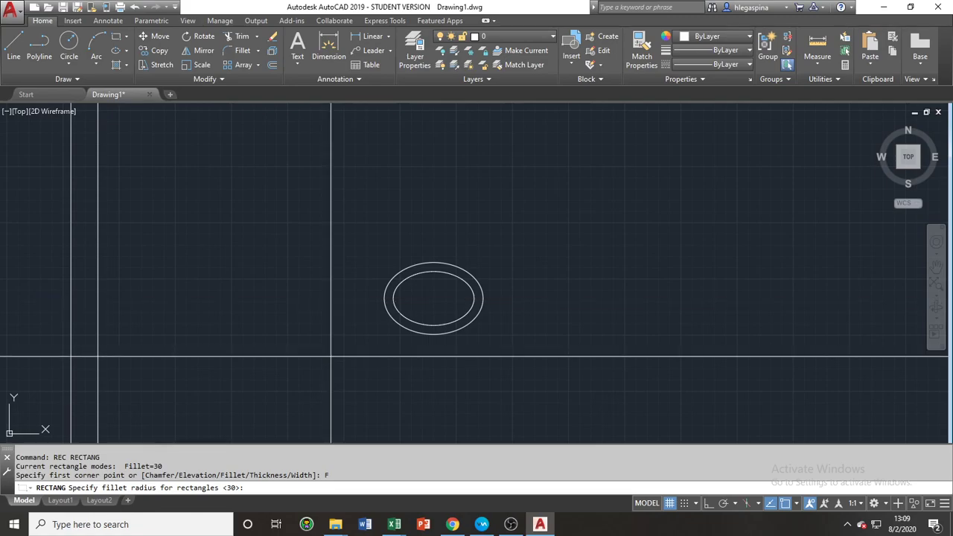
{"action": "type", "text": "30"}
{"action": "key", "text": "Return"}
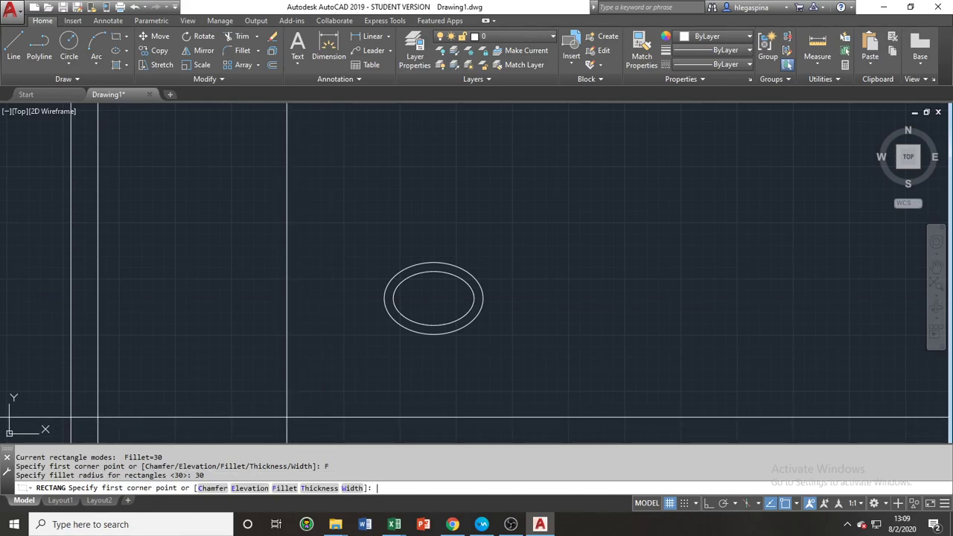
{"action": "left_click", "coordinate": [292, 352]}
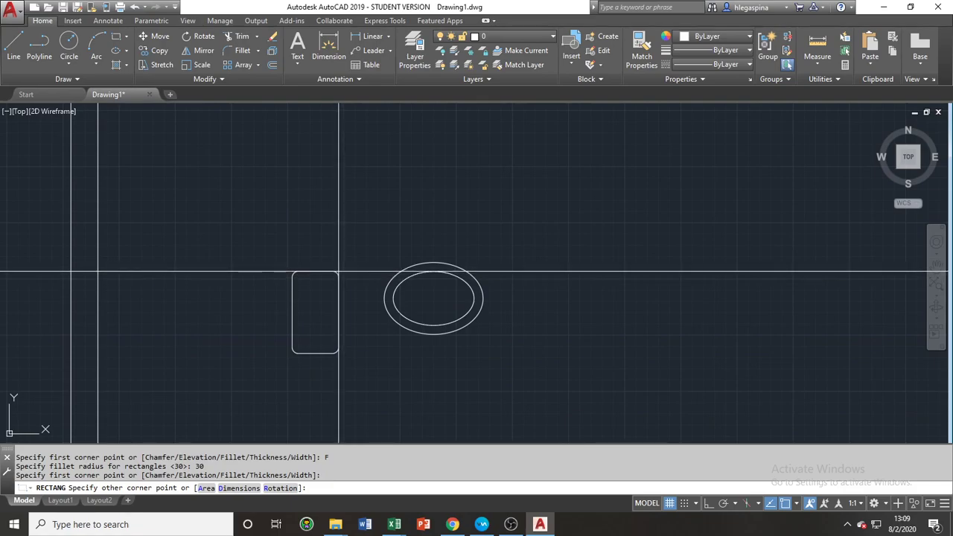
{"action": "type", "text": "@150"}
{"action": "type", "text": "00"}
{"action": "key", "text": "Return"}
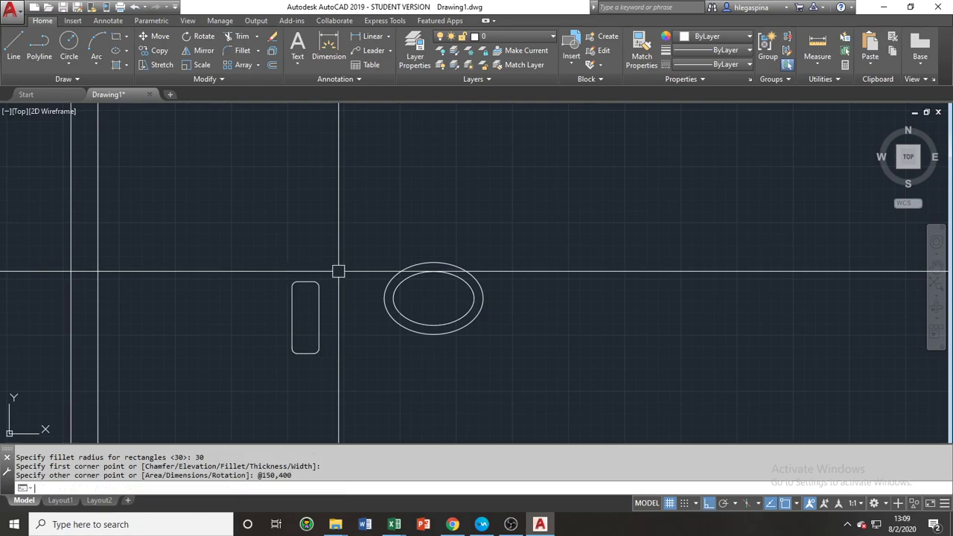
{"action": "left_click", "coordinate": [320, 321]}
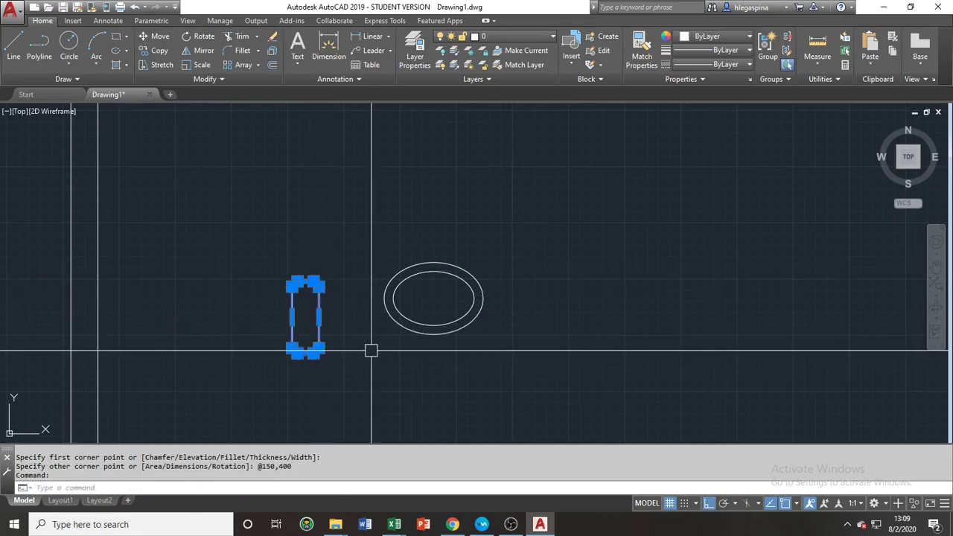
{"action": "type", "text": "m"}
{"action": "key", "text": "Return"}
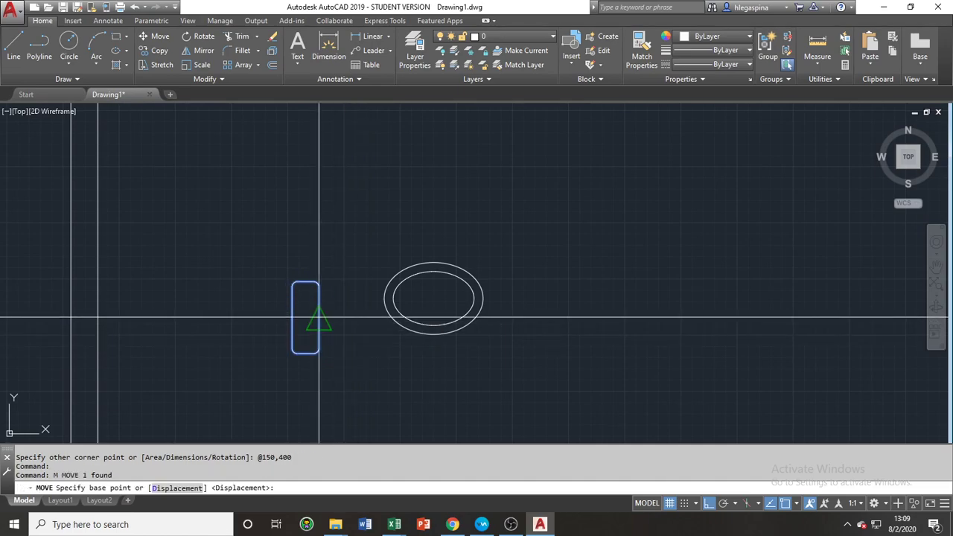
{"action": "left_click", "coordinate": [319, 318]}
{"action": "key", "text": "Escape"}
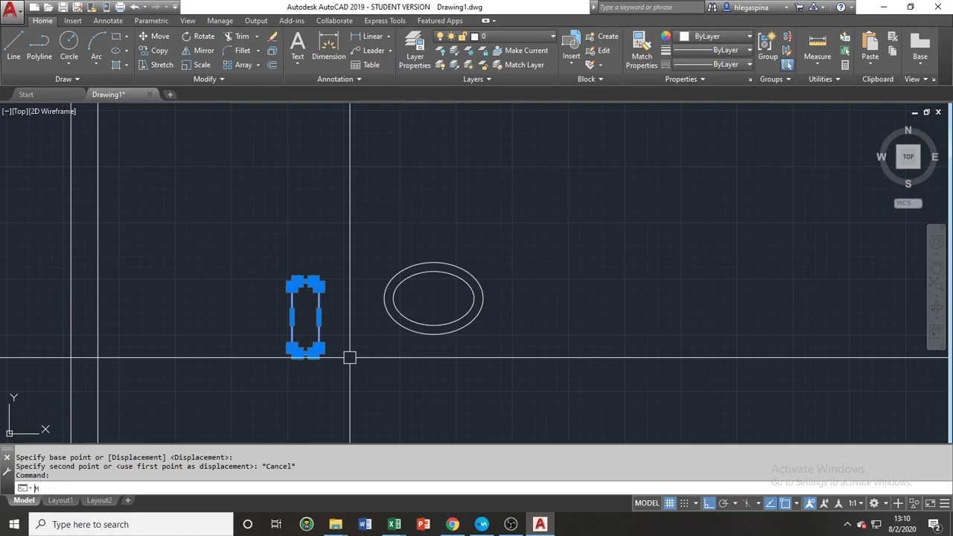
Move the rounded rectangle so the midpoint of its right side meets the outer ellipse's left quadrant
{"action": "type", "text": "m"}
{"action": "key", "text": "Return"}
{"action": "left_click", "coordinate": [319, 319]}
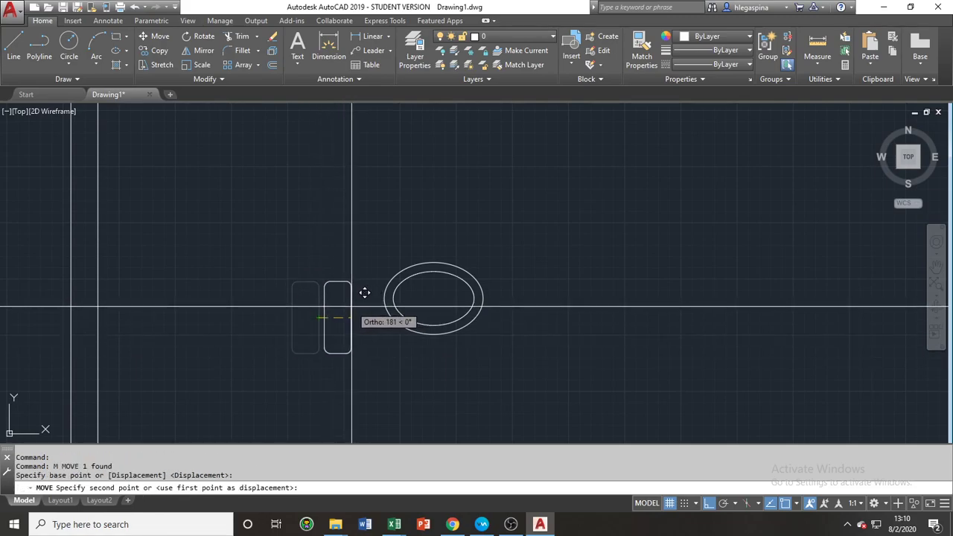
{"action": "left_click", "coordinate": [381, 295]}
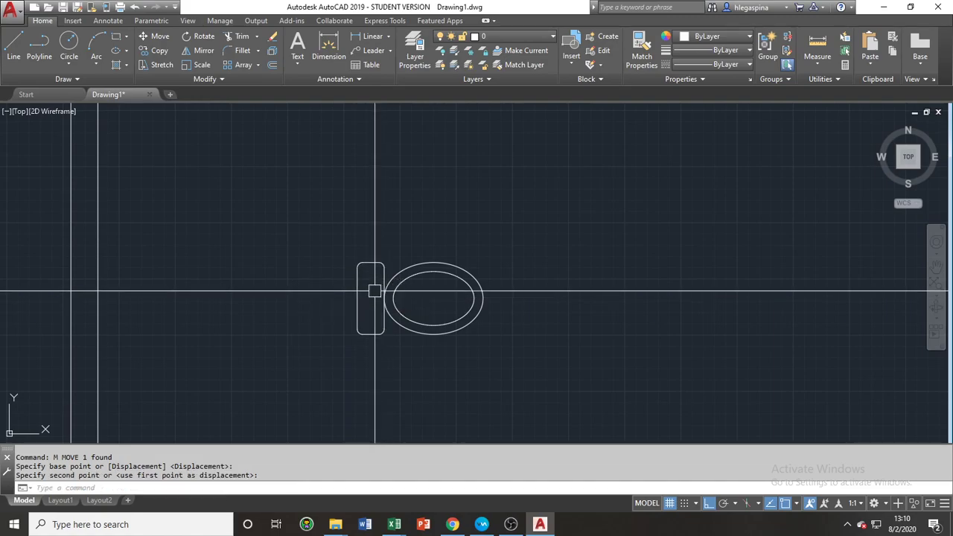
Draw two horizontal lines from the rectangle's top and bottom edge ends to the outer ellipse's top and bottom quadrants
{"action": "middle_click_drag", "start_coordinate": [409, 304], "coordinate": [324, 296]}
{"action": "scroll", "coordinate": [295, 265], "scroll_direction": "up", "scroll_amount": 4}
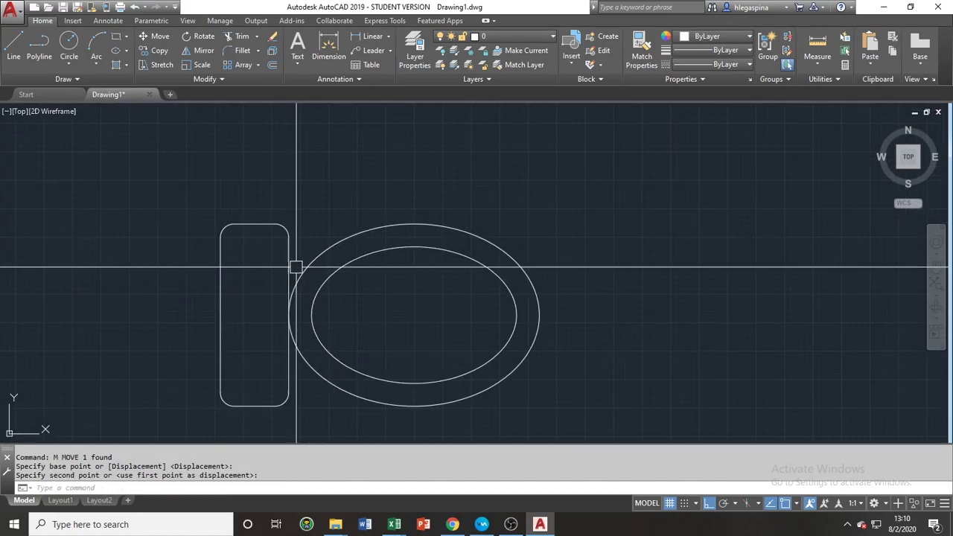
{"action": "type", "text": "l"}
{"action": "key", "text": "Return"}
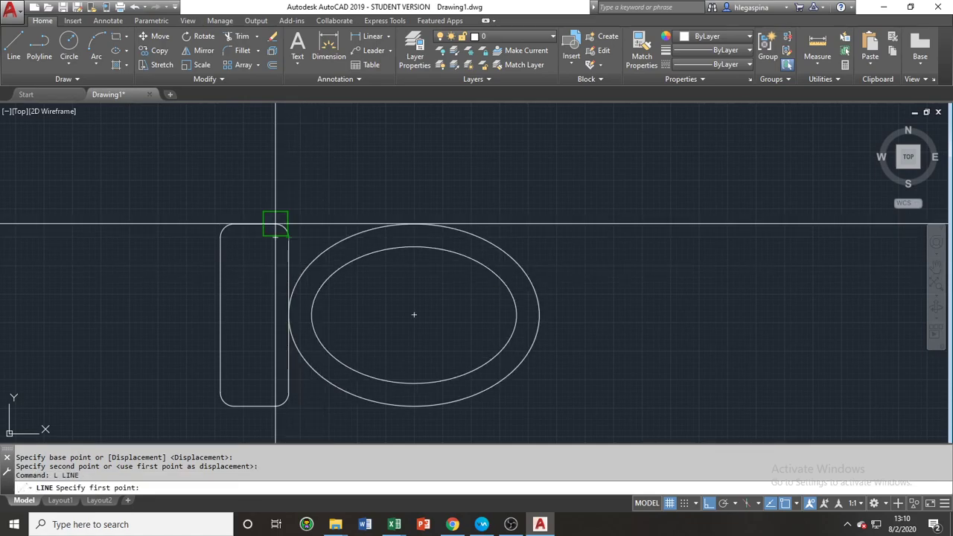
{"action": "left_click", "coordinate": [275, 223]}
{"action": "left_click", "coordinate": [408, 222]}
{"action": "key", "text": "Escape"}
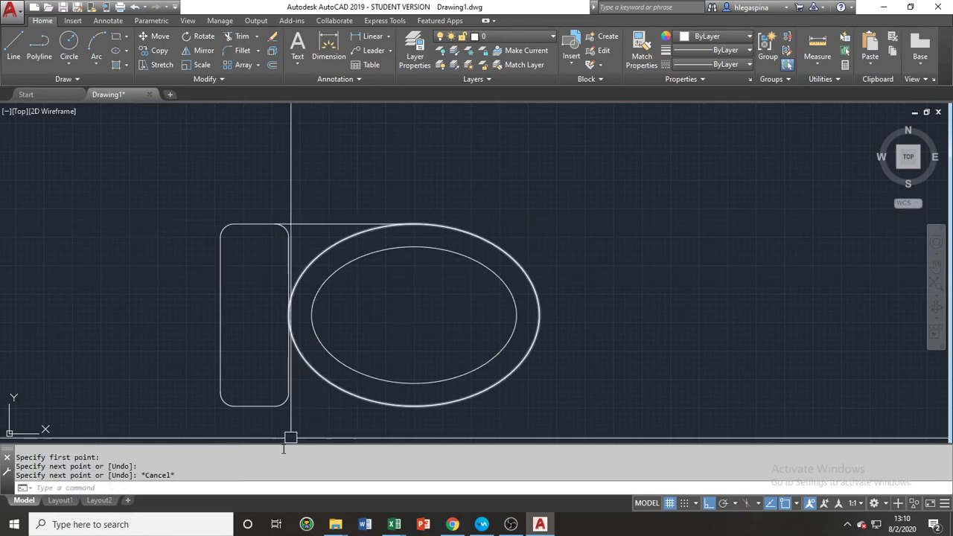
{"action": "key", "text": "Return"}
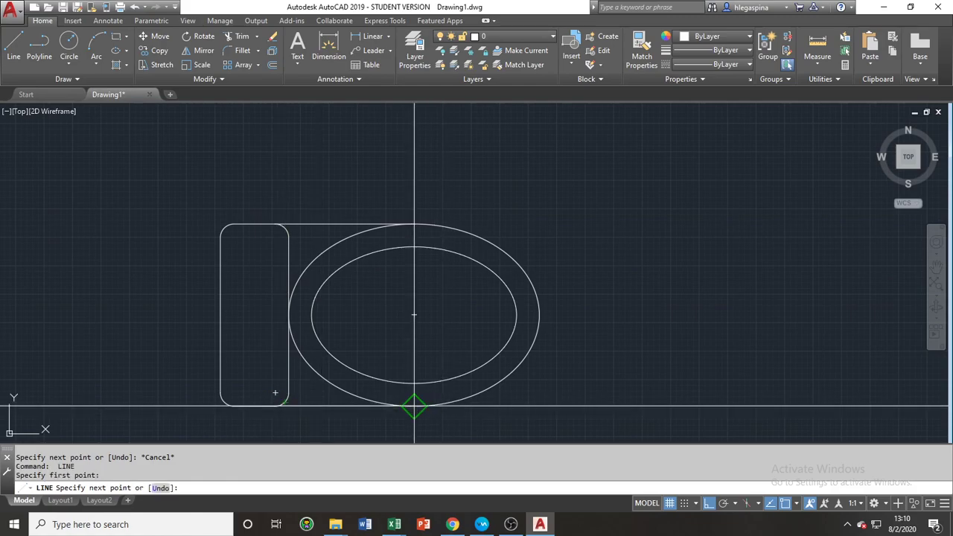
{"action": "left_click", "coordinate": [414, 406]}
{"action": "key", "text": "Escape"}
Draw a circle of diameter 100 centred on the midpoint of the toilet tank's left side
{"action": "scroll", "coordinate": [387, 309], "scroll_direction": "down", "scroll_amount": 4}
{"action": "scroll", "coordinate": [330, 317], "scroll_direction": "up", "scroll_amount": 4}
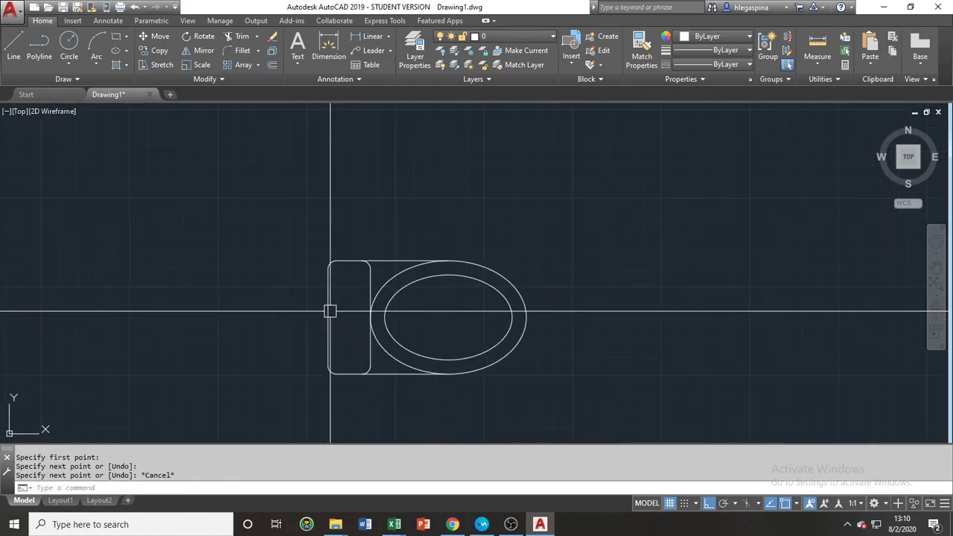
{"action": "type", "text": "c"}
{"action": "key", "text": "Return"}
{"action": "left_click", "coordinate": [326, 321]}
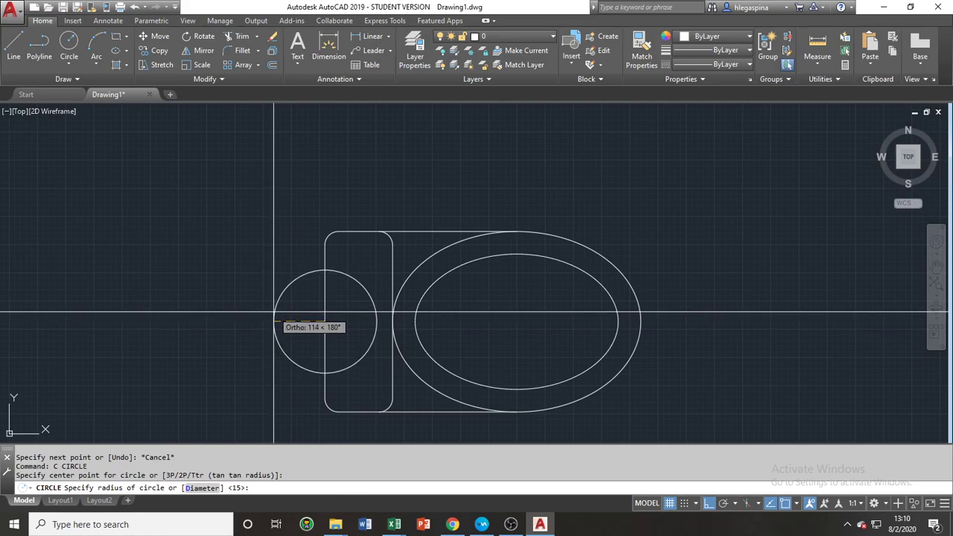
{"action": "type", "text": "D"}
{"action": "key", "text": "Return"}
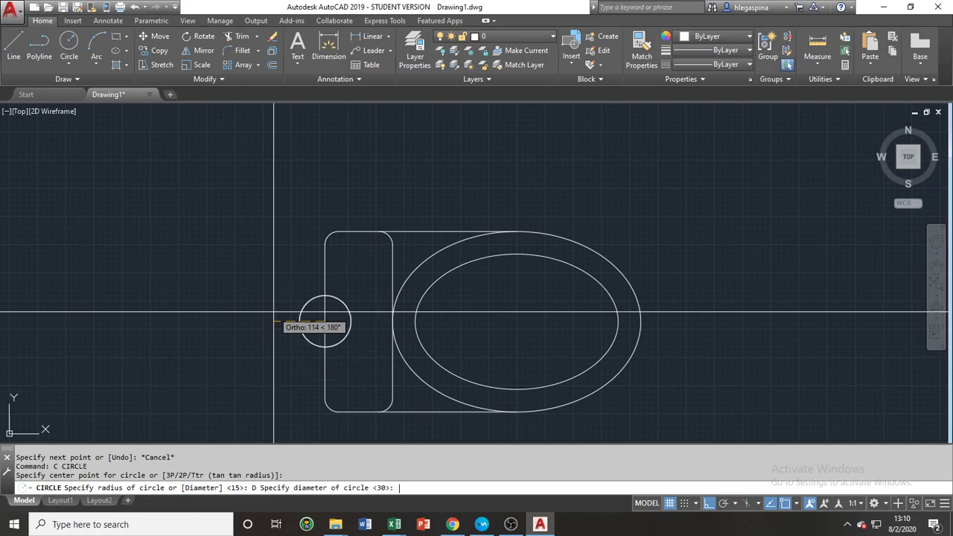
{"action": "type", "text": "100"}
{"action": "key", "text": "Return"}
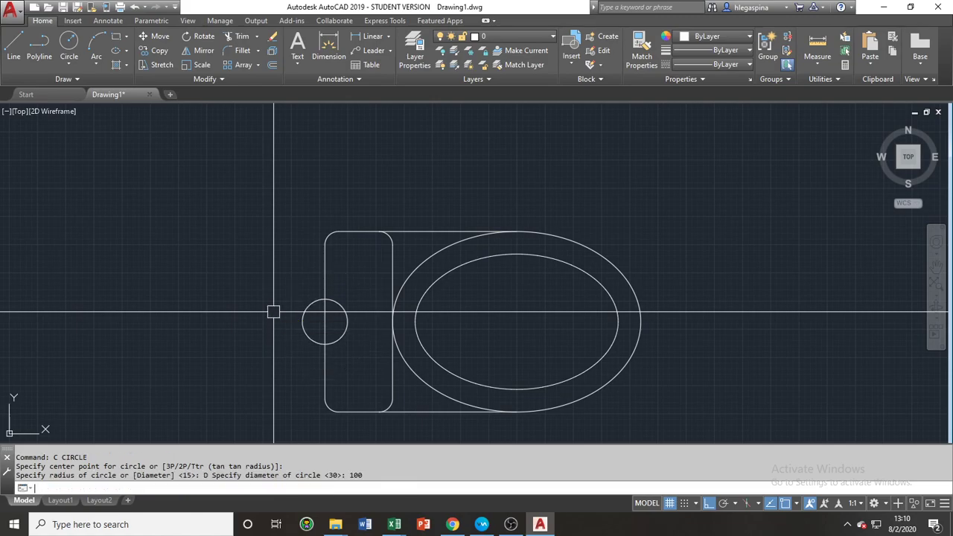
Move the circle 300 horizontally to the right from its centre, into the toilet bowl's inner ellipse
{"action": "left_click", "coordinate": [309, 343]}
{"action": "middle_click_drag", "start_coordinate": [427, 333], "coordinate": [366, 326]}
{"action": "type", "text": "m"}
{"action": "key", "text": "Return"}
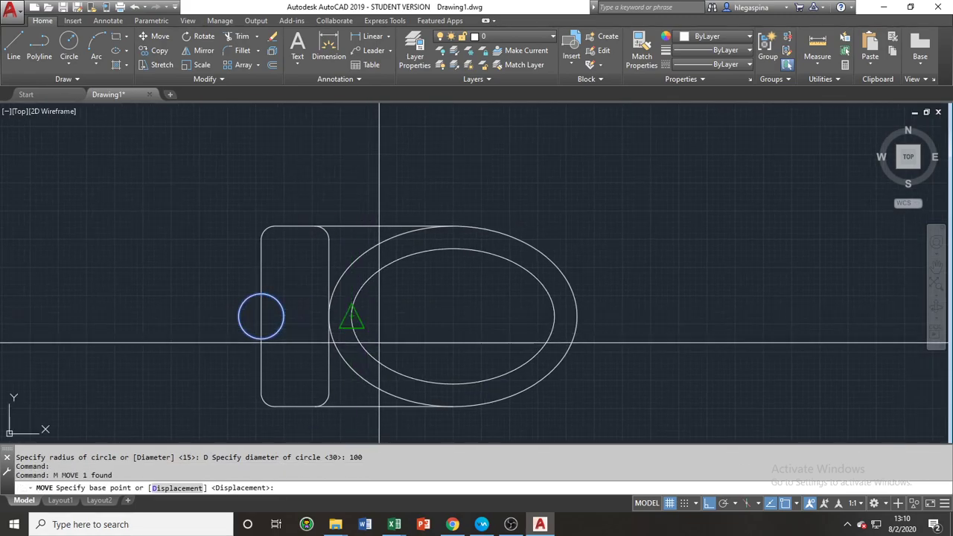
{"action": "left_click", "coordinate": [261, 317]}
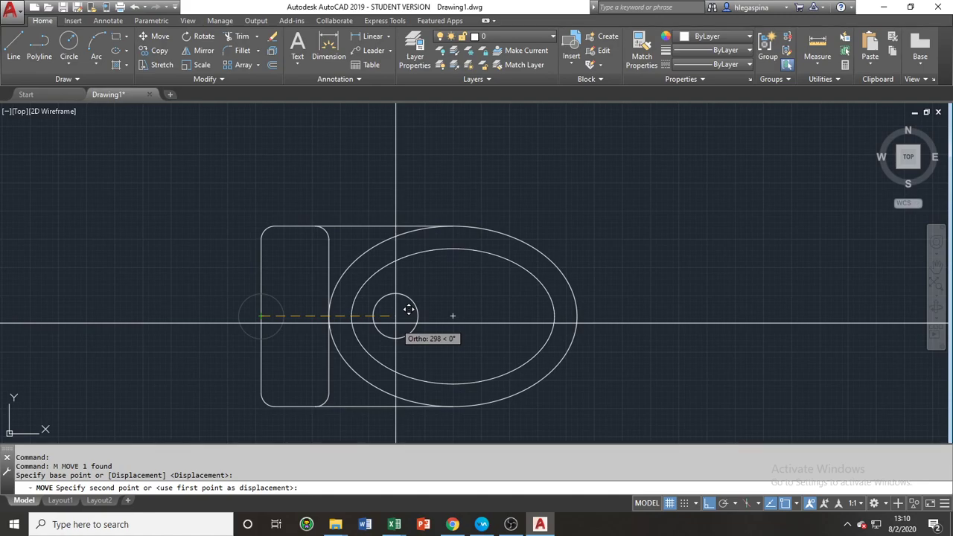
{"action": "type", "text": "300"}
{"action": "key", "text": "Return"}
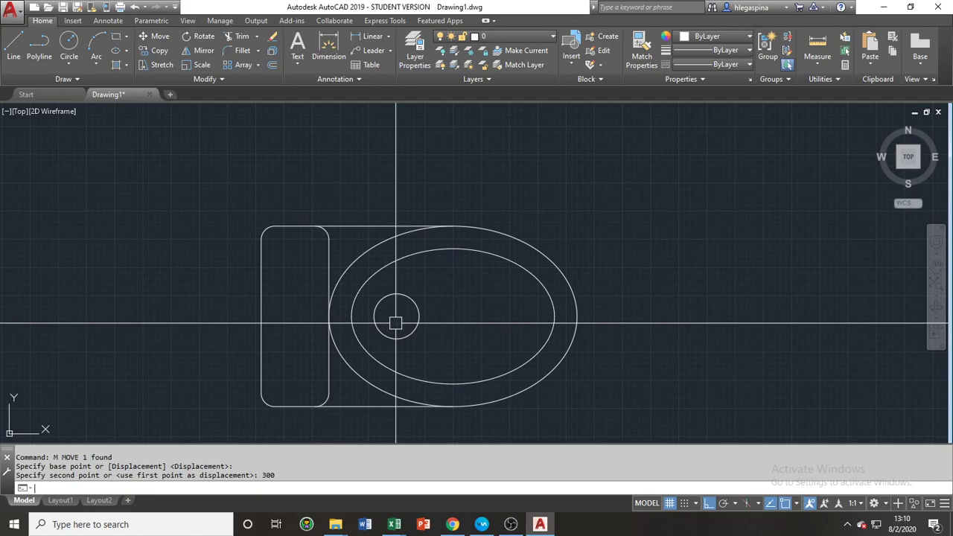
Define the whole toilet drawing as a block named WC, with its base point at the midpoint of the tank's left side
{"action": "scroll", "coordinate": [447, 298], "scroll_direction": "down", "scroll_amount": 4}
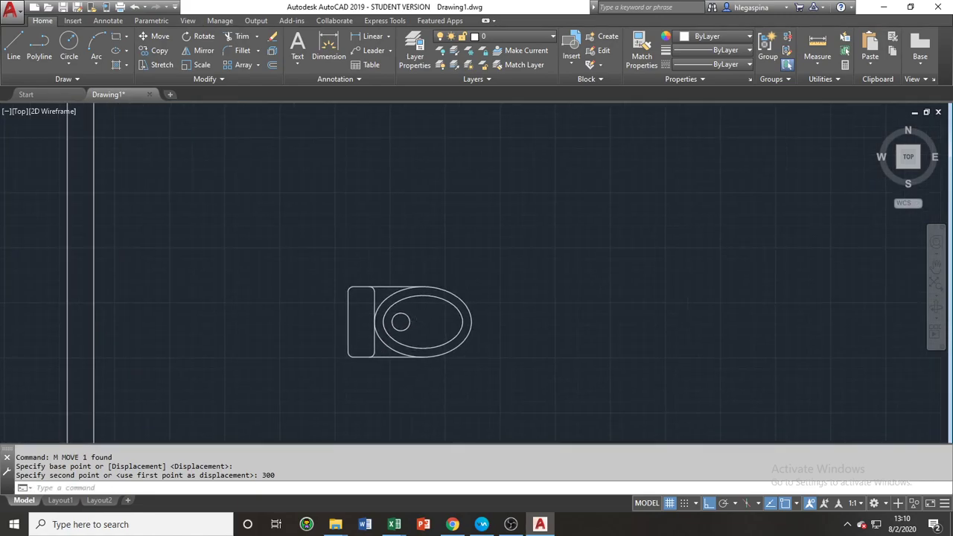
{"action": "middle_click_drag", "start_coordinate": [412, 333], "coordinate": [412, 292]}
{"action": "scroll", "coordinate": [390, 276], "scroll_direction": "up", "scroll_amount": 4}
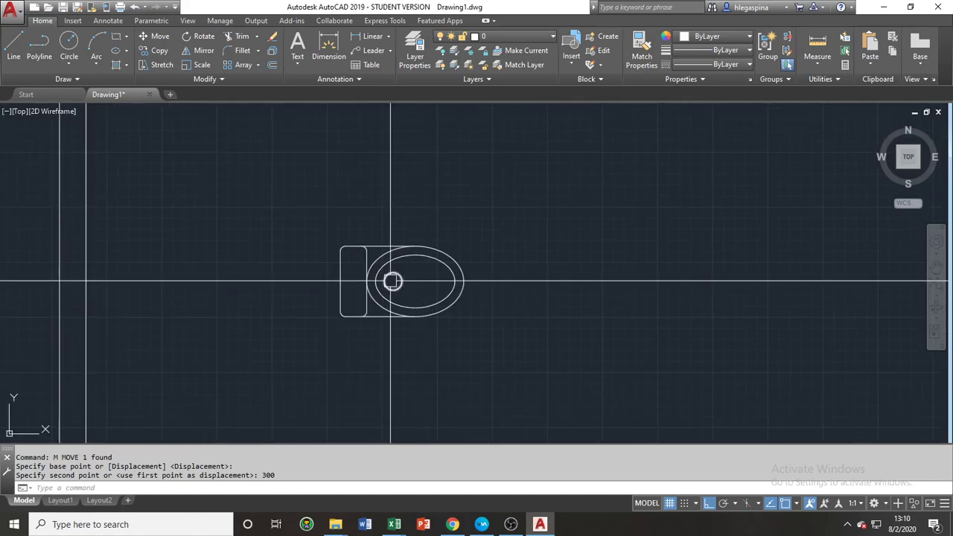
{"action": "scroll", "coordinate": [409, 284], "scroll_direction": "down", "scroll_amount": 2}
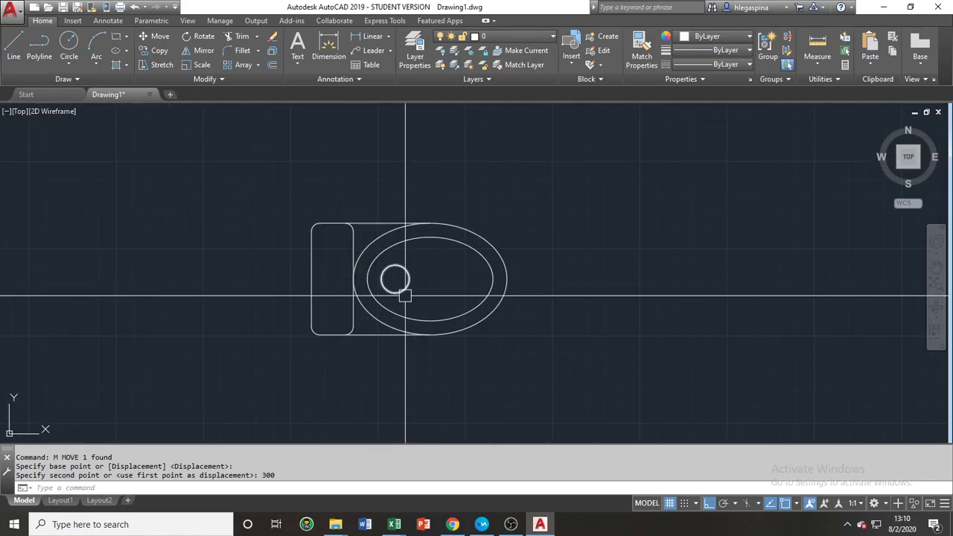
{"action": "left_click", "coordinate": [291, 357]}
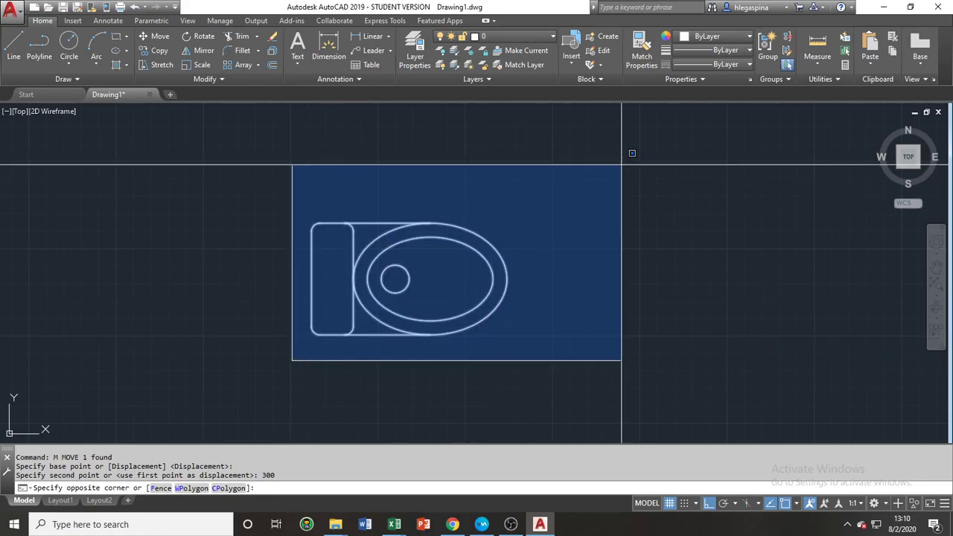
{"action": "left_click", "coordinate": [609, 163]}
{"action": "middle_click_drag", "start_coordinate": [542, 221], "coordinate": [547, 235]}
{"action": "type", "text": "B"}
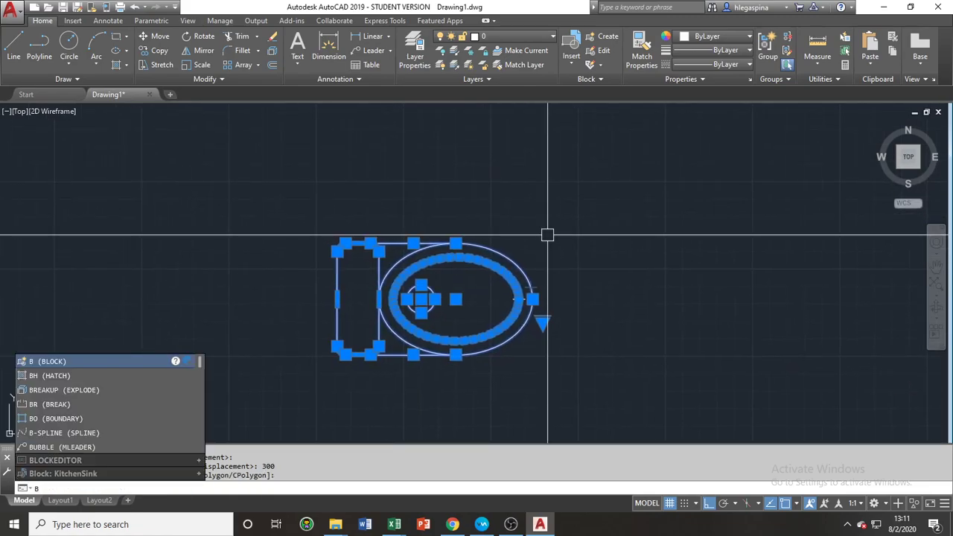
{"action": "key", "text": "Return"}
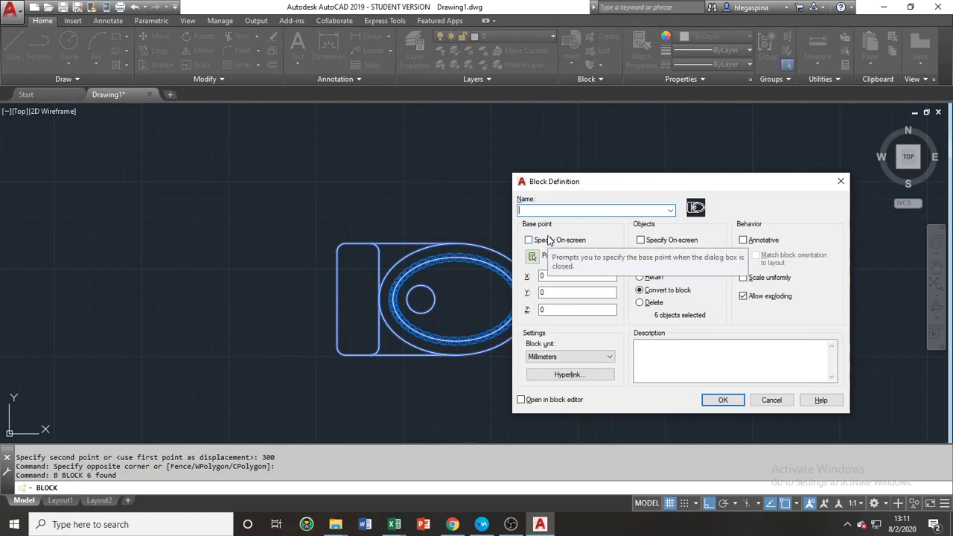
{"action": "type", "text": "w"}
{"action": "type", "text": "WC"}
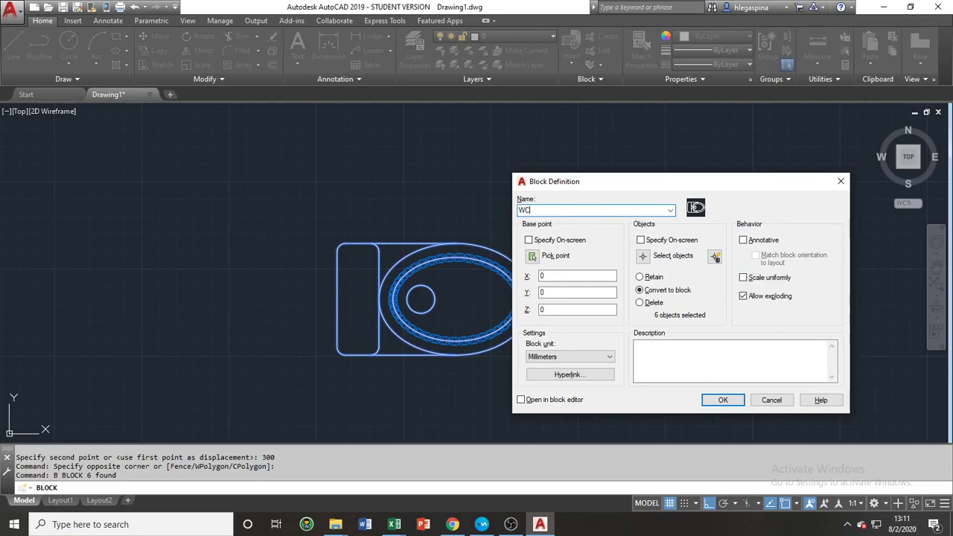
{"action": "left_click", "coordinate": [534, 257]}
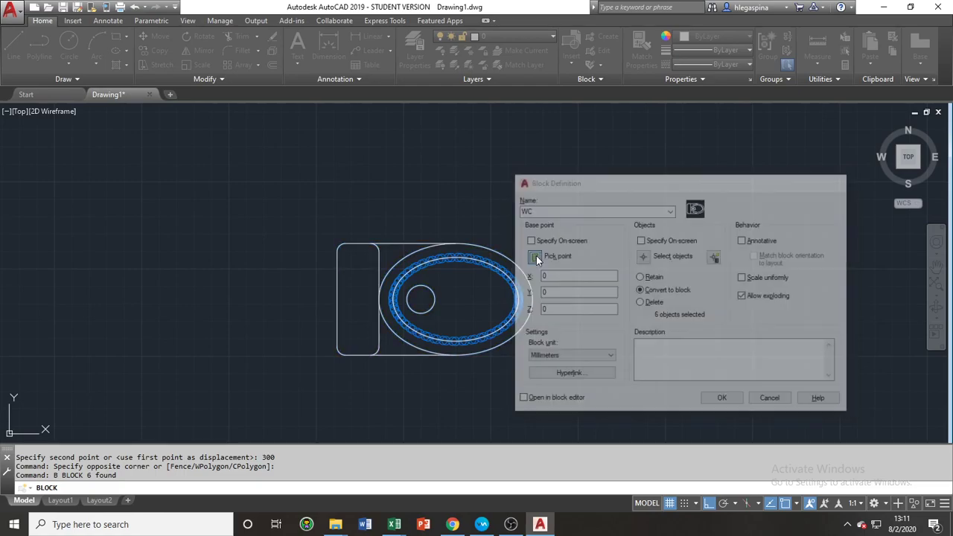
{"action": "left_click", "coordinate": [339, 299]}
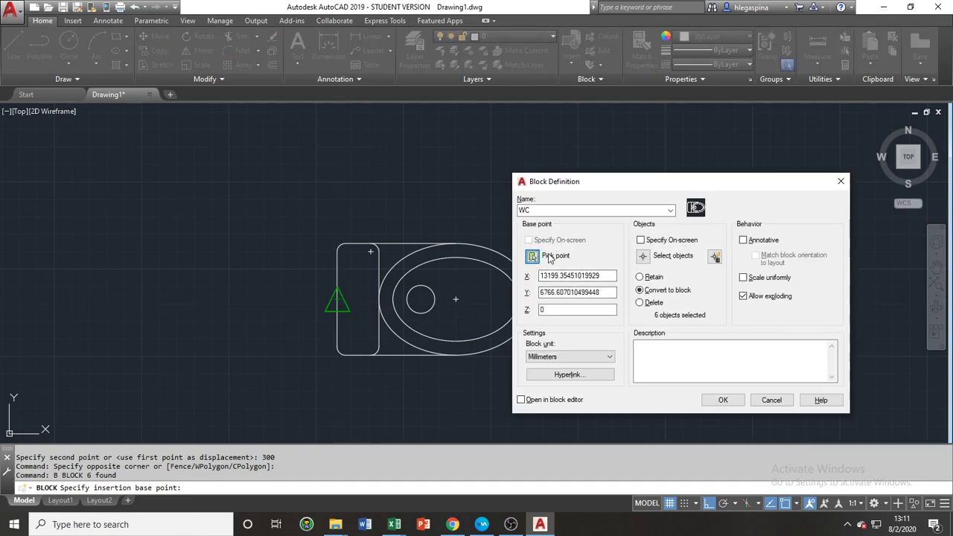
{"action": "left_click", "coordinate": [724, 401]}
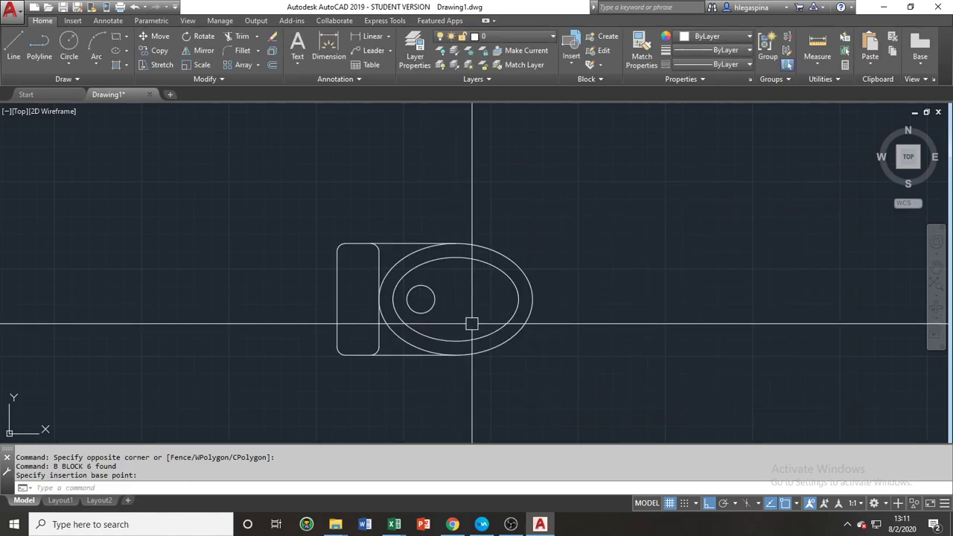
Check that the toilet selects as a single block, and view it beside the sink and floor plan
{"action": "scroll", "coordinate": [477, 319], "scroll_direction": "down", "scroll_amount": 5}
{"action": "middle_click_drag", "start_coordinate": [481, 319], "coordinate": [517, 262]}
{"action": "scroll", "coordinate": [517, 262], "scroll_direction": "up", "scroll_amount": 4}
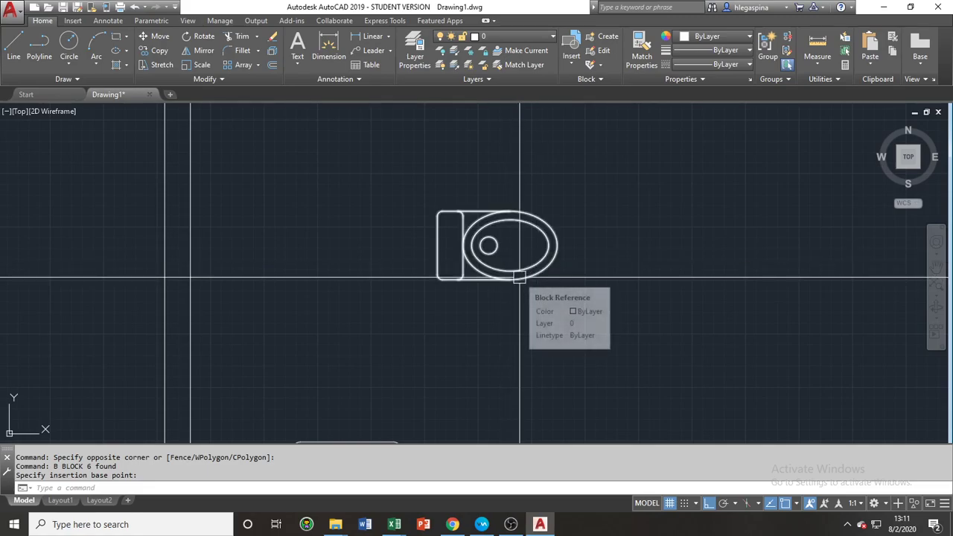
{"action": "left_click", "coordinate": [519, 277]}
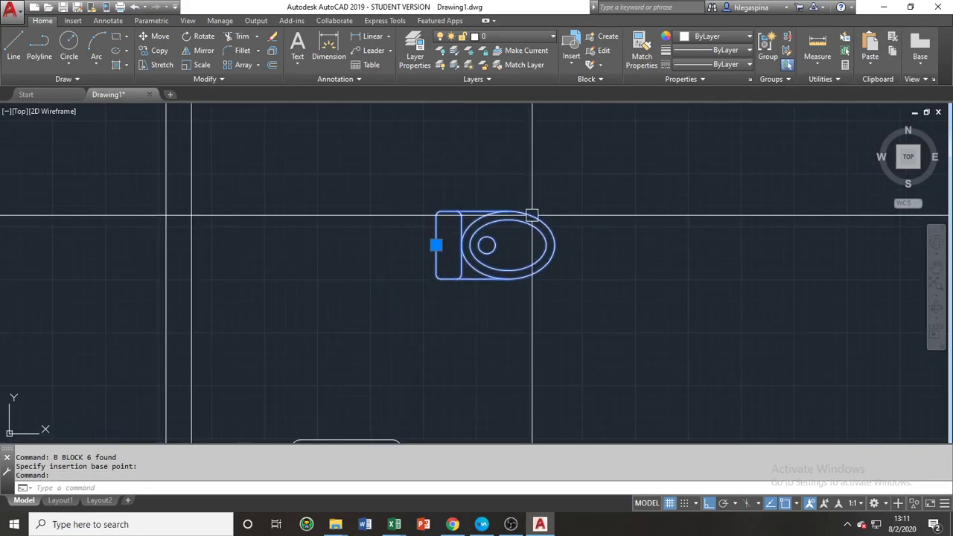
{"action": "scroll", "coordinate": [532, 216], "scroll_direction": "down", "scroll_amount": 6}
{"action": "key", "text": "Escape"}
{"action": "key", "text": "Escape"}
{"action": "middle_click_drag", "start_coordinate": [552, 221], "coordinate": [454, 246]}
{"action": "scroll", "coordinate": [504, 232], "scroll_direction": "up", "scroll_amount": 2}
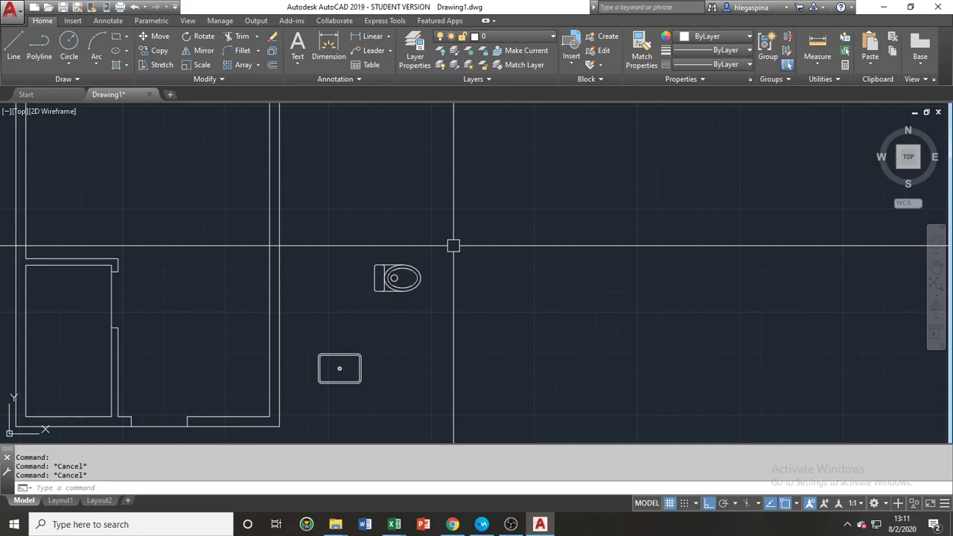
{"action": "mouse_move", "coordinate": [478, 303]}
{"action": "middle_mouse_down"}
{"action": "mouse_move", "coordinate": [375, 248]}
{"action": "mouse_move", "coordinate": [436, 321]}
{"action": "middle_mouse_up"}
{"action": "scroll", "coordinate": [365, 251], "scroll_direction": "up", "scroll_amount": 2}
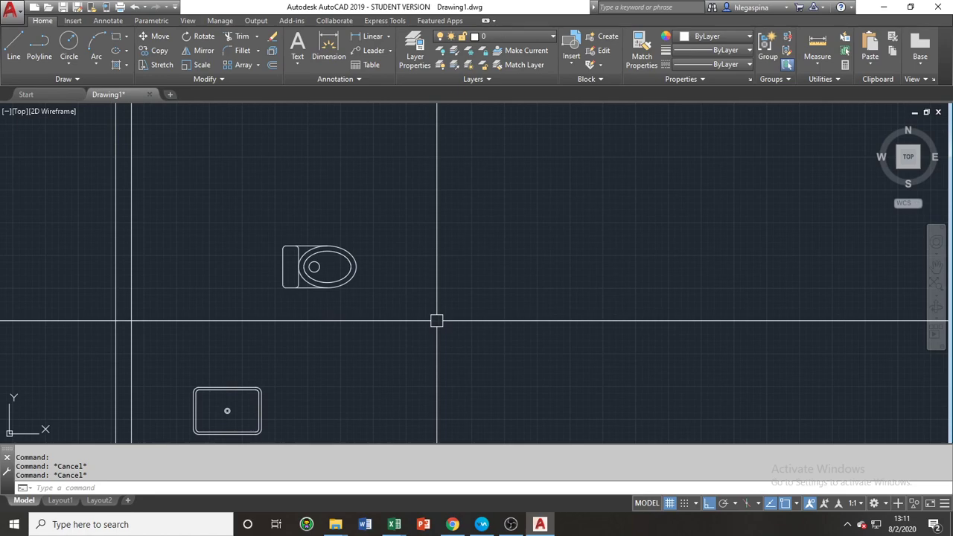
{"action": "type", "text": "RE"}
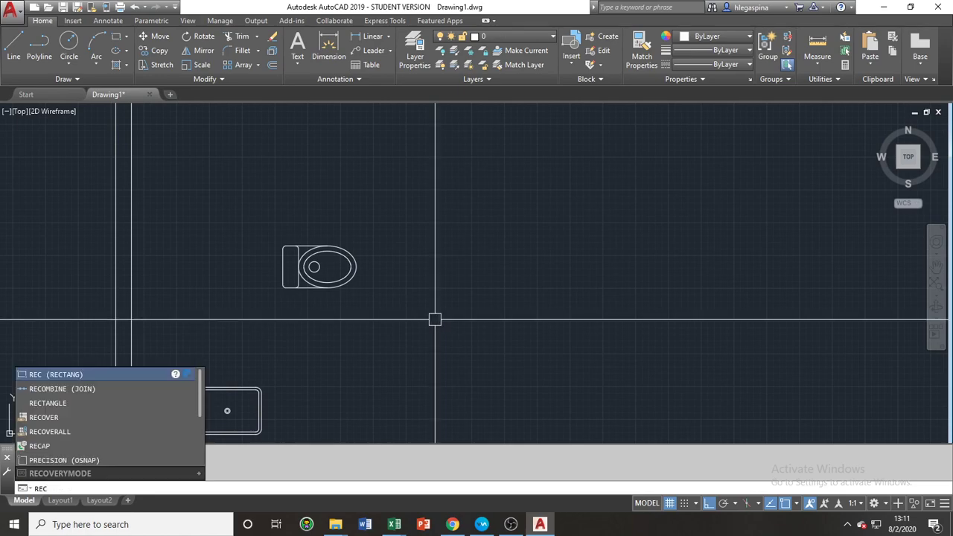
{"action": "type", "text": "C"}
{"action": "key", "text": "Return"}
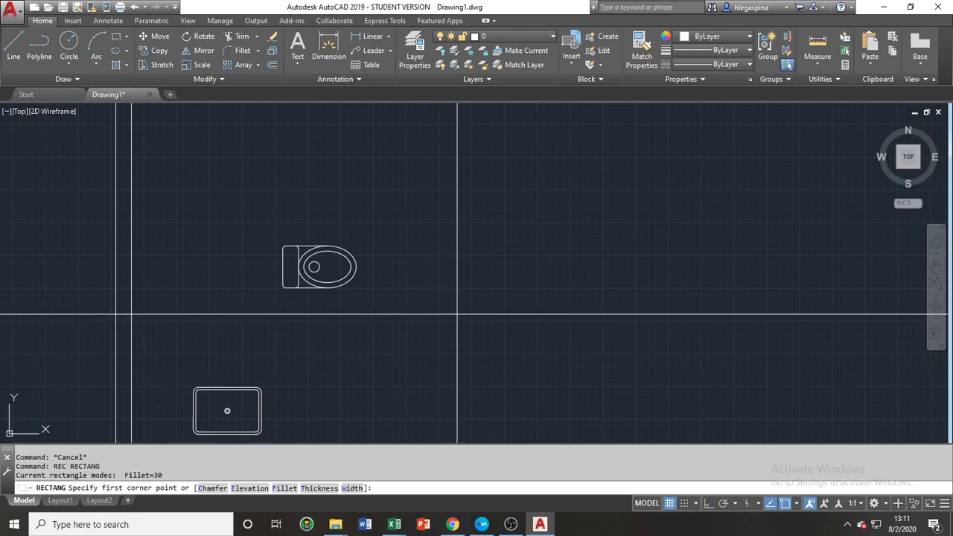
{"action": "middle_click_drag", "start_coordinate": [446, 315], "coordinate": [398, 339]}
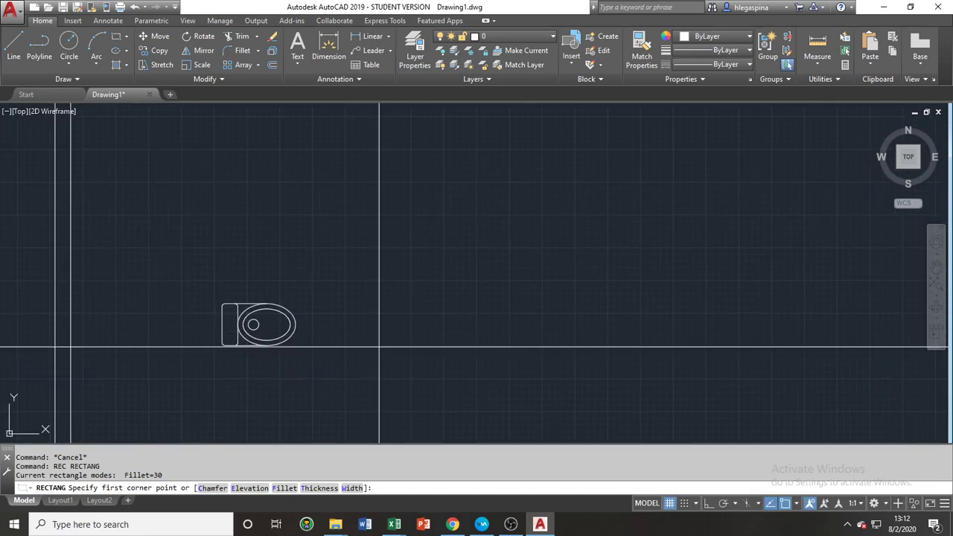
{"action": "left_click", "coordinate": [379, 346]}
{"action": "key", "text": "Escape"}
Draw a 300 by 400 rectangle with a fillet radius of 0 to the right of the toilet
{"action": "type", "text": "rec"}
{"action": "key", "text": "Return"}
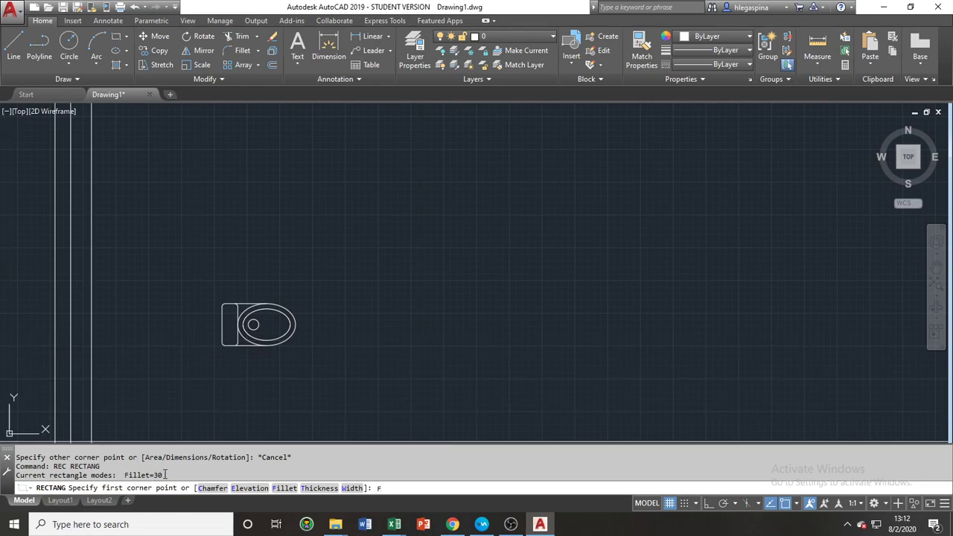
{"action": "key", "text": "Return"}
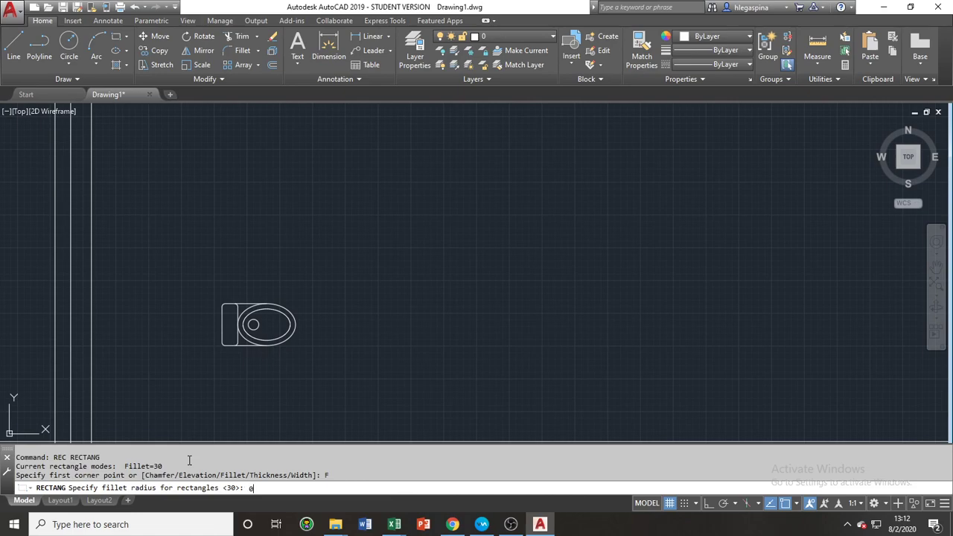
{"action": "key", "text": "Return"}
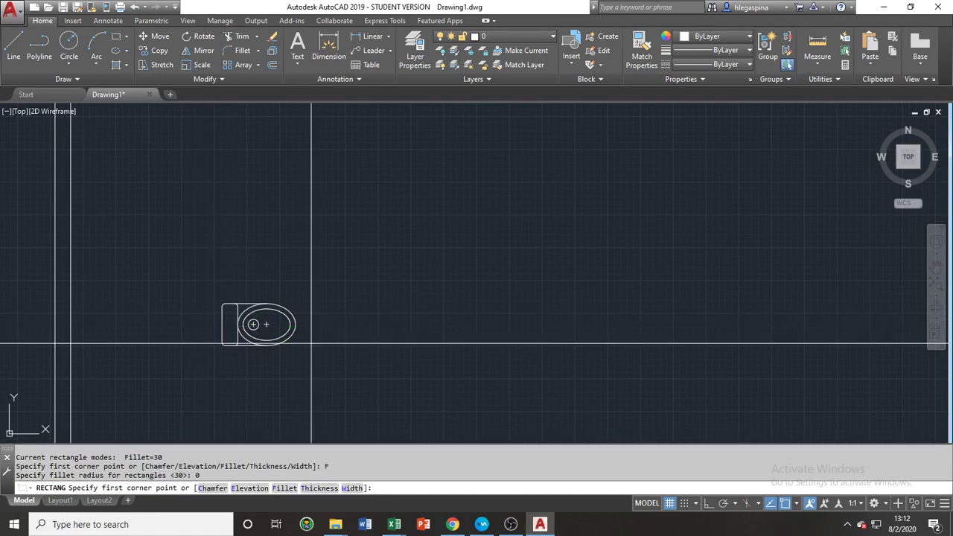
{"action": "left_click", "coordinate": [345, 362]}
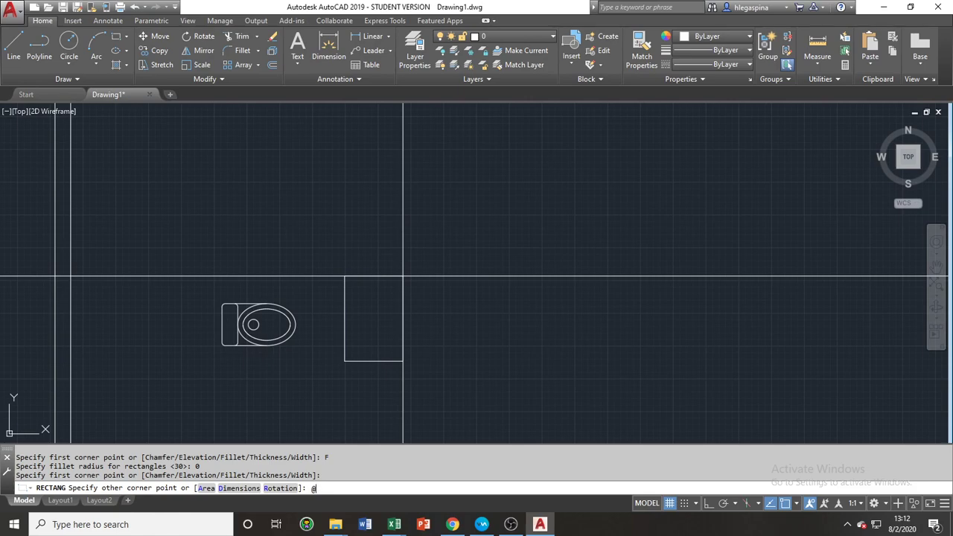
{"action": "type", "text": "00,400"}
{"action": "key", "text": "Return"}
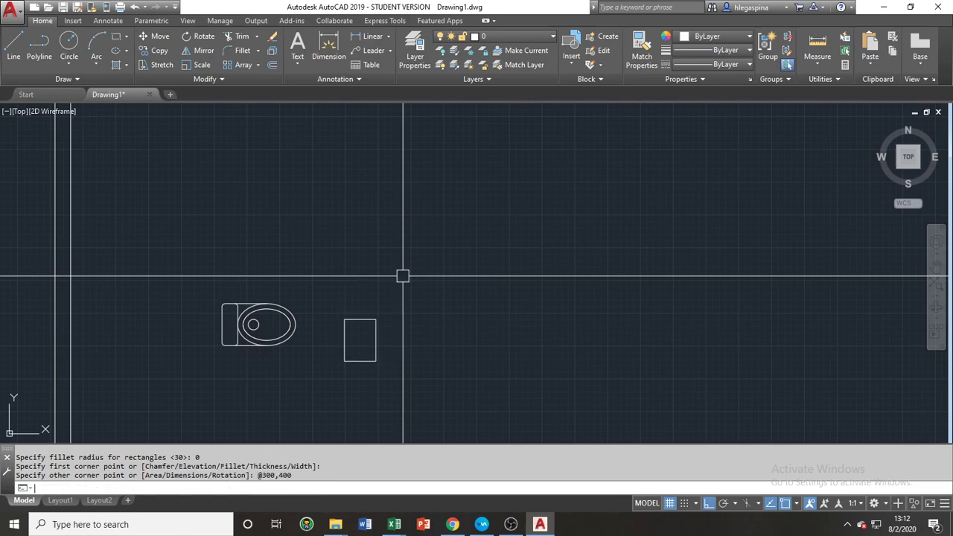
{"action": "scroll", "coordinate": [357, 383], "scroll_direction": "up", "scroll_amount": 3}
{"action": "key", "text": "Escape"}
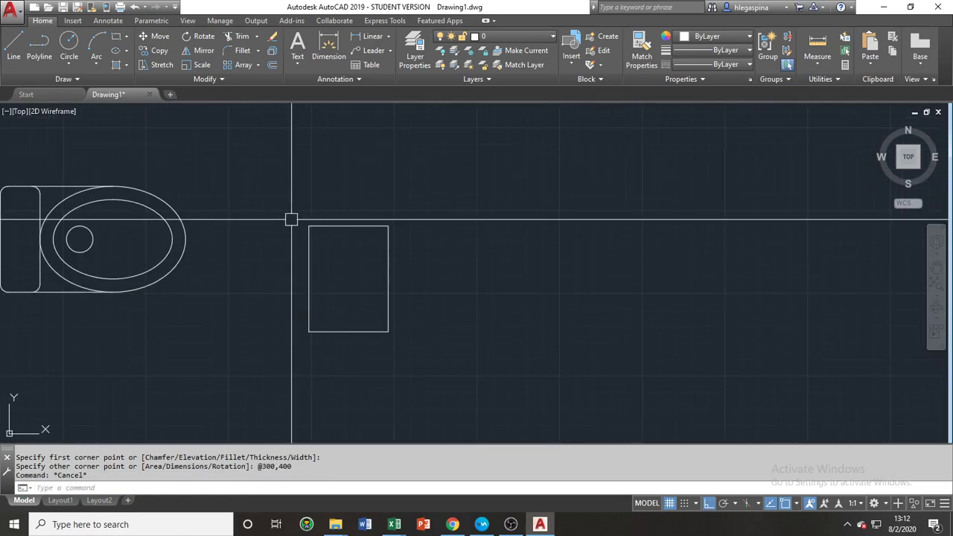
Draw a three-point arc from the rectangle's top-left corner through its right side's midpoint to its bottom-left corner
{"action": "type", "text": "A"}
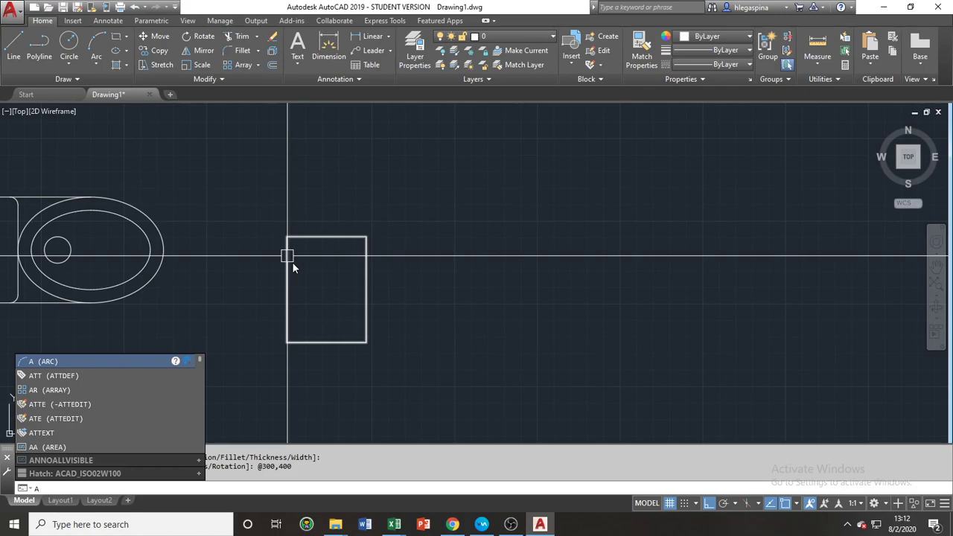
{"action": "key", "text": "Return"}
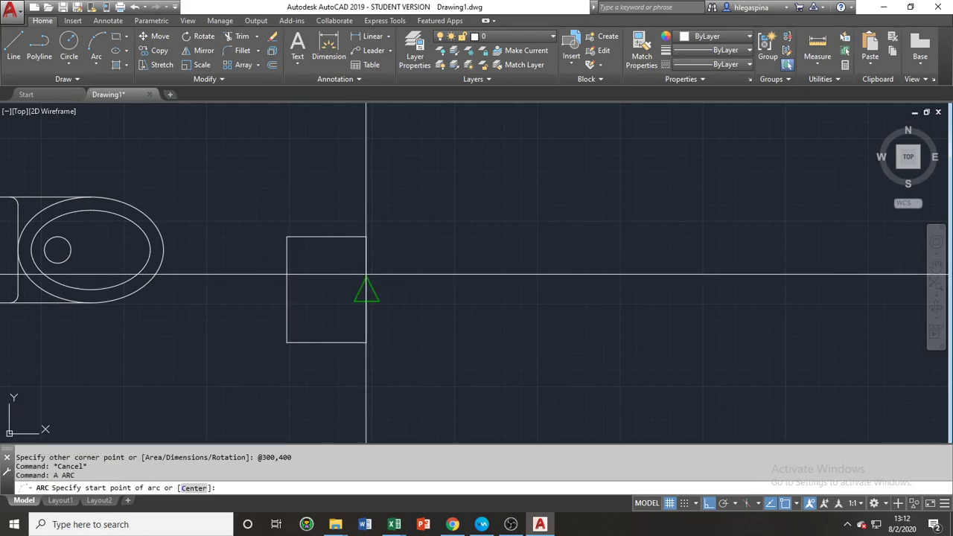
{"action": "left_click", "coordinate": [287, 237]}
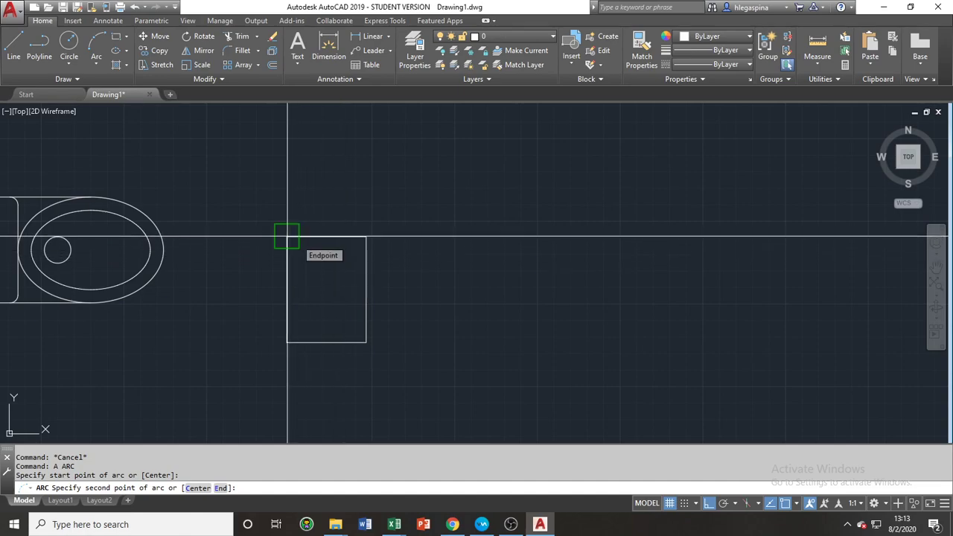
{"action": "left_click", "coordinate": [366, 290]}
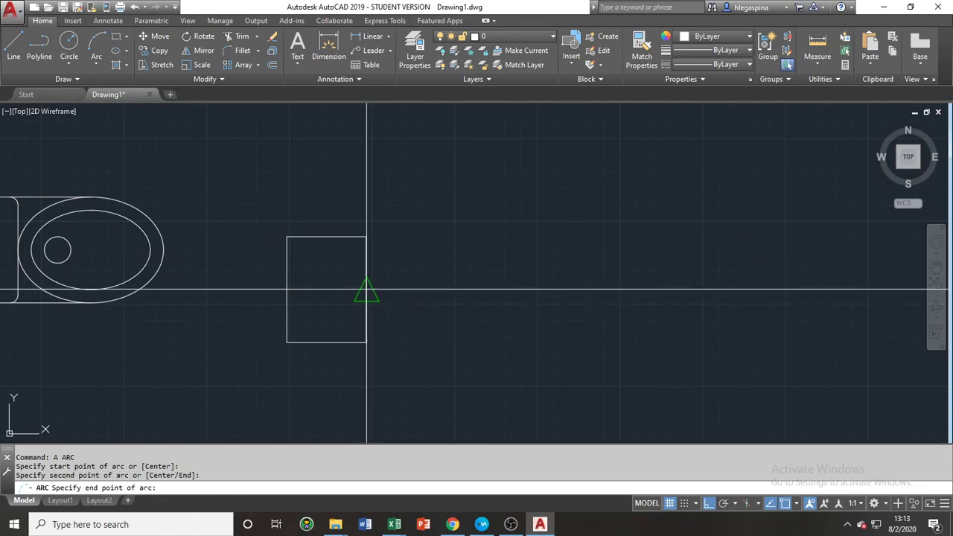
{"action": "left_click", "coordinate": [287, 343]}
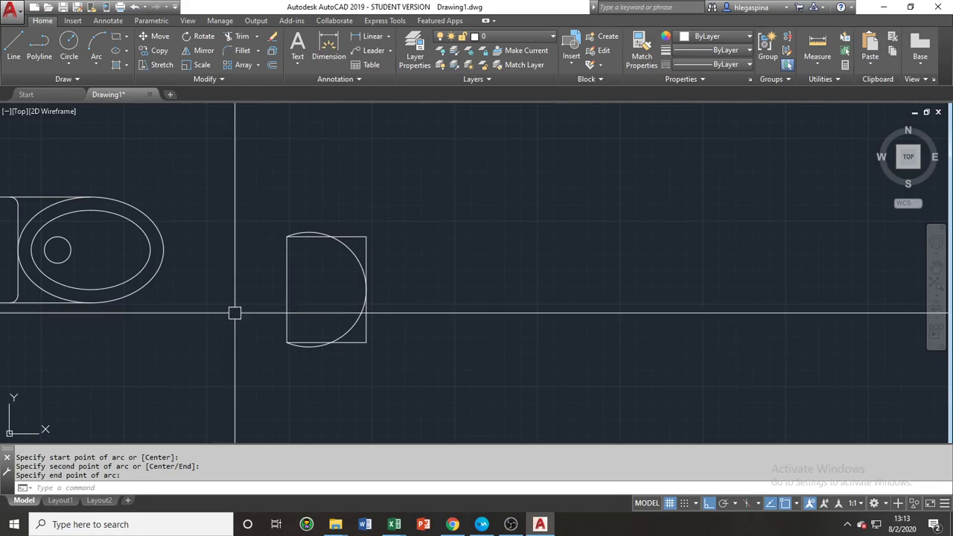
Erase the rectangle around the three-point arc, keeping only the arc
{"action": "scroll", "coordinate": [372, 347], "scroll_direction": "up", "scroll_amount": 6}
{"action": "scroll", "coordinate": [377, 323], "scroll_direction": "down", "scroll_amount": 4}
{"action": "mouse_move", "coordinate": [377, 324]}
{"action": "middle_mouse_down"}
{"action": "mouse_move", "coordinate": [350, 343]}
{"action": "mouse_move", "coordinate": [355, 358]}
{"action": "middle_mouse_up"}
{"action": "scroll", "coordinate": [355, 359], "scroll_direction": "up", "scroll_amount": 2}
{"action": "scroll", "coordinate": [356, 361], "scroll_direction": "down", "scroll_amount": 6}
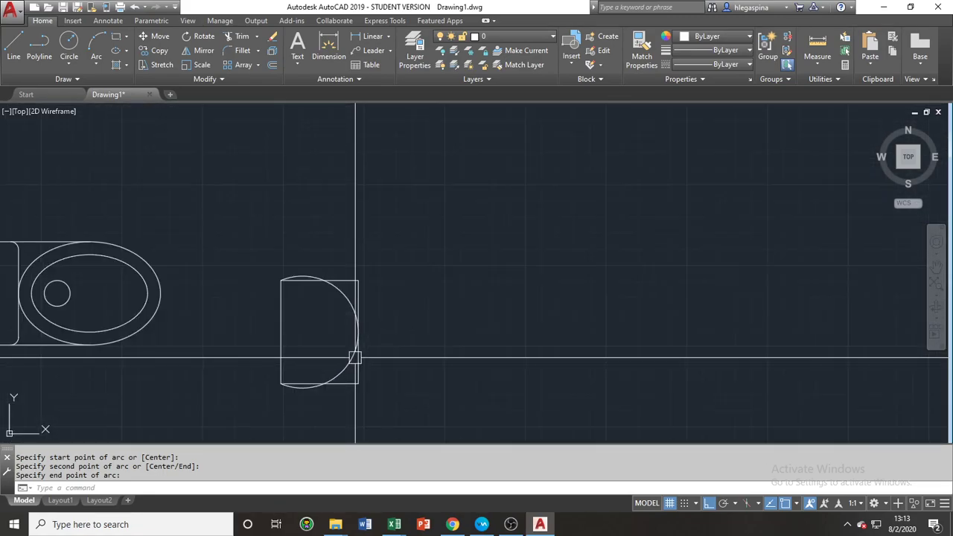
{"action": "scroll", "coordinate": [353, 368], "scroll_direction": "up", "scroll_amount": 4}
{"action": "left_click", "coordinate": [331, 370]}
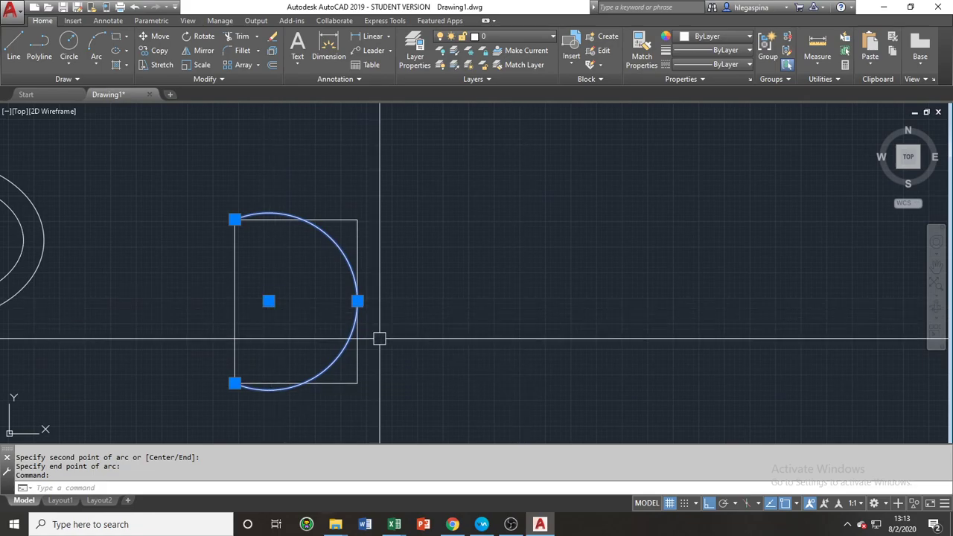
{"action": "key", "text": "Escape"}
{"action": "left_click", "coordinate": [362, 357]}
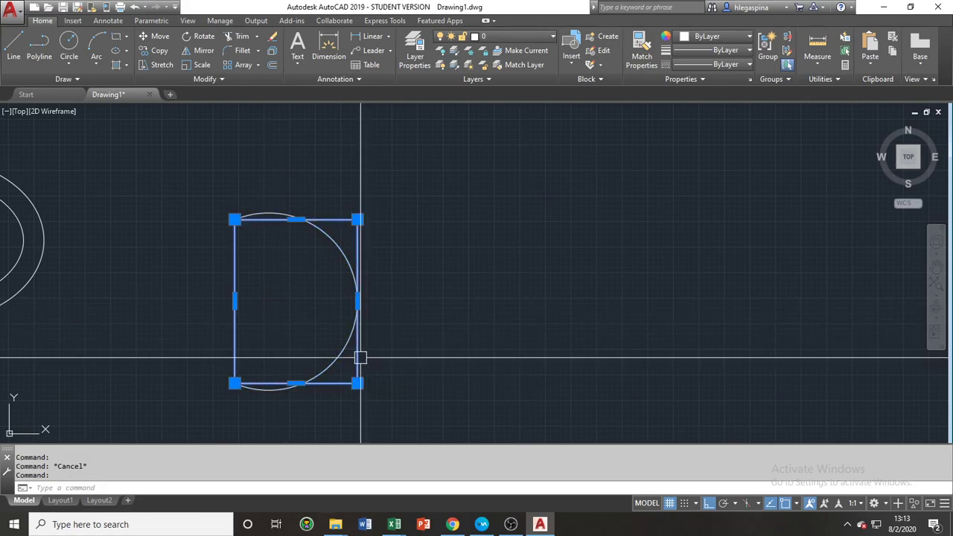
{"action": "type", "text": "e"}
{"action": "key", "text": "Return"}
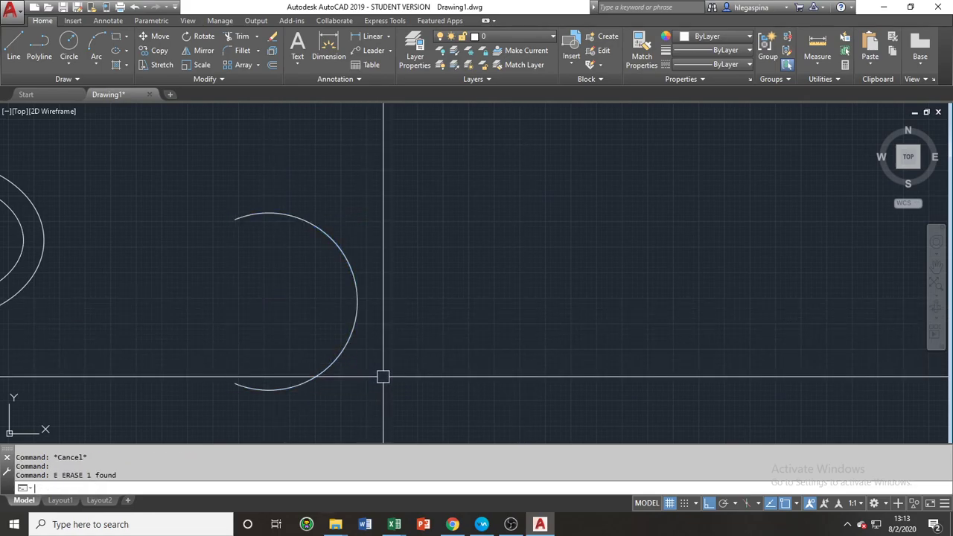
Draw a vertical line from the arc's upper endpoint to its lower endpoint to close the D shape
{"action": "type", "text": "l"}
{"action": "key", "text": "Return"}
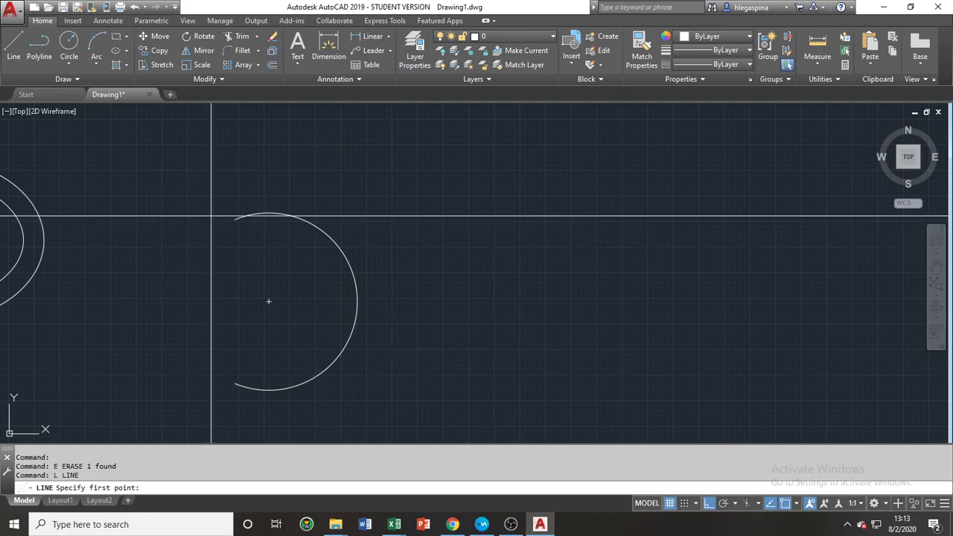
{"action": "left_click", "coordinate": [236, 220]}
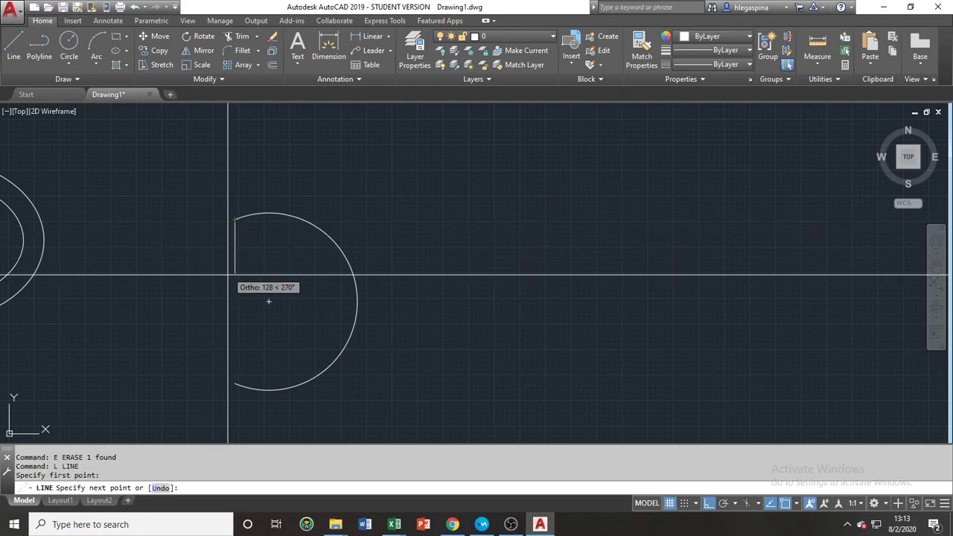
{"action": "left_click", "coordinate": [236, 384]}
{"action": "key", "text": "Escape"}
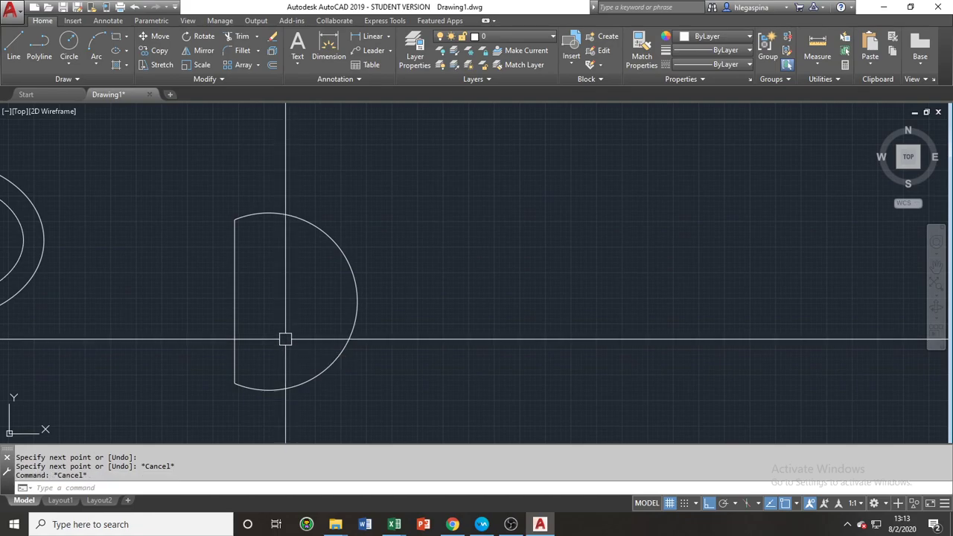
{"action": "left_click", "coordinate": [237, 306]}
{"action": "key", "text": "Escape"}
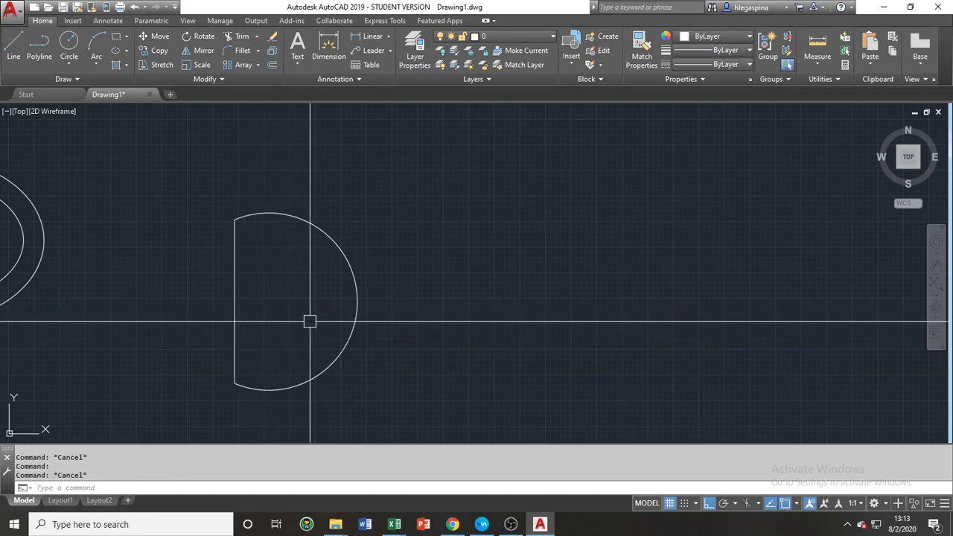
Offset the D shape's arc and its left vertical line 50 inward
{"action": "type", "text": "o"}
{"action": "key", "text": "Return"}
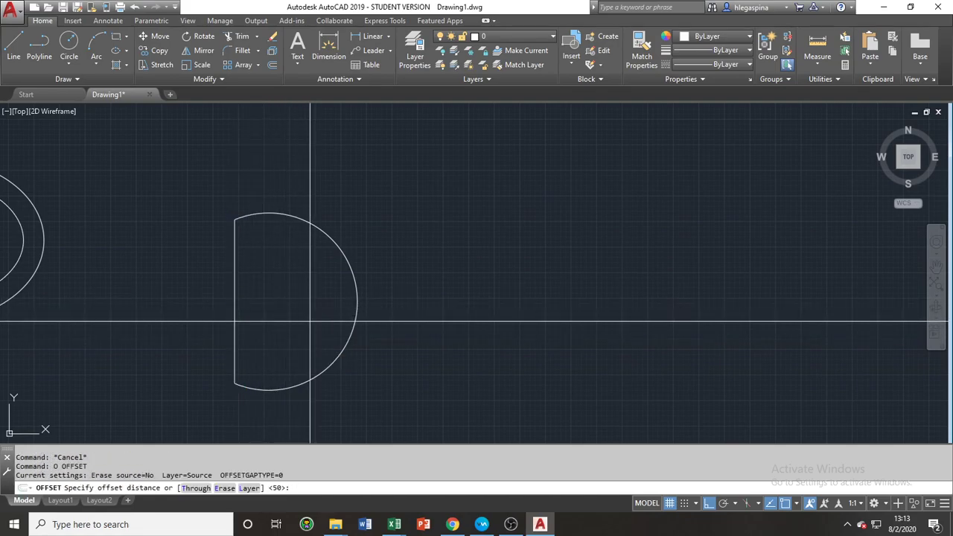
{"action": "key", "text": "Return"}
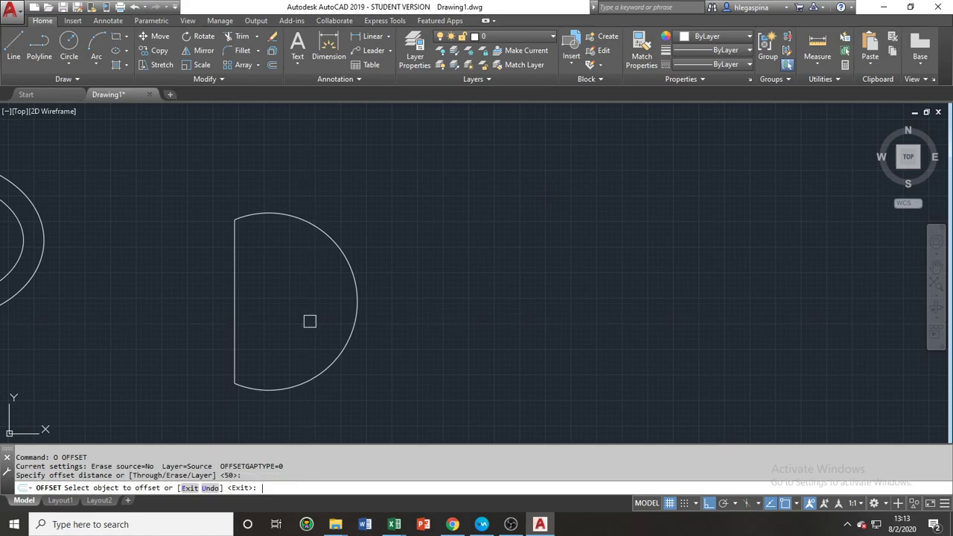
{"action": "left_click", "coordinate": [348, 342]}
{"action": "left_click", "coordinate": [307, 317]}
{"action": "key", "text": "Return"}
{"action": "key", "text": "Return"}
{"action": "key", "text": "Return"}
{"action": "left_click", "coordinate": [232, 280]}
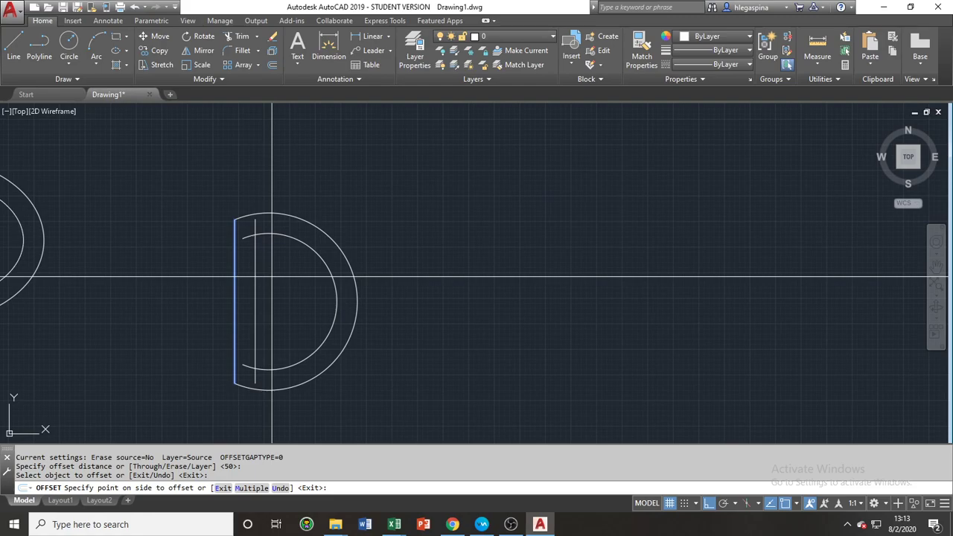
{"action": "key", "text": "Return"}
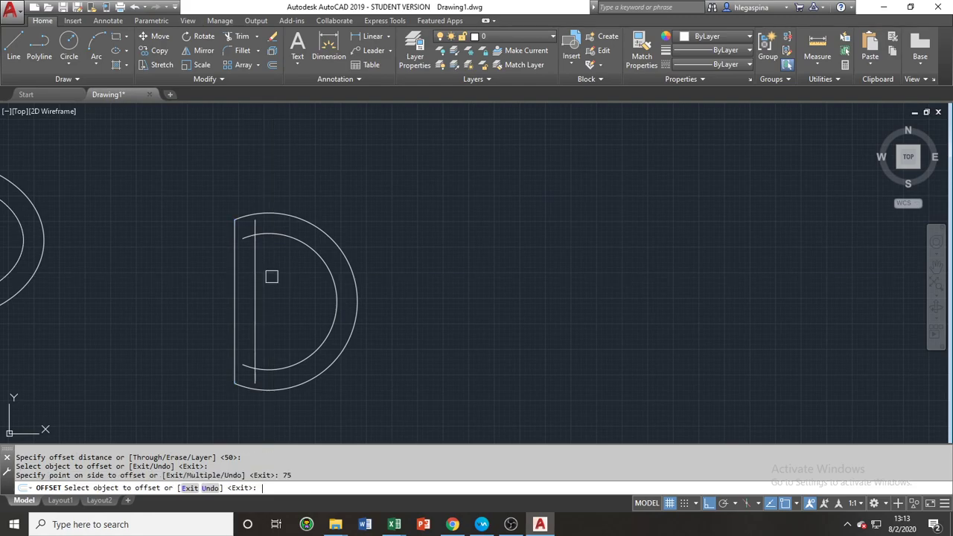
{"action": "left_click", "coordinate": [233, 283]}
{"action": "left_click", "coordinate": [273, 286]}
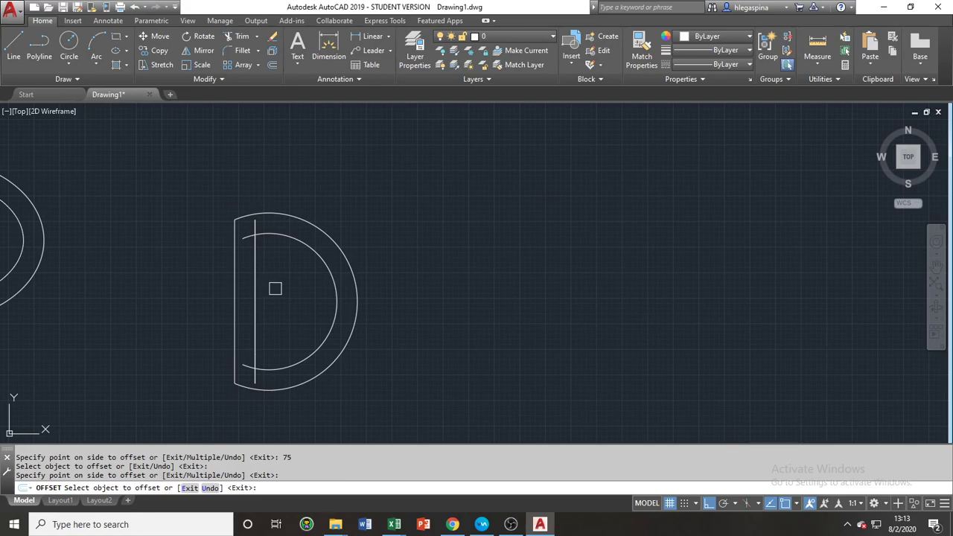
Erase the two overlapping copies of the left vertical line that are offset by 50
{"action": "key", "text": "Escape"}
{"action": "left_click", "coordinate": [252, 265]}
{"action": "type", "text": "e"}
{"action": "key", "text": "Return"}
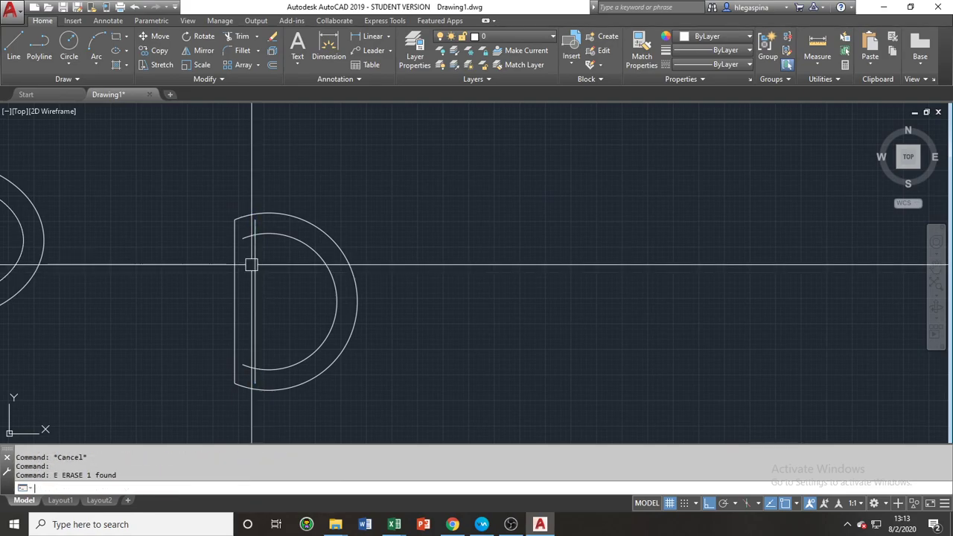
{"action": "left_click", "coordinate": [253, 258]}
{"action": "type", "text": "e"}
{"action": "key", "text": "Return"}
Offset the left vertical line 75 toward the inside of the D shape
{"action": "type", "text": "o"}
{"action": "key", "text": "Return"}
{"action": "type", "text": "75"}
{"action": "key", "text": "Return"}
{"action": "left_click", "coordinate": [235, 257]}
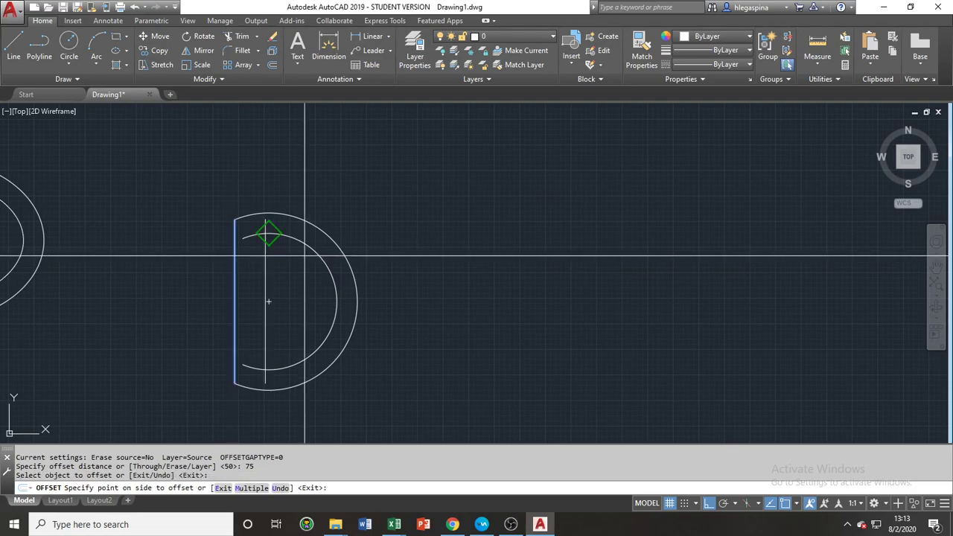
{"action": "left_click", "coordinate": [270, 301]}
{"action": "key", "text": "Escape"}
Erase the inner arc that is offset 50 from the outer arc
{"action": "middle_click_drag", "start_coordinate": [311, 293], "coordinate": [279, 284]}
{"action": "left_click", "coordinate": [301, 283]}
{"action": "type", "text": "e"}
{"action": "key", "text": "Return"}
Offset the outer arc 30 toward the inside of the D shape
{"action": "left_click", "coordinate": [322, 281]}
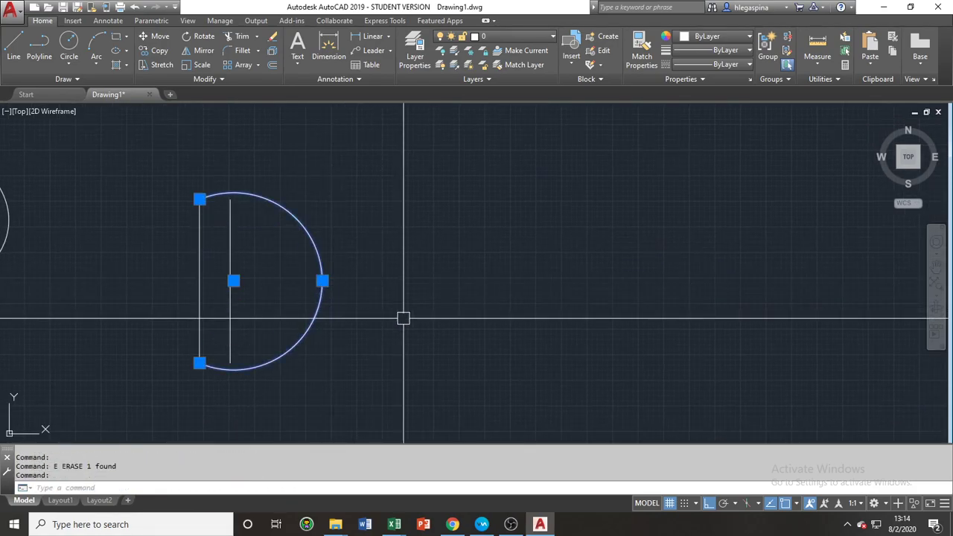
{"action": "type", "text": "o"}
{"action": "key", "text": "Return"}
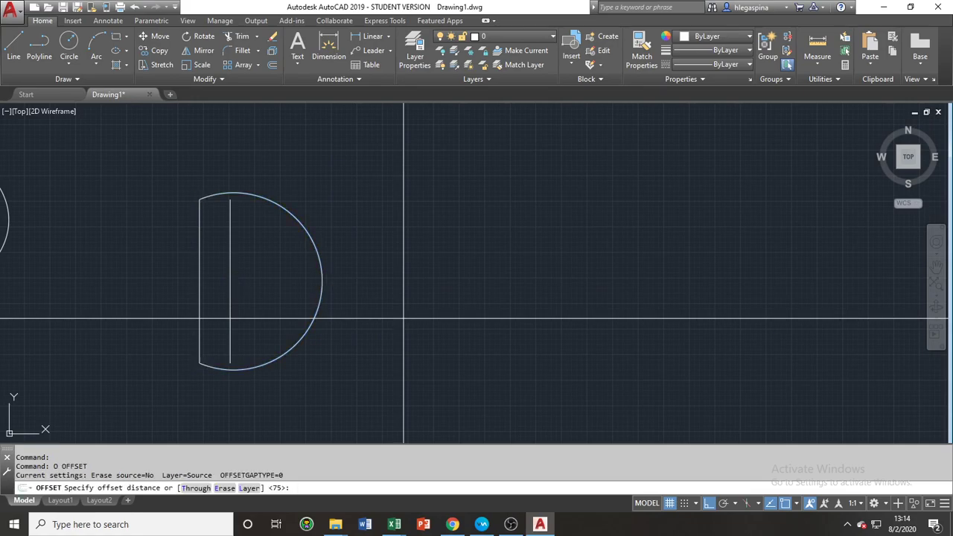
{"action": "type", "text": "30"}
{"action": "key", "text": "Return"}
{"action": "left_click", "coordinate": [320, 302]}
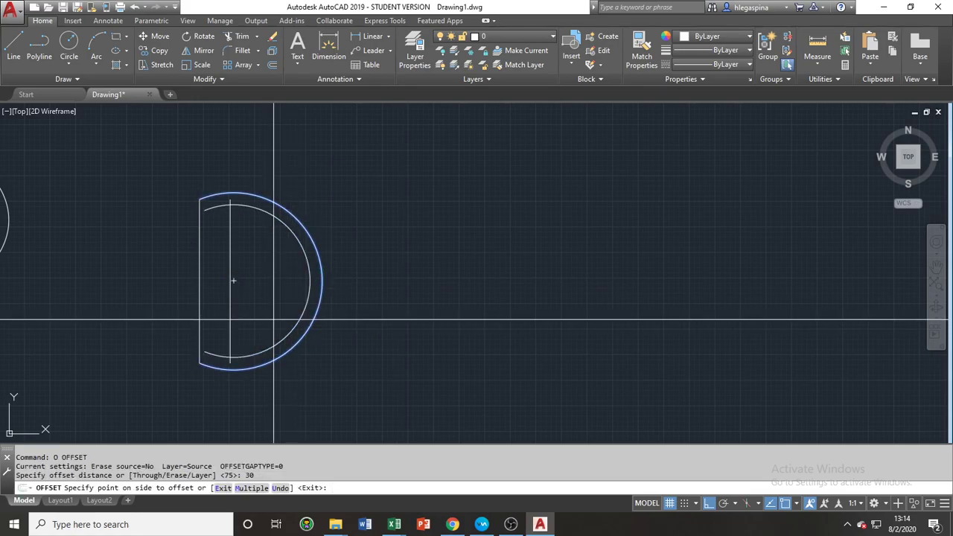
{"action": "left_click", "coordinate": [231, 280]}
{"action": "key", "text": "Escape"}
{"action": "key", "text": "Escape"}
Fillet the upper corner between the inner arc and the inner vertical line with radius 0
{"action": "scroll", "coordinate": [236, 209], "scroll_direction": "up", "scroll_amount": 6}
{"action": "scroll", "coordinate": [208, 207], "scroll_direction": "down", "scroll_amount": 3}
{"action": "type", "text": "F"}
{"action": "key", "text": "Return"}
{"action": "type", "text": "R"}
{"action": "key", "text": "Return"}
{"action": "type", "text": "0"}
{"action": "key", "text": "Return"}
{"action": "left_click", "coordinate": [219, 205]}
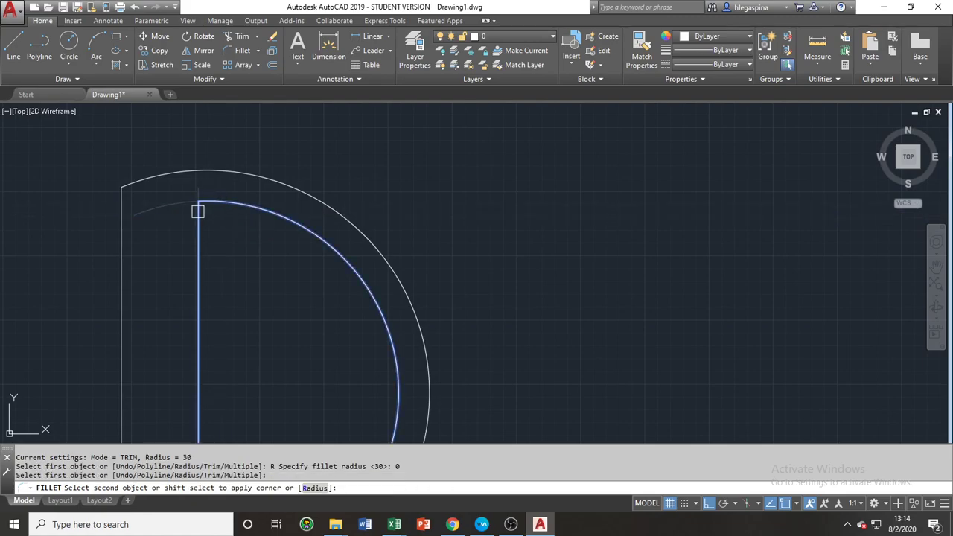
{"action": "left_click", "coordinate": [198, 211]}
{"action": "middle_click_drag", "start_coordinate": [264, 336], "coordinate": [257, 112]}
{"action": "scroll", "coordinate": [257, 119], "scroll_direction": "down", "scroll_amount": 2}
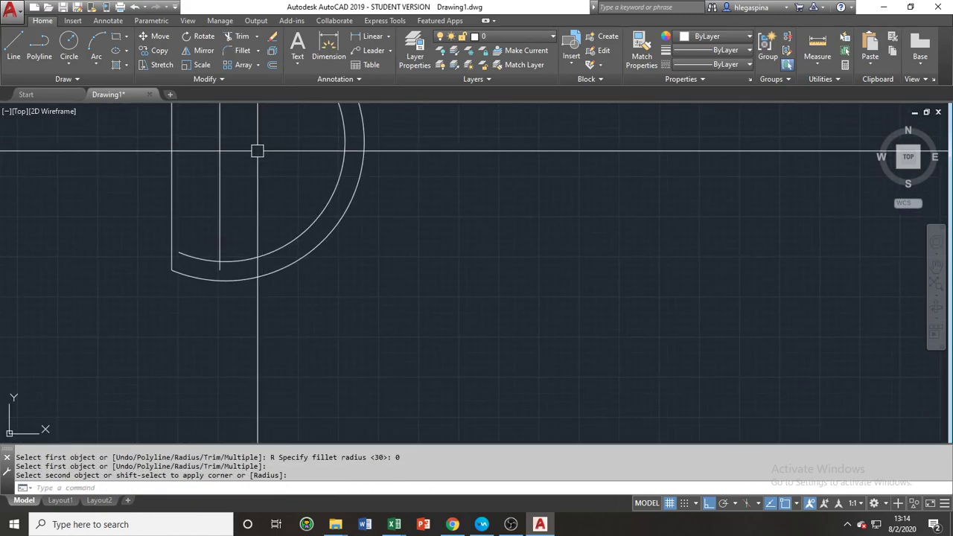
Fillet the lower corner between the inner vertical line and the inner arc with radius 0
{"action": "key", "text": "Return"}
{"action": "key", "text": "Return"}
{"action": "left_click", "coordinate": [219, 216]}
{"action": "middle_click_drag", "start_coordinate": [237, 174], "coordinate": [289, 284]}
{"action": "scroll", "coordinate": [294, 275], "scroll_direction": "down", "scroll_amount": 2}
{"action": "scroll", "coordinate": [287, 209], "scroll_direction": "up", "scroll_amount": 4}
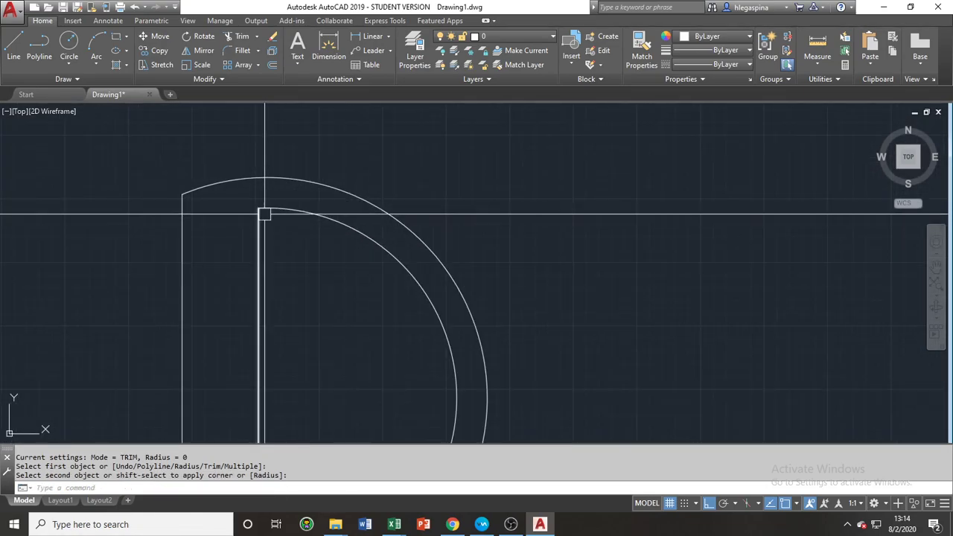
Undo both radius 0 fillets on the inner outline
{"action": "key", "text": "ctrl+z"}
{"action": "key", "text": "ctrl+z"}
{"action": "key", "text": "ctrl+z"}
{"action": "middle_click_drag", "start_coordinate": [243, 223], "coordinate": [302, 298]}
{"action": "key", "text": "ctrl+z"}
{"action": "key", "text": "ctrl+z"}
{"action": "key", "text": "ctrl+z"}
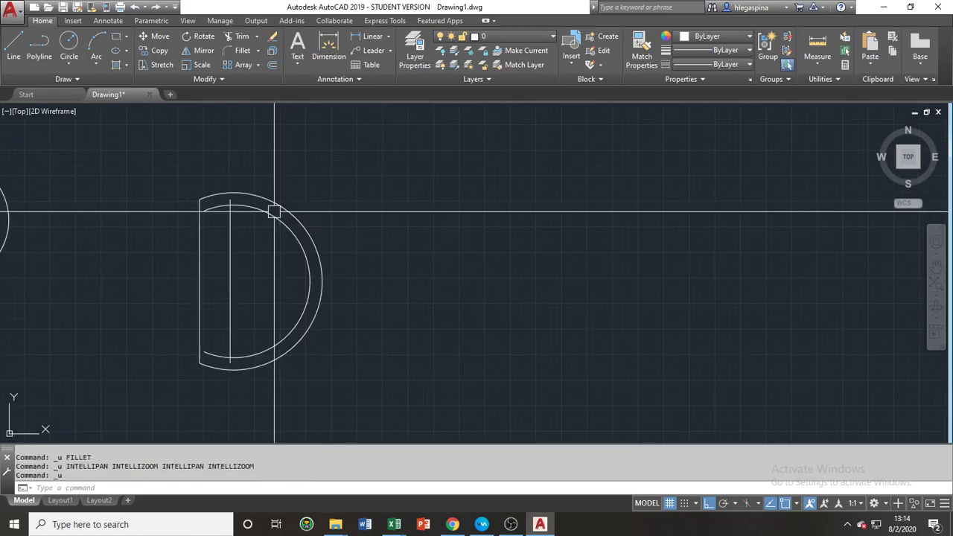
{"action": "scroll", "coordinate": [241, 223], "scroll_direction": "up", "scroll_amount": 5}
{"action": "middle_click_drag", "start_coordinate": [221, 185], "coordinate": [231, 216]}
{"action": "type", "text": "F"}
{"action": "key", "text": "Return"}
{"action": "type", "text": "R"}
{"action": "key", "text": "Return"}
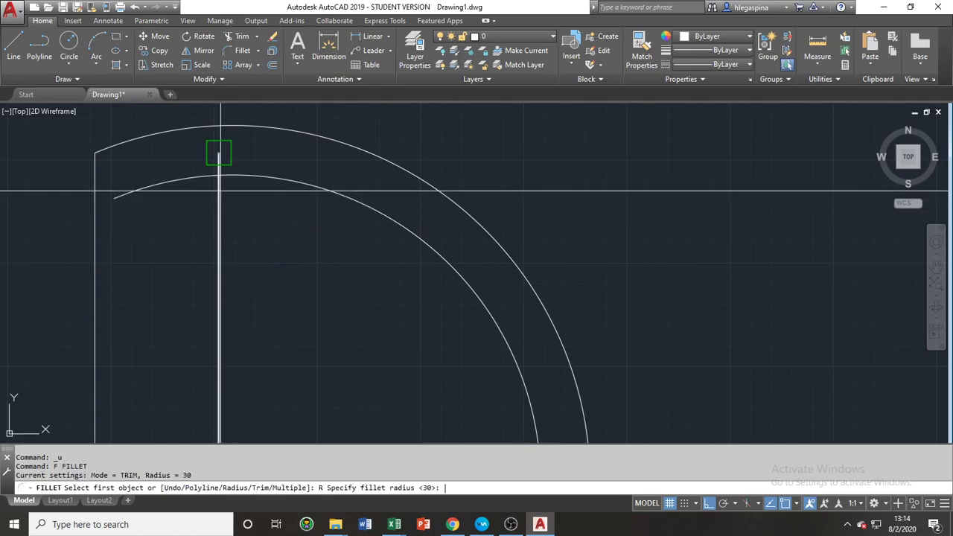
{"action": "type", "text": "30"}
{"action": "key", "text": "Return"}
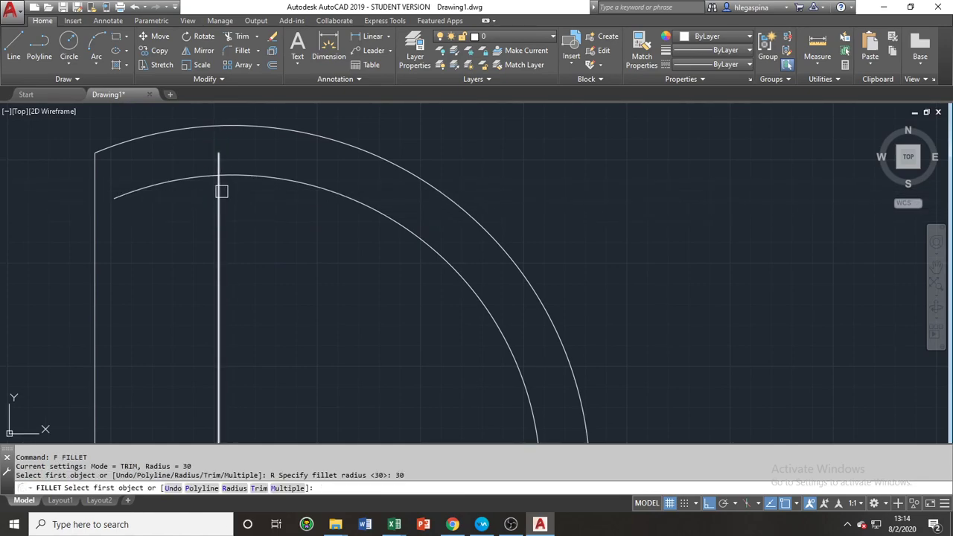
{"action": "left_click", "coordinate": [221, 191]}
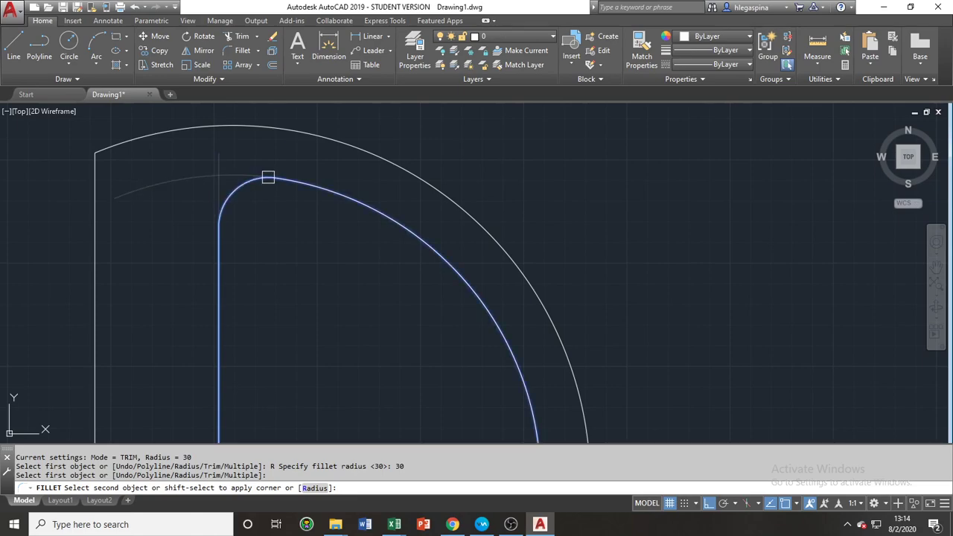
{"action": "key", "text": "Escape"}
Fillet the upper corner between the inner arc and the inner vertical line with radius 25
{"action": "type", "text": "f"}
{"action": "key", "text": "Return"}
{"action": "type", "text": "r"}
{"action": "key", "text": "Return"}
{"action": "type", "text": "25"}
{"action": "key", "text": "Return"}
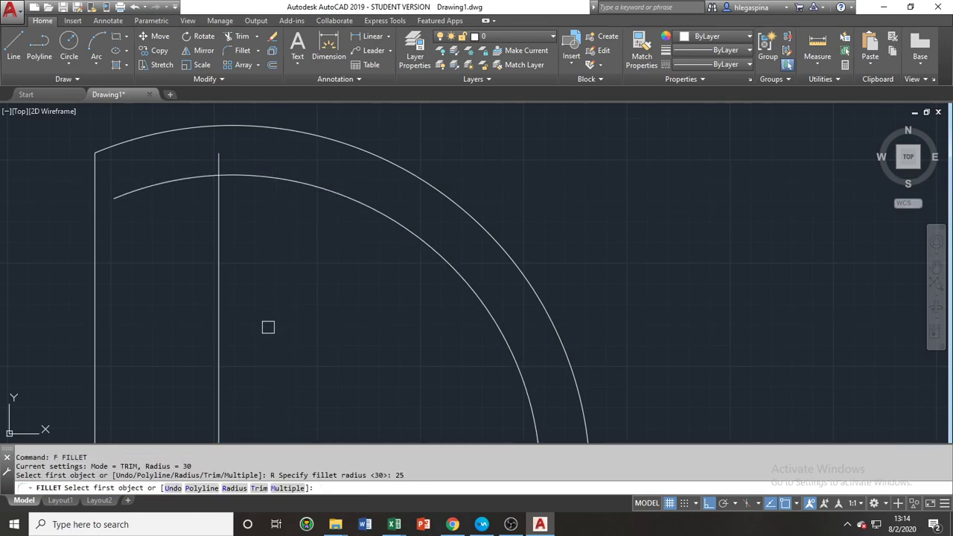
{"action": "left_click", "coordinate": [315, 185]}
{"action": "scroll", "coordinate": [224, 220], "scroll_direction": "down", "scroll_amount": 5}
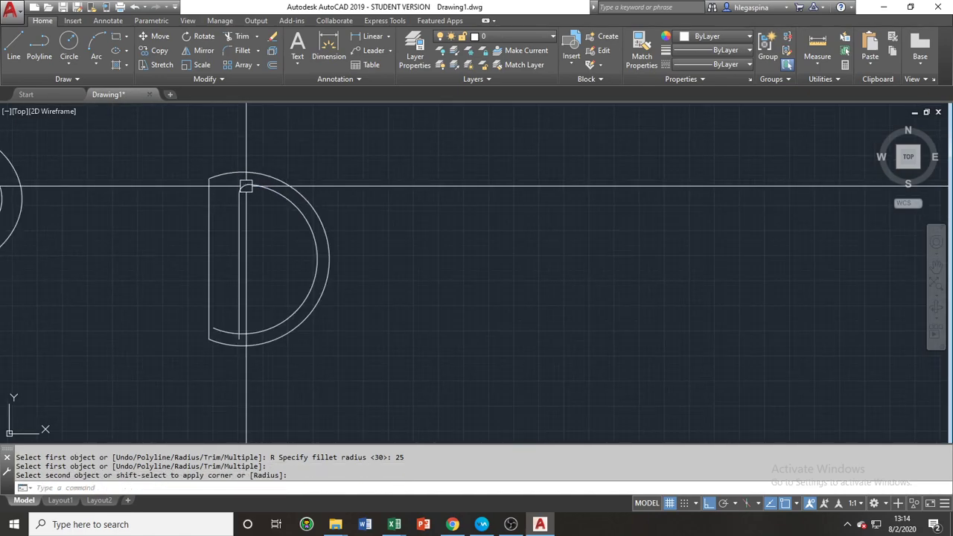
{"action": "left_click", "coordinate": [242, 195]}
Fillet the lower corner between the inner vertical line and the inner arc with the same radius of 25
{"action": "key", "text": "Return"}
{"action": "left_click", "coordinate": [241, 256]}
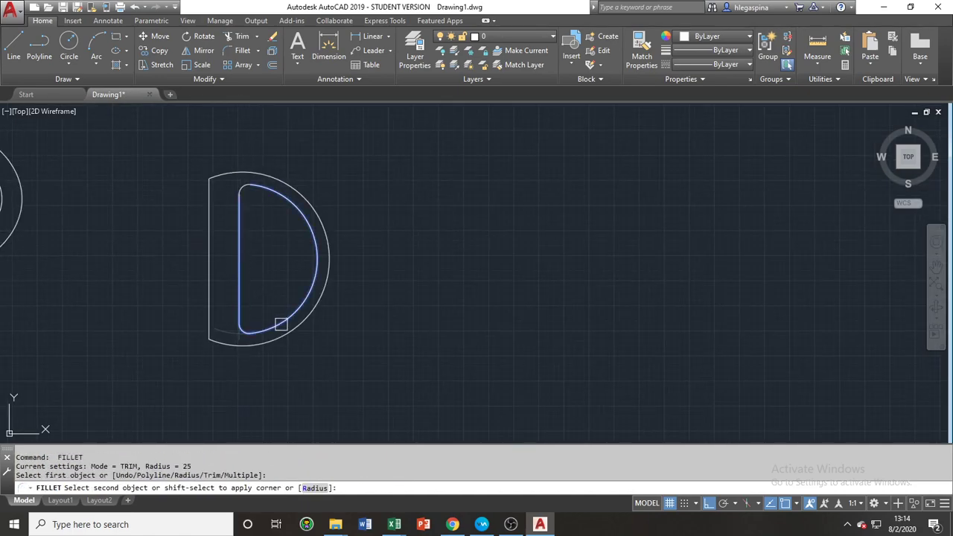
{"action": "left_click", "coordinate": [276, 317]}
Draw a circle with a diameter of 20 centred on the midpoint of the D shape's left vertical line
{"action": "middle_click_drag", "start_coordinate": [257, 248], "coordinate": [319, 233]}
{"action": "scroll", "coordinate": [283, 228], "scroll_direction": "up", "scroll_amount": 4}
{"action": "scroll", "coordinate": [311, 243], "scroll_direction": "down", "scroll_amount": 3}
{"action": "type", "text": "c"}
{"action": "key", "text": "Return"}
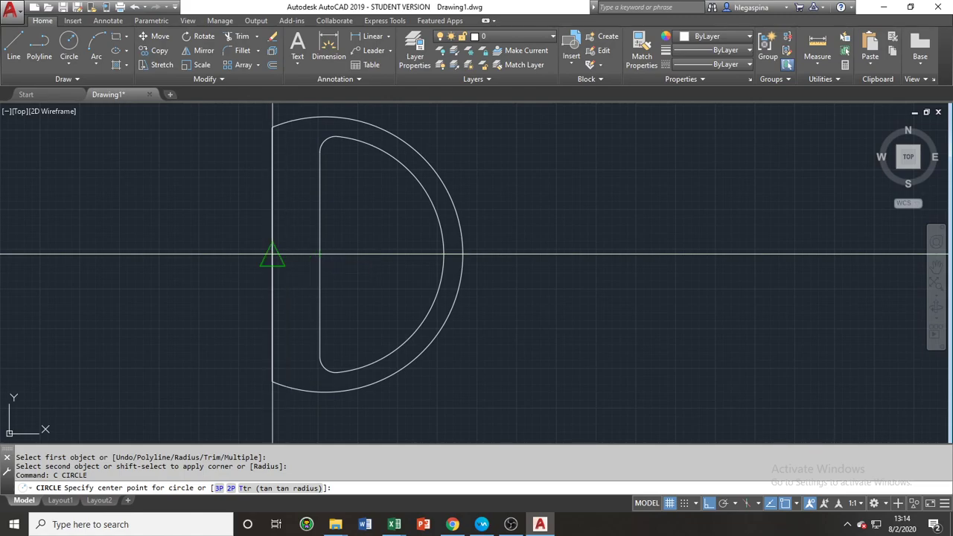
{"action": "left_click", "coordinate": [273, 256]}
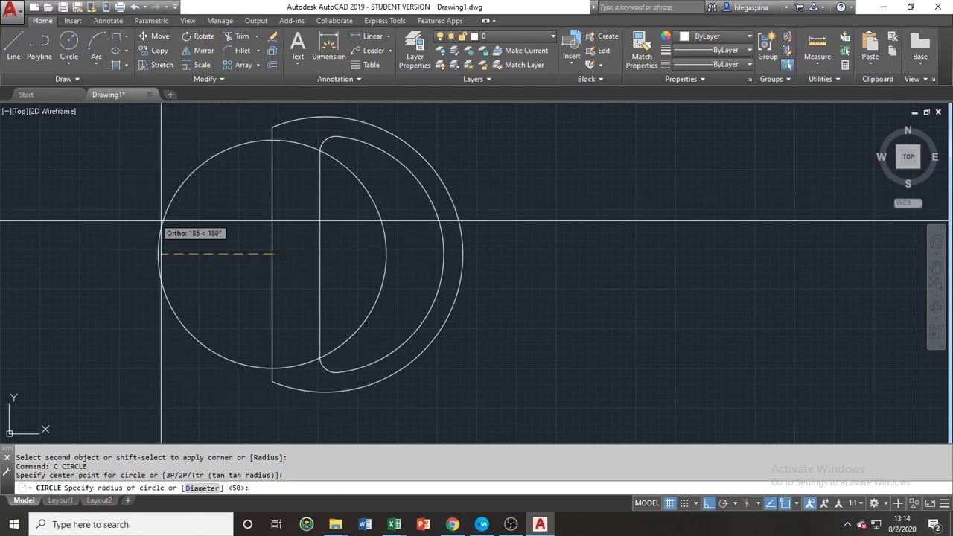
{"action": "type", "text": "d"}
{"action": "key", "text": "Return"}
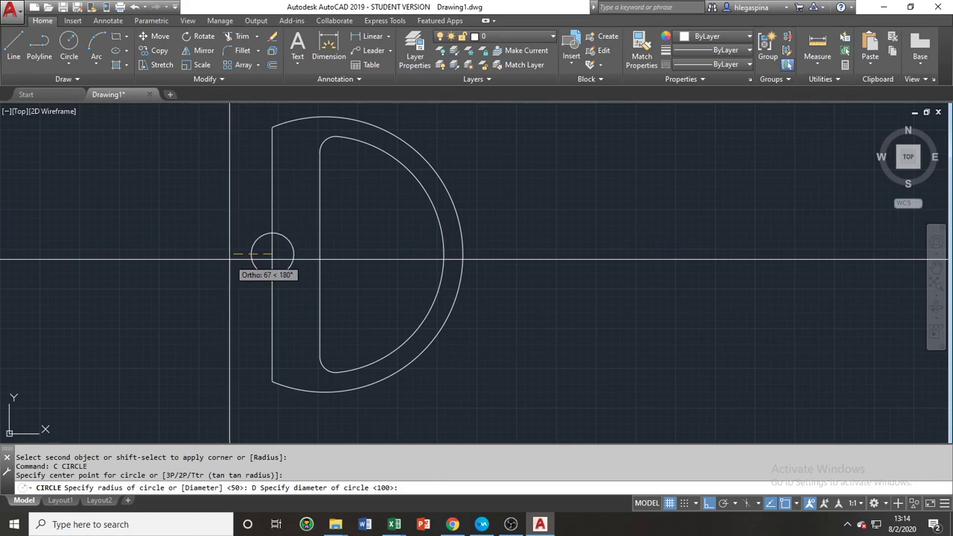
{"action": "type", "text": "1"}
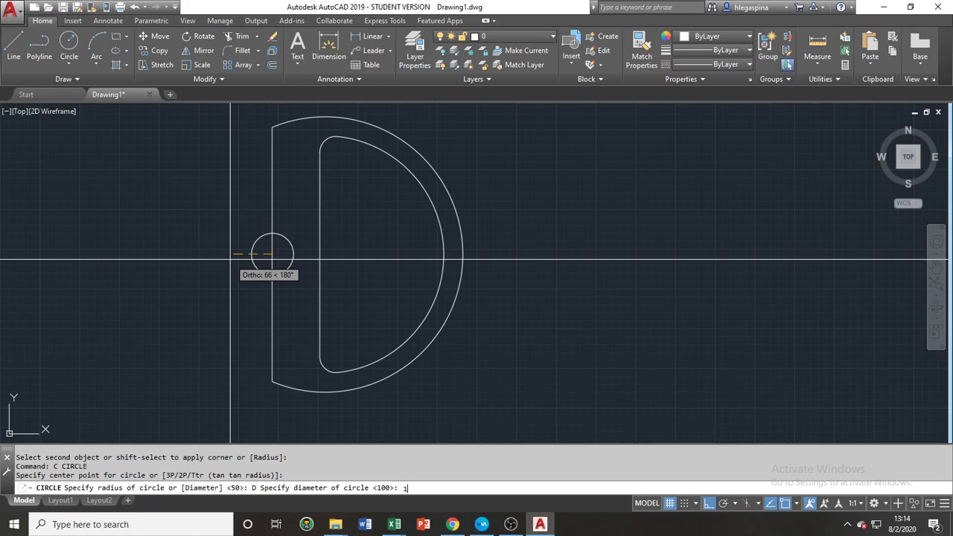
{"action": "key", "text": "BackSpace"}
{"action": "key", "text": "BackSpace"}
{"action": "key", "text": "BackSpace"}
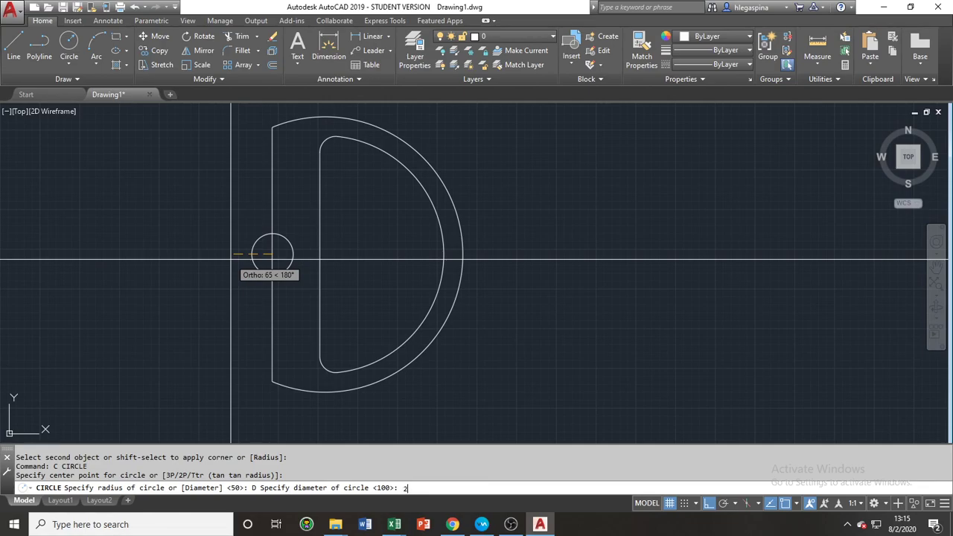
{"action": "key", "text": "Return"}
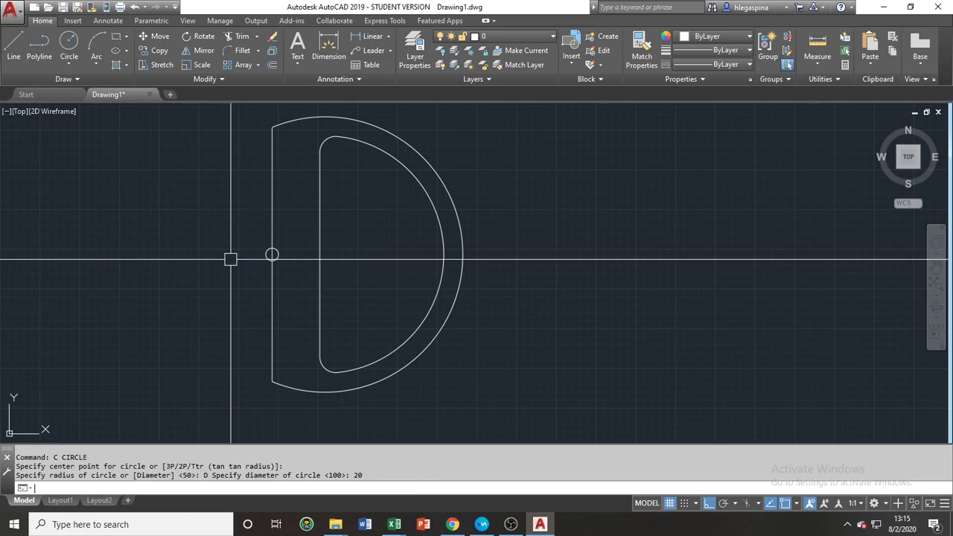
Move the small circle 38 units horizontally from the D shape's left vertical line toward the inner outline
{"action": "left_click", "coordinate": [280, 252]}
{"action": "type", "text": "m"}
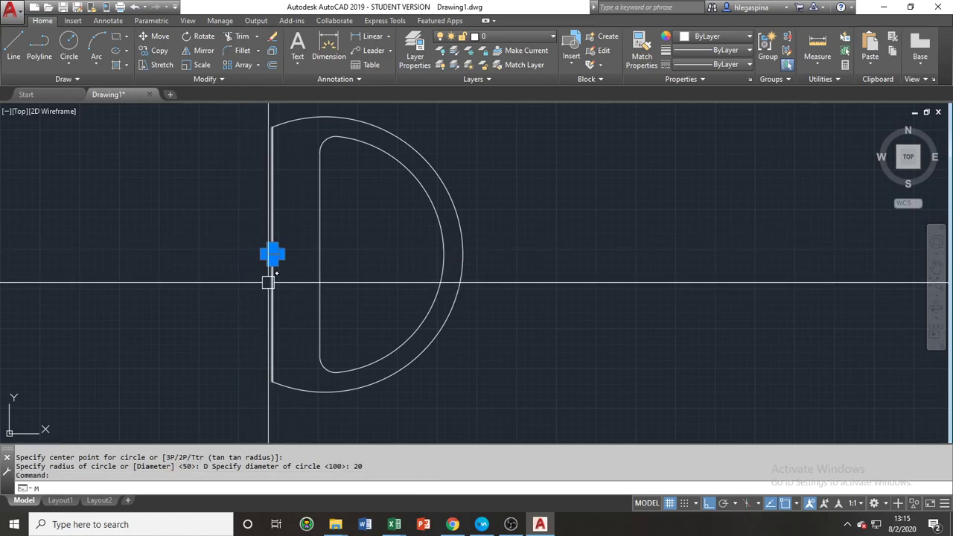
{"action": "key", "text": "Return"}
{"action": "scroll", "coordinate": [272, 255], "scroll_direction": "up", "scroll_amount": 5}
{"action": "left_click", "coordinate": [252, 249]}
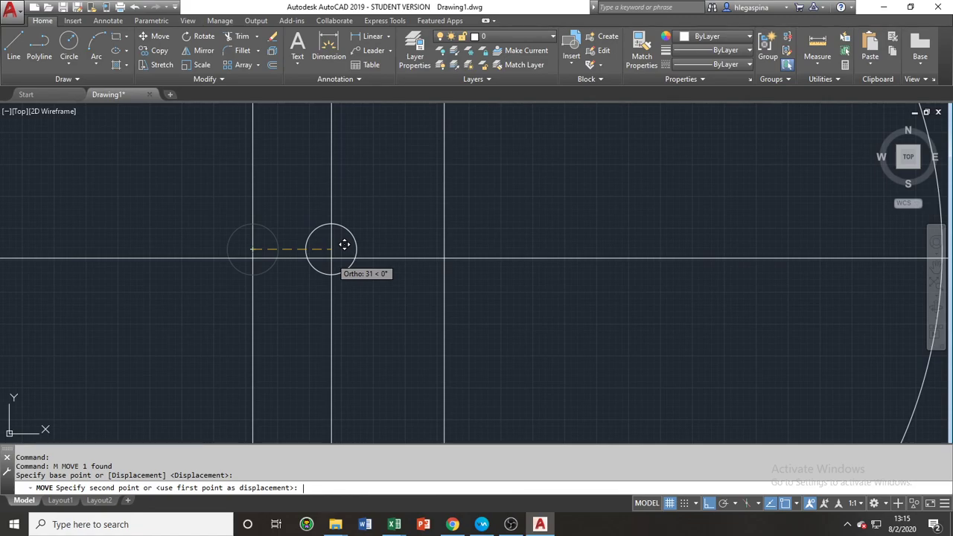
{"action": "type", "text": "8"}
{"action": "key", "text": "Return"}
Convert the whole D-shaped fixture into a block named LAV with its base point at the midpoint of its straight side
{"action": "scroll", "coordinate": [331, 251], "scroll_direction": "down", "scroll_amount": 5}
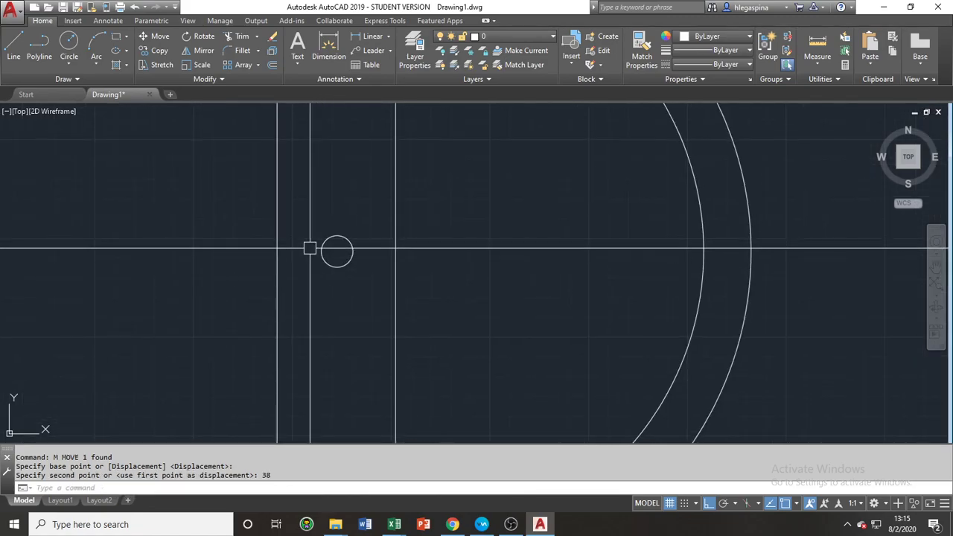
{"action": "scroll", "coordinate": [428, 227], "scroll_direction": "down", "scroll_amount": 2}
{"action": "scroll", "coordinate": [342, 257], "scroll_direction": "up", "scroll_amount": 10}
{"action": "scroll", "coordinate": [338, 257], "scroll_direction": "down", "scroll_amount": 8}
{"action": "left_click", "coordinate": [317, 322]}
{"action": "left_click", "coordinate": [446, 175]}
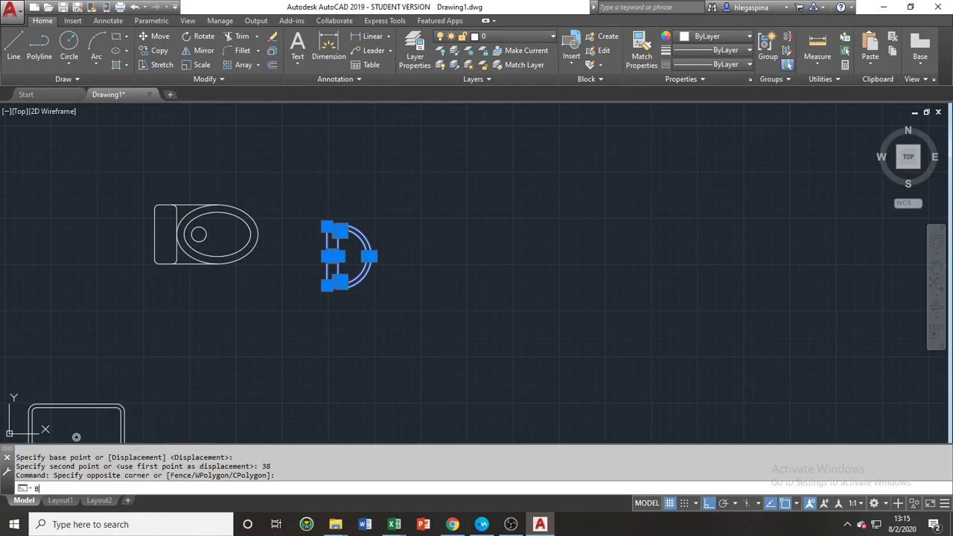
{"action": "key", "text": "Return"}
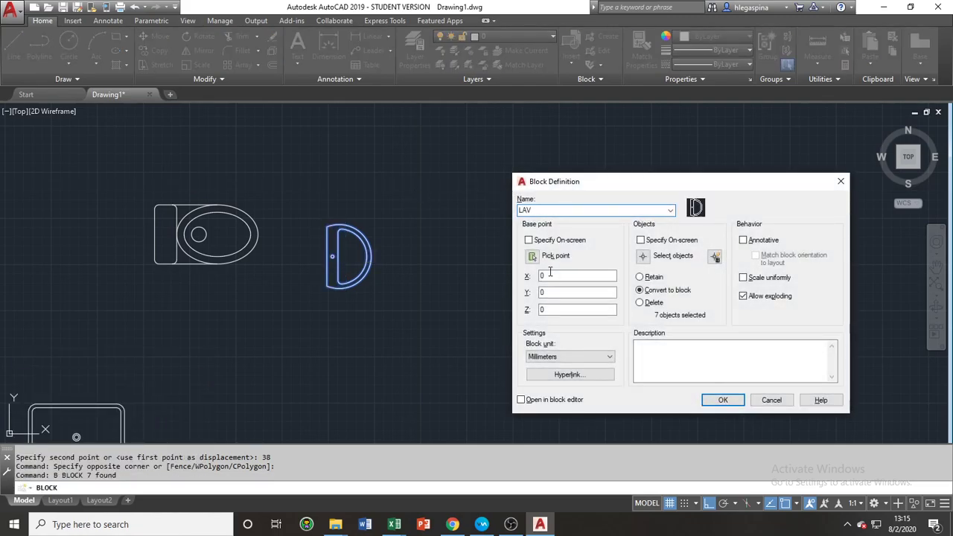
{"action": "left_click", "coordinate": [533, 255]}
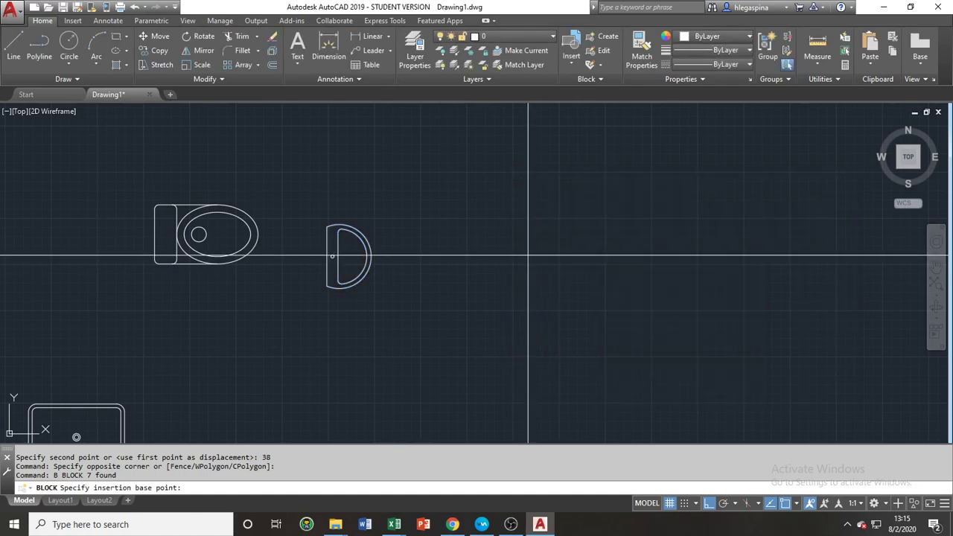
{"action": "left_click", "coordinate": [328, 257]}
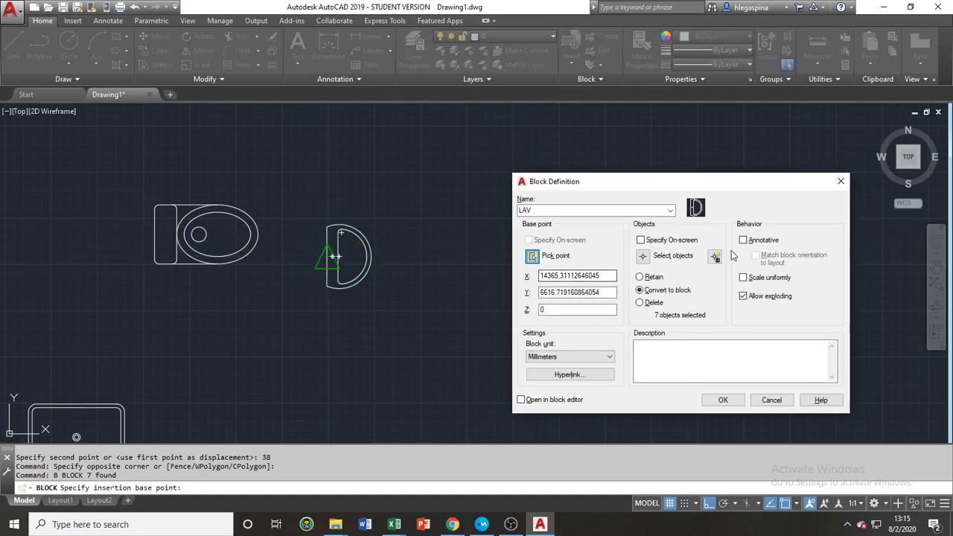
{"action": "left_click", "coordinate": [723, 400]}
Move the LAV block by its straight side's midpoint to the bathroom's upper-left inner corner in the floor plan
{"action": "scroll", "coordinate": [741, 394], "scroll_direction": "down", "scroll_amount": 3}
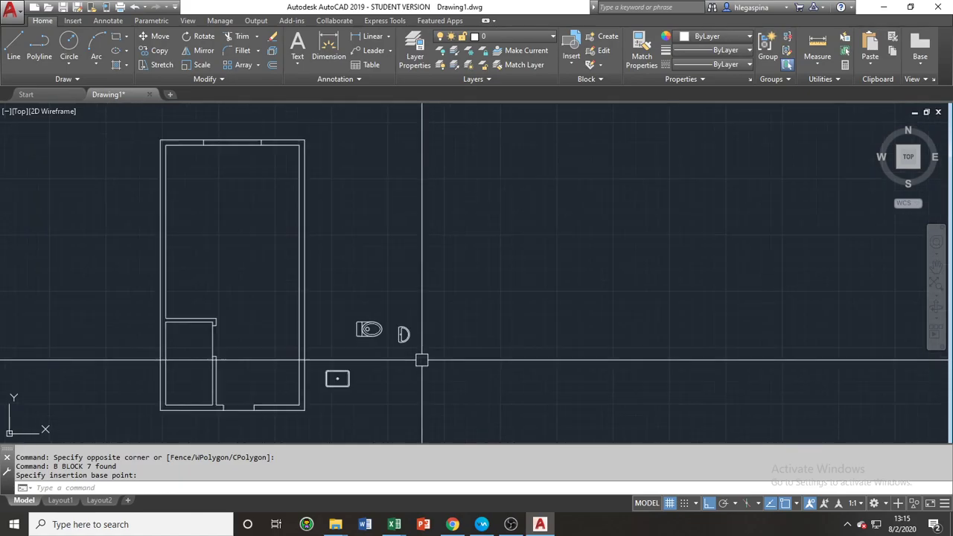
{"action": "middle_click_drag", "start_coordinate": [295, 377], "coordinate": [383, 336]}
{"action": "scroll", "coordinate": [446, 302], "scroll_direction": "up", "scroll_amount": 5}
{"action": "scroll", "coordinate": [477, 287], "scroll_direction": "up", "scroll_amount": 2}
{"action": "scroll", "coordinate": [565, 291], "scroll_direction": "down", "scroll_amount": 2}
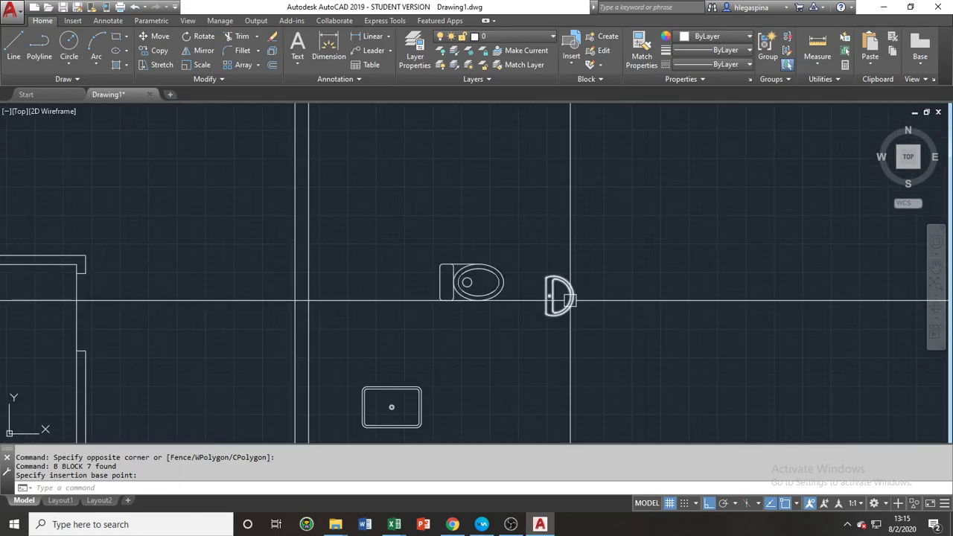
{"action": "middle_click_drag", "start_coordinate": [570, 298], "coordinate": [586, 333]}
{"action": "left_click", "coordinate": [572, 330]}
{"action": "type", "text": "m"}
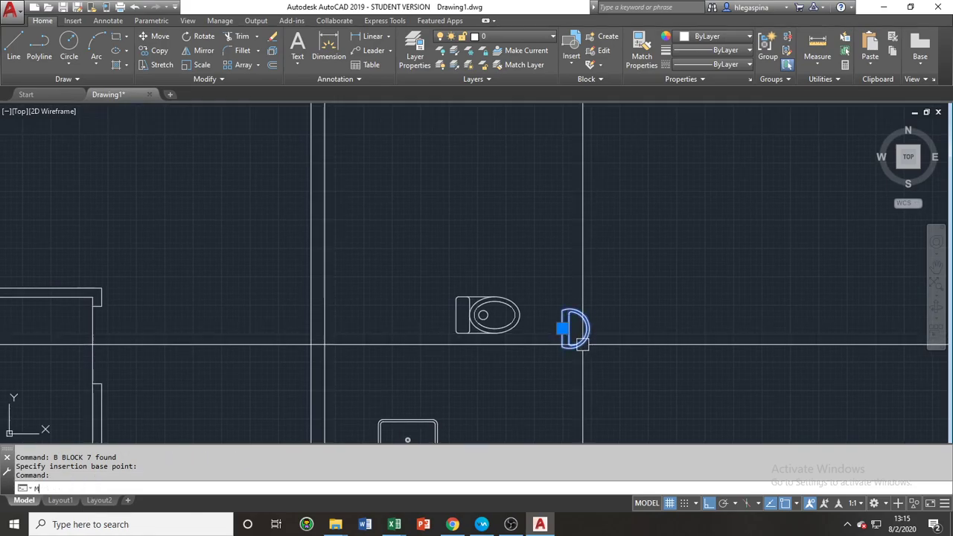
{"action": "key", "text": "Return"}
{"action": "left_click", "coordinate": [561, 326]}
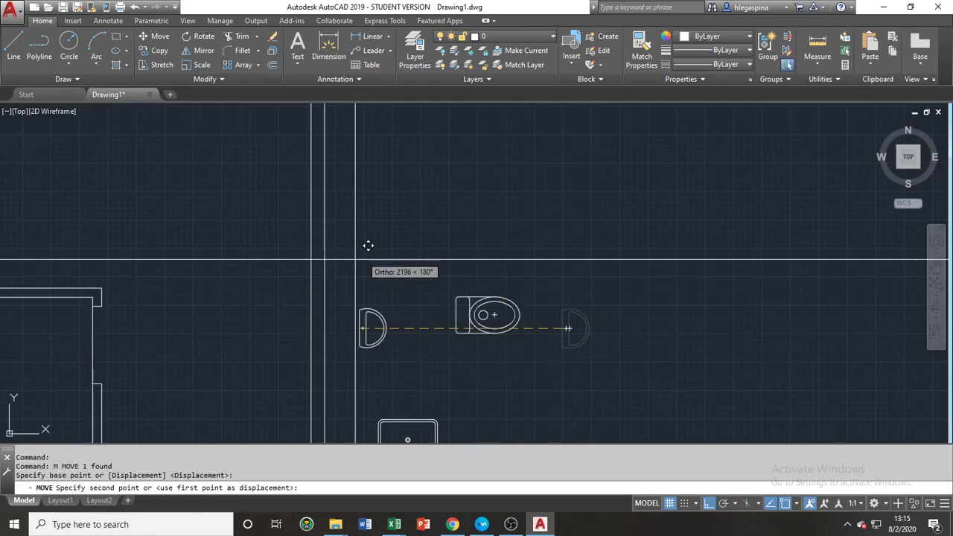
{"action": "middle_click_drag", "start_coordinate": [342, 266], "coordinate": [777, 259]}
{"action": "scroll", "coordinate": [479, 330], "scroll_direction": "up", "scroll_amount": 8}
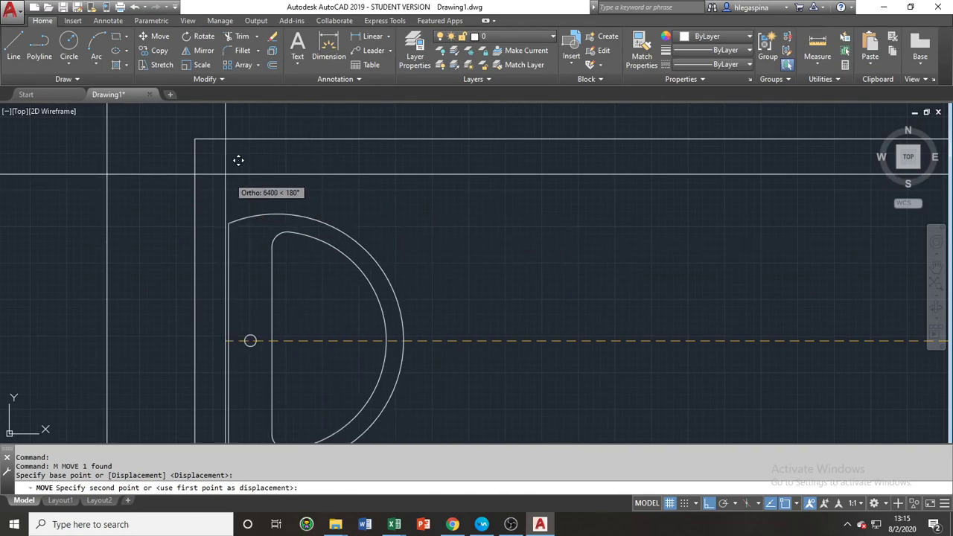
{"action": "left_click", "coordinate": [195, 138]}
Move the lavatory block 500 straight down along the bathroom's left wall
{"action": "scroll", "coordinate": [283, 234], "scroll_direction": "down", "scroll_amount": 5}
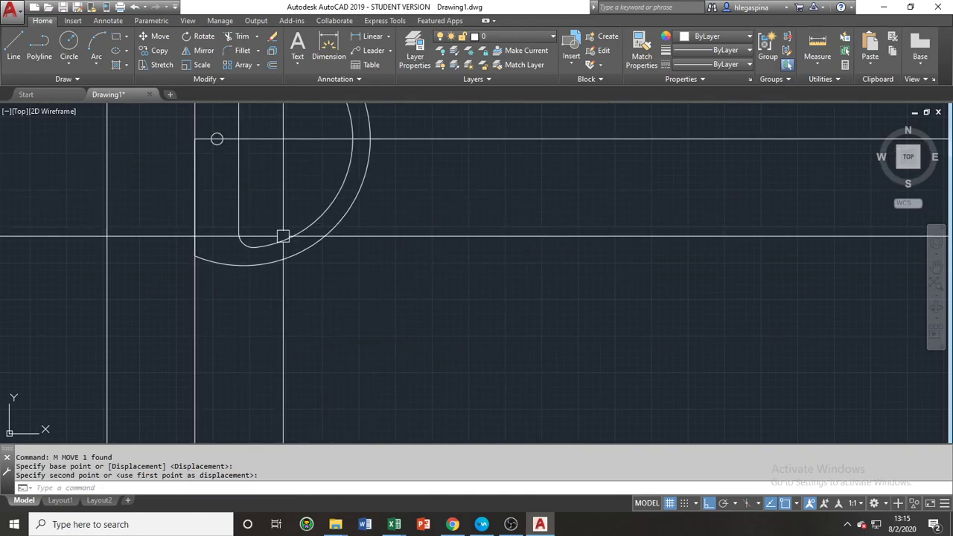
{"action": "left_click", "coordinate": [323, 239]}
{"action": "scroll", "coordinate": [372, 257], "scroll_direction": "down", "scroll_amount": 7}
{"action": "scroll", "coordinate": [345, 272], "scroll_direction": "up", "scroll_amount": 3}
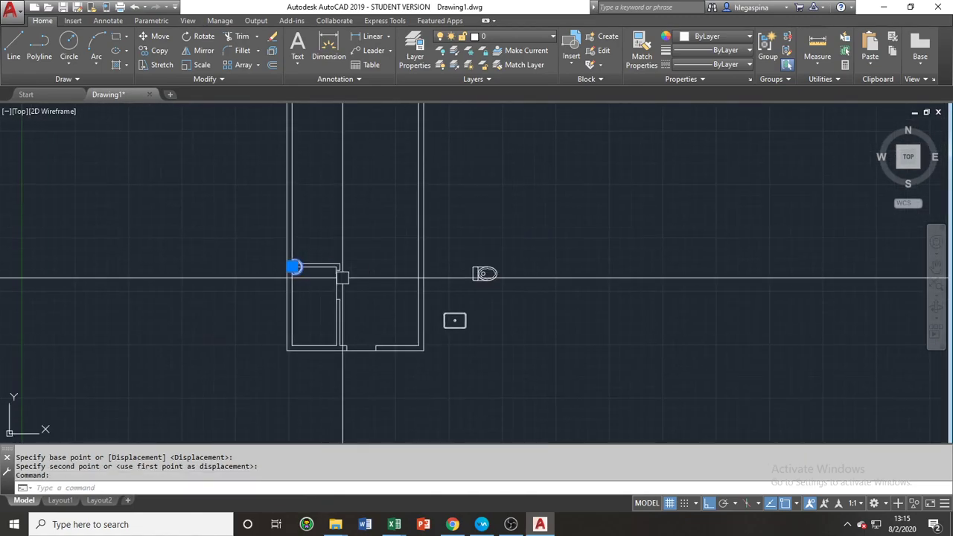
{"action": "type", "text": "m"}
{"action": "key", "text": "Return"}
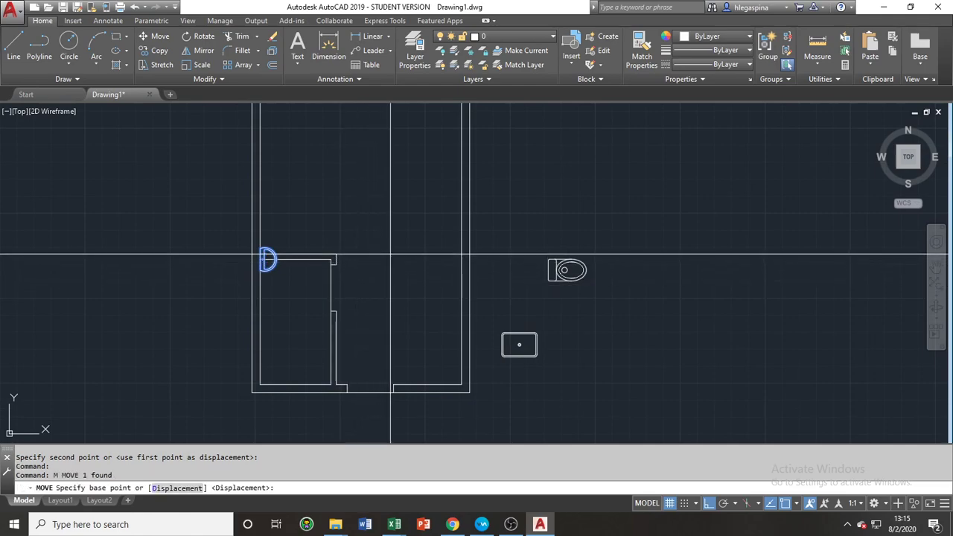
{"action": "left_click", "coordinate": [391, 259]}
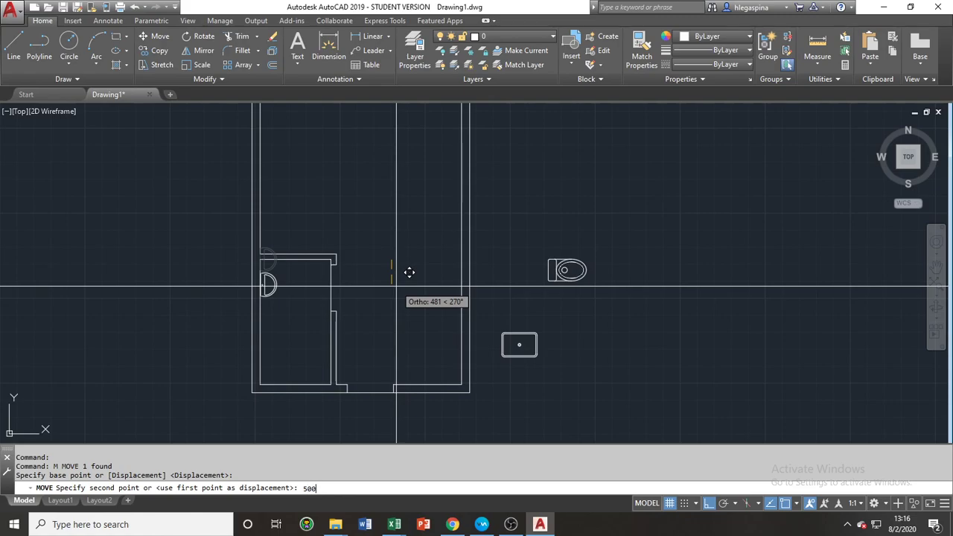
{"action": "type", "text": "500"}
{"action": "key", "text": "Return"}
Move the toilet block into the bathroom, placing the midpoint of its tank's back on the lowest point of the lavatory's outer arc
{"action": "left_click", "coordinate": [589, 275]}
{"action": "type", "text": "m"}
{"action": "key", "text": "Return"}
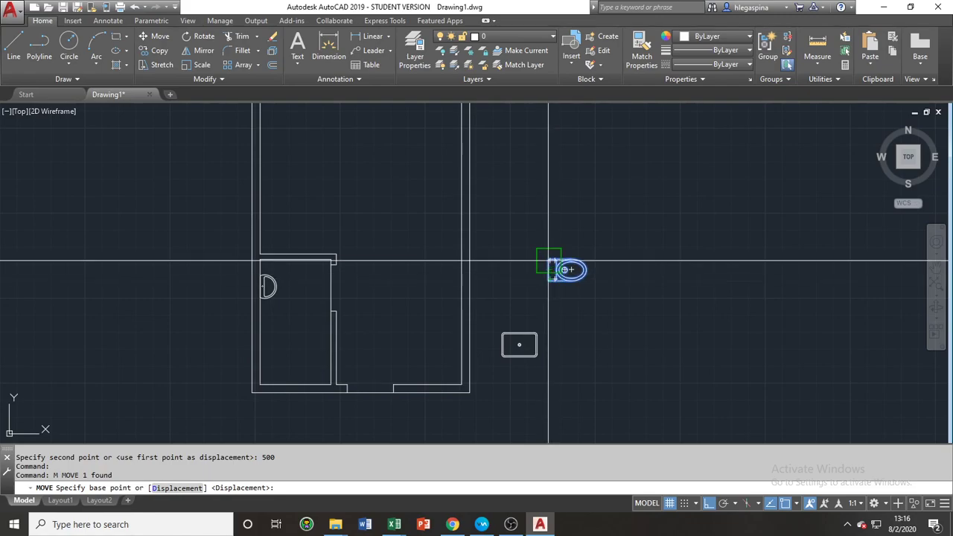
{"action": "left_click", "coordinate": [551, 278]}
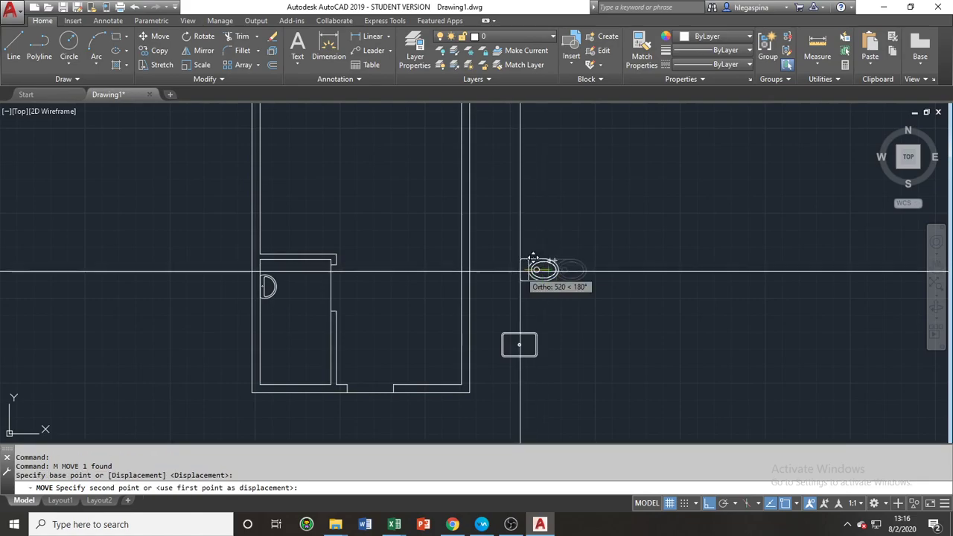
{"action": "scroll", "coordinate": [237, 294], "scroll_direction": "up", "scroll_amount": 4}
{"action": "scroll", "coordinate": [224, 308], "scroll_direction": "up", "scroll_amount": 2}
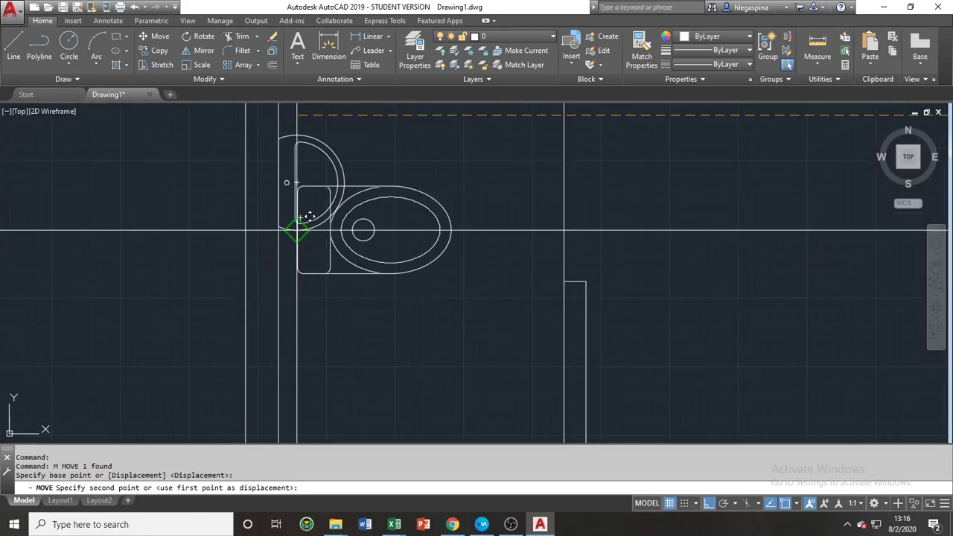
{"action": "left_click", "coordinate": [297, 231]}
Move the toilet block 400 straight down, away from the lavatory
{"action": "left_click", "coordinate": [411, 266]}
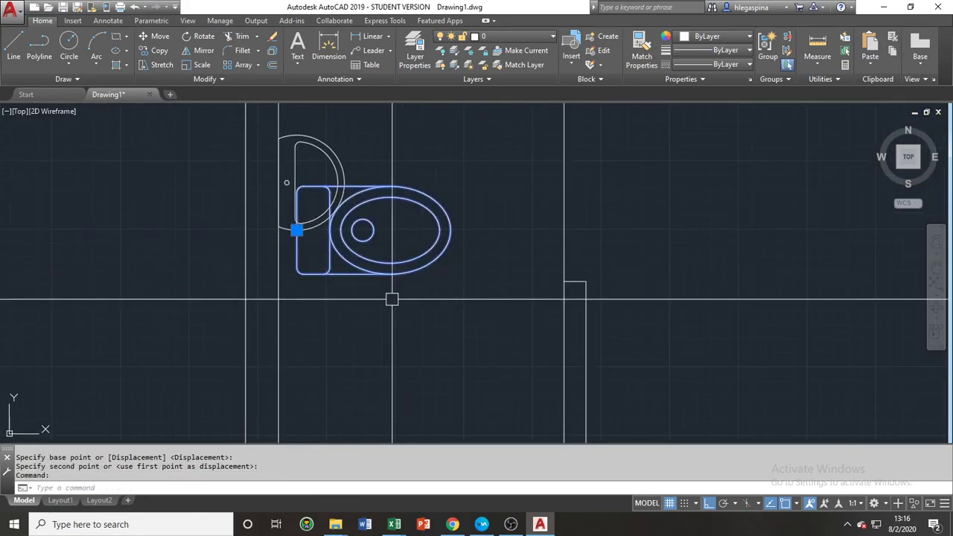
{"action": "type", "text": "m"}
{"action": "key", "text": "Return"}
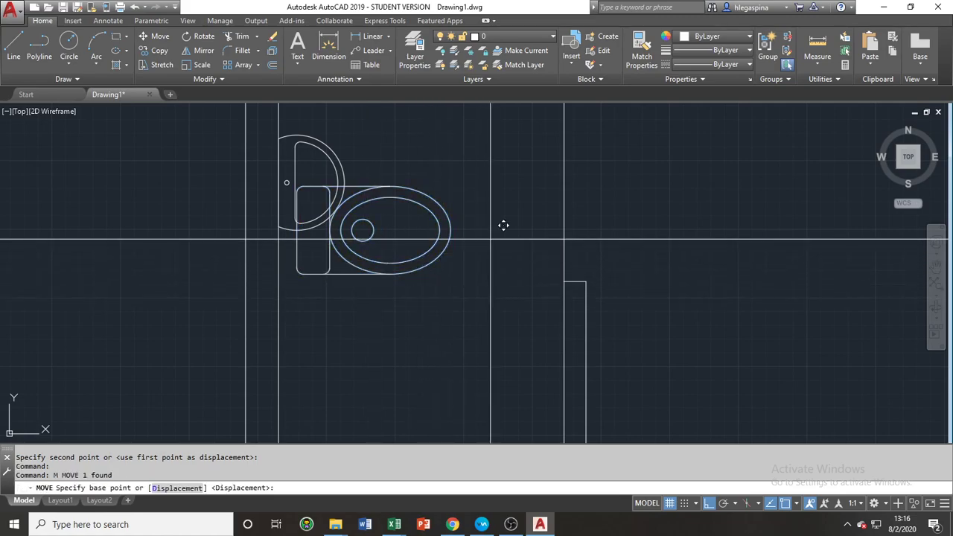
{"action": "left_click", "coordinate": [492, 226]}
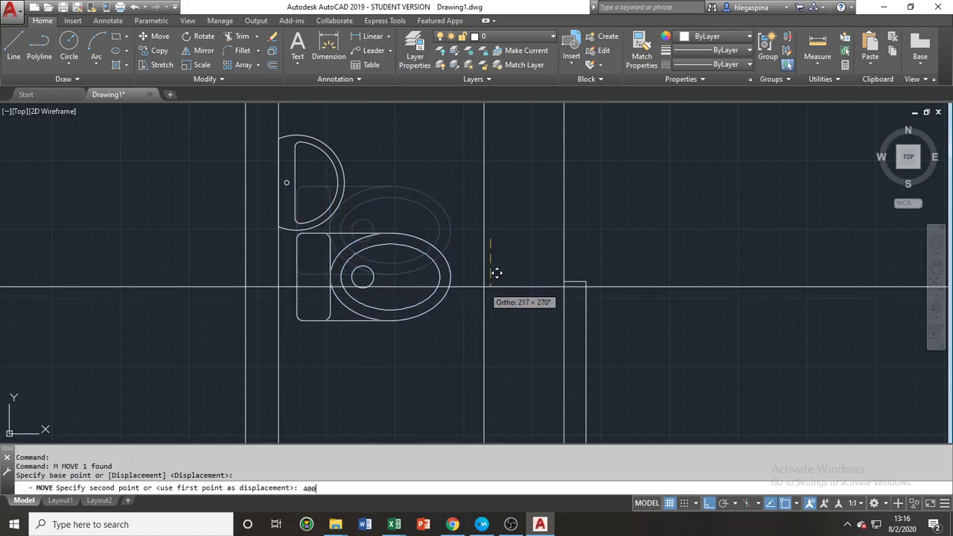
{"action": "key", "text": "Return"}
Move the toilet block horizontally so the back of its tank sits against the bathroom's left inner wall
{"action": "left_click", "coordinate": [425, 330]}
{"action": "type", "text": "m"}
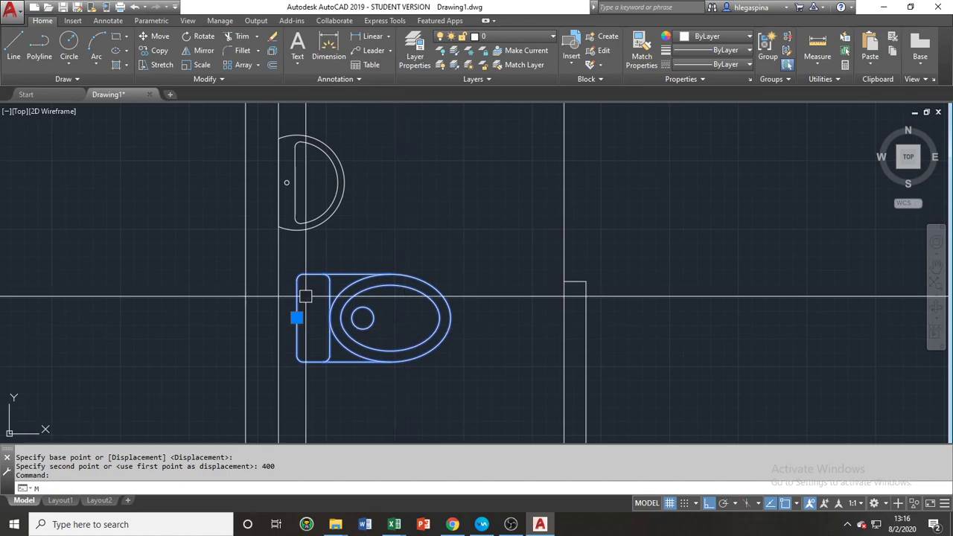
{"action": "key", "text": "Return"}
{"action": "left_click", "coordinate": [308, 302]}
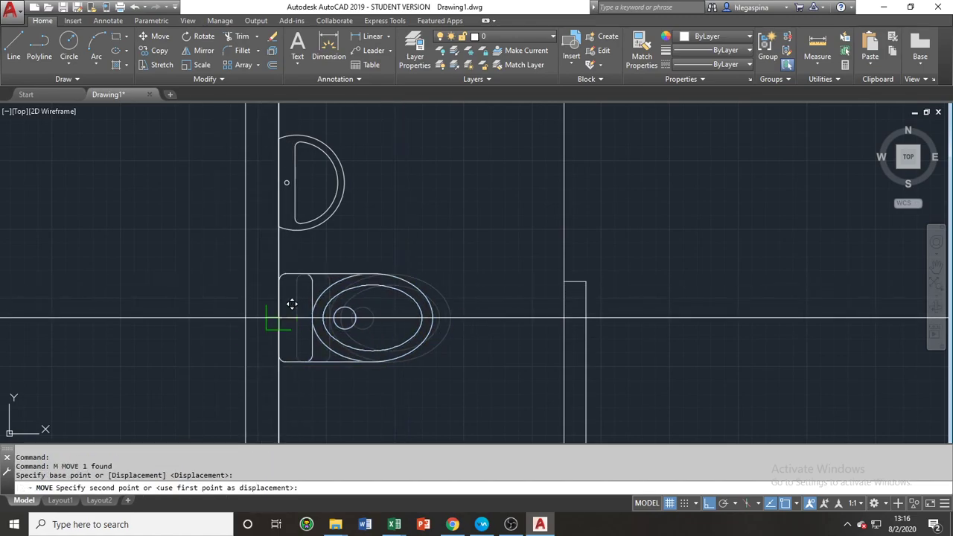
{"action": "left_click", "coordinate": [292, 304]}
Draw a horizontal line along the bathroom's lower inner wall from corner to corner
{"action": "scroll", "coordinate": [365, 372], "scroll_direction": "down", "scroll_amount": 5}
{"action": "scroll", "coordinate": [361, 382], "scroll_direction": "up", "scroll_amount": 3}
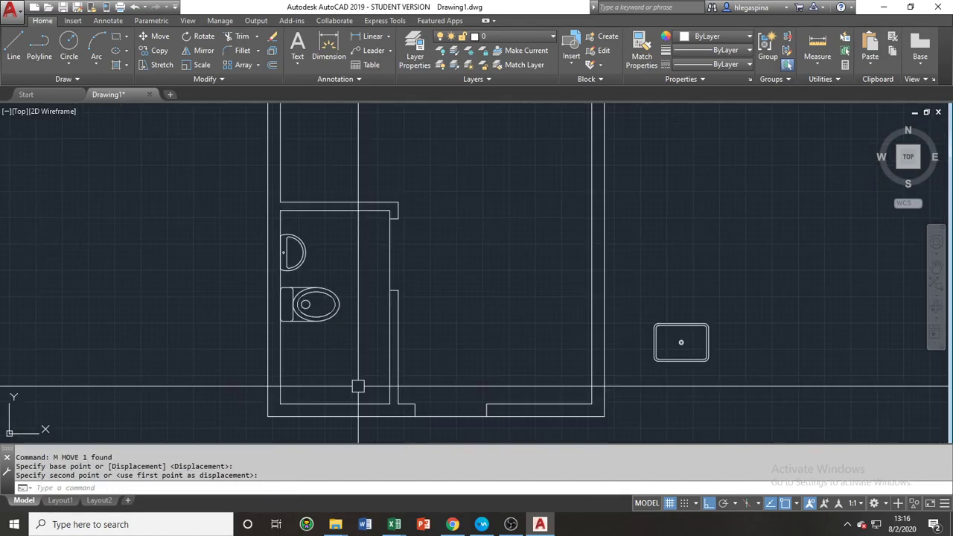
{"action": "scroll", "coordinate": [318, 393], "scroll_direction": "up", "scroll_amount": 2}
{"action": "type", "text": "l"}
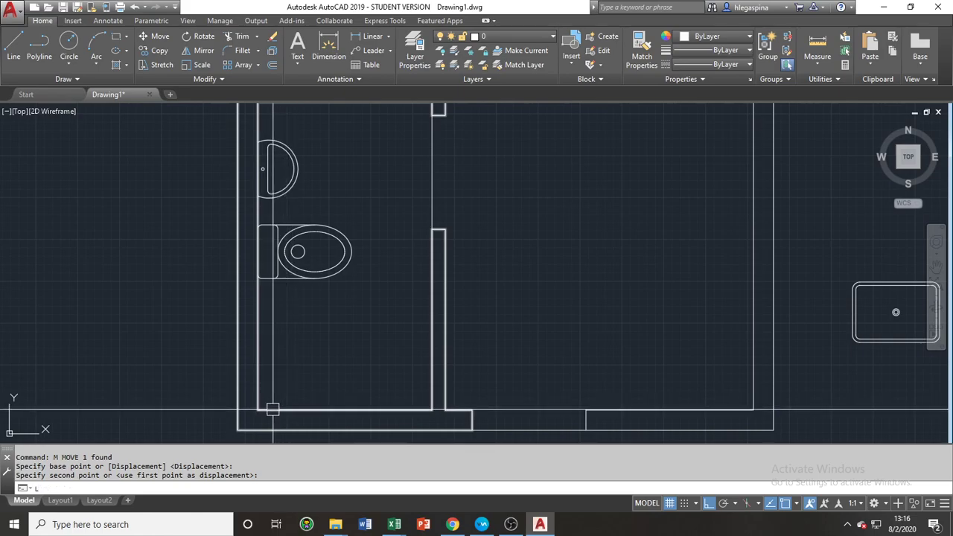
{"action": "key", "text": "Return"}
{"action": "left_click", "coordinate": [344, 409]}
{"action": "key", "text": "Escape"}
Move the line on the bathroom's lower inner wall 800 straight up, below the toilet
{"action": "left_click", "coordinate": [355, 409]}
{"action": "middle_click_drag", "start_coordinate": [370, 388], "coordinate": [315, 400]}
{"action": "type", "text": "m"}
{"action": "key", "text": "Return"}
{"action": "left_click", "coordinate": [418, 382]}
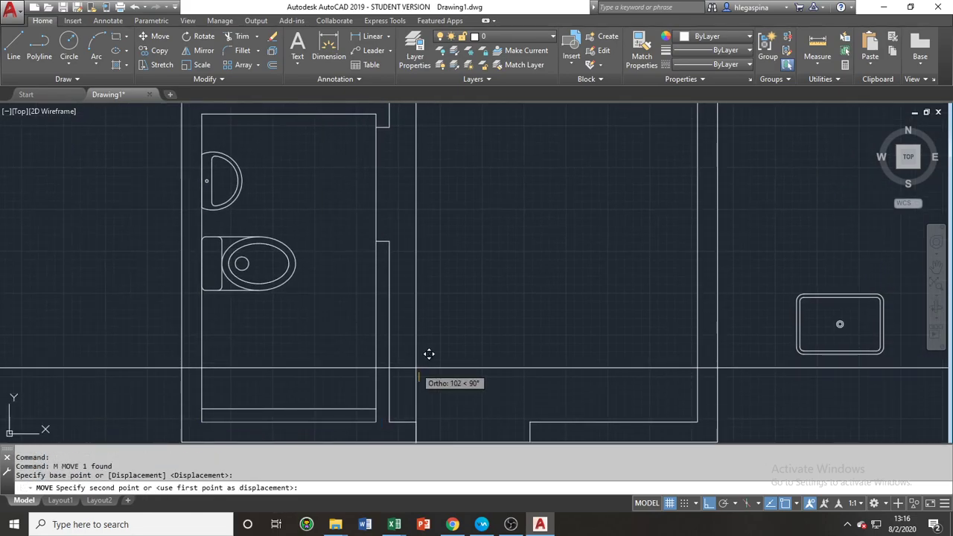
{"action": "type", "text": "800"}
{"action": "key", "text": "Return"}
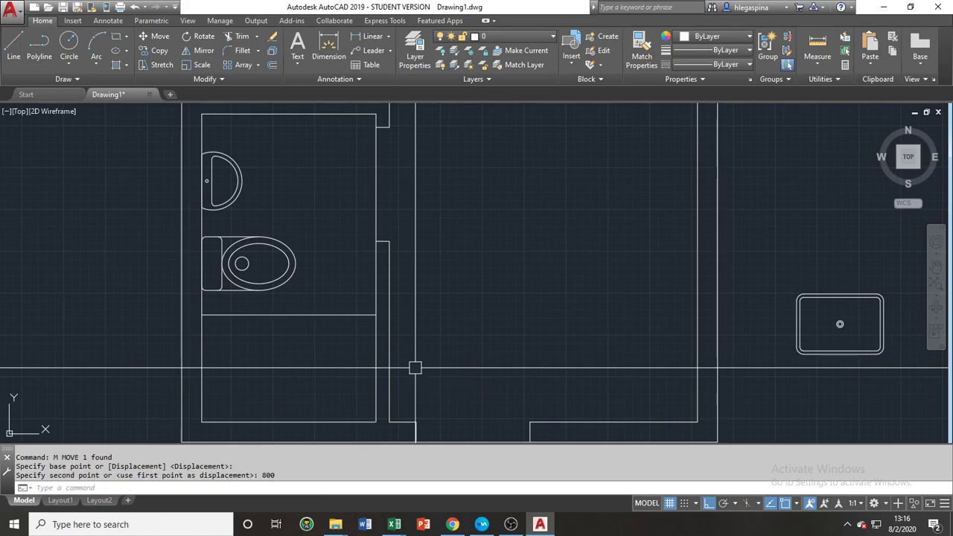
{"action": "scroll", "coordinate": [290, 322], "scroll_direction": "down", "scroll_amount": 5}
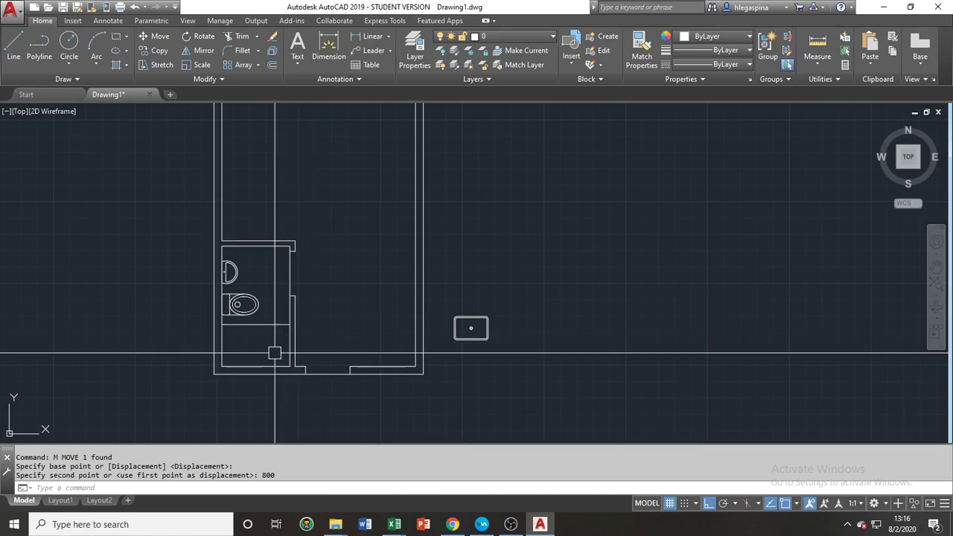
{"action": "middle_click_drag", "start_coordinate": [323, 321], "coordinate": [312, 353]}
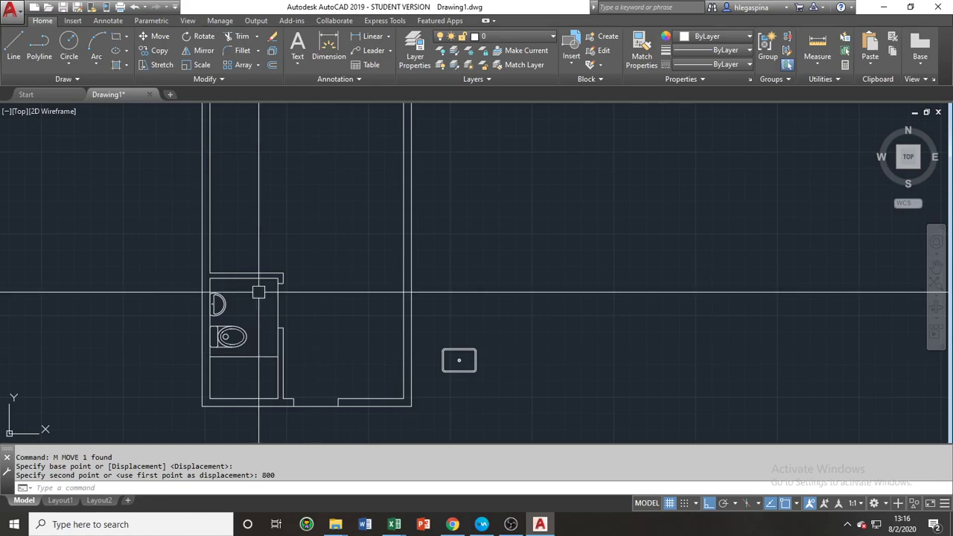
{"action": "left_click", "coordinate": [108, 20]}
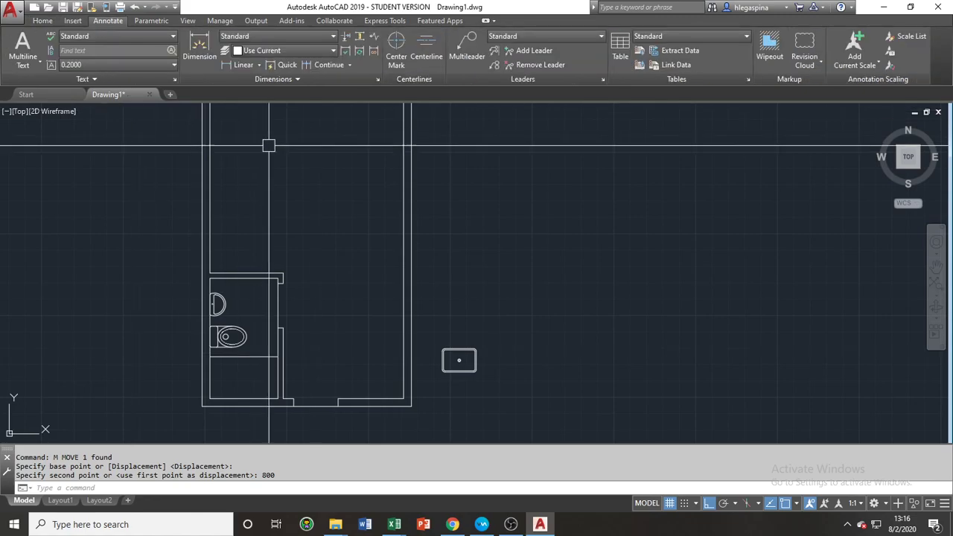
{"action": "left_click", "coordinate": [52, 20]}
{"action": "middle_click_drag", "start_coordinate": [385, 171], "coordinate": [242, 192]}
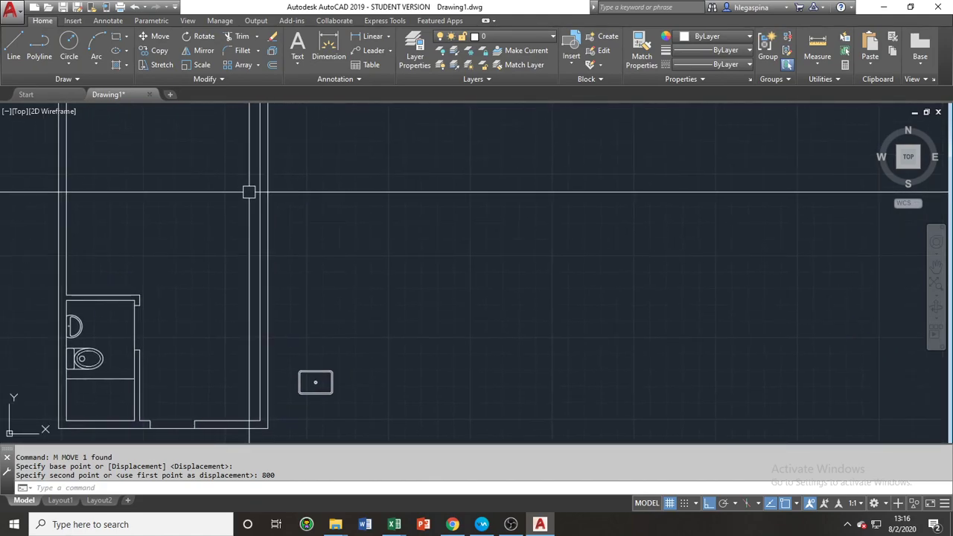
{"action": "middle_click_drag", "start_coordinate": [411, 270], "coordinate": [398, 277]}
{"action": "type", "text": "rec"}
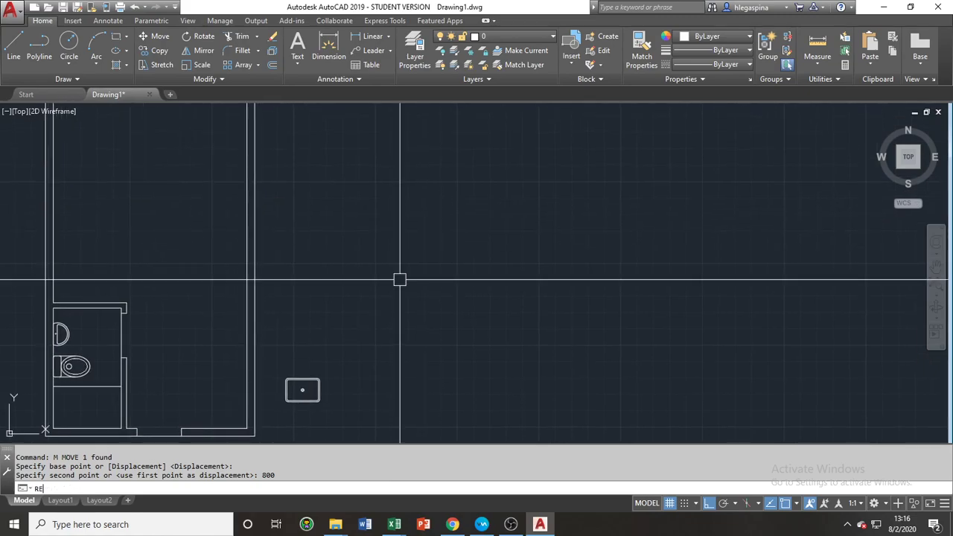
{"action": "key", "text": "Return"}
{"action": "left_click", "coordinate": [406, 302]}
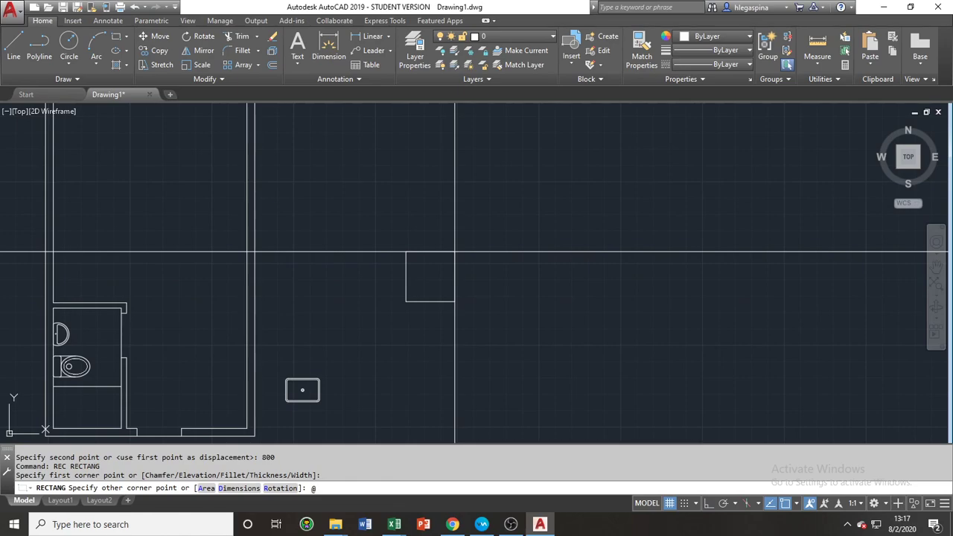
{"action": "key", "text": "Return"}
{"action": "key", "text": "Escape"}
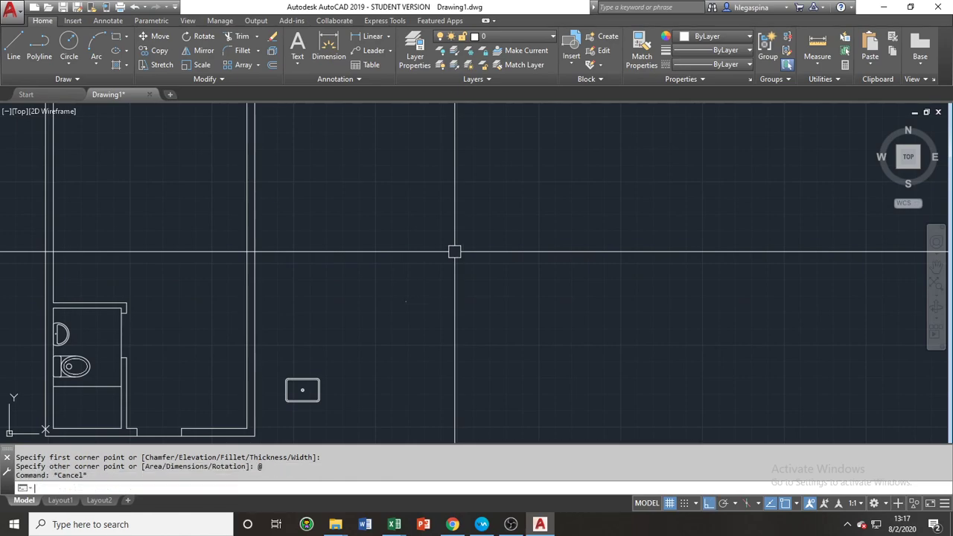
{"action": "type", "text": "REC"}
{"action": "key", "text": "Return"}
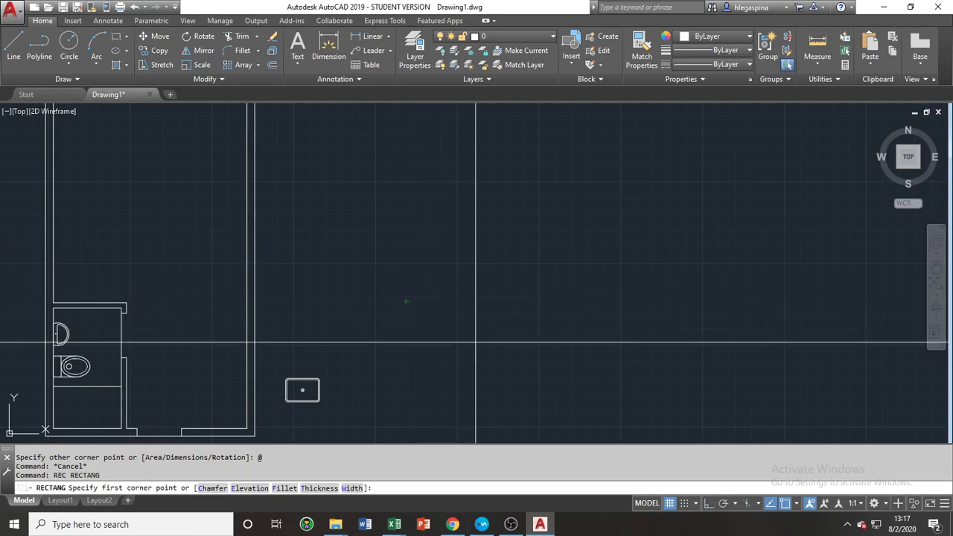
{"action": "key", "text": "Escape"}
Erase the tiny stray rectangle in the empty area beside the floor plan
{"action": "left_click", "coordinate": [400, 306]}
{"action": "left_click", "coordinate": [418, 295]}
{"action": "type", "text": "EC"}
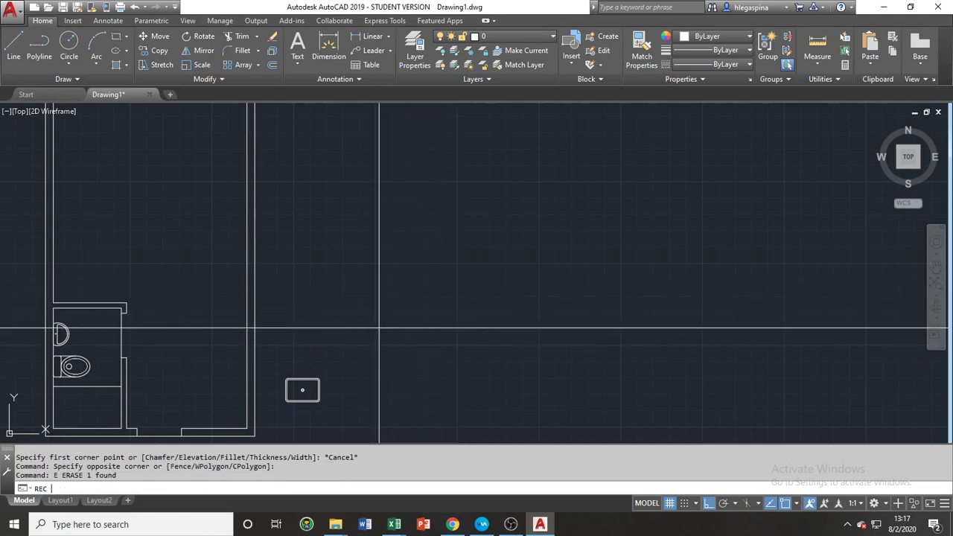
{"action": "key", "text": "Return"}
Draw a 600 by 600 square in the empty area beside the floor plan, above and to the right of the sink
{"action": "type", "text": "REC"}
{"action": "key", "text": "Return"}
{"action": "left_click", "coordinate": [379, 330]}
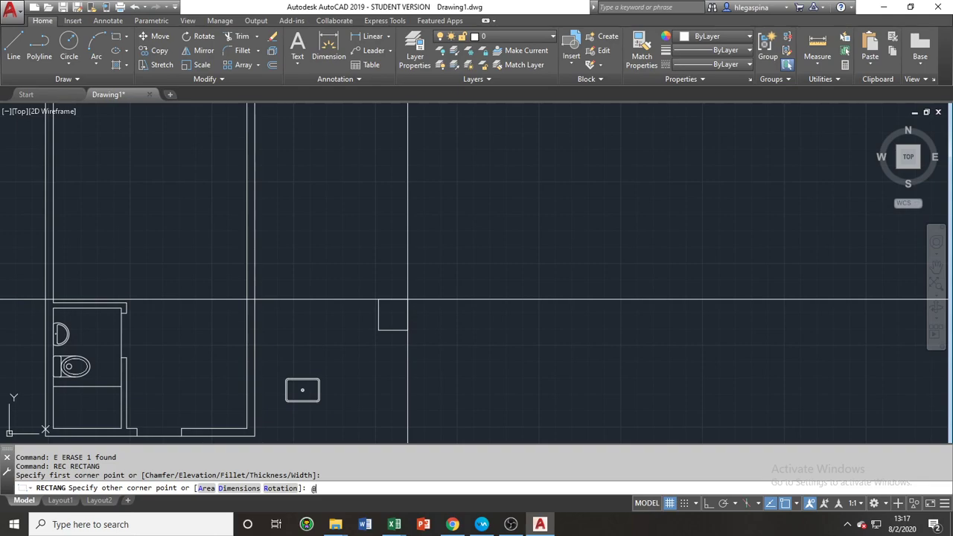
{"action": "key", "text": "Return"}
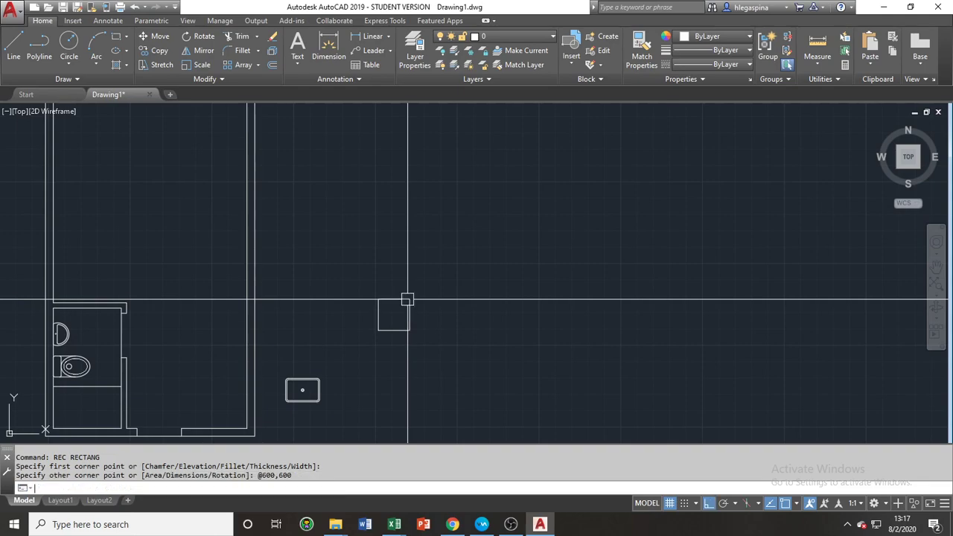
Draw a 450 by 450 square to the left of the 600 by 600 square
{"action": "scroll", "coordinate": [398, 373], "scroll_direction": "up", "scroll_amount": 6}
{"action": "mouse_move", "coordinate": [366, 294]}
{"action": "middle_mouse_down"}
{"action": "mouse_move", "coordinate": [373, 351]}
{"action": "mouse_move", "coordinate": [382, 353]}
{"action": "middle_mouse_up"}
{"action": "middle_click_drag", "start_coordinate": [499, 200], "coordinate": [484, 270]}
{"action": "type", "text": "REC"}
{"action": "key", "text": "Return"}
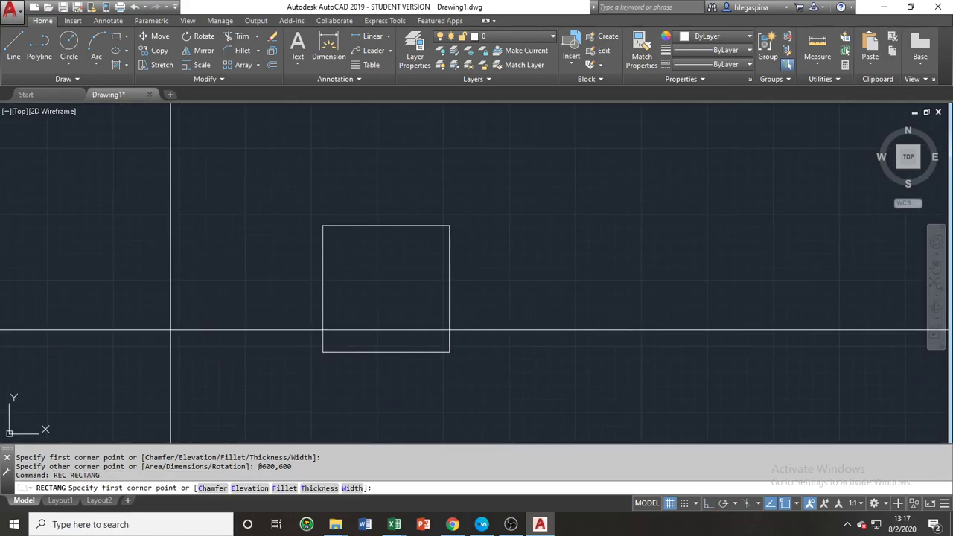
{"action": "left_click", "coordinate": [169, 336]}
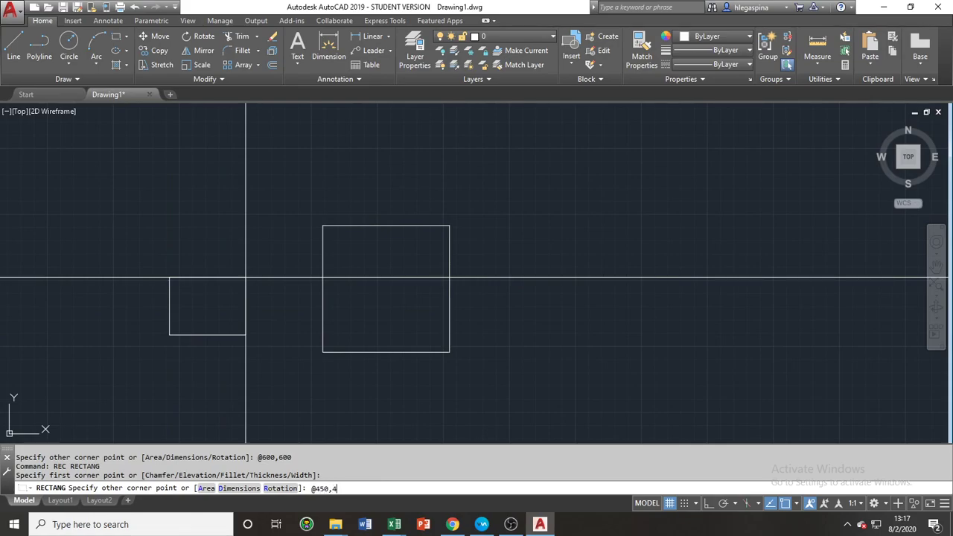
{"action": "key", "text": "Return"}
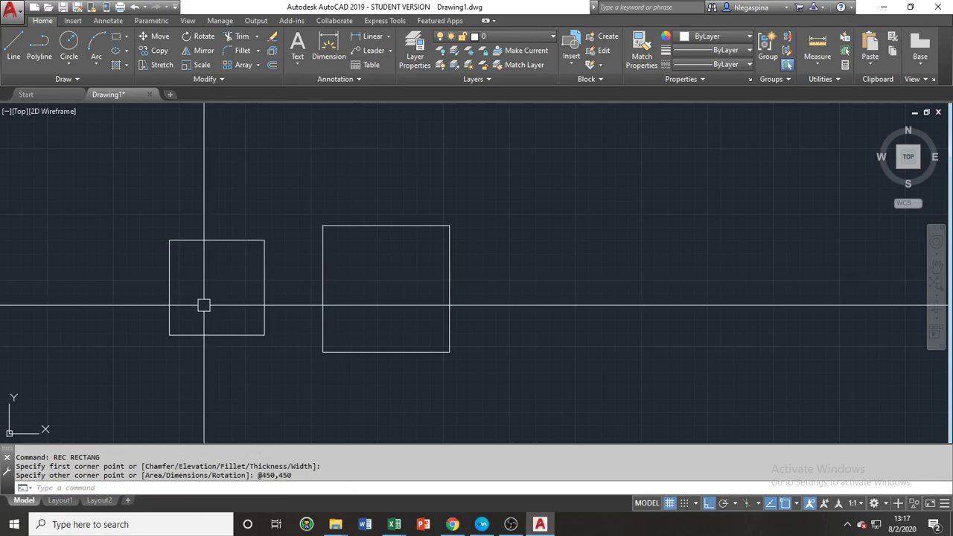
Erase the 450 by 450 square beside the larger square
{"action": "left_click", "coordinate": [212, 336]}
{"action": "type", "text": "e"}
{"action": "key", "text": "Return"}
Draw a 400 by 400 square to the left of the 600 by 600 square
{"action": "type", "text": "rec"}
{"action": "key", "text": "Return"}
{"action": "left_click", "coordinate": [200, 341]}
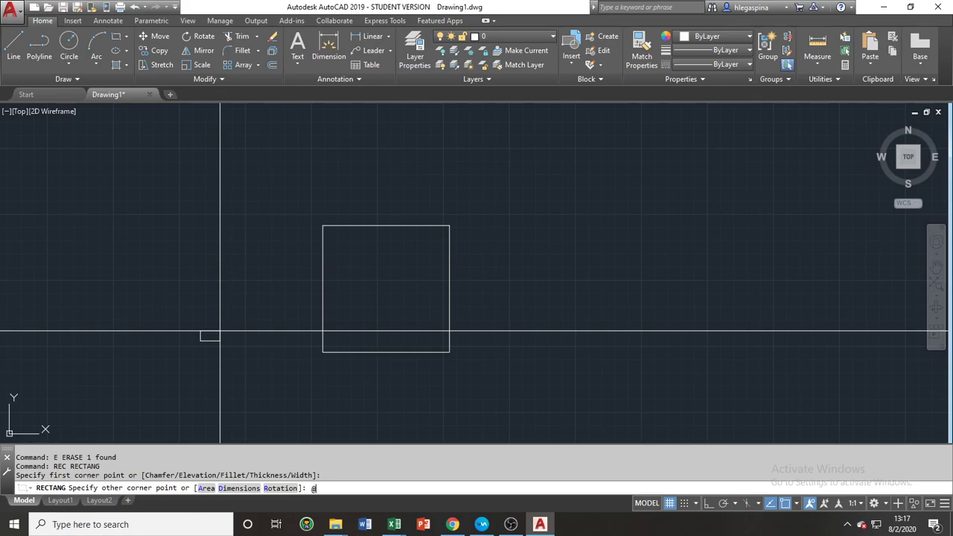
{"action": "type", "text": "@400,400"}
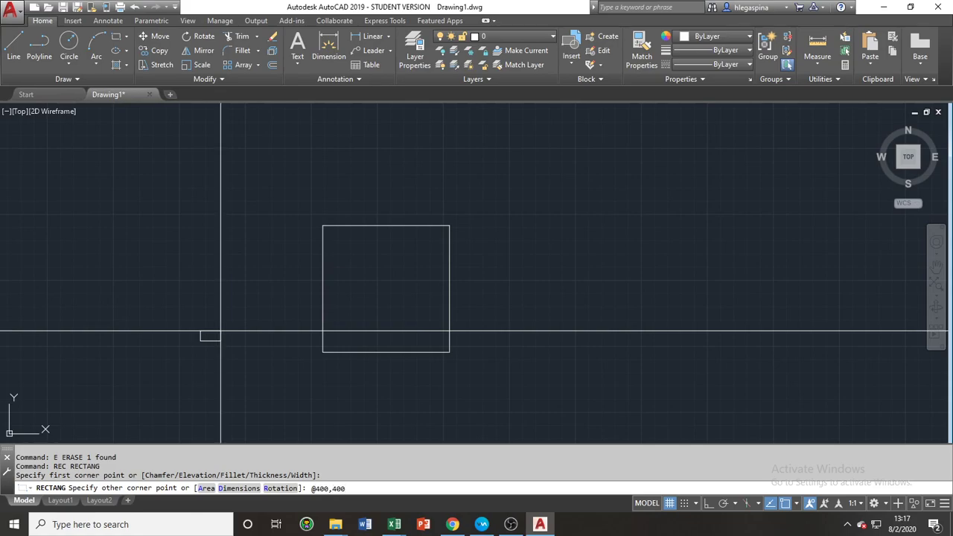
{"action": "key", "text": "Return"}
Draw a 50 by 400 rectangle inside the 400 by 400 square, starting from its lower-left corner, as the chair back
{"action": "type", "text": "rec"}
{"action": "key", "text": "Return"}
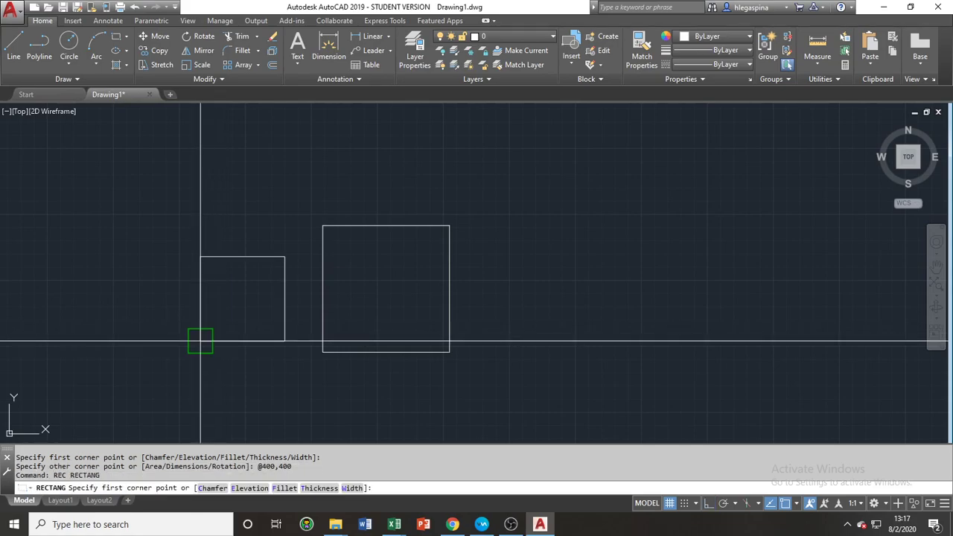
{"action": "left_click", "coordinate": [200, 341]}
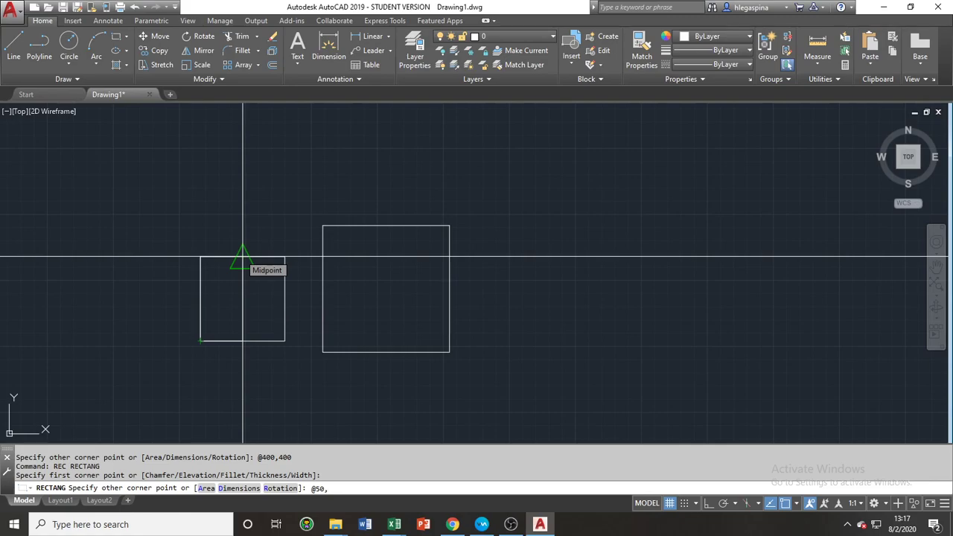
{"action": "key", "text": "Return"}
{"action": "scroll", "coordinate": [281, 343], "scroll_direction": "down", "scroll_amount": 3}
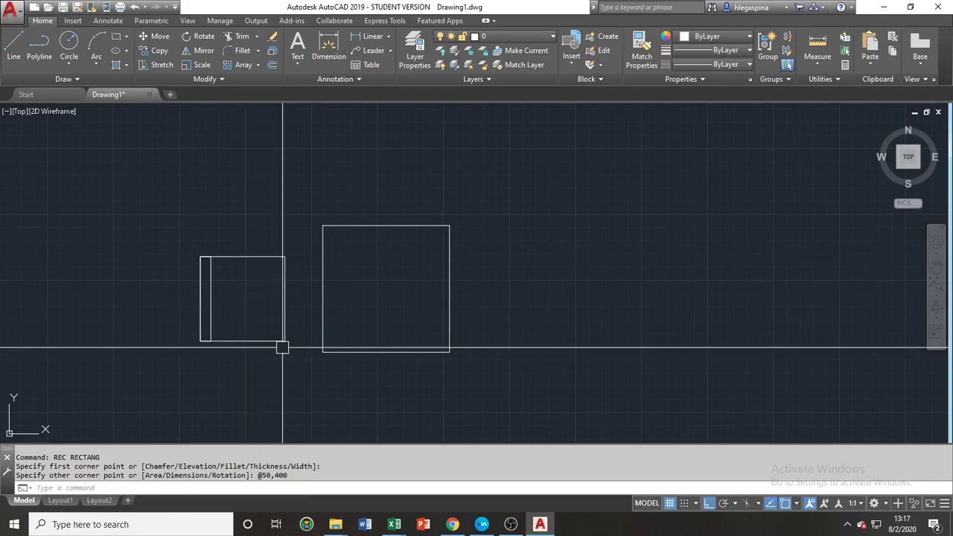
{"action": "scroll", "coordinate": [199, 311], "scroll_direction": "up", "scroll_amount": 2}
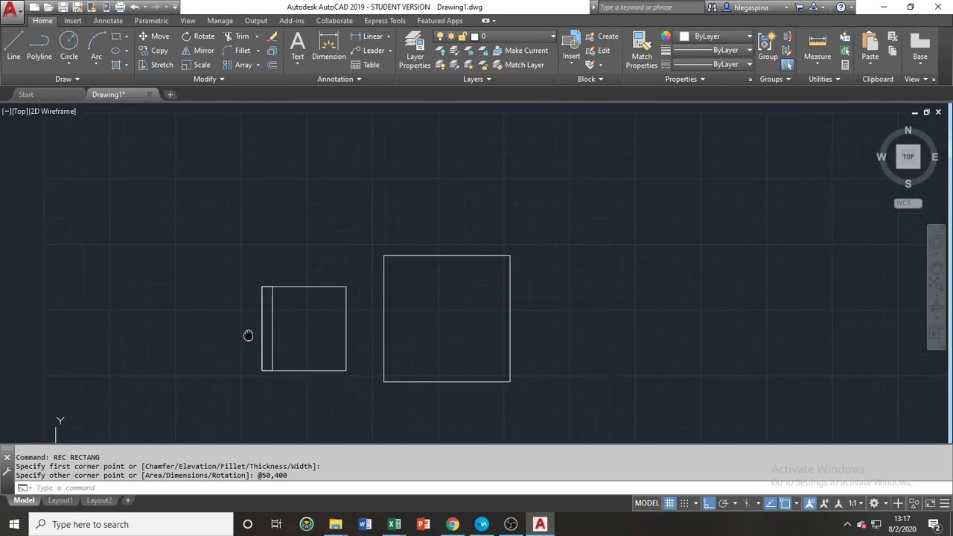
{"action": "left_click", "coordinate": [300, 395]}
{"action": "left_click", "coordinate": [163, 229]}
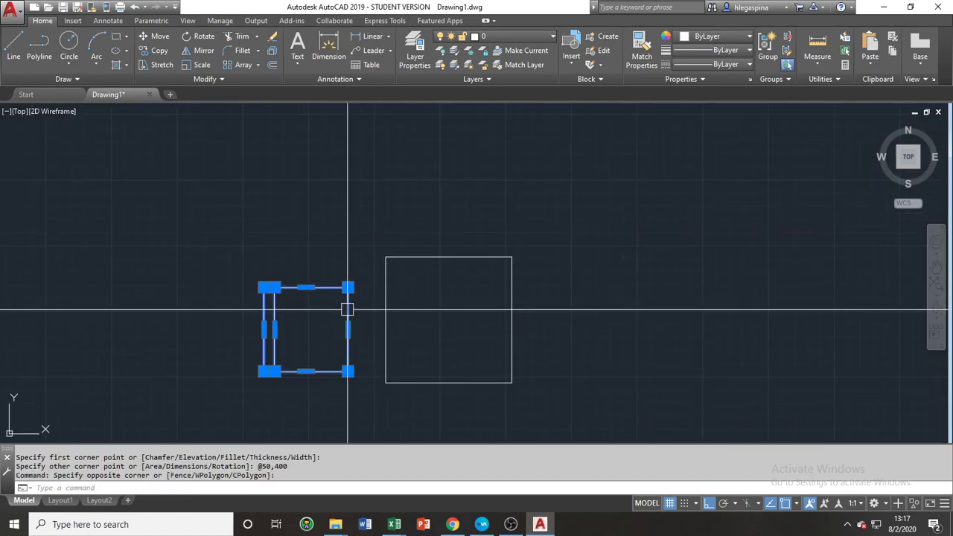
{"action": "middle_click_drag", "start_coordinate": [305, 323], "coordinate": [232, 349]}
{"action": "key", "text": "Escape"}
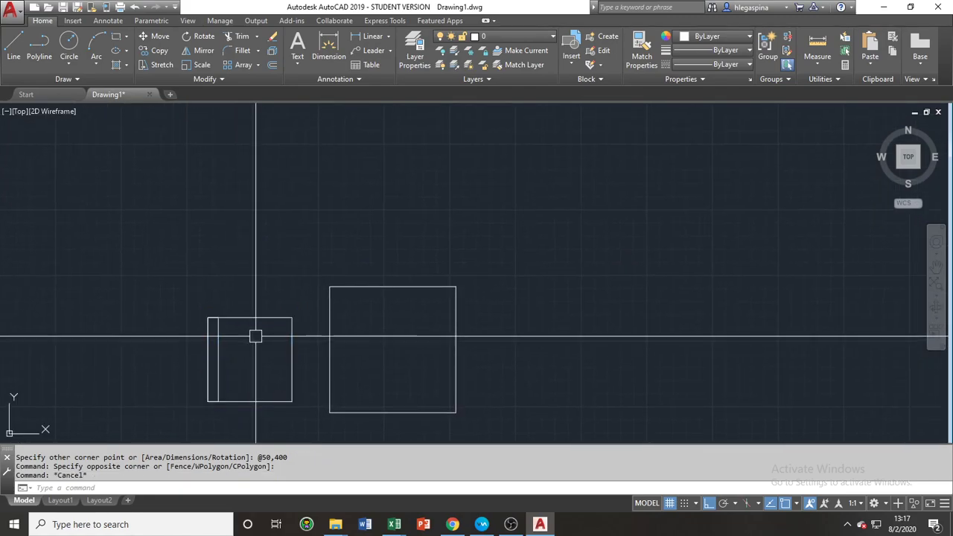
{"action": "left_click", "coordinate": [235, 279]}
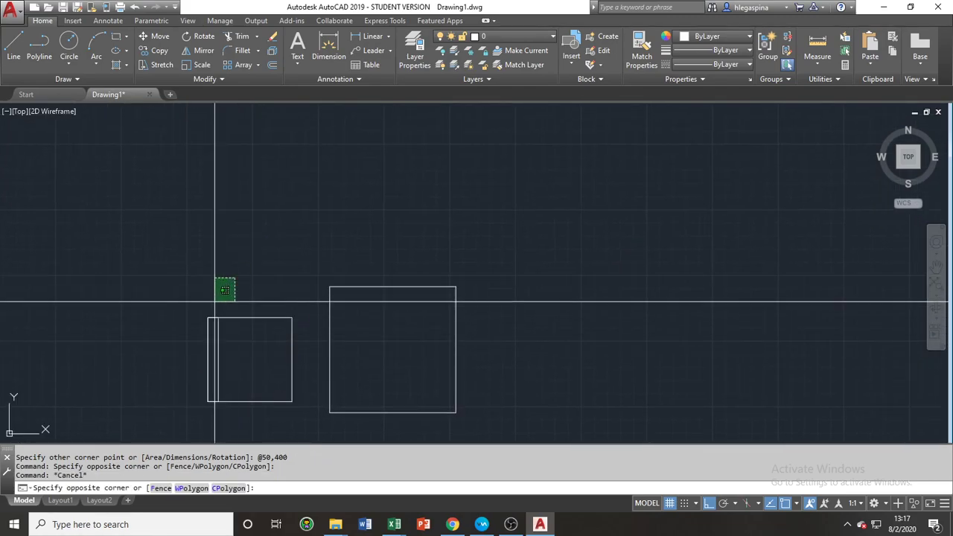
{"action": "left_click", "coordinate": [154, 346]}
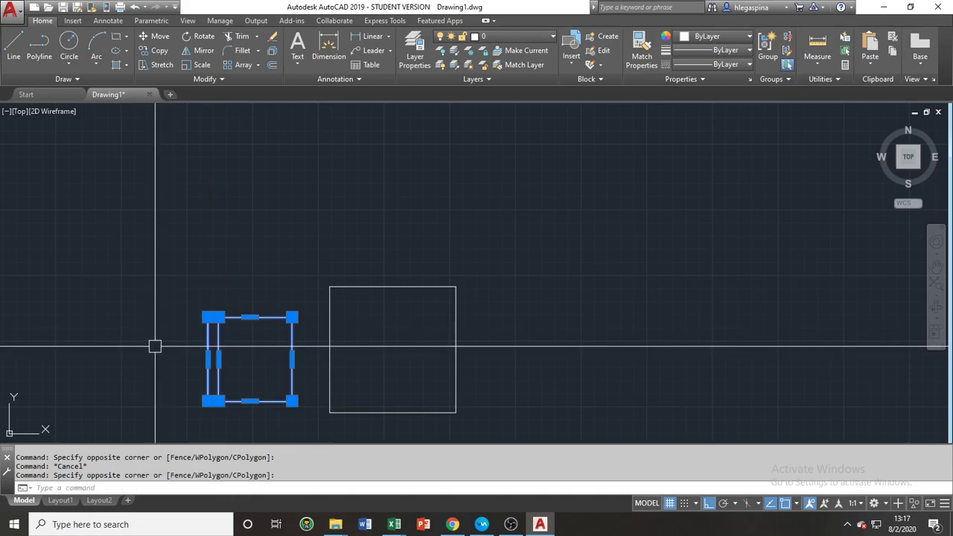
{"action": "key", "text": "Escape"}
Group the 400 by 400 square and its narrow chair-back rectangle into one object
{"action": "middle_click_drag", "start_coordinate": [232, 357], "coordinate": [308, 369]}
{"action": "left_click", "coordinate": [327, 356]}
{"action": "left_click", "coordinate": [241, 298]}
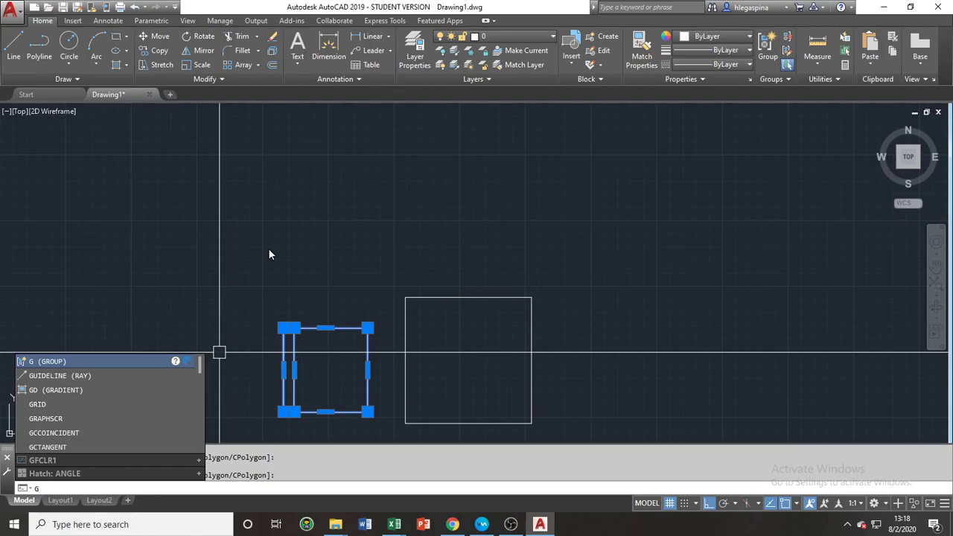
{"action": "key", "text": "Return"}
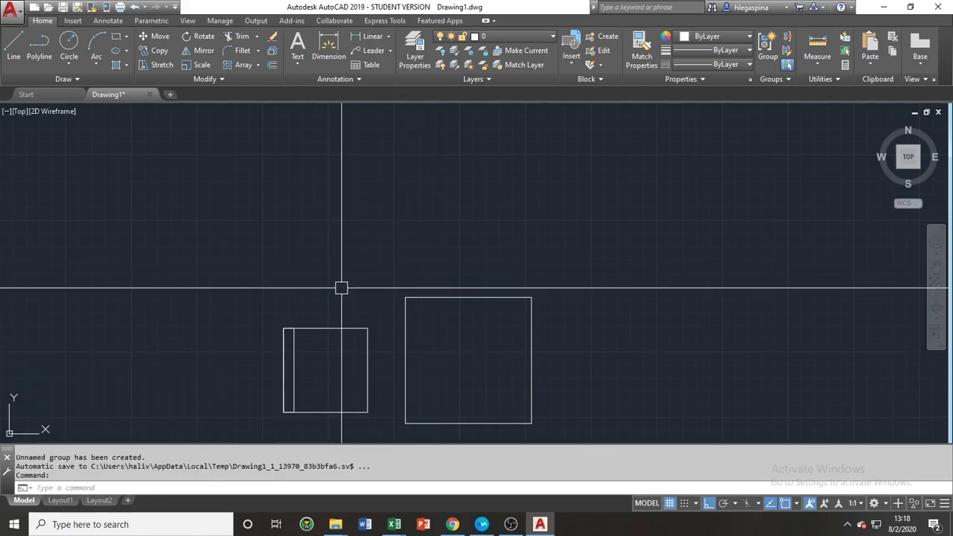
Move the grouped chair so the midpoint of its right side meets the midpoint of the table square's left side
{"action": "left_click", "coordinate": [293, 343]}
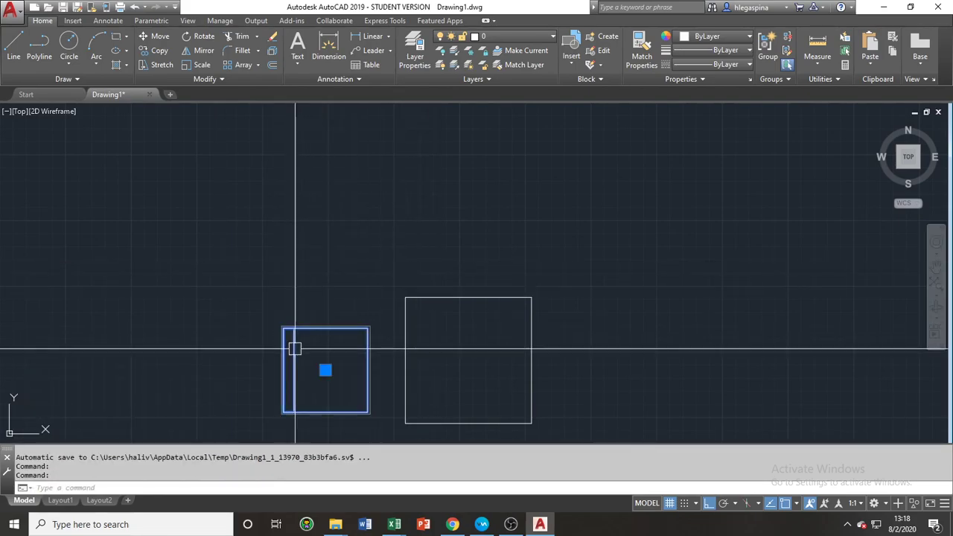
{"action": "middle_click_drag", "start_coordinate": [294, 353], "coordinate": [309, 311]}
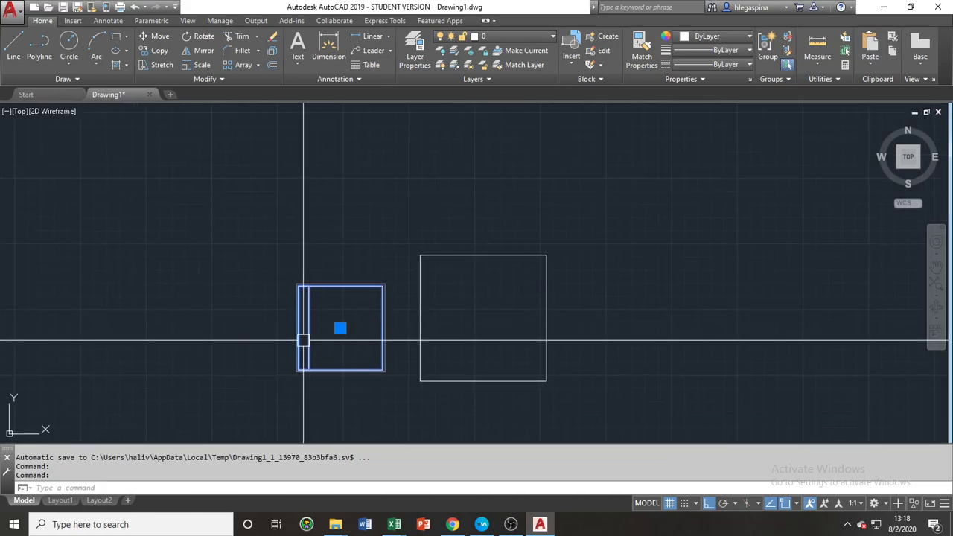
{"action": "scroll", "coordinate": [306, 346], "scroll_direction": "up", "scroll_amount": 6}
{"action": "scroll", "coordinate": [318, 341], "scroll_direction": "down", "scroll_amount": 6}
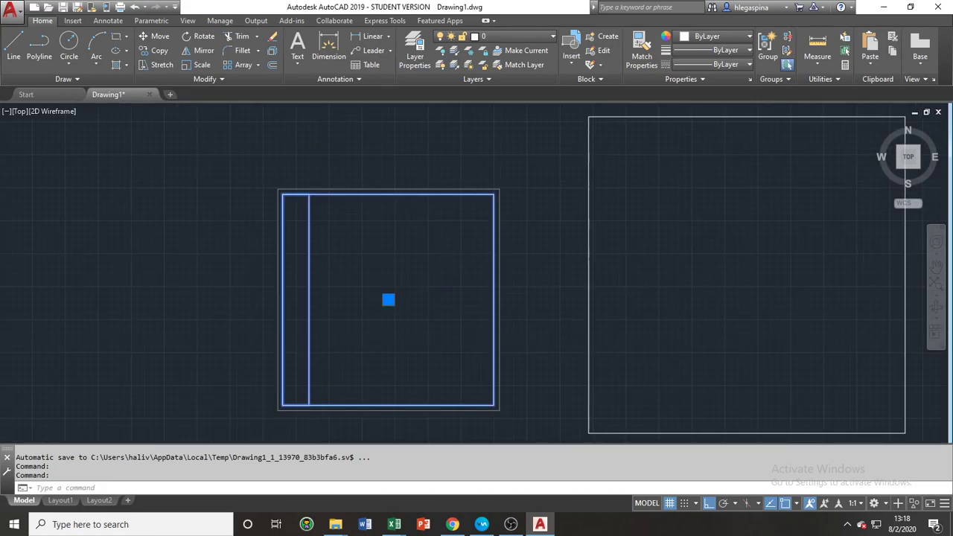
{"action": "scroll", "coordinate": [334, 362], "scroll_direction": "up", "scroll_amount": 2}
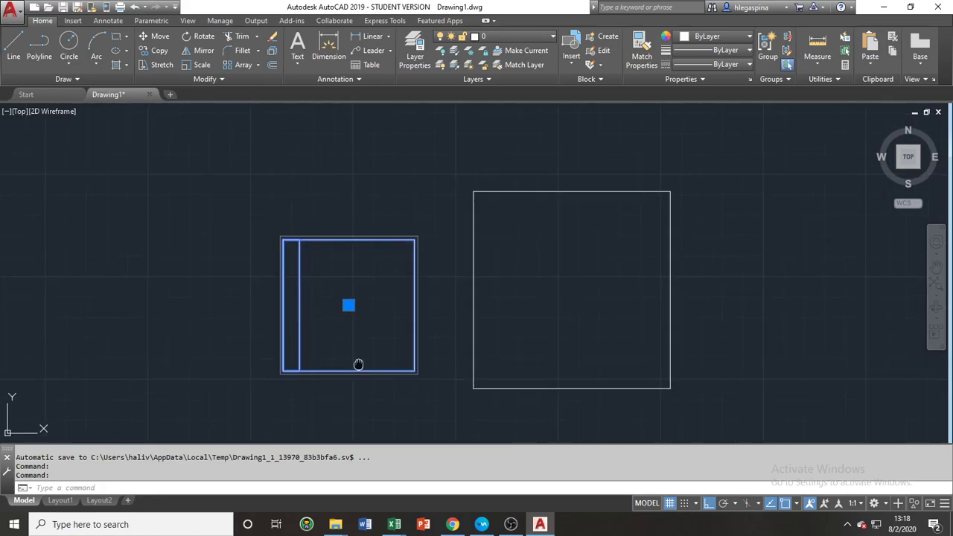
{"action": "middle_click_drag", "start_coordinate": [359, 365], "coordinate": [290, 366]}
{"action": "type", "text": "m"}
{"action": "key", "text": "Return"}
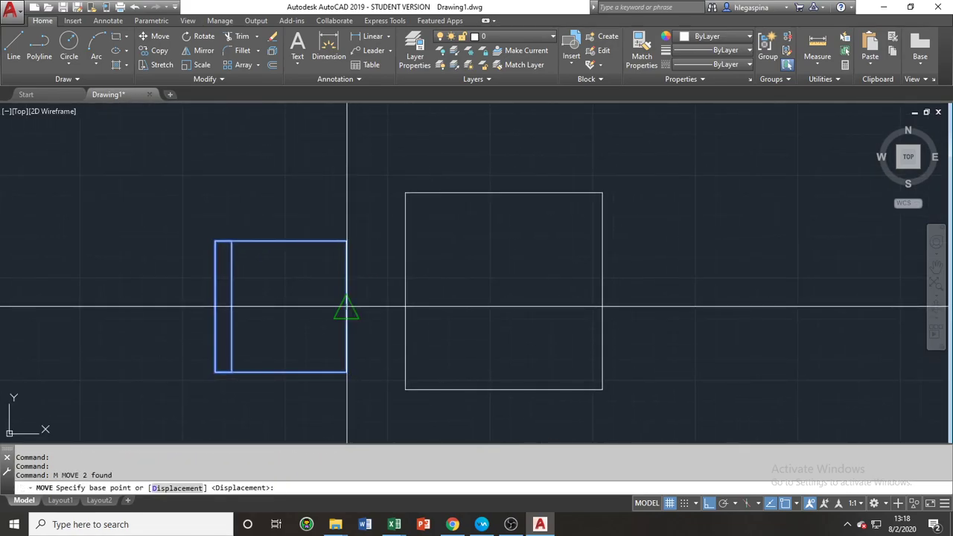
{"action": "left_click", "coordinate": [347, 306]}
{"action": "scroll", "coordinate": [292, 330], "scroll_direction": "down", "scroll_amount": 2}
{"action": "scroll", "coordinate": [294, 334], "scroll_direction": "up", "scroll_amount": 1}
{"action": "left_click", "coordinate": [350, 314]}
{"action": "key", "text": "Escape"}
{"action": "key", "text": "Escape"}
Explode the grouped chair and select several of its separate edge lines
{"action": "middle_click_drag", "start_coordinate": [276, 323], "coordinate": [251, 283]}
{"action": "scroll", "coordinate": [254, 289], "scroll_direction": "up", "scroll_amount": 4}
{"action": "left_click", "coordinate": [250, 295]}
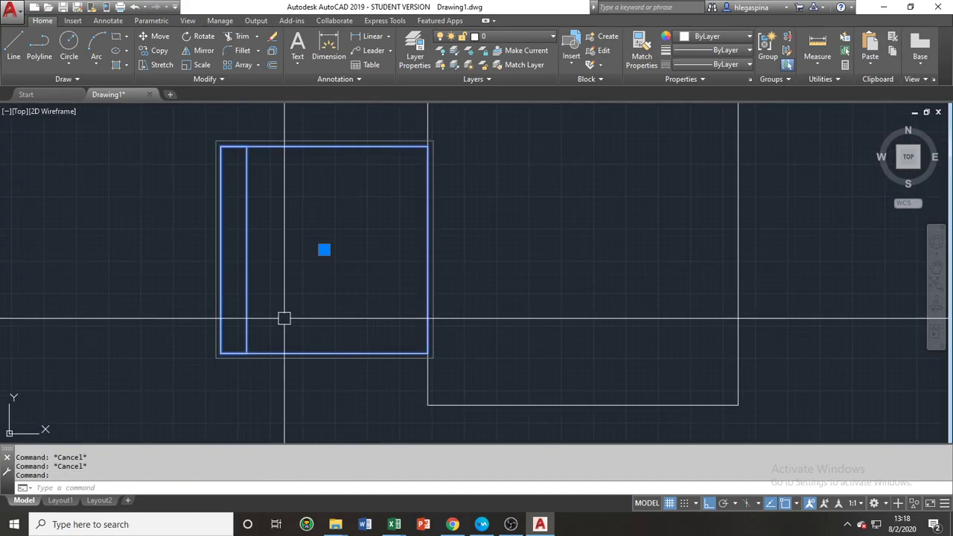
{"action": "type", "text": "x"}
{"action": "key", "text": "Return"}
{"action": "left_click", "coordinate": [258, 355]}
{"action": "left_click", "coordinate": [247, 318]}
{"action": "left_click", "coordinate": [221, 299]}
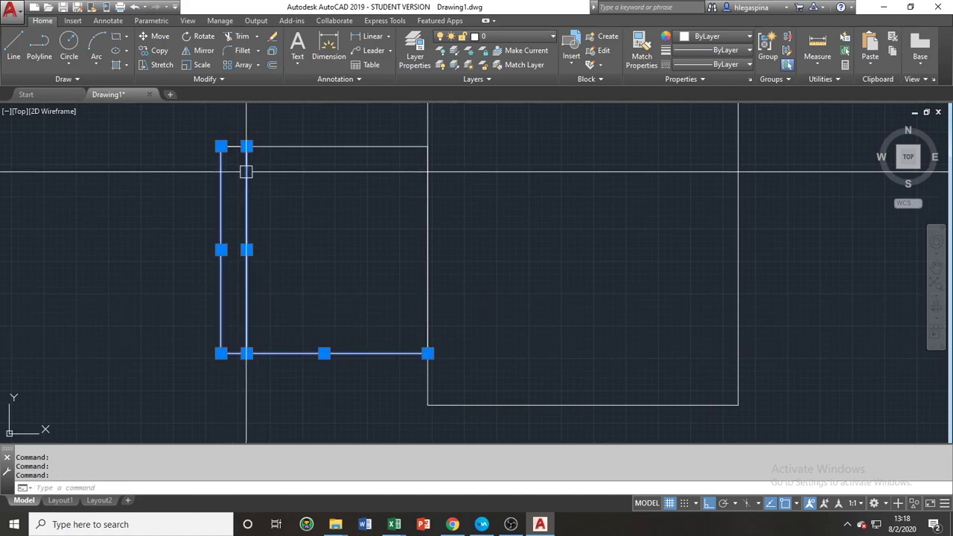
{"action": "left_click", "coordinate": [233, 147]}
Undo the explode of the grouped chair
{"action": "key", "text": "Escape"}
{"action": "key", "text": "ctrl+z"}
{"action": "left_click", "coordinate": [247, 270]}
{"action": "scroll", "coordinate": [270, 326], "scroll_direction": "down", "scroll_amount": 2}
{"action": "scroll", "coordinate": [268, 333], "scroll_direction": "down", "scroll_amount": 5}
{"action": "key", "text": "Escape"}
Explode the rounded sink block beside the floor plan
{"action": "middle_click_drag", "start_coordinate": [266, 340], "coordinate": [332, 153]}
{"action": "scroll", "coordinate": [250, 211], "scroll_direction": "up", "scroll_amount": 4}
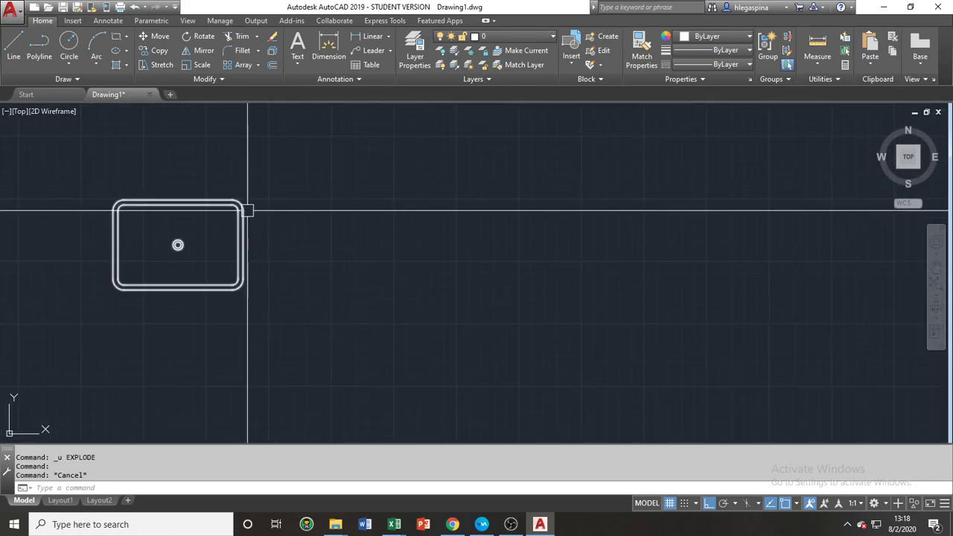
{"action": "left_click", "coordinate": [206, 202]}
{"action": "scroll", "coordinate": [196, 234], "scroll_direction": "up", "scroll_amount": 2}
{"action": "middle_click_drag", "start_coordinate": [196, 234], "coordinate": [342, 270]}
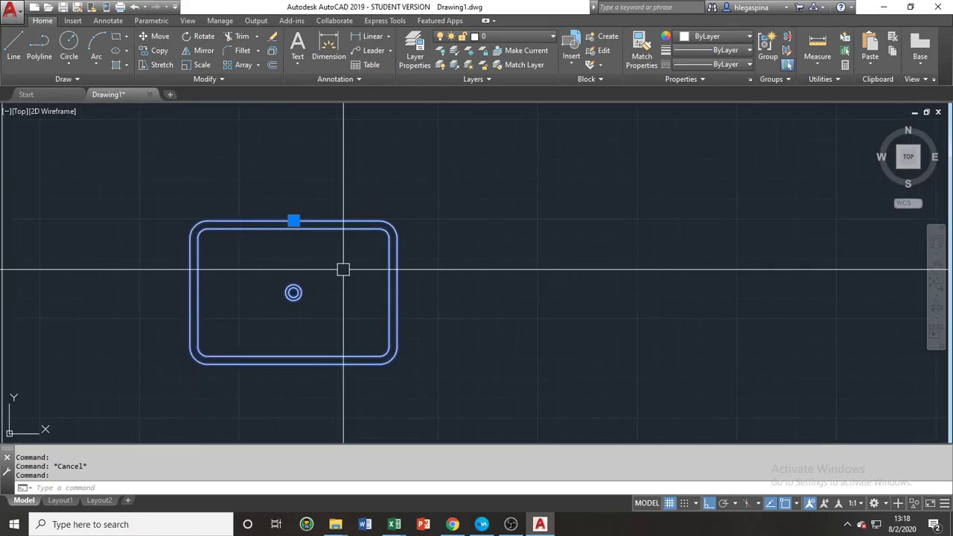
{"action": "key", "text": "Return"}
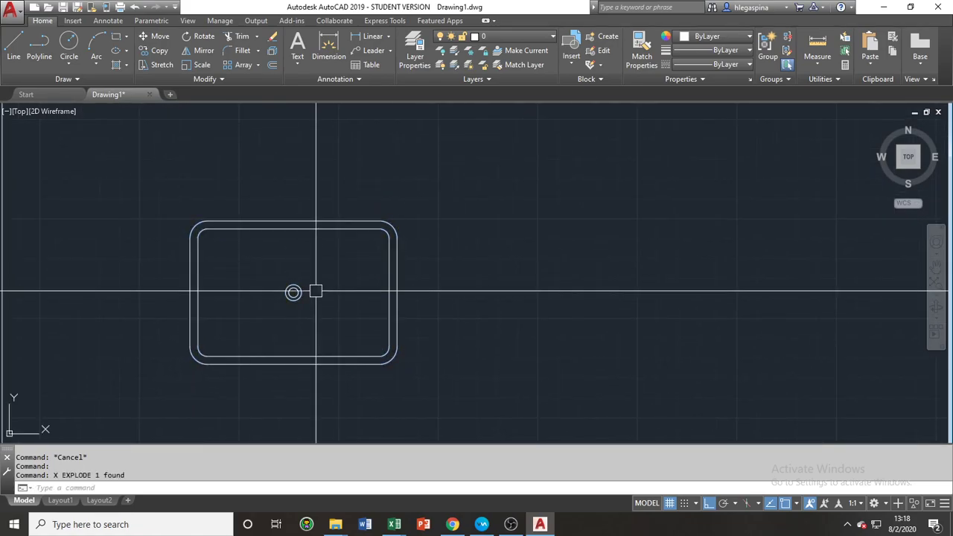
Select the exploded sink's inner and outer outlines and its drain to check the separate parts, and clear the selection
{"action": "scroll", "coordinate": [294, 294], "scroll_direction": "up", "scroll_amount": 4}
{"action": "left_click", "coordinate": [528, 268]}
{"action": "left_click", "coordinate": [544, 268]}
{"action": "scroll", "coordinate": [569, 268], "scroll_direction": "down", "scroll_amount": 4}
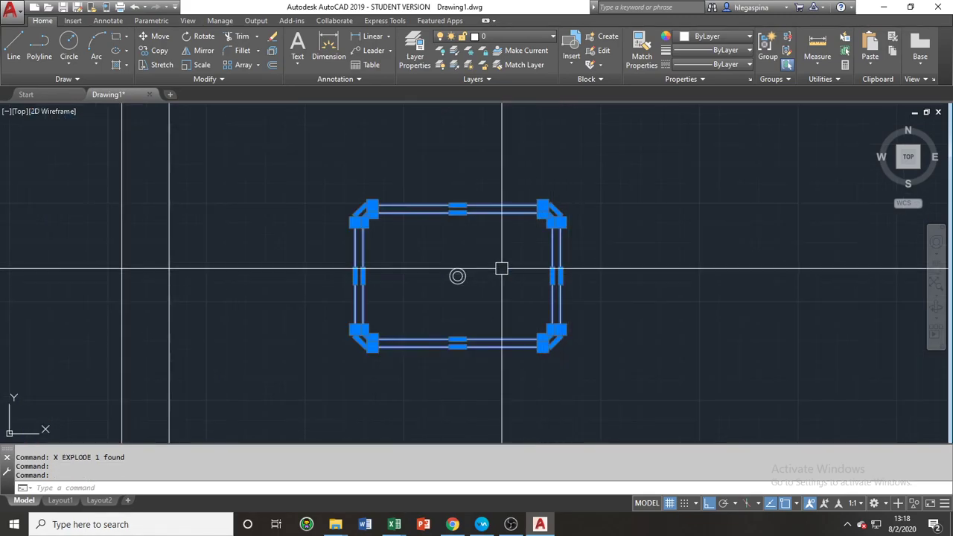
{"action": "left_click", "coordinate": [458, 276]}
{"action": "left_click", "coordinate": [491, 295]}
{"action": "key", "text": "Escape"}
{"action": "key", "text": "Escape"}
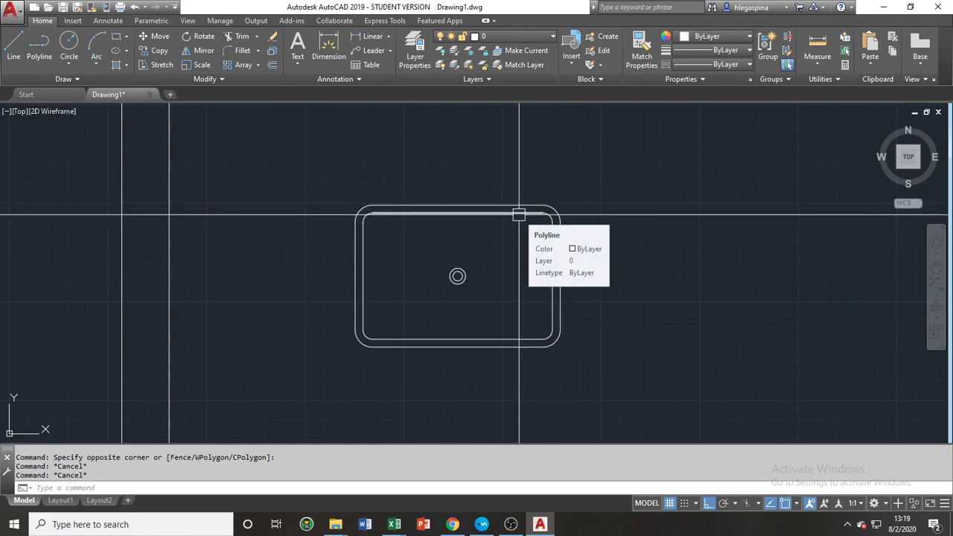
Undo the explode of the sink block
{"action": "key", "text": "ctrl+z"}
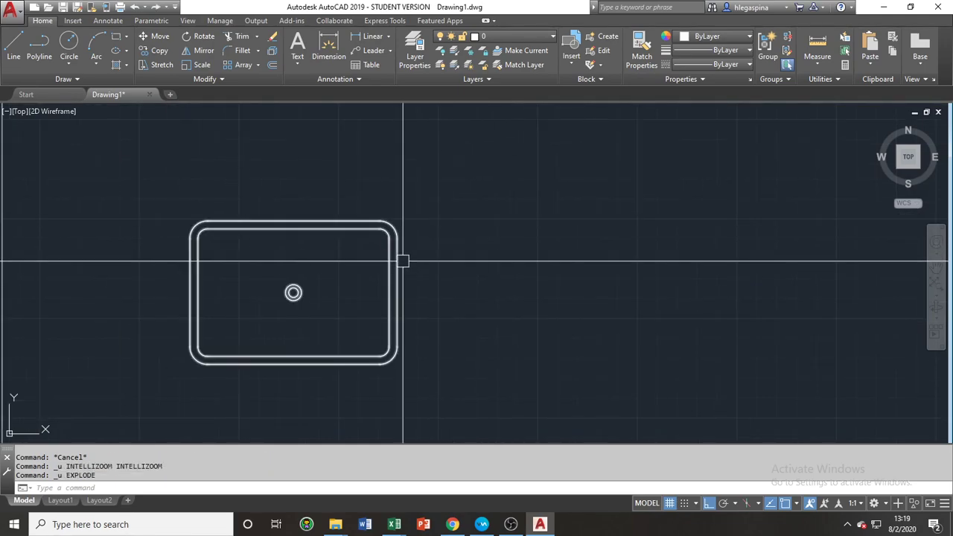
{"action": "key", "text": "ctrl+z"}
{"action": "key", "text": "Escape"}
{"action": "middle_click_drag", "start_coordinate": [482, 213], "coordinate": [435, 354]}
{"action": "scroll", "coordinate": [409, 328], "scroll_direction": "down", "scroll_amount": 6}
{"action": "mouse_move", "coordinate": [425, 253]}
{"action": "middle_mouse_down"}
{"action": "mouse_move", "coordinate": [404, 280]}
{"action": "mouse_move", "coordinate": [434, 276]}
{"action": "mouse_move", "coordinate": [217, 329]}
{"action": "middle_mouse_up"}
{"action": "scroll", "coordinate": [434, 277], "scroll_direction": "up", "scroll_amount": 4}
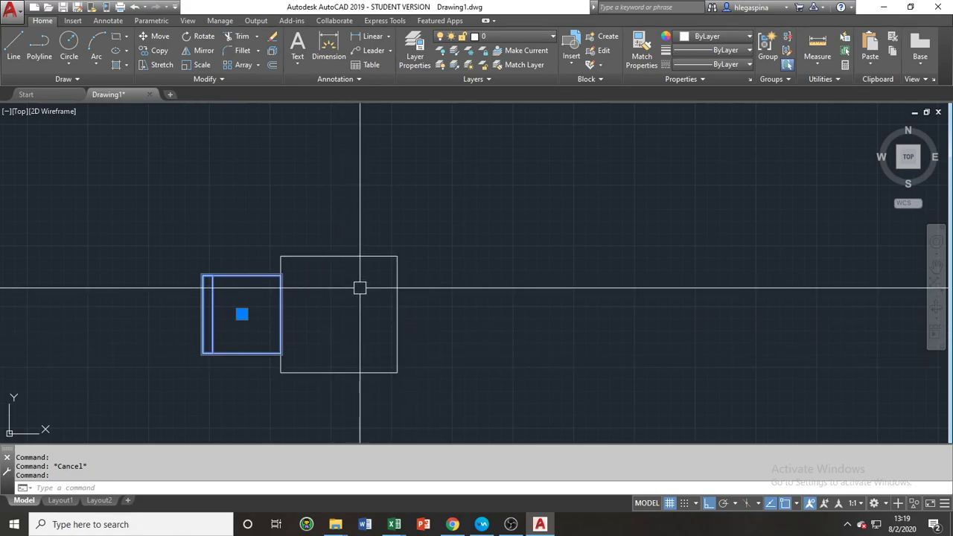
{"action": "type", "text": "l"}
{"action": "key", "text": "Return"}
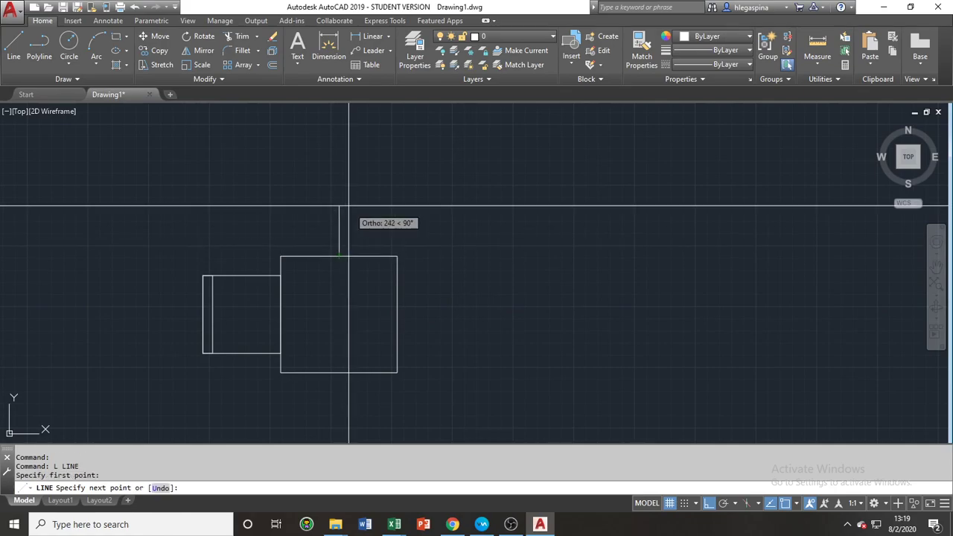
{"action": "key", "text": "Escape"}
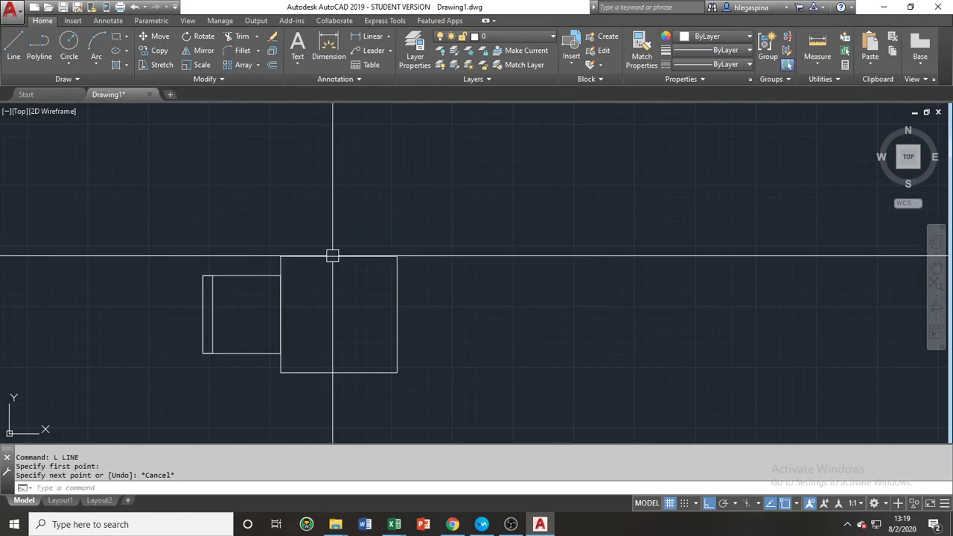
Mirror the grouped chair across the square table's vertical centre line, keeping the original chair
{"action": "key", "text": "Escape"}
{"action": "left_click", "coordinate": [232, 275]}
{"action": "type", "text": "MI"}
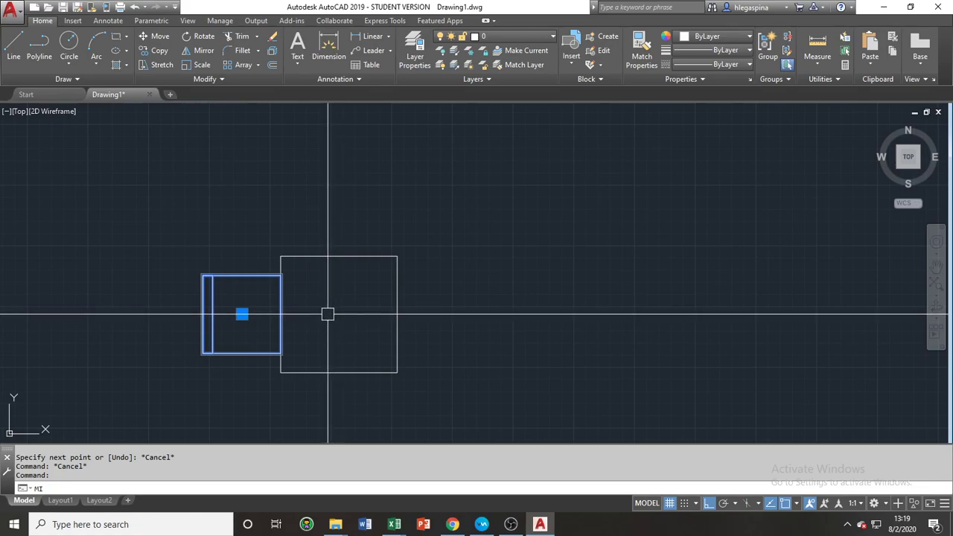
{"action": "key", "text": "Return"}
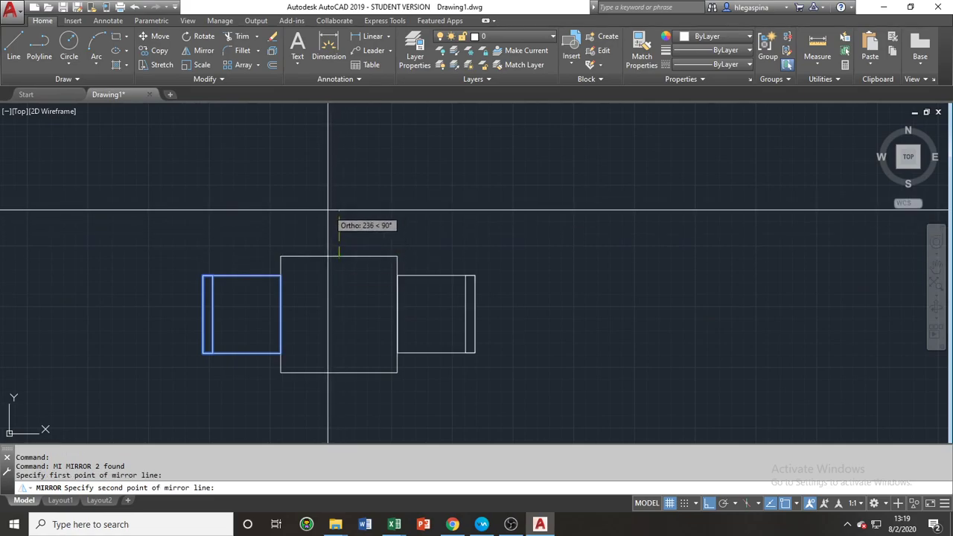
{"action": "mouse_move", "coordinate": [360, 195]}
{"action": "middle_mouse_down"}
{"action": "mouse_move", "coordinate": [315, 241]}
{"action": "mouse_move", "coordinate": [302, 240]}
{"action": "middle_mouse_up"}
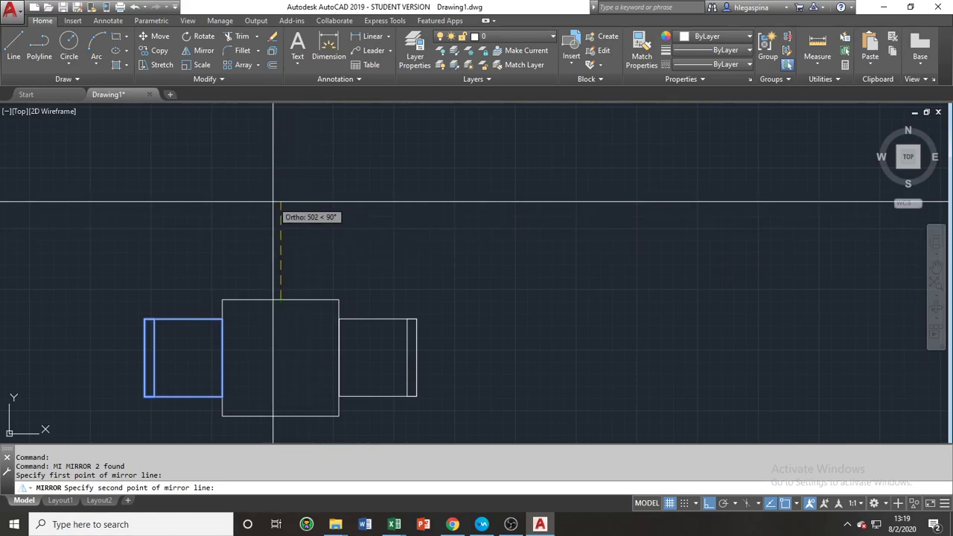
{"action": "middle_click_drag", "start_coordinate": [292, 345], "coordinate": [292, 267]}
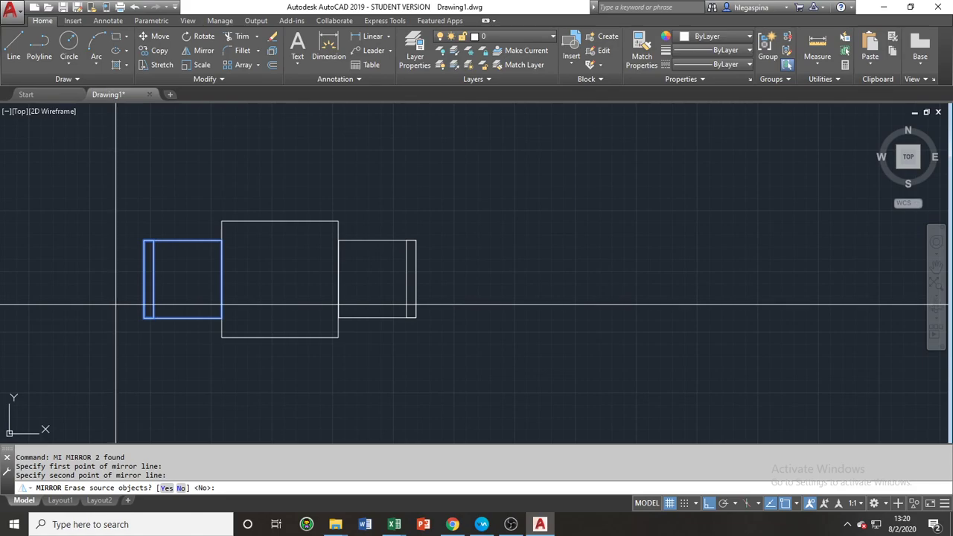
{"action": "key", "text": "Return"}
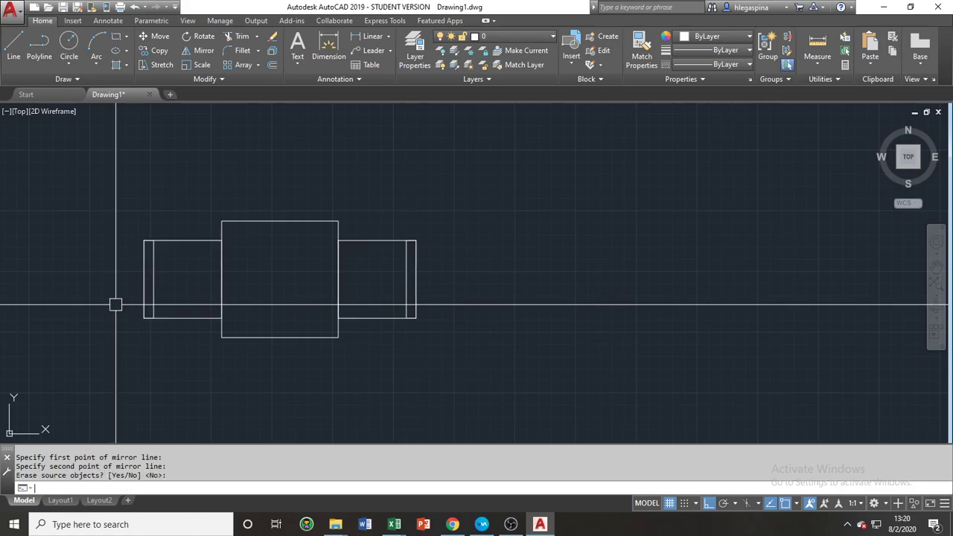
{"action": "left_click", "coordinate": [185, 344]}
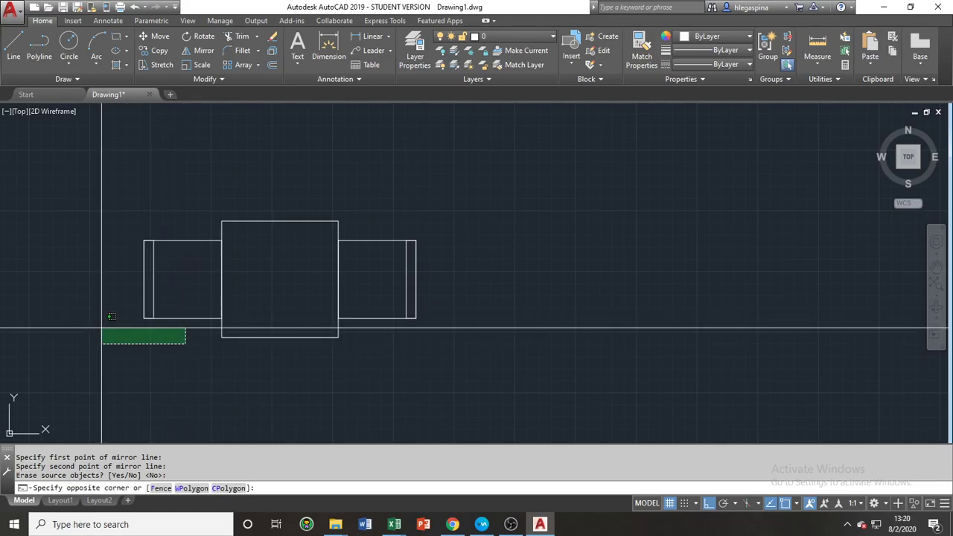
{"action": "left_click", "coordinate": [111, 331]}
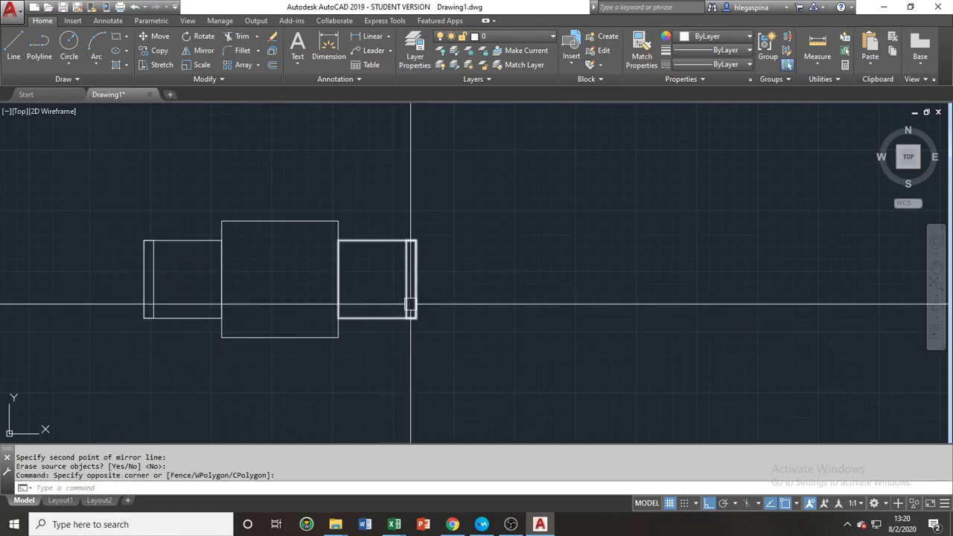
Examine the table with its two chairs and compare its size and position with the whole floor plan
{"action": "middle_click_drag", "start_coordinate": [406, 315], "coordinate": [346, 370]}
{"action": "scroll", "coordinate": [327, 358], "scroll_direction": "down", "scroll_amount": 6}
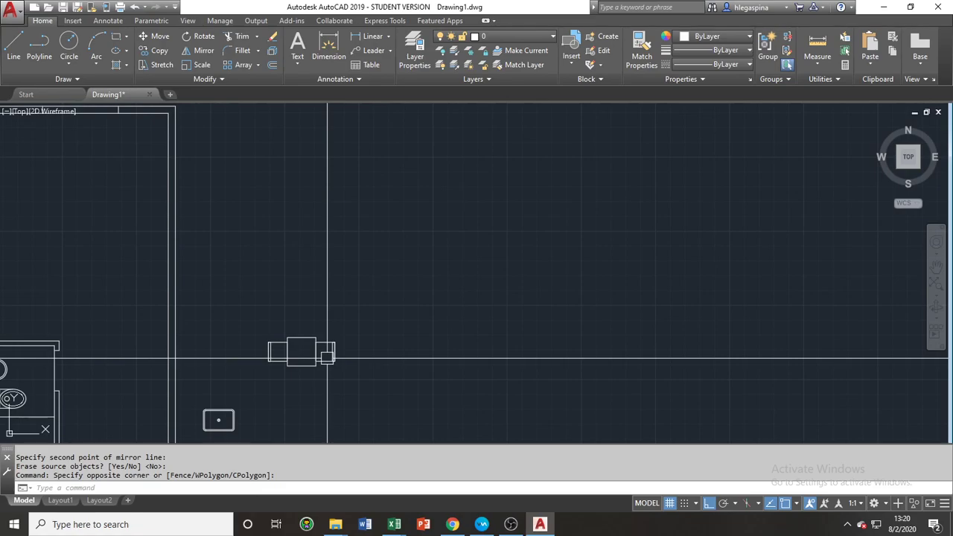
{"action": "scroll", "coordinate": [320, 365], "scroll_direction": "up", "scroll_amount": 4}
{"action": "scroll", "coordinate": [321, 359], "scroll_direction": "up", "scroll_amount": 2}
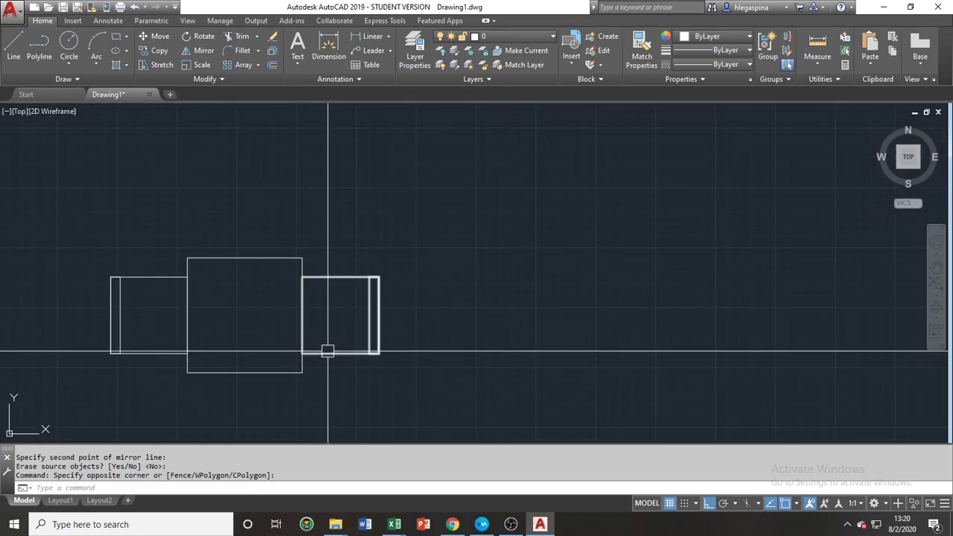
{"action": "scroll", "coordinate": [245, 349], "scroll_direction": "down", "scroll_amount": 4}
{"action": "middle_click_drag", "start_coordinate": [159, 328], "coordinate": [455, 352]}
{"action": "scroll", "coordinate": [434, 333], "scroll_direction": "down", "scroll_amount": 4}
{"action": "middle_click_drag", "start_coordinate": [405, 322], "coordinate": [332, 288]}
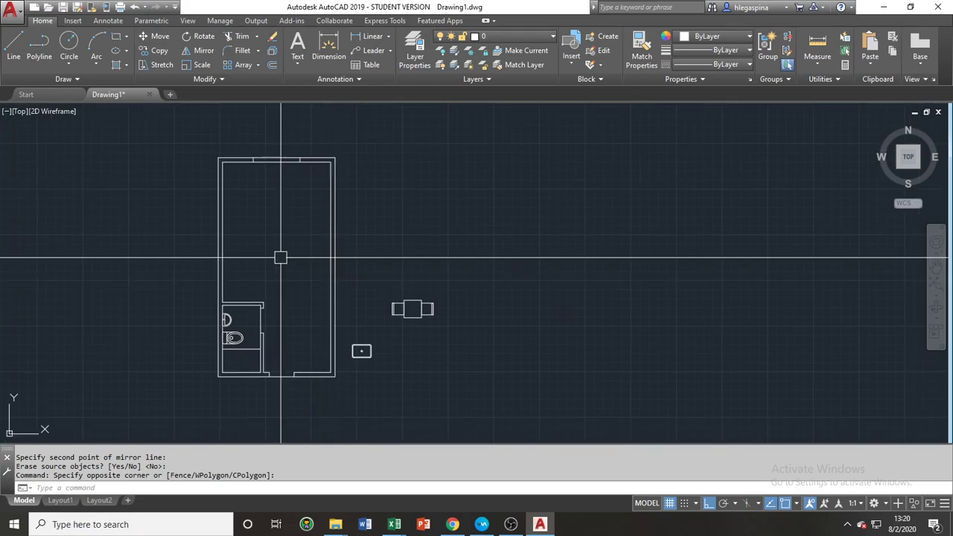
Draw a 2000 by 1000 rectangle above the table and chairs, outside the floor plan
{"action": "scroll", "coordinate": [378, 337], "scroll_direction": "up", "scroll_amount": 4}
{"action": "middle_click_drag", "start_coordinate": [421, 290], "coordinate": [347, 347]}
{"action": "scroll", "coordinate": [347, 347], "scroll_direction": "down", "scroll_amount": 3}
{"action": "middle_click_drag", "start_coordinate": [417, 229], "coordinate": [378, 250]}
{"action": "type", "text": "REC"}
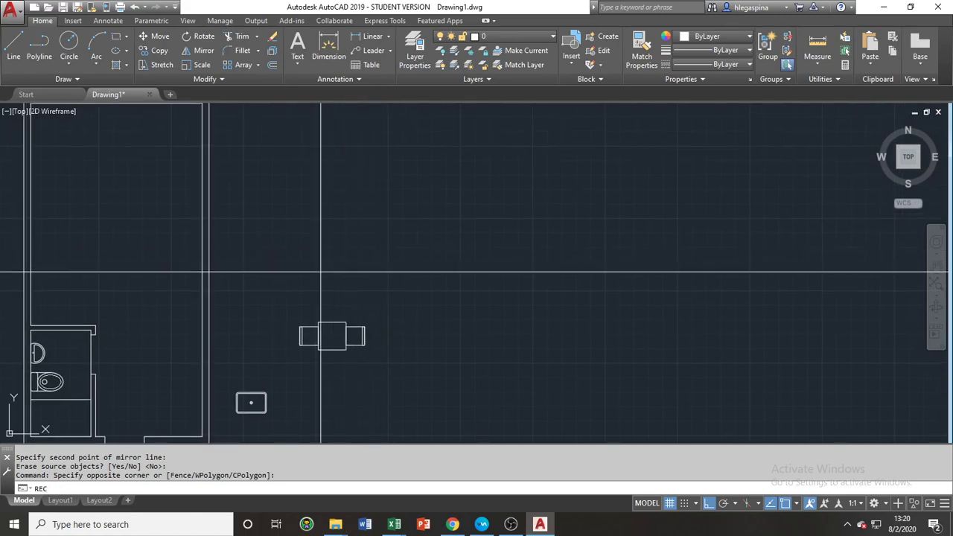
{"action": "key", "text": "Return"}
{"action": "left_click", "coordinate": [285, 284]}
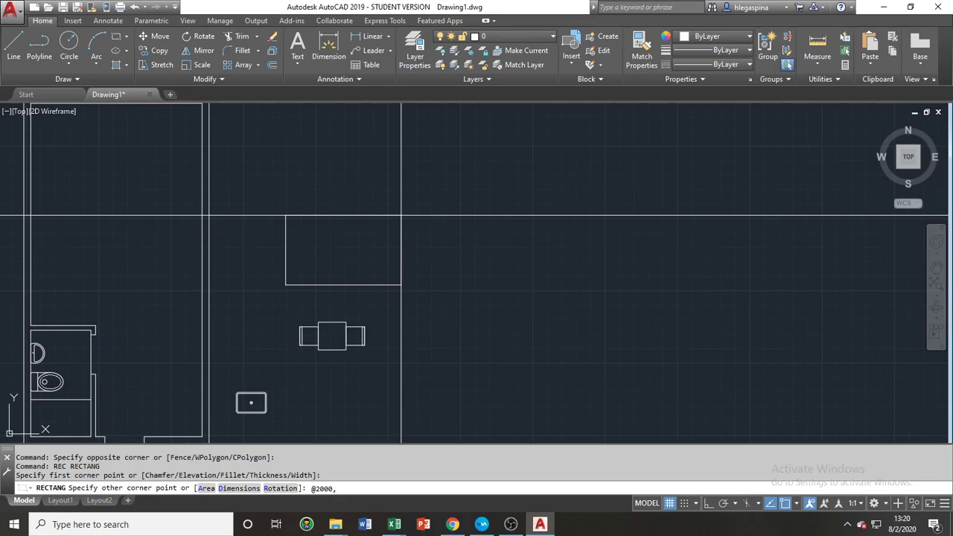
{"action": "key", "text": "Return"}
Draw an upright rectangle 600 wide and 1500 high to the right of the 2000 by 1000 rectangle
{"action": "type", "text": "RE"}
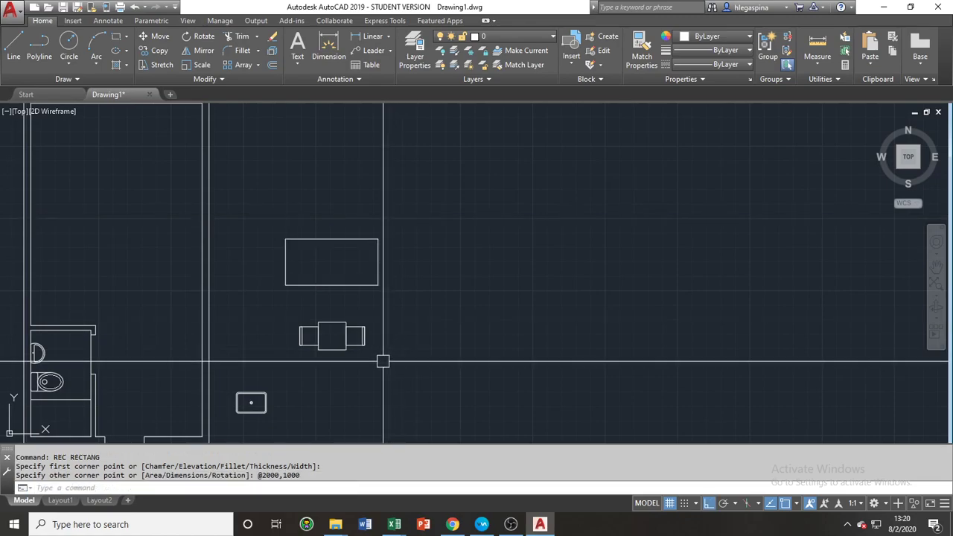
{"action": "middle_click_drag", "start_coordinate": [360, 304], "coordinate": [286, 362]}
{"action": "type", "text": "C"}
{"action": "key", "text": "Return"}
{"action": "left_click", "coordinate": [422, 346]}
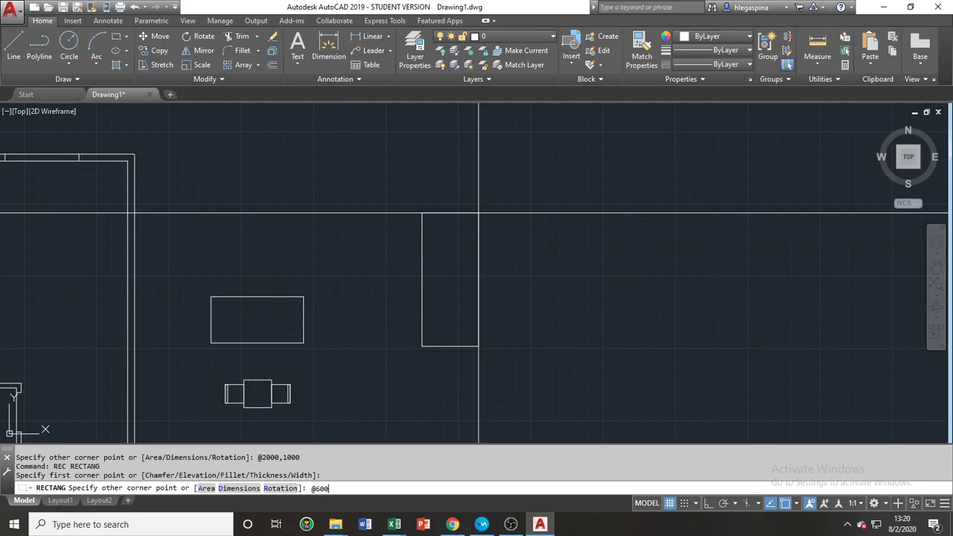
{"action": "key", "text": "Return"}
Draw a rectangle 600 wide and 900 high to the right of the table and chairs
{"action": "type", "text": "REC"}
{"action": "key", "text": "Return"}
{"action": "middle_click_drag", "start_coordinate": [404, 340], "coordinate": [511, 251]}
{"action": "left_click", "coordinate": [472, 320]}
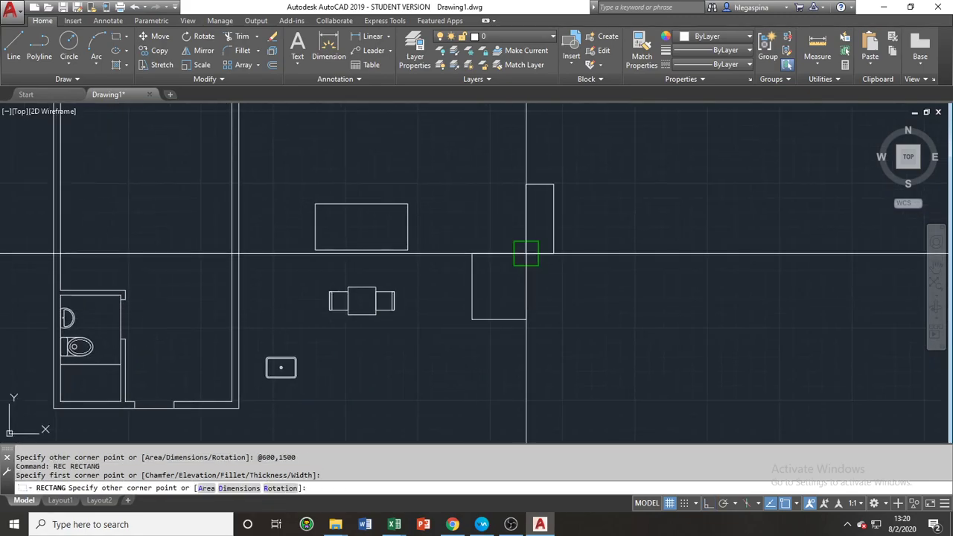
{"action": "type", "text": "@600,900"}
{"action": "key", "text": "Return"}
Draw a rectangle from the floor plan's lower-right inner wall corner with its opposite corner at @-600,1500
{"action": "middle_click_drag", "start_coordinate": [421, 294], "coordinate": [436, 314]}
{"action": "middle_click_drag", "start_coordinate": [363, 326], "coordinate": [445, 293]}
{"action": "type", "text": "rec"}
{"action": "key", "text": "Return"}
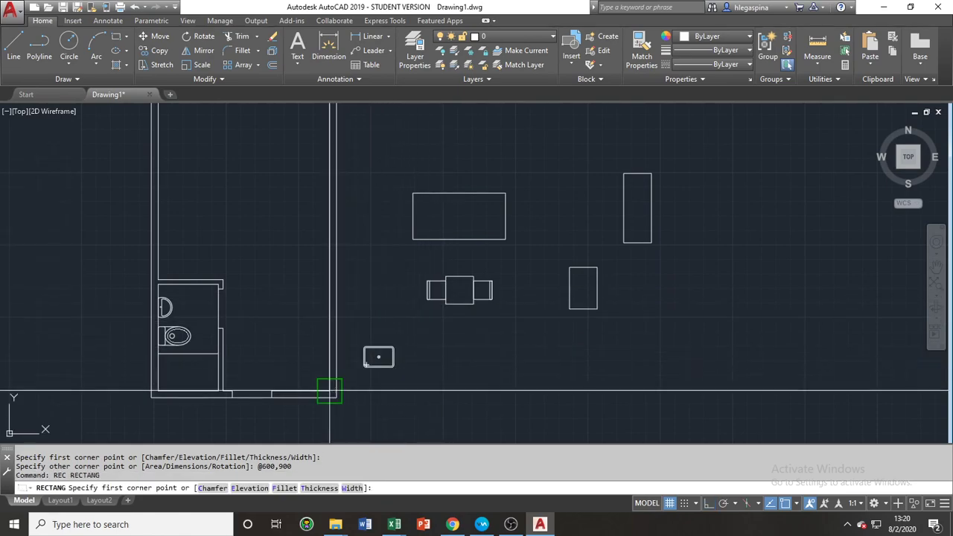
{"action": "left_click", "coordinate": [329, 390]}
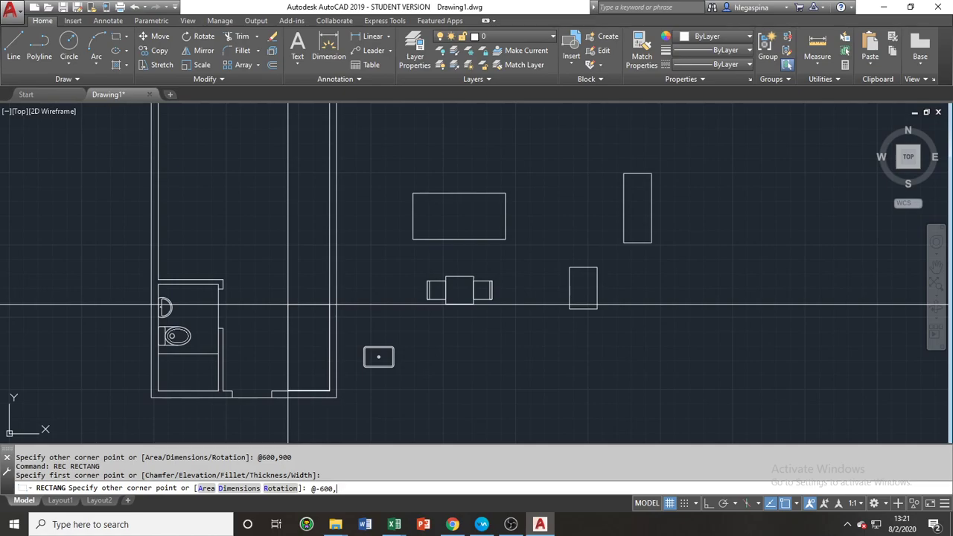
{"action": "key", "text": "Return"}
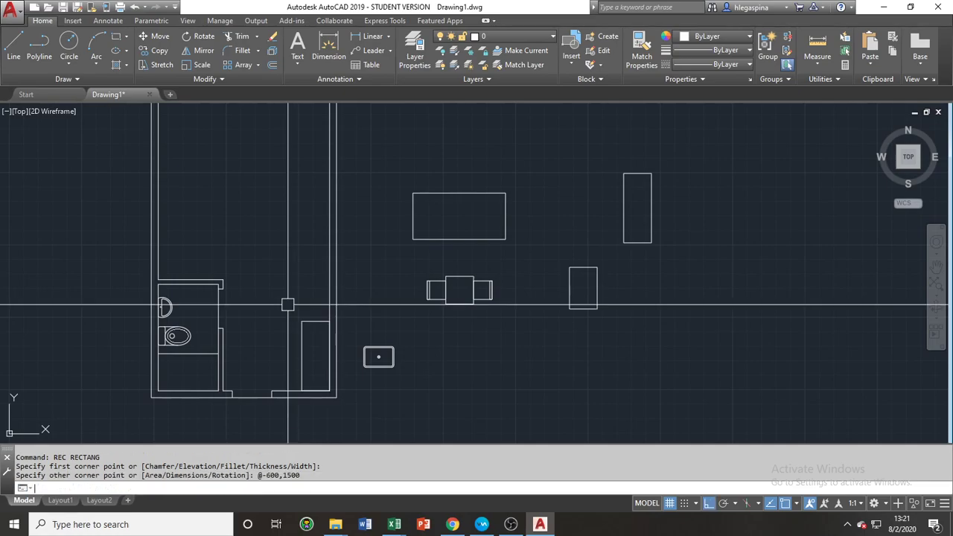
Select the new rectangle inside the floor plan to inspect it, and clear the selection
{"action": "middle_click_drag", "start_coordinate": [340, 326], "coordinate": [344, 331]}
{"action": "scroll", "coordinate": [345, 327], "scroll_direction": "up", "scroll_amount": 6}
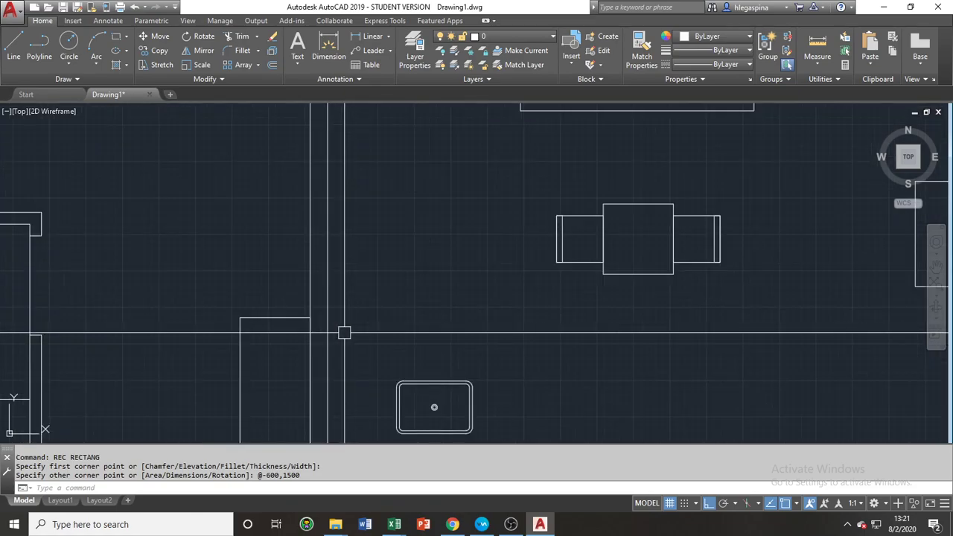
{"action": "left_click", "coordinate": [300, 267]}
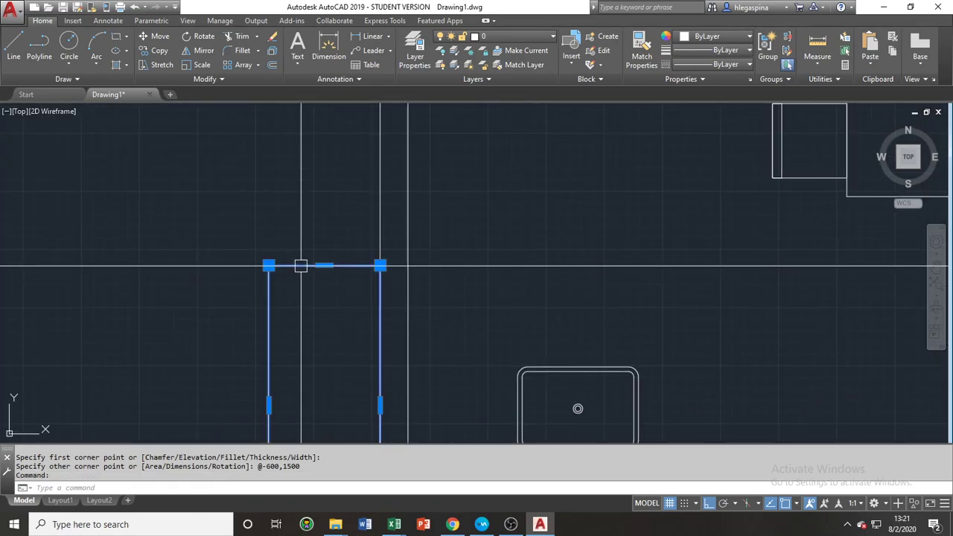
{"action": "scroll", "coordinate": [300, 266], "scroll_direction": "down", "scroll_amount": 4}
{"action": "key", "text": "Escape"}
{"action": "key", "text": "Escape"}
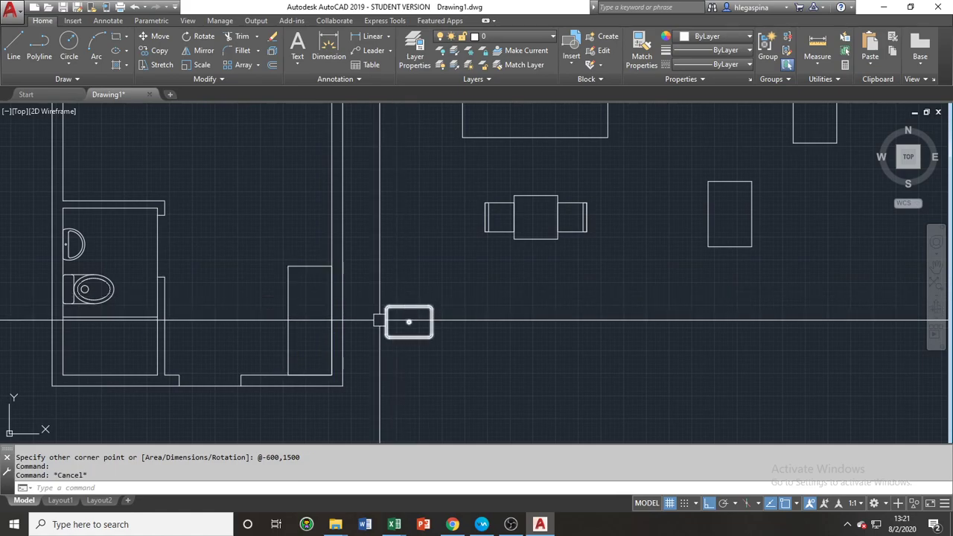
Try to stretch only the upper-right corner of the rectangle inside the floor plan upward
{"action": "middle_click_drag", "start_coordinate": [335, 283], "coordinate": [354, 322]}
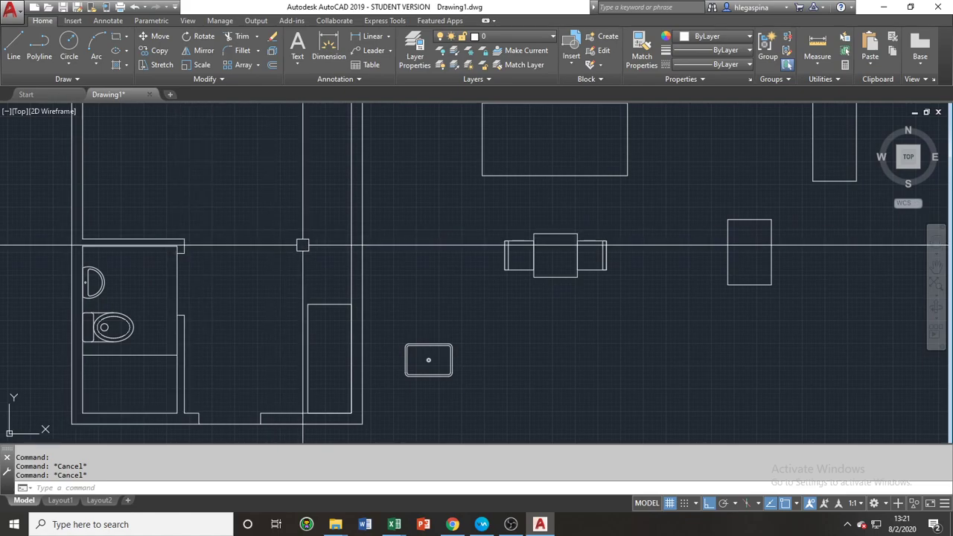
{"action": "scroll", "coordinate": [266, 210], "scroll_direction": "down", "scroll_amount": 2}
{"action": "scroll", "coordinate": [320, 275], "scroll_direction": "up", "scroll_amount": 4}
{"action": "middle_click_drag", "start_coordinate": [254, 269], "coordinate": [312, 308]}
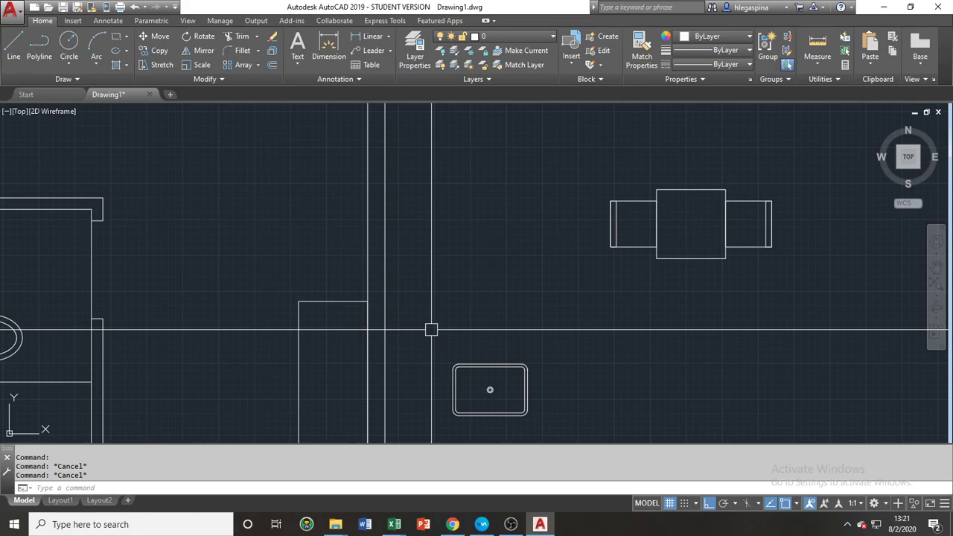
{"action": "type", "text": "s"}
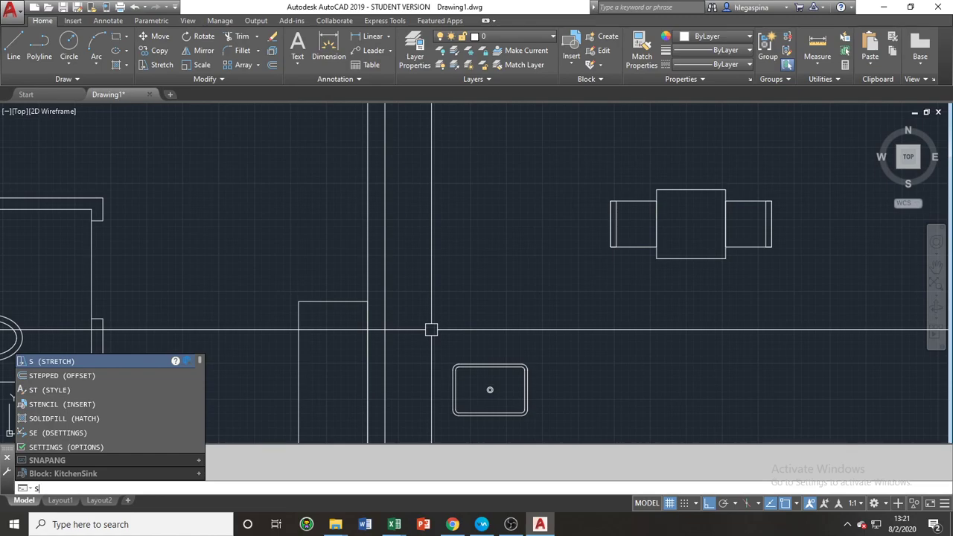
{"action": "key", "text": "Return"}
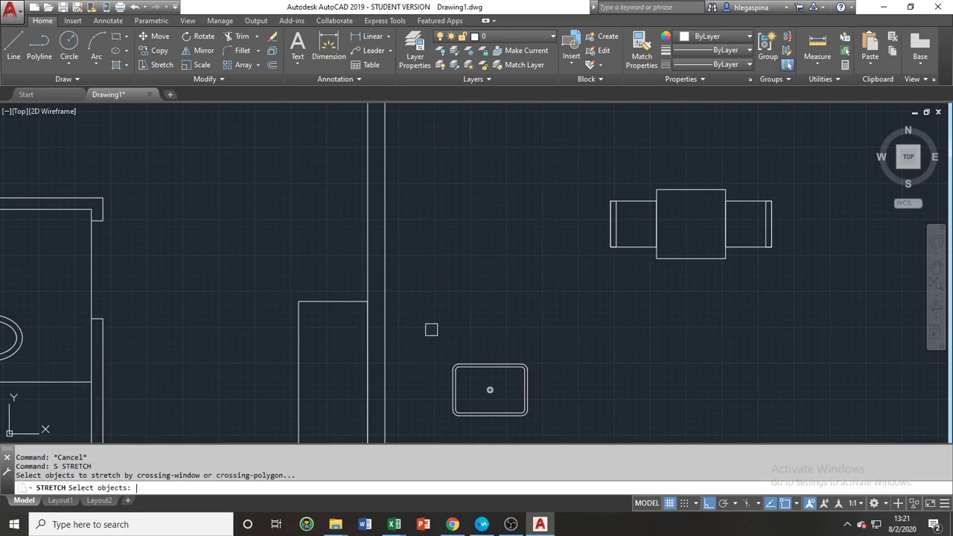
{"action": "left_click", "coordinate": [454, 335]}
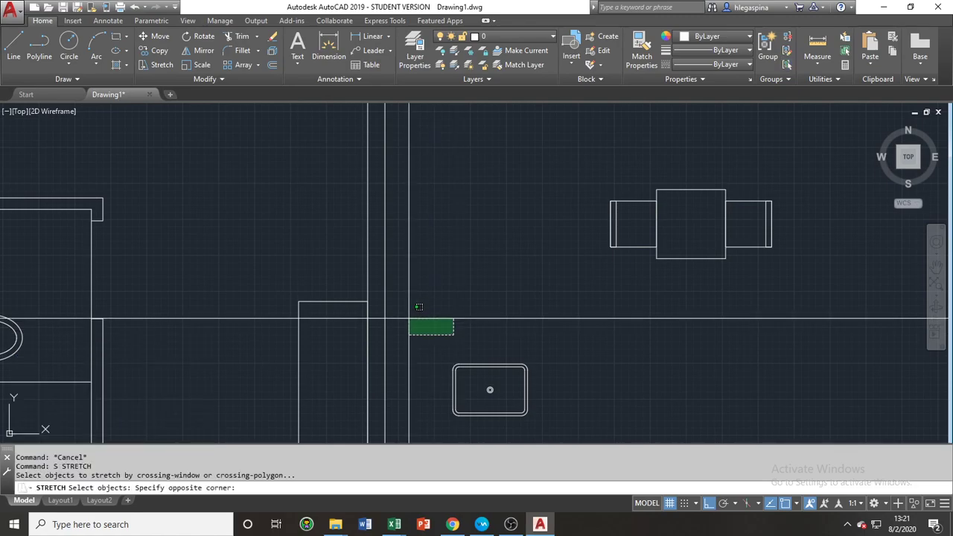
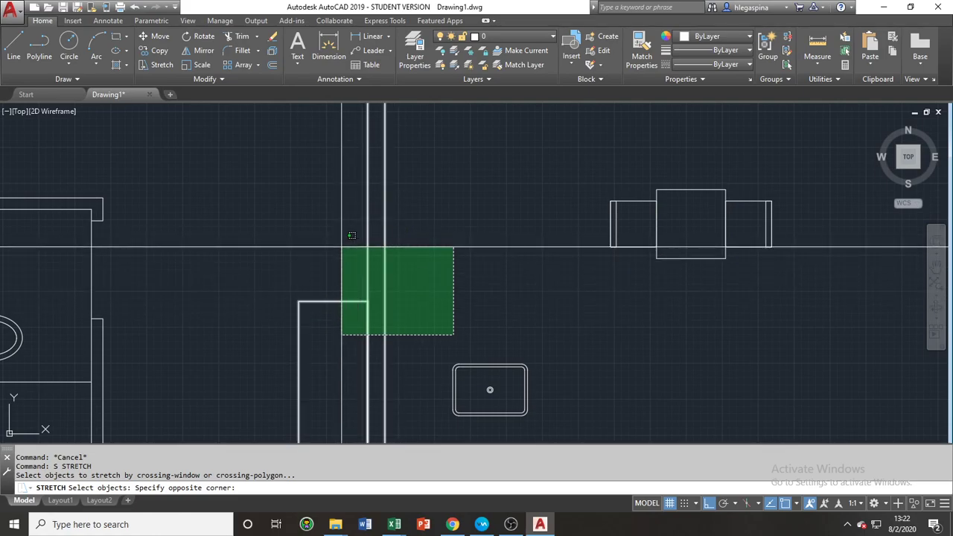
{"action": "left_click", "coordinate": [347, 236]}
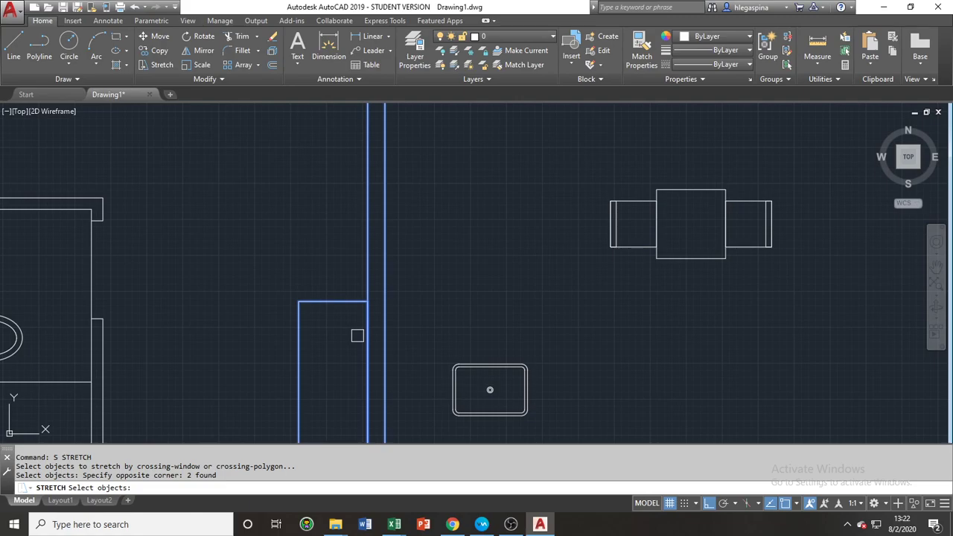
{"action": "key", "text": "Return"}
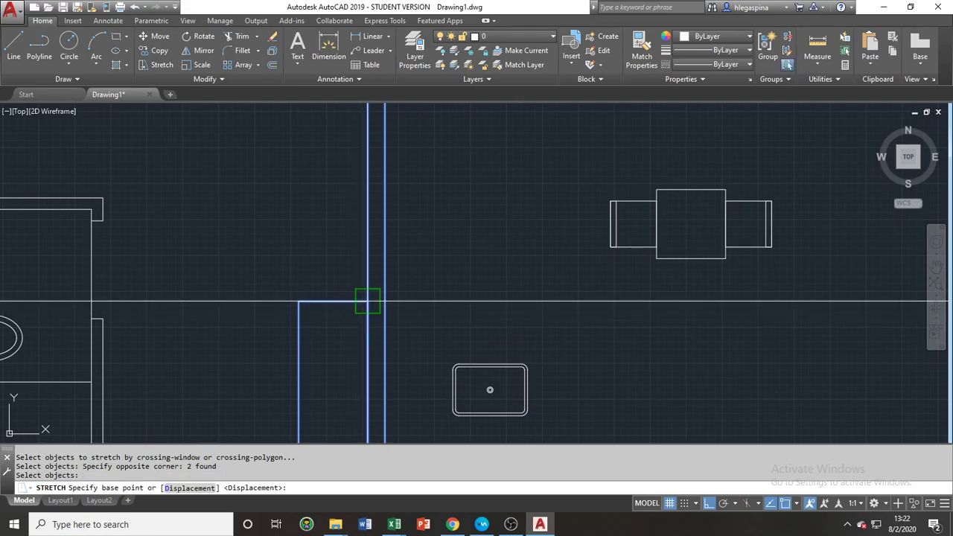
{"action": "left_click", "coordinate": [518, 309]}
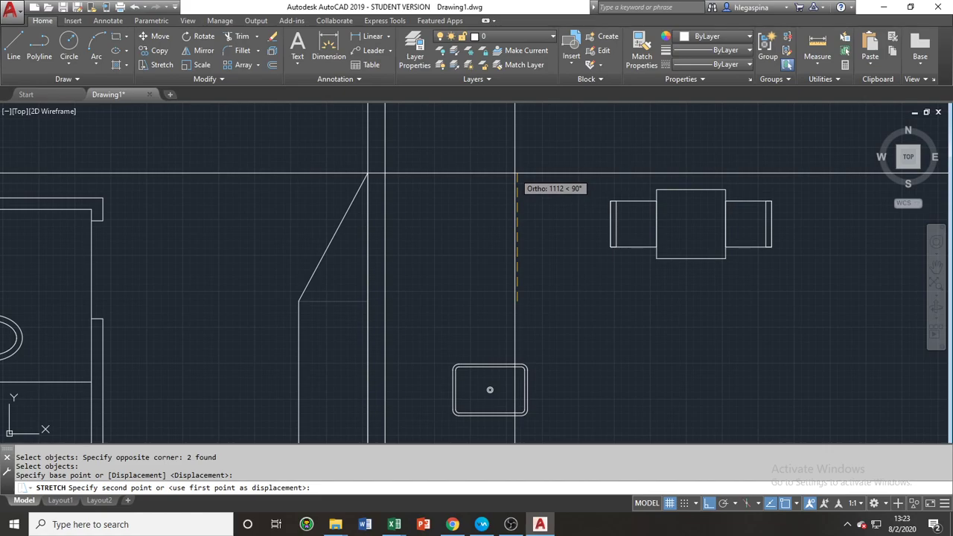
{"action": "key", "text": "Escape"}
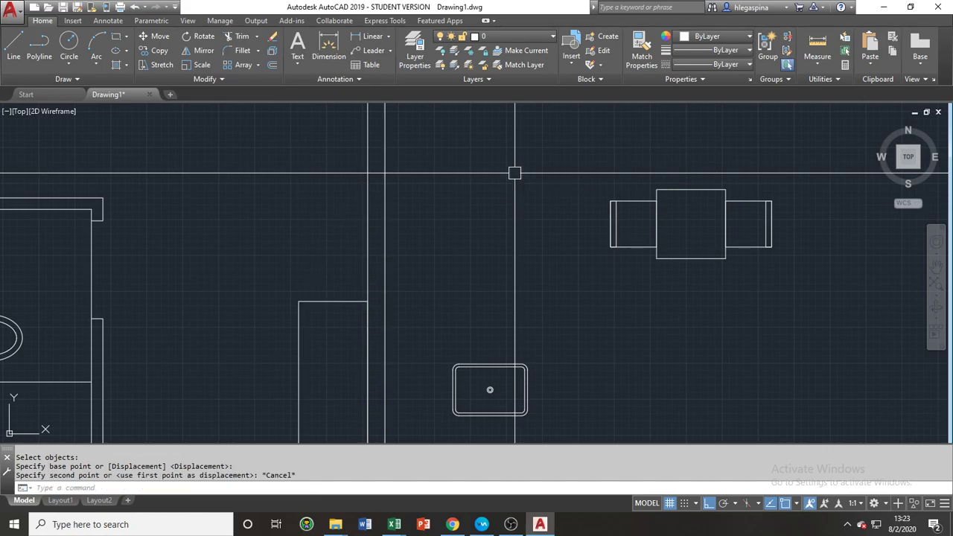
{"action": "left_click", "coordinate": [440, 326]}
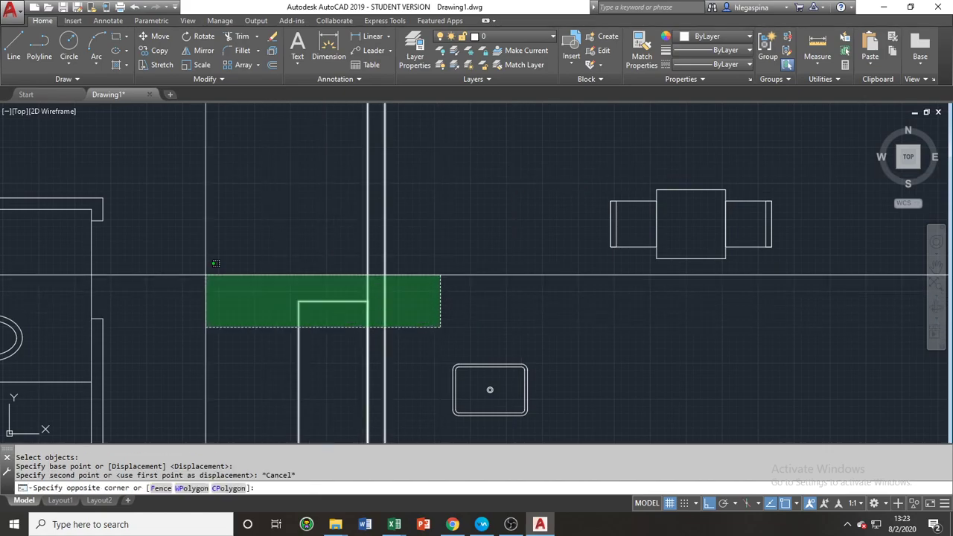
{"action": "key", "text": "Escape"}
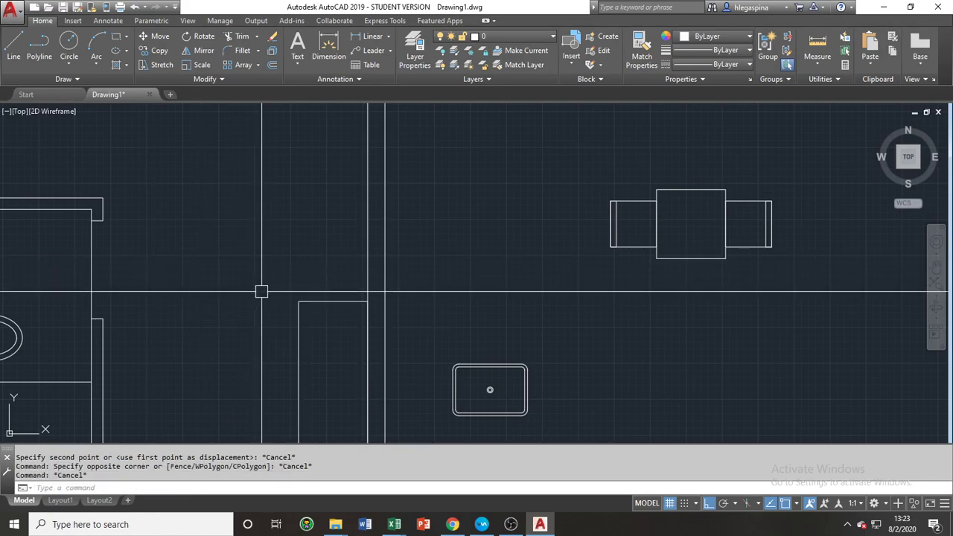
{"action": "type", "text": "s"}
{"action": "key", "text": "Return"}
{"action": "left_click", "coordinate": [447, 325]}
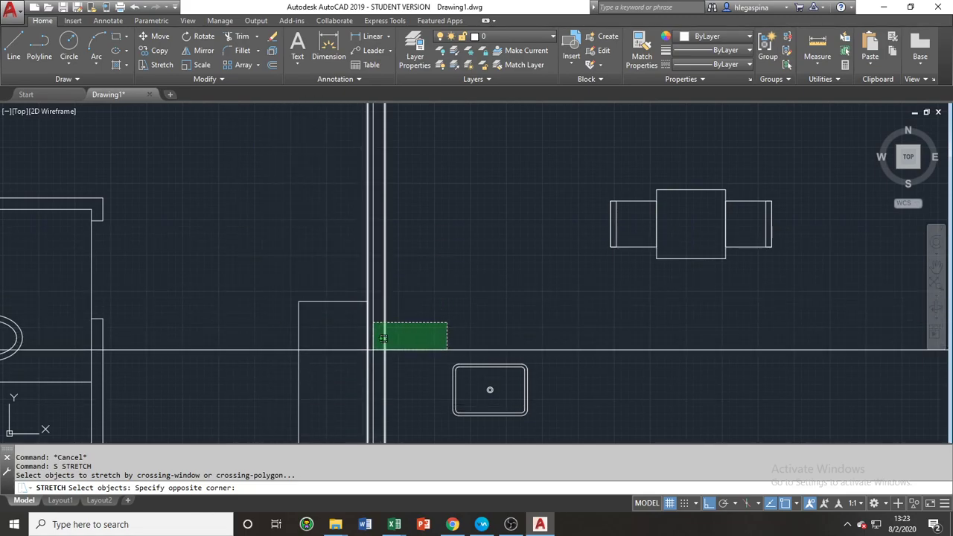
{"action": "left_click", "coordinate": [206, 213]}
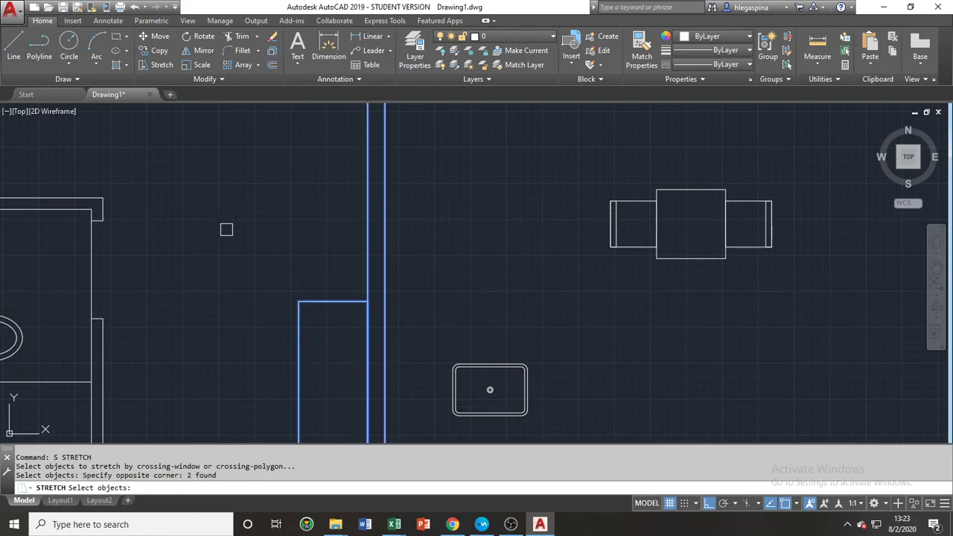
{"action": "type", "text": "S"}
{"action": "key", "text": "Return"}
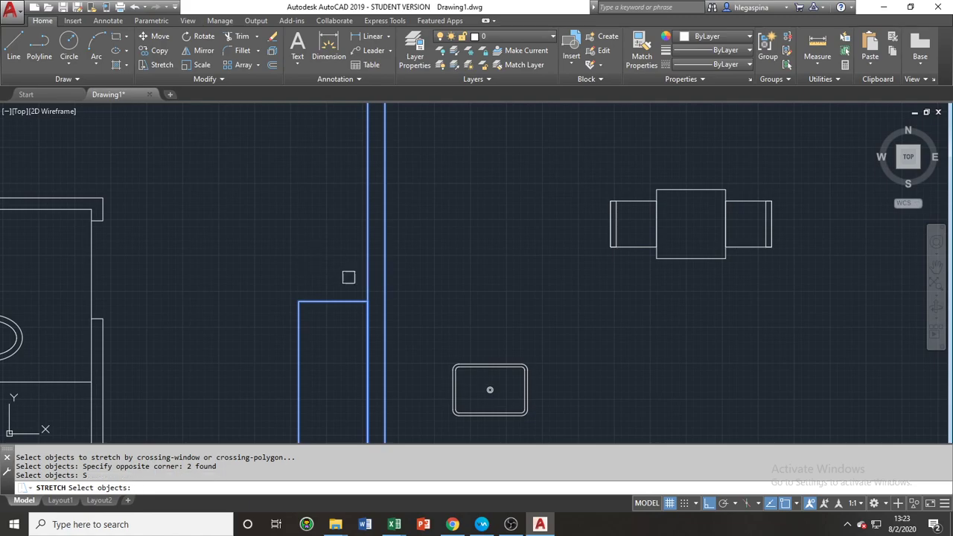
{"action": "key", "text": "Return"}
{"action": "left_click", "coordinate": [455, 305]}
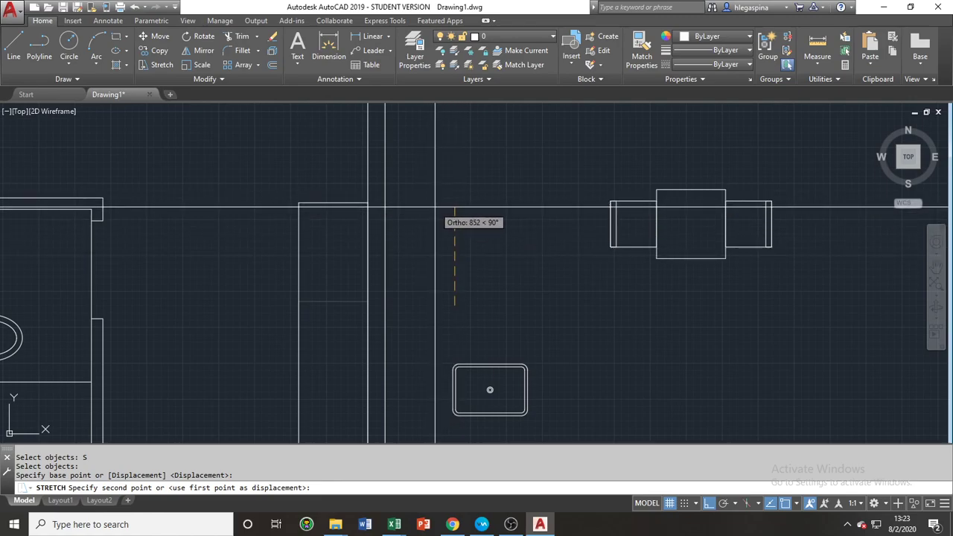
{"action": "key", "text": "Escape"}
Stretch the upper end of the rectangle inside the floor plan upward to align with the outer top edge of the bathroom wall
{"action": "type", "text": "s"}
{"action": "key", "text": "Return"}
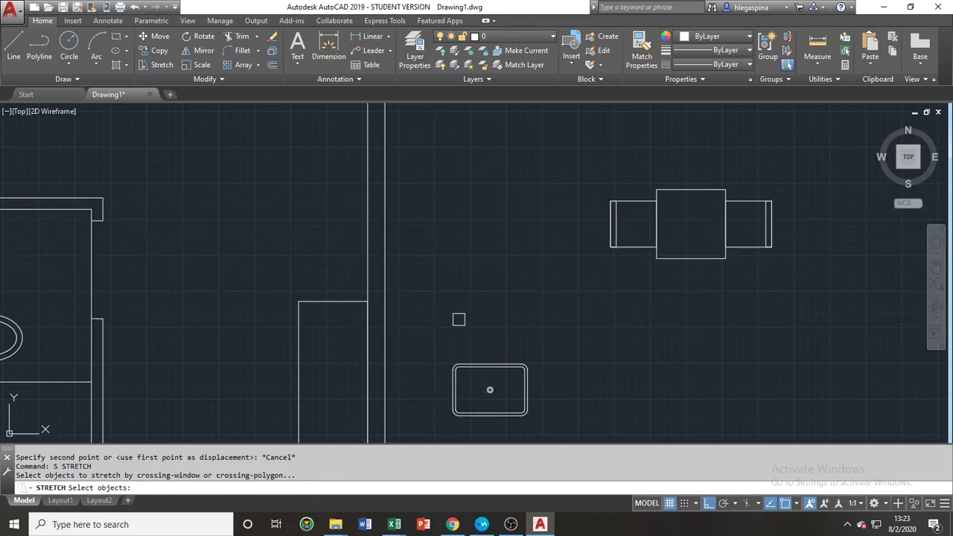
{"action": "left_click", "coordinate": [441, 342]}
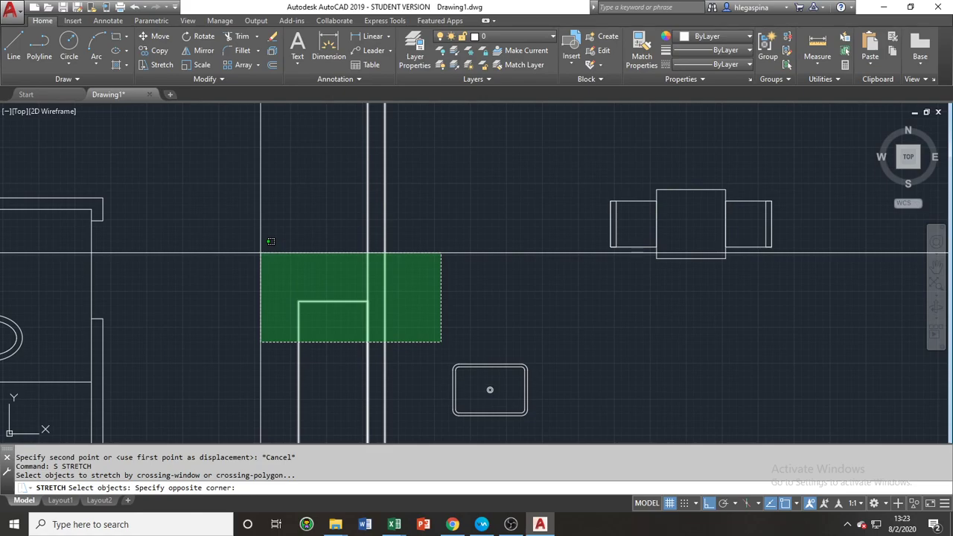
{"action": "left_click", "coordinate": [261, 254]}
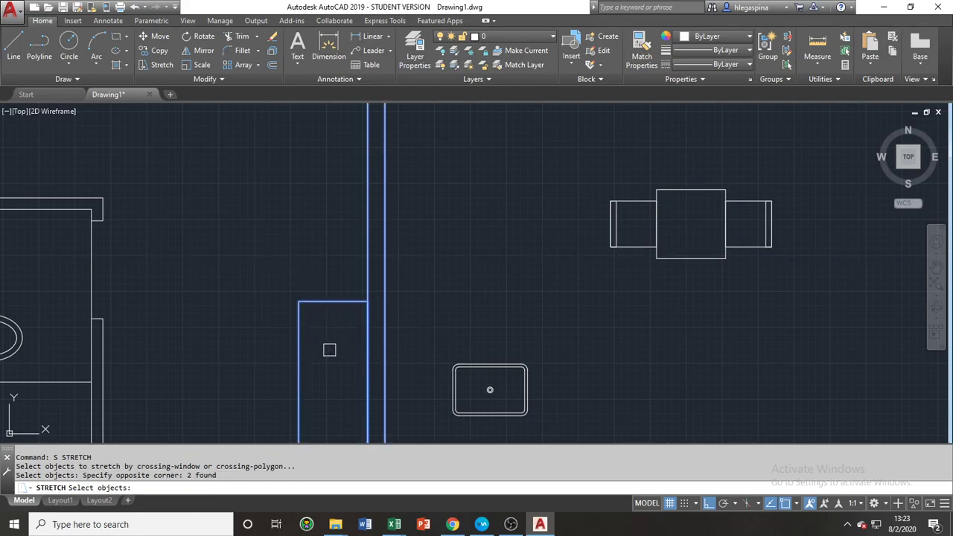
{"action": "key", "text": "Return"}
{"action": "left_click", "coordinate": [299, 302]}
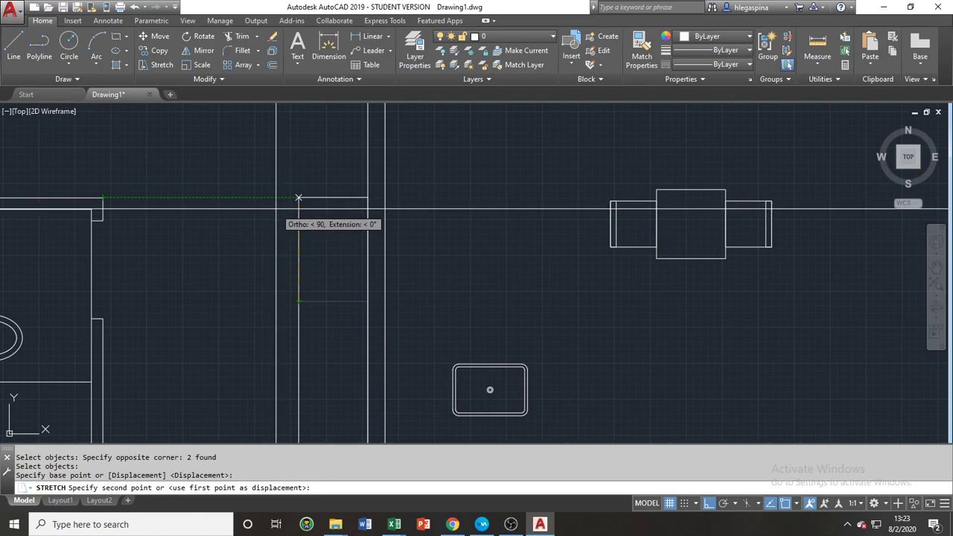
{"action": "left_click", "coordinate": [299, 198]}
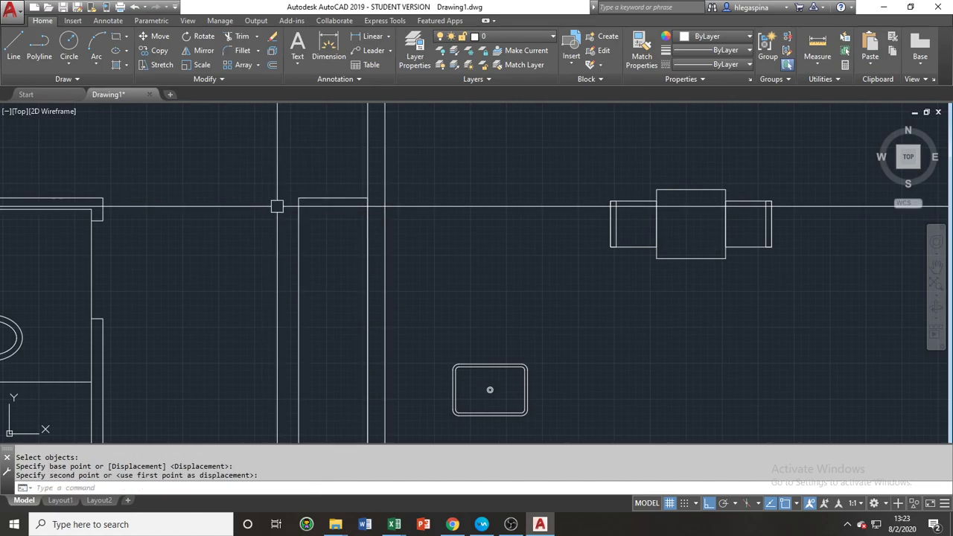
Explode the stretched rectangle inside the floor plan and erase its bottom edge
{"action": "scroll", "coordinate": [306, 245], "scroll_direction": "down", "scroll_amount": 4}
{"action": "middle_click_drag", "start_coordinate": [364, 291], "coordinate": [296, 309]}
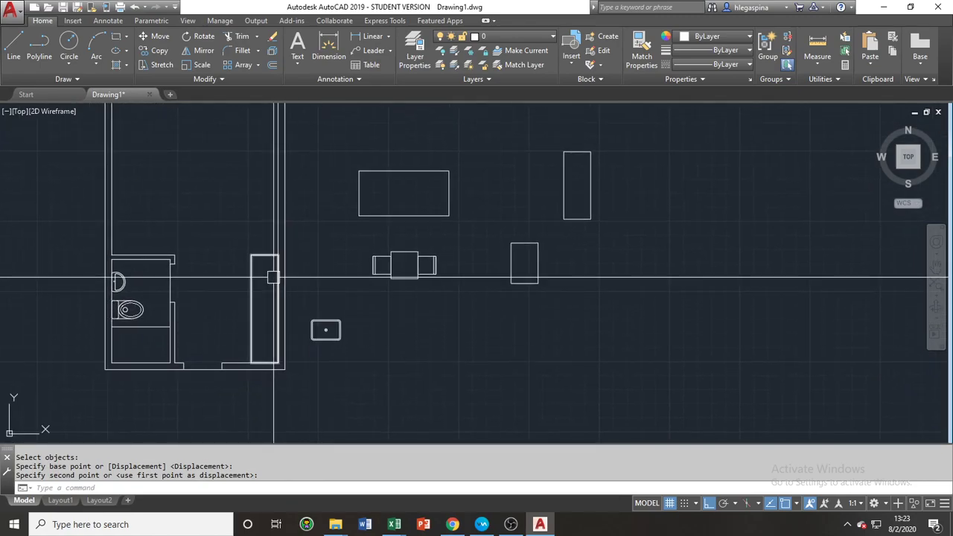
{"action": "scroll", "coordinate": [312, 245], "scroll_direction": "up", "scroll_amount": 2}
{"action": "left_click", "coordinate": [314, 204]}
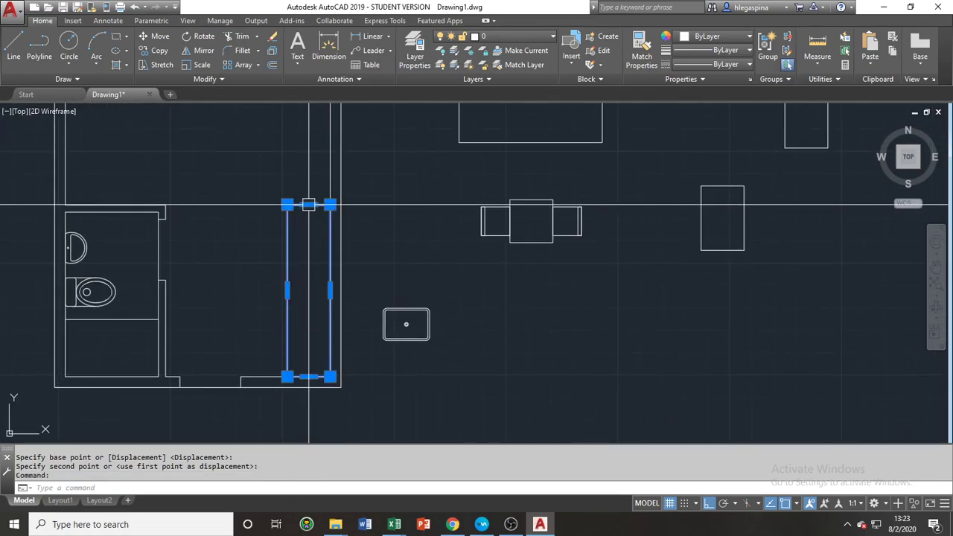
{"action": "type", "text": "x"}
{"action": "key", "text": "Return"}
{"action": "left_click", "coordinate": [311, 376]}
{"action": "type", "text": "e"}
{"action": "key", "text": "Return"}
Undo the erase and the explode, and select the rectangle to check that it is a single object again
{"action": "left_click", "coordinate": [329, 333]}
{"action": "key", "text": "Escape"}
{"action": "key", "text": "ctrl+z"}
{"action": "key", "text": "ctrl+z"}
{"action": "left_click", "coordinate": [298, 203]}
{"action": "left_click", "coordinate": [260, 259]}
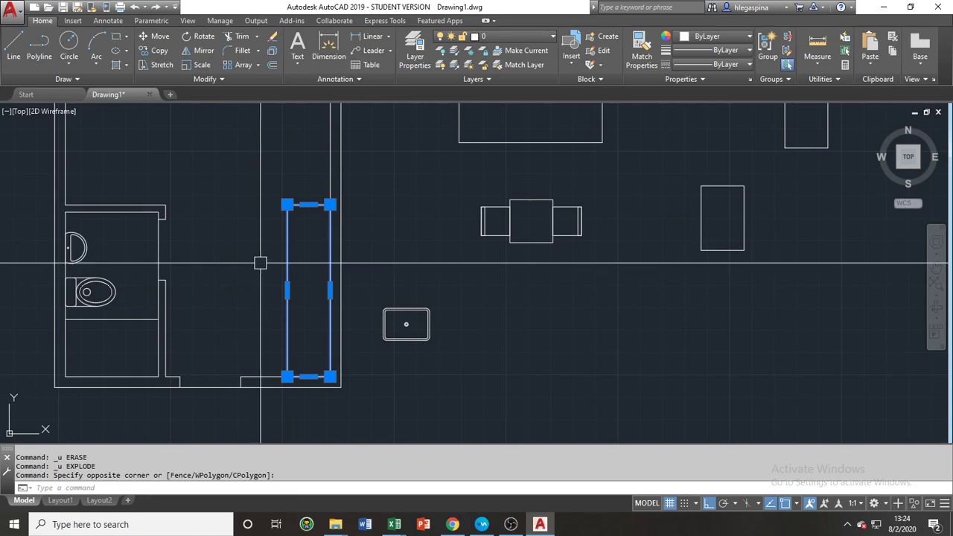
{"action": "key", "text": "Escape"}
Break the top edge of the rectangle inside the floor plan, starting the gap slightly left of the edge's middle
{"action": "left_click", "coordinate": [286, 342]}
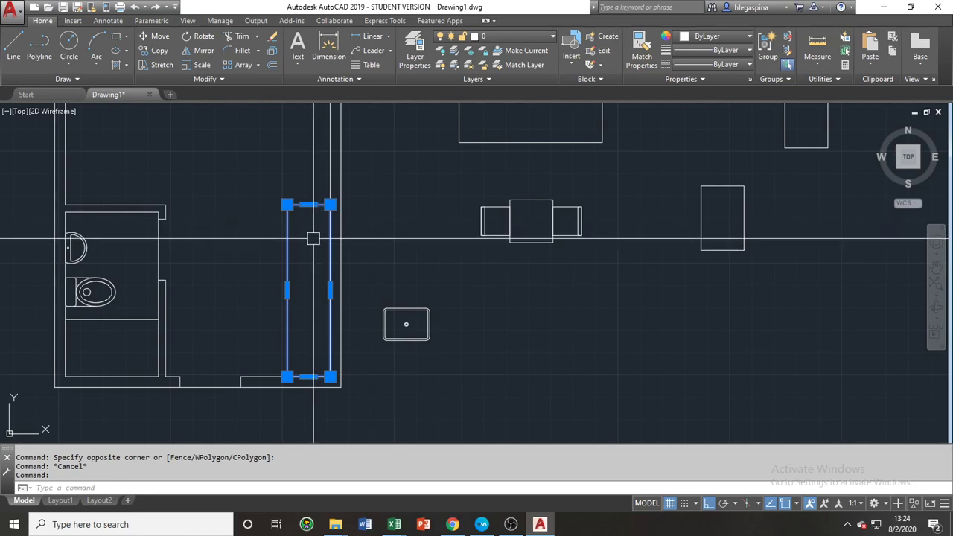
{"action": "type", "text": "B"}
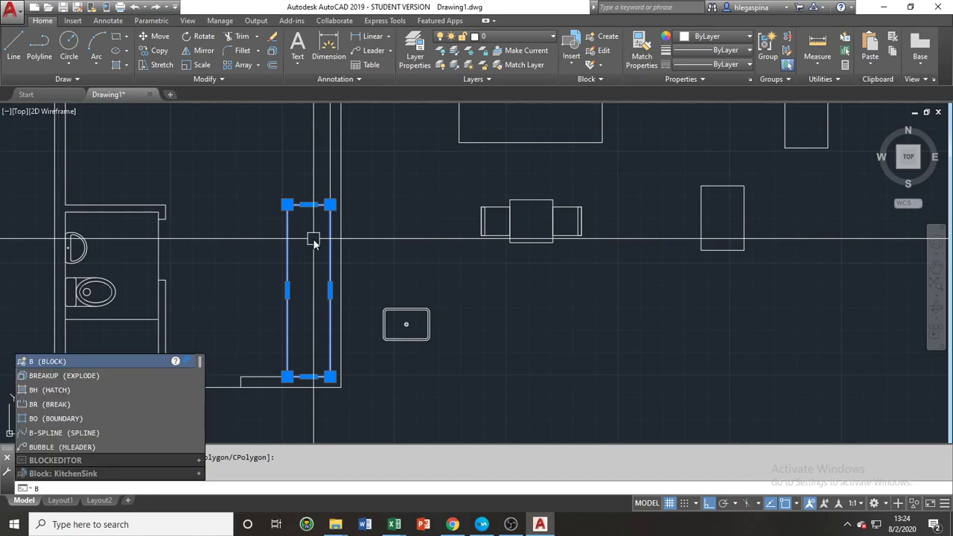
{"action": "type", "text": "R"}
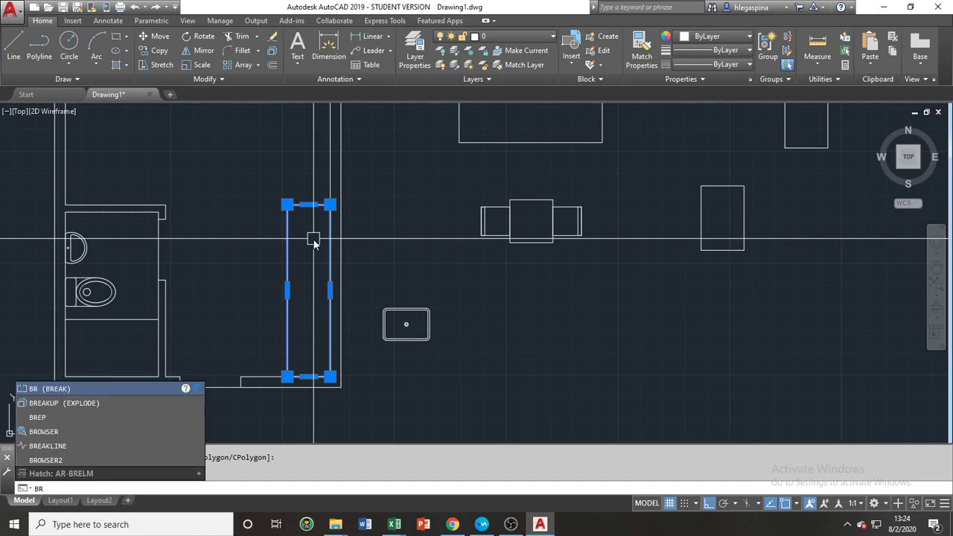
{"action": "key", "text": "Return"}
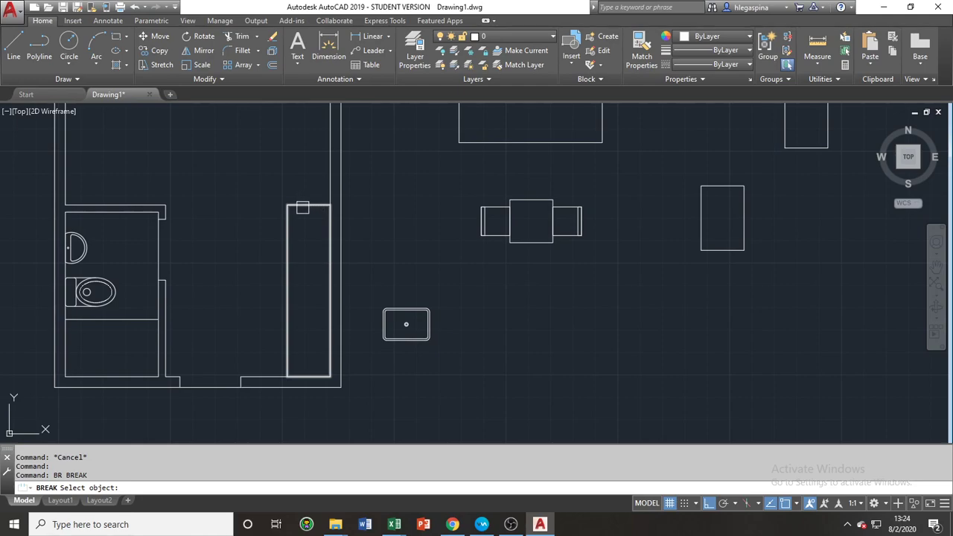
{"action": "left_click", "coordinate": [303, 208]}
{"action": "scroll", "coordinate": [328, 199], "scroll_direction": "up", "scroll_amount": 4}
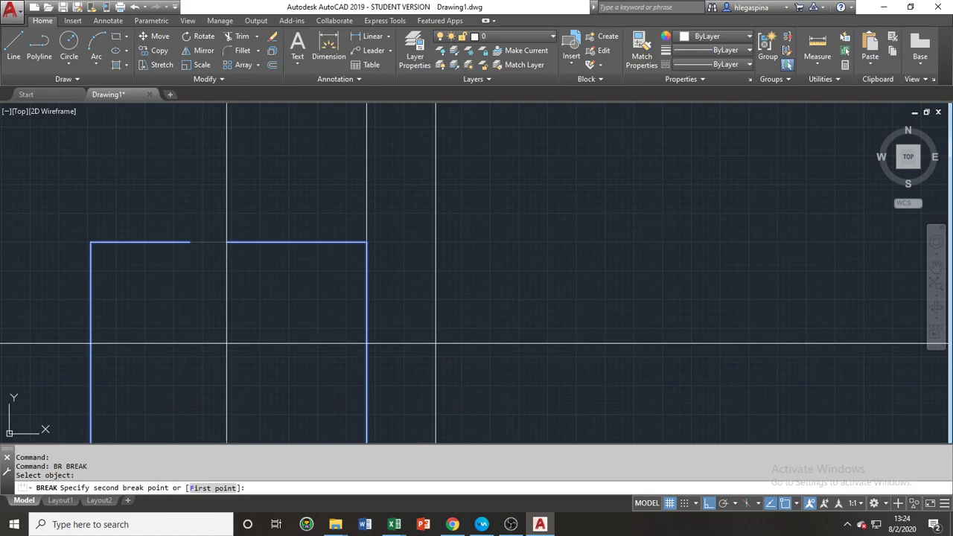
{"action": "key", "text": "Return"}
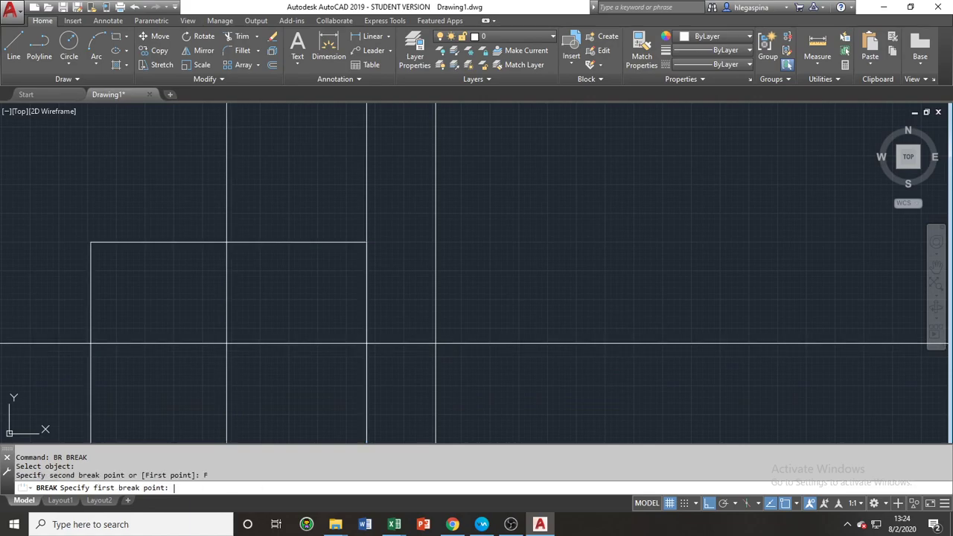
{"action": "left_click", "coordinate": [366, 244]}
{"action": "scroll", "coordinate": [357, 261], "scroll_direction": "down", "scroll_amount": 2}
{"action": "scroll", "coordinate": [380, 298], "scroll_direction": "down", "scroll_amount": 6}
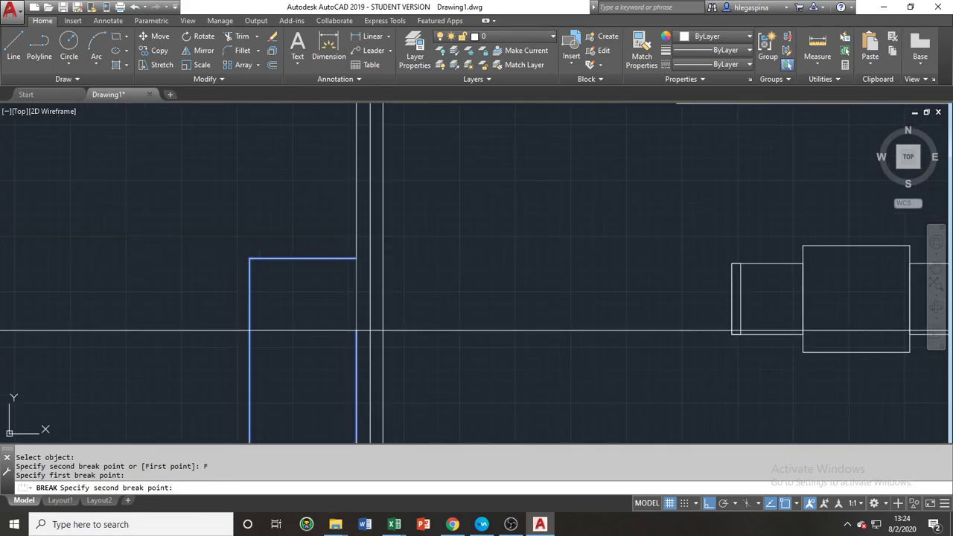
{"action": "scroll", "coordinate": [376, 320], "scroll_direction": "up", "scroll_amount": 4}
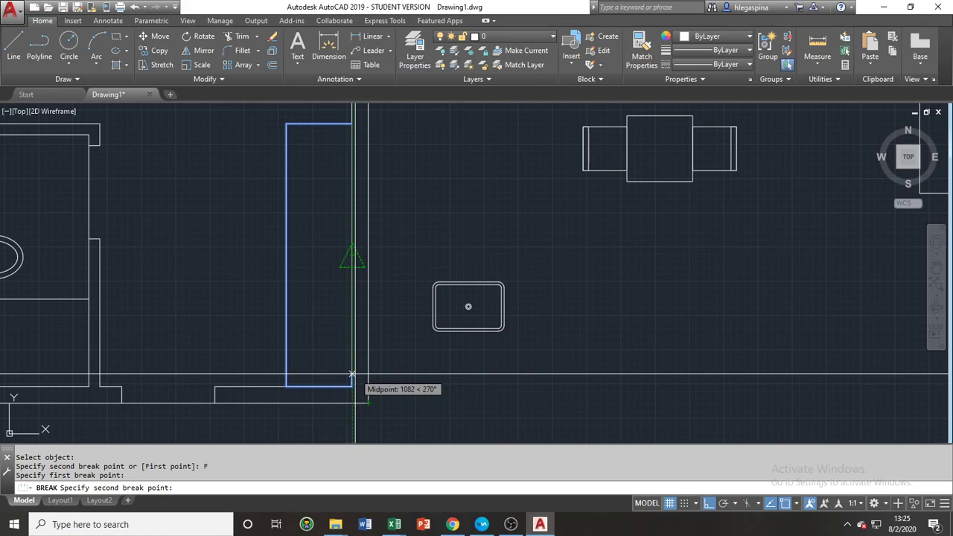
{"action": "key", "text": "Escape"}
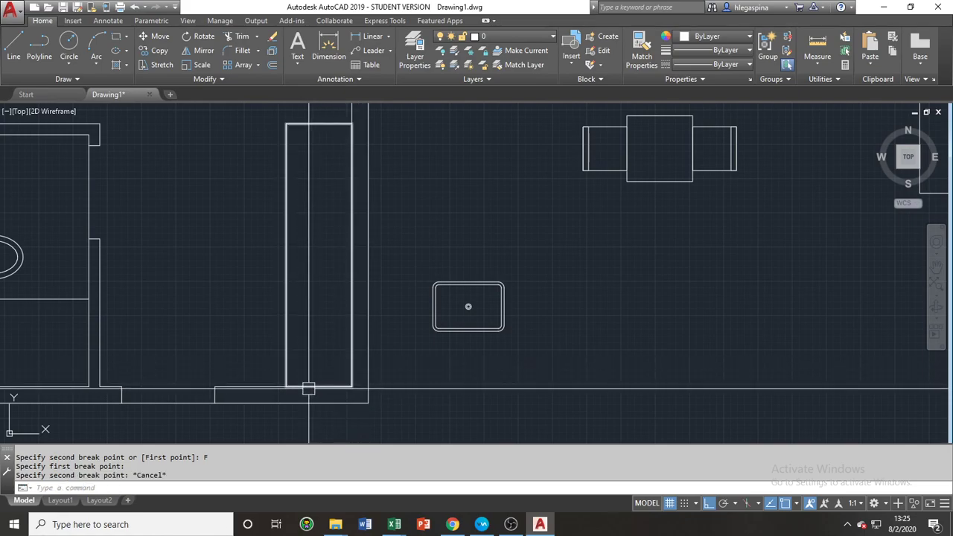
{"action": "key", "text": "Return"}
{"action": "left_click", "coordinate": [285, 344]}
{"action": "key", "text": "Return"}
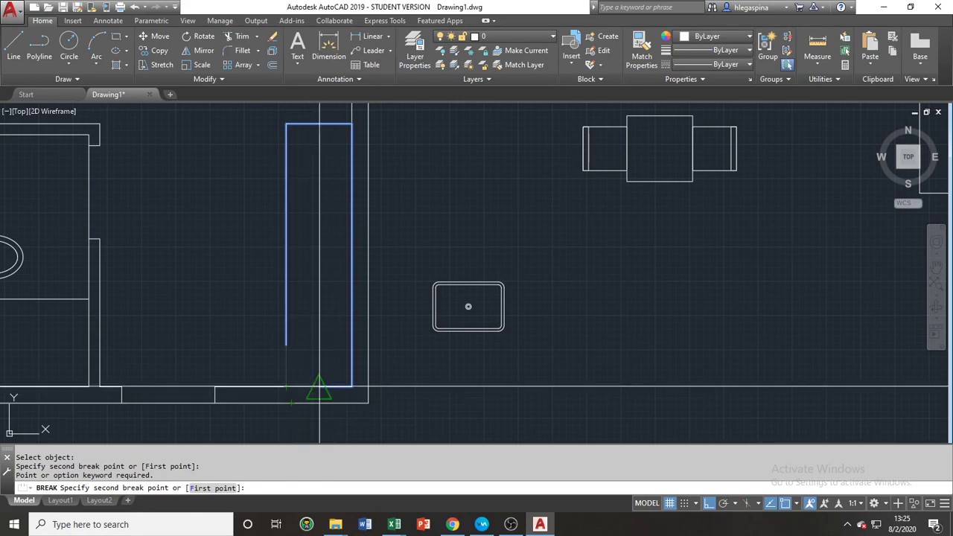
{"action": "type", "text": "F"}
{"action": "key", "text": "Return"}
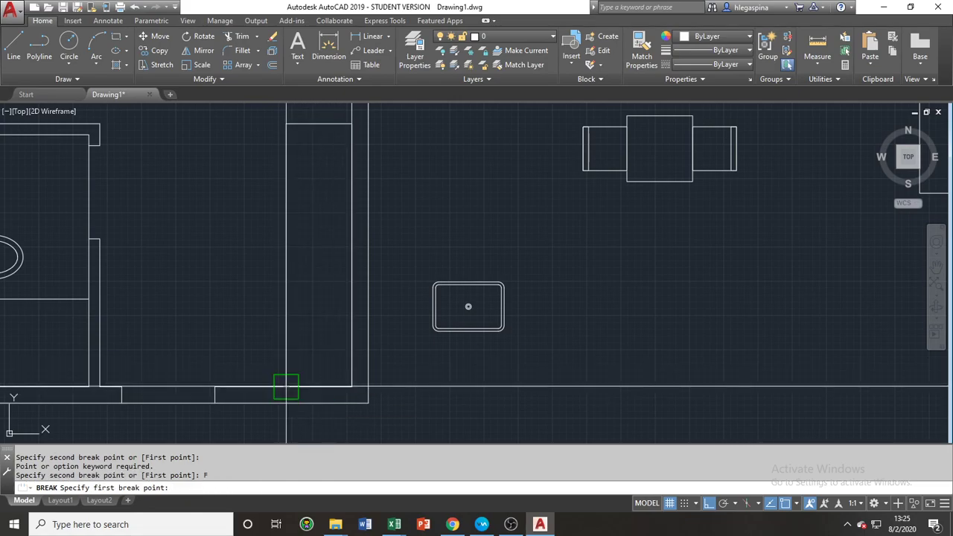
{"action": "left_click", "coordinate": [285, 386]}
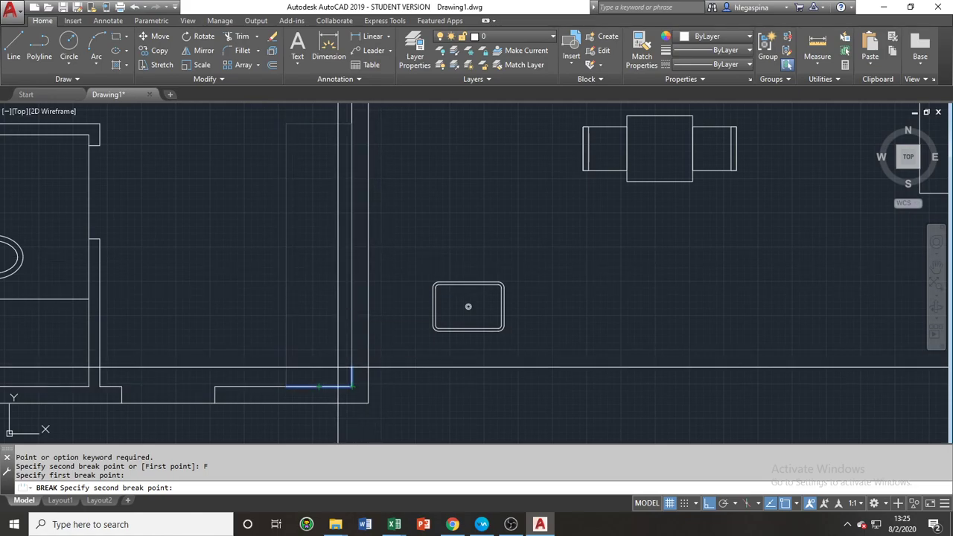
{"action": "key", "text": "Escape"}
Break away the bottom edge of the tall rectangle in the floor plan's lower-right corner, starting from its lower-left corner
{"action": "left_click", "coordinate": [285, 319]}
{"action": "key", "text": "Return"}
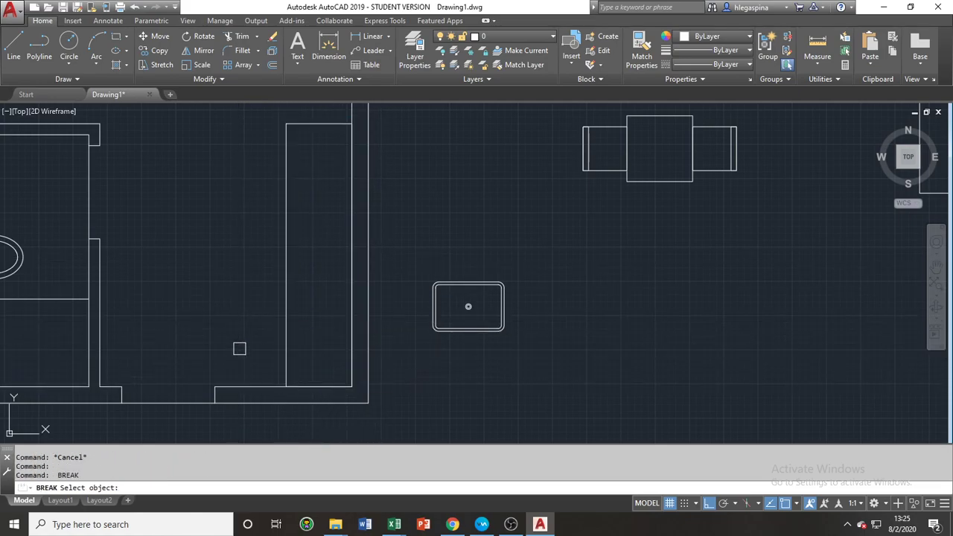
{"action": "left_click", "coordinate": [287, 350]}
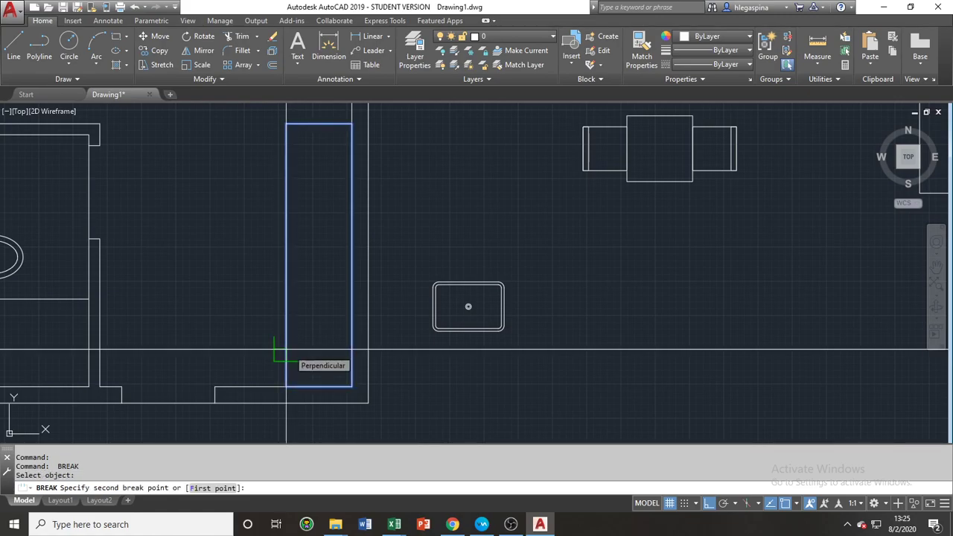
{"action": "type", "text": "F"}
{"action": "key", "text": "Return"}
{"action": "left_click", "coordinate": [286, 387]}
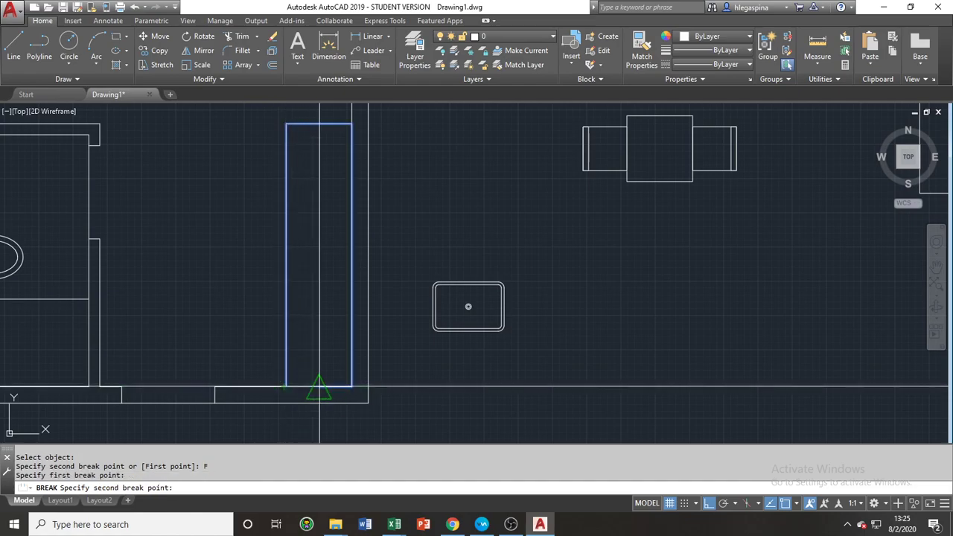
{"action": "left_click", "coordinate": [351, 365]}
Break away the tall rectangle's right edge along the wall, up to its upper-right corner
{"action": "key", "text": "Return"}
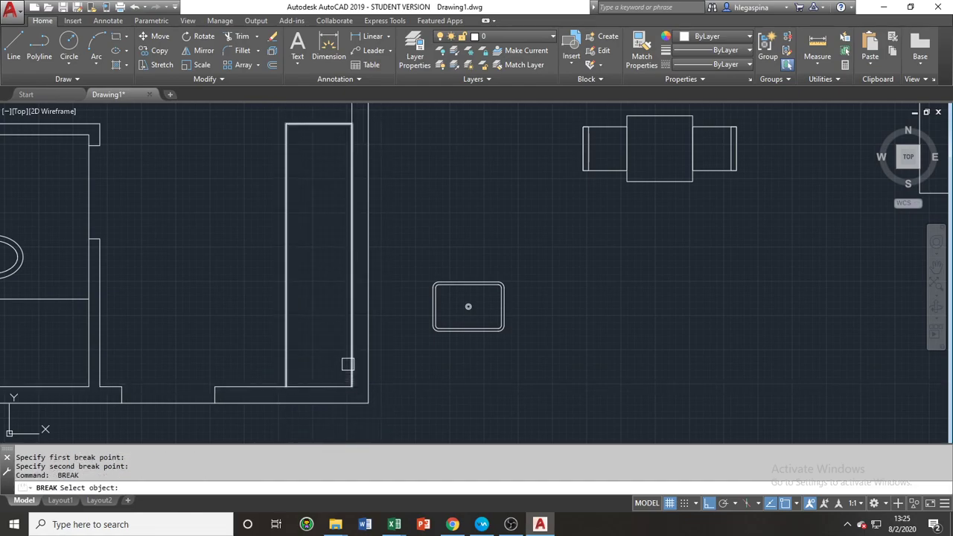
{"action": "left_click", "coordinate": [348, 386]}
{"action": "left_click", "coordinate": [347, 386]}
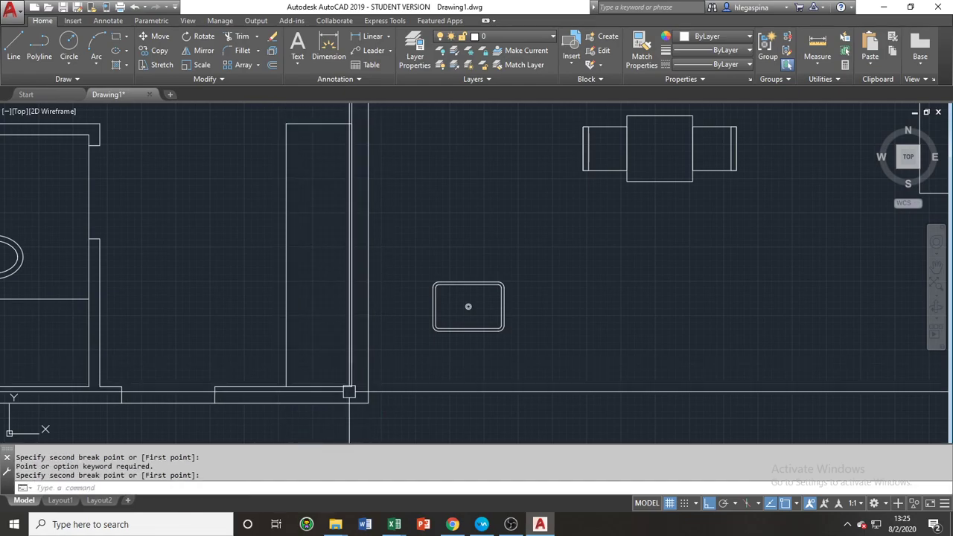
{"action": "left_click", "coordinate": [327, 123]}
{"action": "key", "text": "Return"}
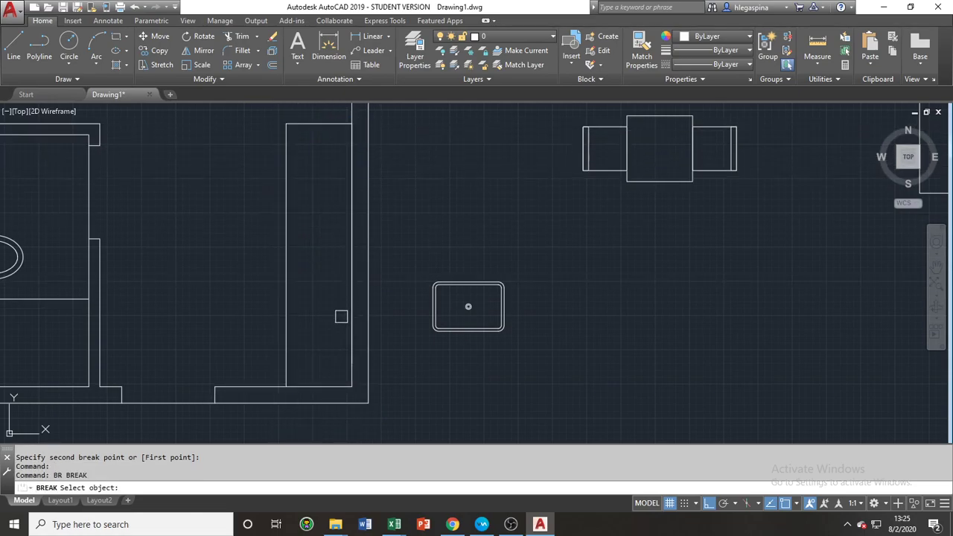
{"action": "left_click", "coordinate": [349, 327]}
{"action": "type", "text": "F"}
{"action": "key", "text": "Return"}
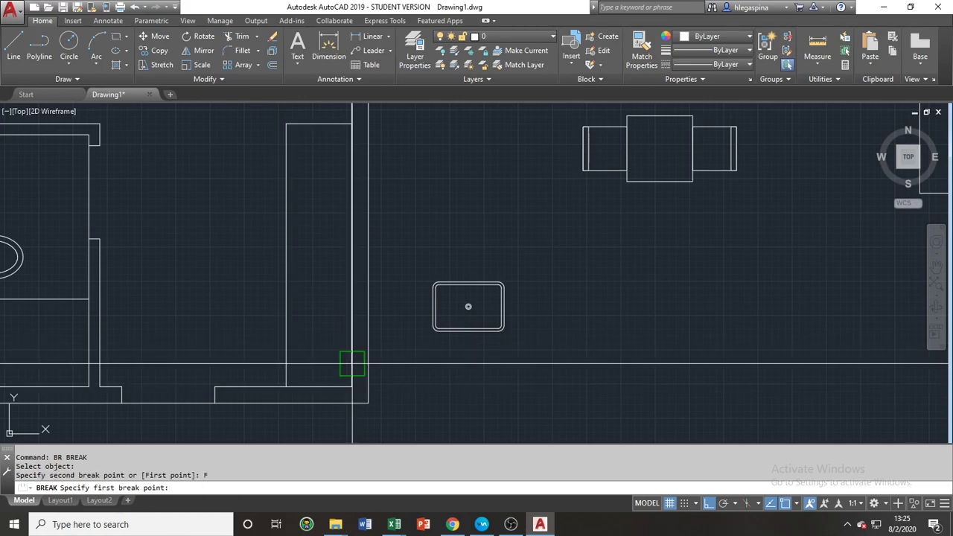
{"action": "left_click", "coordinate": [352, 348]}
{"action": "left_click", "coordinate": [352, 123]}
Undo the breaks made in the tall rectangle beside the right wall
{"action": "key", "text": "Return"}
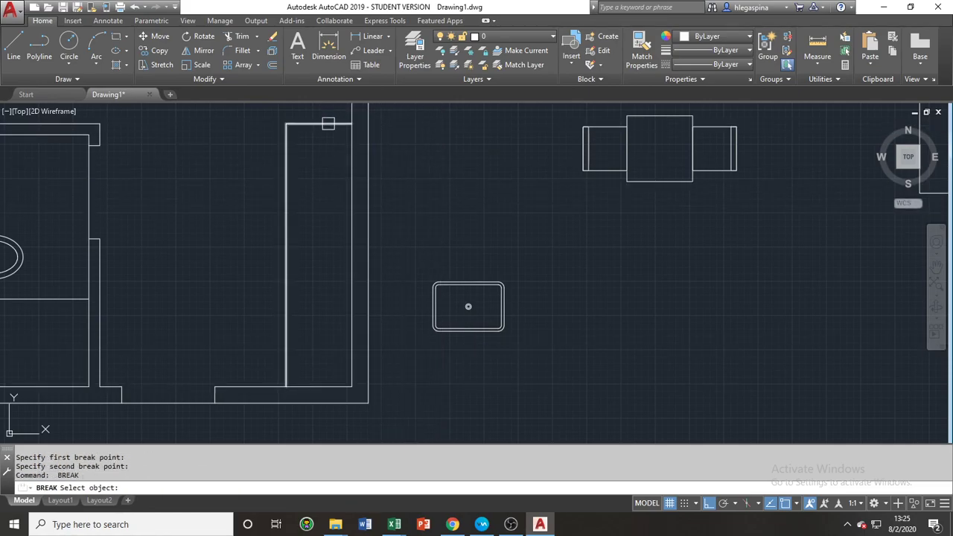
{"action": "key", "text": "Escape"}
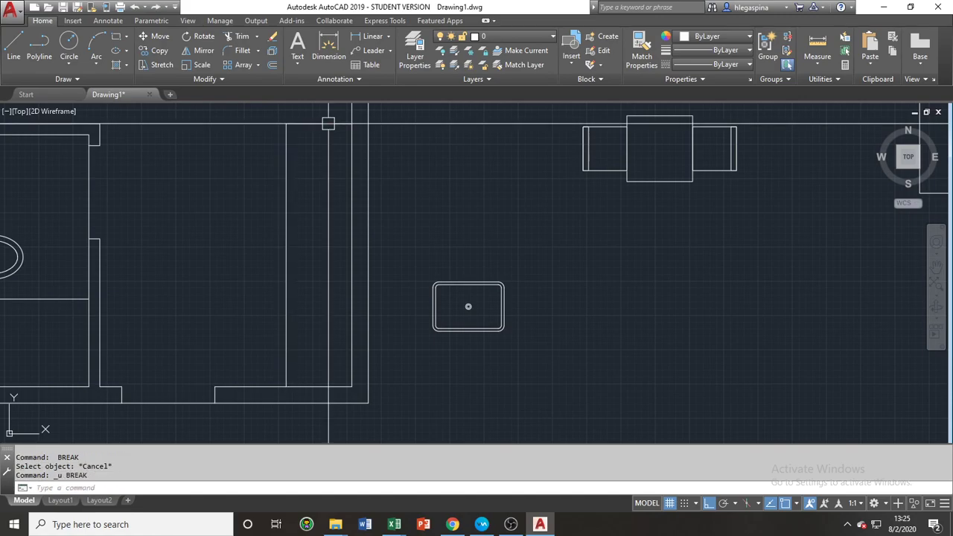
{"action": "key", "text": "ctrl+z"}
{"action": "left_click", "coordinate": [301, 313]}
{"action": "left_click", "coordinate": [288, 314]}
{"action": "type", "text": "BR"}
{"action": "key", "text": "Return"}
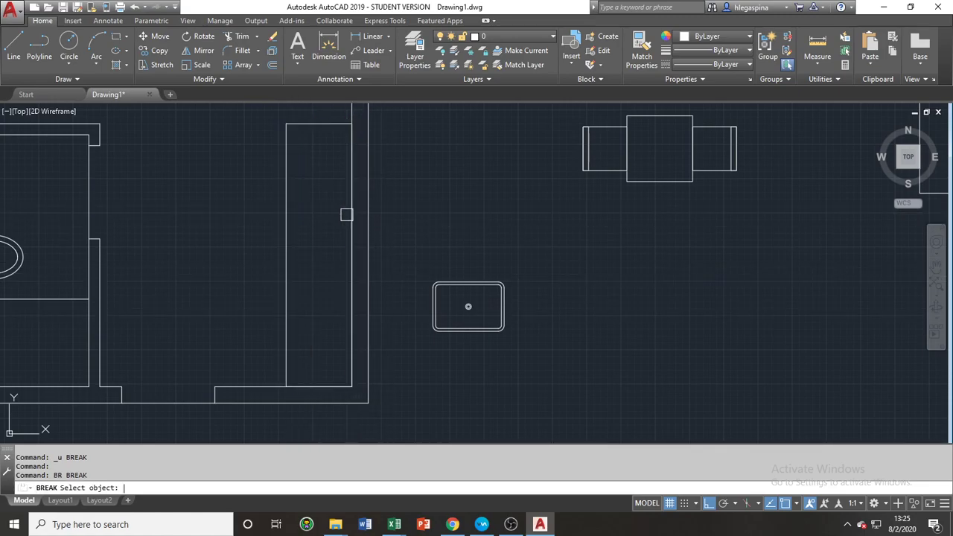
{"action": "left_click", "coordinate": [312, 129]}
{"action": "type", "text": "F"}
{"action": "key", "text": "Return"}
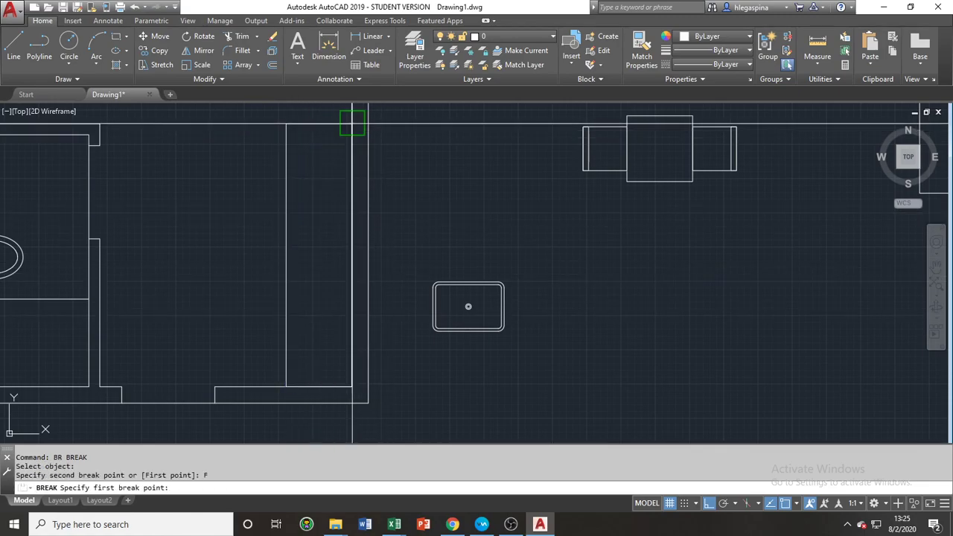
{"action": "left_click", "coordinate": [353, 123]}
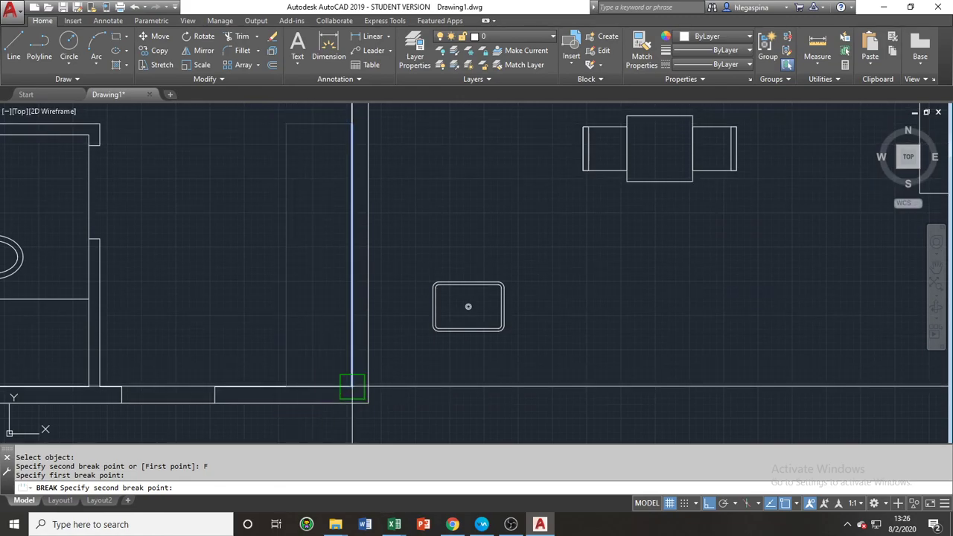
{"action": "middle_click_drag", "start_coordinate": [273, 184], "coordinate": [266, 232]}
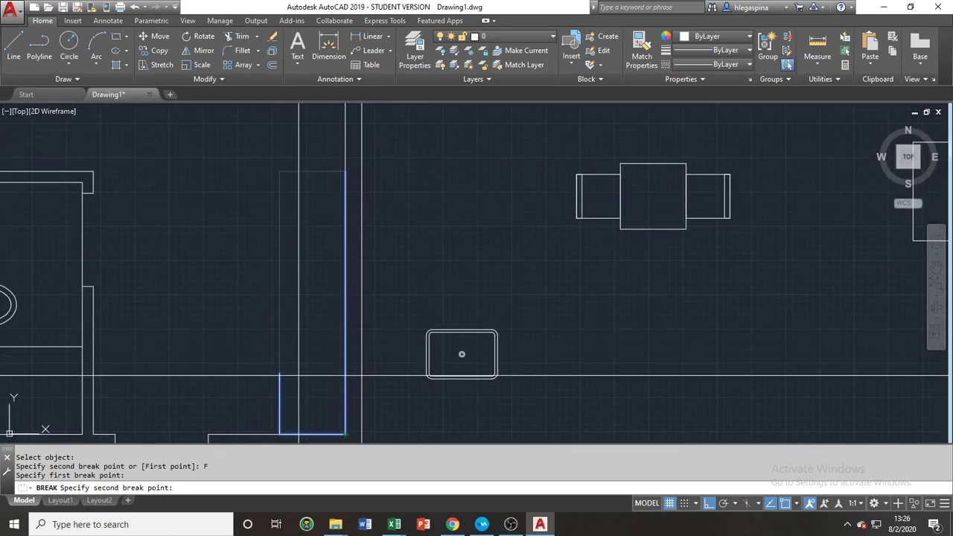
{"action": "middle_click_drag", "start_coordinate": [296, 379], "coordinate": [271, 243]}
{"action": "middle_click_drag", "start_coordinate": [319, 298], "coordinate": [342, 363]}
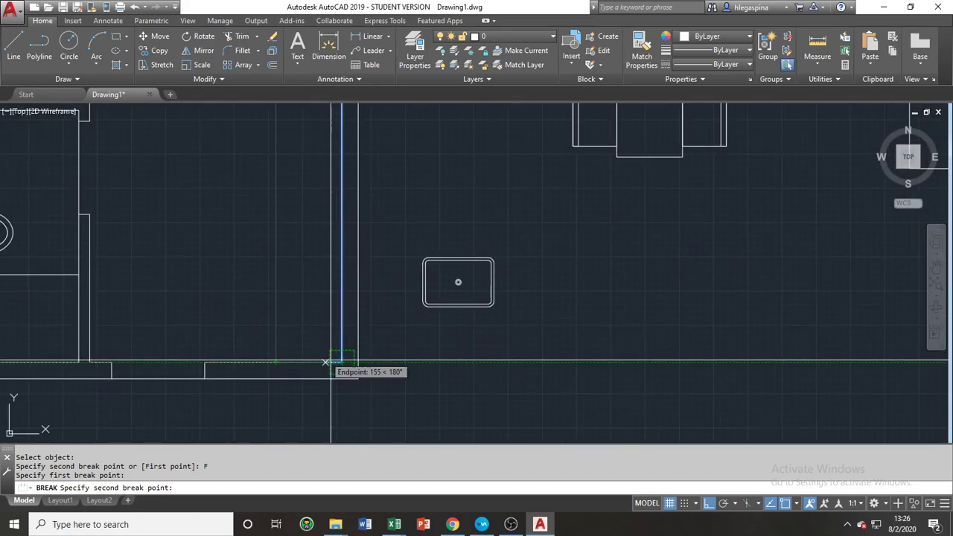
{"action": "middle_click_drag", "start_coordinate": [323, 326], "coordinate": [314, 407]}
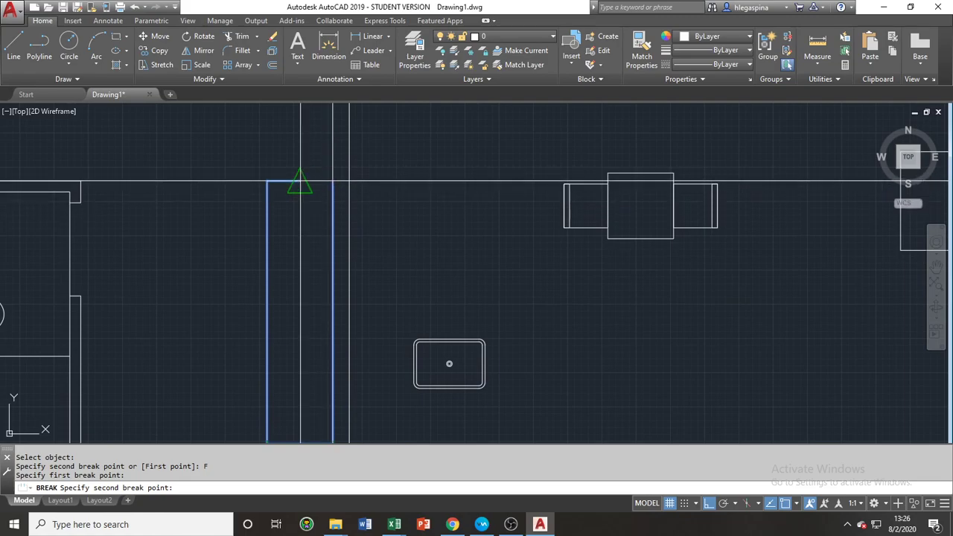
{"action": "scroll", "coordinate": [332, 204], "scroll_direction": "down", "scroll_amount": 3}
{"action": "scroll", "coordinate": [283, 224], "scroll_direction": "up", "scroll_amount": 3}
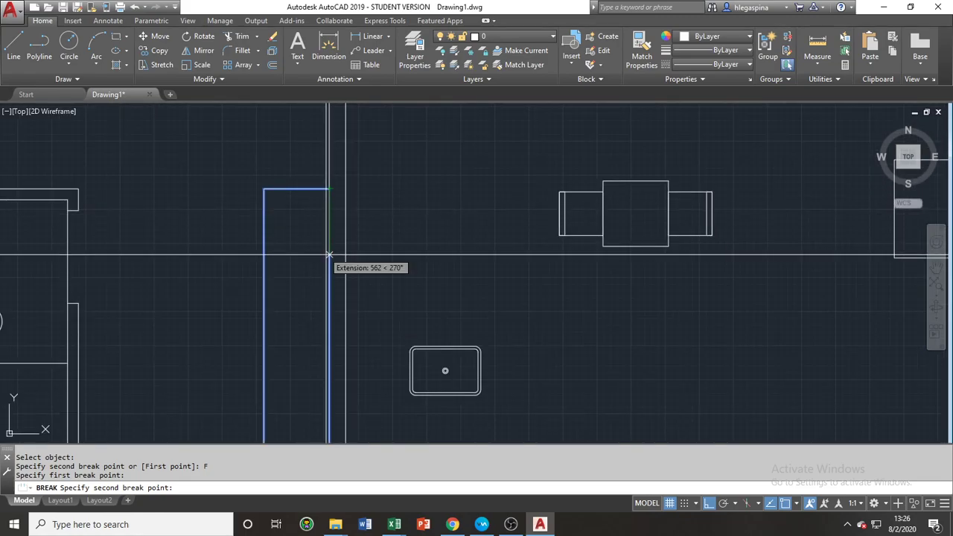
{"action": "middle_click_drag", "start_coordinate": [330, 402], "coordinate": [332, 260]}
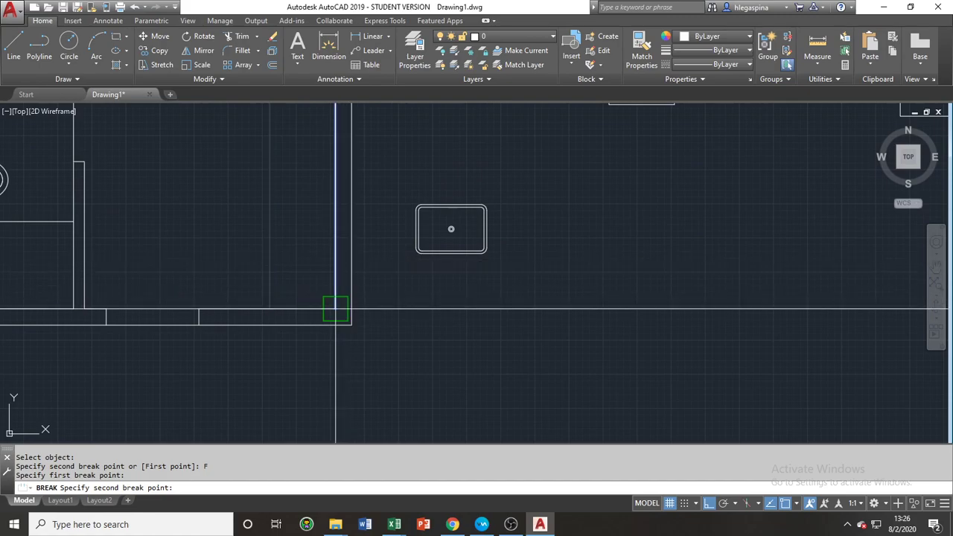
{"action": "middle_click_drag", "start_coordinate": [332, 288], "coordinate": [354, 353]}
{"action": "scroll", "coordinate": [354, 353], "scroll_direction": "down", "scroll_amount": 2}
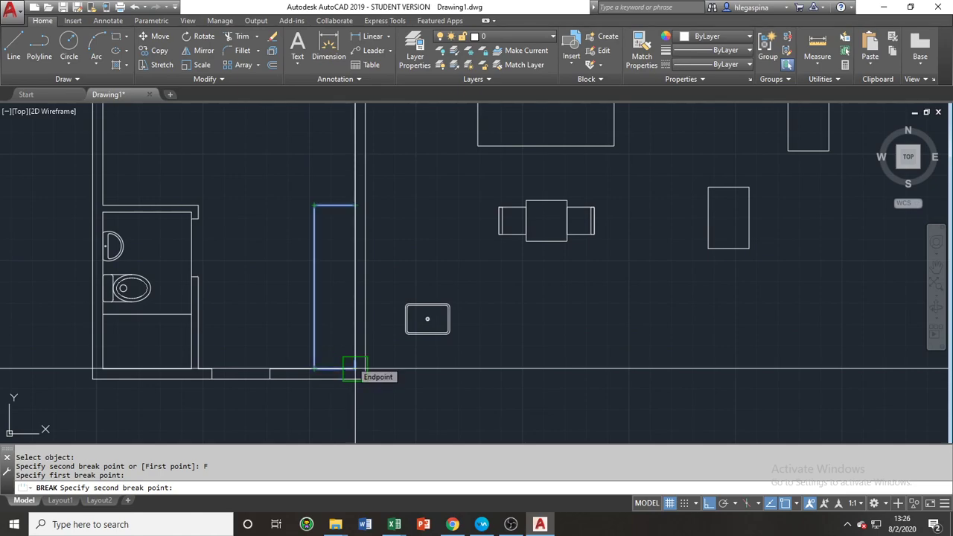
{"action": "key", "text": "Escape"}
Break the tall rectangle from its lower-left corner to its upper-right corner, removing the bottom and right edges that overlap the walls
{"action": "type", "text": "br"}
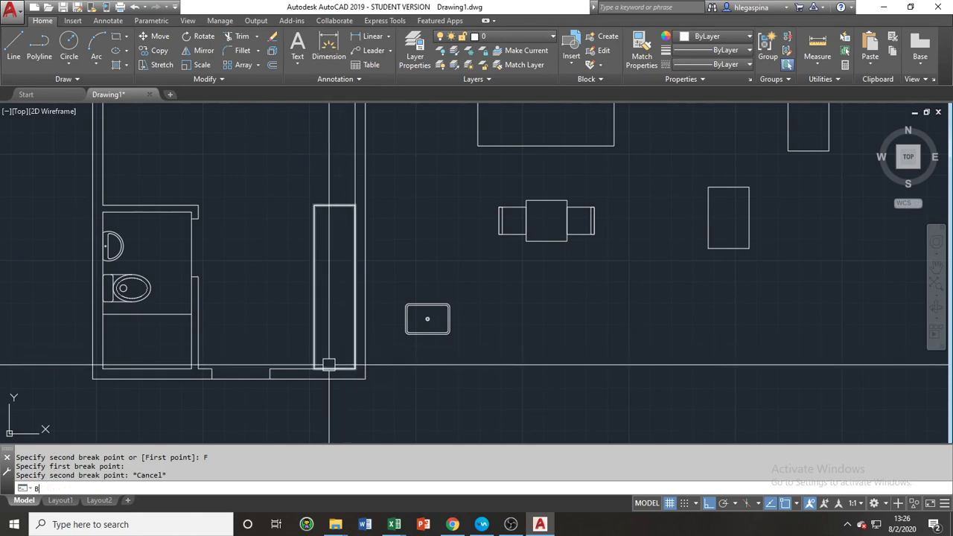
{"action": "key", "text": "Return"}
{"action": "left_click", "coordinate": [310, 333]}
{"action": "type", "text": "f"}
{"action": "key", "text": "Return"}
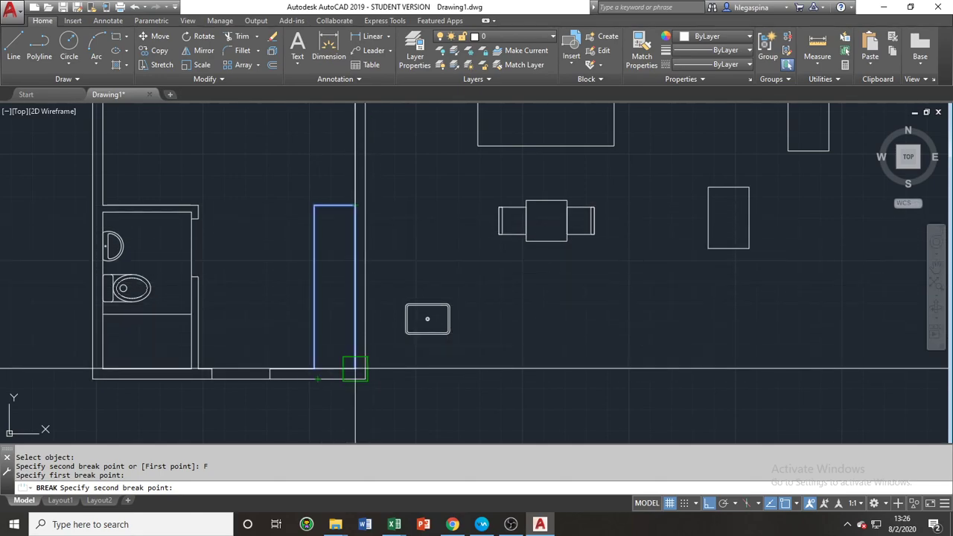
{"action": "left_click", "coordinate": [355, 368]}
{"action": "key", "text": "Return"}
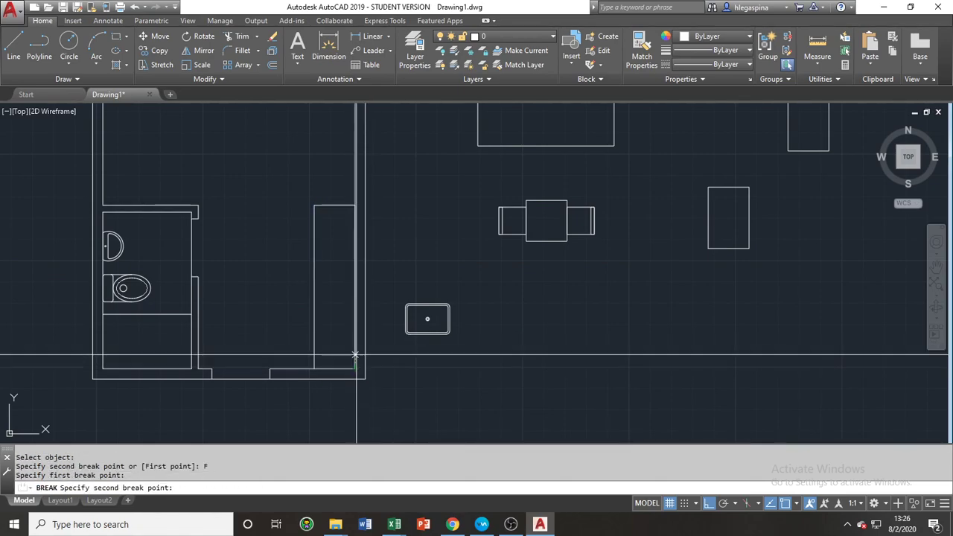
{"action": "left_click", "coordinate": [355, 206]}
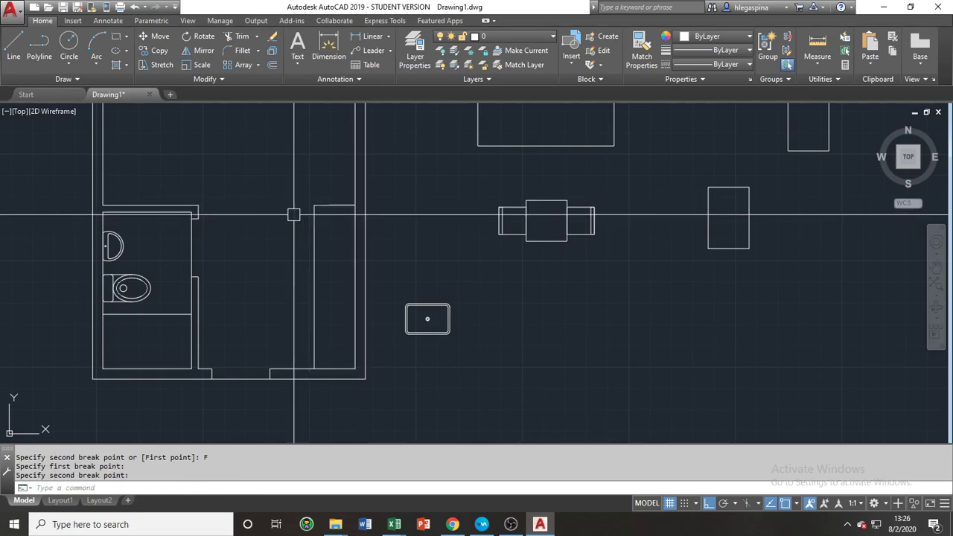
Select the broken rectangle beside the right wall and examine which of its edges remain
{"action": "left_click", "coordinate": [314, 224]}
{"action": "middle_click_drag", "start_coordinate": [328, 260], "coordinate": [315, 252]}
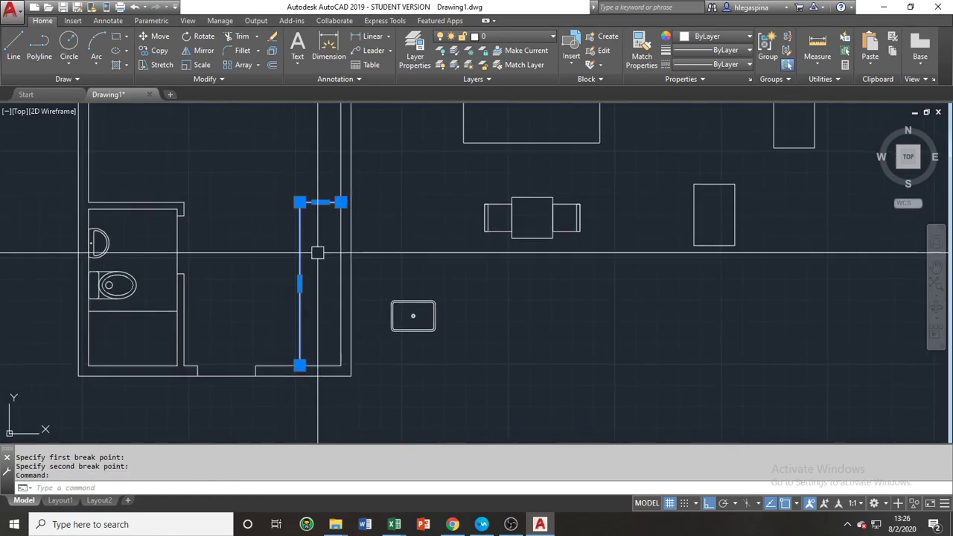
{"action": "scroll", "coordinate": [315, 215], "scroll_direction": "up", "scroll_amount": 5}
{"action": "scroll", "coordinate": [314, 218], "scroll_direction": "down", "scroll_amount": 3}
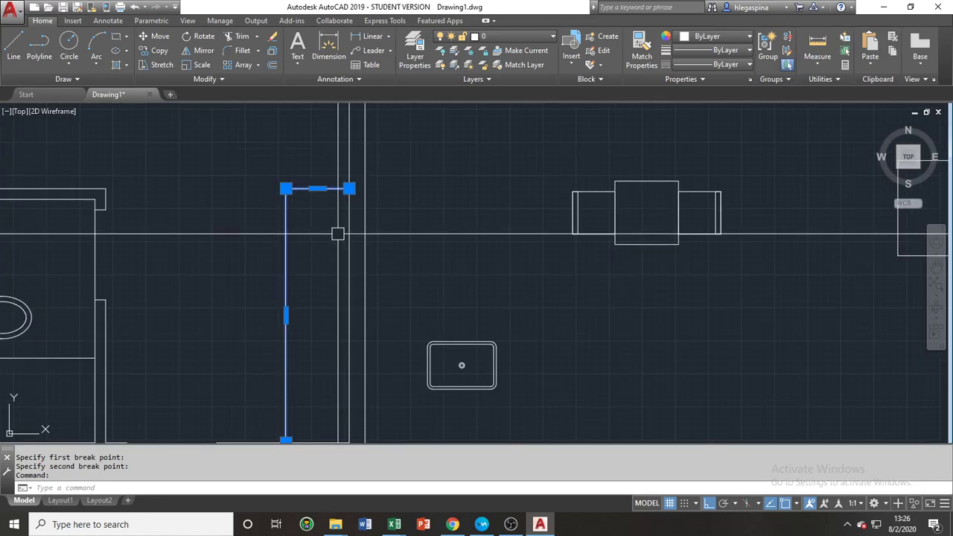
{"action": "middle_click_drag", "start_coordinate": [338, 245], "coordinate": [327, 258]}
{"action": "scroll", "coordinate": [281, 217], "scroll_direction": "down", "scroll_amount": 4}
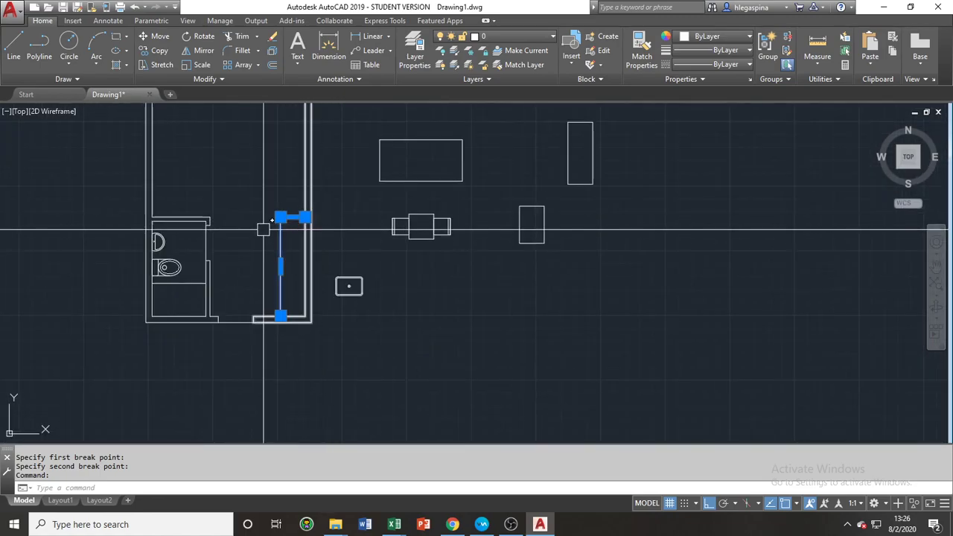
{"action": "middle_click_drag", "start_coordinate": [262, 229], "coordinate": [323, 306]}
{"action": "key", "text": "Escape"}
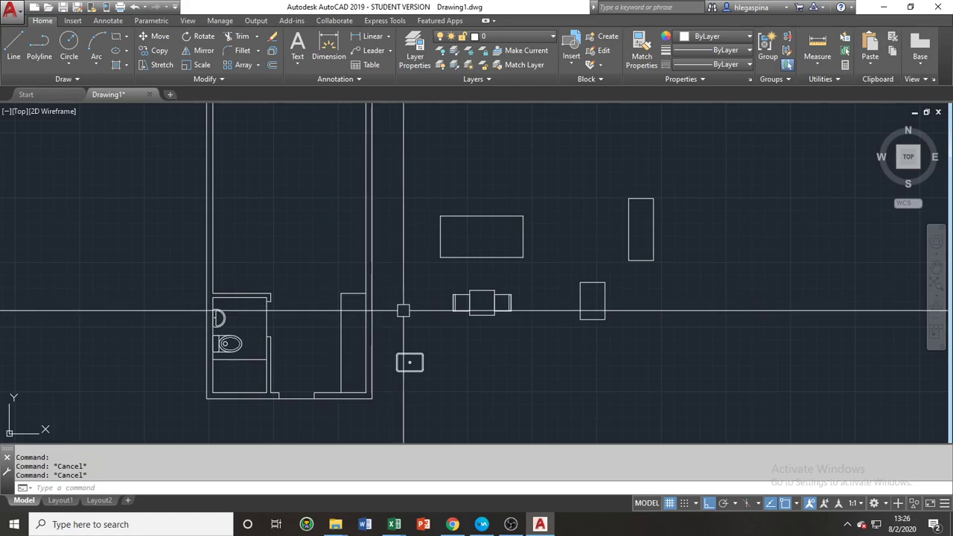
Draw a vertical line along the right wall's inner face, closing the open side of the tall outline down to its lower-right corner
{"action": "middle_click_drag", "start_coordinate": [404, 313], "coordinate": [366, 308]}
{"action": "type", "text": "l"}
{"action": "key", "text": "Return"}
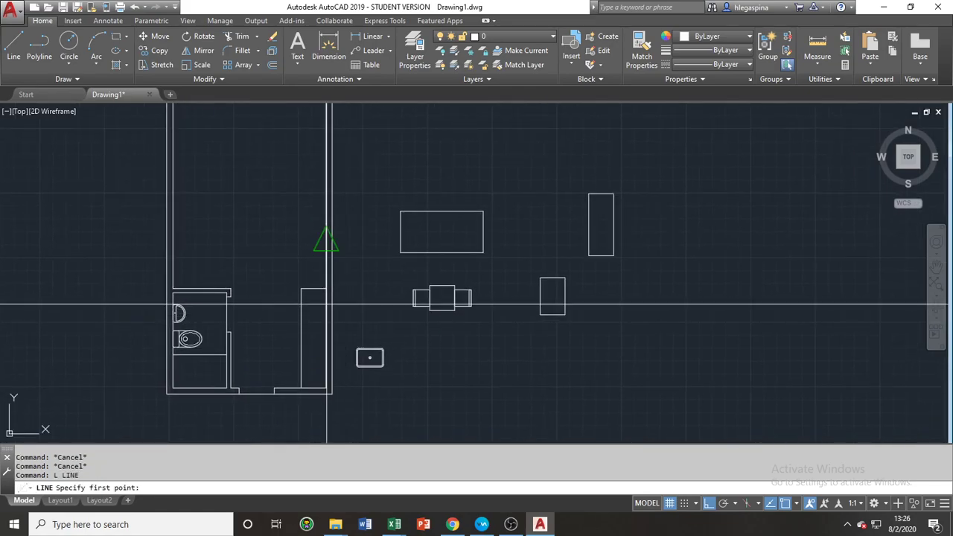
{"action": "left_click", "coordinate": [325, 388]}
{"action": "key", "text": "Escape"}
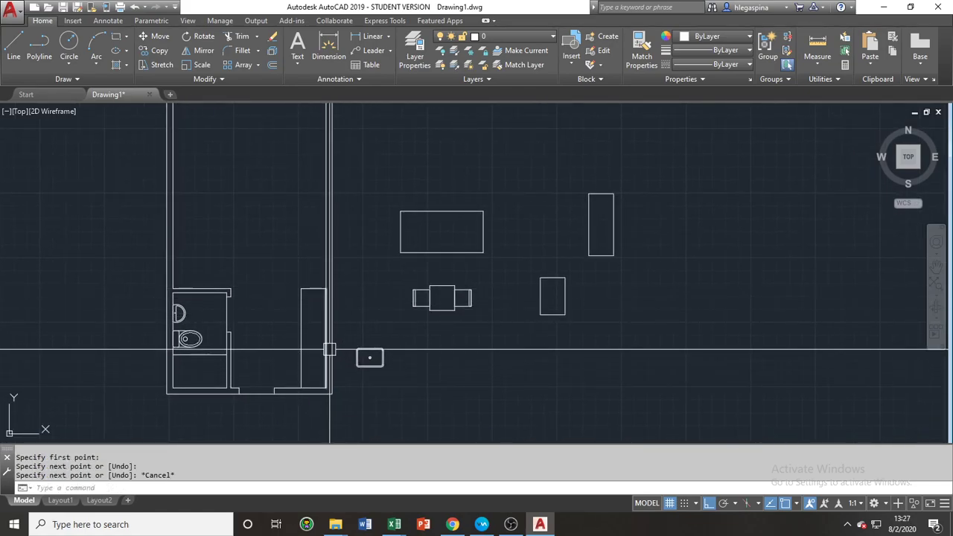
Offset the vertical line on the right wall's inner face by 400 into the room, forming a line inside the counter
{"action": "left_click", "coordinate": [328, 347]}
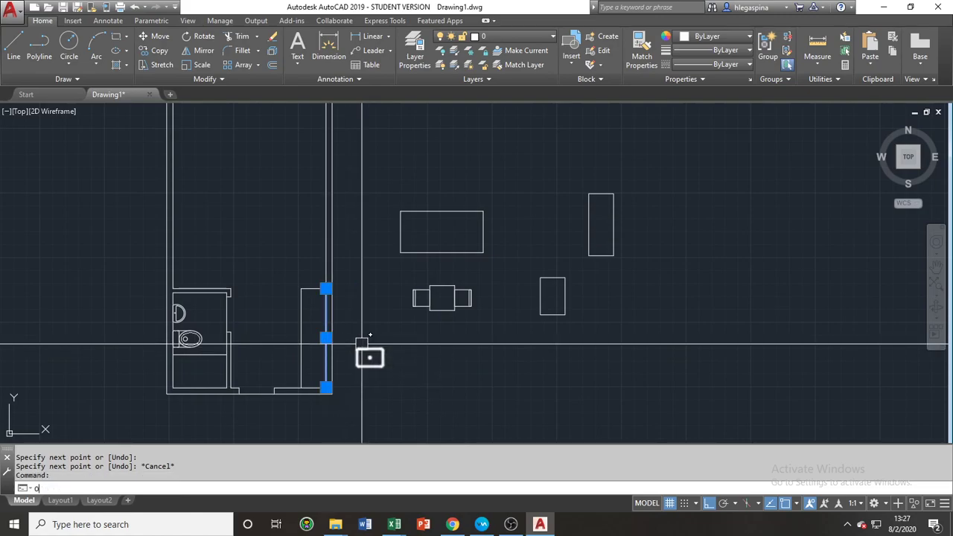
{"action": "key", "text": "Return"}
{"action": "type", "text": "4"}
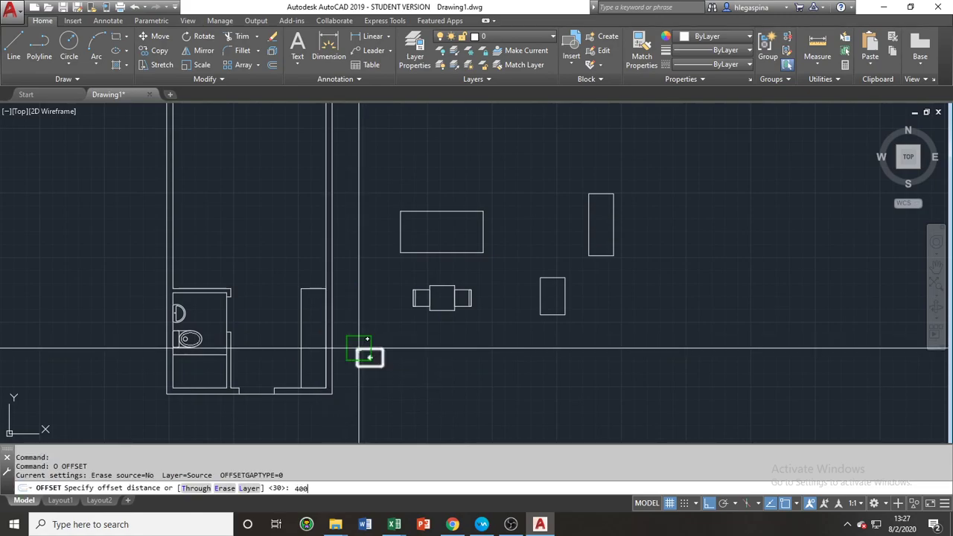
{"action": "type", "text": "00"}
{"action": "key", "text": "Return"}
{"action": "left_click", "coordinate": [264, 318]}
{"action": "key", "text": "Return"}
Erase the original vertical line lying on the right wall's inner face
{"action": "left_click", "coordinate": [321, 322]}
{"action": "type", "text": "e"}
{"action": "key", "text": "Return"}
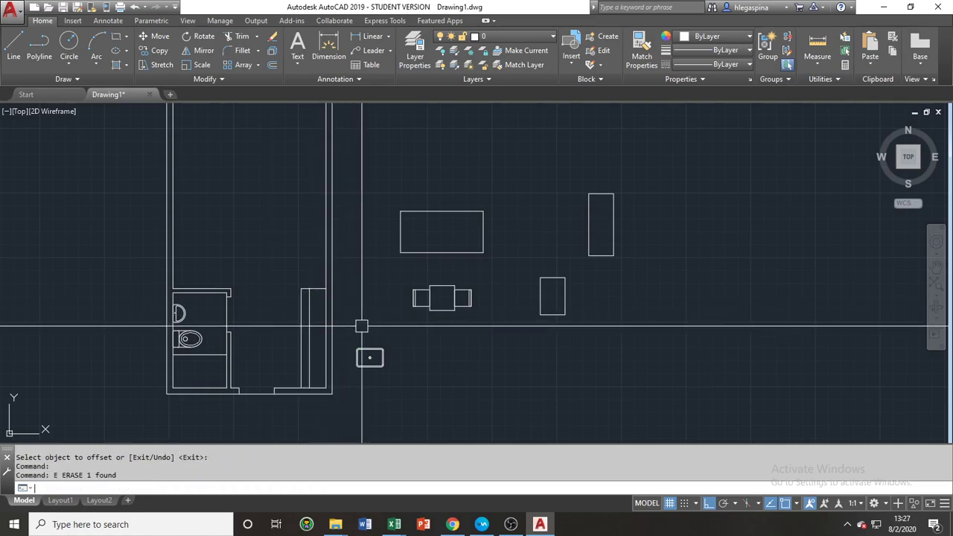
Rotate the rounded sink outside the plan 90 degrees clockwise about the midpoint of its upper edge so it stands upright
{"action": "left_click", "coordinate": [368, 357]}
{"action": "scroll", "coordinate": [368, 359], "scroll_direction": "up", "scroll_amount": 6}
{"action": "middle_click_drag", "start_coordinate": [367, 365], "coordinate": [356, 359]}
{"action": "type", "text": "RO"}
{"action": "key", "text": "Return"}
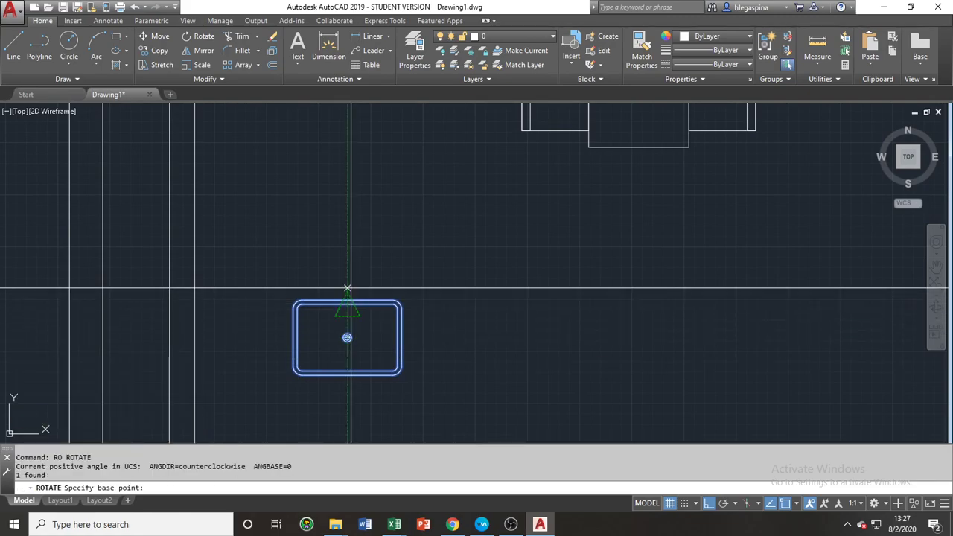
{"action": "left_click", "coordinate": [348, 300]}
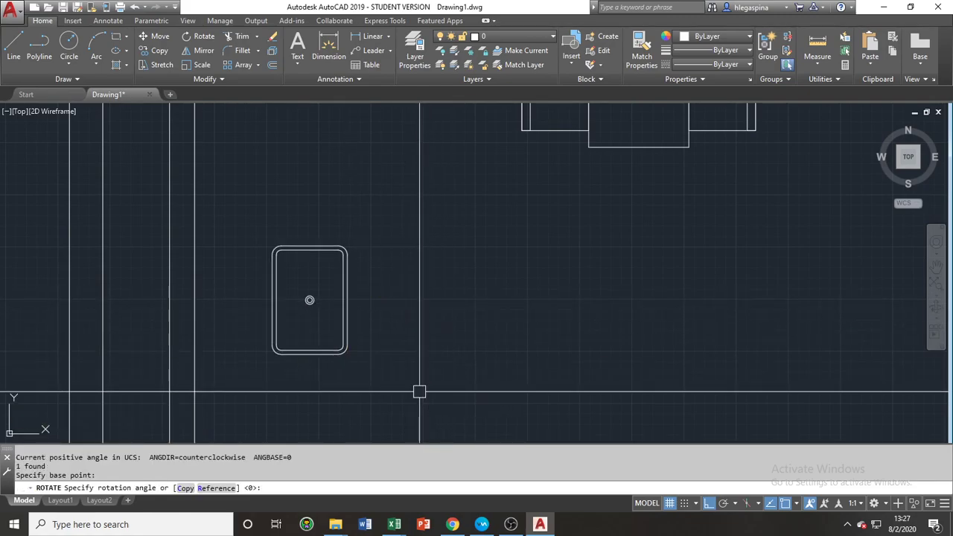
{"action": "key", "text": "Return"}
Move the sink by its right edge's midpoint onto the right wall's inner face, over the counter
{"action": "type", "text": "M"}
{"action": "key", "text": "Return"}
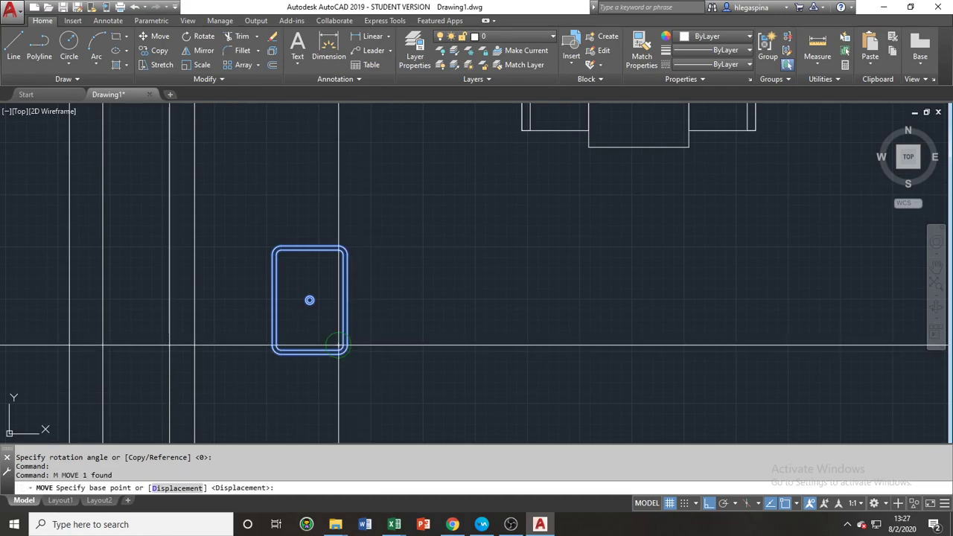
{"action": "left_click", "coordinate": [345, 300]}
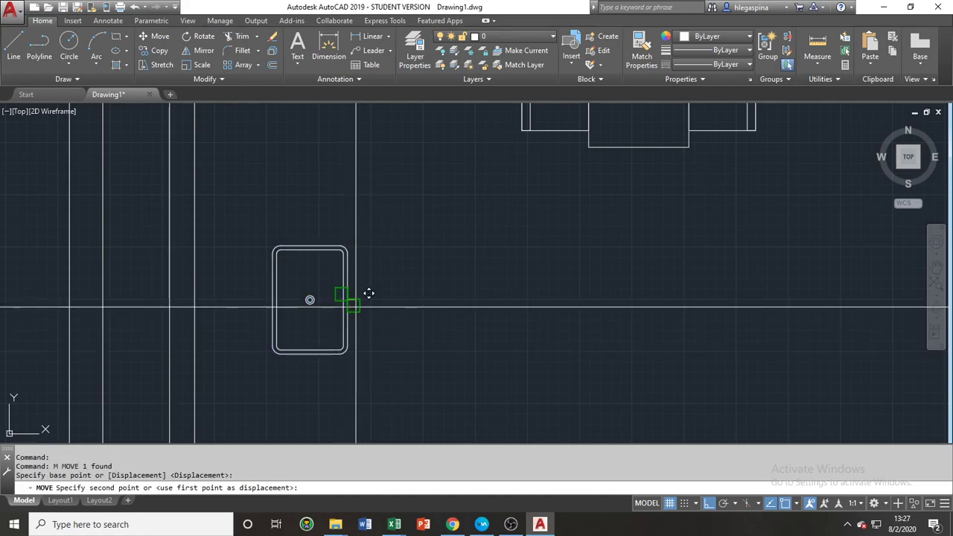
{"action": "mouse_move", "coordinate": [227, 294]}
{"action": "middle_mouse_down"}
{"action": "mouse_move", "coordinate": [559, 289]}
{"action": "mouse_move", "coordinate": [466, 288]}
{"action": "middle_mouse_up"}
{"action": "scroll", "coordinate": [466, 287], "scroll_direction": "down", "scroll_amount": 6}
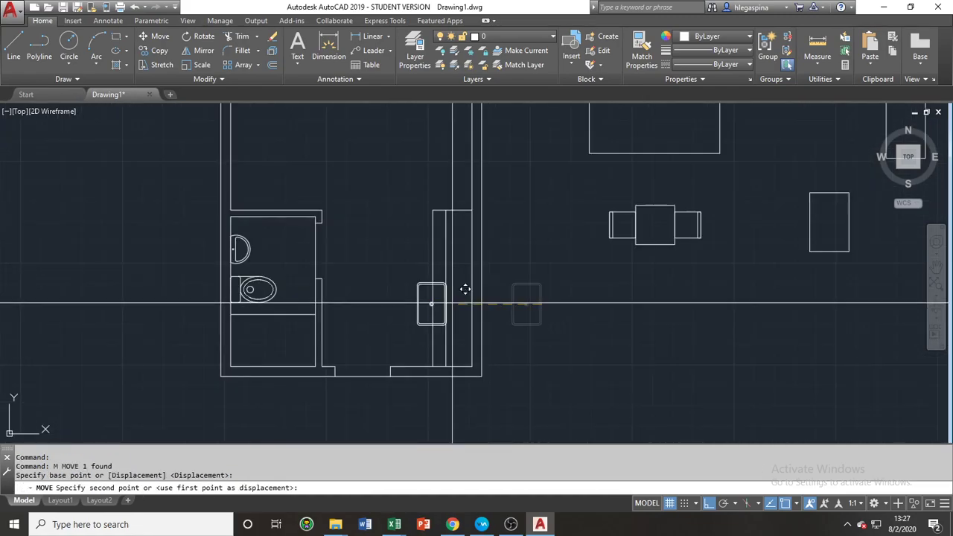
{"action": "scroll", "coordinate": [481, 294], "scroll_direction": "up", "scroll_amount": 10}
{"action": "left_click", "coordinate": [444, 298]}
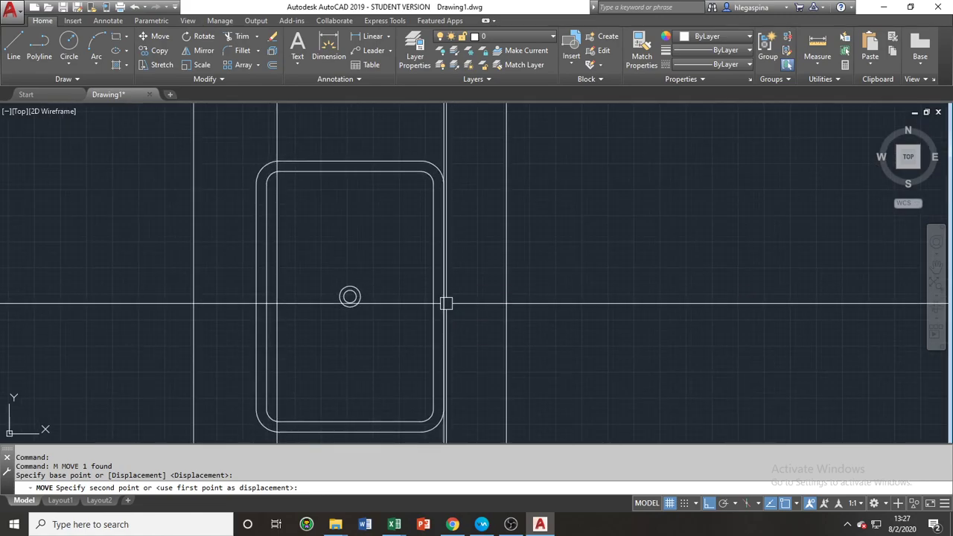
Move the sink 100 to the left, away from the right wall
{"action": "key", "text": "Return"}
{"action": "left_click", "coordinate": [618, 299]}
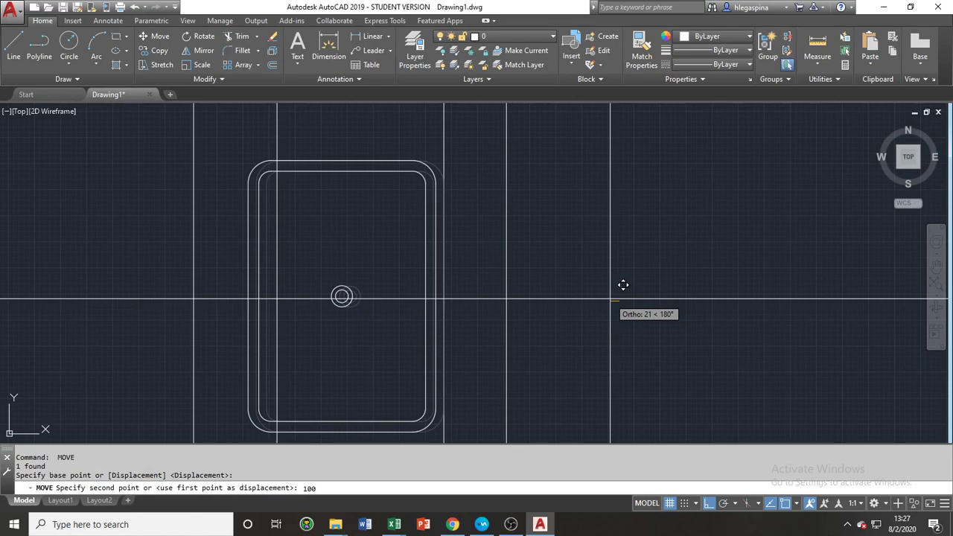
{"action": "key", "text": "Return"}
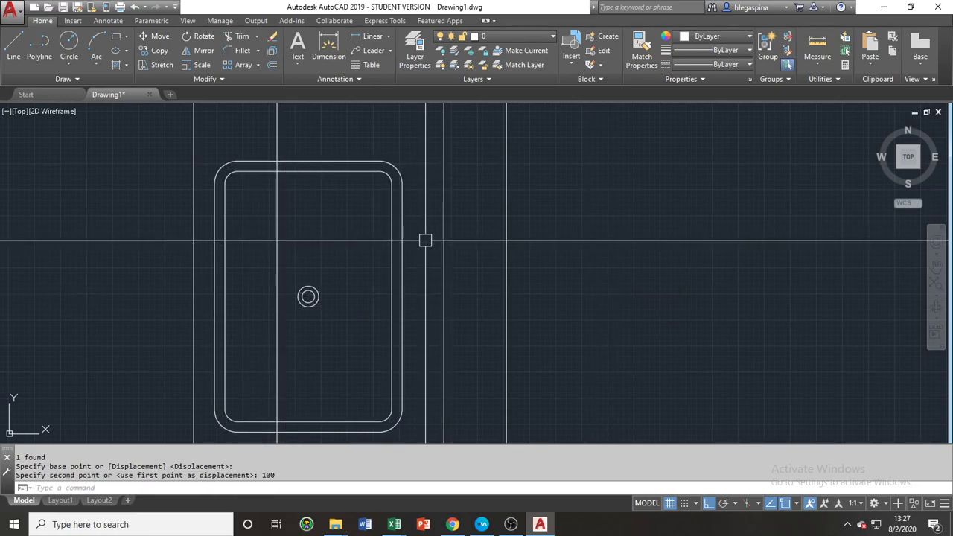
Try to move the sink 50 back toward the right wall
{"action": "left_click", "coordinate": [403, 236]}
{"action": "key", "text": "Return"}
{"action": "left_click", "coordinate": [590, 247]}
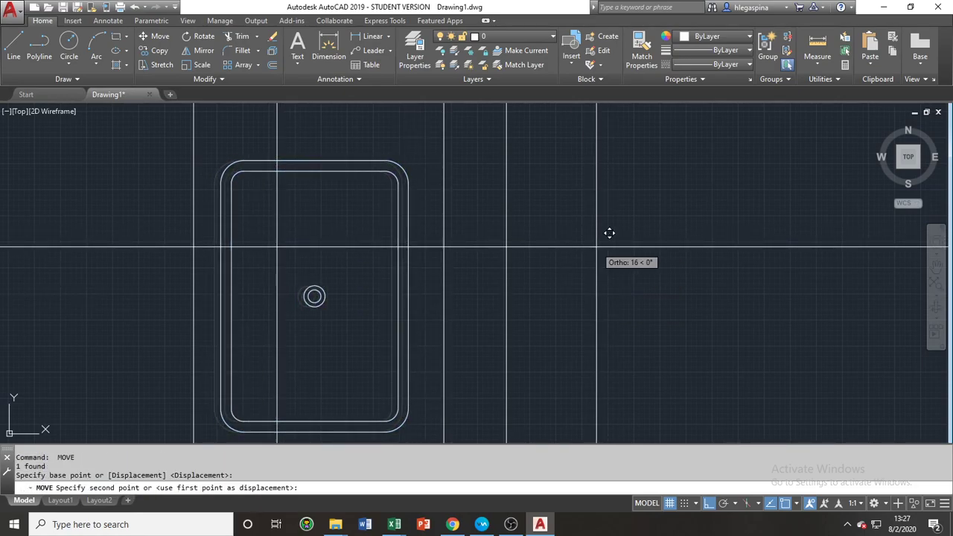
{"action": "type", "text": "50"}
{"action": "key", "text": "Return"}
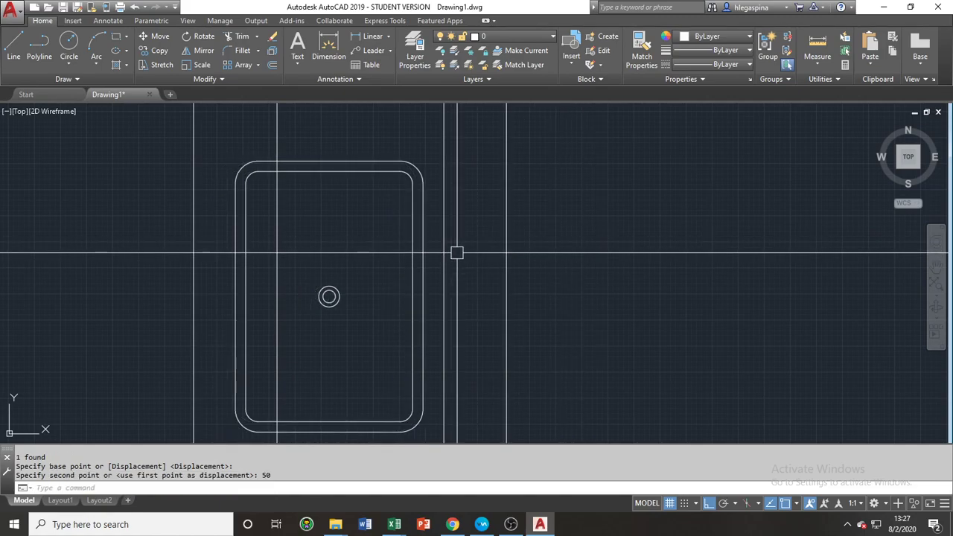
{"action": "key", "text": "ctrl+z"}
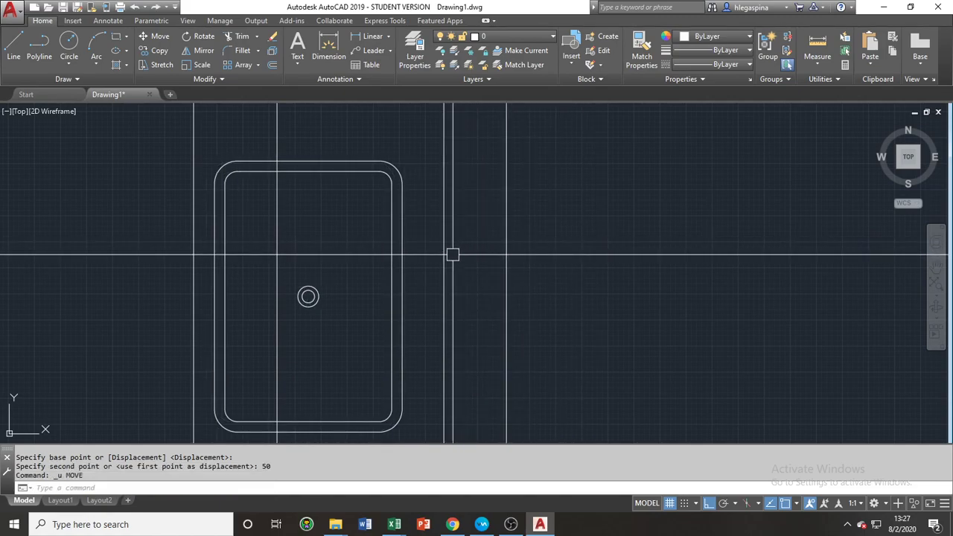
Undo the sink's 100 move and its placement against the wall, and redo both moves
{"action": "left_click", "coordinate": [403, 258]}
{"action": "key", "text": "Return"}
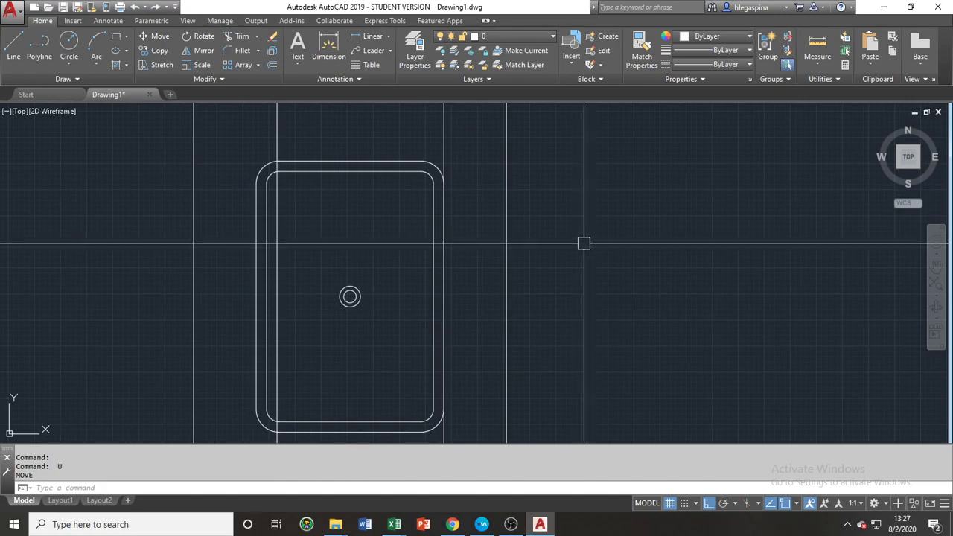
{"action": "key", "text": "ctrl+z"}
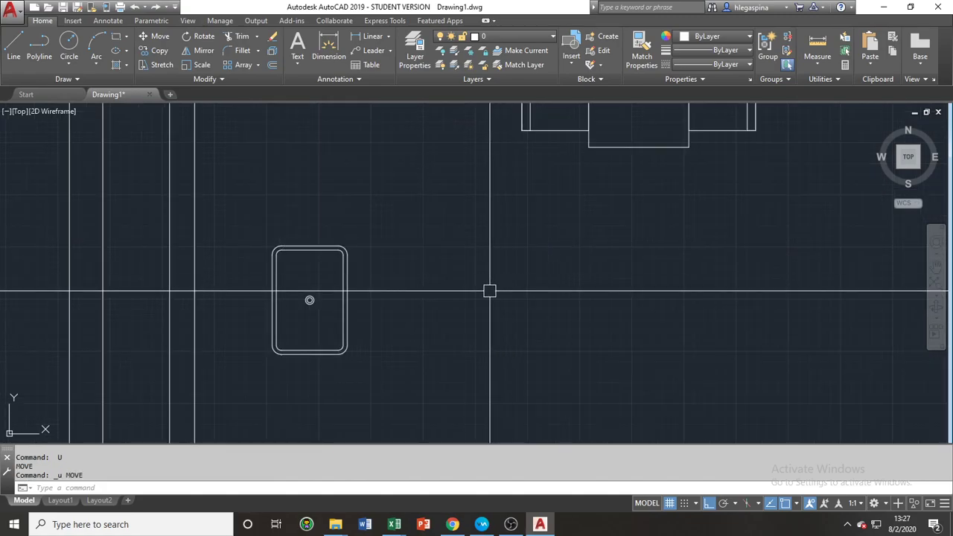
{"action": "key", "text": "ctrl+y"}
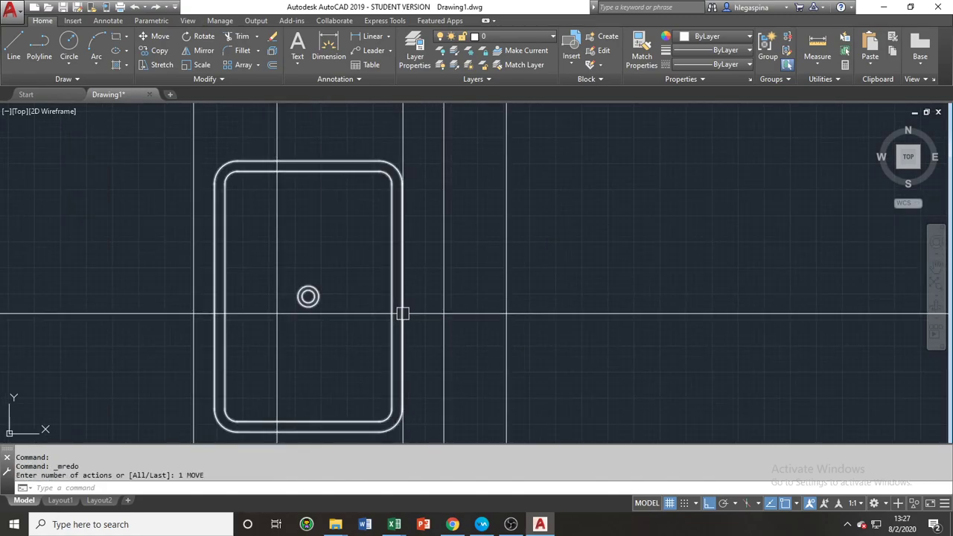
Move the sink 30 to the right, back toward the right wall
{"action": "left_click", "coordinate": [402, 313]}
{"action": "type", "text": "m"}
{"action": "key", "text": "Return"}
{"action": "left_click", "coordinate": [564, 303]}
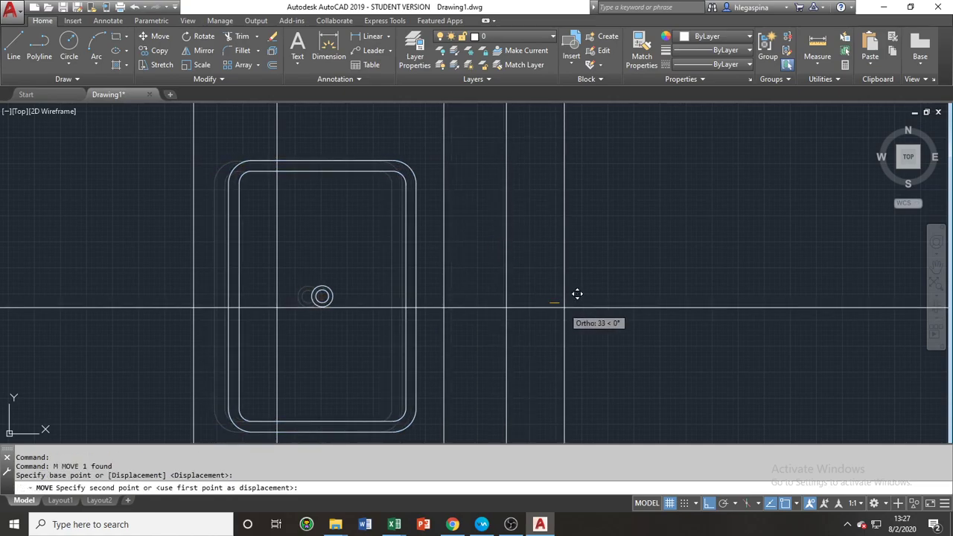
{"action": "type", "text": "30"}
{"action": "key", "text": "Return"}
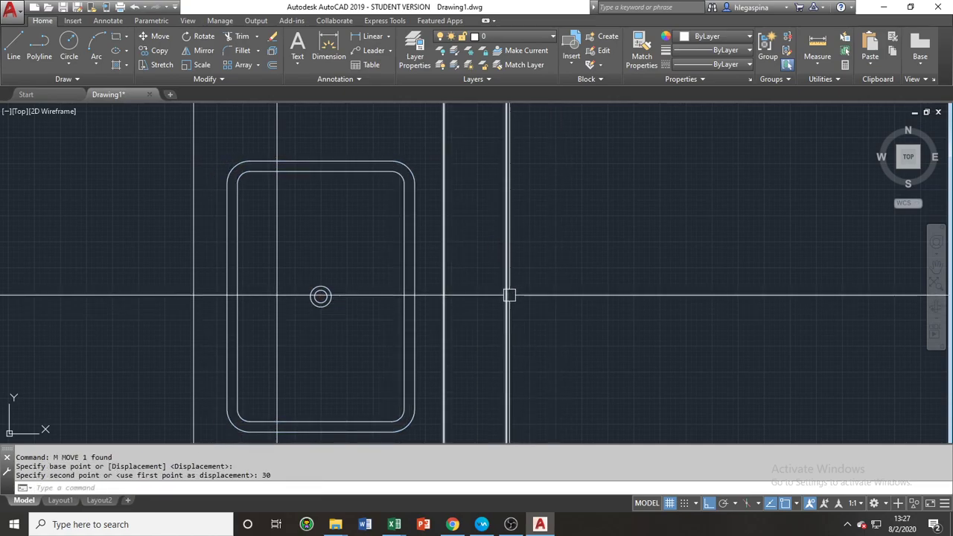
Move the sink straight down along the counter until its lower edge meets the bottom wall's inner face
{"action": "left_click", "coordinate": [399, 283]}
{"action": "scroll", "coordinate": [437, 355], "scroll_direction": "down", "scroll_amount": 5}
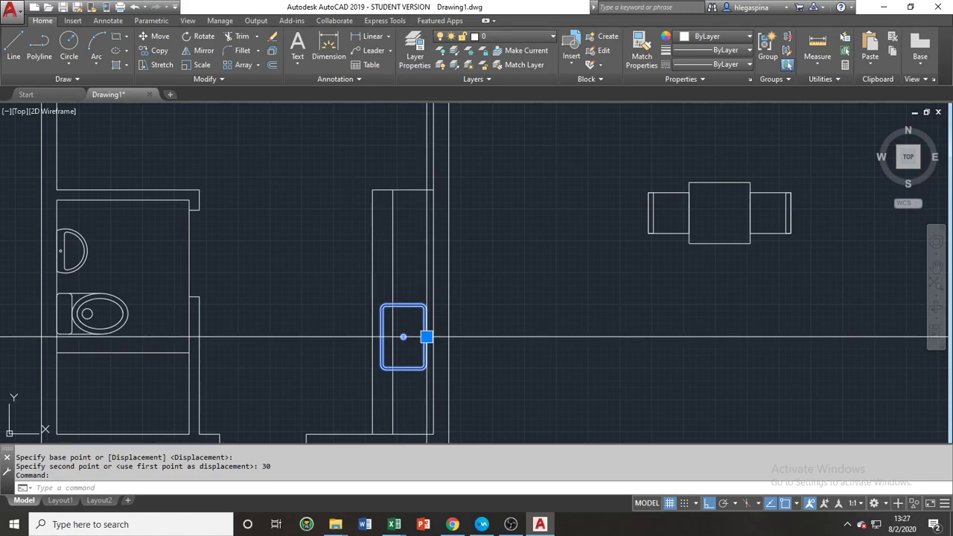
{"action": "scroll", "coordinate": [402, 320], "scroll_direction": "up", "scroll_amount": 5}
{"action": "type", "text": "m"}
{"action": "key", "text": "Return"}
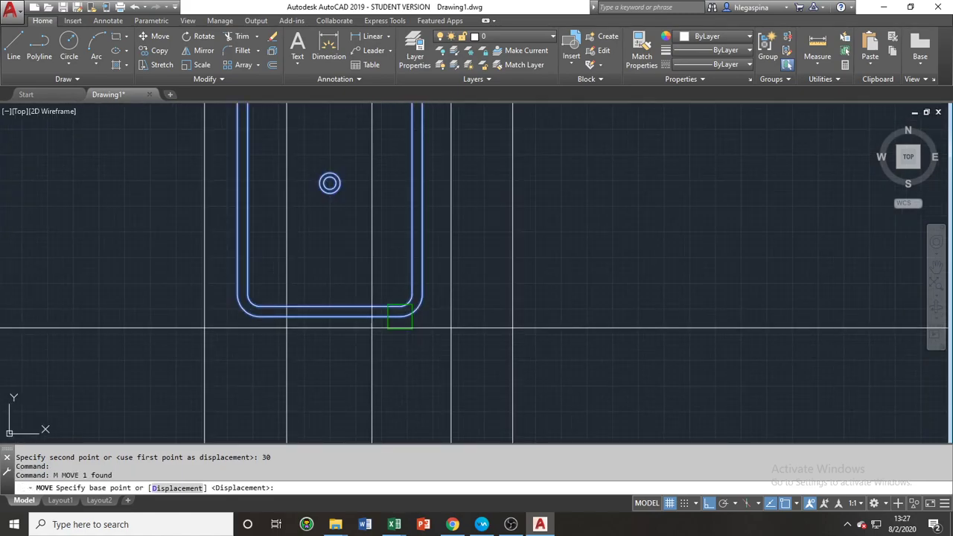
{"action": "left_click", "coordinate": [412, 304]}
{"action": "scroll", "coordinate": [413, 303], "scroll_direction": "down", "scroll_amount": 5}
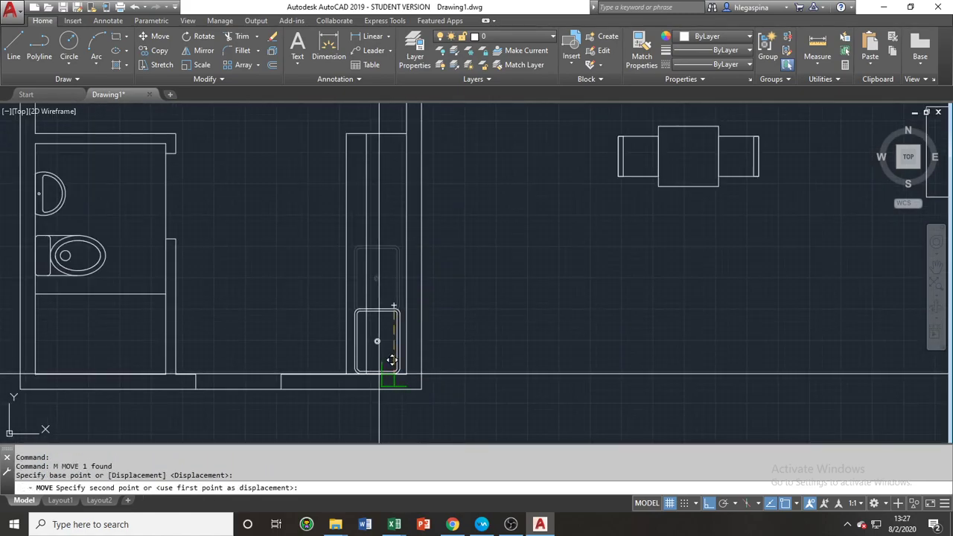
{"action": "left_click", "coordinate": [400, 372]}
Move the sink 700 straight up from the bottom wall along the counter
{"action": "scroll", "coordinate": [362, 345], "scroll_direction": "up", "scroll_amount": 5}
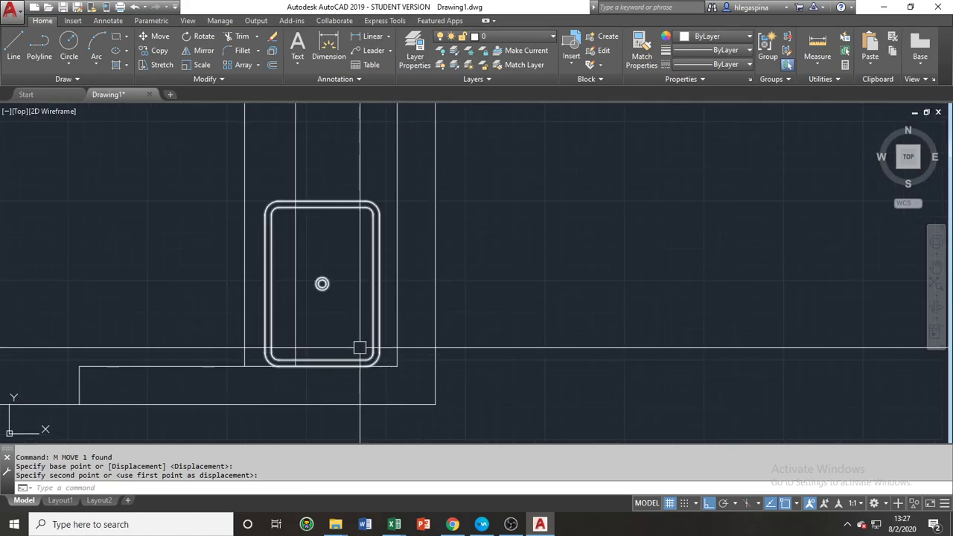
{"action": "left_click", "coordinate": [371, 351]}
{"action": "key", "text": "Return"}
{"action": "left_click", "coordinate": [569, 330]}
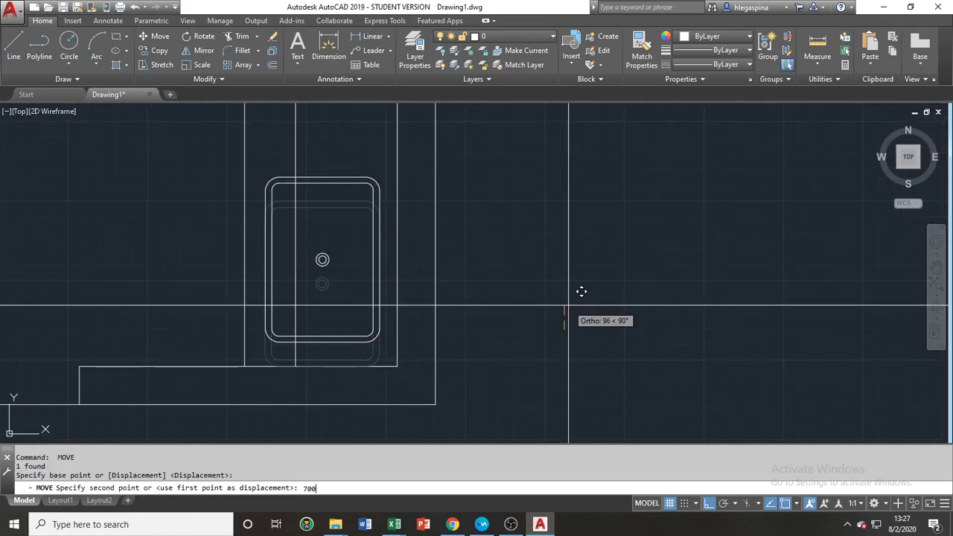
{"action": "key", "text": "Return"}
{"action": "scroll", "coordinate": [568, 306], "scroll_direction": "down", "scroll_amount": 6}
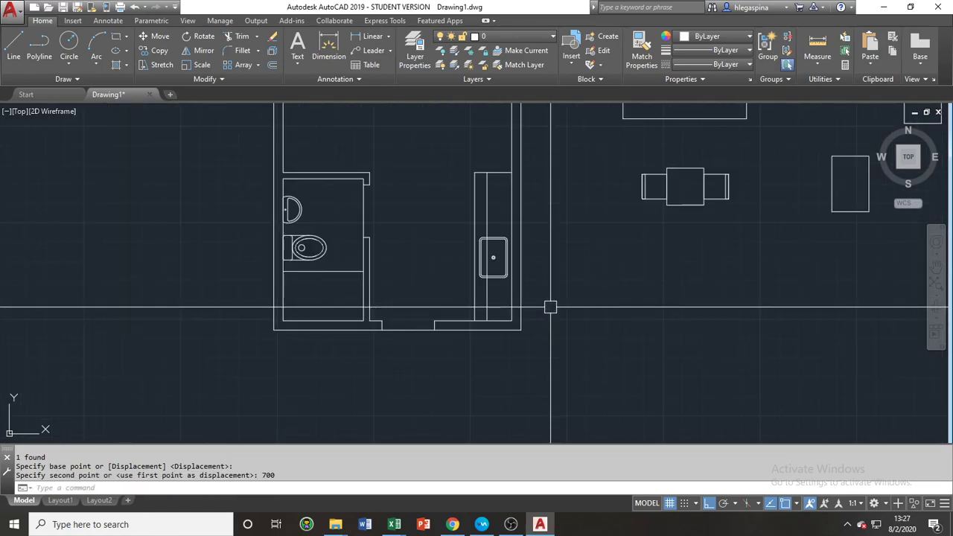
{"action": "middle_click_drag", "start_coordinate": [499, 219], "coordinate": [439, 316]}
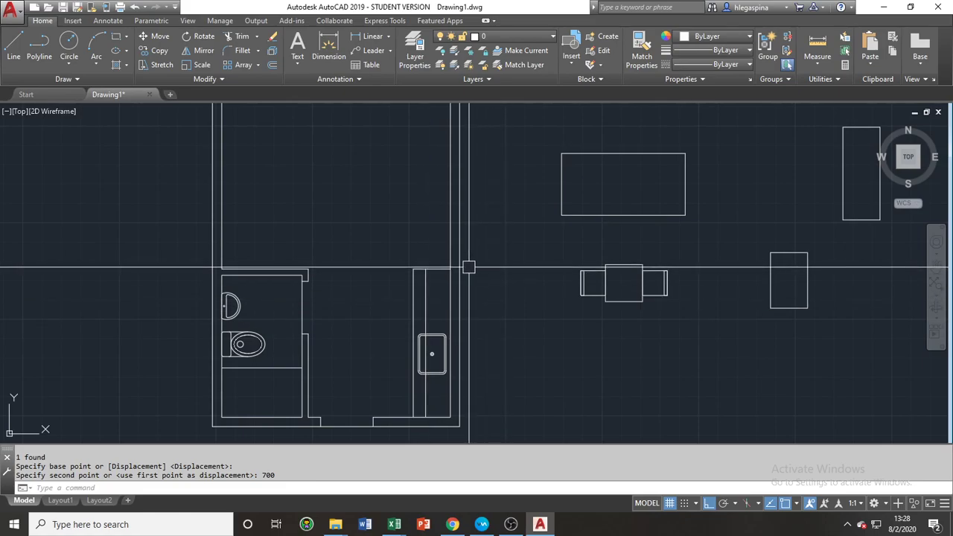
{"action": "scroll", "coordinate": [466, 270], "scroll_direction": "down", "scroll_amount": 4}
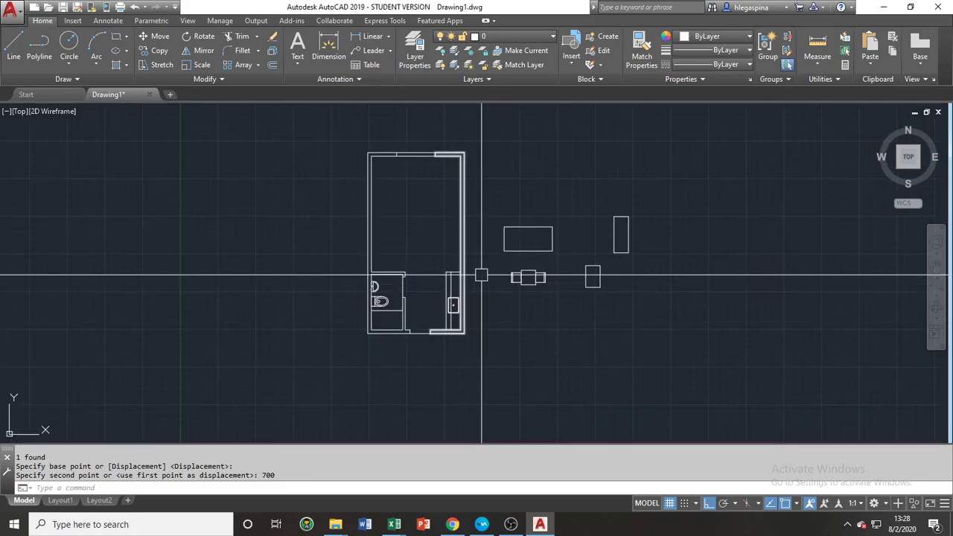
{"action": "middle_click_drag", "start_coordinate": [492, 283], "coordinate": [436, 343]}
{"action": "scroll", "coordinate": [436, 343], "scroll_direction": "up", "scroll_amount": 2}
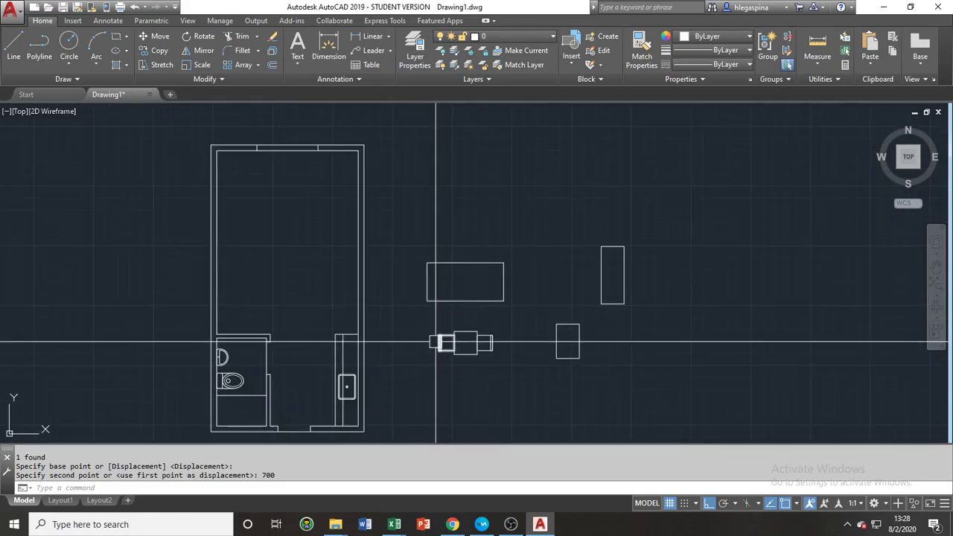
{"action": "left_click", "coordinate": [505, 286]}
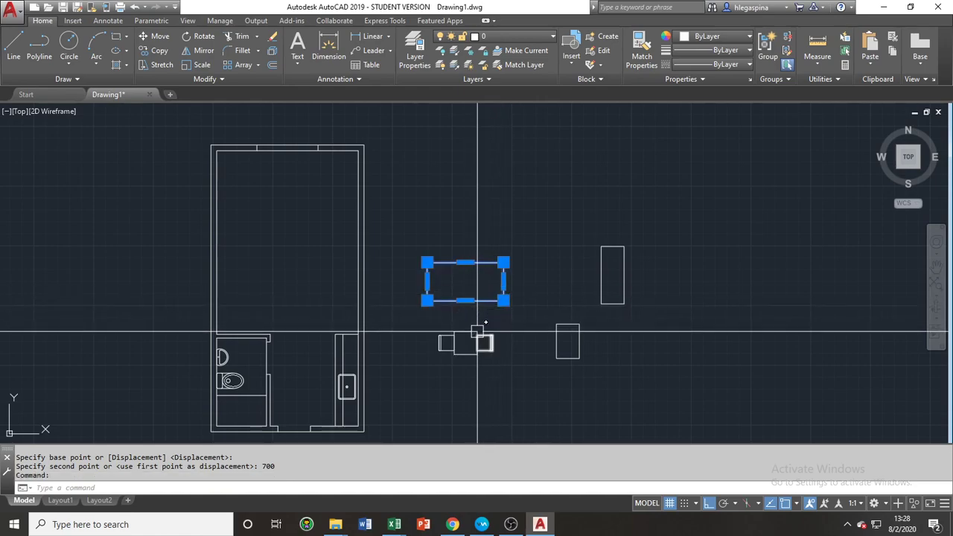
{"action": "key", "text": "Escape"}
{"action": "key", "text": "Escape"}
Move the table with its two chairs so the table's lower-right corner sits on the bathroom wall's upper-right outer corner
{"action": "left_click", "coordinate": [493, 386]}
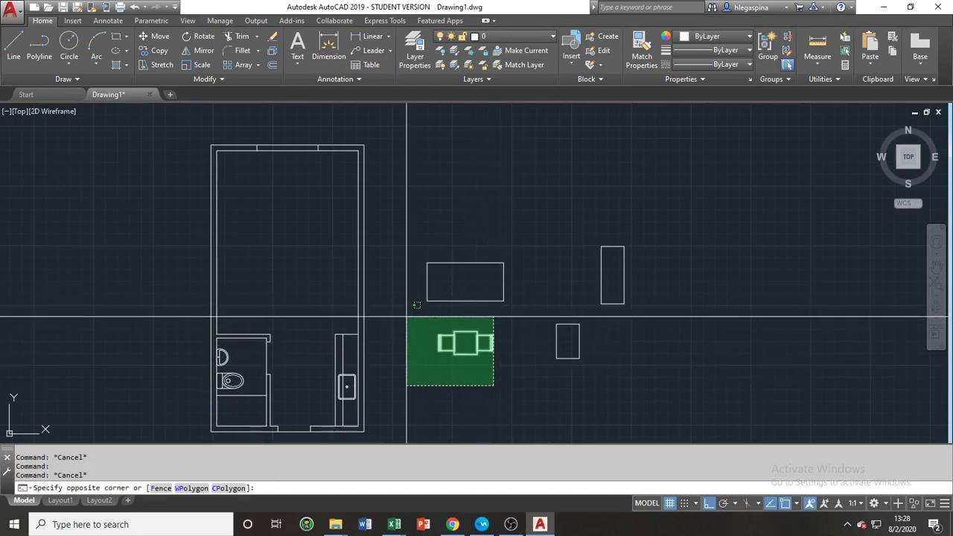
{"action": "left_click", "coordinate": [408, 315]}
{"action": "mouse_move", "coordinate": [467, 355]}
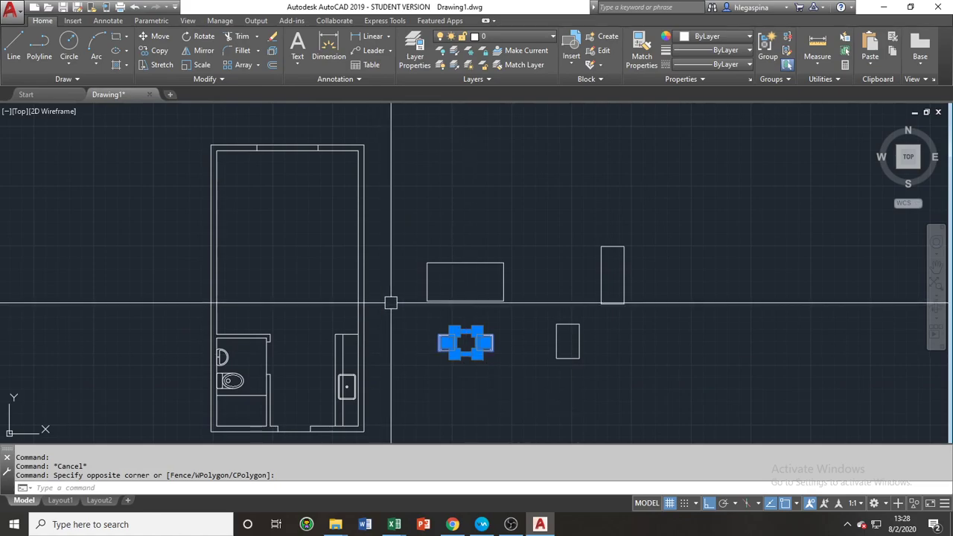
{"action": "type", "text": "m"}
{"action": "key", "text": "Return"}
{"action": "left_click", "coordinate": [477, 355]}
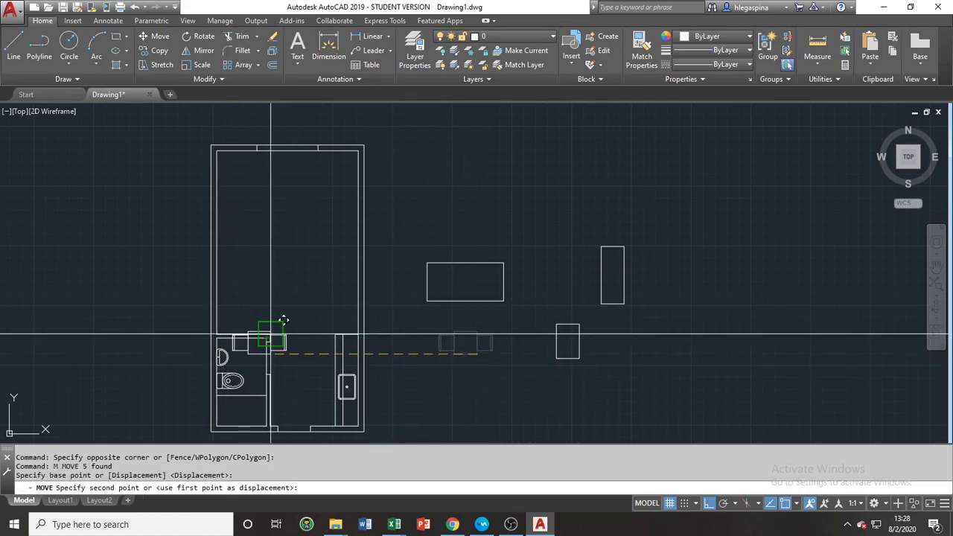
{"action": "scroll", "coordinate": [275, 321], "scroll_direction": "up", "scroll_amount": 3}
{"action": "left_click", "coordinate": [249, 347]}
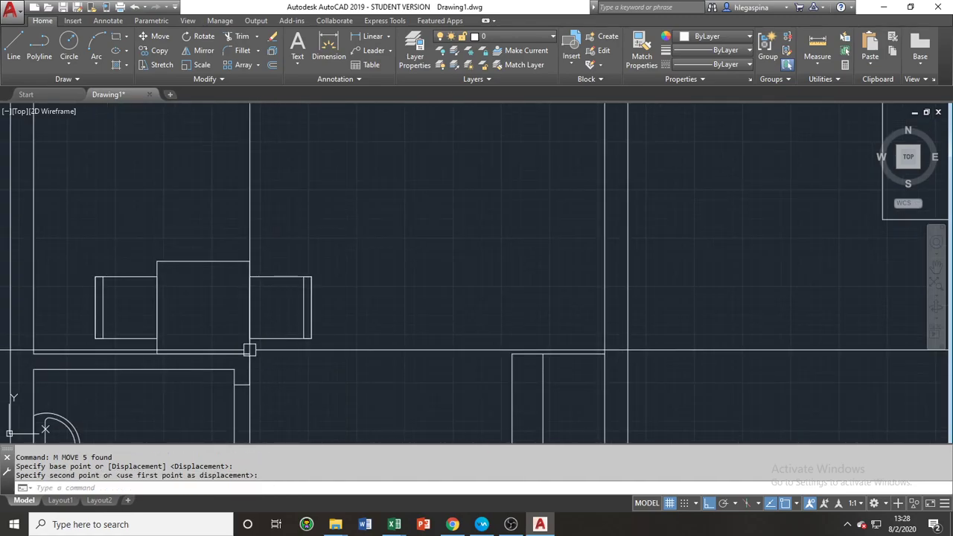
Move the smallest loose rectangle outside the plan into the room's upper-left inner corner, matching its upper-left corner to the wall corner
{"action": "scroll", "coordinate": [303, 311], "scroll_direction": "down", "scroll_amount": 4}
{"action": "scroll", "coordinate": [432, 316], "scroll_direction": "up", "scroll_amount": 2}
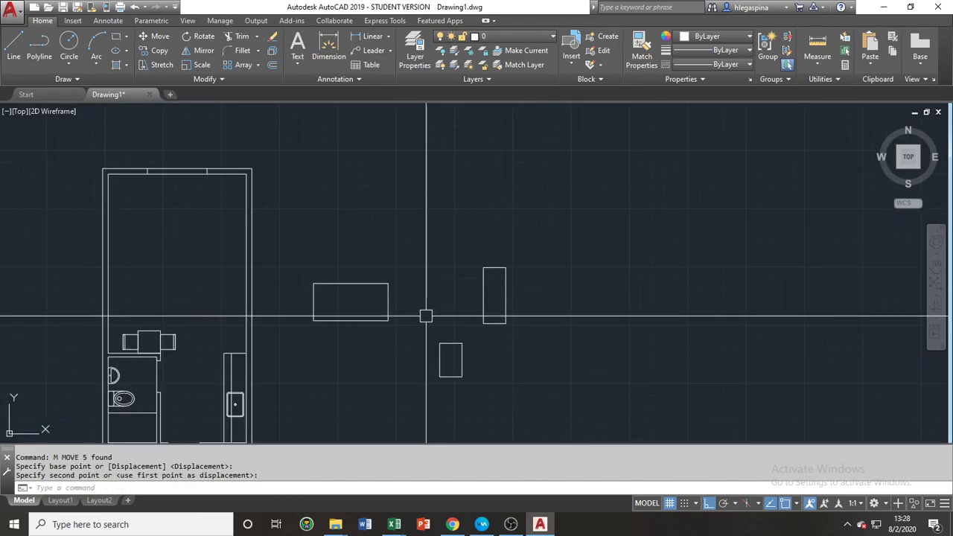
{"action": "left_click", "coordinate": [466, 352]}
{"action": "key", "text": "space"}
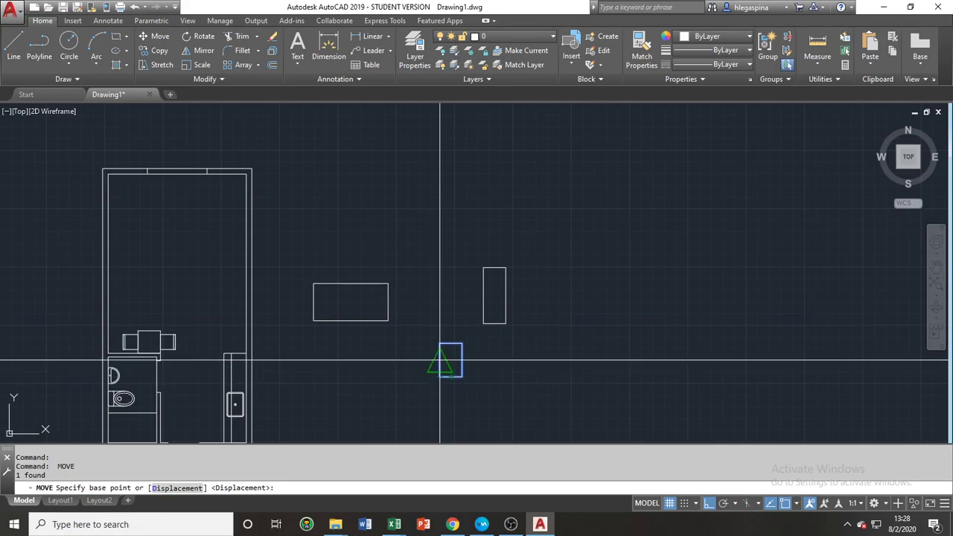
{"action": "left_click", "coordinate": [442, 345]}
{"action": "key", "text": "space"}
{"action": "left_click", "coordinate": [441, 344]}
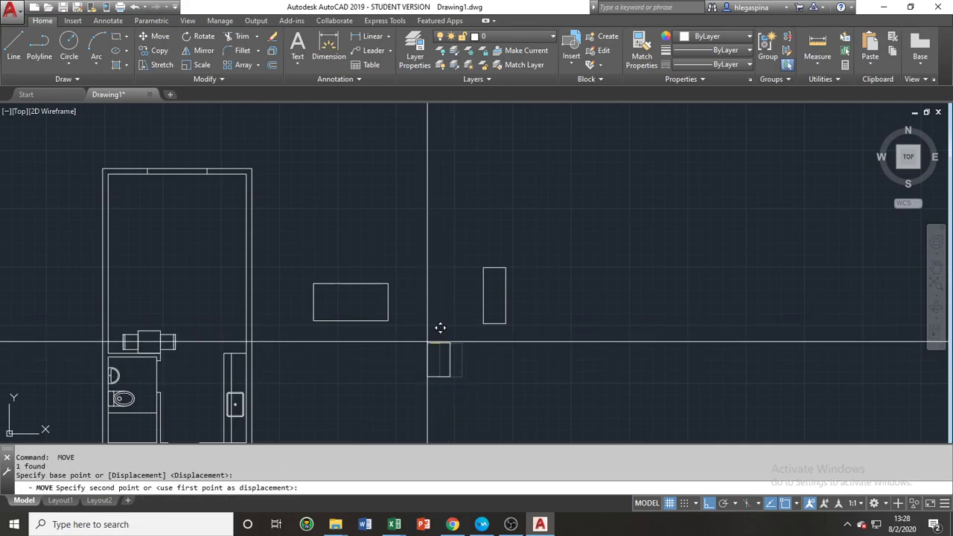
{"action": "left_click", "coordinate": [109, 174]}
Move the large wide rectangle into the room so its upper-left corner meets the lower-left corner of the corner rectangle
{"action": "left_click", "coordinate": [315, 320]}
{"action": "key", "text": "space"}
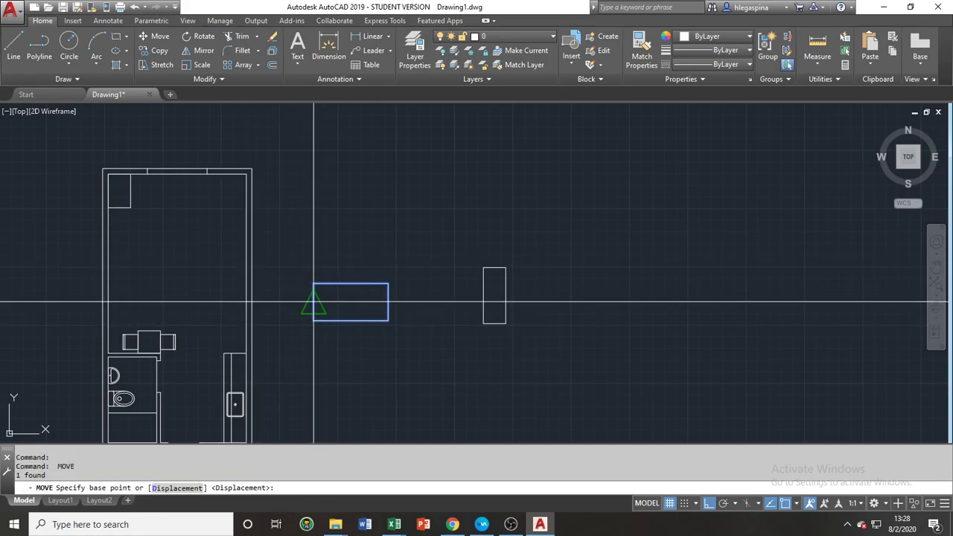
{"action": "left_click", "coordinate": [313, 284]}
{"action": "left_click", "coordinate": [110, 209]}
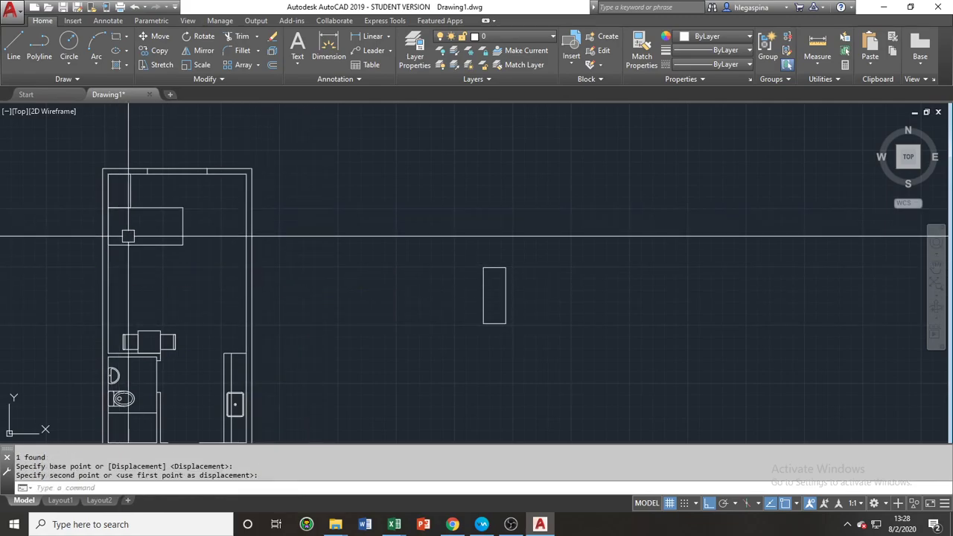
{"action": "middle_click_drag", "start_coordinate": [135, 245], "coordinate": [249, 298]}
{"action": "middle_click_drag", "start_coordinate": [470, 327], "coordinate": [430, 280]}
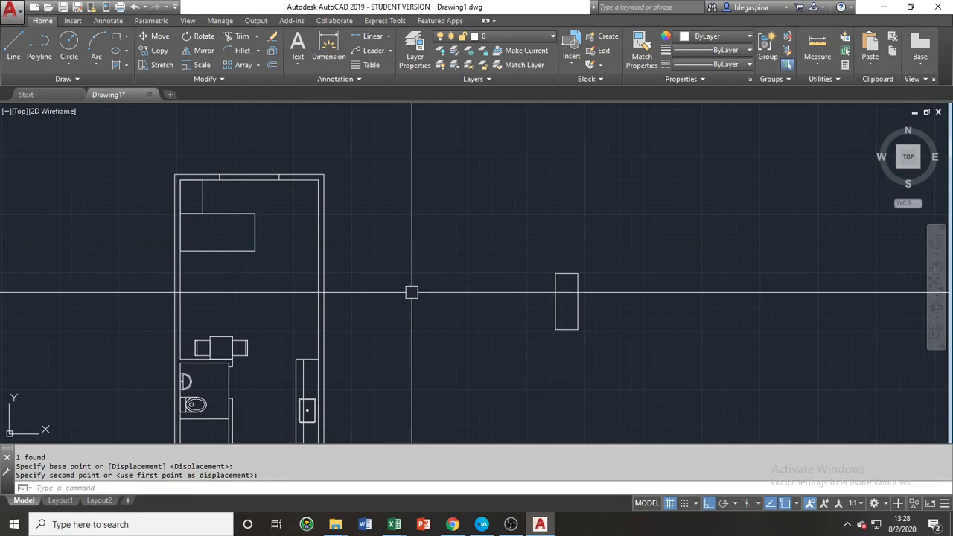
Move the remaining tall, narrow rectangle from outside into the room's upper-right inner corner
{"action": "left_click", "coordinate": [555, 328]}
{"action": "key", "text": "space"}
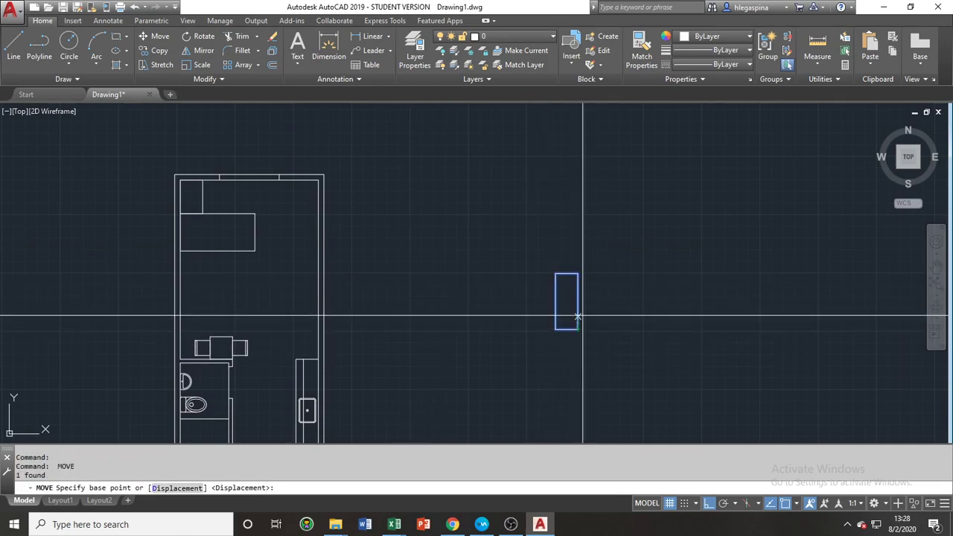
{"action": "left_click", "coordinate": [578, 273]}
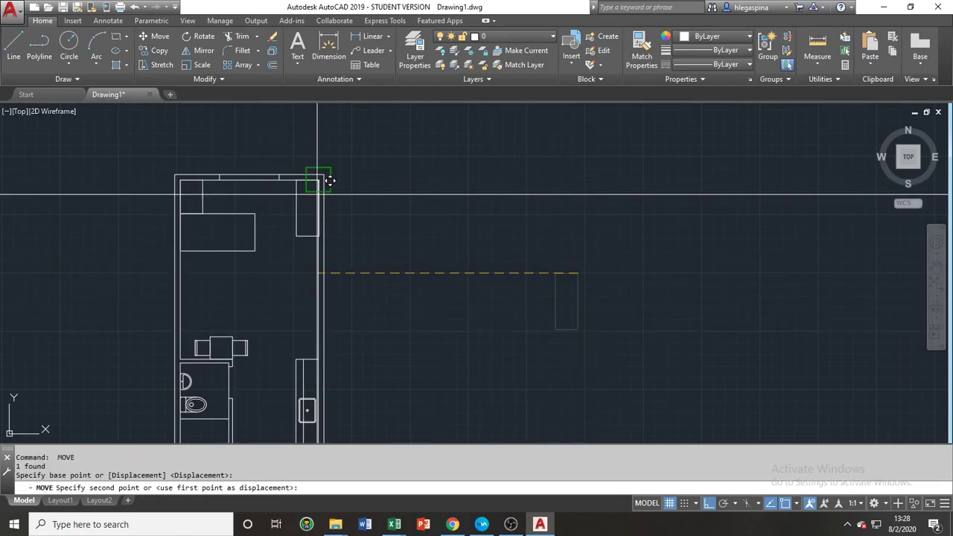
{"action": "left_click", "coordinate": [317, 192]}
{"action": "middle_click_drag", "start_coordinate": [266, 228], "coordinate": [304, 249]}
{"action": "scroll", "coordinate": [277, 247], "scroll_direction": "up", "scroll_amount": 4}
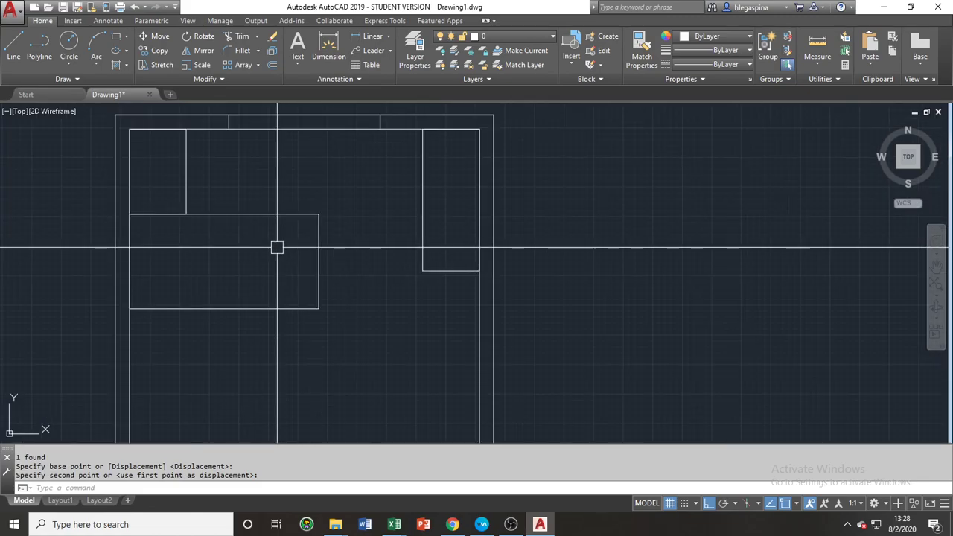
Move the large wide rectangle 600 straight down along the left wall
{"action": "left_click", "coordinate": [313, 311]}
{"action": "scroll", "coordinate": [330, 323], "scroll_direction": "down", "scroll_amount": 2}
{"action": "middle_click_drag", "start_coordinate": [347, 345], "coordinate": [324, 318]}
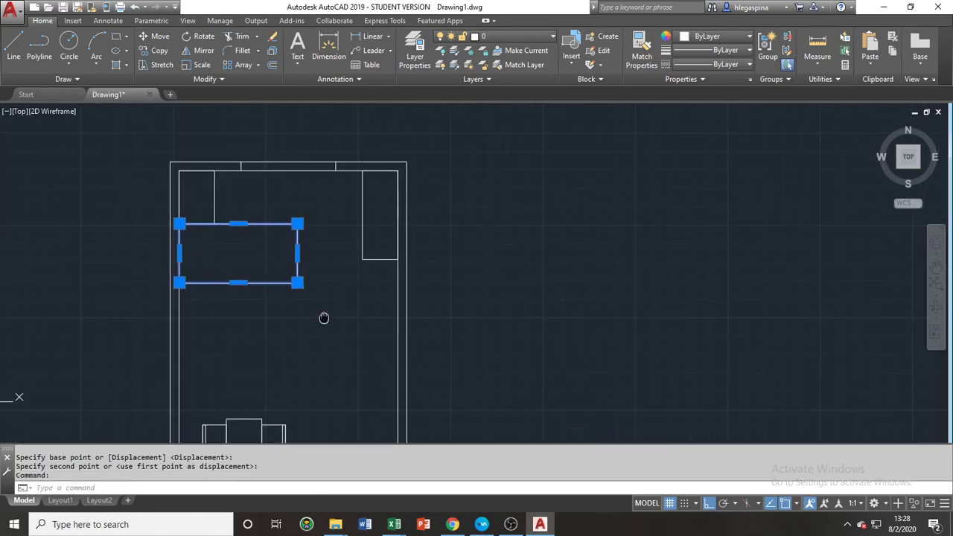
{"action": "type", "text": "m"}
{"action": "key", "text": "Return"}
{"action": "left_click", "coordinate": [324, 316]}
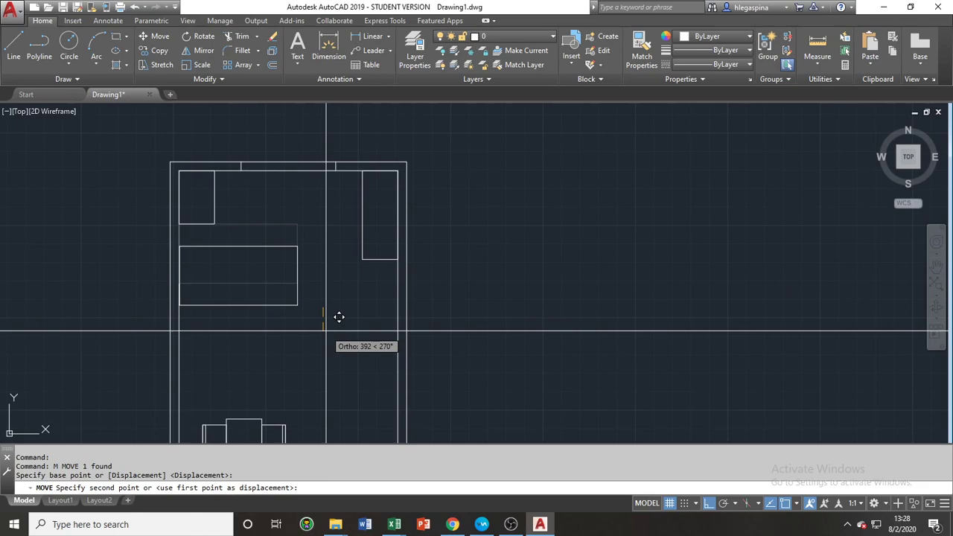
{"action": "type", "text": "600"}
{"action": "key", "text": "Return"}
Draw a rectangle filling the gap from the large rectangle's upper-left corner to the lower-right corner of the corner rectangle above it
{"action": "type", "text": "RE"}
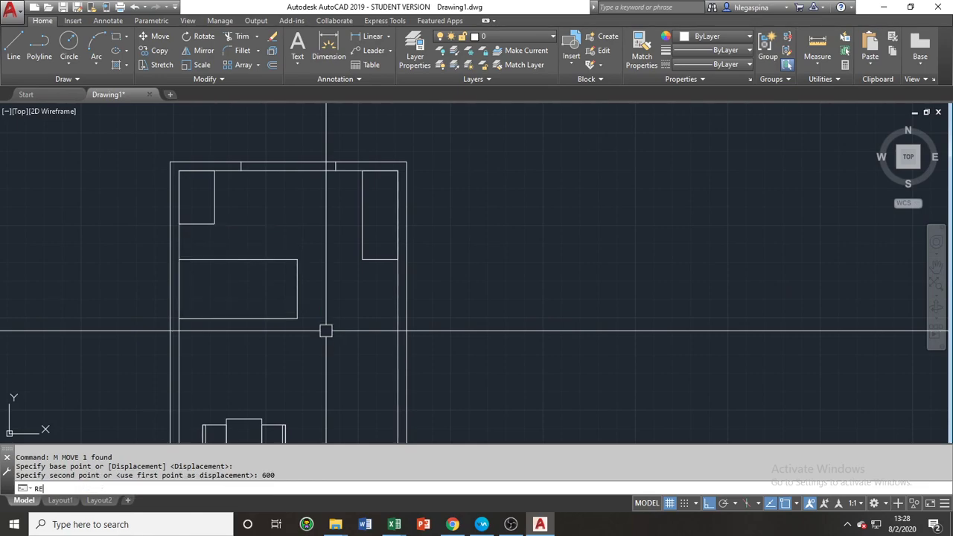
{"action": "type", "text": "C"}
{"action": "key", "text": "Return"}
{"action": "left_click", "coordinate": [179, 224]}
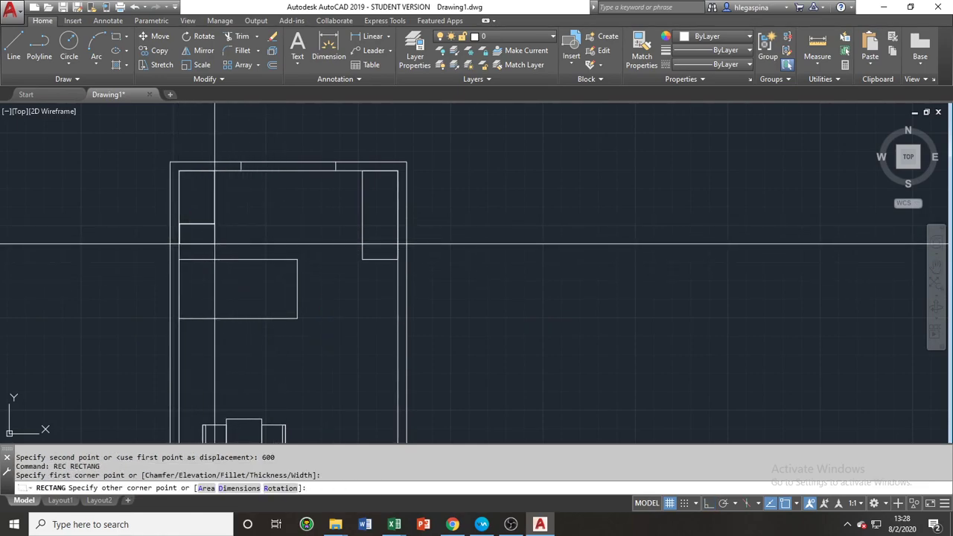
{"action": "key", "text": "Escape"}
{"action": "key", "text": "Return"}
{"action": "left_click", "coordinate": [178, 259]}
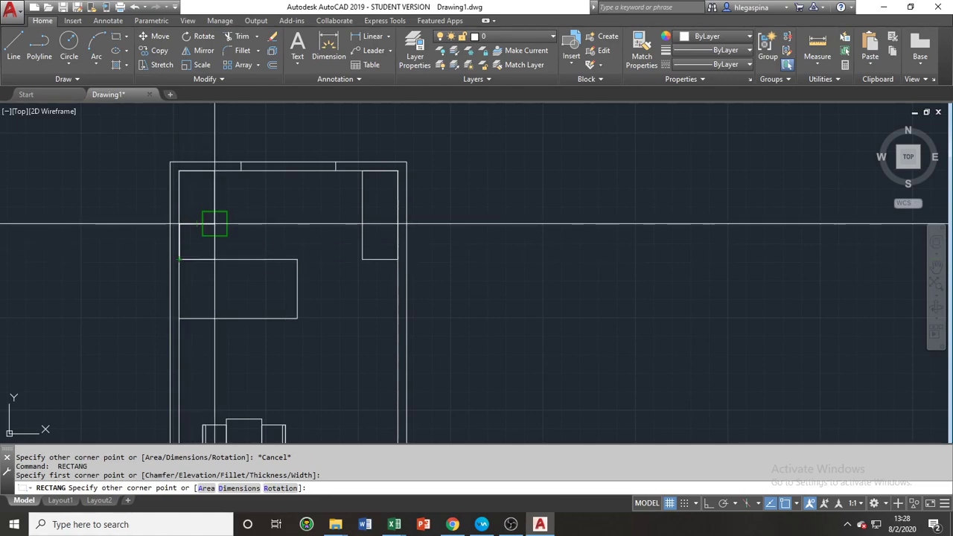
{"action": "left_click", "coordinate": [214, 223]}
{"action": "middle_click_drag", "start_coordinate": [276, 266], "coordinate": [248, 193]}
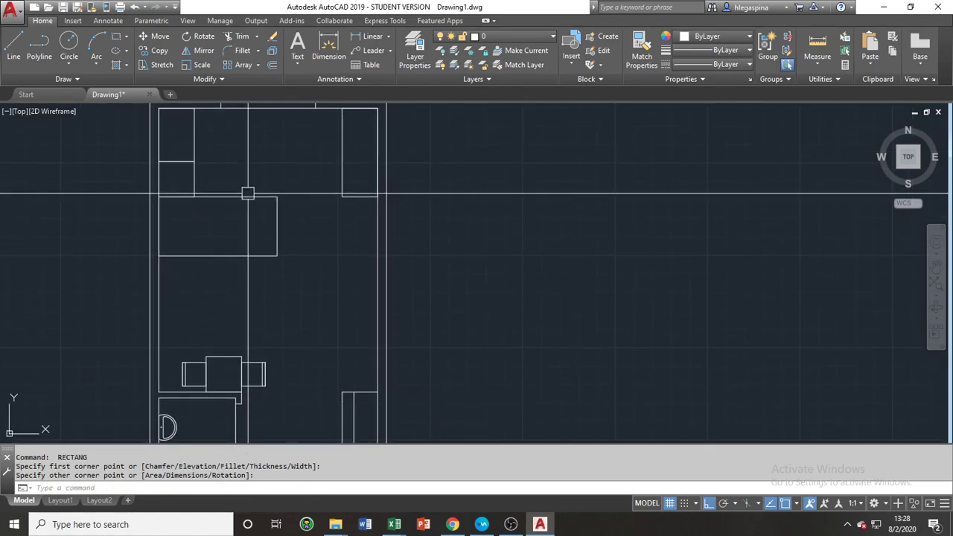
{"action": "scroll", "coordinate": [248, 221], "scroll_direction": "down", "scroll_amount": 2}
{"action": "left_click", "coordinate": [217, 196]}
{"action": "scroll", "coordinate": [237, 221], "scroll_direction": "up", "scroll_amount": 2}
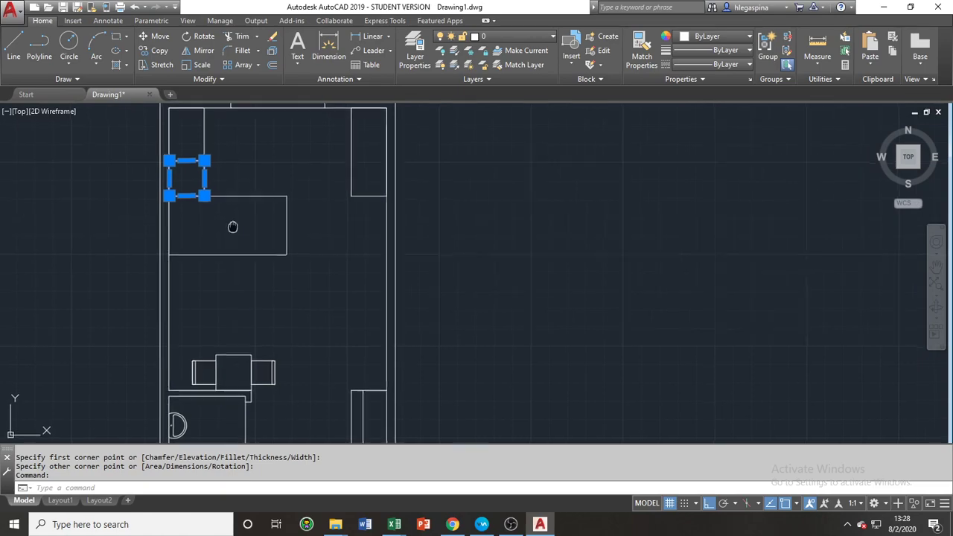
{"action": "middle_click_drag", "start_coordinate": [231, 226], "coordinate": [299, 240]}
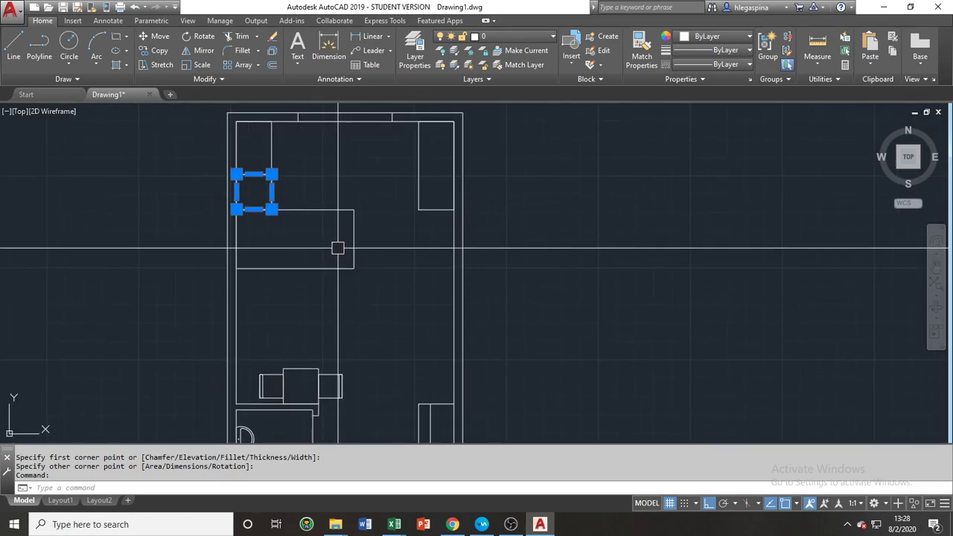
{"action": "key", "text": "Escape"}
{"action": "mouse_move", "coordinate": [301, 286]}
{"action": "middle_mouse_down"}
{"action": "mouse_move", "coordinate": [190, 252]}
{"action": "mouse_move", "coordinate": [190, 228]}
{"action": "mouse_move", "coordinate": [198, 261]}
{"action": "middle_mouse_up"}
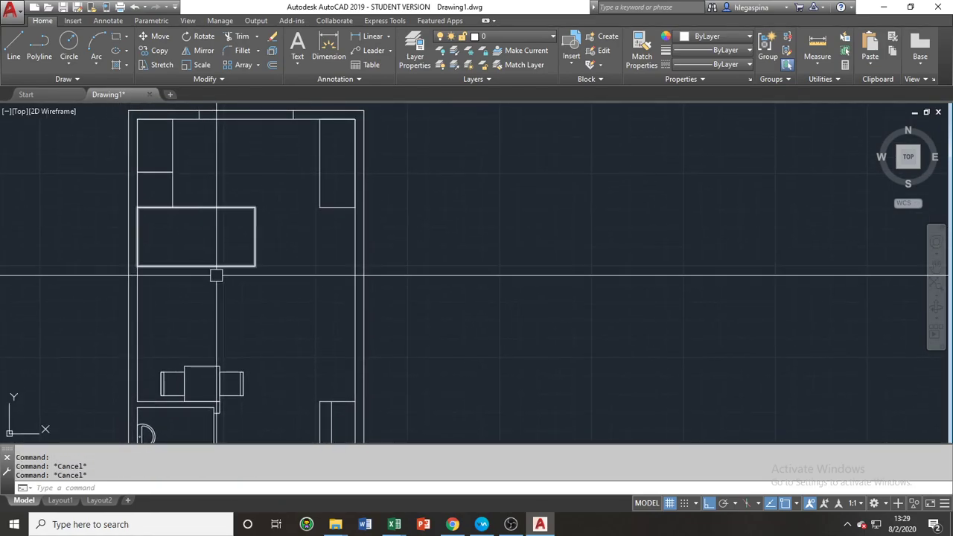
{"action": "middle_click_drag", "start_coordinate": [232, 298], "coordinate": [194, 275]}
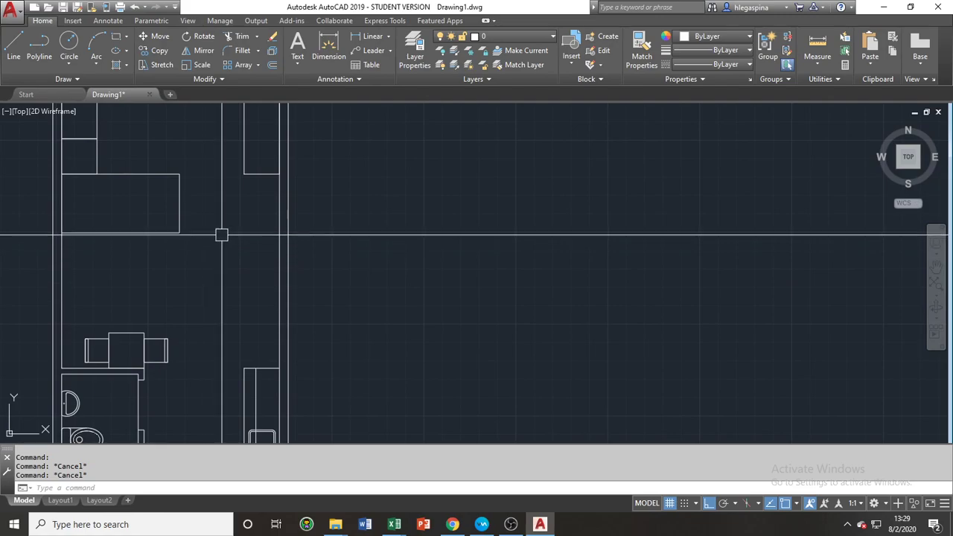
{"action": "scroll", "coordinate": [254, 221], "scroll_direction": "up", "scroll_amount": 2}
{"action": "mouse_move", "coordinate": [254, 221]}
{"action": "middle_mouse_down"}
{"action": "mouse_move", "coordinate": [226, 297]}
{"action": "mouse_move", "coordinate": [243, 338]}
{"action": "middle_mouse_up"}
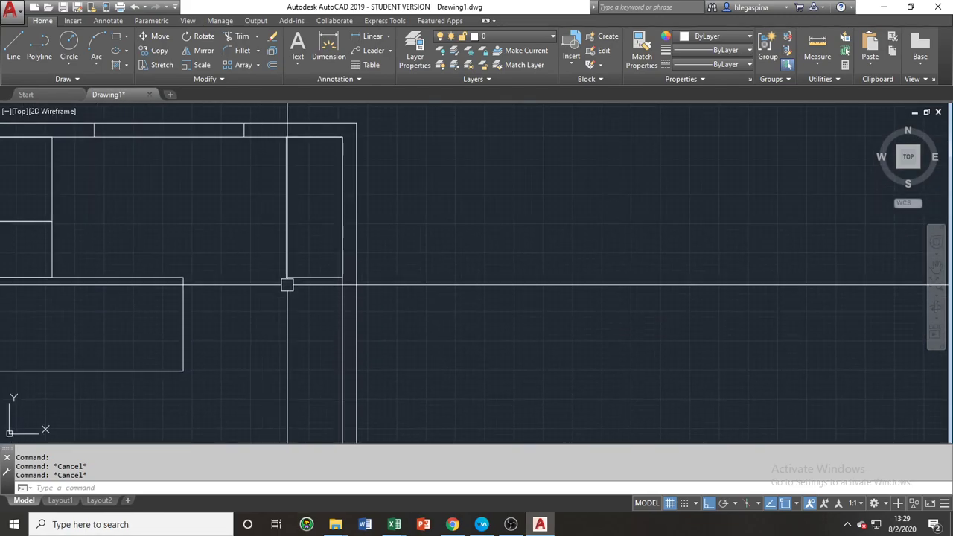
{"action": "left_click", "coordinate": [309, 277]}
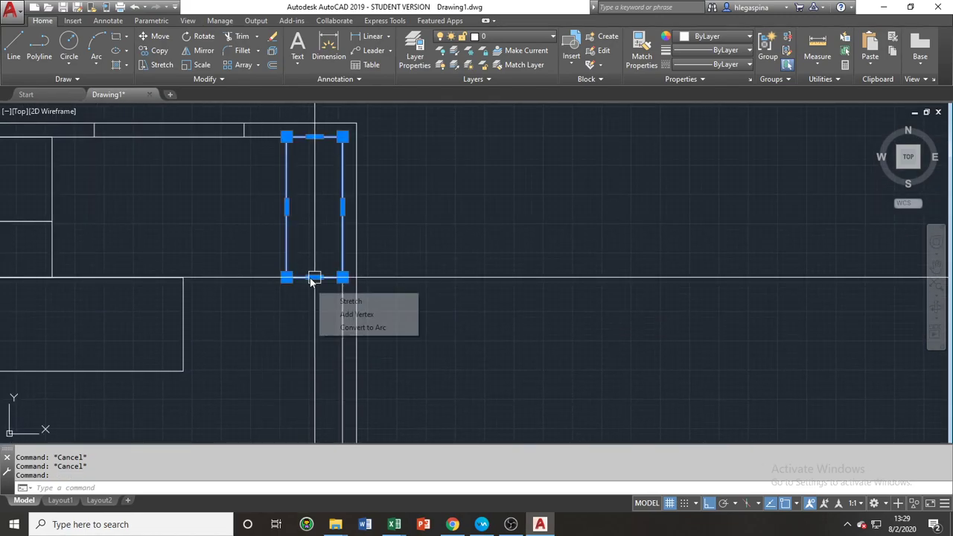
{"action": "scroll", "coordinate": [259, 283], "scroll_direction": "down", "scroll_amount": 2}
{"action": "middle_click_drag", "start_coordinate": [202, 315], "coordinate": [262, 286]}
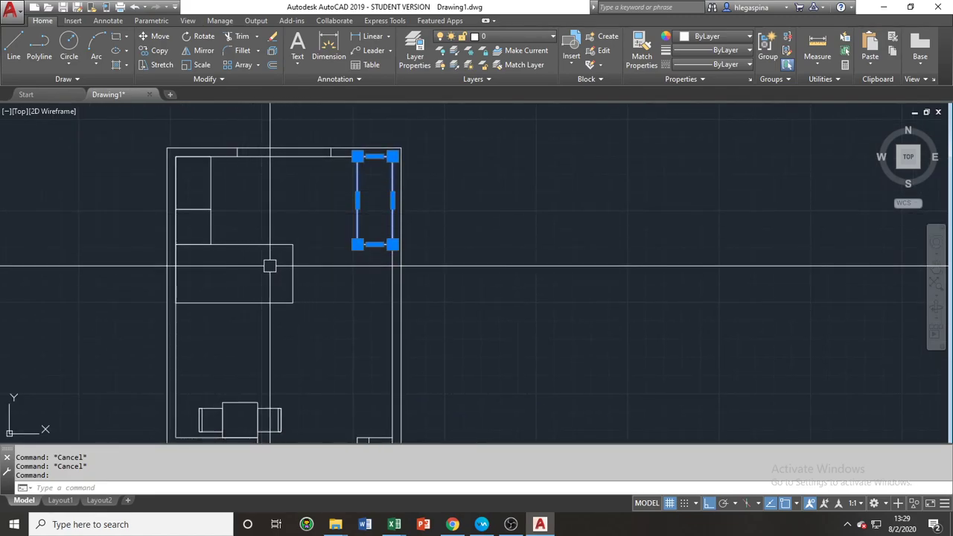
{"action": "key", "text": "Escape"}
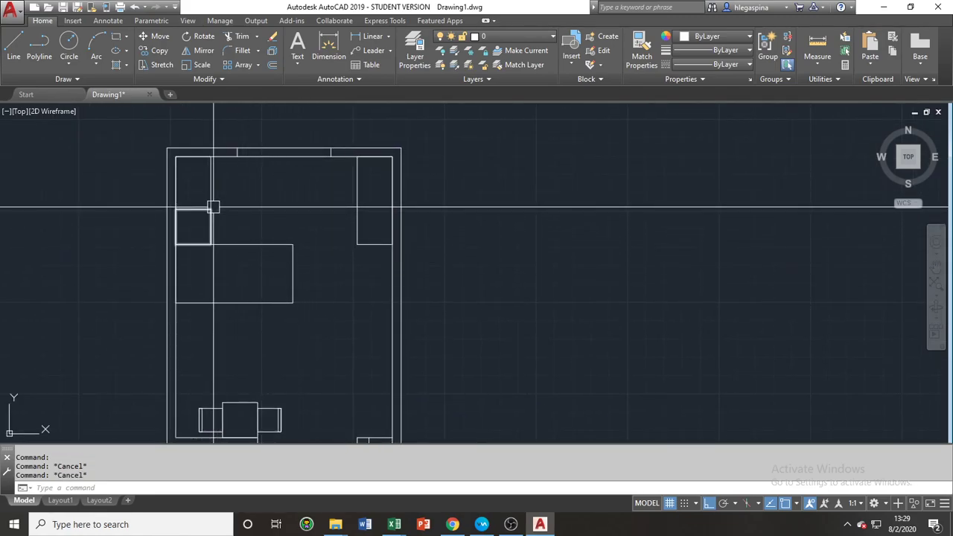
Move the upper-left corner rectangle horizontally out of the room, to the empty area beyond the right wall
{"action": "type", "text": "m"}
{"action": "key", "text": "space"}
{"action": "left_click", "coordinate": [310, 230]}
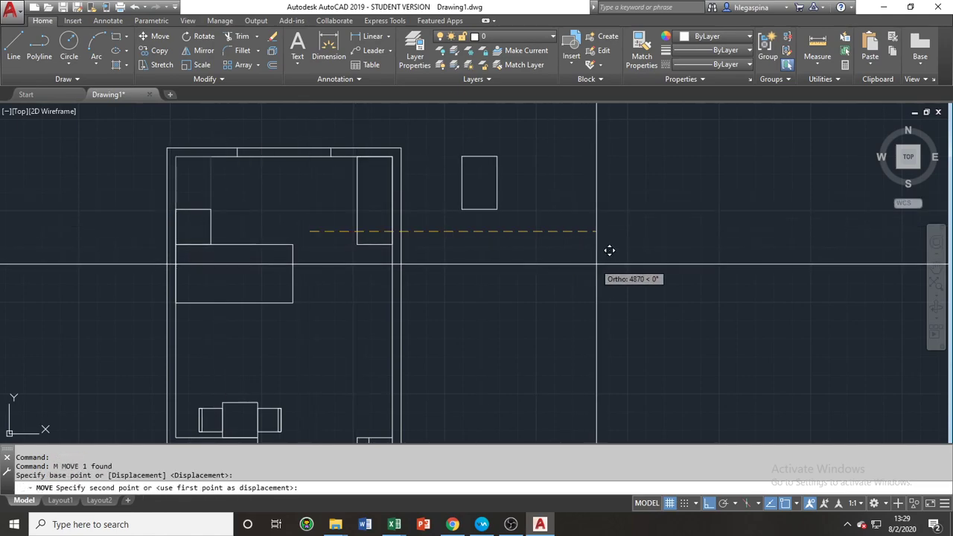
{"action": "left_click", "coordinate": [597, 264]}
Move the tall rectangle from the upper-right corner straight across into the room's upper-left inner corner
{"action": "left_click", "coordinate": [359, 252]}
{"action": "left_click", "coordinate": [334, 228]}
{"action": "left_click", "coordinate": [380, 236]}
{"action": "left_click", "coordinate": [361, 261]}
{"action": "type", "text": "m"}
{"action": "key", "text": "space"}
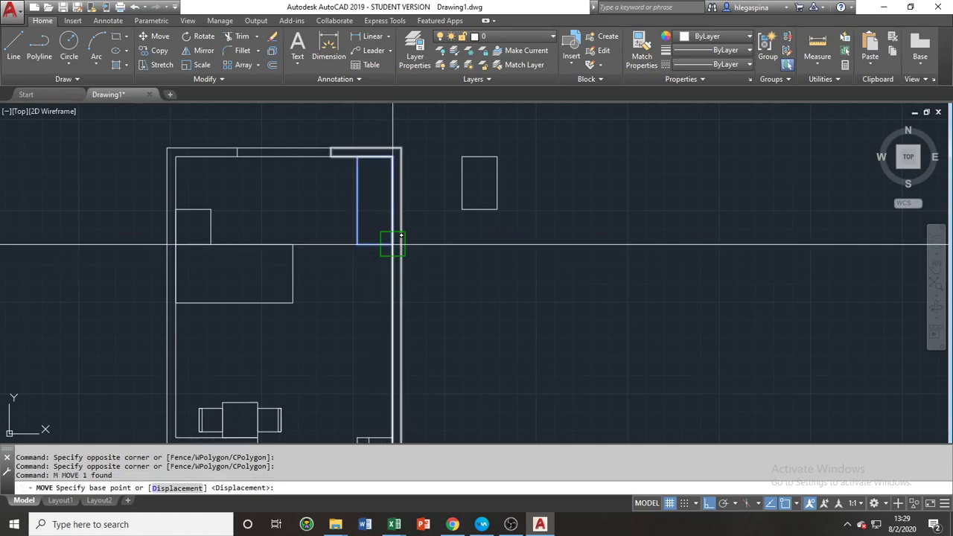
{"action": "left_click", "coordinate": [392, 244]}
{"action": "left_click", "coordinate": [211, 244]}
Move the small square and the large rectangle down together so the square's upper-right corner meets the tall rectangle's lower-right corner
{"action": "key", "text": "Escape"}
{"action": "left_click", "coordinate": [208, 243]}
{"action": "left_click", "coordinate": [234, 244]}
{"action": "type", "text": "m"}
{"action": "key", "text": "space"}
{"action": "left_click", "coordinate": [211, 209]}
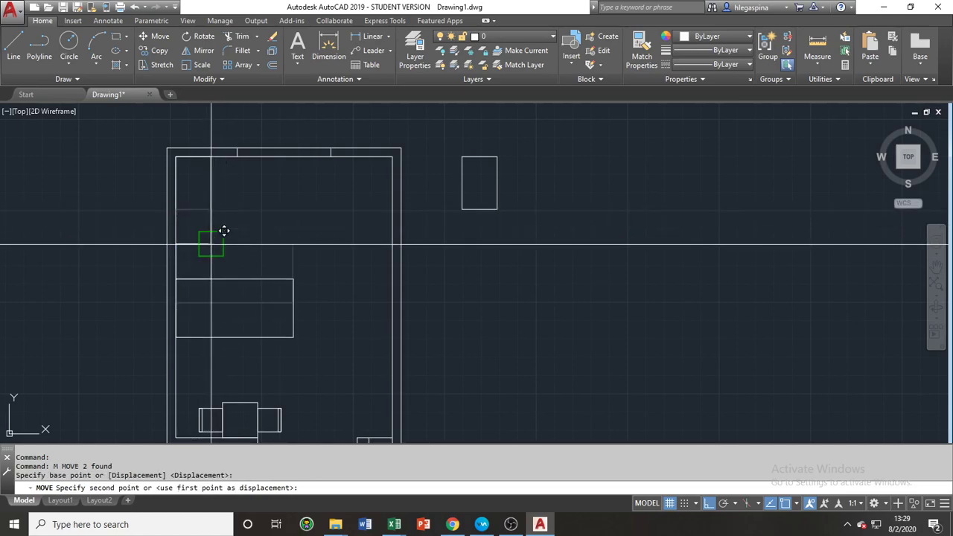
{"action": "left_click", "coordinate": [210, 245]}
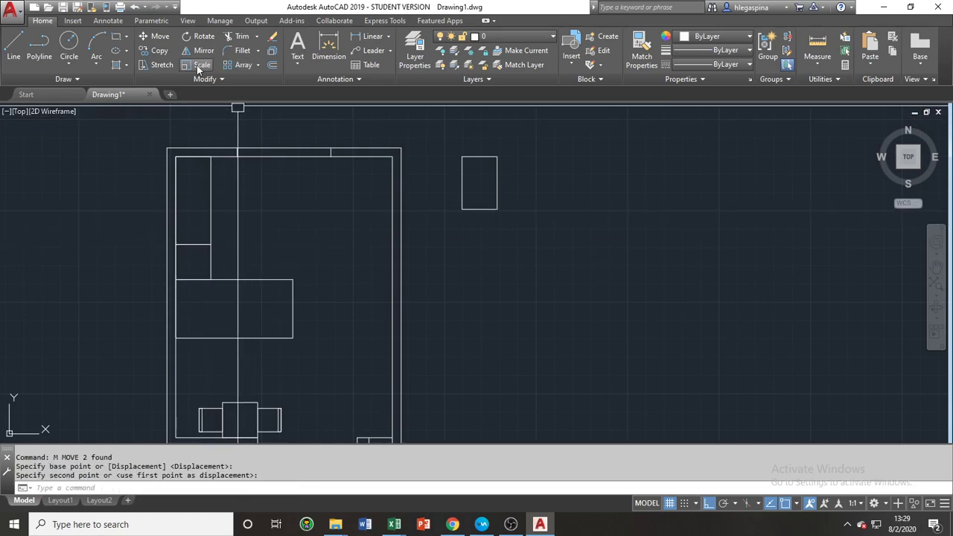
Move the rectangle left outside the plan into the room's upper-right inner corner
{"action": "left_click", "coordinate": [496, 204]}
{"action": "type", "text": "m"}
{"action": "key", "text": "space"}
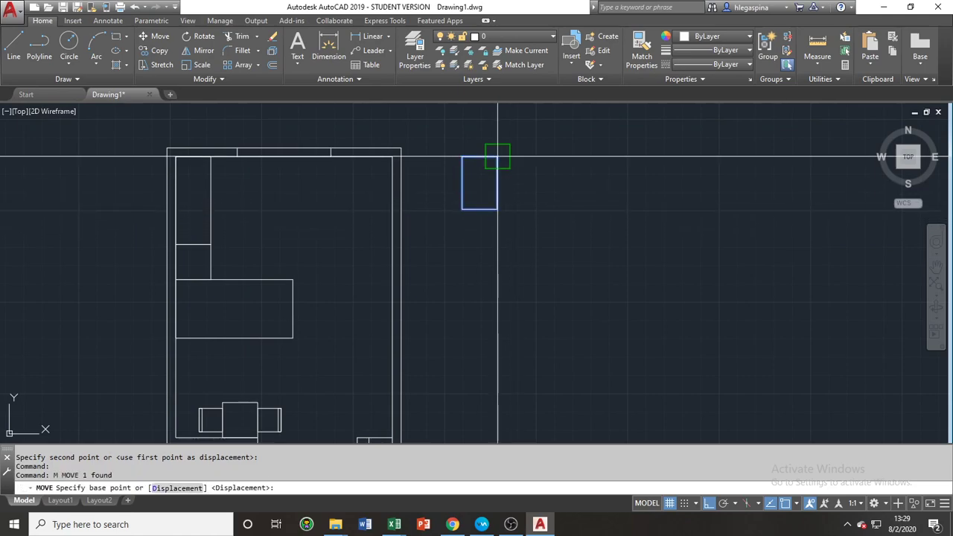
{"action": "left_click", "coordinate": [385, 175]}
{"action": "scroll", "coordinate": [432, 266], "scroll_direction": "down", "scroll_amount": 6}
{"action": "scroll", "coordinate": [394, 251], "scroll_direction": "up", "scroll_amount": 3}
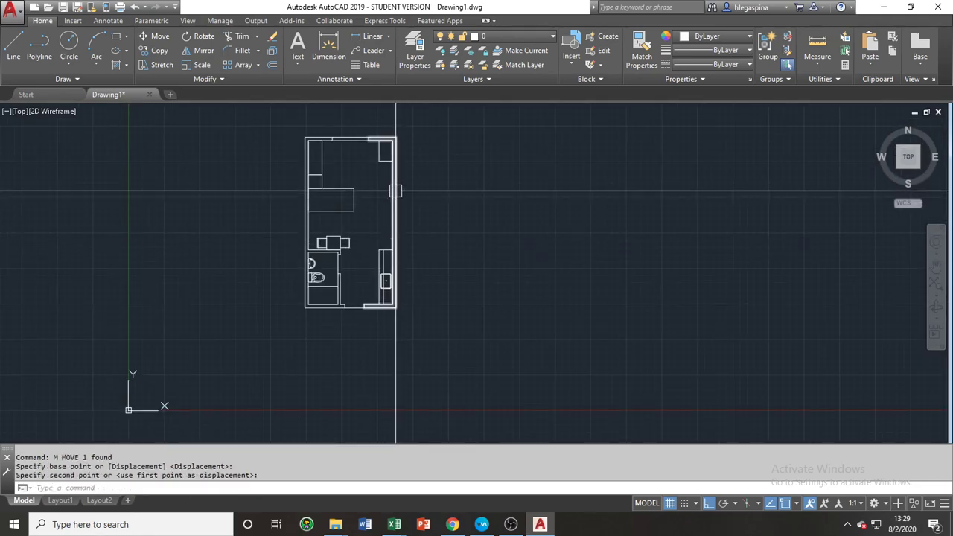
{"action": "middle_click_drag", "start_coordinate": [395, 191], "coordinate": [424, 263]}
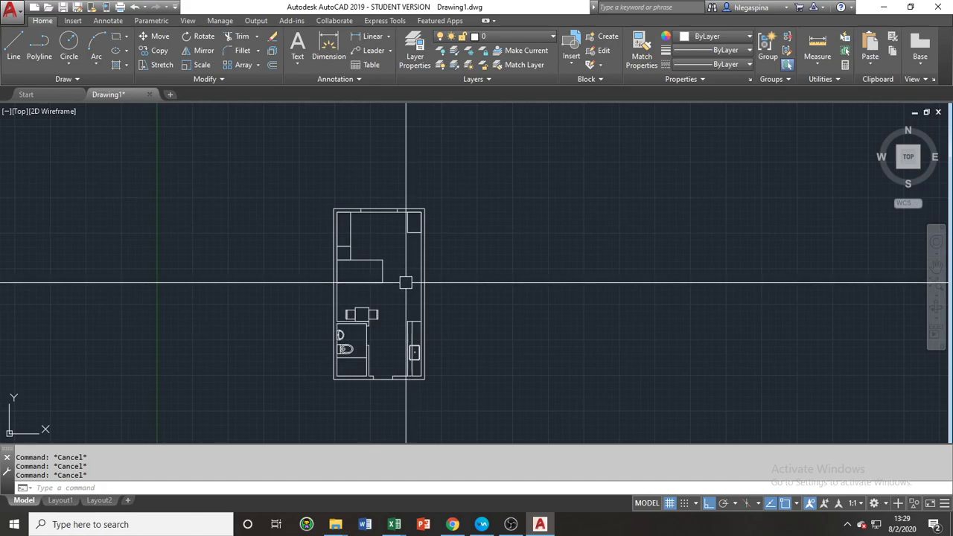
Copy the tall upper-left rectangle to the right wall, placing its upper-right corner on the lower-right corner of the corner rectangle
{"action": "scroll", "coordinate": [394, 301], "scroll_direction": "up", "scroll_amount": 4}
{"action": "scroll", "coordinate": [400, 283], "scroll_direction": "down", "scroll_amount": 2}
{"action": "scroll", "coordinate": [385, 335], "scroll_direction": "up", "scroll_amount": 4}
{"action": "scroll", "coordinate": [258, 237], "scroll_direction": "down", "scroll_amount": 2}
{"action": "middle_click_drag", "start_coordinate": [234, 199], "coordinate": [266, 253]}
{"action": "left_click", "coordinate": [240, 212]}
{"action": "type", "text": "o"}
{"action": "key", "text": "Return"}
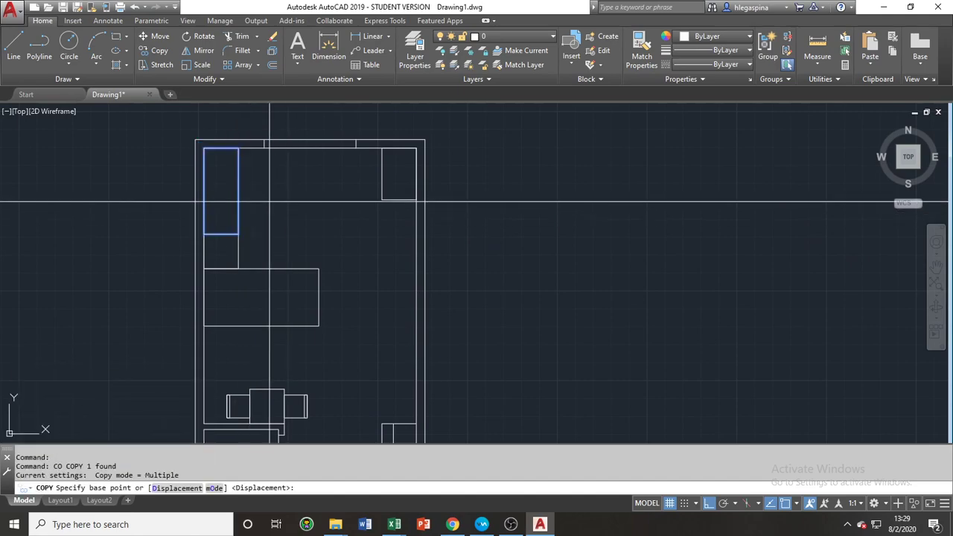
{"action": "left_click", "coordinate": [238, 147]}
{"action": "left_click", "coordinate": [416, 200]}
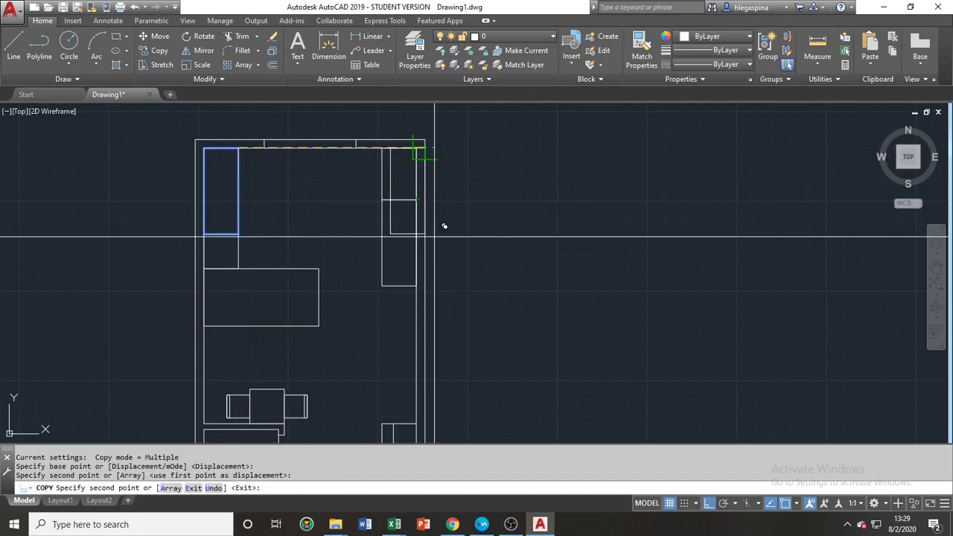
{"action": "key", "text": "Escape"}
{"action": "left_click", "coordinate": [390, 279]}
{"action": "left_click", "coordinate": [360, 309]}
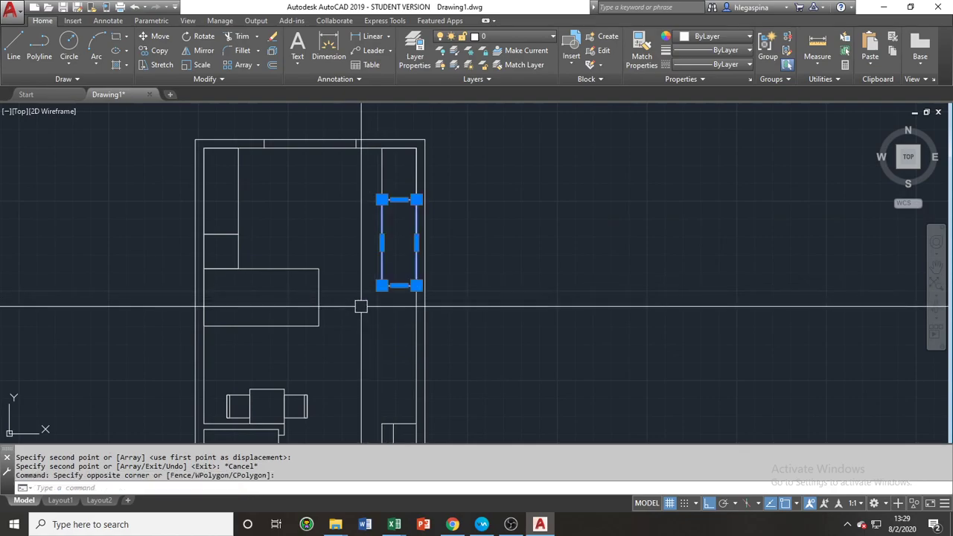
{"action": "type", "text": "m"}
{"action": "key", "text": "Return"}
{"action": "left_click", "coordinate": [419, 239]}
{"action": "key", "text": "Escape"}
Move the copied tall rectangle straight down the right wall so its middle lines up with the midpoint of the large rectangle's right edge
{"action": "left_click", "coordinate": [396, 237]}
{"action": "left_click", "coordinate": [385, 267]}
{"action": "left_click", "coordinate": [377, 265]}
{"action": "type", "text": "m"}
{"action": "key", "text": "Return"}
{"action": "left_click", "coordinate": [382, 242]}
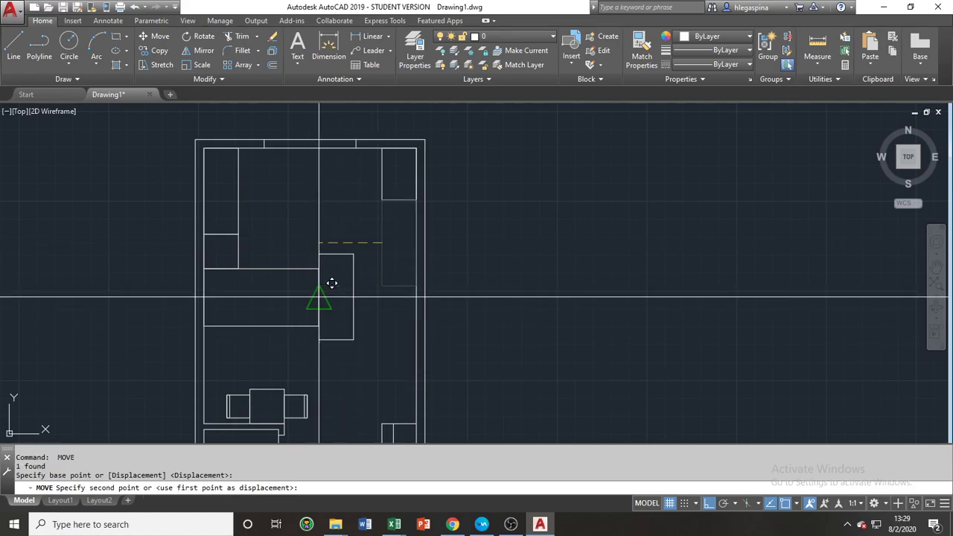
{"action": "left_click", "coordinate": [376, 295]}
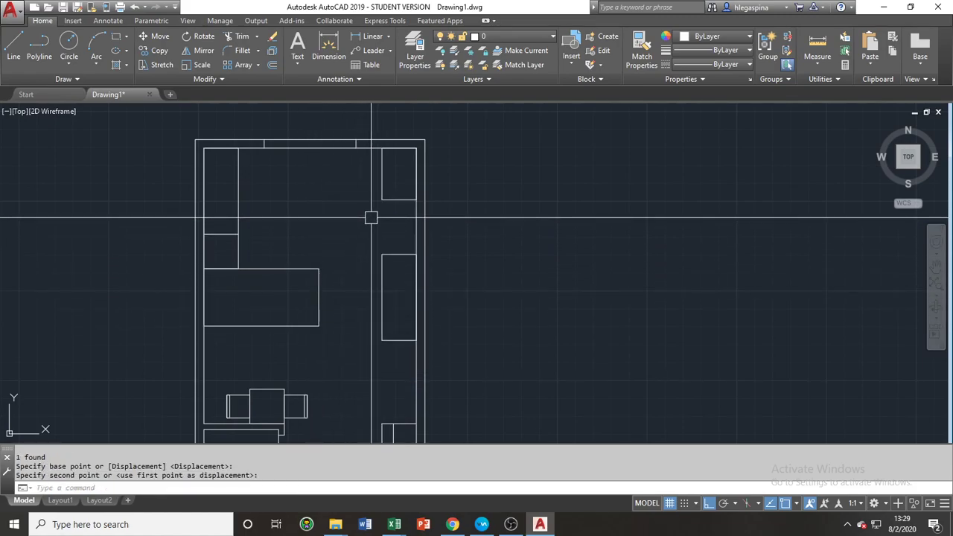
Copy the upper-right corner rectangle down so its lower-left corner meets the upper-left corner of the tall rectangle on the right wall
{"action": "left_click", "coordinate": [399, 199]}
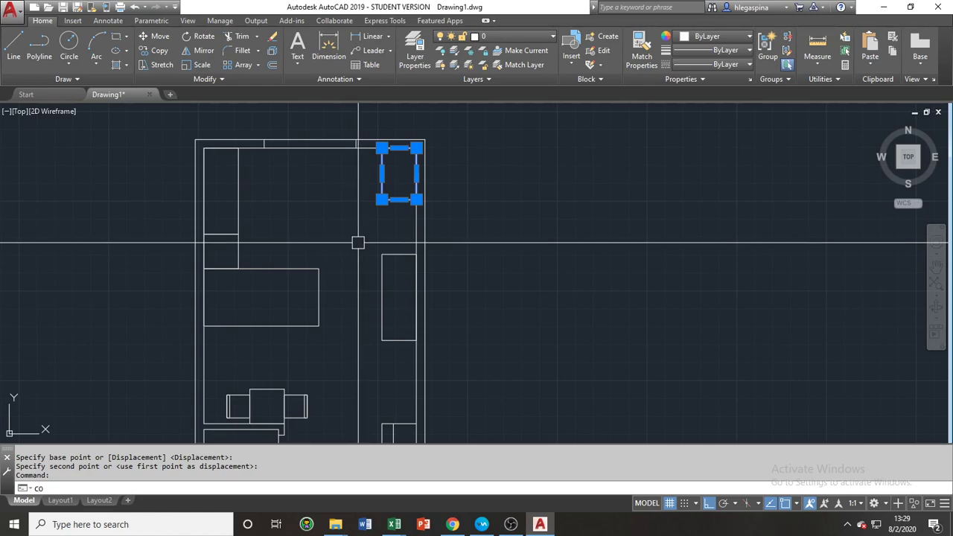
{"action": "type", "text": "o"}
{"action": "key", "text": "Return"}
{"action": "left_click", "coordinate": [382, 200]}
{"action": "left_click", "coordinate": [383, 254]}
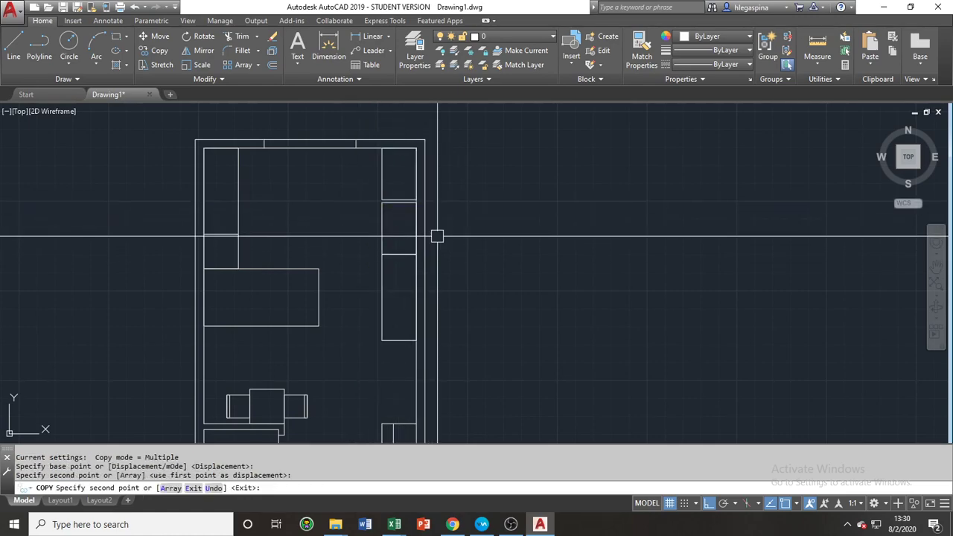
{"action": "key", "text": "Escape"}
Copy the corner rectangle again, placing its lower-left corner on the upper-left corner of the copy below it
{"action": "left_click", "coordinate": [387, 176]}
{"action": "key", "text": "Return"}
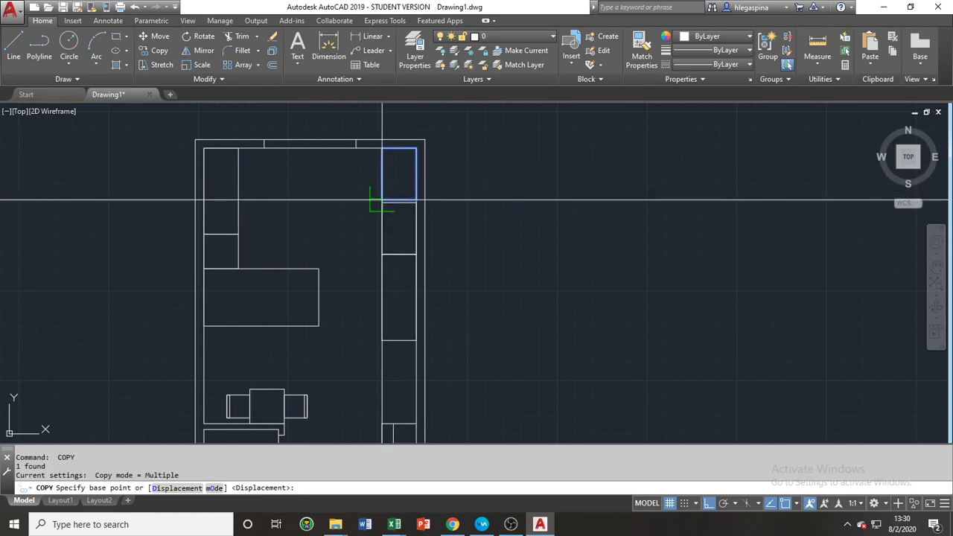
{"action": "scroll", "coordinate": [364, 199], "scroll_direction": "up", "scroll_amount": 6}
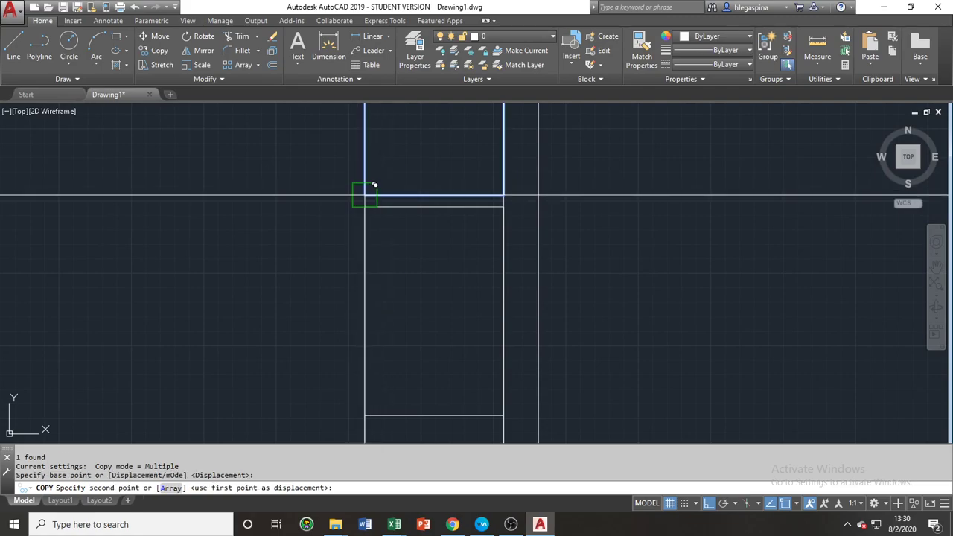
{"action": "left_click", "coordinate": [365, 206]}
{"action": "key", "text": "Escape"}
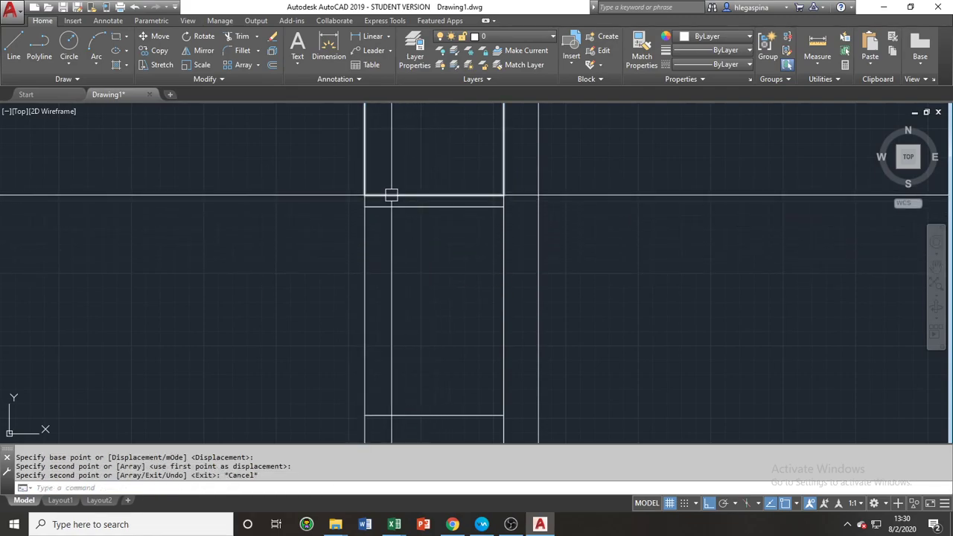
Erase the original rectangle in the room's upper-right corner, keeping the two stacked copies
{"action": "left_click", "coordinate": [391, 196]}
{"action": "type", "text": "e"}
{"action": "key", "text": "Return"}
{"action": "scroll", "coordinate": [411, 234], "scroll_direction": "down", "scroll_amount": 4}
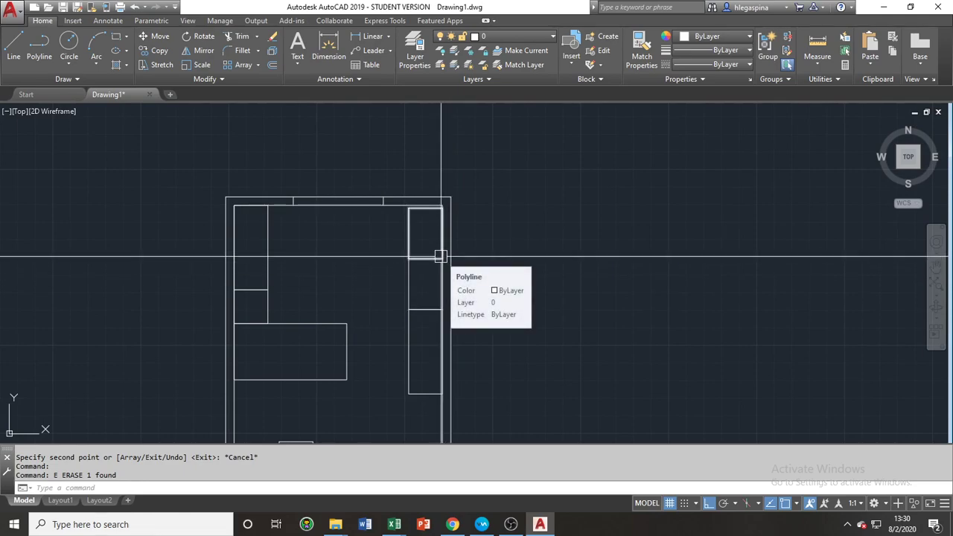
{"action": "scroll", "coordinate": [487, 254], "scroll_direction": "down", "scroll_amount": 4}
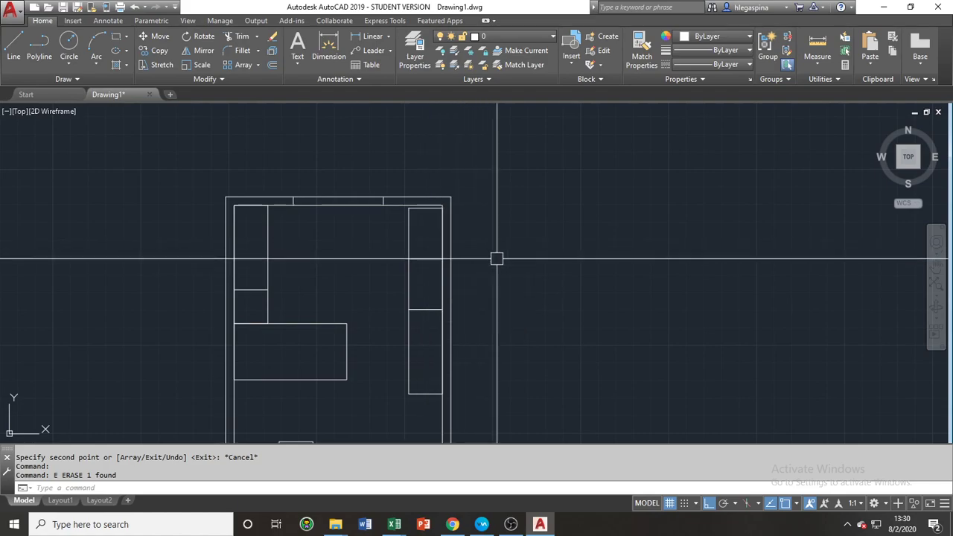
{"action": "middle_click_drag", "start_coordinate": [517, 273], "coordinate": [394, 277]}
{"action": "scroll", "coordinate": [395, 313], "scroll_direction": "up", "scroll_amount": 2}
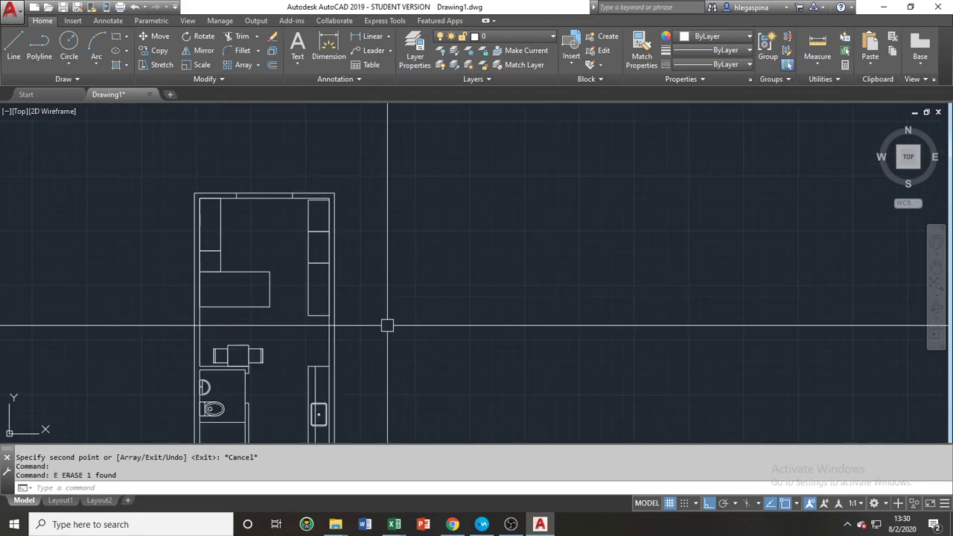
Draw a 30 by 20 unit rectangle in the empty space to the right of the floor plan
{"action": "middle_click_drag", "start_coordinate": [385, 326], "coordinate": [394, 256]}
{"action": "type", "text": "rec"}
{"action": "key", "text": "Return"}
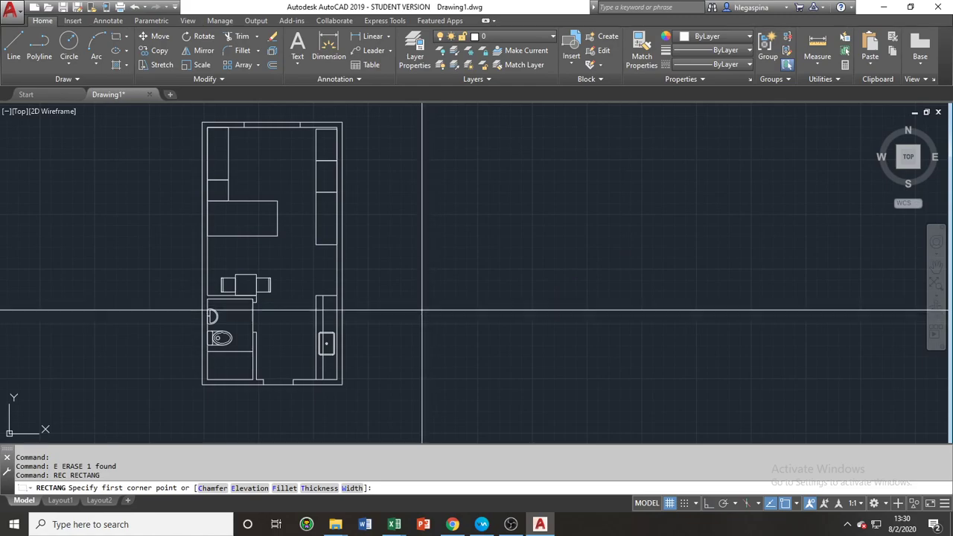
{"action": "left_click", "coordinate": [403, 343]}
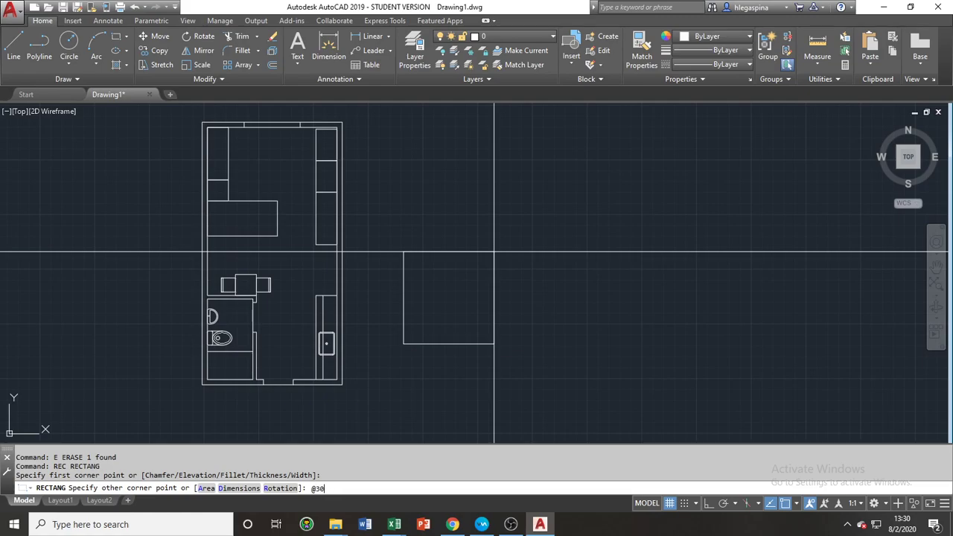
{"action": "key", "text": "Return"}
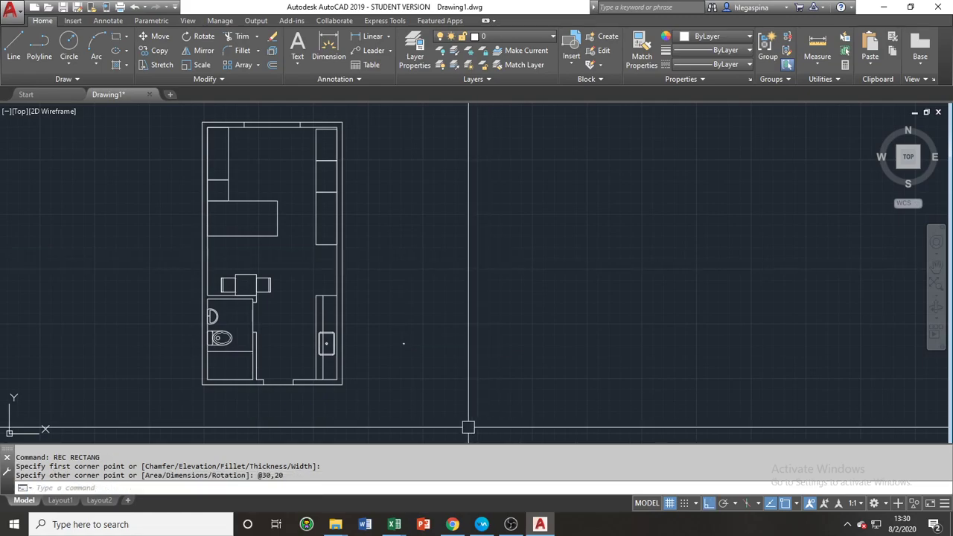
Scale the tiny 30 by 20 rectangle by a factor of 25.4 from its lower-left corner
{"action": "scroll", "coordinate": [404, 362], "scroll_direction": "up", "scroll_amount": 10}
{"action": "scroll", "coordinate": [388, 289], "scroll_direction": "down", "scroll_amount": 2}
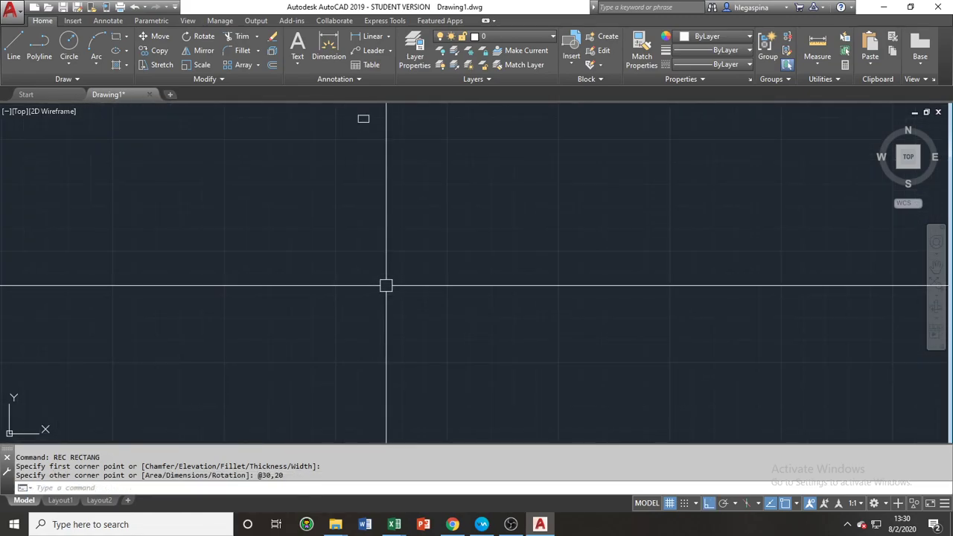
{"action": "scroll", "coordinate": [326, 284], "scroll_direction": "up", "scroll_amount": 8}
{"action": "middle_click_drag", "start_coordinate": [326, 258], "coordinate": [291, 280]}
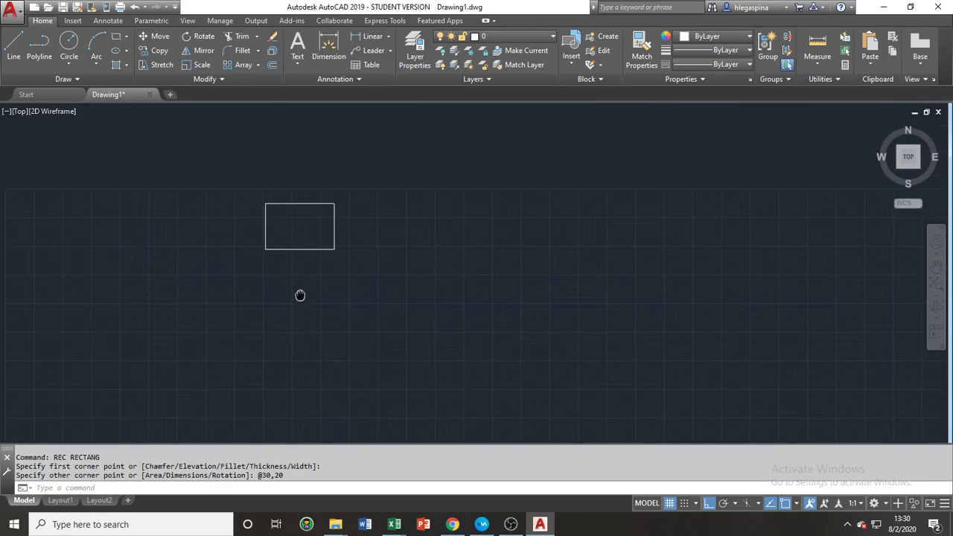
{"action": "left_click", "coordinate": [305, 271]}
{"action": "type", "text": "sc"}
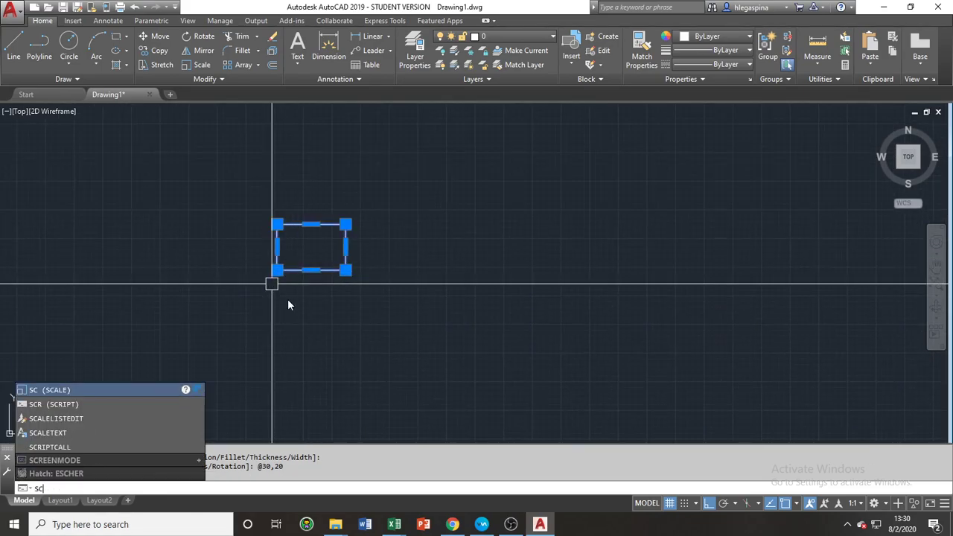
{"action": "key", "text": "Return"}
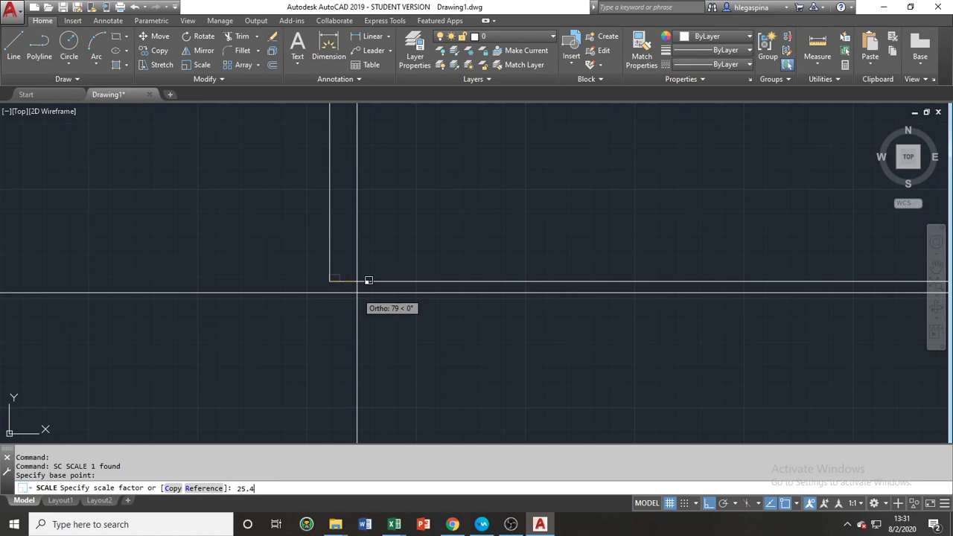
{"action": "key", "text": "Return"}
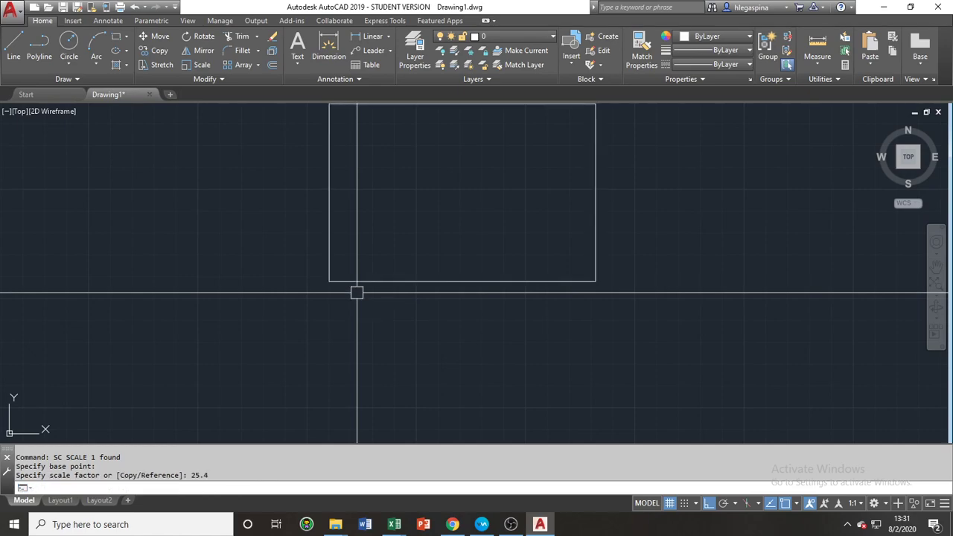
{"action": "scroll", "coordinate": [274, 326], "scroll_direction": "down", "scroll_amount": 8}
{"action": "scroll", "coordinate": [283, 325], "scroll_direction": "up", "scroll_amount": 4}
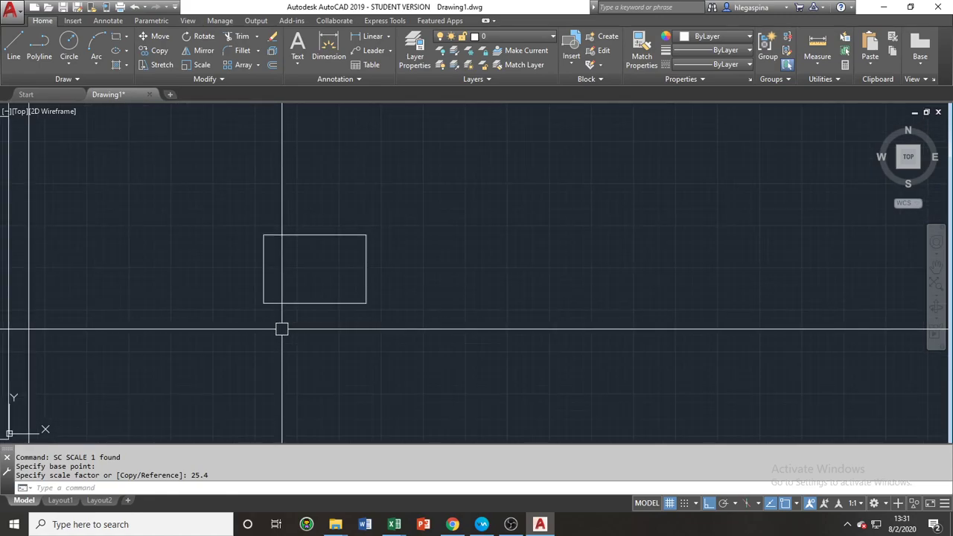
{"action": "mouse_move", "coordinate": [247, 301]}
{"action": "middle_mouse_down"}
{"action": "mouse_move", "coordinate": [276, 319]}
{"action": "mouse_move", "coordinate": [395, 347]}
{"action": "middle_mouse_up"}
{"action": "scroll", "coordinate": [406, 365], "scroll_direction": "down", "scroll_amount": 2}
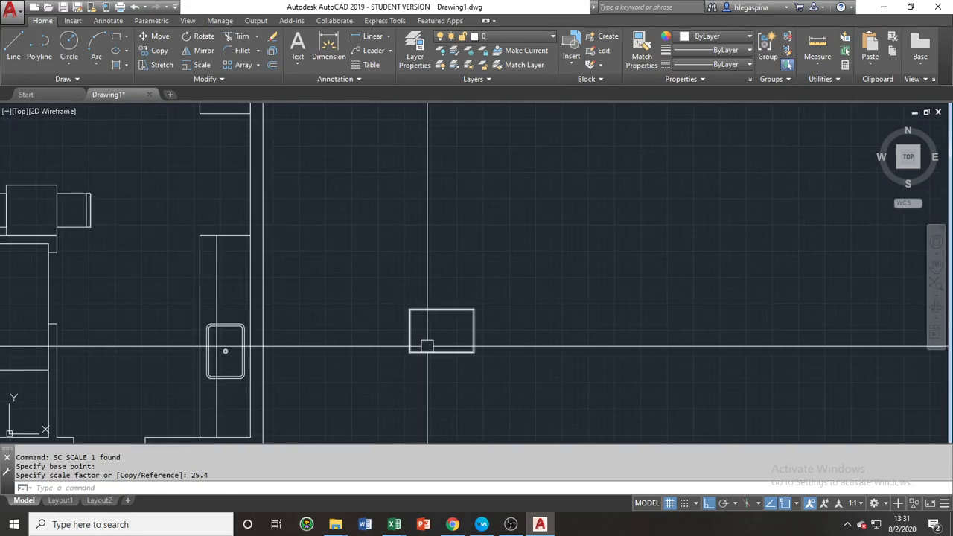
Erase the scaled rectangle to the right of the floor plan
{"action": "left_click", "coordinate": [426, 350]}
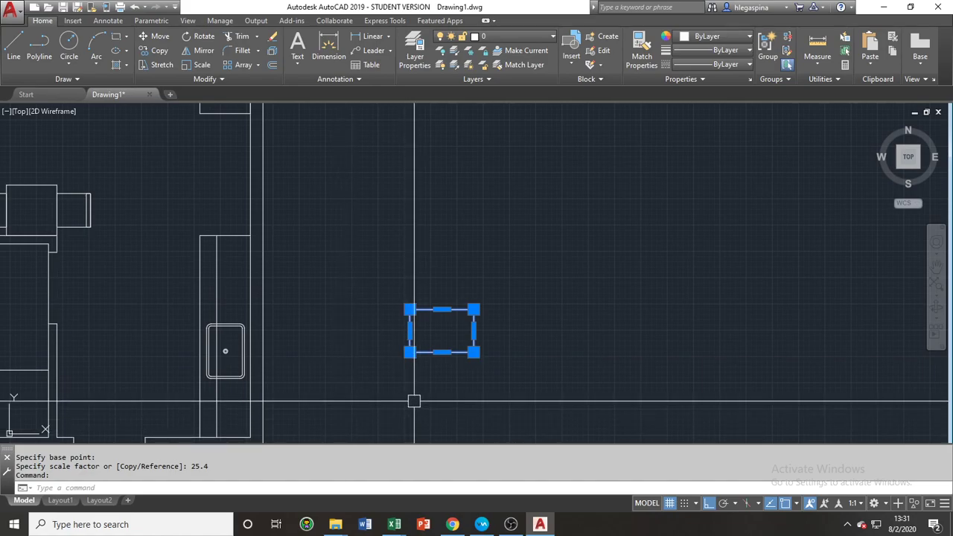
{"action": "middle_click_drag", "start_coordinate": [390, 372], "coordinate": [402, 432]}
{"action": "scroll", "coordinate": [405, 437], "scroll_direction": "down", "scroll_amount": 2}
{"action": "scroll", "coordinate": [301, 393], "scroll_direction": "up", "scroll_amount": 3}
{"action": "middle_click_drag", "start_coordinate": [302, 393], "coordinate": [371, 334]}
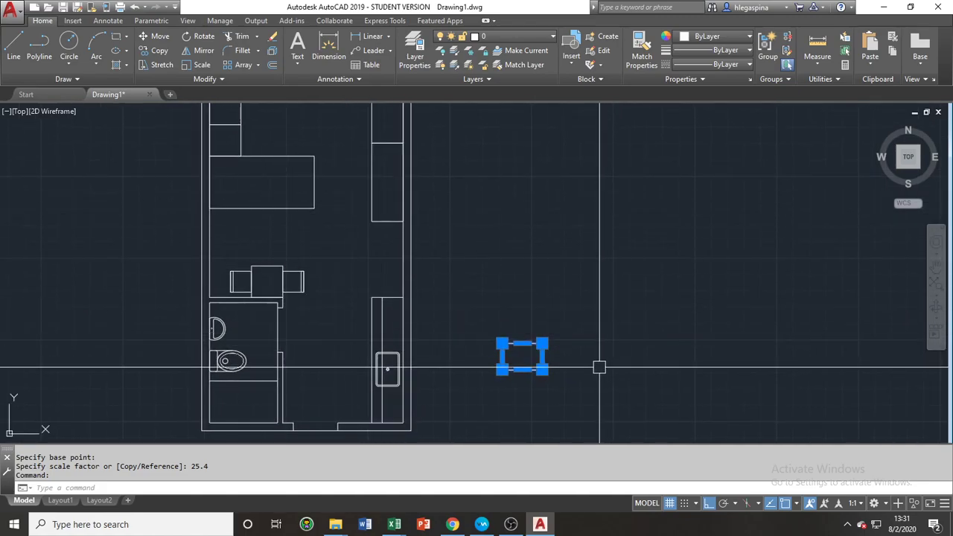
{"action": "middle_click_drag", "start_coordinate": [547, 311], "coordinate": [546, 375]}
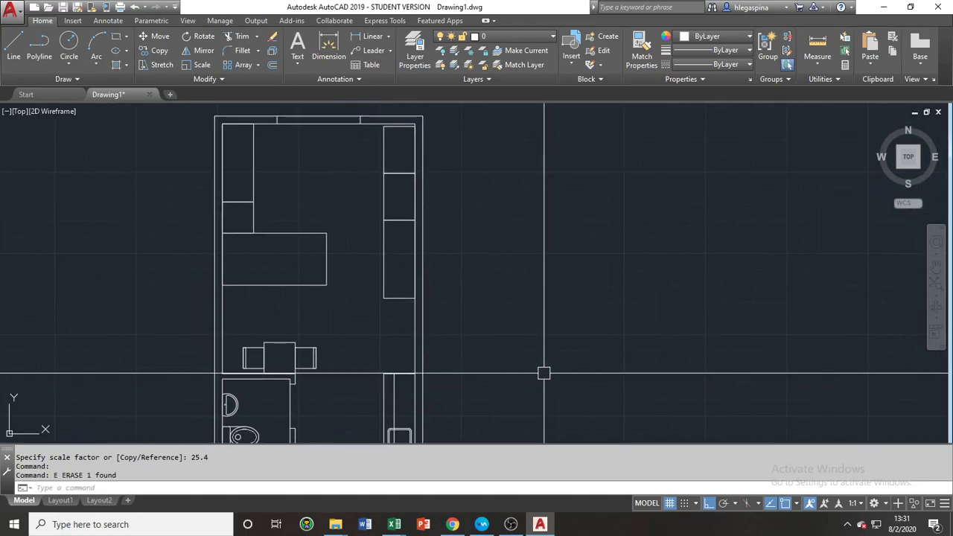
{"action": "middle_click_drag", "start_coordinate": [475, 238], "coordinate": [481, 266]}
{"action": "type", "text": "rec"}
{"action": "key", "text": "Return"}
{"action": "left_click", "coordinate": [531, 324]}
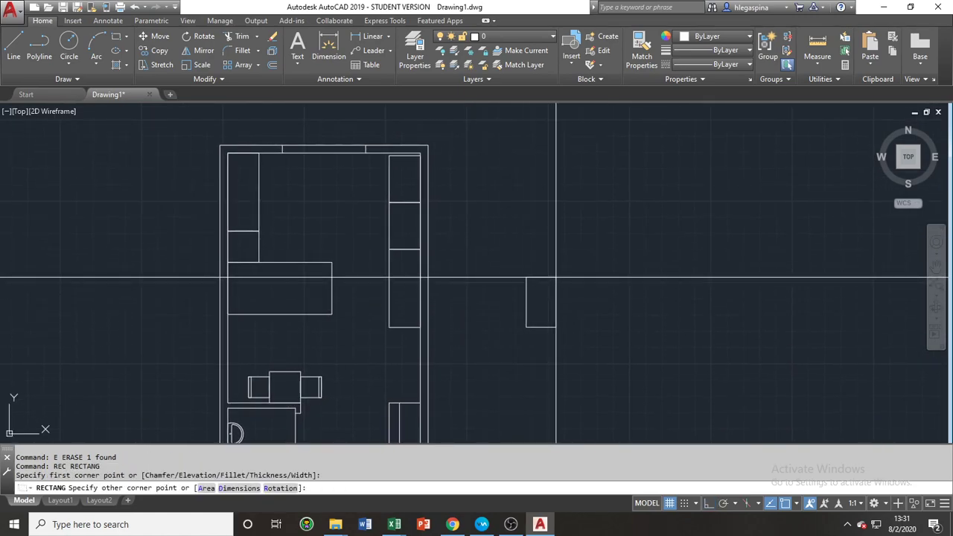
{"action": "key", "text": "Escape"}
Copy the large bed-sized rectangle straight right into the empty space outside the floor plan
{"action": "left_click", "coordinate": [323, 301]}
{"action": "left_click", "coordinate": [301, 327]}
{"action": "type", "text": "co"}
{"action": "key", "text": "Return"}
{"action": "left_click", "coordinate": [298, 331]}
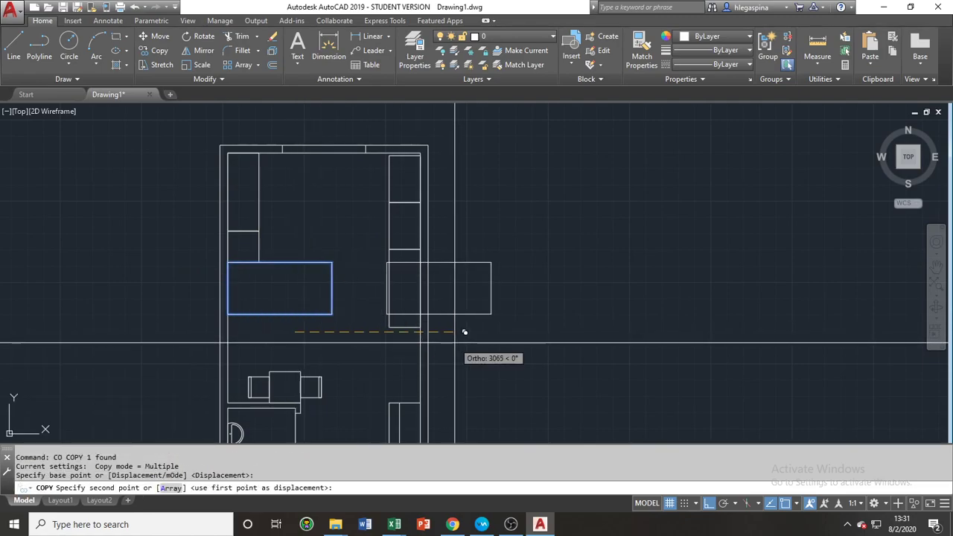
{"action": "key", "text": "Escape"}
Scale the copied bed-sized rectangle by a factor of 2 from the midpoint of its left edge
{"action": "left_click", "coordinate": [564, 349]}
{"action": "left_click", "coordinate": [462, 291]}
{"action": "type", "text": "sc"}
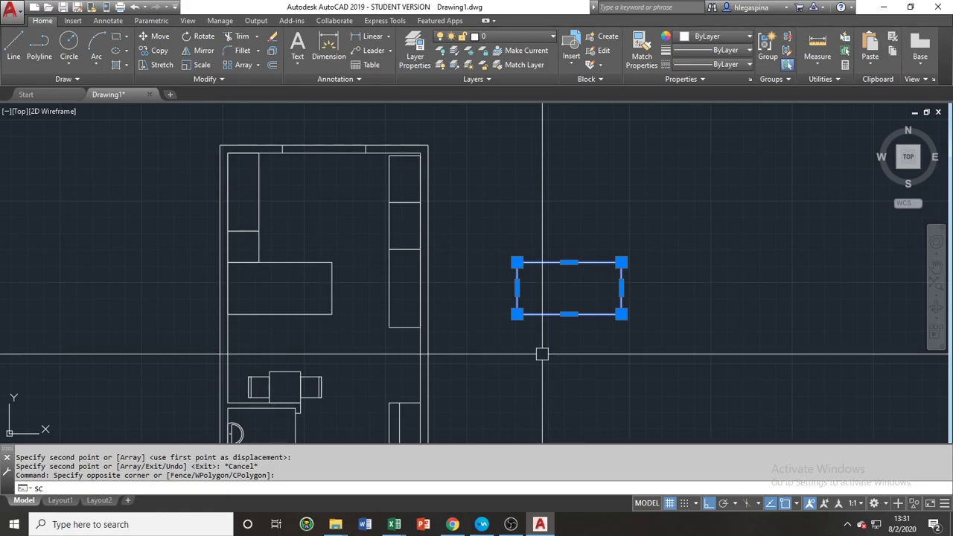
{"action": "key", "text": "Return"}
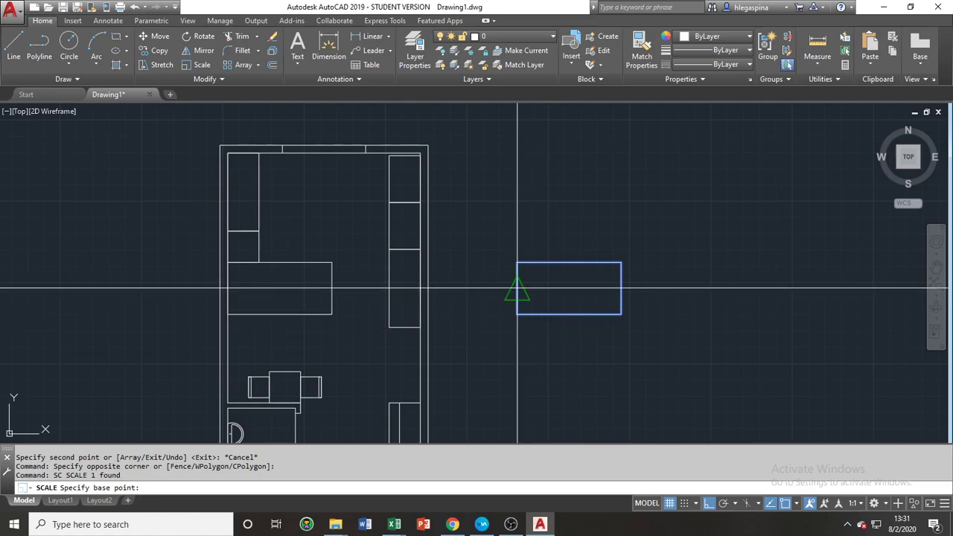
{"action": "left_click", "coordinate": [517, 288]}
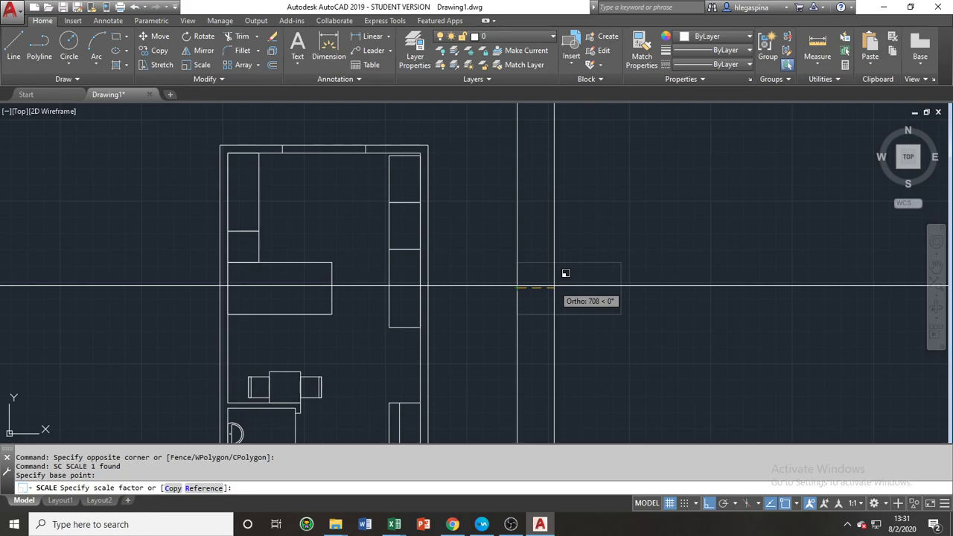
{"action": "type", "text": "2"}
{"action": "key", "text": "Return"}
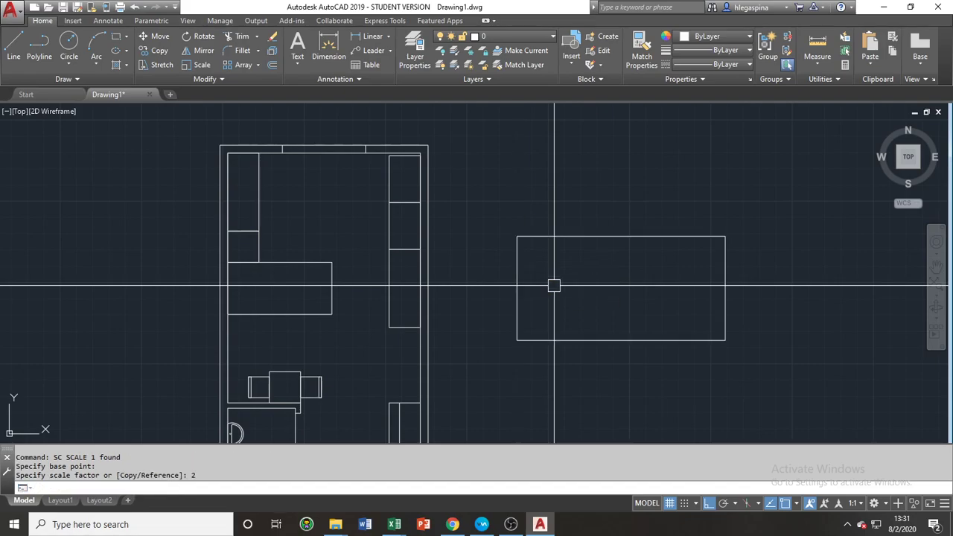
Erase the doubled rectangle outside the floor plan
{"action": "left_click", "coordinate": [540, 342]}
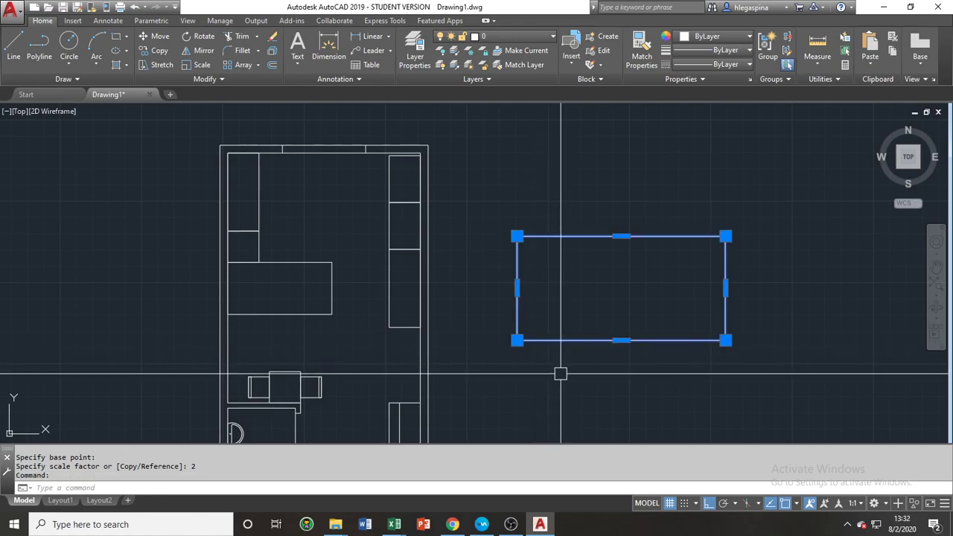
{"action": "type", "text": "e"}
{"action": "key", "text": "Return"}
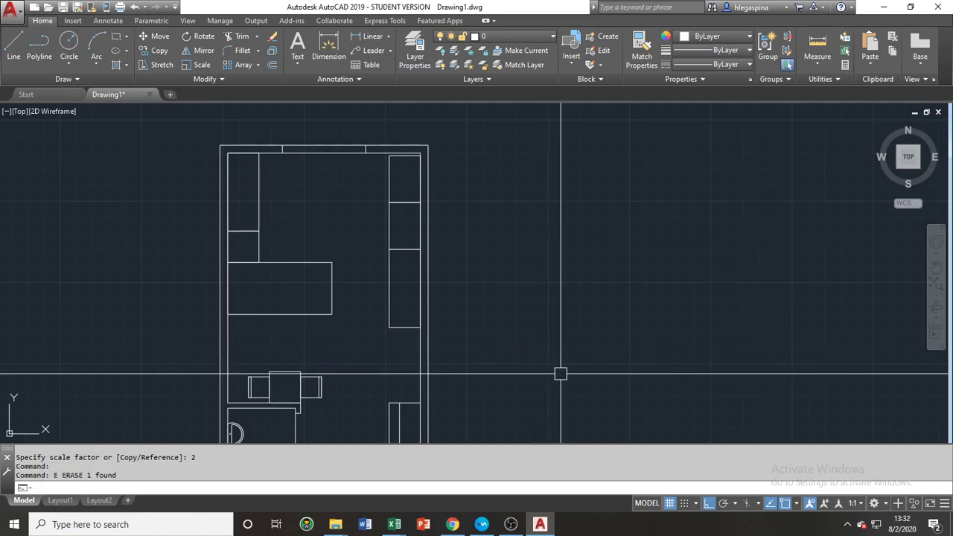
Copy the toilet from the bathroom straight right into the empty space outside the floor plan
{"action": "middle_click_drag", "start_coordinate": [339, 389], "coordinate": [381, 212]}
{"action": "scroll", "coordinate": [391, 193], "scroll_direction": "down", "scroll_amount": 2}
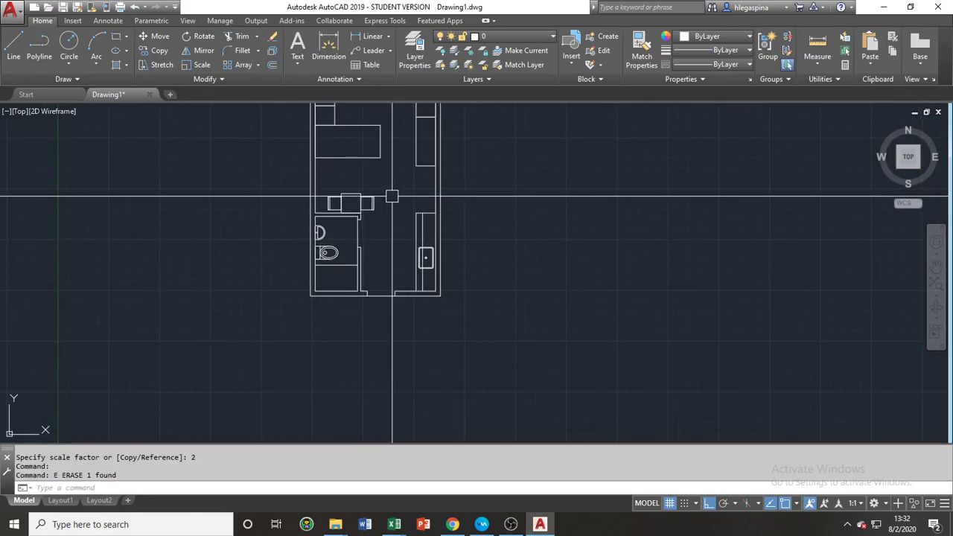
{"action": "scroll", "coordinate": [332, 279], "scroll_direction": "up", "scroll_amount": 2}
{"action": "left_click", "coordinate": [344, 240]}
{"action": "type", "text": "co"}
{"action": "key", "text": "Return"}
{"action": "left_click", "coordinate": [349, 242]}
{"action": "left_click", "coordinate": [636, 240]}
{"action": "key", "text": "Escape"}
Scale the copied toilet by a factor of .5 from the middle of its tank's back edge
{"action": "left_click", "coordinate": [634, 266]}
{"action": "left_click", "coordinate": [574, 187]}
{"action": "middle_click_drag", "start_coordinate": [628, 272], "coordinate": [556, 335]}
{"action": "type", "text": "sc"}
{"action": "key", "text": "Return"}
{"action": "left_click", "coordinate": [521, 303]}
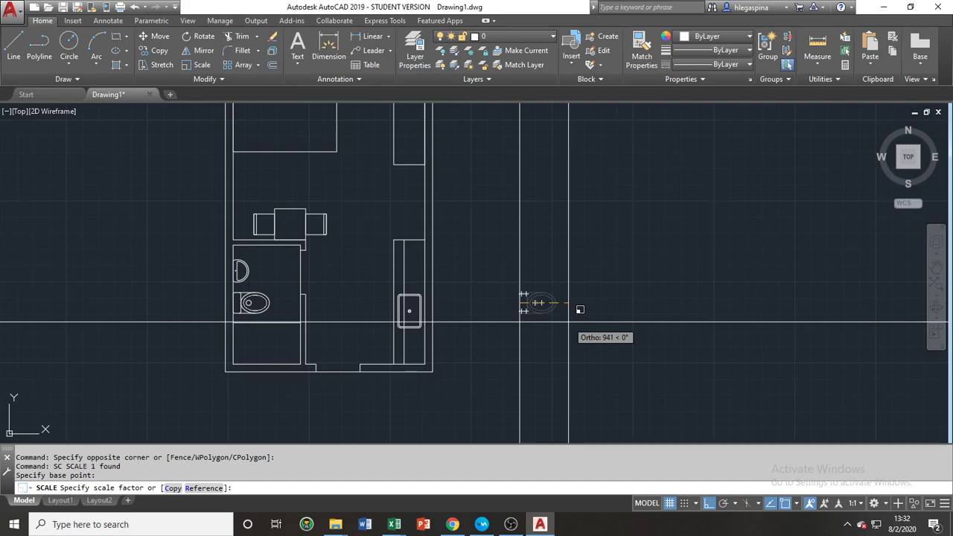
{"action": "type", "text": ".5"}
{"action": "key", "text": "Return"}
{"action": "scroll", "coordinate": [528, 313], "scroll_direction": "up", "scroll_amount": 6}
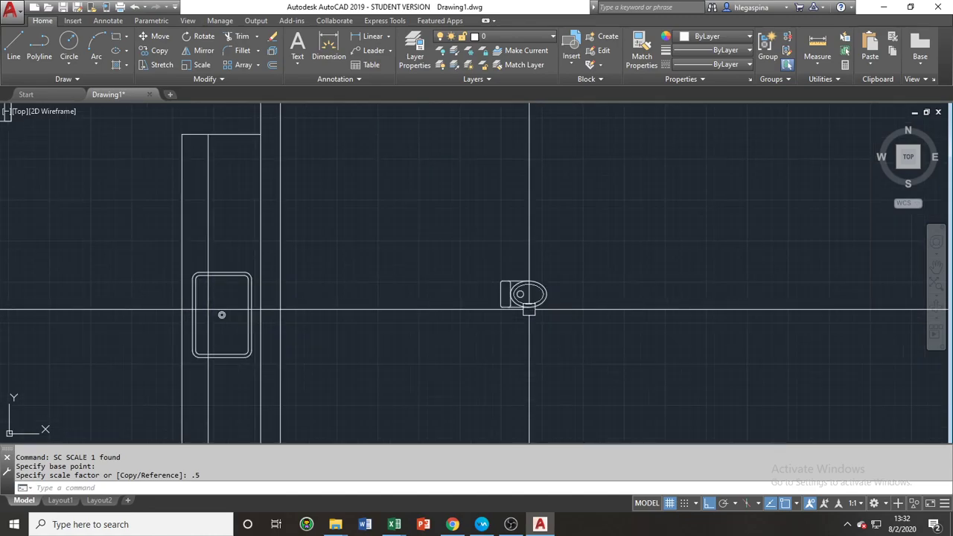
Erase the half-size toilet copy to the right of the floor plan
{"action": "left_click", "coordinate": [540, 307]}
{"action": "scroll", "coordinate": [571, 321], "scroll_direction": "down", "scroll_amount": 4}
{"action": "middle_click_drag", "start_coordinate": [572, 321], "coordinate": [529, 349]}
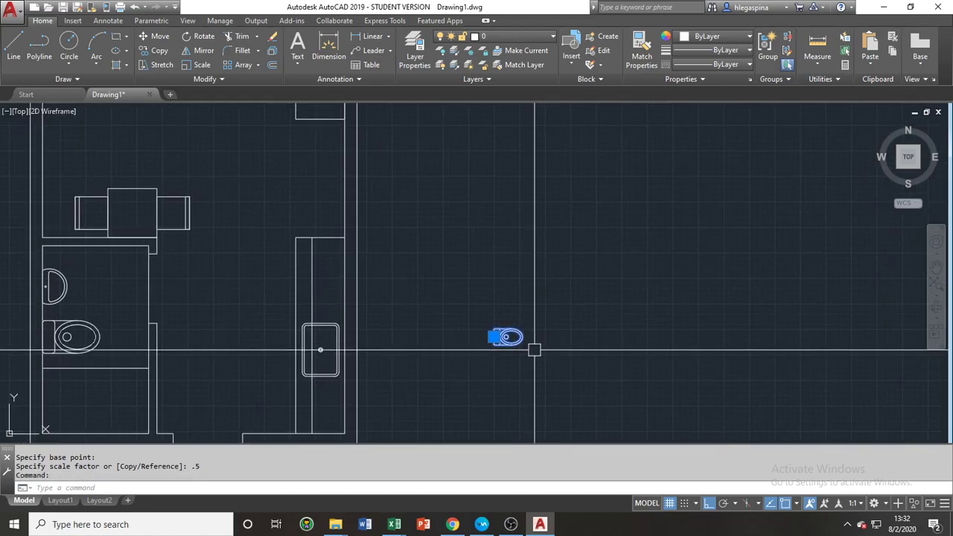
{"action": "type", "text": "E"}
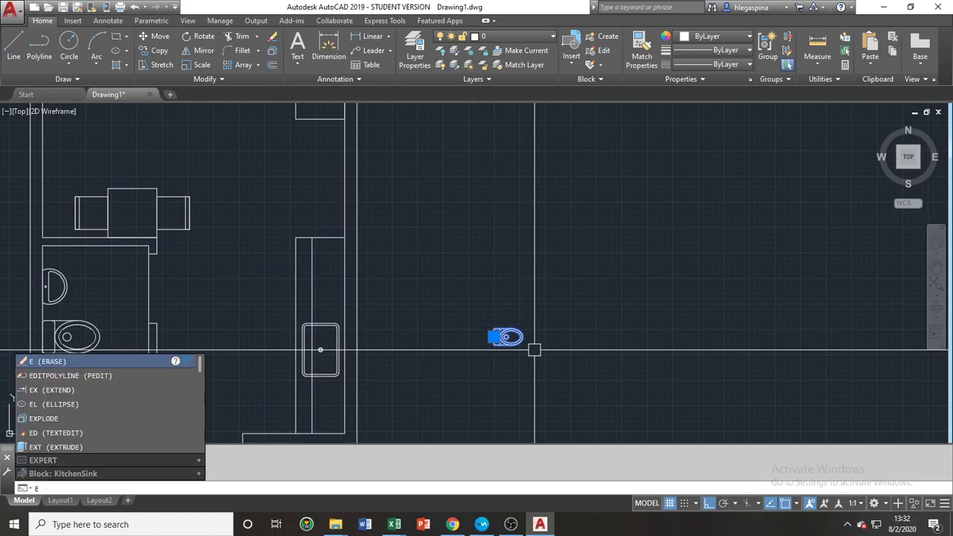
{"action": "key", "text": "Return"}
{"action": "scroll", "coordinate": [558, 319], "scroll_direction": "down", "scroll_amount": 5}
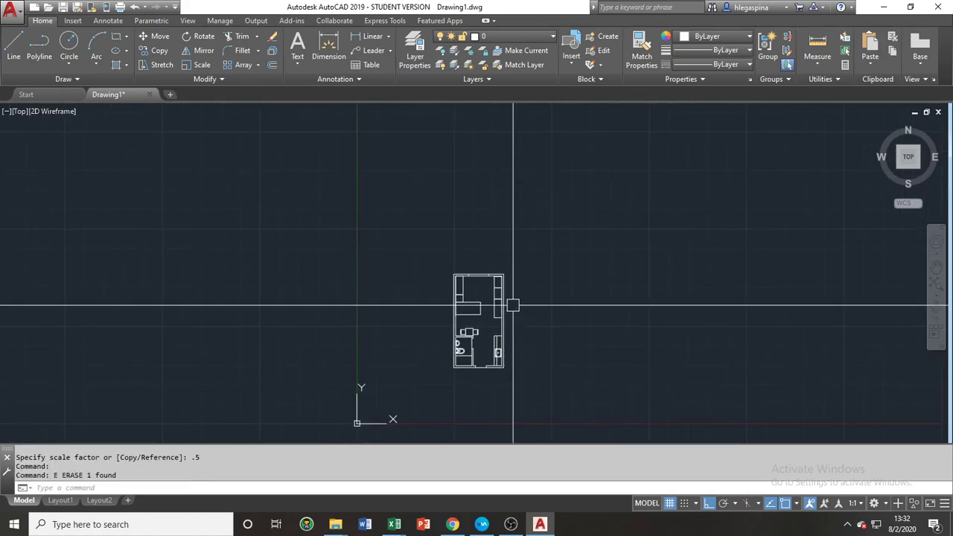
Start a hatch for the floor plan and choose the USER pattern
{"action": "scroll", "coordinate": [517, 308], "scroll_direction": "up", "scroll_amount": 3}
{"action": "middle_click_drag", "start_coordinate": [452, 321], "coordinate": [426, 329]}
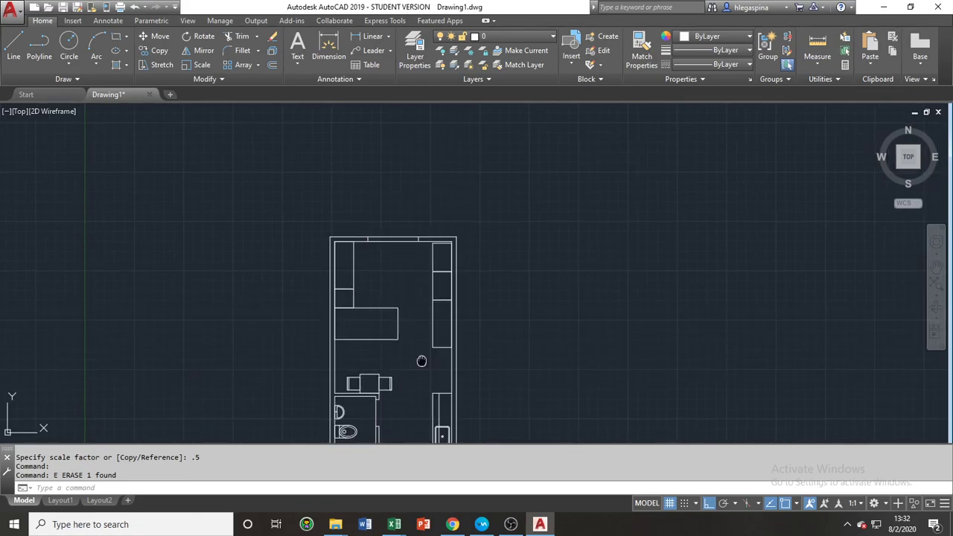
{"action": "middle_click_drag", "start_coordinate": [423, 362], "coordinate": [404, 215]}
{"action": "scroll", "coordinate": [385, 249], "scroll_direction": "up", "scroll_amount": 2}
{"action": "scroll", "coordinate": [379, 249], "scroll_direction": "down", "scroll_amount": 2}
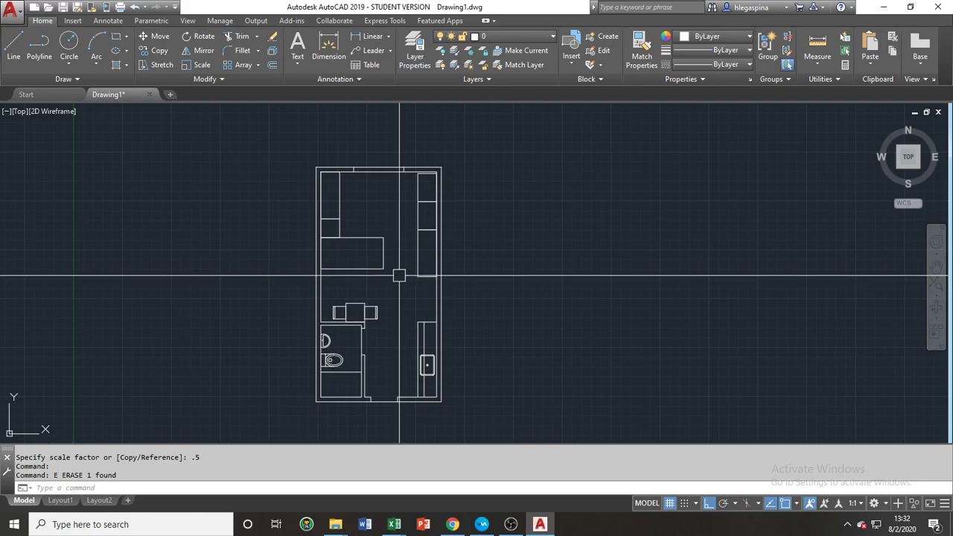
{"action": "type", "text": "H"}
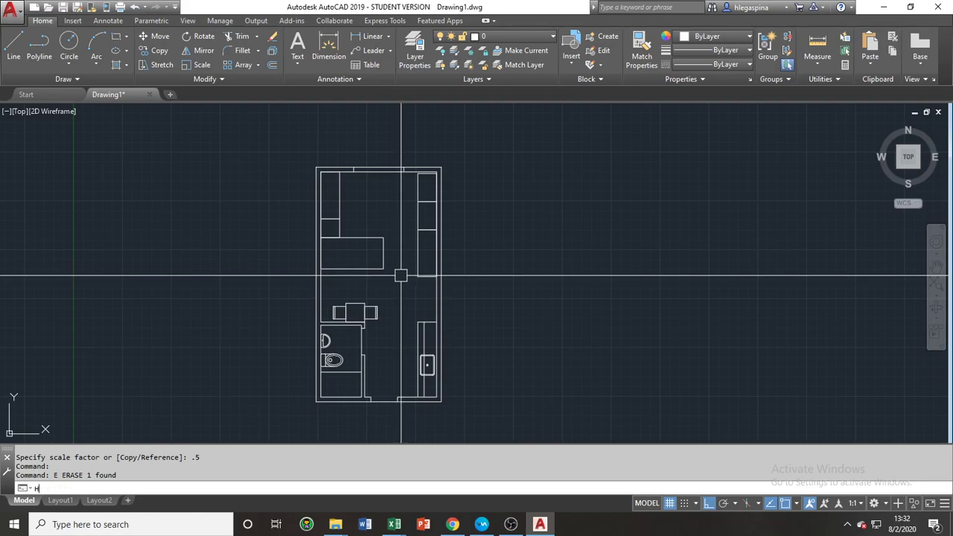
{"action": "key", "text": "Return"}
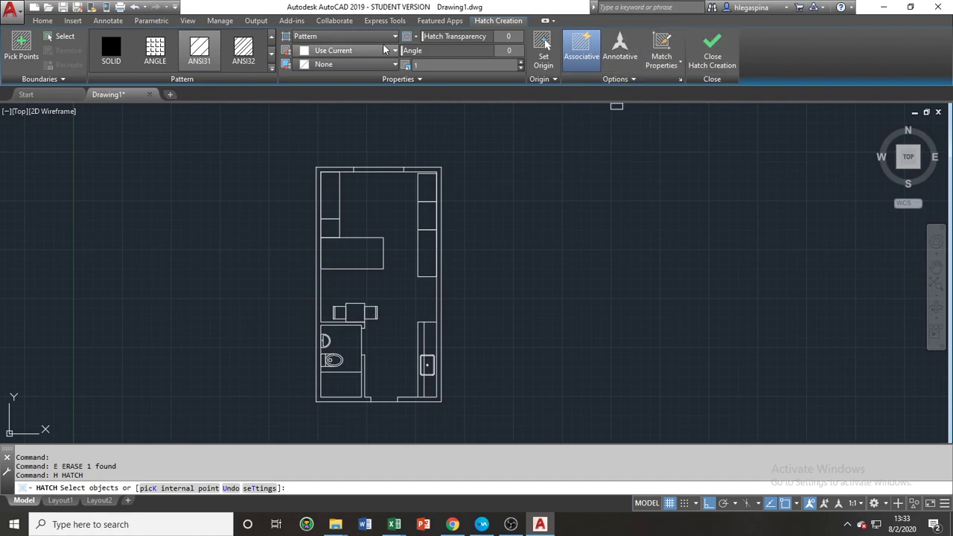
{"action": "left_click", "coordinate": [273, 69]}
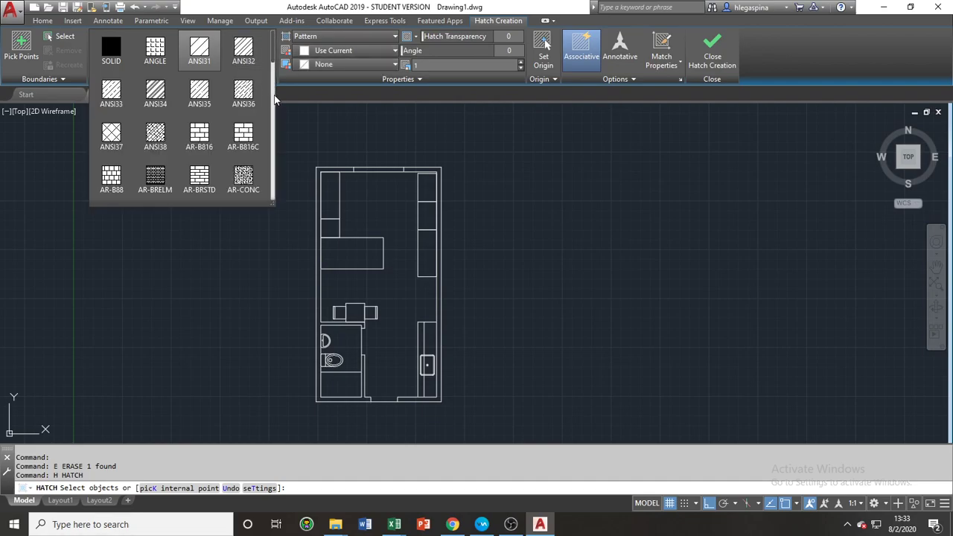
{"action": "scroll", "coordinate": [277, 112], "scroll_direction": "down", "scroll_amount": 3}
{"action": "left_click_drag", "start_coordinate": [278, 109], "coordinate": [272, 192]}
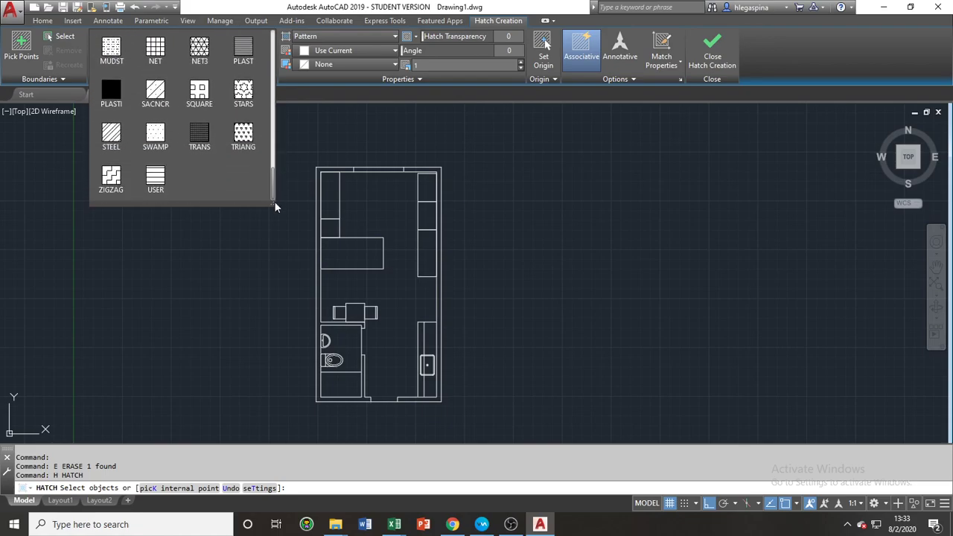
{"action": "left_click", "coordinate": [156, 191]}
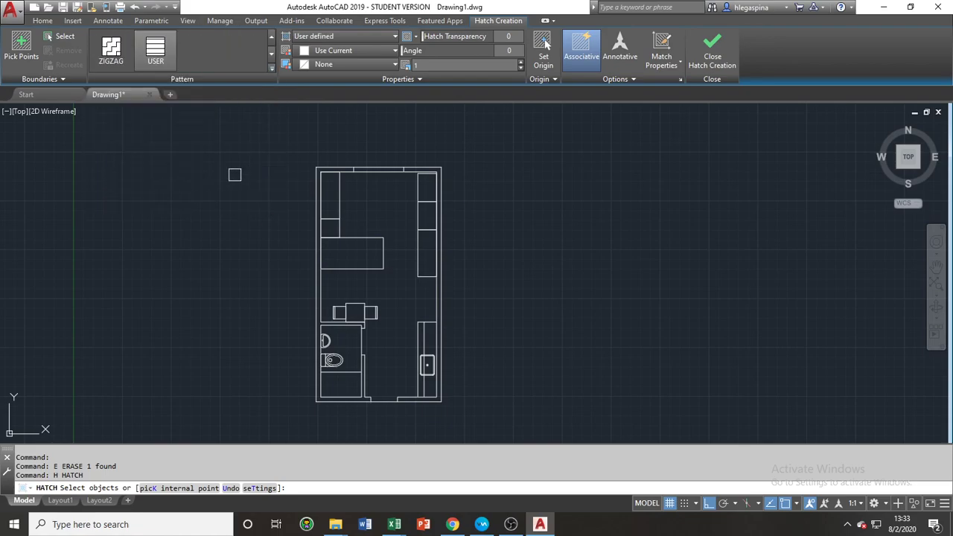
Make the user-defined hatch double so its lines cross, and set the hatch spacing to 600
{"action": "left_click", "coordinate": [455, 76]}
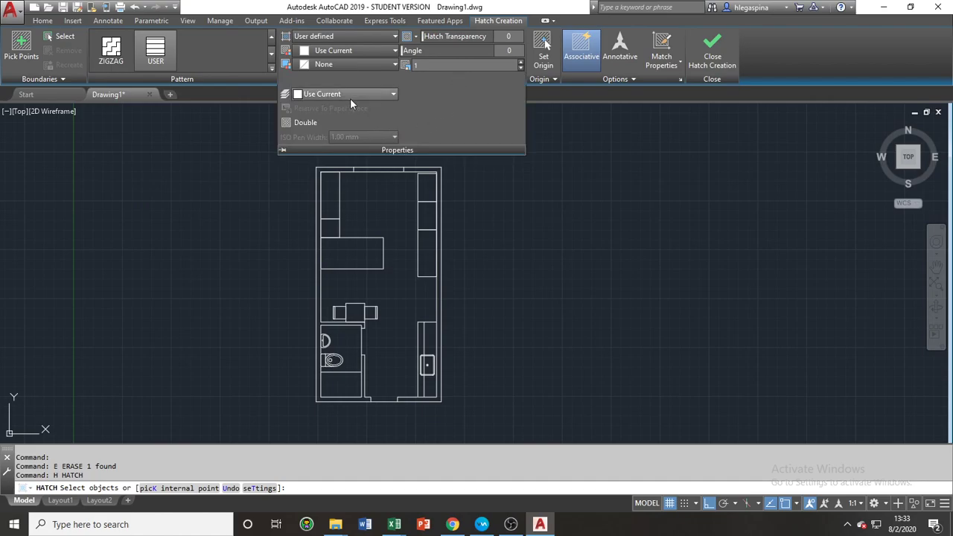
{"action": "left_click", "coordinate": [305, 123]}
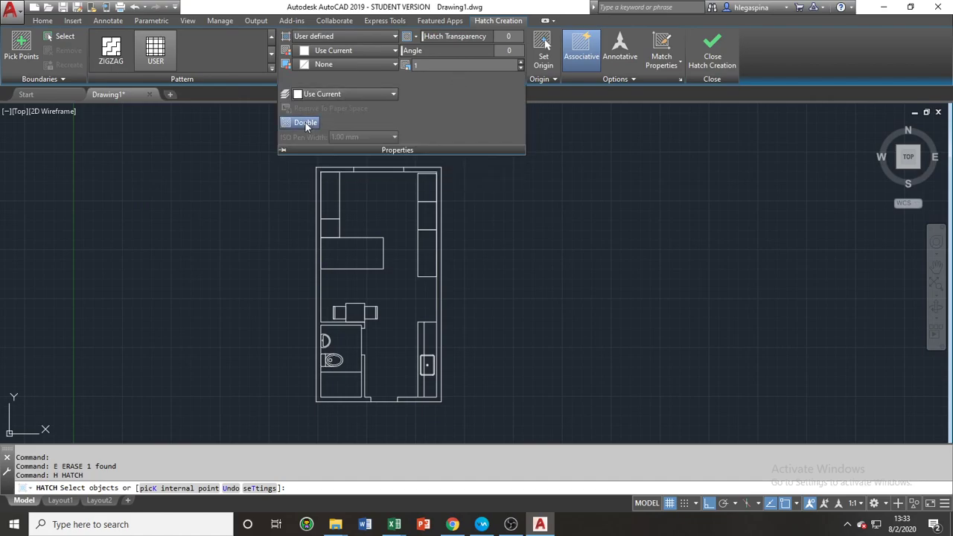
{"action": "left_click", "coordinate": [455, 67]}
{"action": "type", "text": "600"}
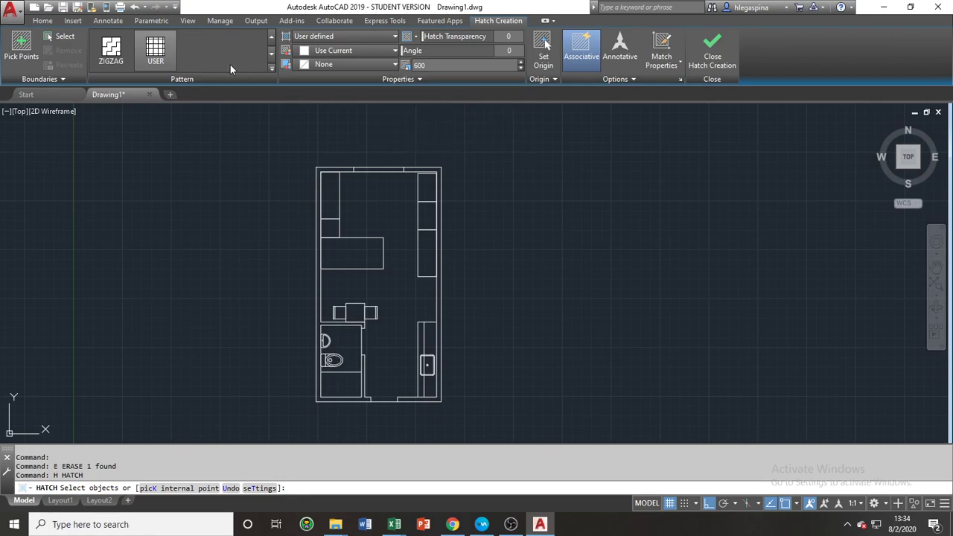
Apply the 600 grid hatch to the open floor of the main room, around the furniture
{"action": "left_click", "coordinate": [29, 41]}
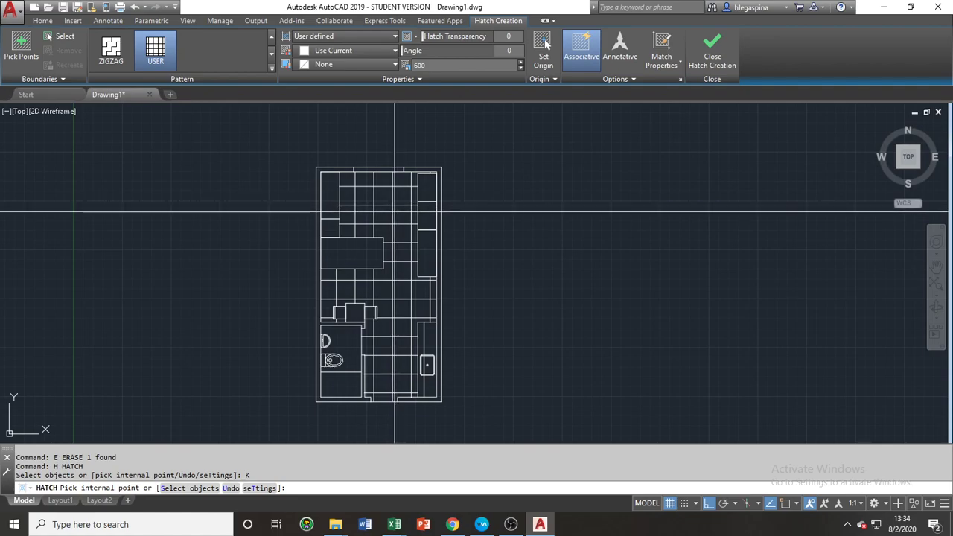
{"action": "left_click", "coordinate": [395, 212]}
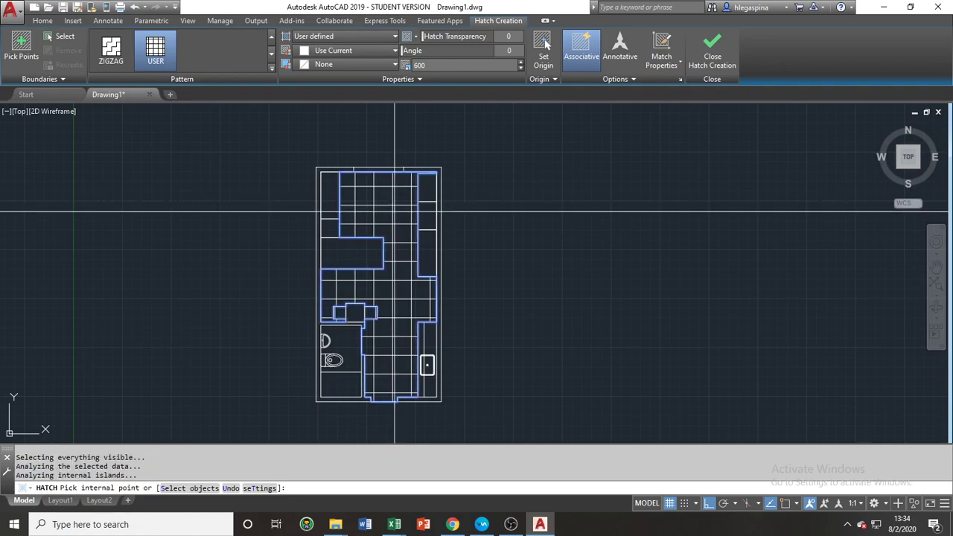
{"action": "middle_click_drag", "start_coordinate": [418, 284], "coordinate": [404, 238]}
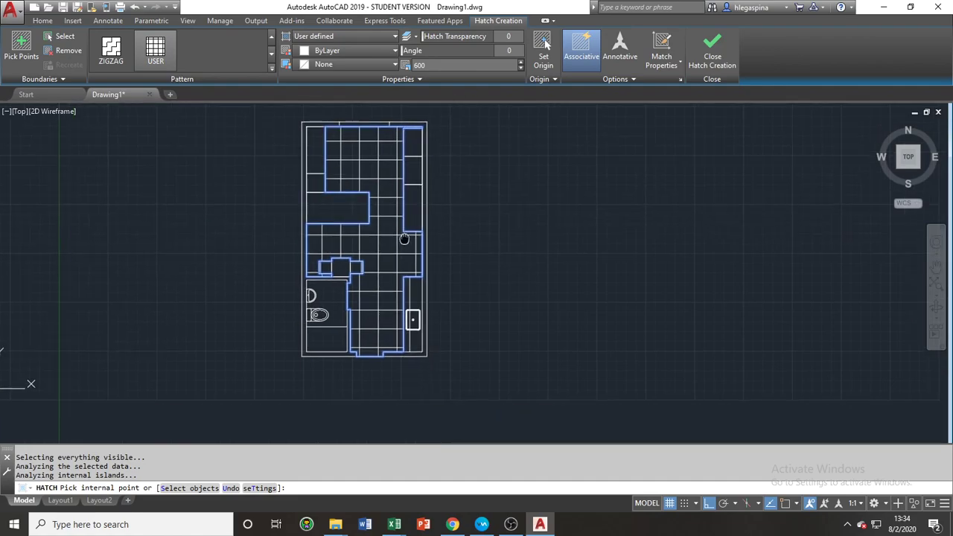
{"action": "scroll", "coordinate": [379, 290], "scroll_direction": "up", "scroll_amount": 2}
{"action": "mouse_move", "coordinate": [378, 203]}
{"action": "middle_mouse_down"}
{"action": "mouse_move", "coordinate": [381, 293]}
{"action": "mouse_move", "coordinate": [400, 251]}
{"action": "mouse_move", "coordinate": [403, 207]}
{"action": "mouse_move", "coordinate": [414, 224]}
{"action": "middle_mouse_up"}
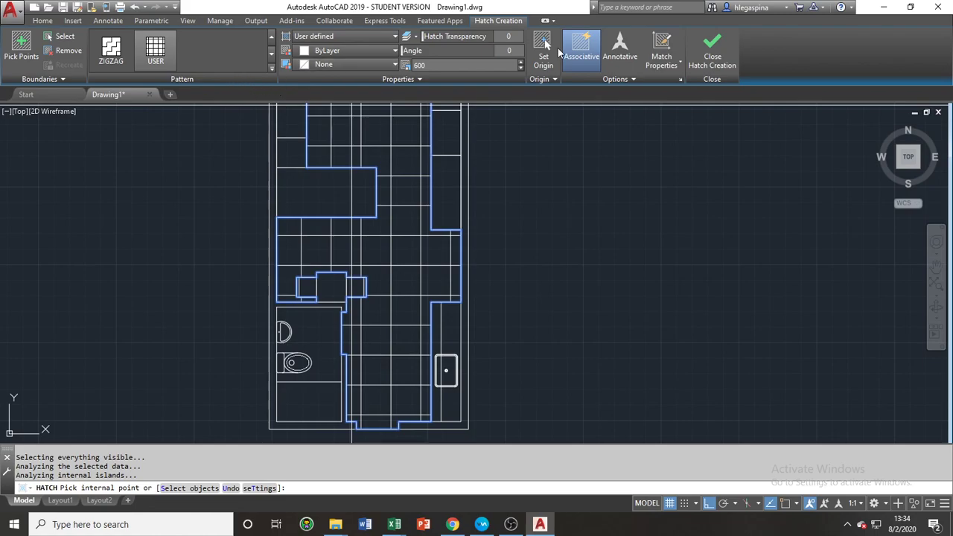
Set the main floor hatch's origin at the bathroom wall's outer upper corner beside the table and finish the hatch
{"action": "left_click", "coordinate": [544, 46]}
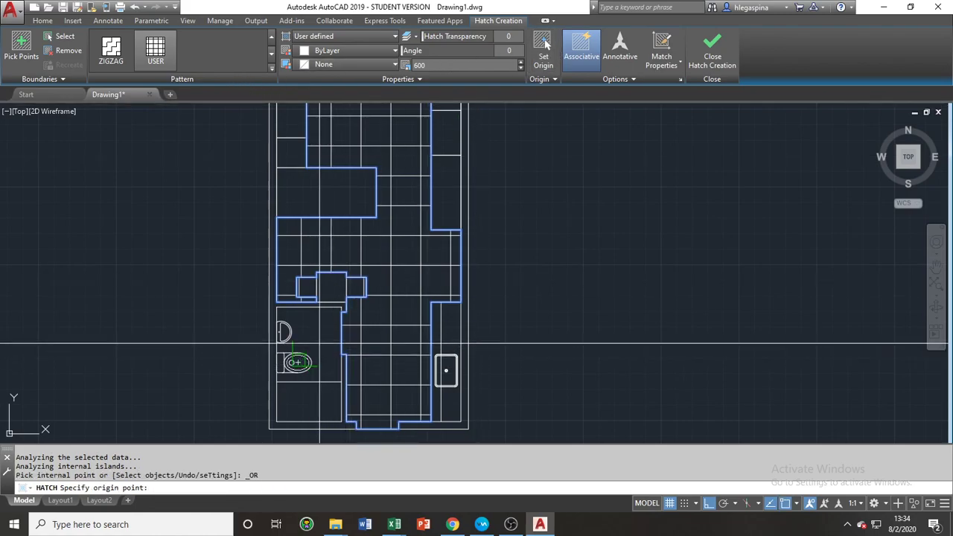
{"action": "scroll", "coordinate": [337, 322], "scroll_direction": "up", "scroll_amount": 4}
{"action": "left_click", "coordinate": [360, 272]}
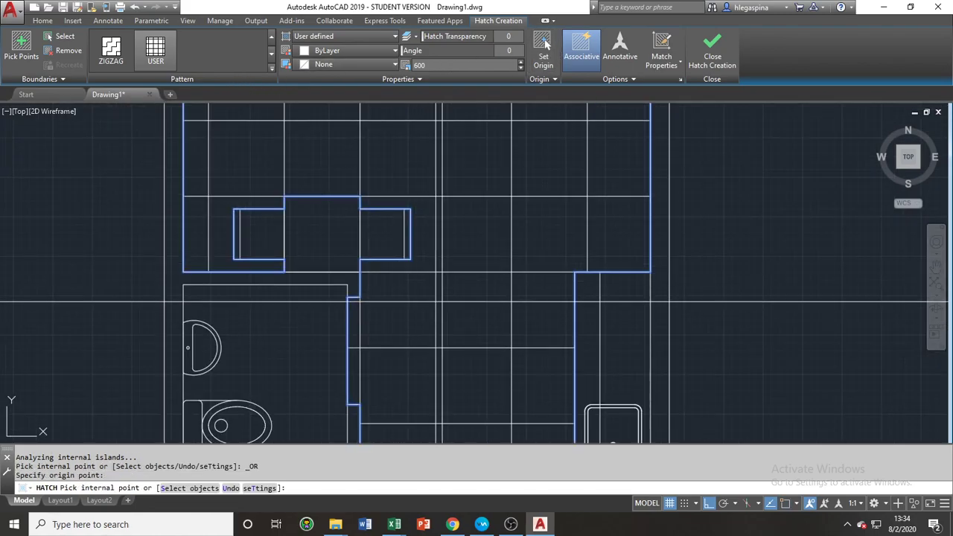
{"action": "scroll", "coordinate": [447, 358], "scroll_direction": "down", "scroll_amount": 6}
{"action": "scroll", "coordinate": [452, 373], "scroll_direction": "up", "scroll_amount": 2}
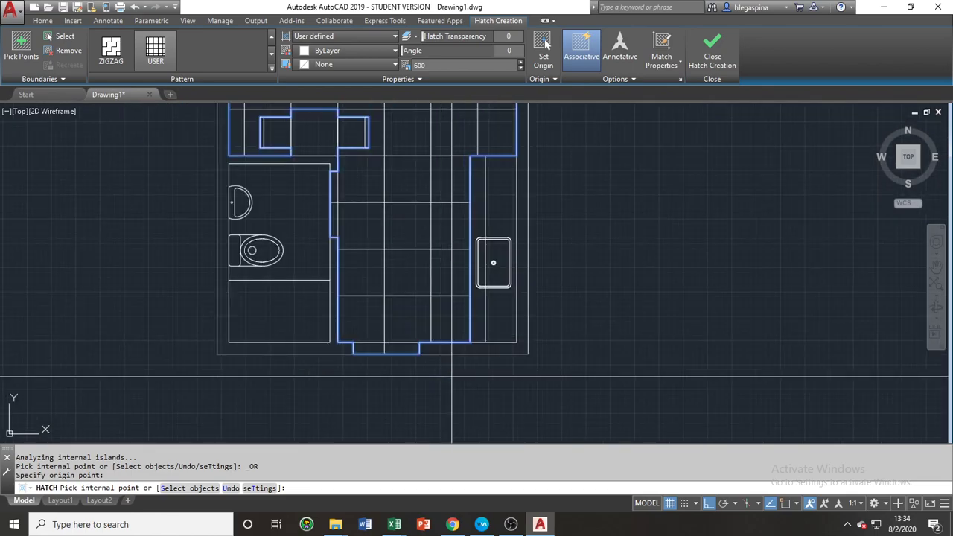
{"action": "mouse_move", "coordinate": [404, 233]}
{"action": "middle_mouse_down"}
{"action": "mouse_move", "coordinate": [368, 297]}
{"action": "mouse_move", "coordinate": [363, 374]}
{"action": "middle_mouse_up"}
{"action": "scroll", "coordinate": [374, 296], "scroll_direction": "down", "scroll_amount": 2}
{"action": "middle_click_drag", "start_coordinate": [377, 193], "coordinate": [371, 280]}
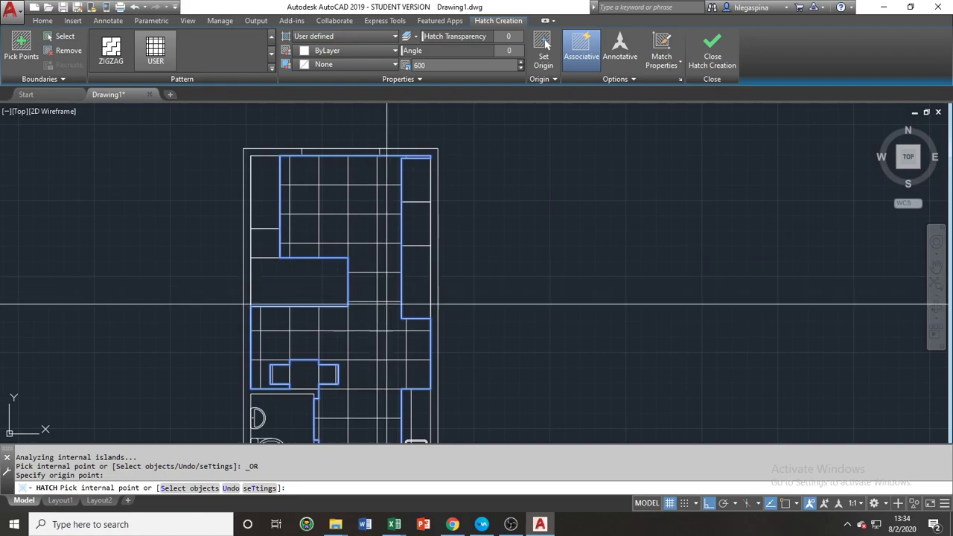
{"action": "middle_click_drag", "start_coordinate": [380, 378], "coordinate": [383, 220]}
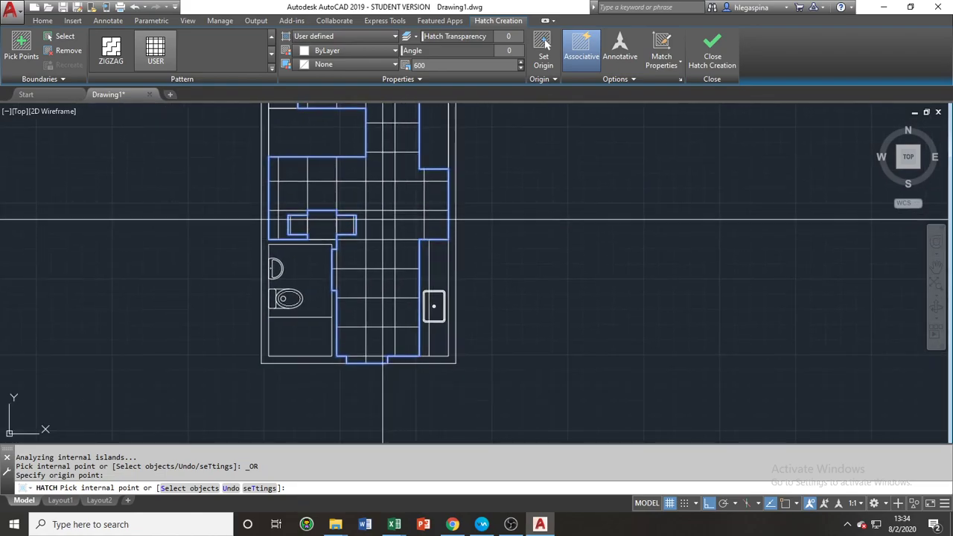
{"action": "left_click", "coordinate": [384, 220]}
{"action": "key", "text": "Return"}
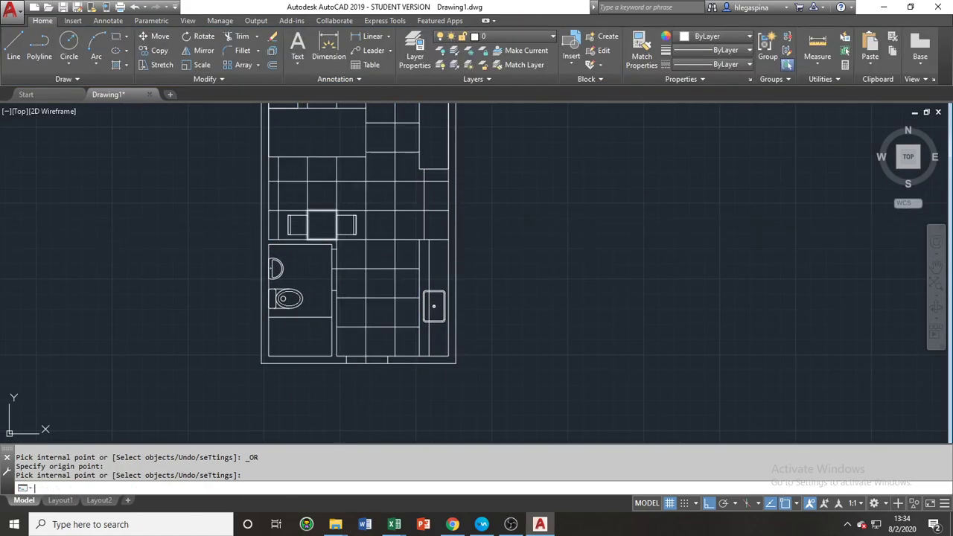
Hatch the bathroom floor and the area below the toilet with the same double pattern at a spacing of 200
{"action": "key", "text": "Return"}
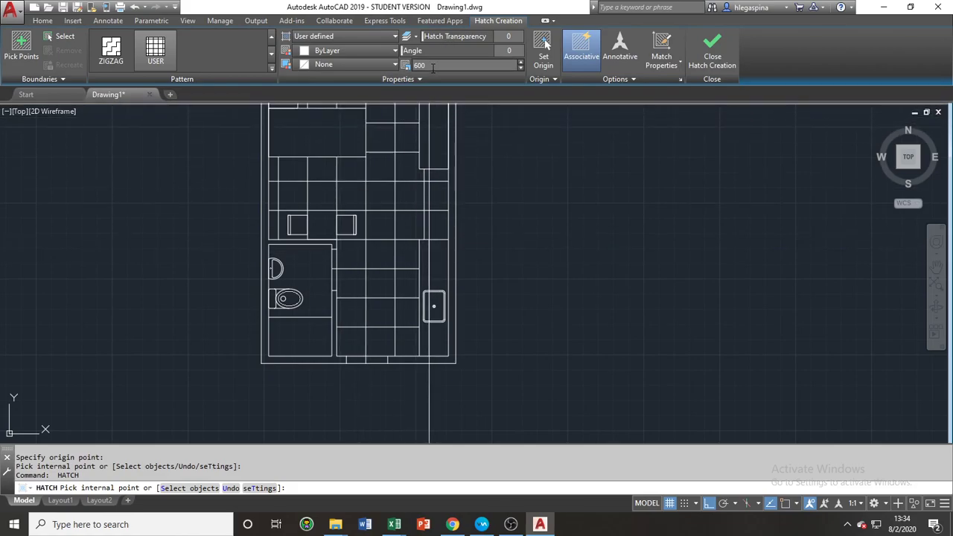
{"action": "type", "text": "20"}
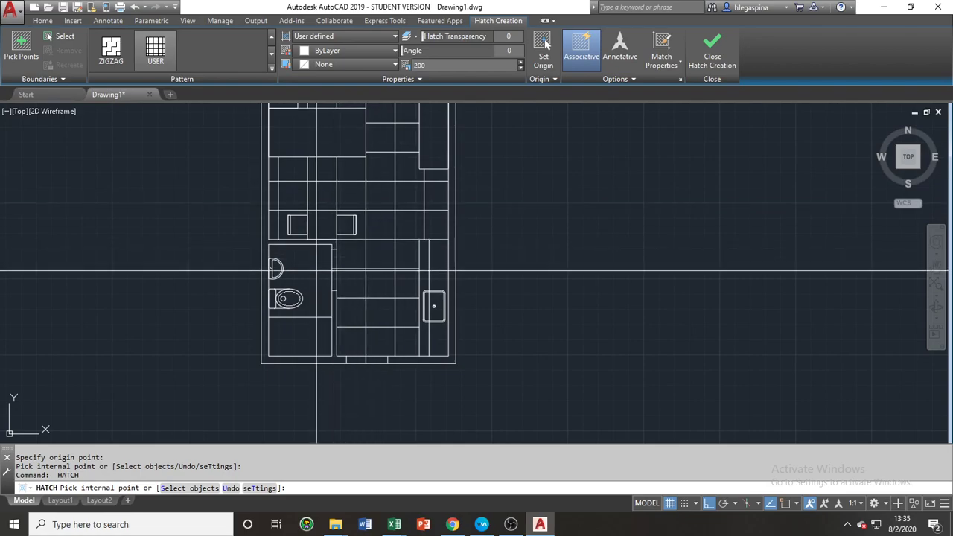
{"action": "left_click", "coordinate": [297, 276]}
{"action": "left_click", "coordinate": [304, 341]}
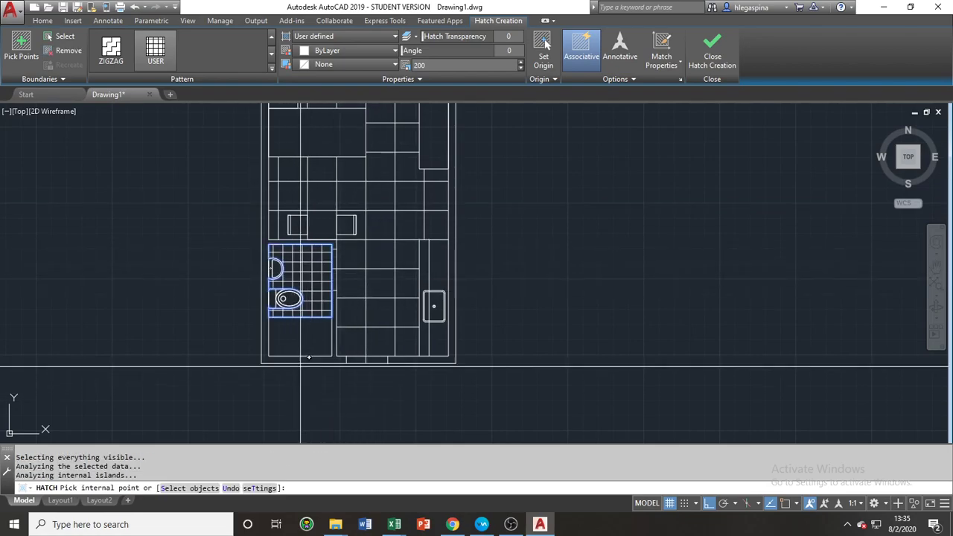
{"action": "scroll", "coordinate": [324, 305], "scroll_direction": "up", "scroll_amount": 4}
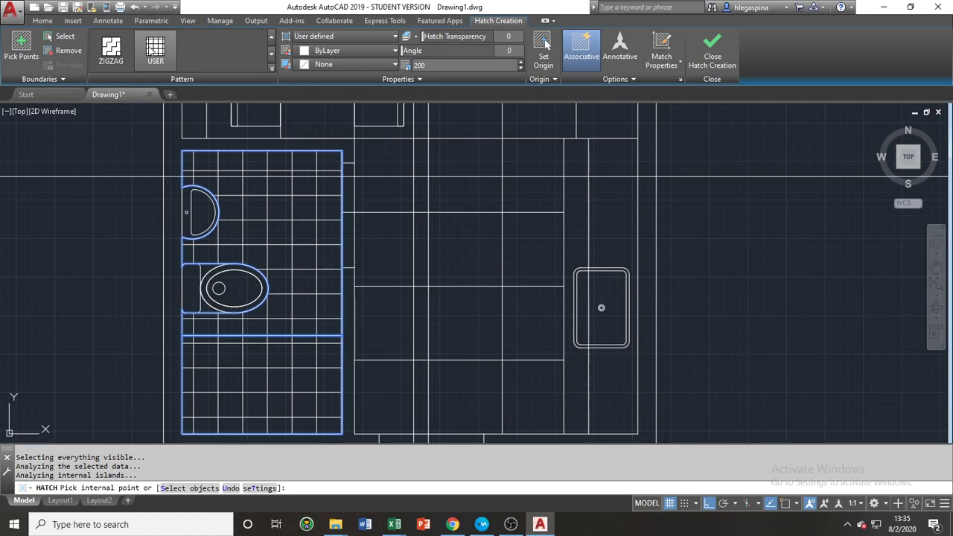
Set the bathroom hatch's origin at the right end of the line below the toilet and finish the hatch
{"action": "left_click", "coordinate": [154, 49]}
{"action": "left_click", "coordinate": [546, 45]}
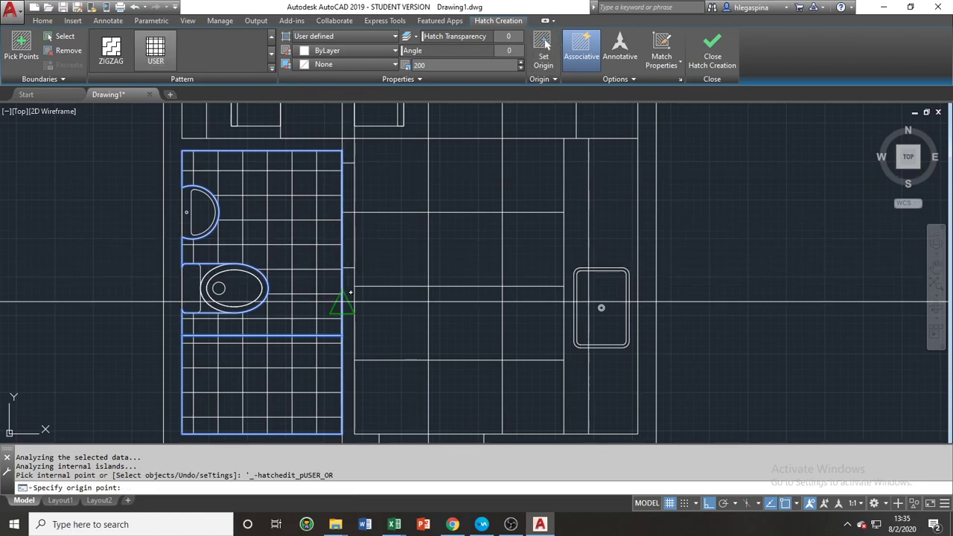
{"action": "left_click", "coordinate": [344, 335]}
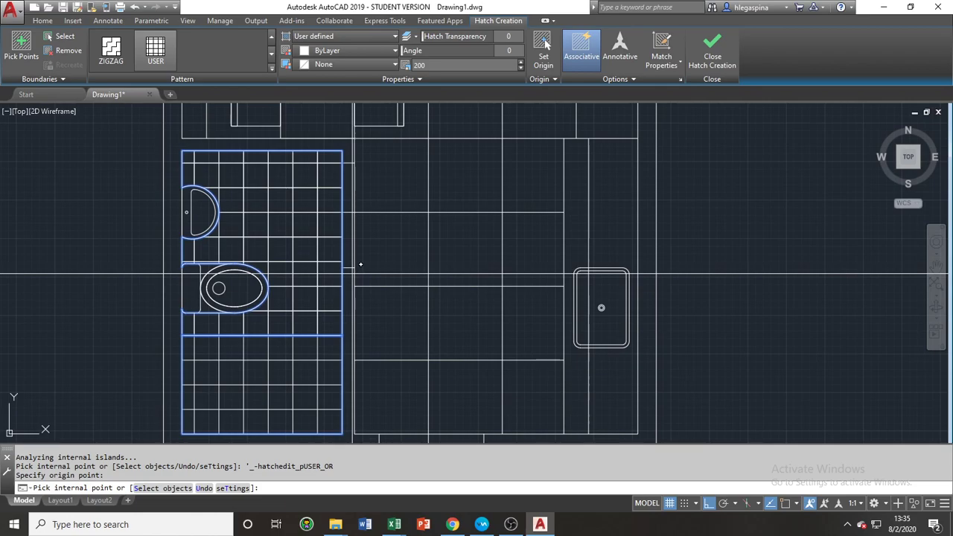
{"action": "scroll", "coordinate": [563, 216], "scroll_direction": "down", "scroll_amount": 3}
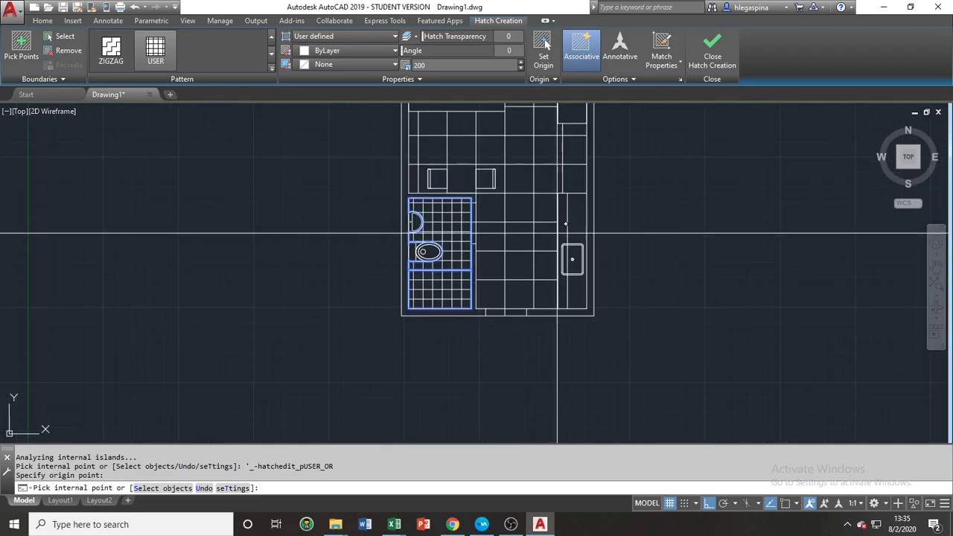
{"action": "scroll", "coordinate": [551, 223], "scroll_direction": "down", "scroll_amount": 1}
{"action": "key", "text": "Return"}
{"action": "middle_click_drag", "start_coordinate": [570, 247], "coordinate": [521, 298]}
{"action": "scroll", "coordinate": [505, 276], "scroll_direction": "down", "scroll_amount": 2}
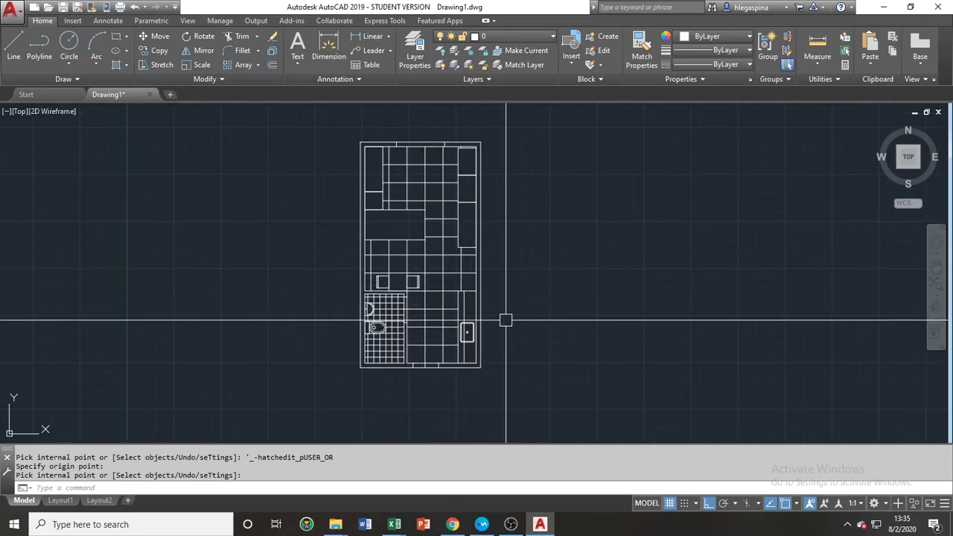
Draw a circle with a diameter of 800 in the empty space to the right of the floor plan
{"action": "scroll", "coordinate": [460, 346], "scroll_direction": "up", "scroll_amount": 2}
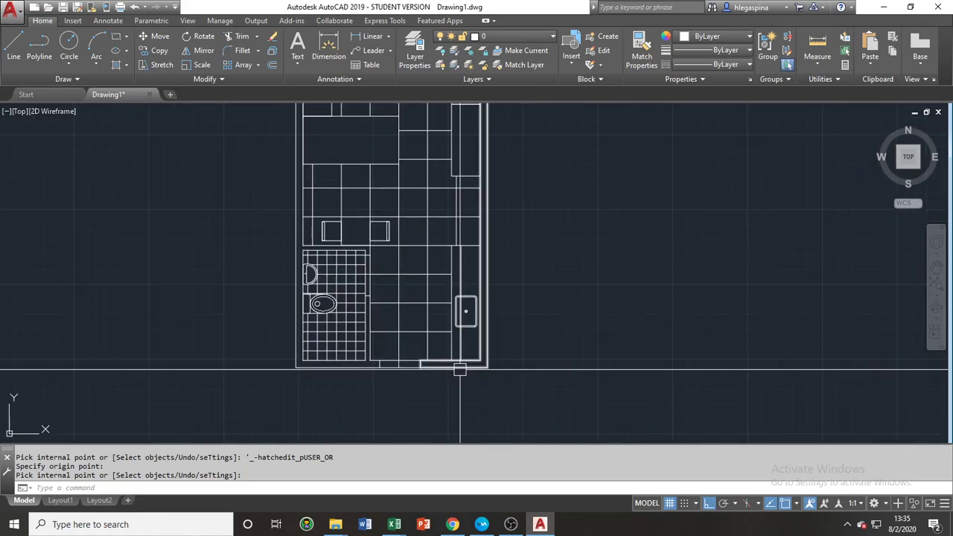
{"action": "middle_click_drag", "start_coordinate": [454, 321], "coordinate": [409, 386]}
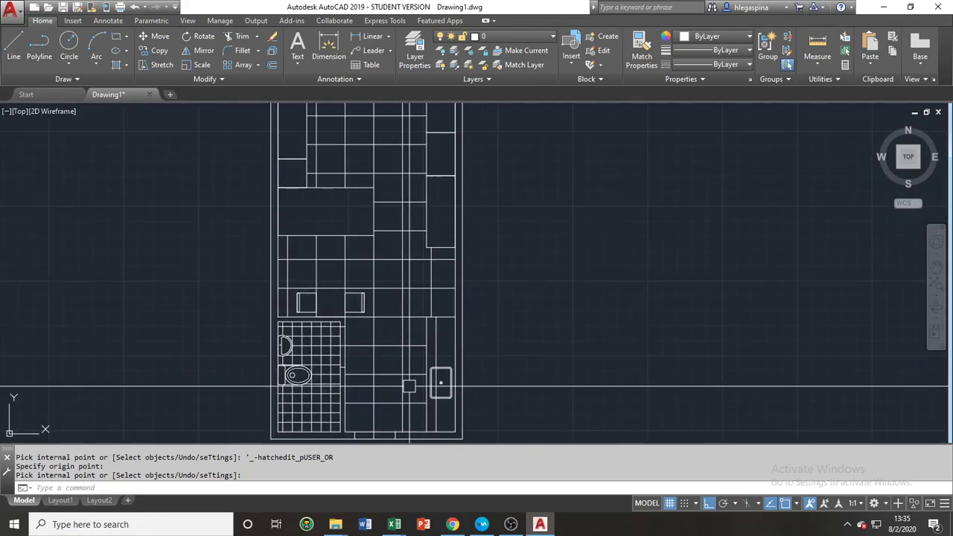
{"action": "middle_click_drag", "start_coordinate": [383, 355], "coordinate": [372, 326]}
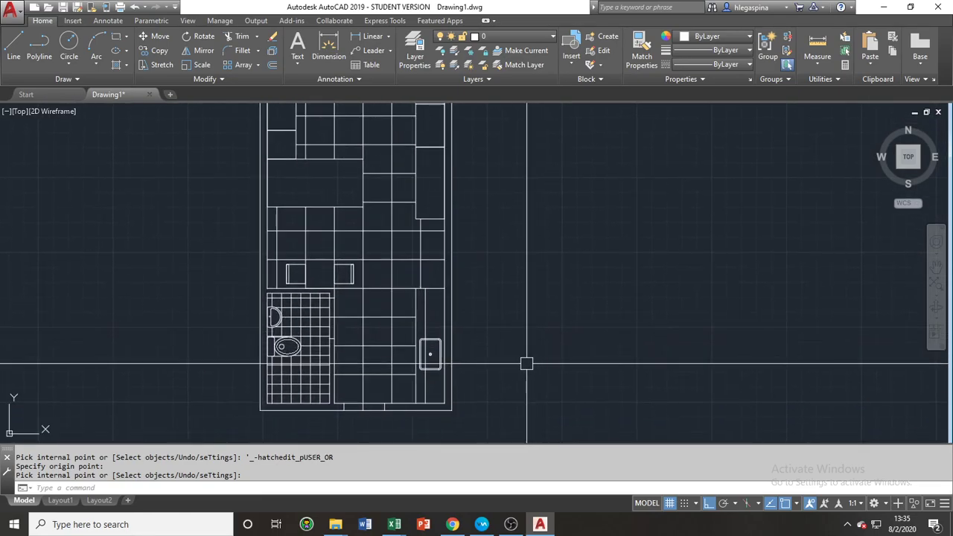
{"action": "middle_click_drag", "start_coordinate": [527, 363], "coordinate": [398, 361]}
{"action": "middle_click_drag", "start_coordinate": [379, 319], "coordinate": [370, 381]}
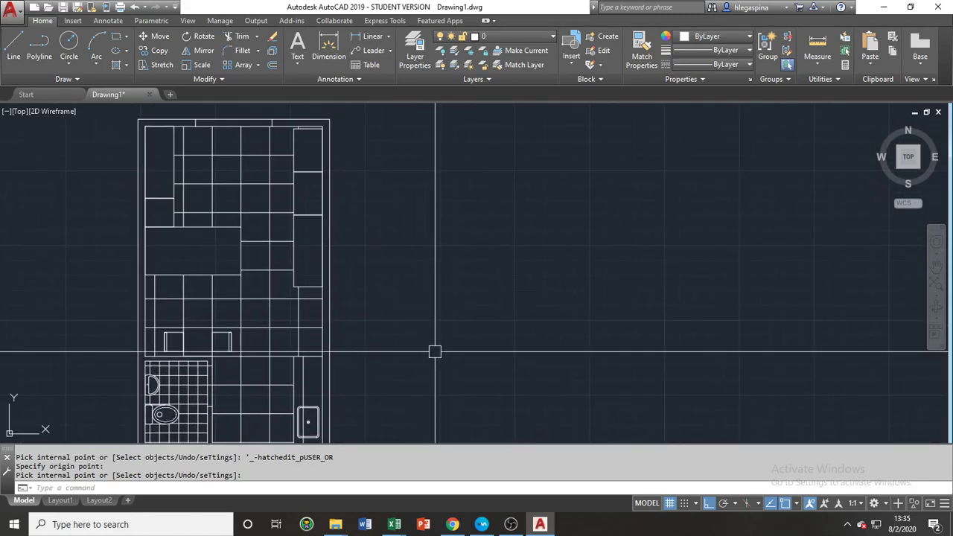
{"action": "type", "text": "c"}
{"action": "key", "text": "Return"}
{"action": "left_click", "coordinate": [488, 340]}
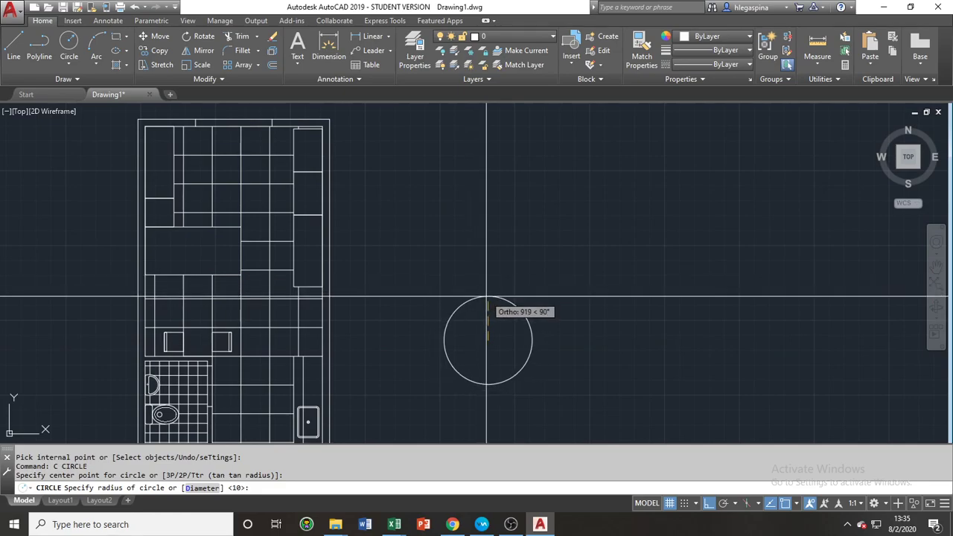
{"action": "type", "text": "D"}
{"action": "key", "text": "Return"}
{"action": "type", "text": "8000"}
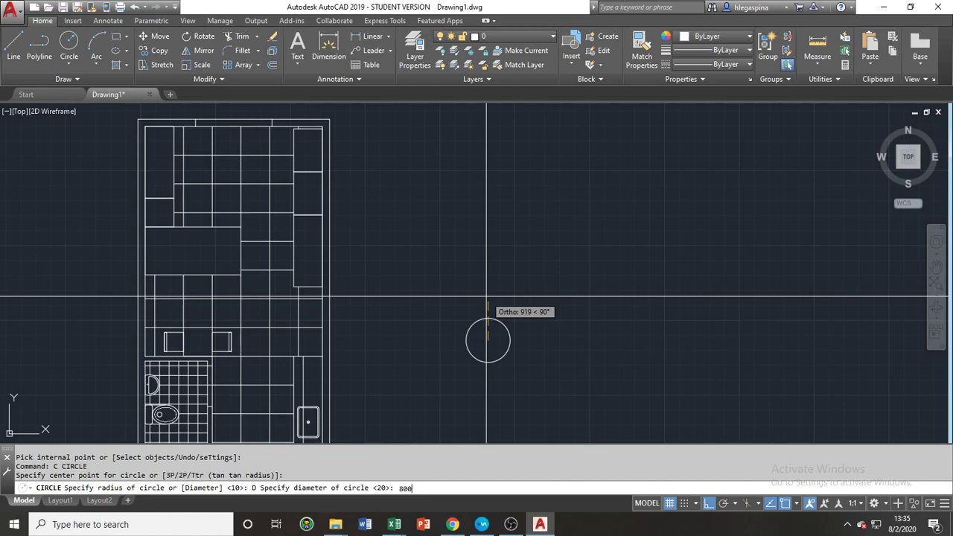
{"action": "key", "text": "Return"}
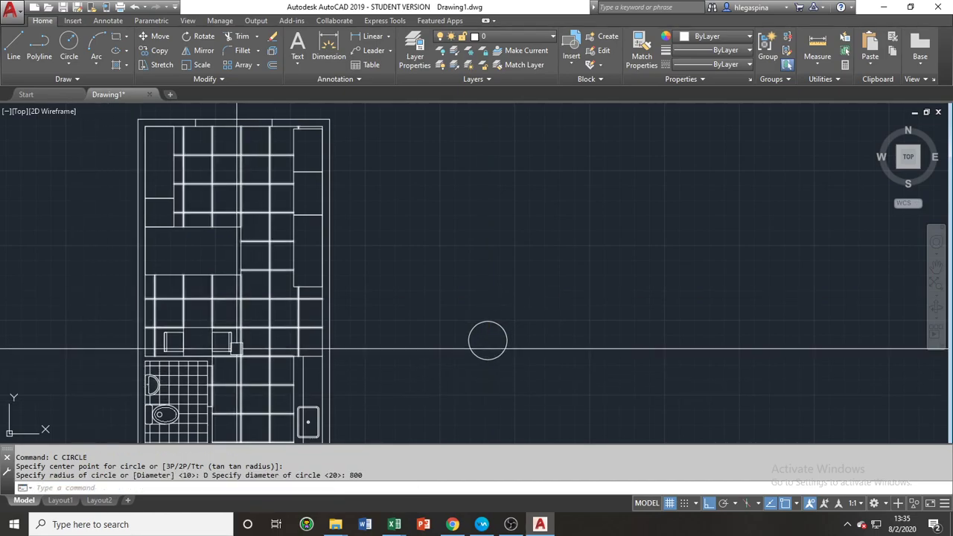
Copy the chair on the right side of the table to the circle's right edge, with its seat front touching the circle
{"action": "left_click", "coordinate": [222, 342]}
{"action": "type", "text": "co"}
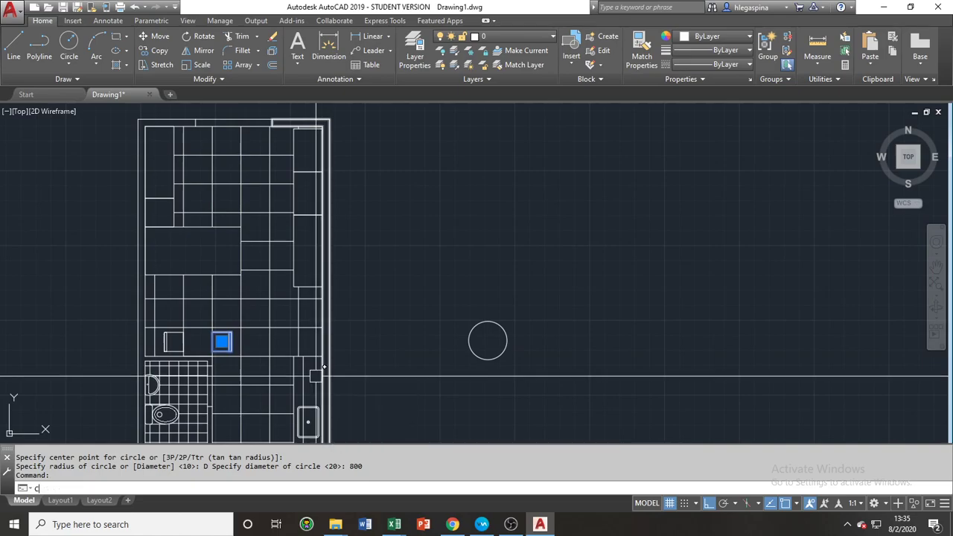
{"action": "key", "text": "Return"}
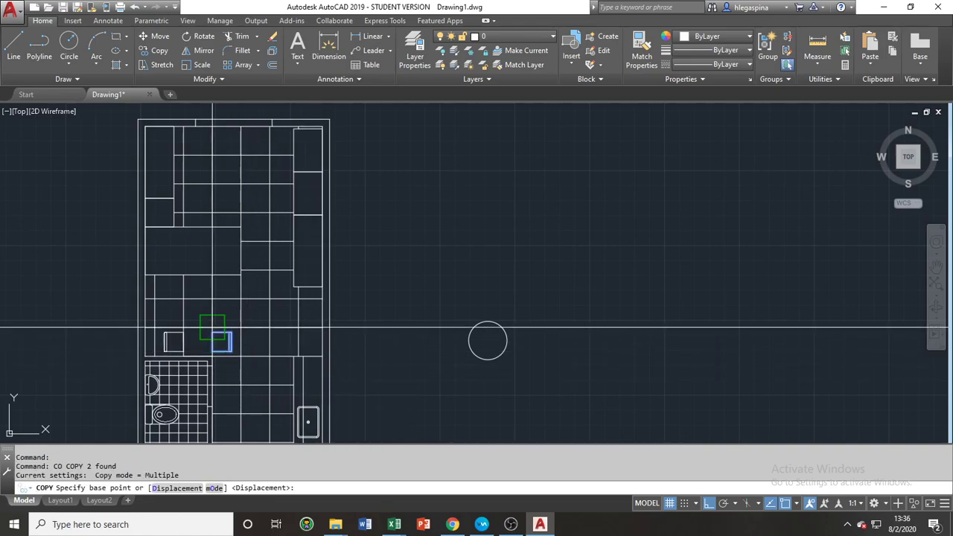
{"action": "left_click", "coordinate": [213, 342]}
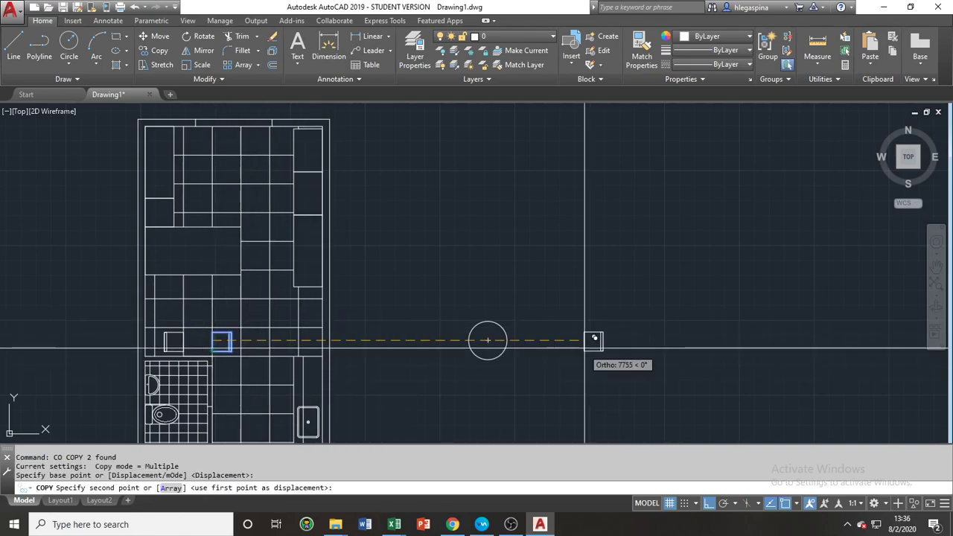
{"action": "left_click", "coordinate": [508, 340]}
{"action": "scroll", "coordinate": [509, 343], "scroll_direction": "up", "scroll_amount": 4}
{"action": "key", "text": "Escape"}
{"action": "scroll", "coordinate": [519, 380], "scroll_direction": "up", "scroll_amount": 2}
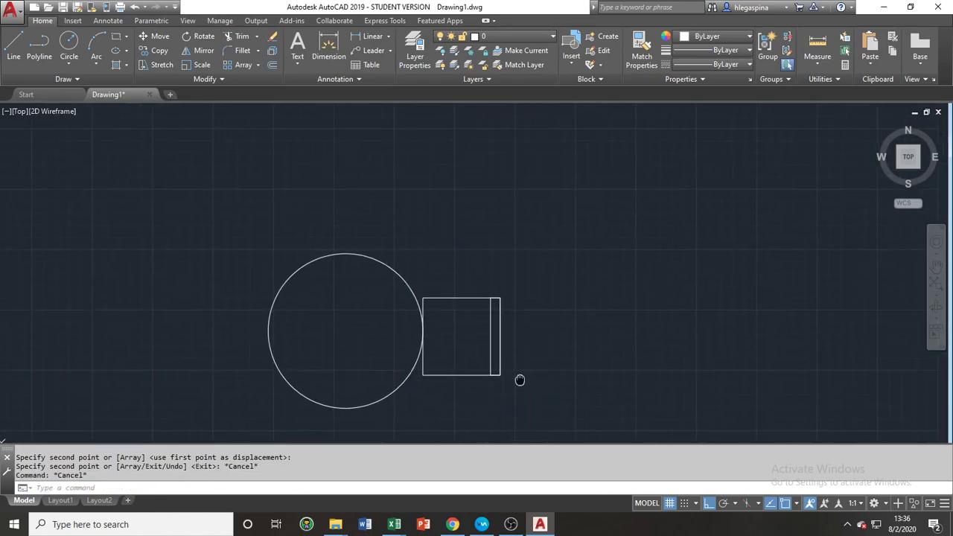
Create a polar array of the copied chair around the circle's centre
{"action": "left_click", "coordinate": [501, 362]}
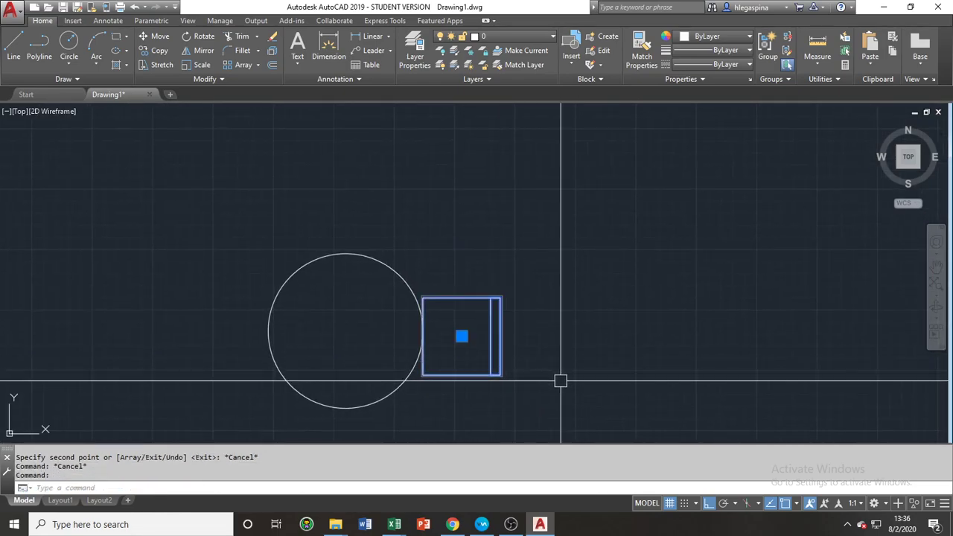
{"action": "type", "text": "AR"}
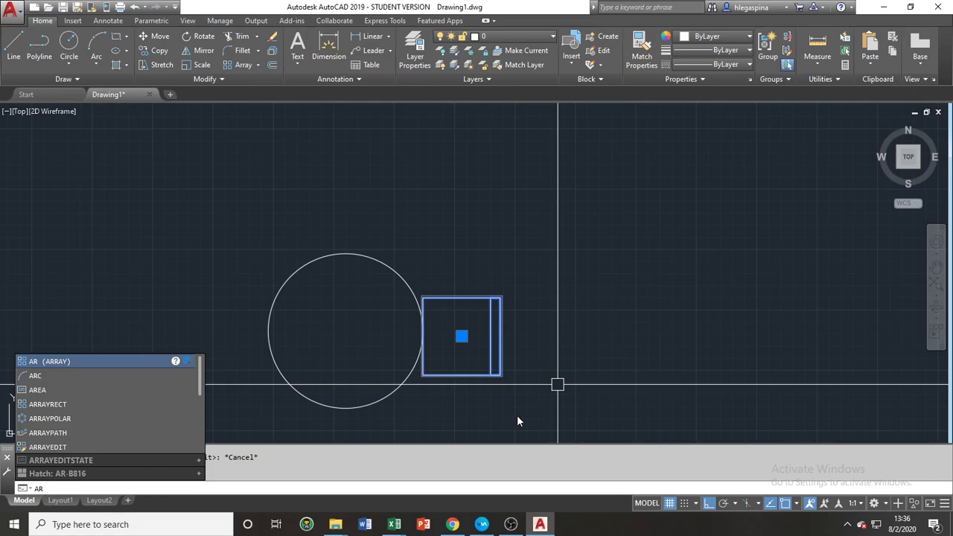
{"action": "key", "text": "Return"}
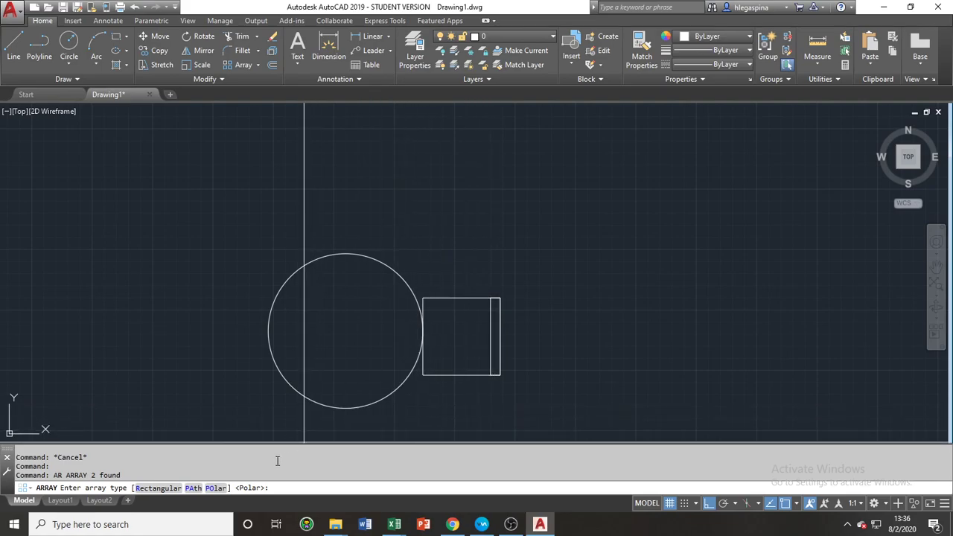
{"action": "key", "text": "Return"}
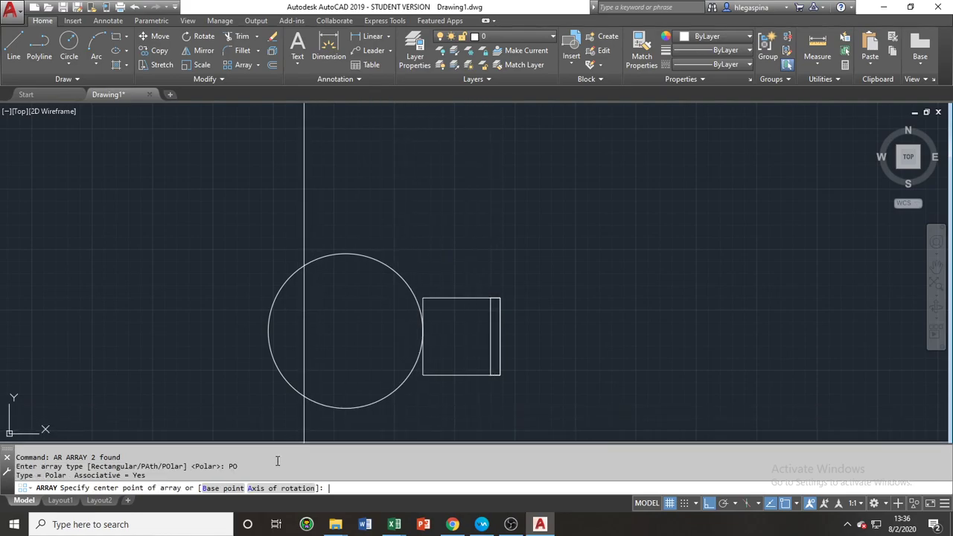
{"action": "left_click", "coordinate": [345, 331]}
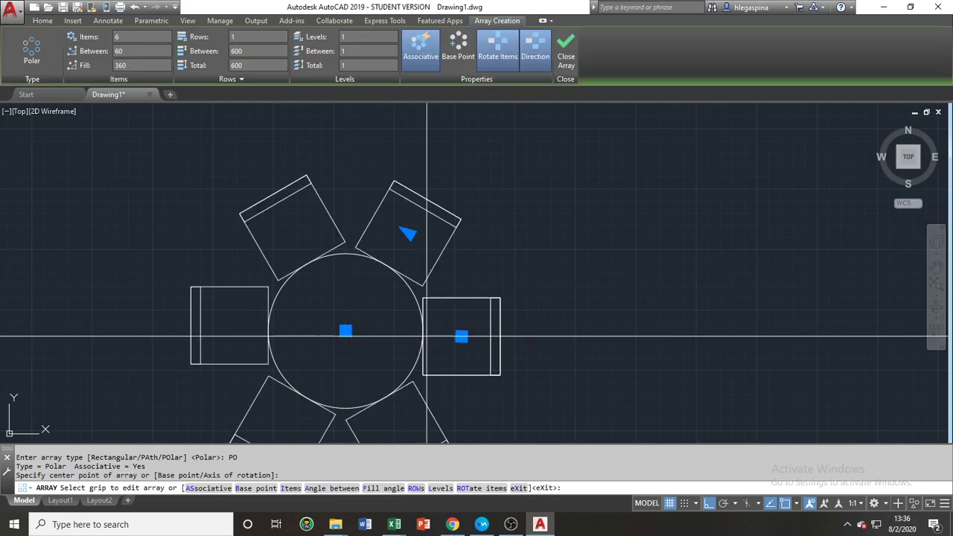
Try the polar chair array with 4 items and with 5 items
{"action": "scroll", "coordinate": [434, 341], "scroll_direction": "down", "scroll_amount": 4}
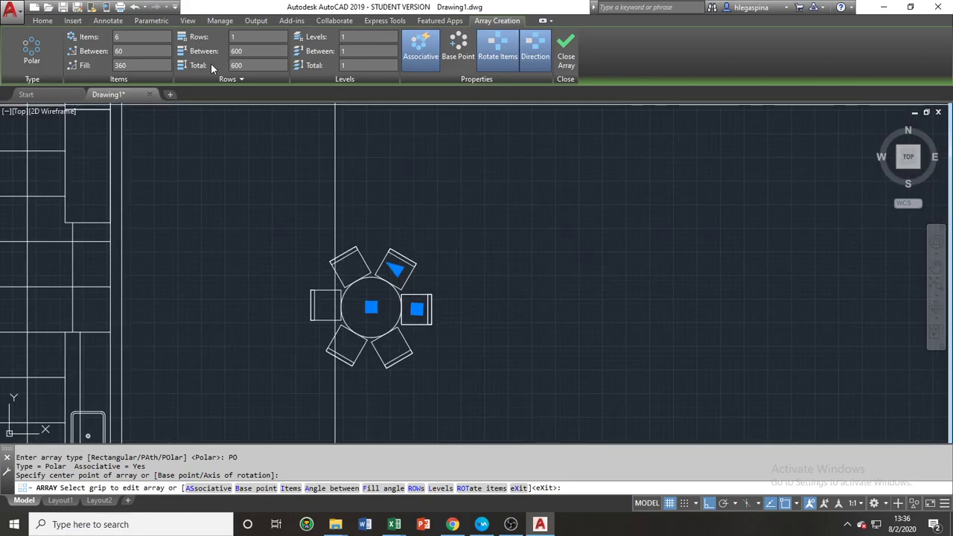
{"action": "left_click", "coordinate": [134, 37]}
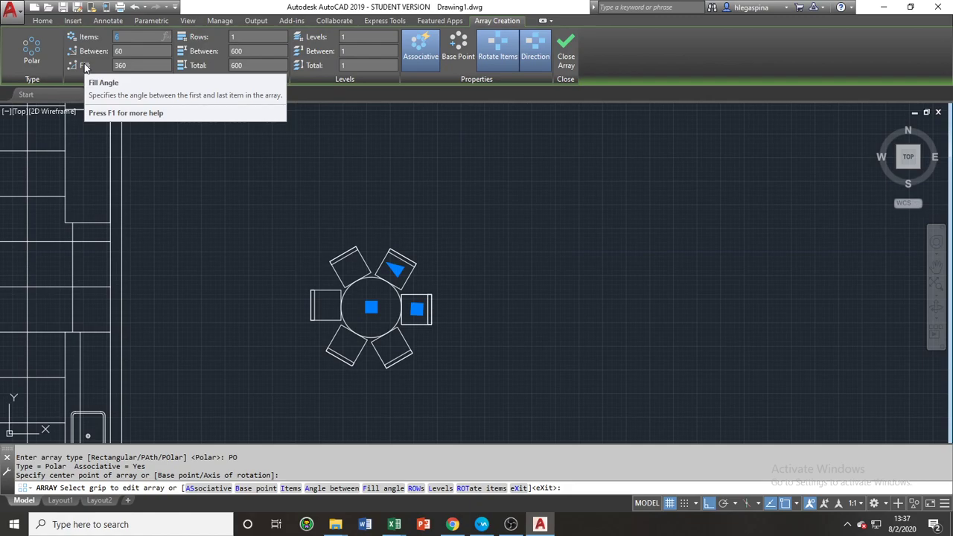
{"action": "type", "text": "4"}
{"action": "key", "text": "Return"}
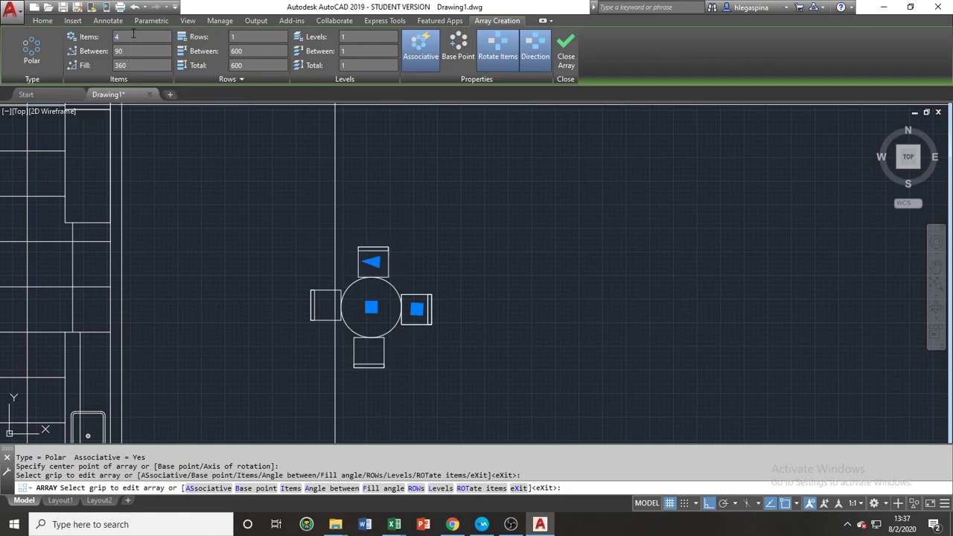
{"action": "type", "text": "5"}
{"action": "key", "text": "Return"}
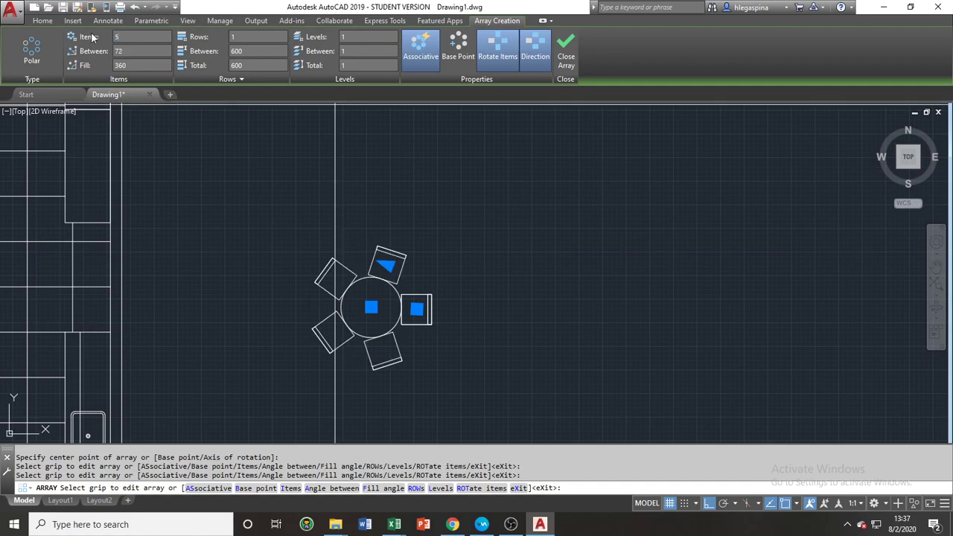
Try angles of 60 and 30 degrees between the chairs of the polar array
{"action": "left_click", "coordinate": [133, 52]}
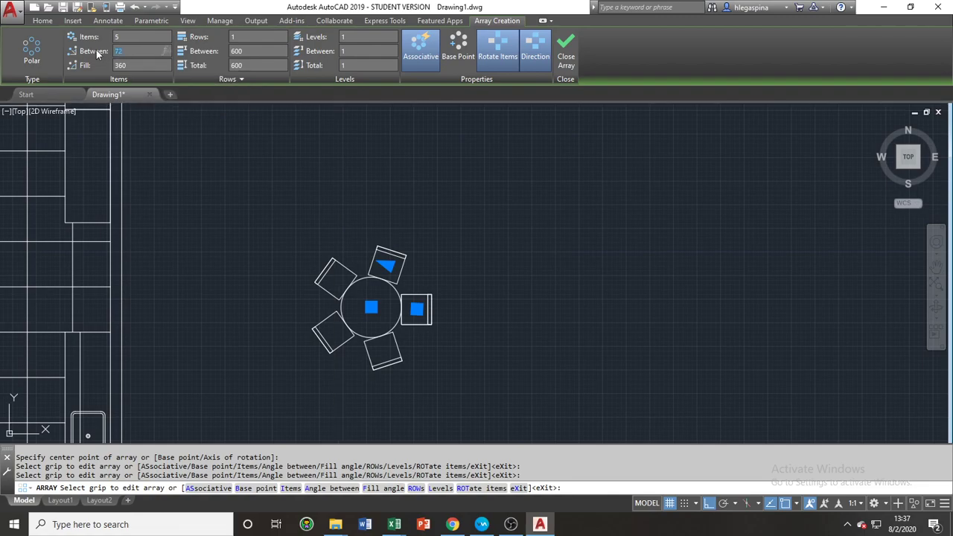
{"action": "type", "text": "60"}
{"action": "key", "text": "Return"}
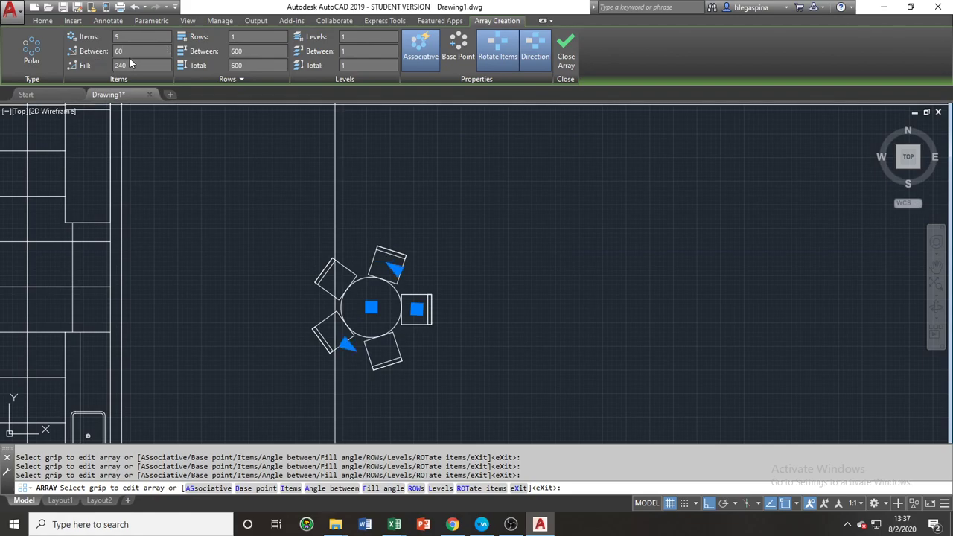
{"action": "left_click", "coordinate": [129, 51]}
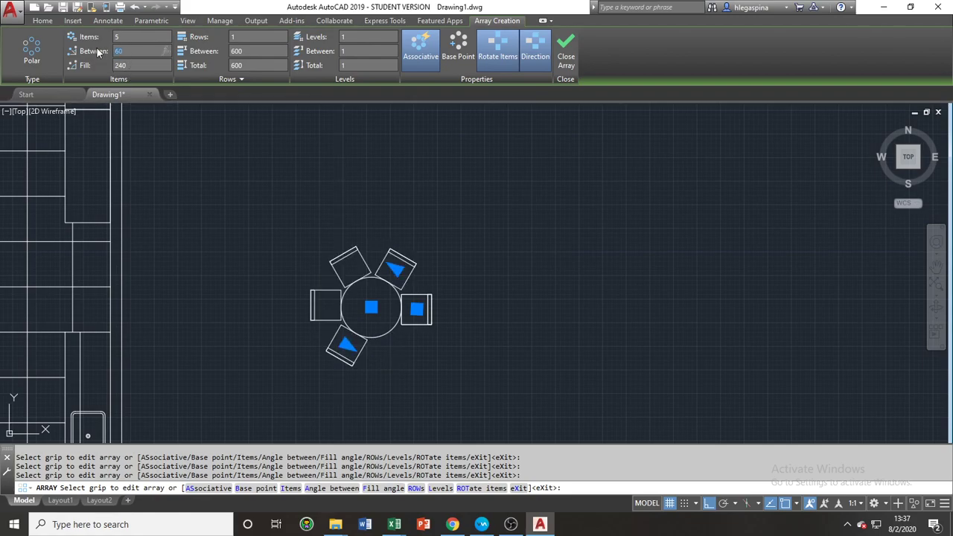
{"action": "type", "text": "30"}
{"action": "key", "text": "Return"}
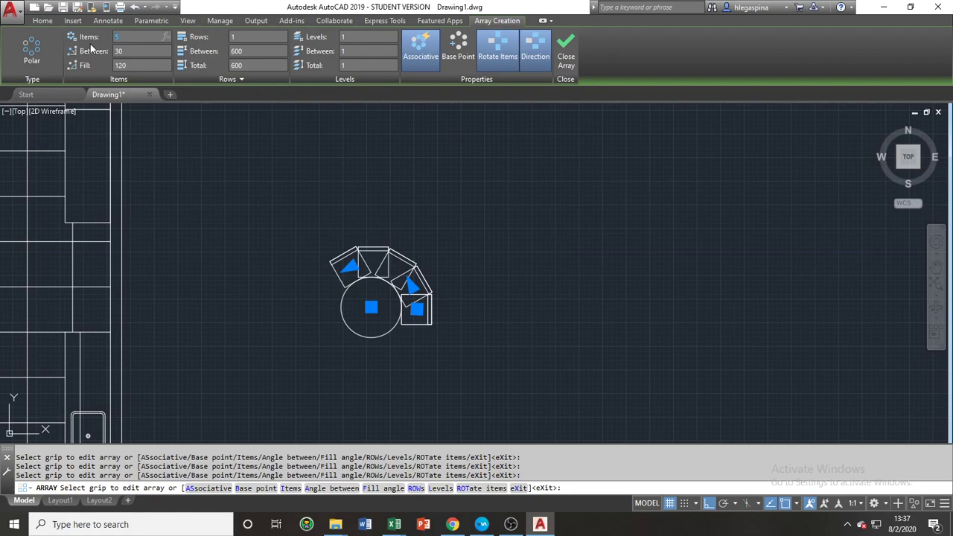
Set the polar array to 6 chairs with 60 degrees between them and finish it
{"action": "type", "text": "6"}
{"action": "key", "text": "Return"}
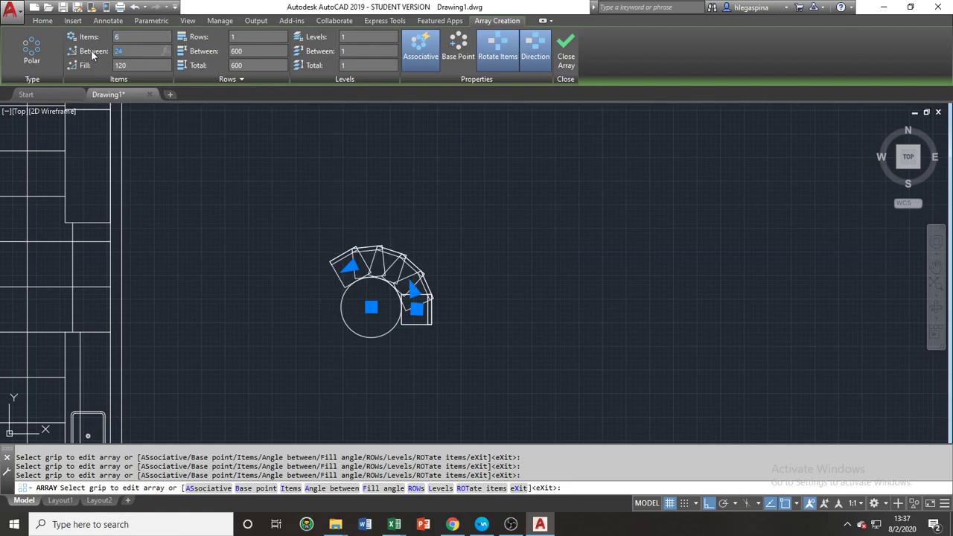
{"action": "key", "text": "Return"}
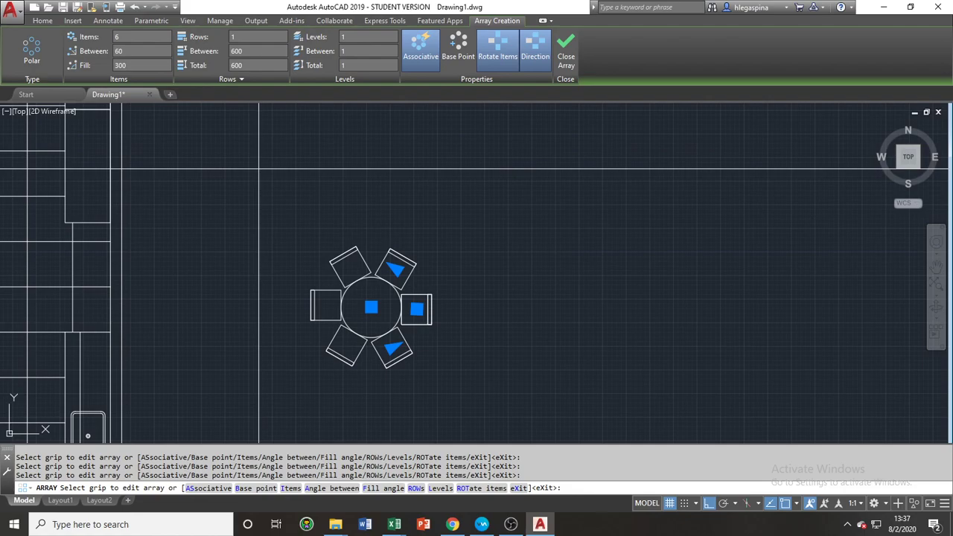
{"action": "mouse_move", "coordinate": [377, 184]}
{"action": "middle_mouse_down"}
{"action": "mouse_move", "coordinate": [418, 230]}
{"action": "mouse_move", "coordinate": [375, 287]}
{"action": "middle_mouse_up"}
{"action": "key", "text": "Escape"}
Copy the chair on the left side of the floor plan's table horizontally into the empty space to the right of the round table
{"action": "scroll", "coordinate": [419, 230], "scroll_direction": "down", "scroll_amount": 6}
{"action": "scroll", "coordinate": [291, 312], "scroll_direction": "up", "scroll_amount": 2}
{"action": "scroll", "coordinate": [291, 292], "scroll_direction": "up", "scroll_amount": 10}
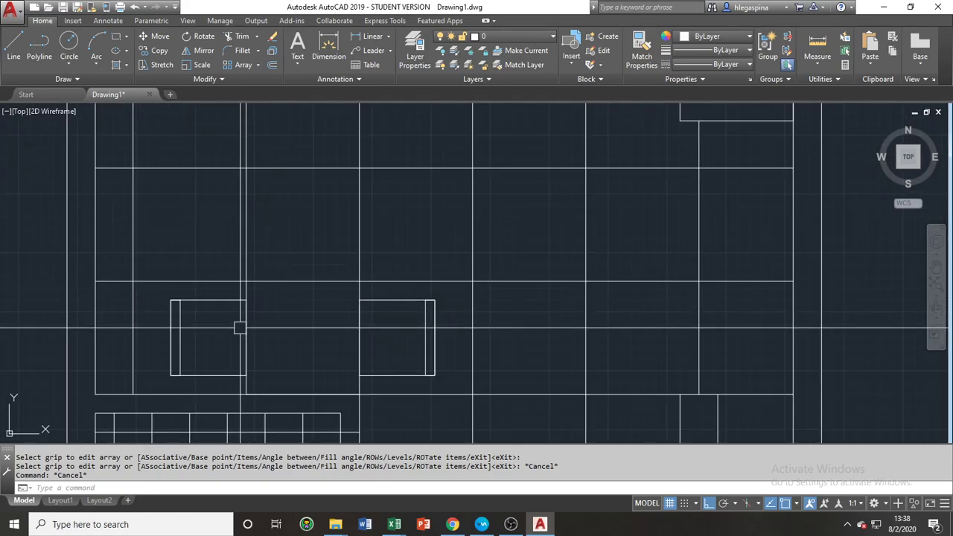
{"action": "left_click", "coordinate": [234, 335]}
{"action": "type", "text": "co"}
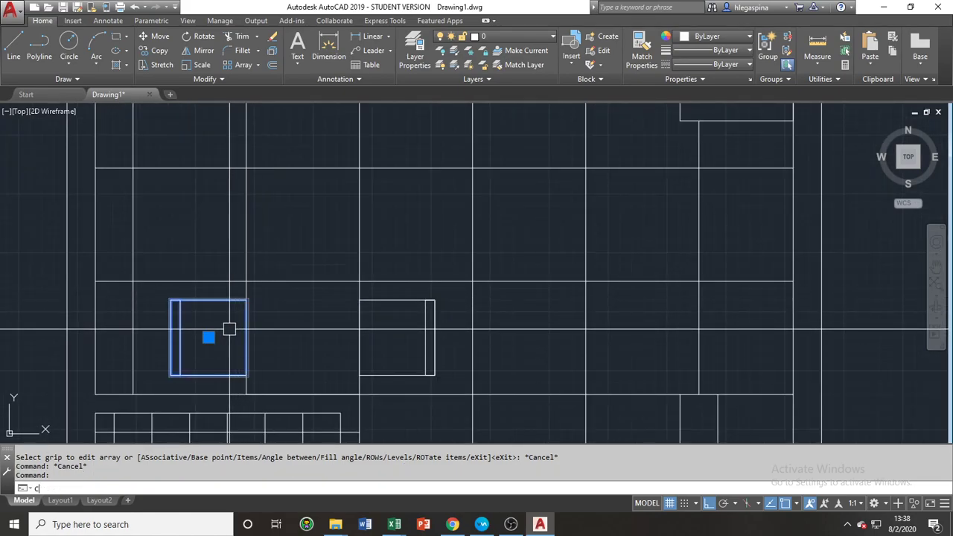
{"action": "key", "text": "Return"}
{"action": "left_click", "coordinate": [211, 339]}
{"action": "scroll", "coordinate": [168, 333], "scroll_direction": "down", "scroll_amount": 6}
{"action": "middle_click_drag", "start_coordinate": [461, 341], "coordinate": [252, 338]}
{"action": "left_click", "coordinate": [430, 334]}
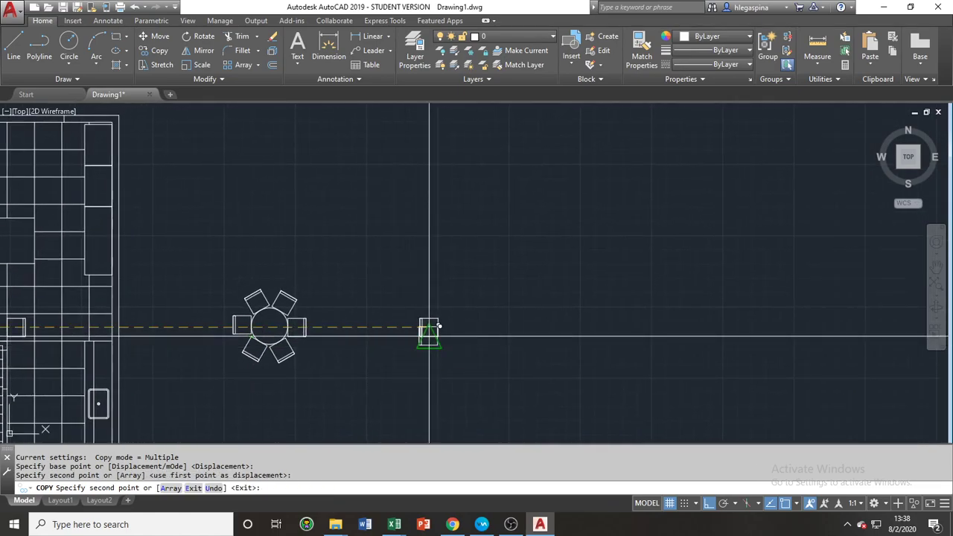
{"action": "key", "text": "Escape"}
{"action": "scroll", "coordinate": [432, 339], "scroll_direction": "up", "scroll_amount": 4}
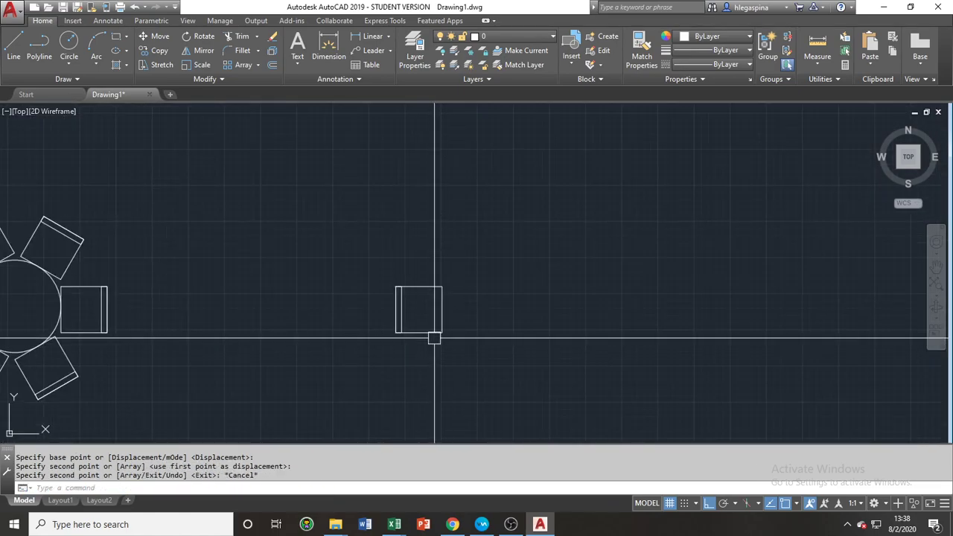
Create a rectangular array of the newly copied chair
{"action": "left_click", "coordinate": [434, 333]}
{"action": "scroll", "coordinate": [345, 377], "scroll_direction": "down", "scroll_amount": 2}
{"action": "type", "text": "AR"}
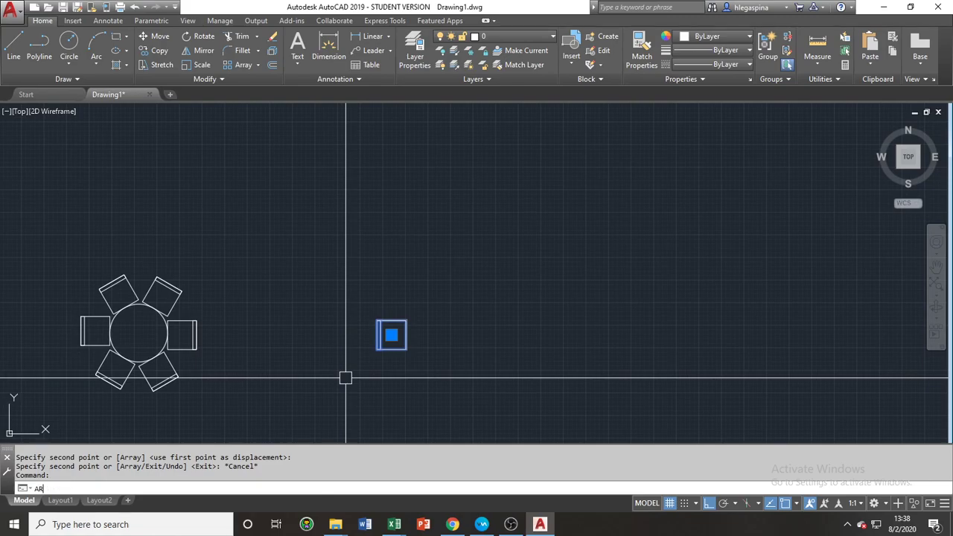
{"action": "key", "text": "Return"}
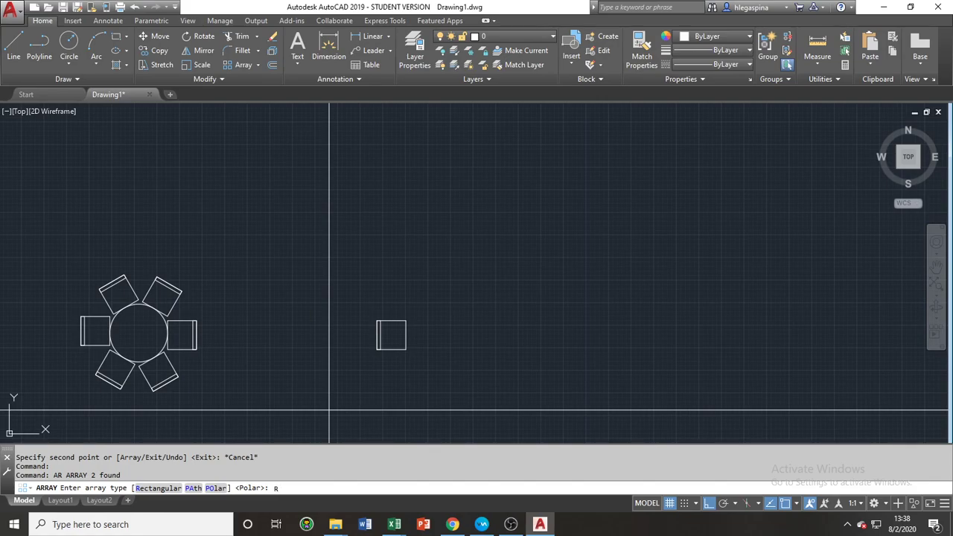
{"action": "key", "text": "Return"}
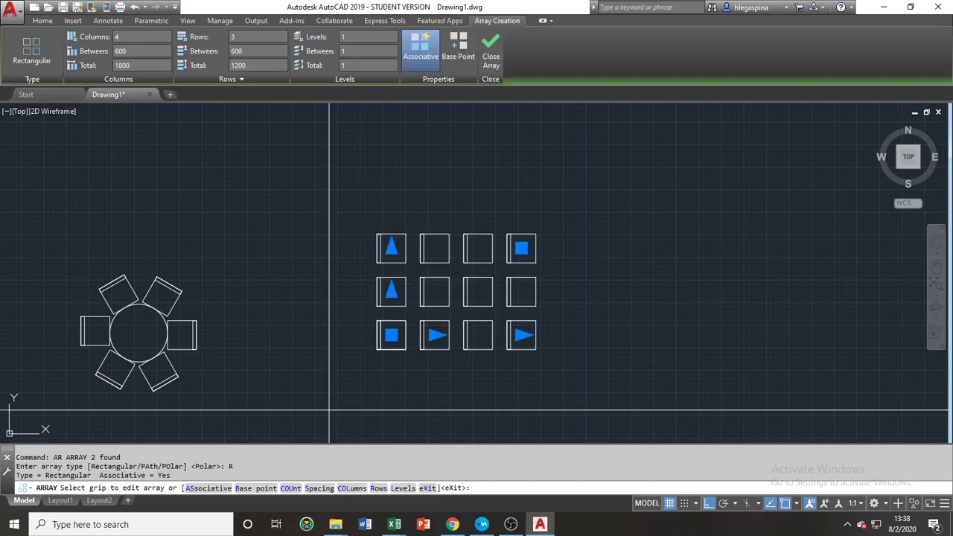
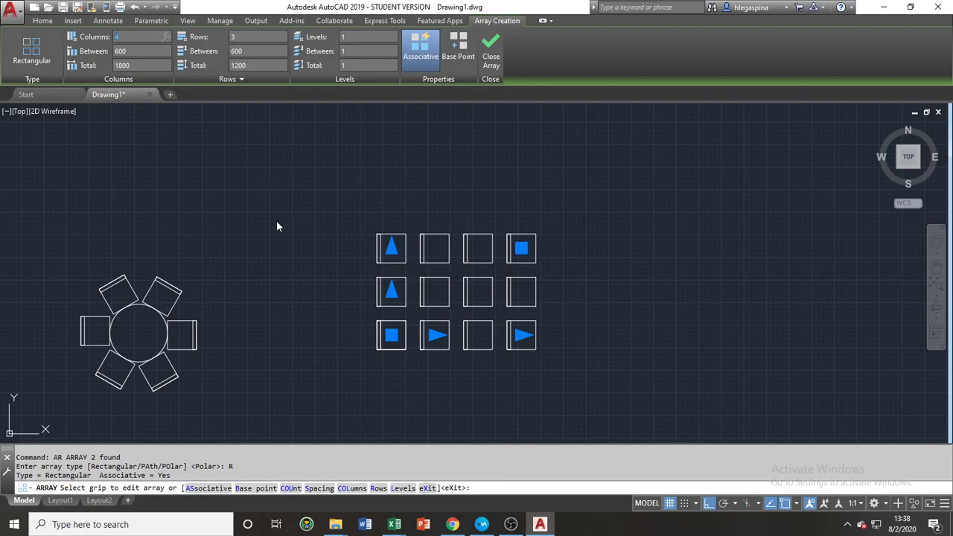
Try the rectangular chair array with 5 columns
{"action": "scroll", "coordinate": [275, 220], "scroll_direction": "down", "scroll_amount": 2}
{"action": "middle_click_drag", "start_coordinate": [276, 214], "coordinate": [278, 241]}
{"action": "scroll", "coordinate": [269, 237], "scroll_direction": "up", "scroll_amount": 2}
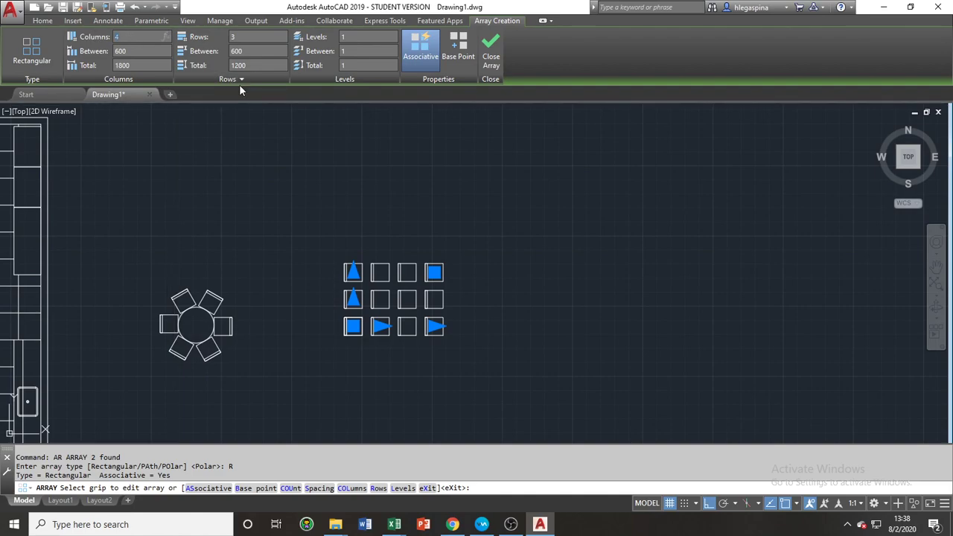
{"action": "type", "text": "5"}
{"action": "key", "text": "Return"}
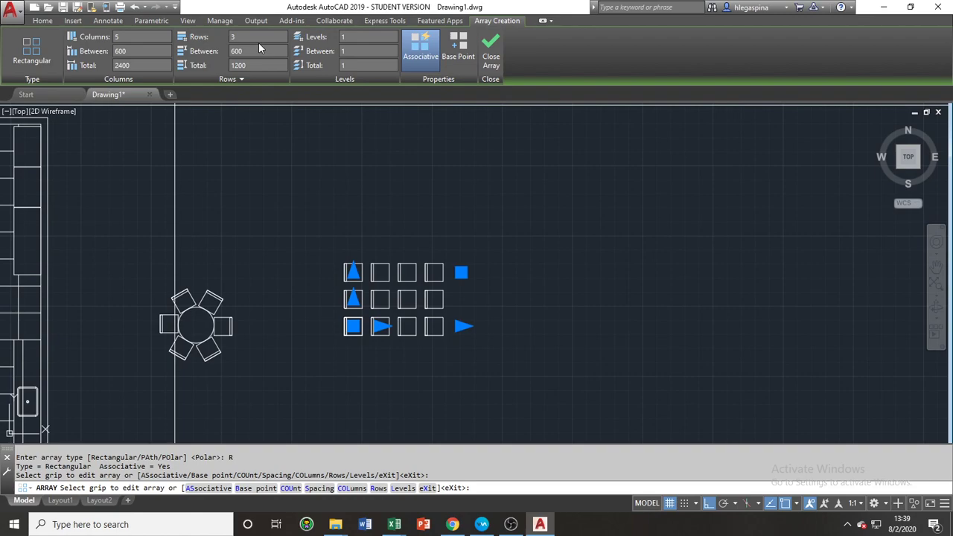
{"action": "middle_click_drag", "start_coordinate": [283, 210], "coordinate": [297, 248]}
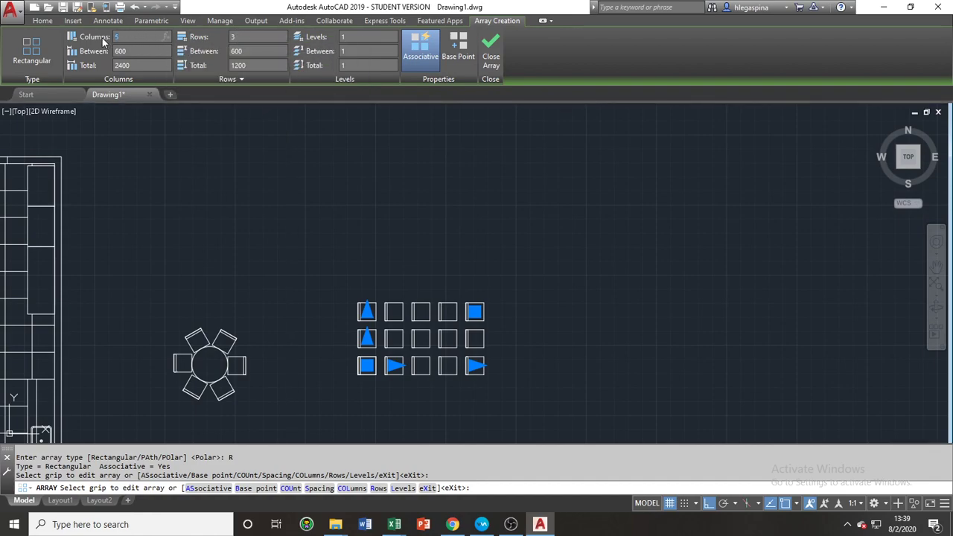
Set the rectangular chair array to 4 columns and 5 rows and finish it
{"action": "key", "text": "Return"}
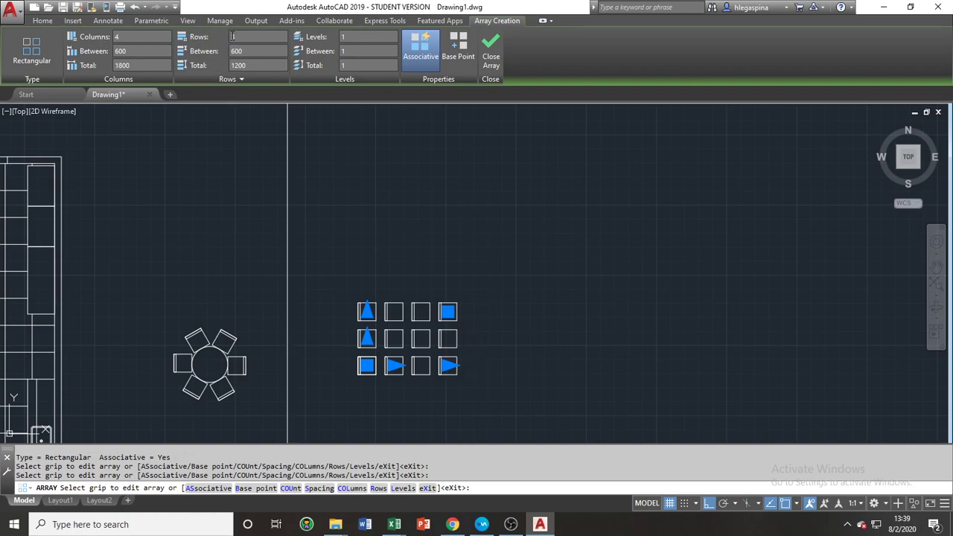
{"action": "key", "text": "Return"}
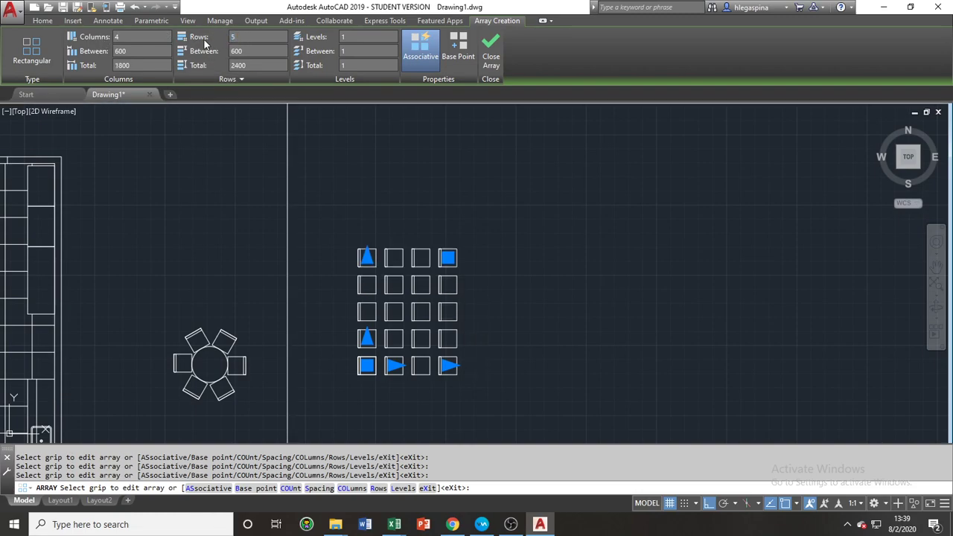
{"action": "middle_click_drag", "start_coordinate": [456, 273], "coordinate": [384, 279]}
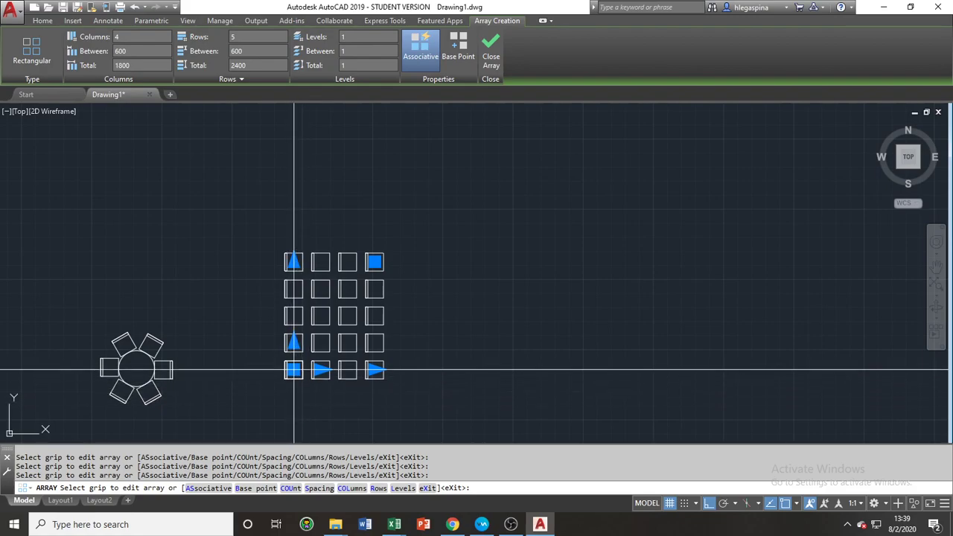
{"action": "middle_click_drag", "start_coordinate": [203, 252], "coordinate": [210, 300]}
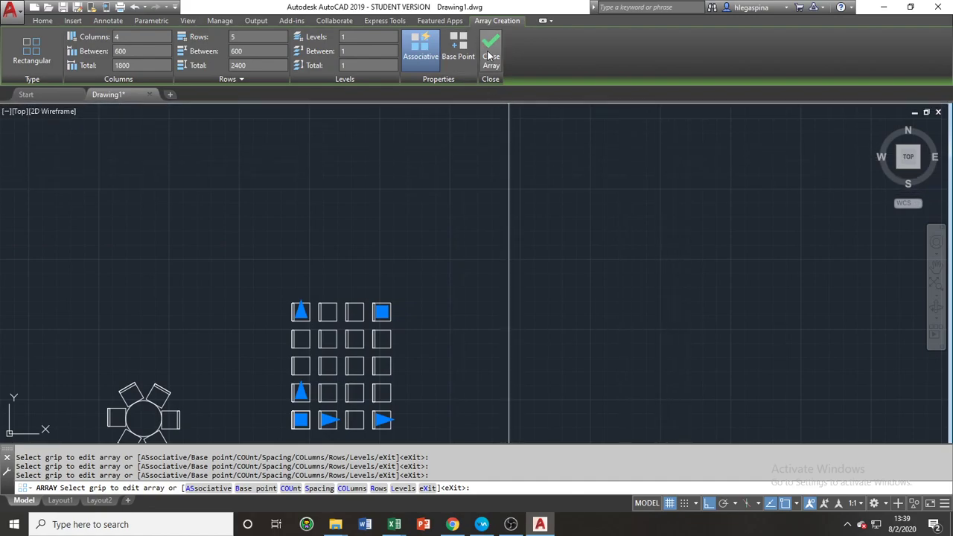
{"action": "left_click", "coordinate": [490, 56]}
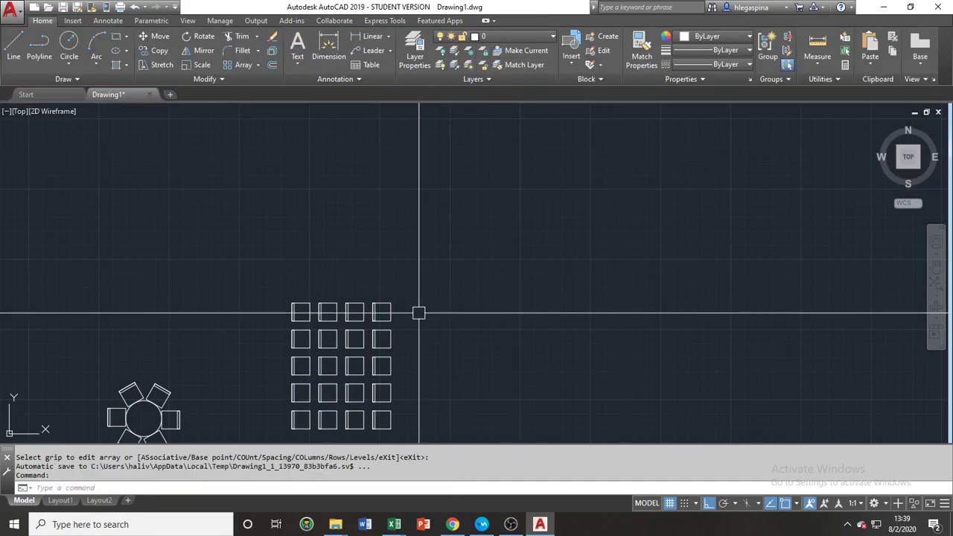
Examine the rectangular chair array and the polar chair array around the round table, including their array settings
{"action": "left_click", "coordinate": [388, 320]}
{"action": "scroll", "coordinate": [464, 341], "scroll_direction": "down", "scroll_amount": 2}
{"action": "scroll", "coordinate": [421, 364], "scroll_direction": "up", "scroll_amount": 3}
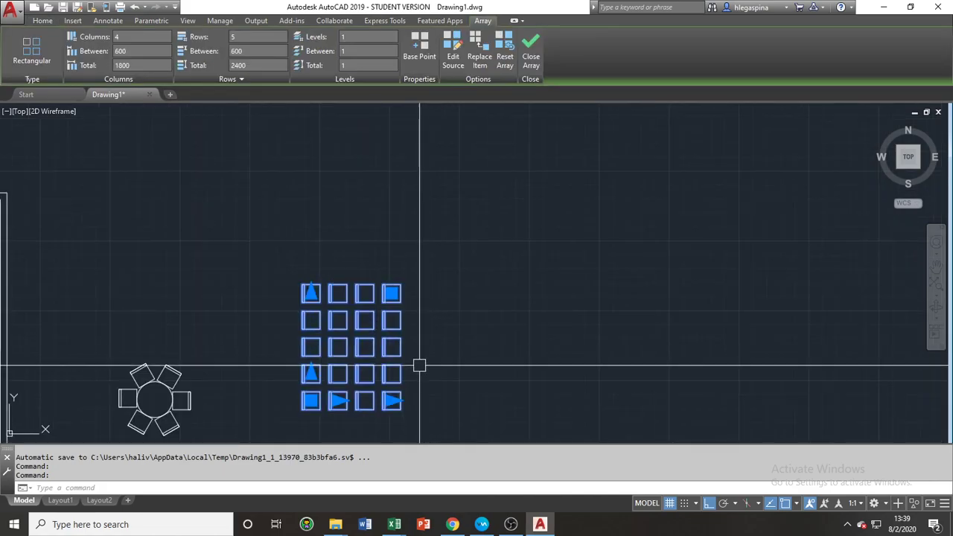
{"action": "scroll", "coordinate": [333, 404], "scroll_direction": "up", "scroll_amount": 8}
{"action": "scroll", "coordinate": [331, 408], "scroll_direction": "down", "scroll_amount": 8}
{"action": "middle_click_drag", "start_coordinate": [318, 405], "coordinate": [357, 390]}
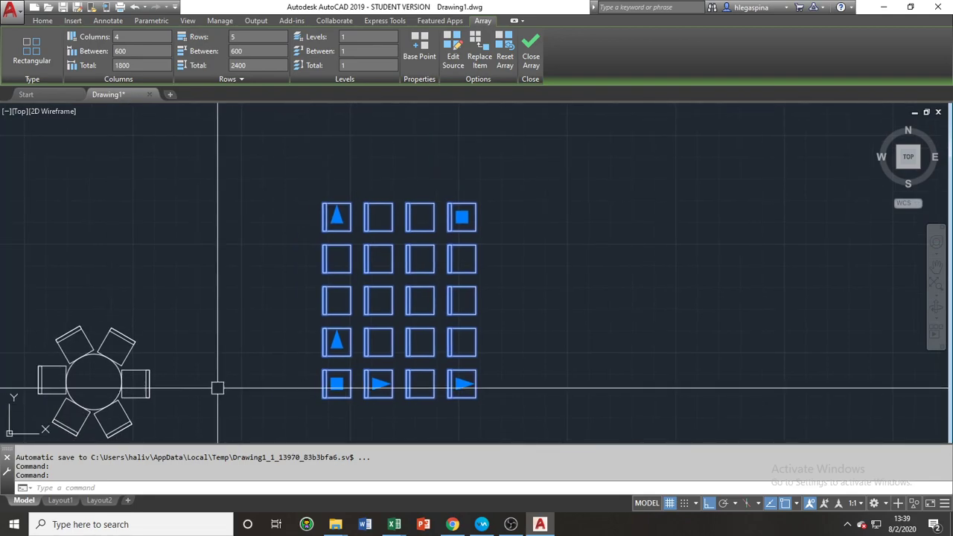
{"action": "key", "text": "Escape"}
{"action": "left_click", "coordinate": [154, 383]}
{"action": "middle_click_drag", "start_coordinate": [186, 385], "coordinate": [298, 341]}
{"action": "scroll", "coordinate": [251, 364], "scroll_direction": "up", "scroll_amount": 2}
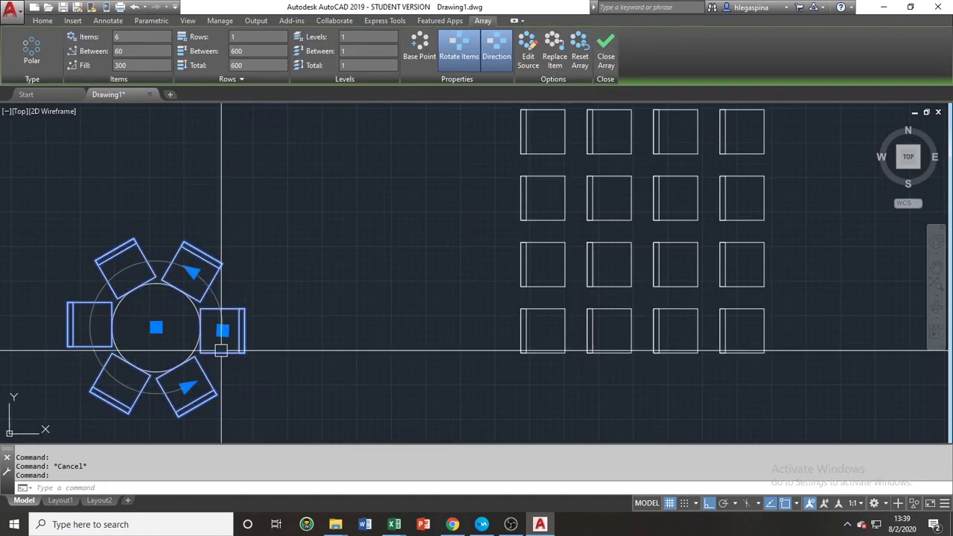
{"action": "scroll", "coordinate": [373, 347], "scroll_direction": "down", "scroll_amount": 6}
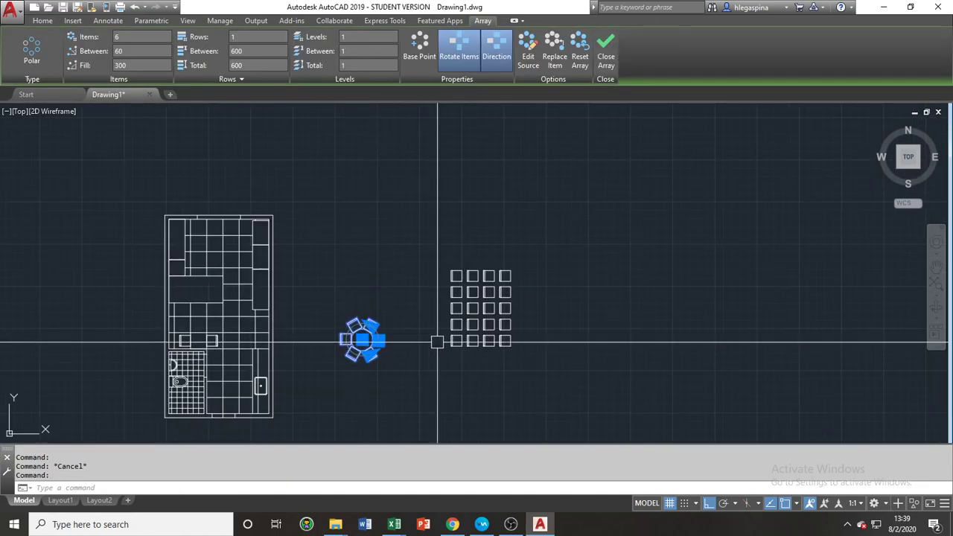
{"action": "scroll", "coordinate": [444, 343], "scroll_direction": "up", "scroll_amount": 4}
{"action": "middle_click_drag", "start_coordinate": [464, 344], "coordinate": [400, 355]}
{"action": "scroll", "coordinate": [399, 356], "scroll_direction": "down", "scroll_amount": 2}
{"action": "middle_click_drag", "start_coordinate": [513, 334], "coordinate": [454, 359]}
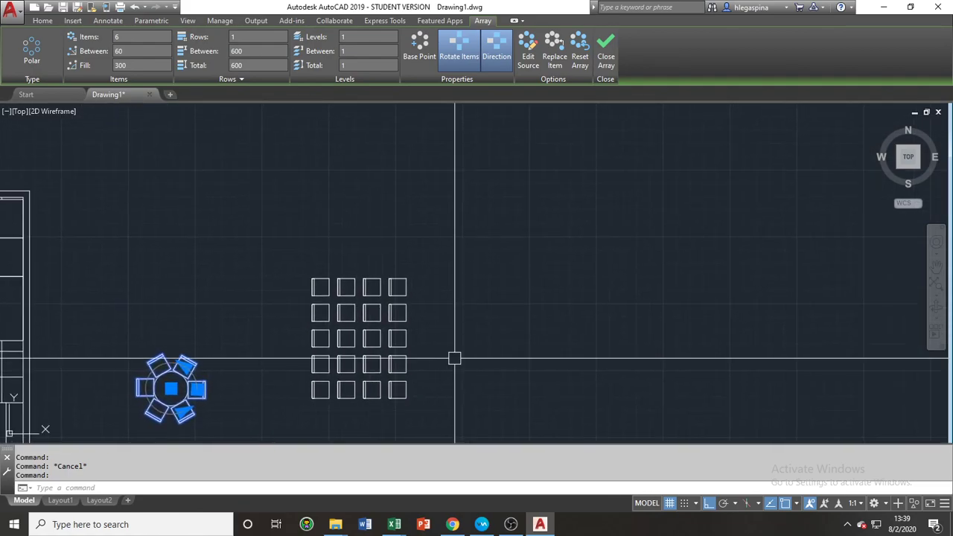
Turn Ortho mode off and try a wavy four-point spline above and to the right of the rectangular chair array
{"action": "type", "text": "spl"}
{"action": "key", "text": "Return"}
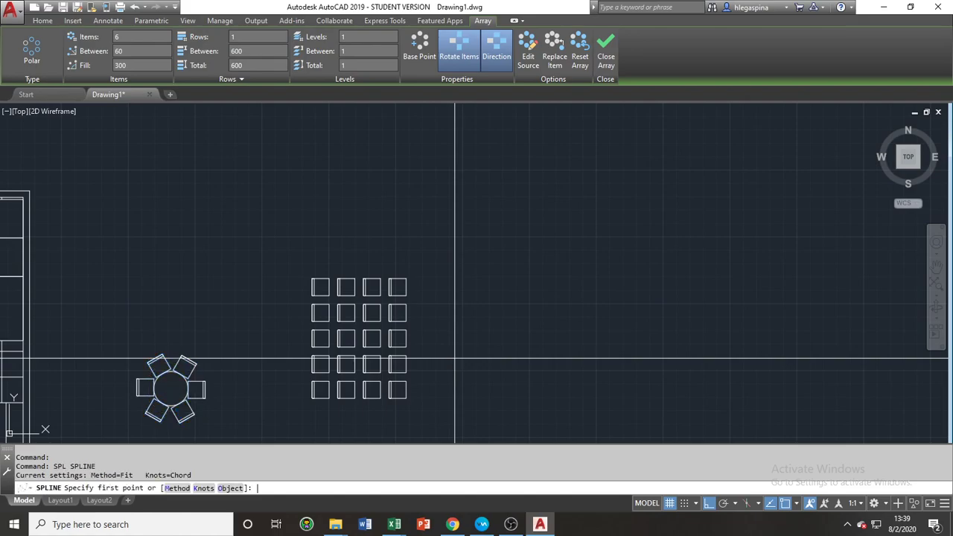
{"action": "scroll", "coordinate": [443, 334], "scroll_direction": "down", "scroll_amount": 5}
{"action": "middle_click_drag", "start_coordinate": [473, 313], "coordinate": [392, 315]}
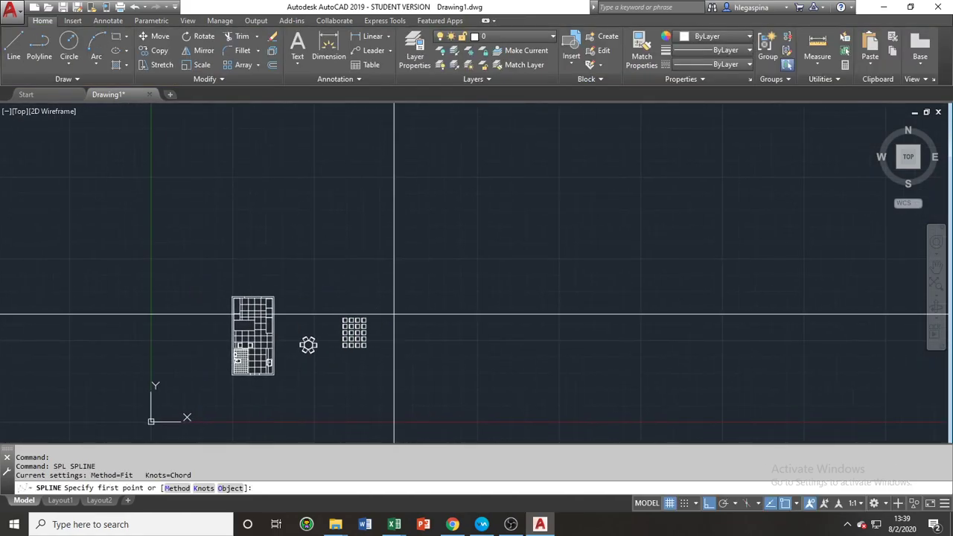
{"action": "left_click", "coordinate": [356, 297]}
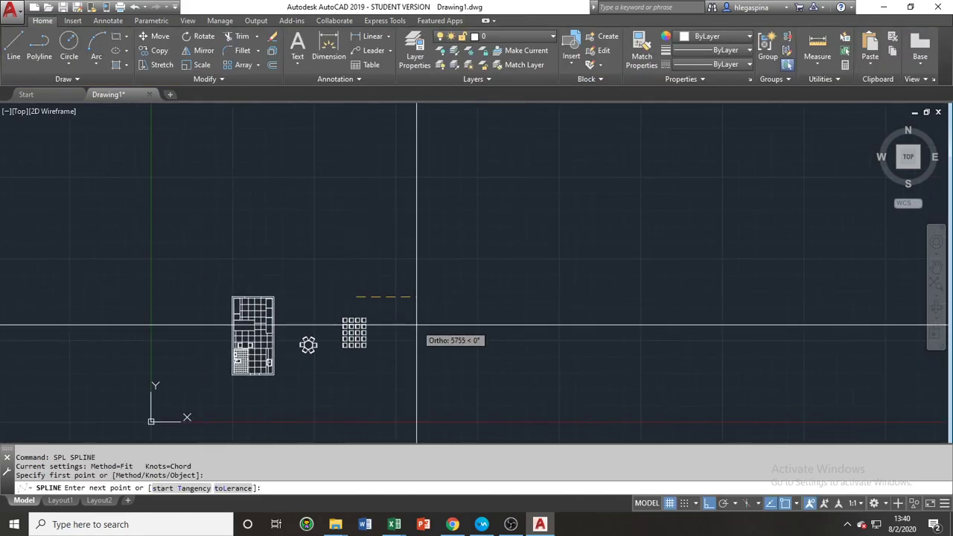
{"action": "key", "text": "F8"}
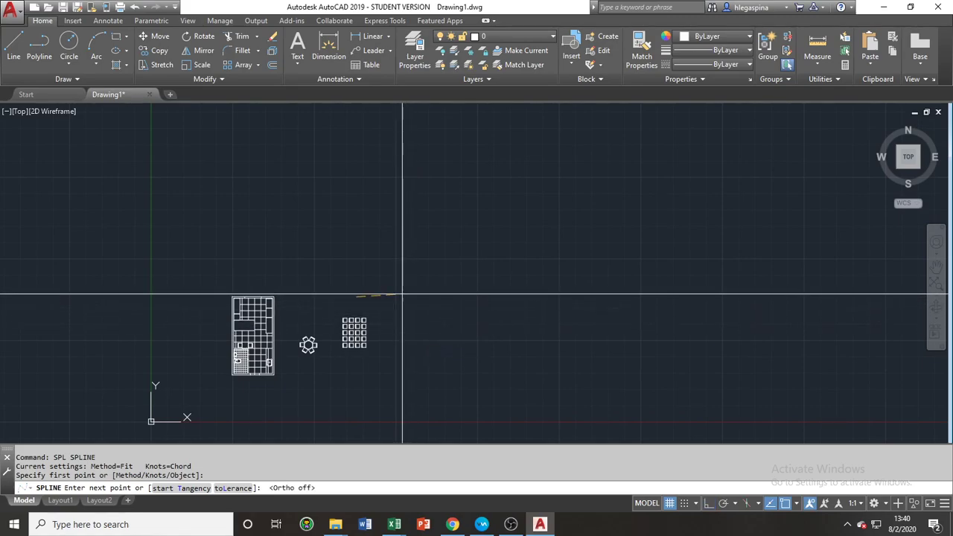
{"action": "left_click", "coordinate": [404, 286]}
{"action": "left_click", "coordinate": [446, 312]}
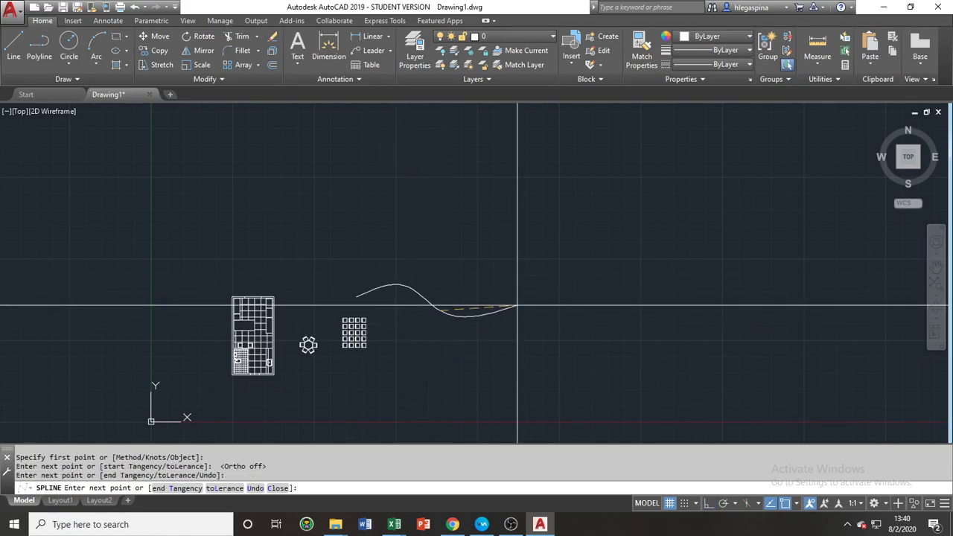
{"action": "left_click", "coordinate": [517, 307]}
{"action": "key", "text": "Escape"}
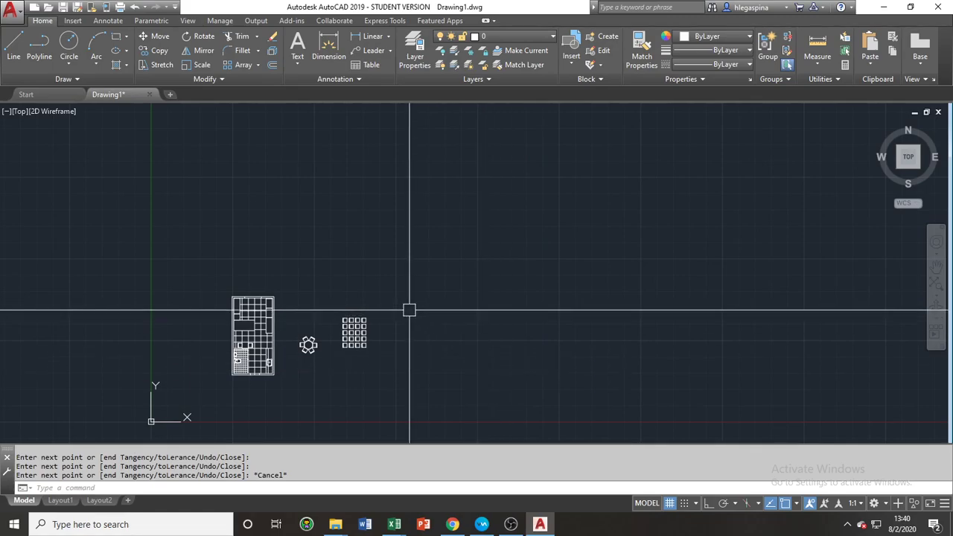
Draw a wavy spline through five points, starting above the rectangular chair array and running to the right
{"action": "key", "text": "Return"}
{"action": "key", "text": "Return"}
{"action": "left_click", "coordinate": [366, 297]}
{"action": "left_click", "coordinate": [403, 283]}
{"action": "left_click", "coordinate": [468, 307]}
{"action": "left_click", "coordinate": [531, 292]}
{"action": "left_click", "coordinate": [580, 323]}
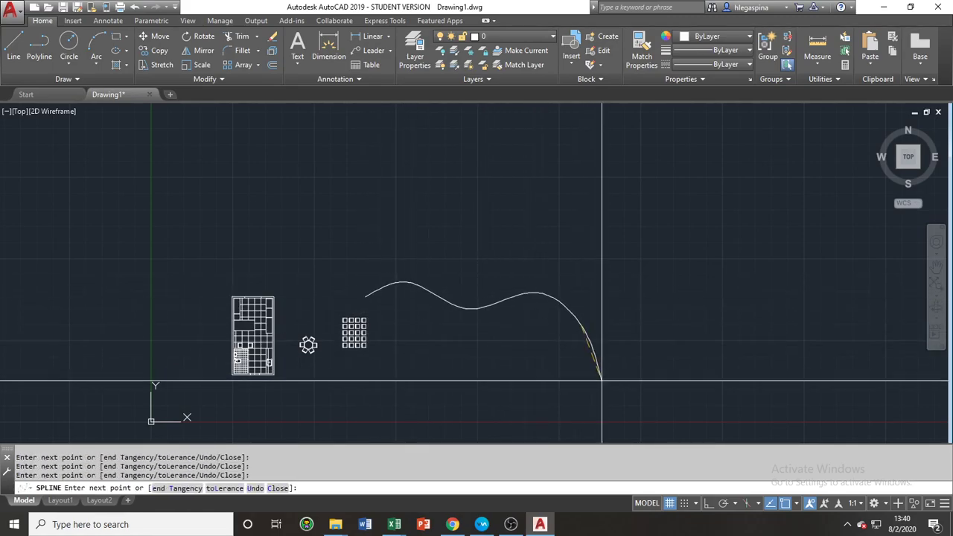
{"action": "key", "text": "Return"}
{"action": "key", "text": "Return"}
{"action": "key", "text": "Escape"}
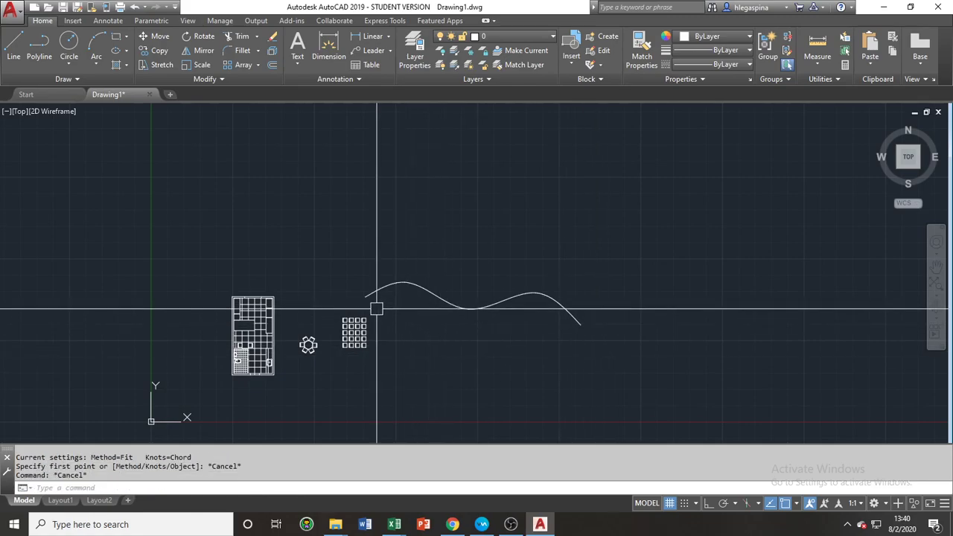
Draw a small circle centred on the spline's left endpoint
{"action": "scroll", "coordinate": [321, 340], "scroll_direction": "up", "scroll_amount": 2}
{"action": "type", "text": "c"}
{"action": "key", "text": "Return"}
{"action": "scroll", "coordinate": [382, 259], "scroll_direction": "up", "scroll_amount": 2}
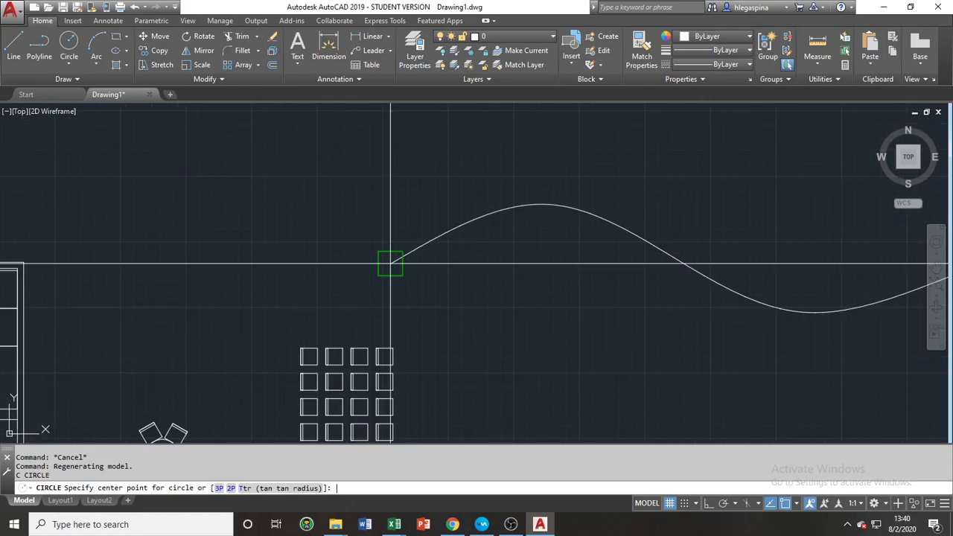
{"action": "scroll", "coordinate": [389, 264], "scroll_direction": "up", "scroll_amount": 1}
{"action": "left_click", "coordinate": [382, 259]}
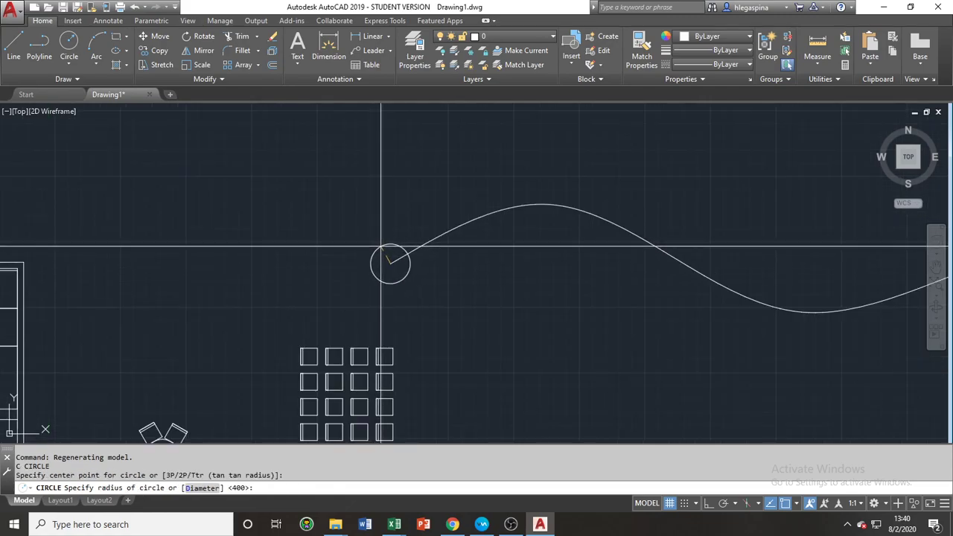
{"action": "key", "text": "Escape"}
{"action": "key", "text": "Escape"}
Create a path array of the circle along the spline
{"action": "middle_click_drag", "start_coordinate": [427, 296], "coordinate": [273, 357]}
{"action": "scroll", "coordinate": [193, 341], "scroll_direction": "down", "scroll_amount": 2}
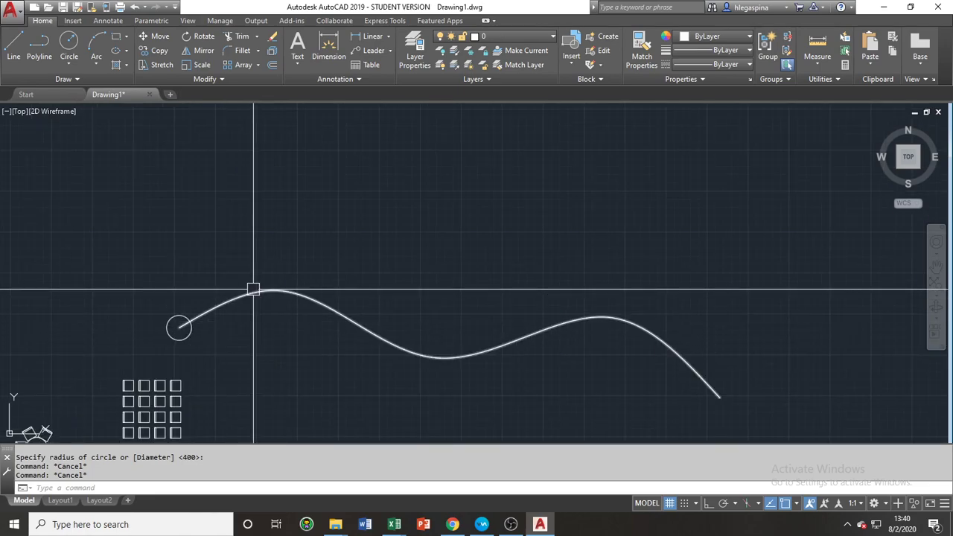
{"action": "left_click", "coordinate": [190, 331]}
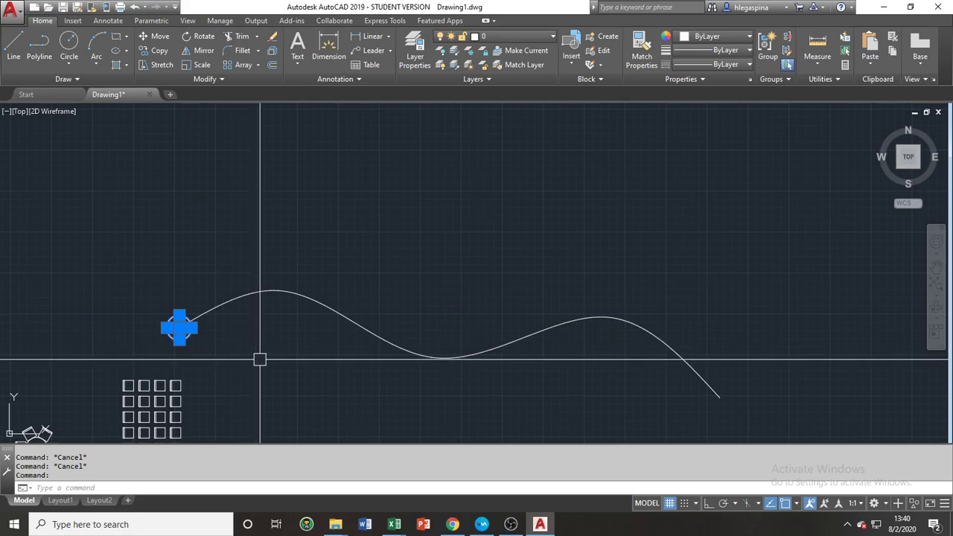
{"action": "type", "text": "AR"}
{"action": "key", "text": "Return"}
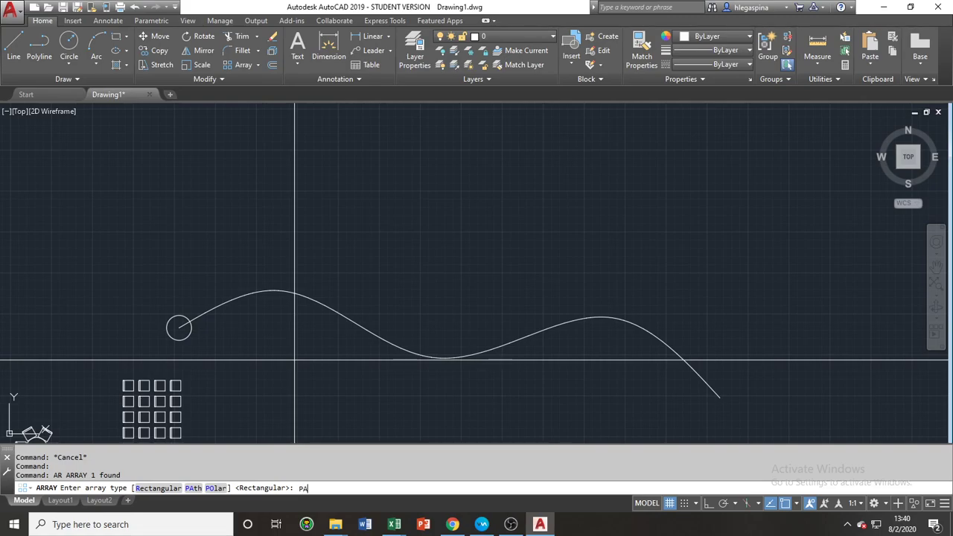
{"action": "key", "text": "Return"}
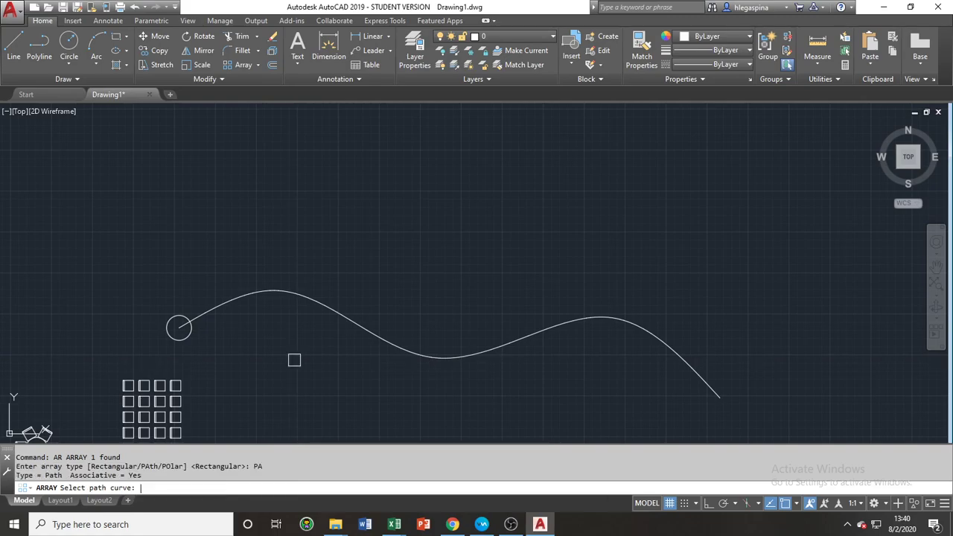
{"action": "left_click", "coordinate": [214, 316]}
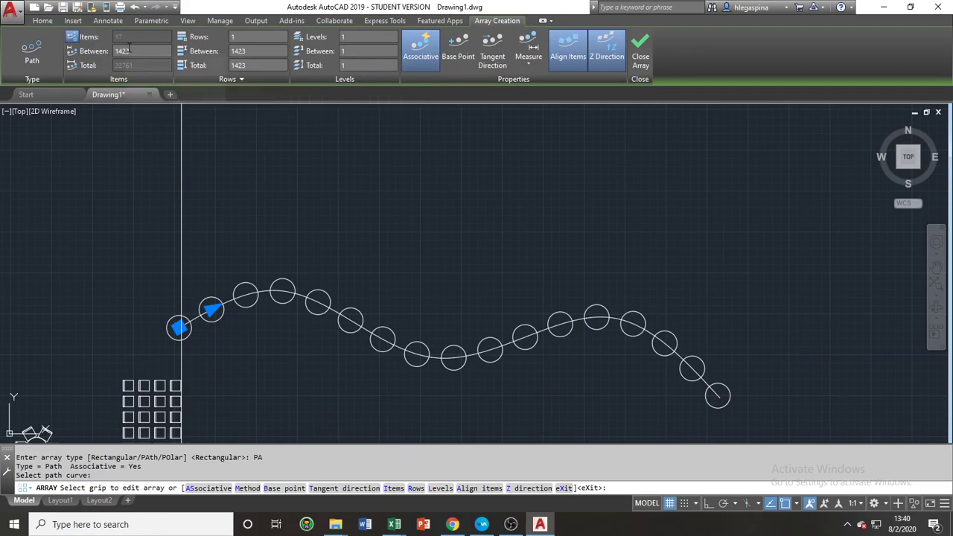
Set the distance between the path array's circles to 1500 and finish the array
{"action": "left_click", "coordinate": [128, 51]}
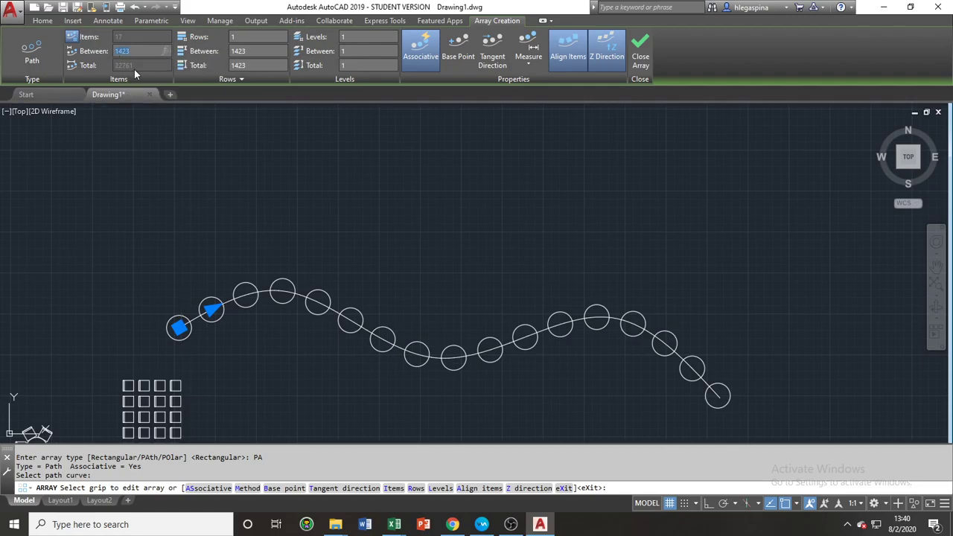
{"action": "type", "text": "1500"}
{"action": "key", "text": "Return"}
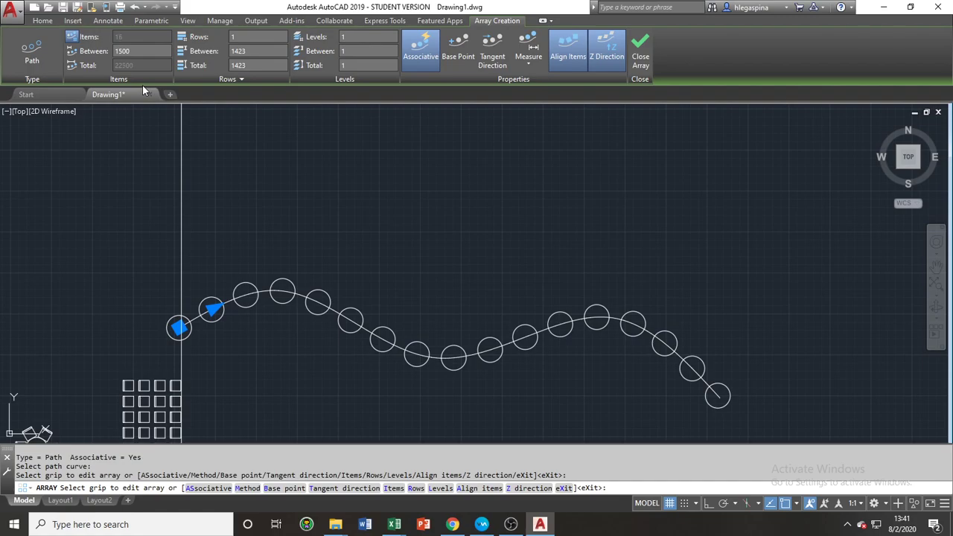
{"action": "mouse_move", "coordinate": [357, 313]}
{"action": "middle_mouse_down"}
{"action": "mouse_move", "coordinate": [245, 301]}
{"action": "mouse_move", "coordinate": [324, 345]}
{"action": "middle_mouse_up"}
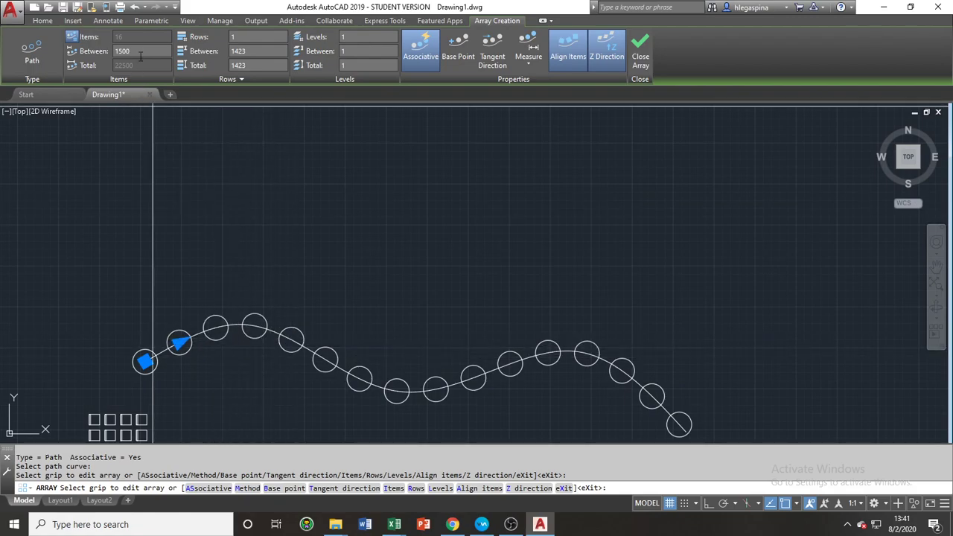
{"action": "middle_click_drag", "start_coordinate": [494, 319], "coordinate": [410, 269]}
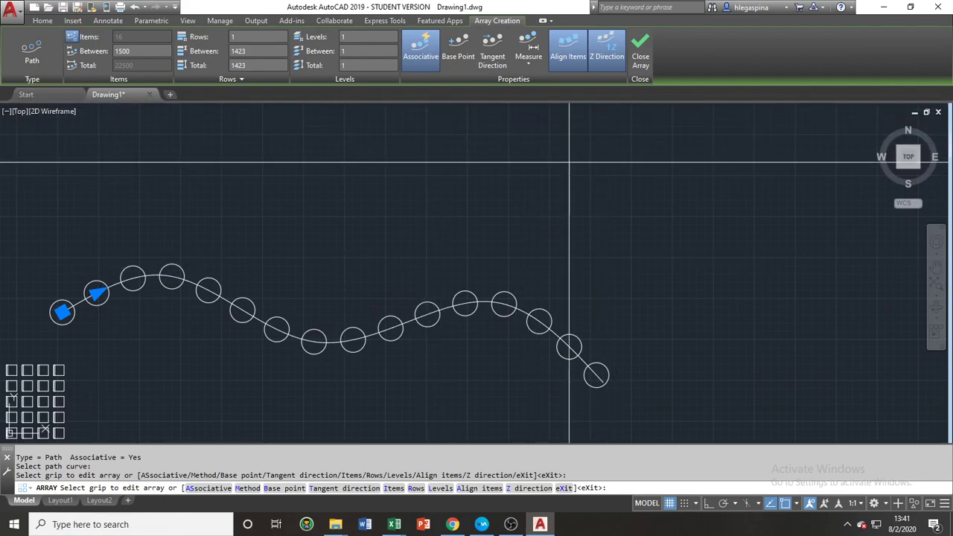
{"action": "left_click", "coordinate": [639, 56]}
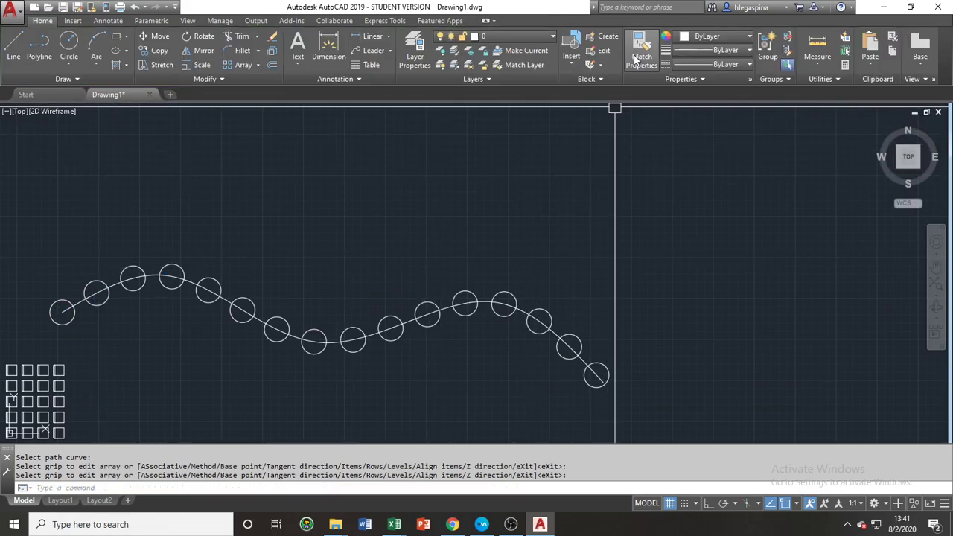
Try a column spacing of 400 on the rectangular chair array, and set it back to 600
{"action": "scroll", "coordinate": [432, 270], "scroll_direction": "down", "scroll_amount": 6}
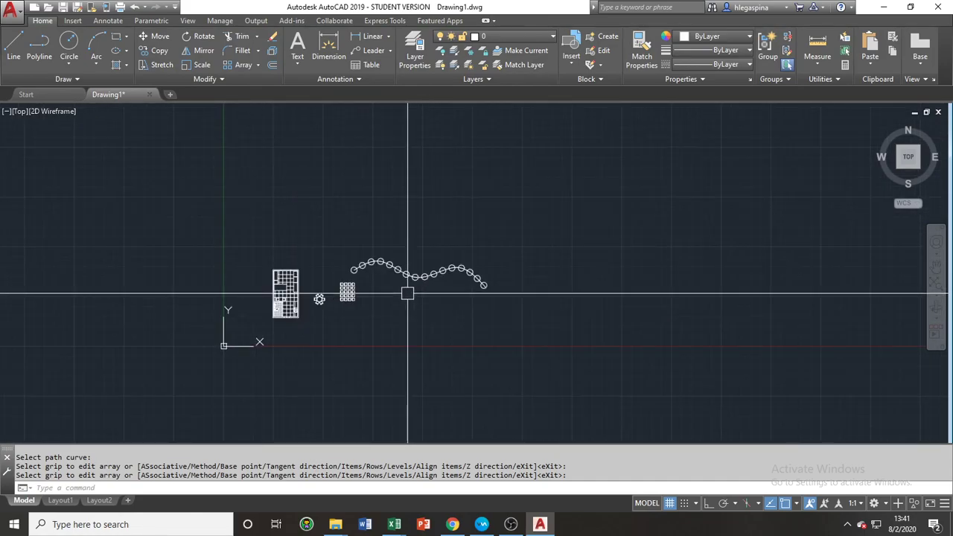
{"action": "scroll", "coordinate": [357, 290], "scroll_direction": "up", "scroll_amount": 4}
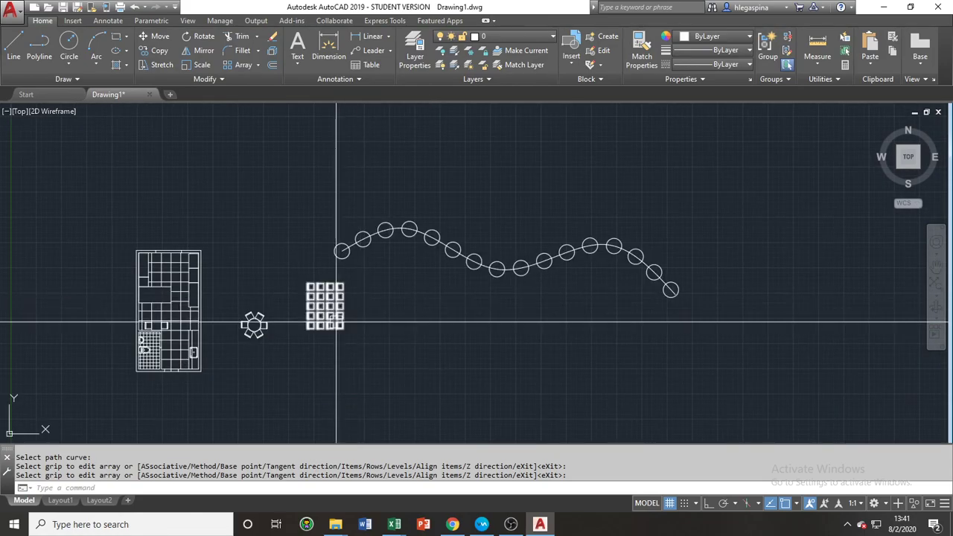
{"action": "left_click", "coordinate": [337, 323]}
{"action": "scroll", "coordinate": [374, 300], "scroll_direction": "up", "scroll_amount": 2}
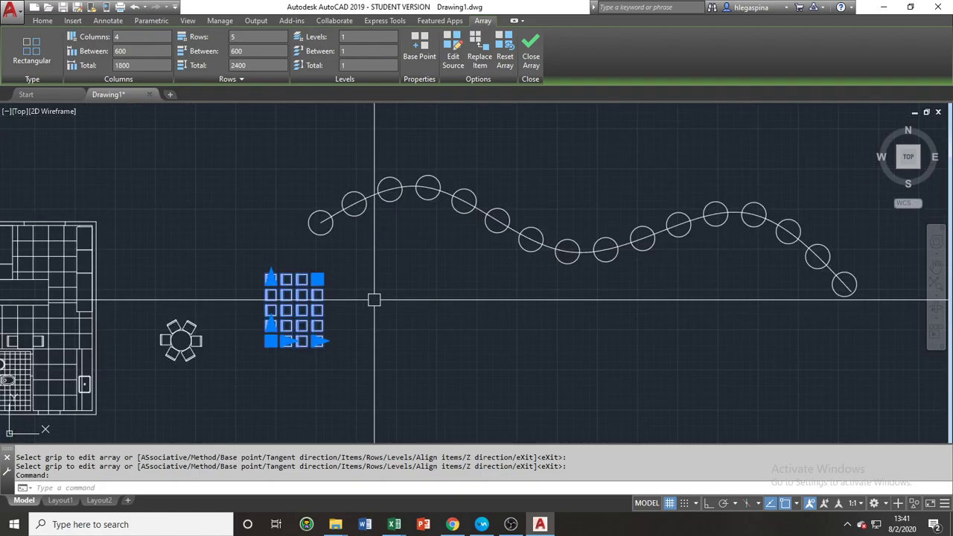
{"action": "scroll", "coordinate": [374, 300], "scroll_direction": "up", "scroll_amount": 2}
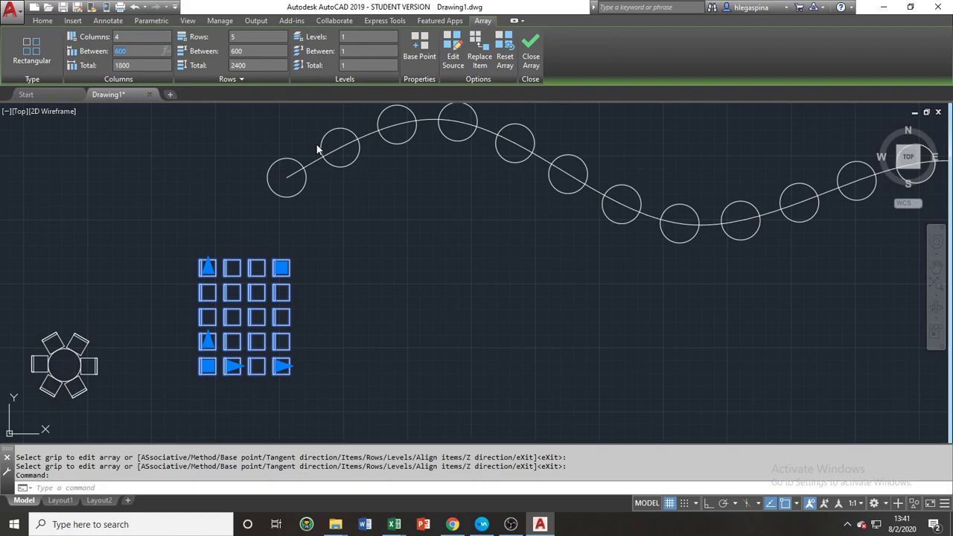
{"action": "key", "text": "Return"}
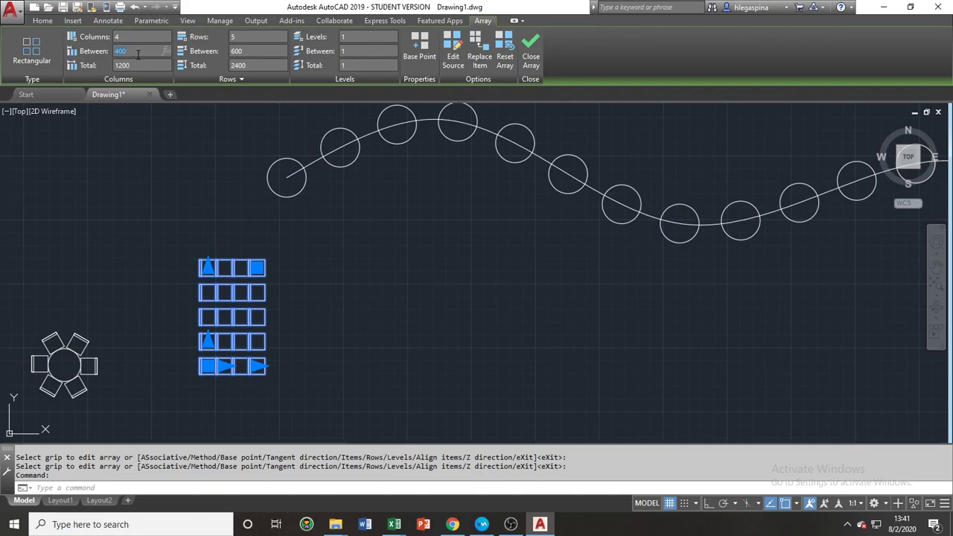
{"action": "type", "text": "600"}
{"action": "key", "text": "Return"}
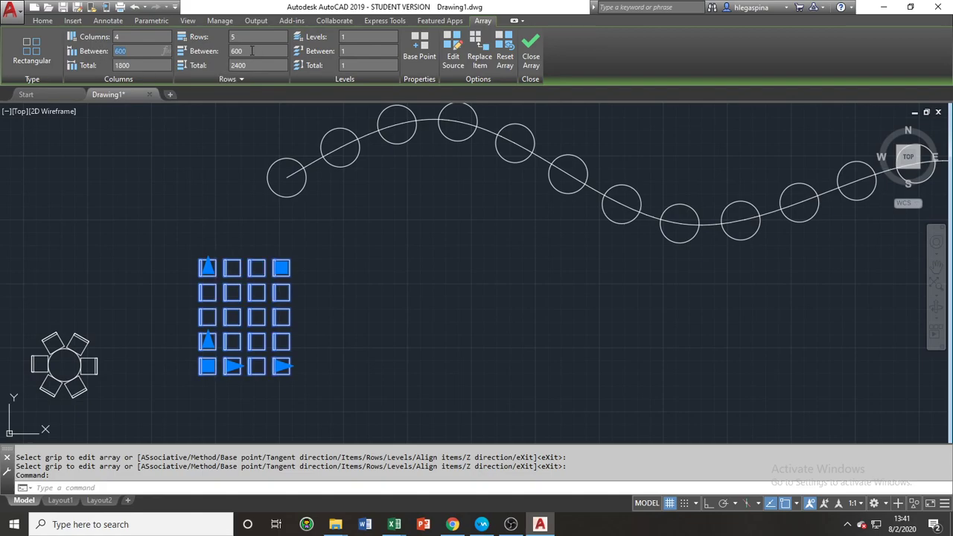
Set the rectangular chair array's row spacing to 500 and deselect the array
{"action": "left_click", "coordinate": [250, 52]}
{"action": "type", "text": "500"}
{"action": "key", "text": "Return"}
{"action": "scroll", "coordinate": [304, 332], "scroll_direction": "up", "scroll_amount": 2}
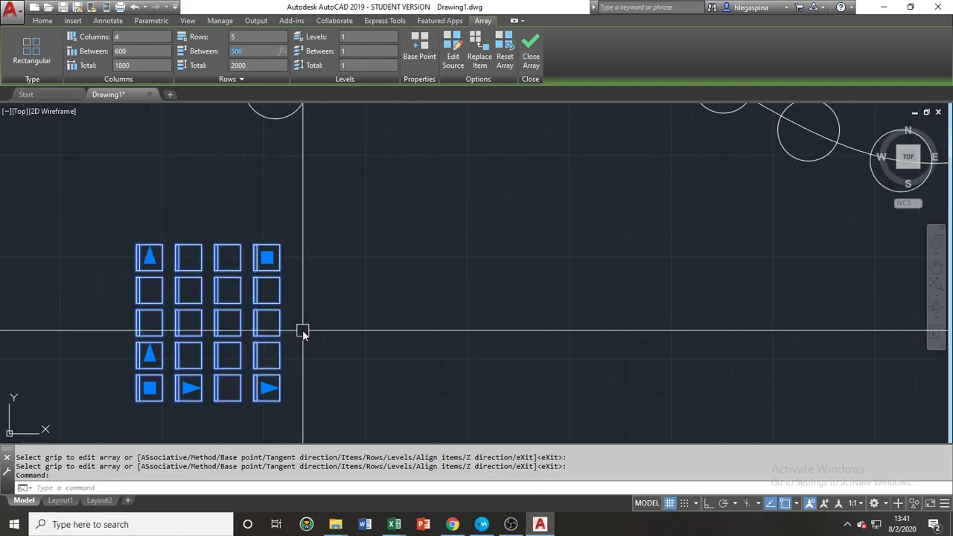
{"action": "scroll", "coordinate": [303, 330], "scroll_direction": "down", "scroll_amount": 2}
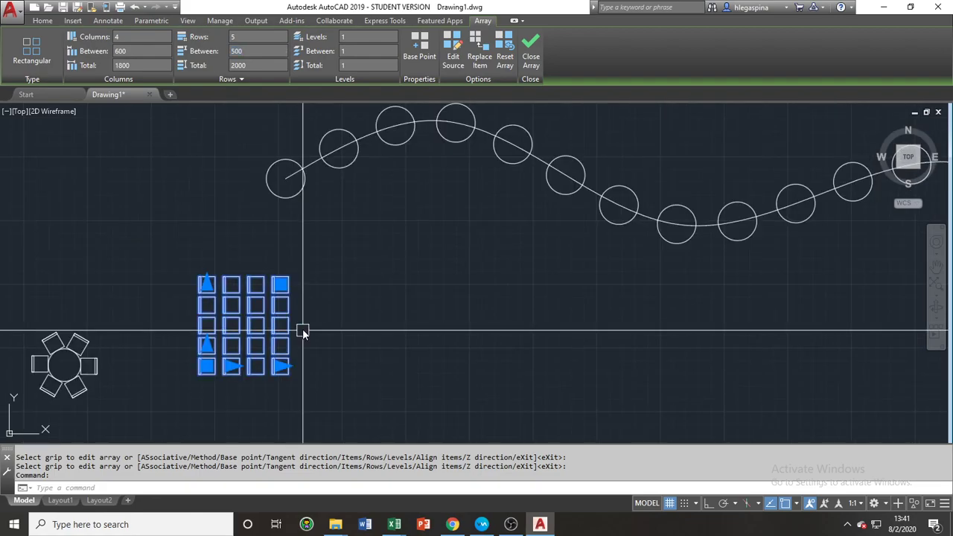
{"action": "key", "text": "Escape"}
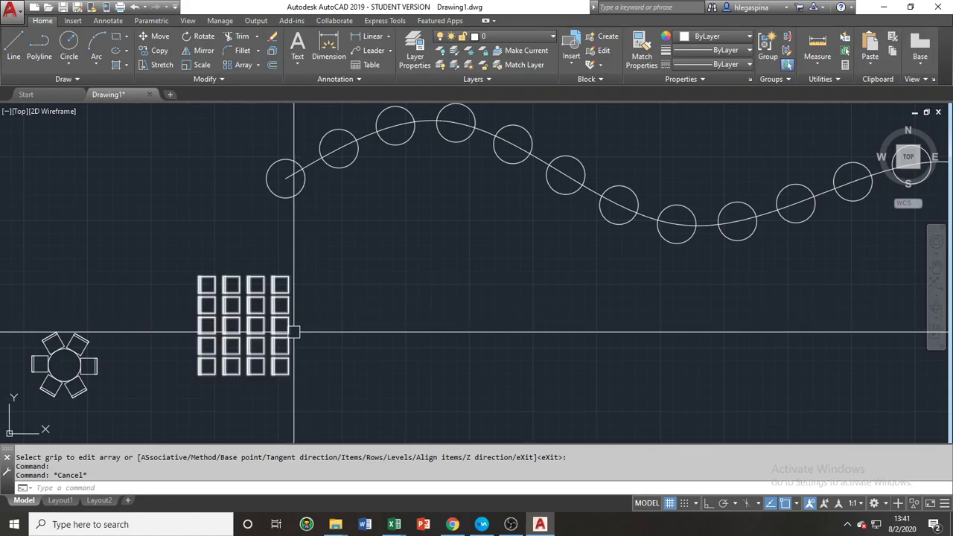
{"action": "scroll", "coordinate": [293, 330], "scroll_direction": "down", "scroll_amount": 2}
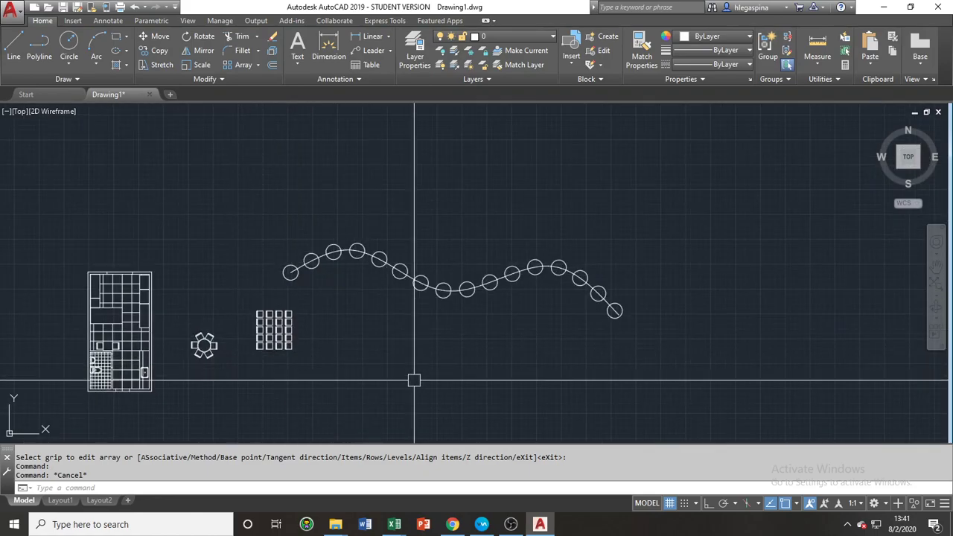
Erase the polar, rectangular and path arrays beside the floor plan together with the spline
{"action": "left_click", "coordinate": [454, 385]}
{"action": "left_click", "coordinate": [184, 218]}
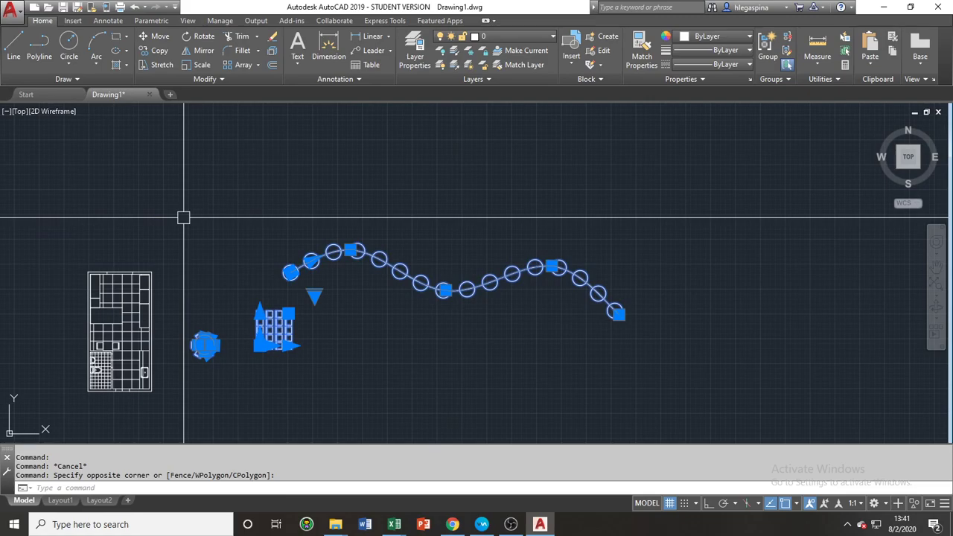
{"action": "type", "text": "e"}
{"action": "key", "text": "Return"}
Turn on Ortho mode while trying out a polyline start beside the floor plan, and cancel the polyline
{"action": "scroll", "coordinate": [190, 316], "scroll_direction": "up", "scroll_amount": 6}
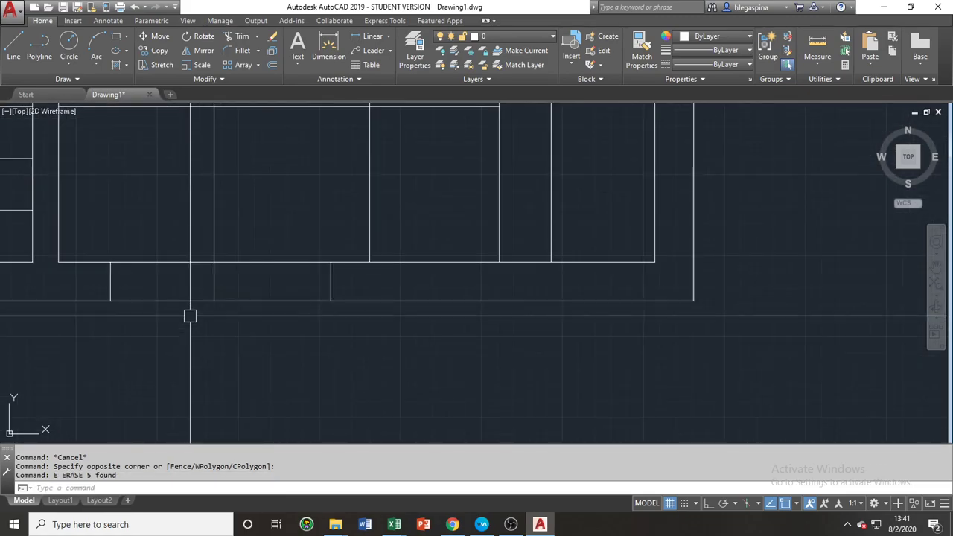
{"action": "scroll", "coordinate": [190, 316], "scroll_direction": "down", "scroll_amount": 3}
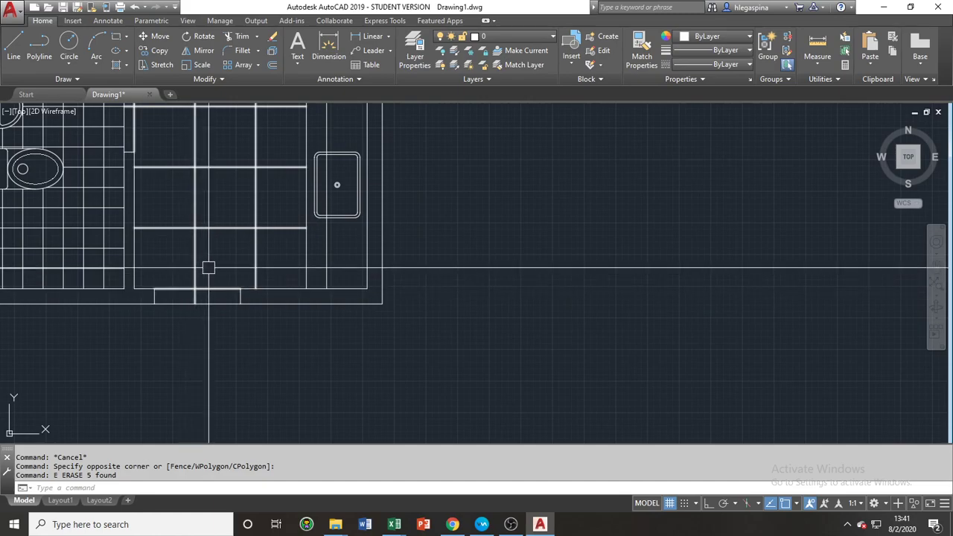
{"action": "scroll", "coordinate": [257, 266], "scroll_direction": "down", "scroll_amount": 4}
{"action": "middle_click_drag", "start_coordinate": [263, 228], "coordinate": [310, 276]}
{"action": "scroll", "coordinate": [276, 266], "scroll_direction": "up", "scroll_amount": 2}
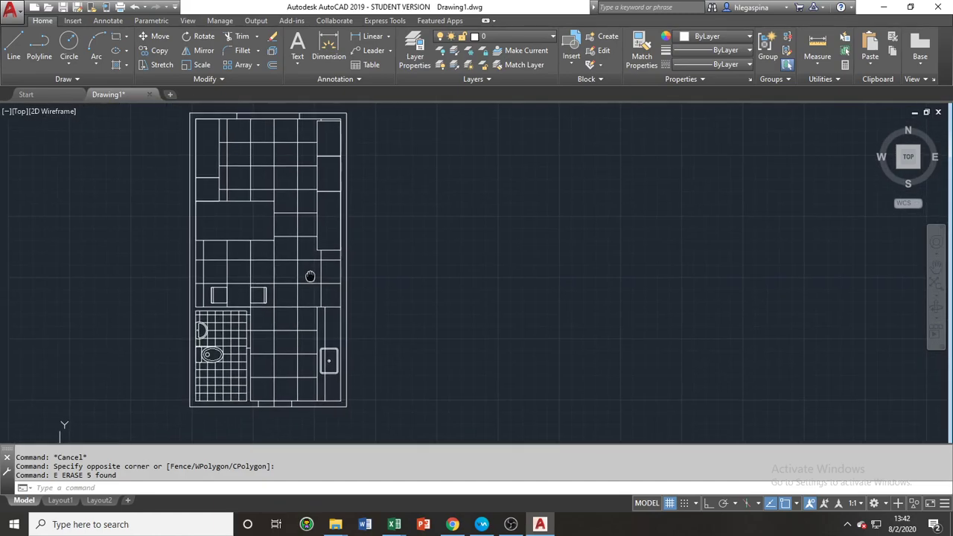
{"action": "middle_click_drag", "start_coordinate": [332, 336], "coordinate": [275, 295]}
{"action": "scroll", "coordinate": [321, 329], "scroll_direction": "up", "scroll_amount": 2}
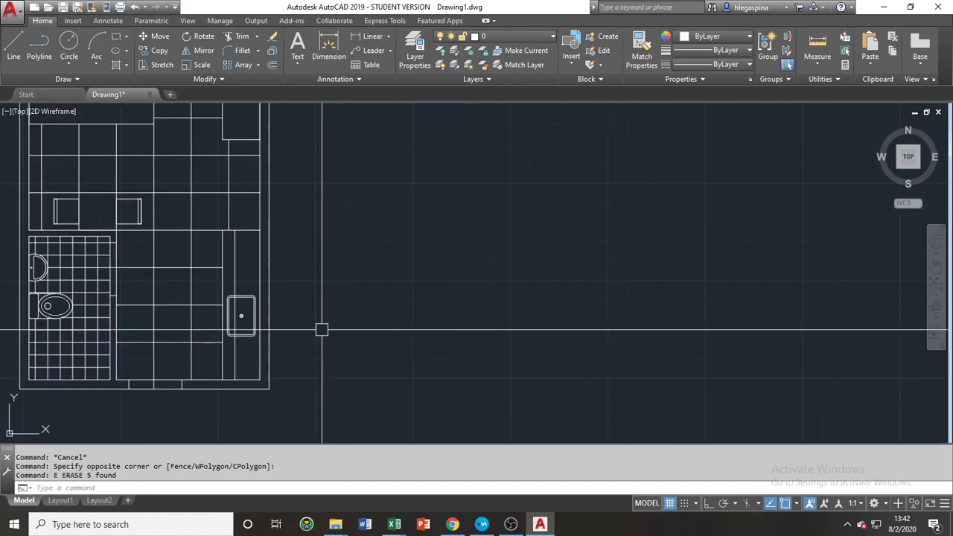
{"action": "type", "text": "PL"}
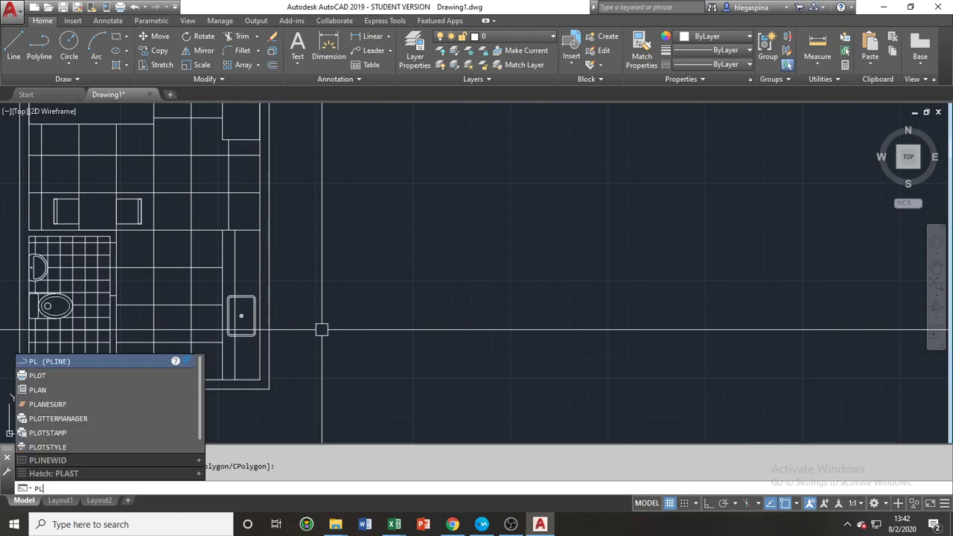
{"action": "key", "text": "Return"}
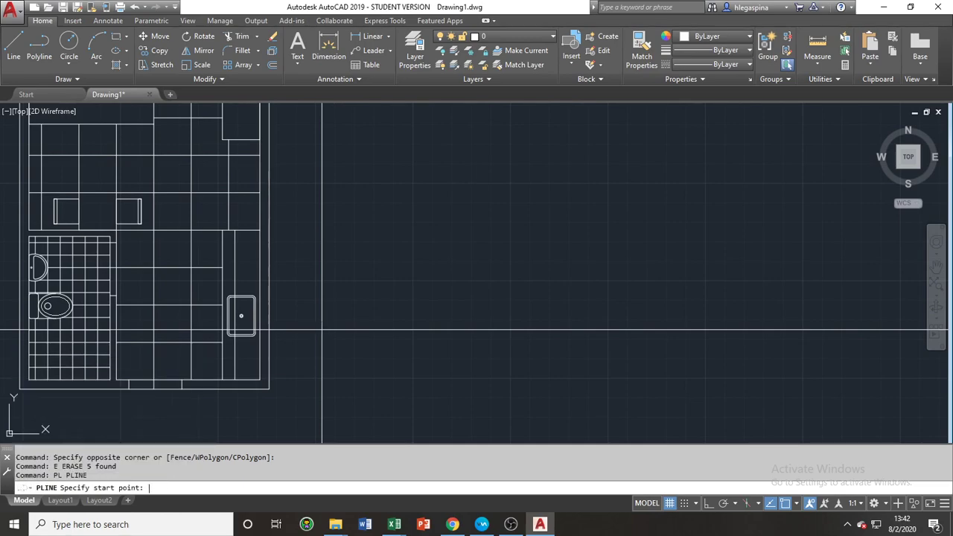
{"action": "left_click", "coordinate": [370, 325]}
{"action": "key", "text": "F8"}
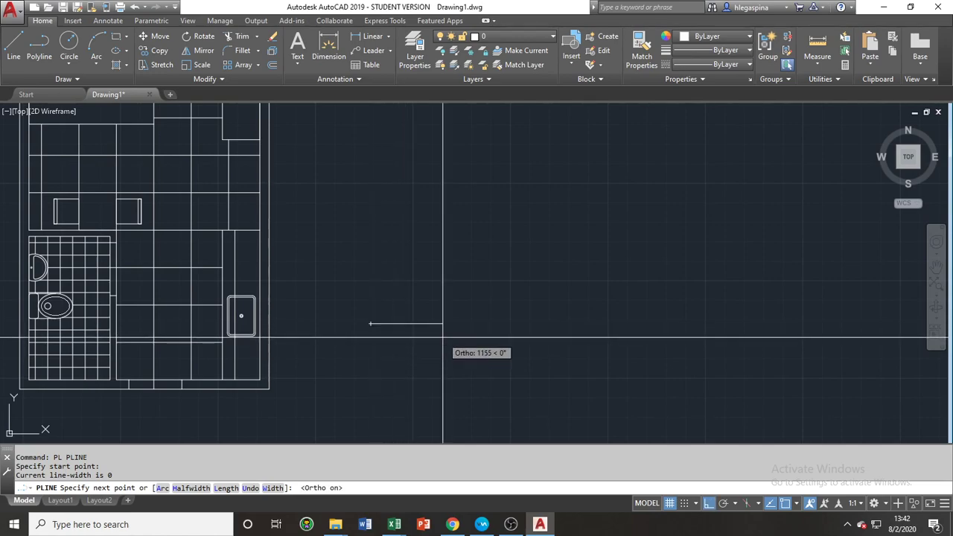
{"action": "key", "text": "Escape"}
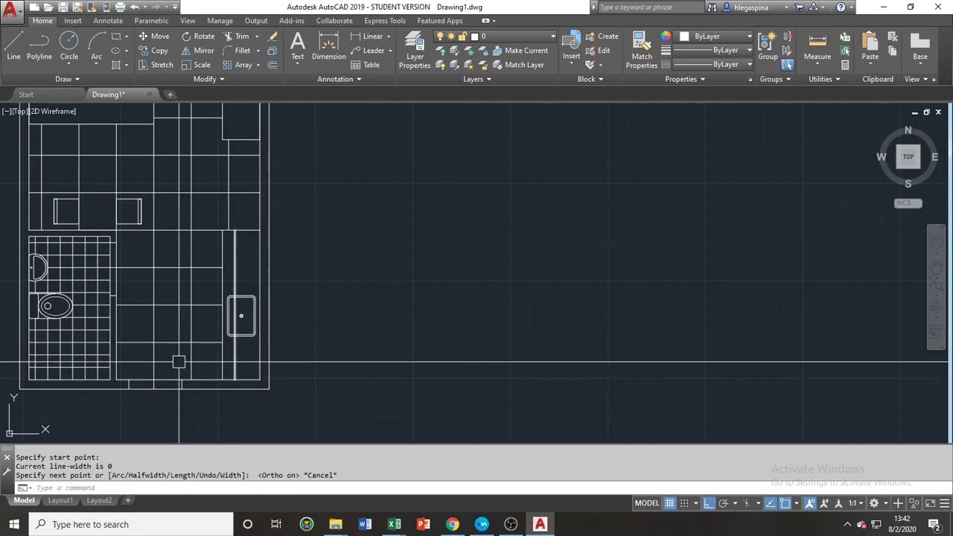
{"action": "type", "text": "rec"}
{"action": "key", "text": "Return"}
{"action": "left_click", "coordinate": [129, 383]}
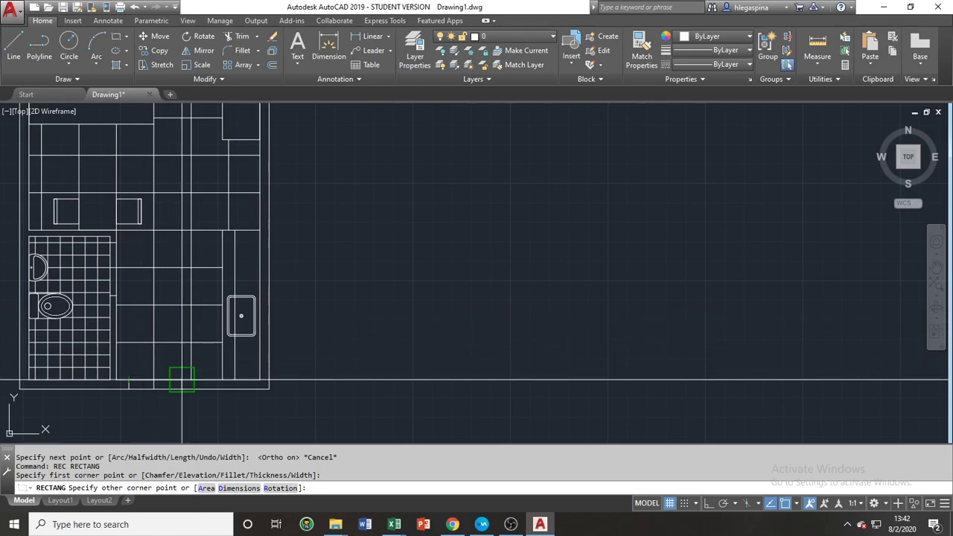
{"action": "scroll", "coordinate": [213, 385], "scroll_direction": "up", "scroll_amount": 4}
{"action": "key", "text": "Escape"}
{"action": "scroll", "coordinate": [258, 362], "scroll_direction": "down", "scroll_amount": 5}
{"action": "scroll", "coordinate": [208, 362], "scroll_direction": "up", "scroll_amount": 5}
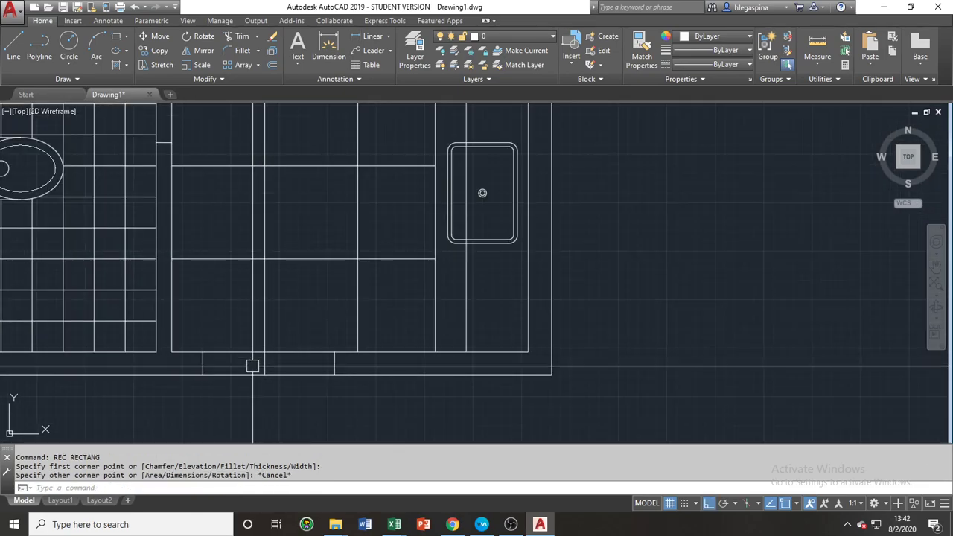
{"action": "scroll", "coordinate": [254, 362], "scroll_direction": "down", "scroll_amount": 4}
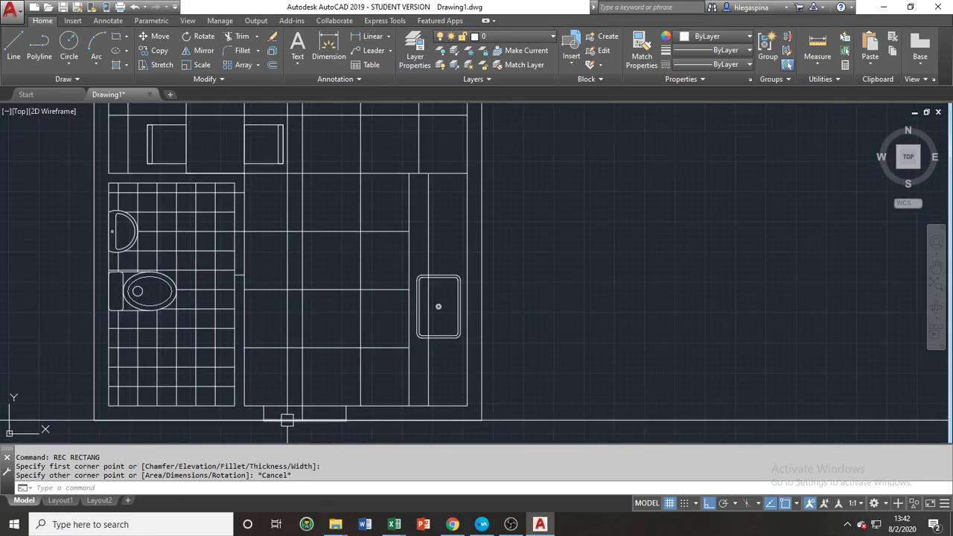
{"action": "key", "text": "Escape"}
{"action": "scroll", "coordinate": [344, 415], "scroll_direction": "up", "scroll_amount": 2}
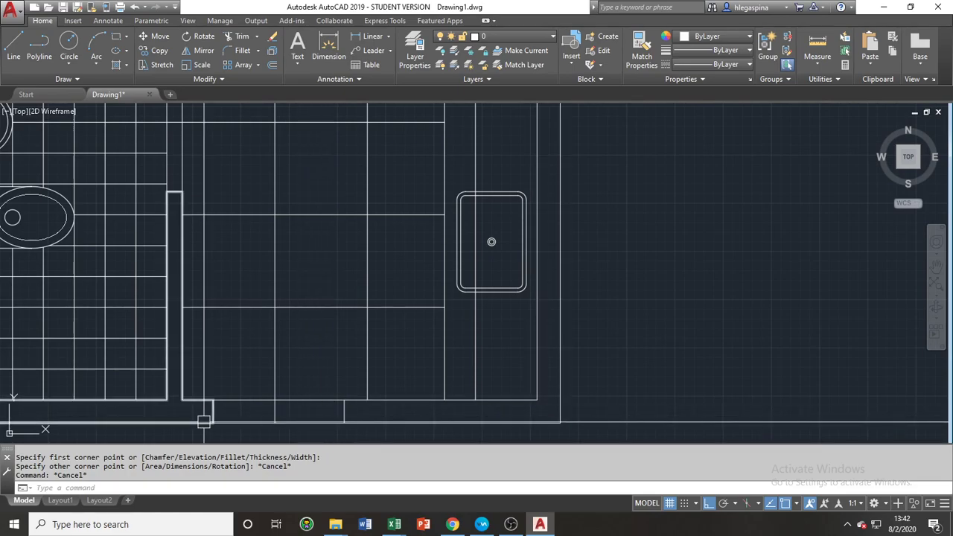
{"action": "scroll", "coordinate": [232, 407], "scroll_direction": "down", "scroll_amount": 2}
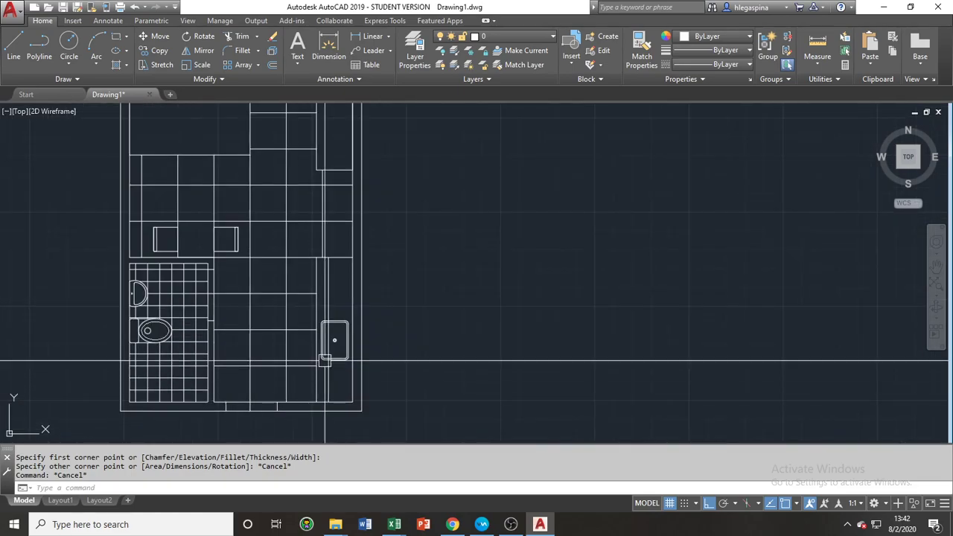
Start a jamb polyline beside the floor plan with a stepped outline: 25 right, 50 down, 25 right, 50 down
{"action": "middle_click_drag", "start_coordinate": [348, 372], "coordinate": [157, 386]}
{"action": "type", "text": "l"}
{"action": "key", "text": "Return"}
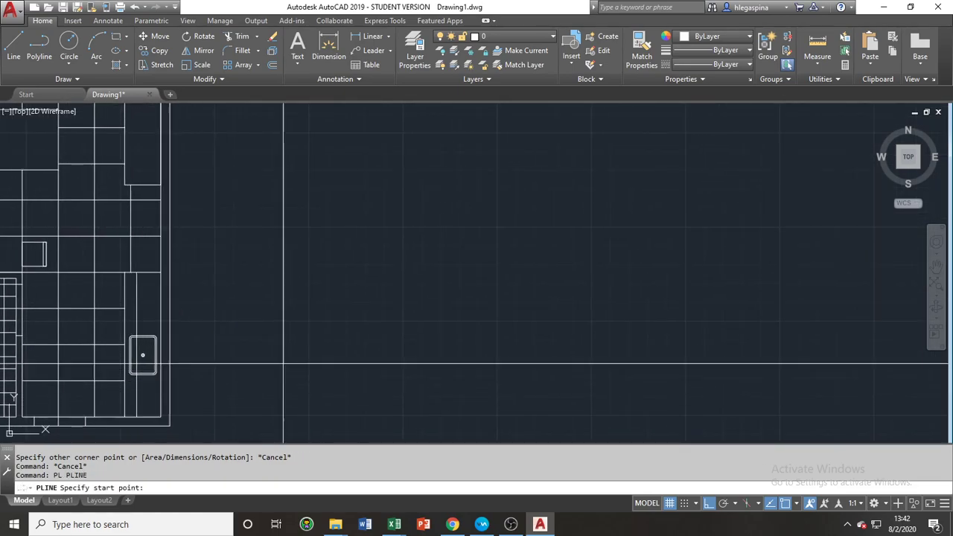
{"action": "left_click", "coordinate": [292, 315]}
{"action": "type", "text": "2"}
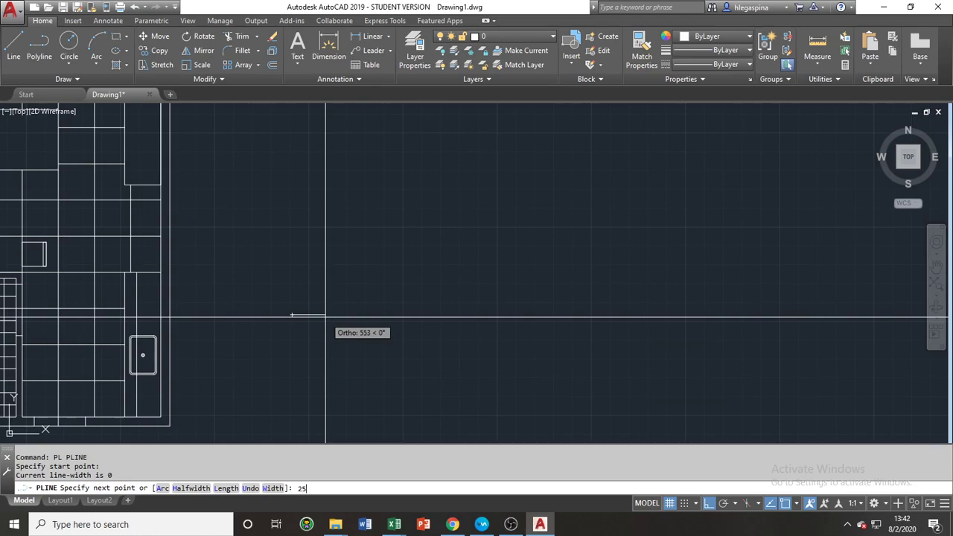
{"action": "type", "text": "5"}
{"action": "key", "text": "Return"}
Undo the last polyline segment, continue the jamb outline 25 left, 50 down and 25 left, and close it
{"action": "scroll", "coordinate": [291, 315], "scroll_direction": "up", "scroll_amount": 5}
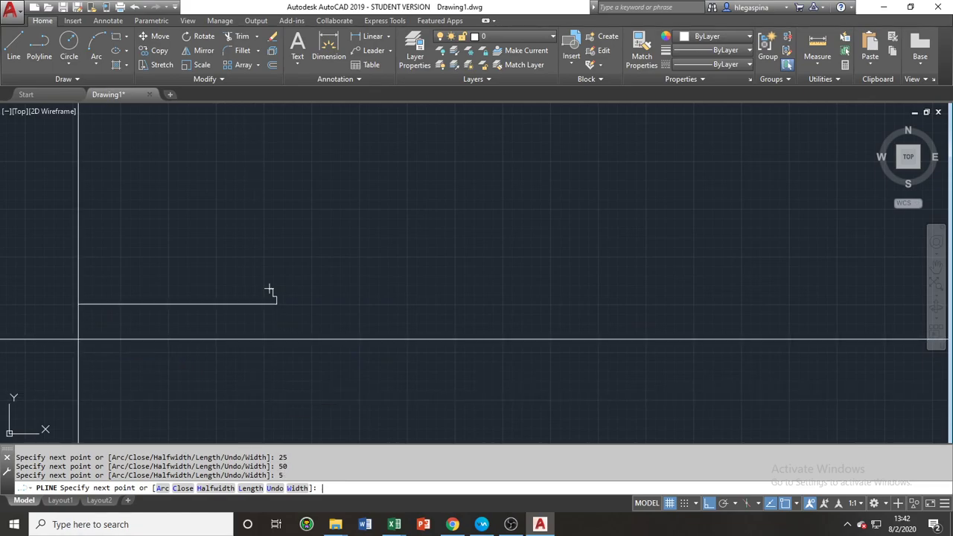
{"action": "scroll", "coordinate": [287, 376], "scroll_direction": "up", "scroll_amount": 3}
{"action": "scroll", "coordinate": [280, 284], "scroll_direction": "up", "scroll_amount": 2}
{"action": "middle_click_drag", "start_coordinate": [276, 292], "coordinate": [246, 413]}
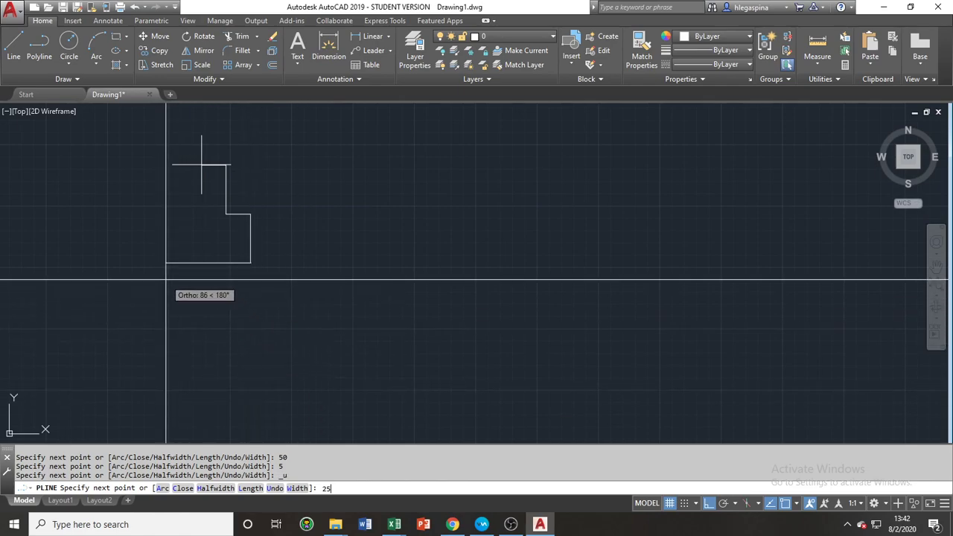
{"action": "key", "text": "Return"}
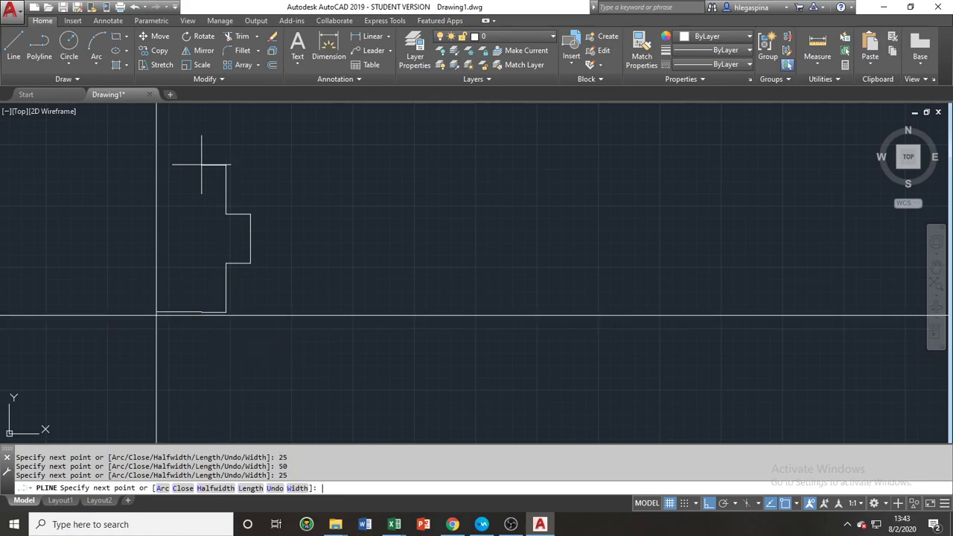
{"action": "type", "text": "c"}
{"action": "key", "text": "Return"}
Mirror the jamb outline about a vertical line through the end of its projection, keeping the original
{"action": "scroll", "coordinate": [233, 319], "scroll_direction": "down", "scroll_amount": 6}
{"action": "middle_click_drag", "start_coordinate": [235, 321], "coordinate": [214, 364]}
{"action": "left_click", "coordinate": [214, 364]}
{"action": "middle_click_drag", "start_coordinate": [287, 368], "coordinate": [260, 371]}
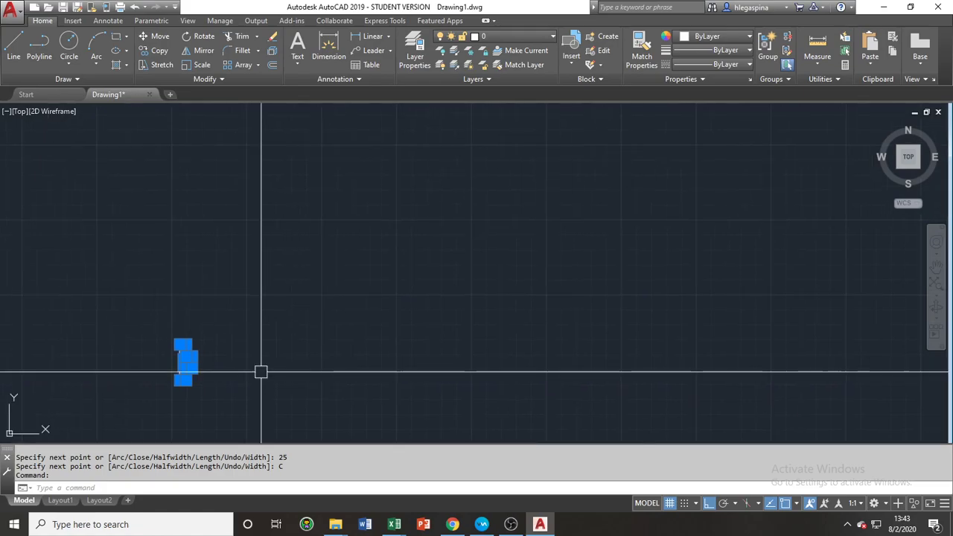
{"action": "type", "text": "mi"}
{"action": "key", "text": "Return"}
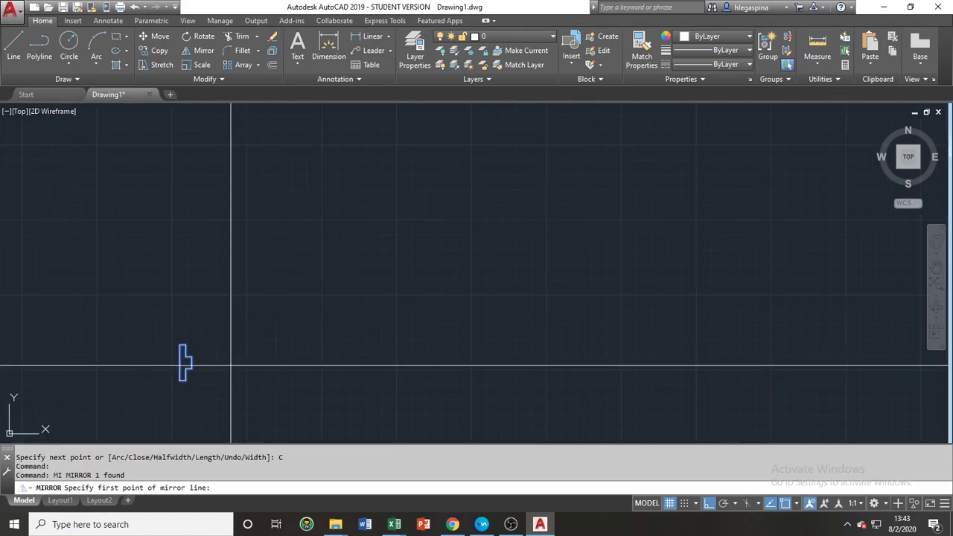
{"action": "left_click", "coordinate": [192, 362]}
{"action": "left_click", "coordinate": [197, 274]}
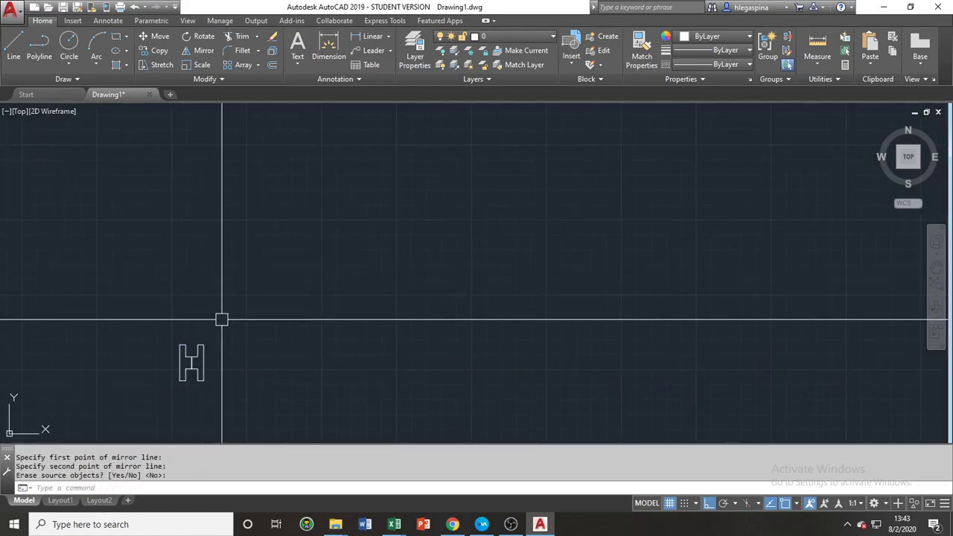
{"action": "key", "text": "Return"}
Draw an 800 by 50 rectangle starting at the original jamb's upper inner corner and extending over the mirrored jamb
{"action": "scroll", "coordinate": [228, 364], "scroll_direction": "up", "scroll_amount": 5}
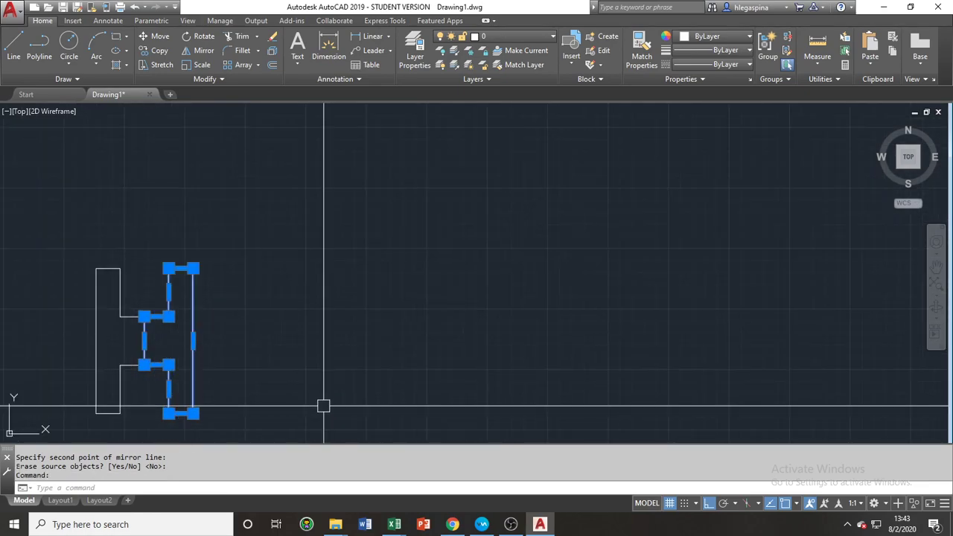
{"action": "key", "text": "Escape"}
{"action": "key", "text": "Escape"}
{"action": "type", "text": "rec"}
{"action": "key", "text": "Return"}
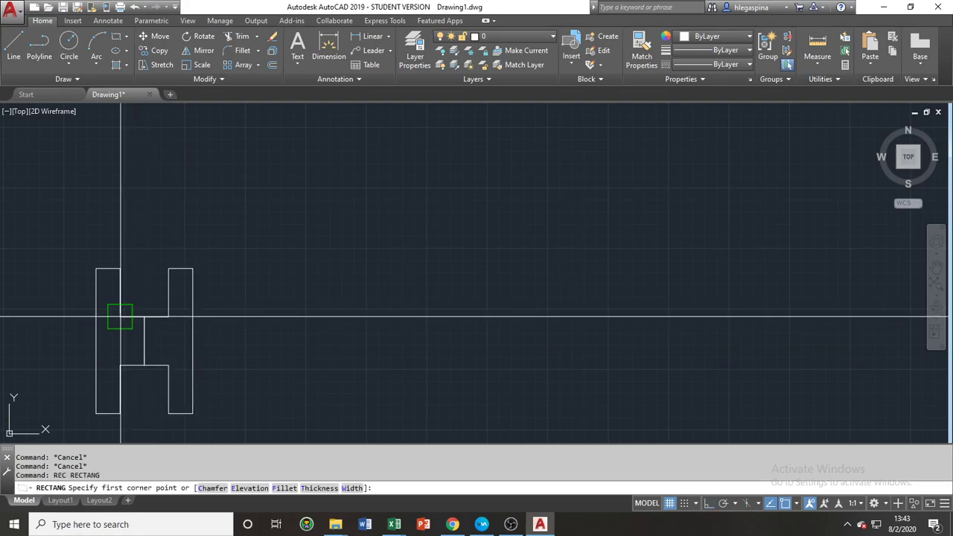
{"action": "left_click", "coordinate": [120, 317]}
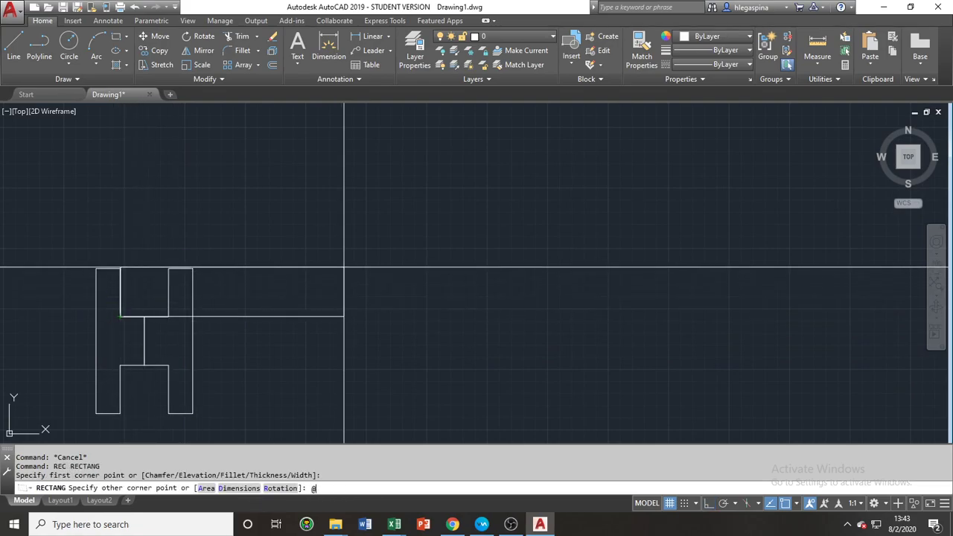
{"action": "type", "text": "@800,50"}
{"action": "key", "text": "Return"}
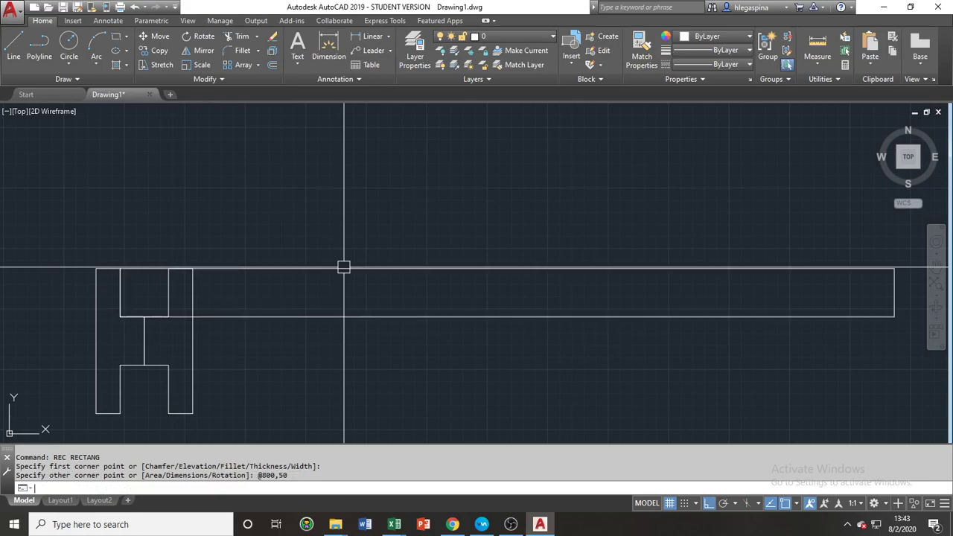
Move the mirrored jamb by its upper inner corner to the rectangle's upper-right corner
{"action": "left_click", "coordinate": [188, 394]}
{"action": "type", "text": "m"}
{"action": "key", "text": "Return"}
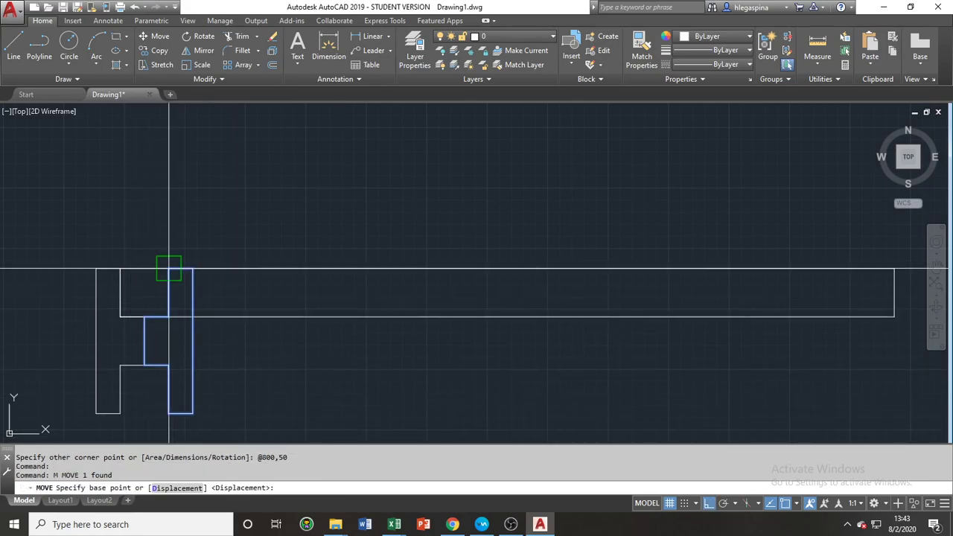
{"action": "left_click", "coordinate": [168, 268]}
{"action": "scroll", "coordinate": [425, 307], "scroll_direction": "down", "scroll_amount": 1}
{"action": "middle_click_drag", "start_coordinate": [425, 307], "coordinate": [228, 327]}
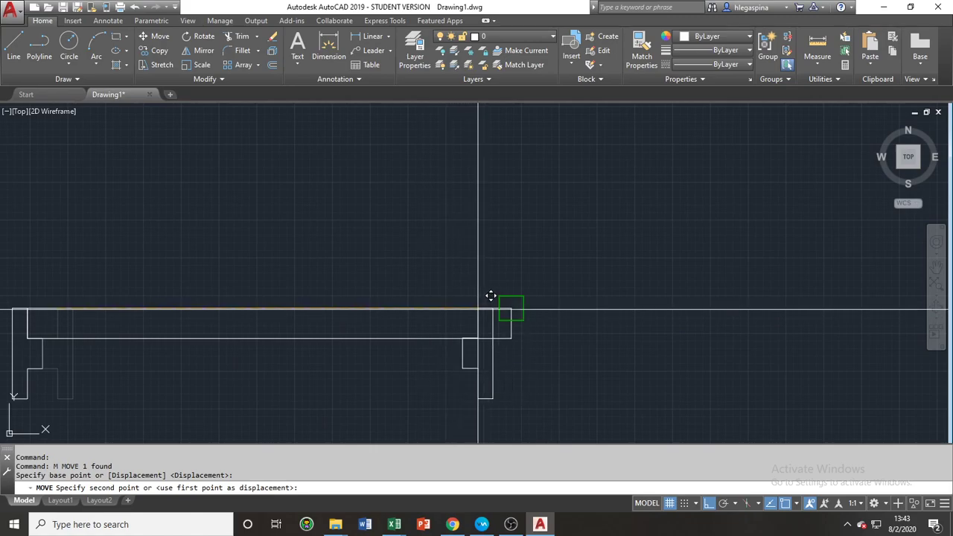
{"action": "left_click", "coordinate": [521, 304]}
Try to rotate the 800 by 50 rectangle about its upper-left corner
{"action": "middle_click_drag", "start_coordinate": [249, 371], "coordinate": [361, 421]}
{"action": "left_click", "coordinate": [319, 385]}
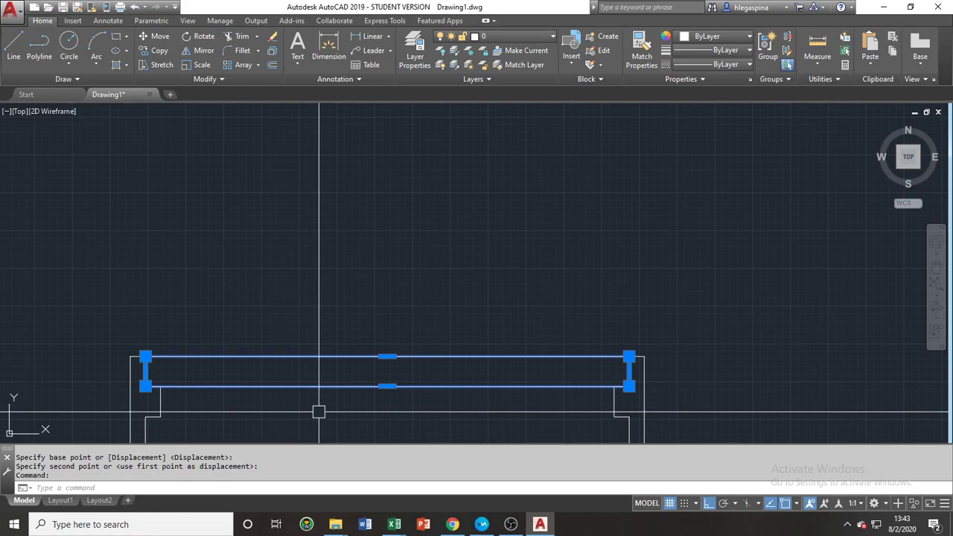
{"action": "type", "text": "RO"}
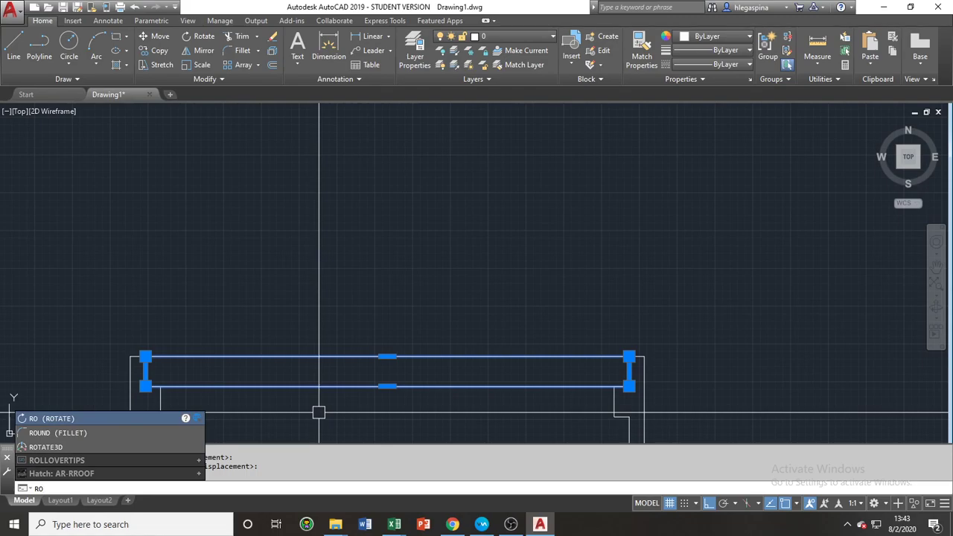
{"action": "key", "text": "Return"}
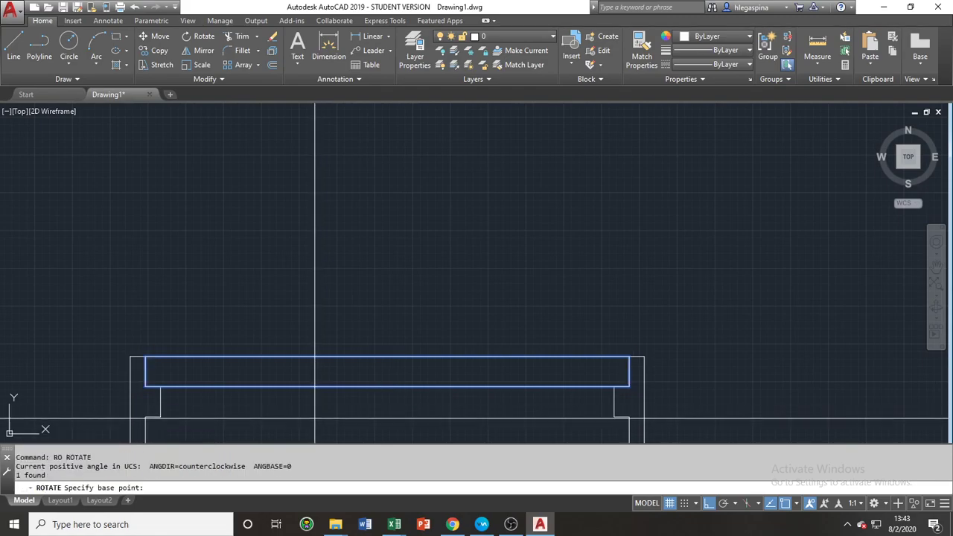
{"action": "left_click", "coordinate": [145, 356]}
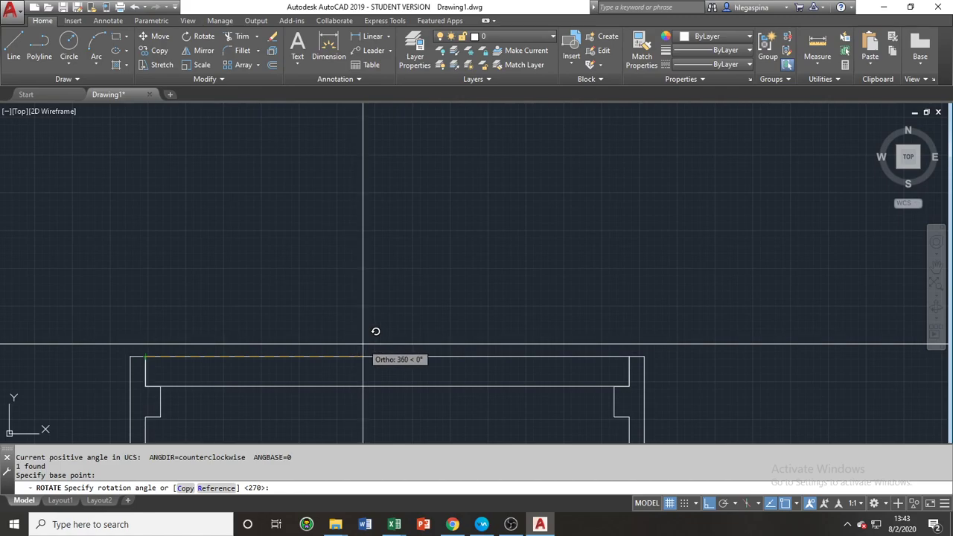
{"action": "left_click", "coordinate": [630, 356]}
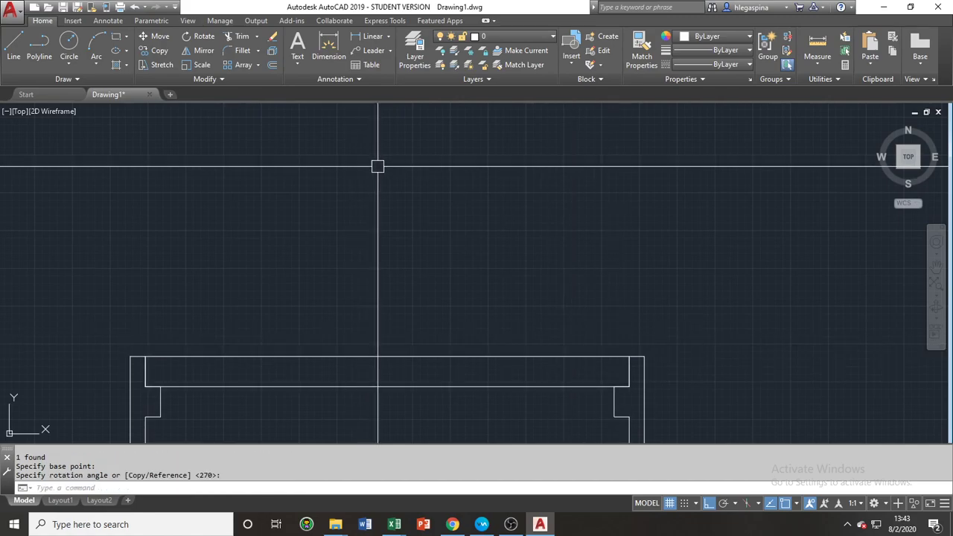
Rotate the 800 by 50 rectangle counterclockwise freehand about its upper-left corner, by about 38 degrees with Ortho off
{"action": "left_click", "coordinate": [328, 356]}
{"action": "key", "text": "Return"}
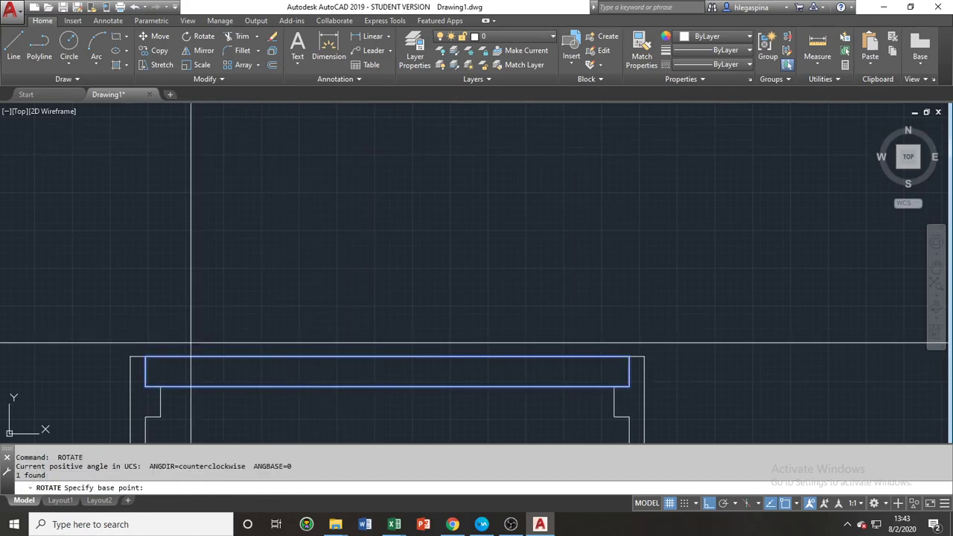
{"action": "left_click", "coordinate": [146, 356]}
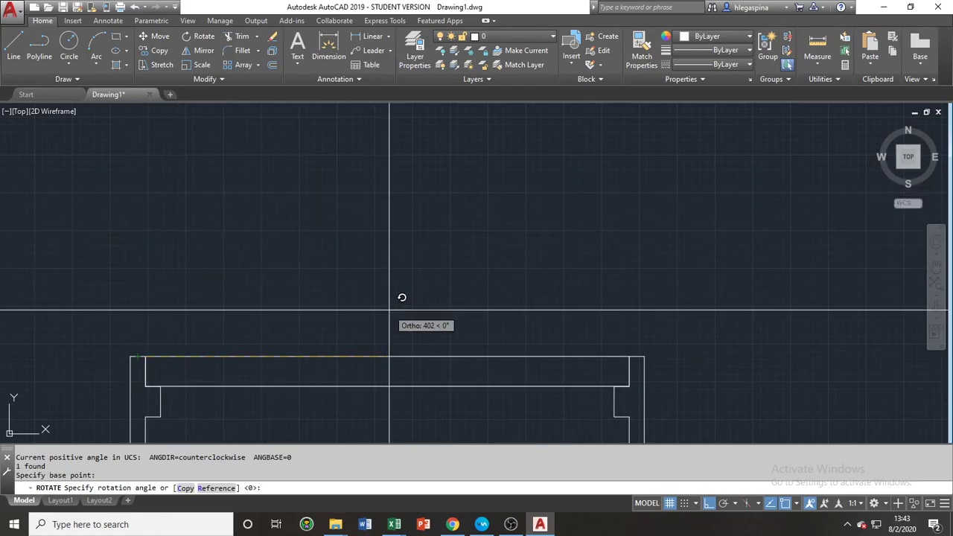
{"action": "scroll", "coordinate": [186, 231], "scroll_direction": "down", "scroll_amount": 6}
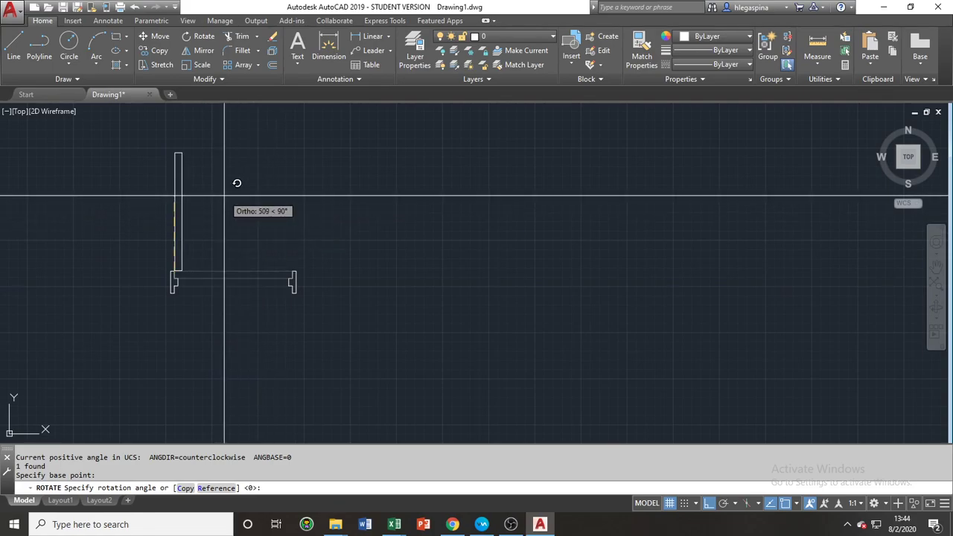
{"action": "scroll", "coordinate": [237, 183], "scroll_direction": "up", "scroll_amount": 2}
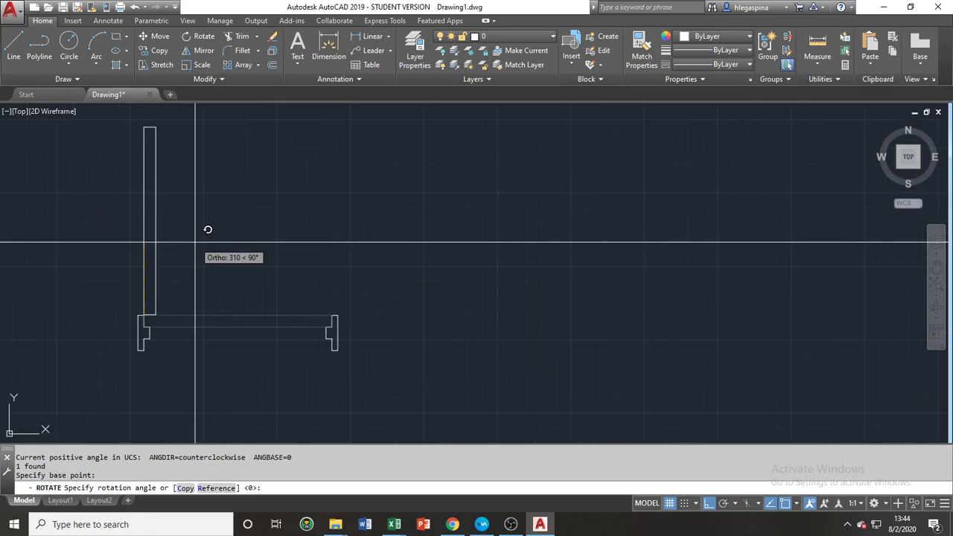
{"action": "key", "text": "F8"}
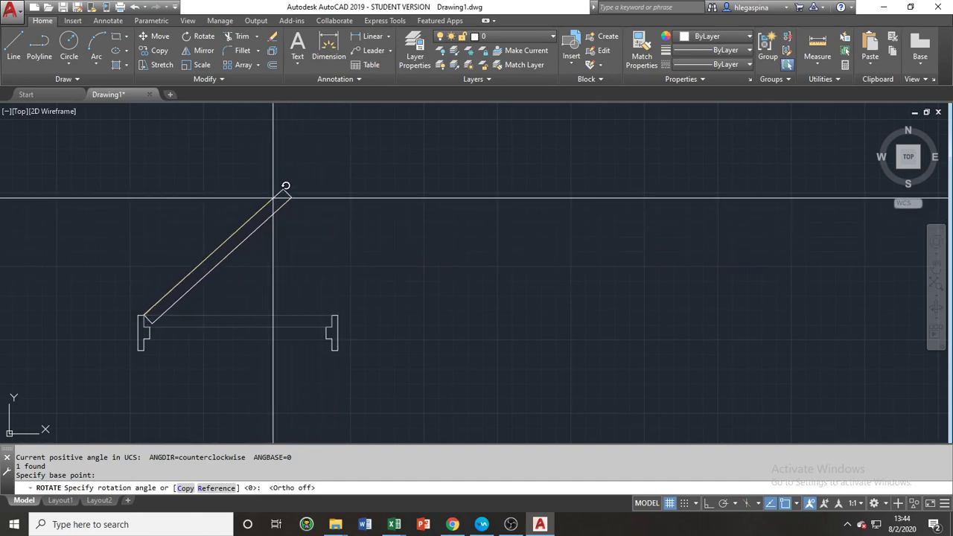
{"action": "left_click", "coordinate": [305, 195]}
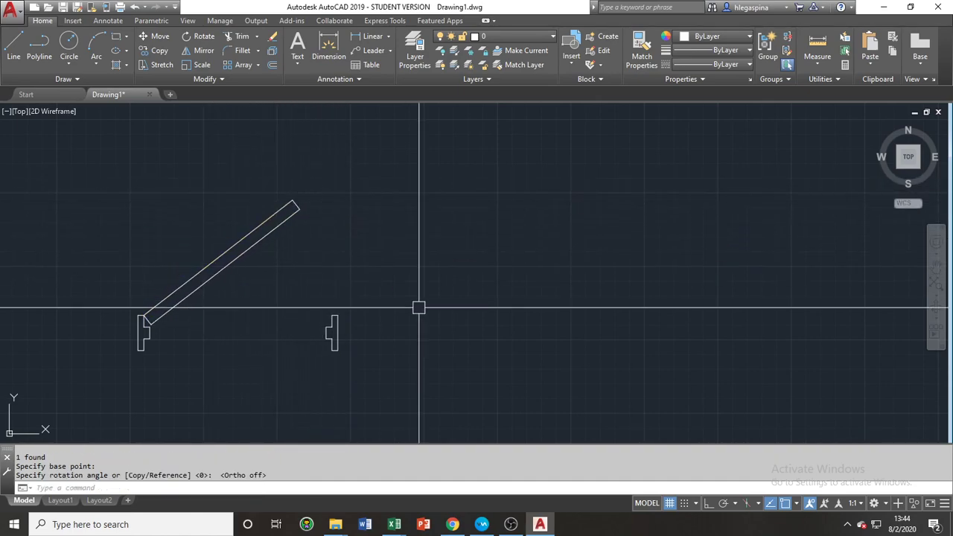
Rotate the slanted panel about its corner on the left jamb to vertical, using the Reference option along its upper long edge
{"action": "middle_click_drag", "start_coordinate": [288, 272], "coordinate": [363, 364]}
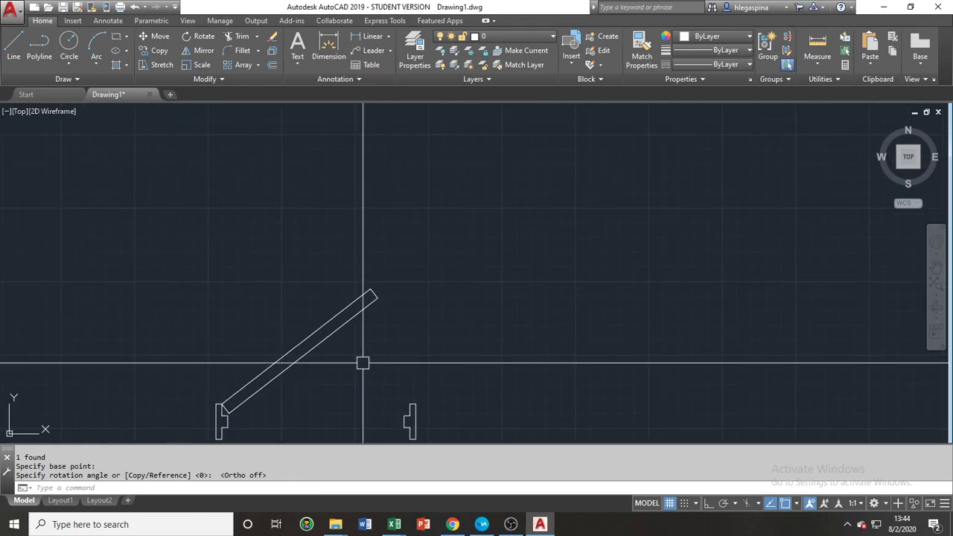
{"action": "left_click", "coordinate": [324, 344]}
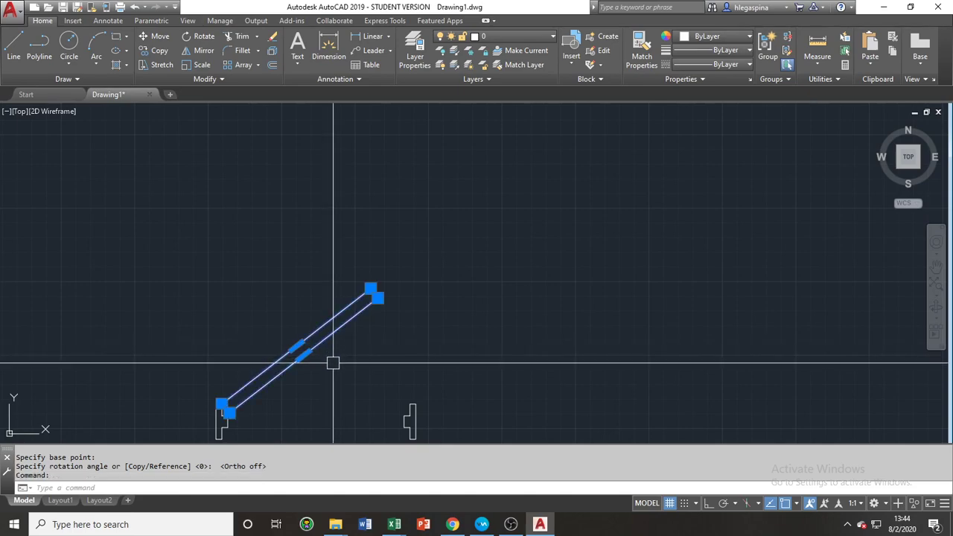
{"action": "type", "text": "O"}
{"action": "key", "text": "Return"}
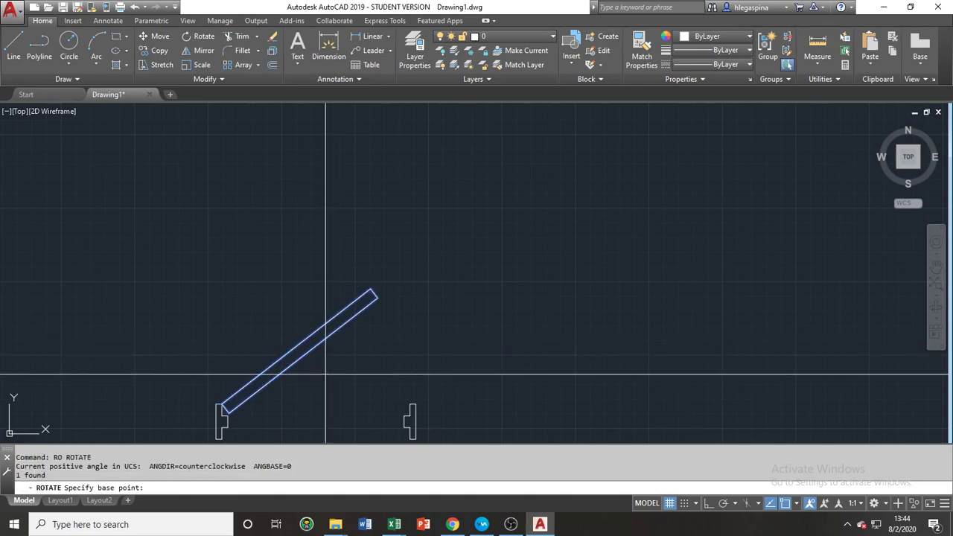
{"action": "scroll", "coordinate": [229, 411], "scroll_direction": "up", "scroll_amount": 5}
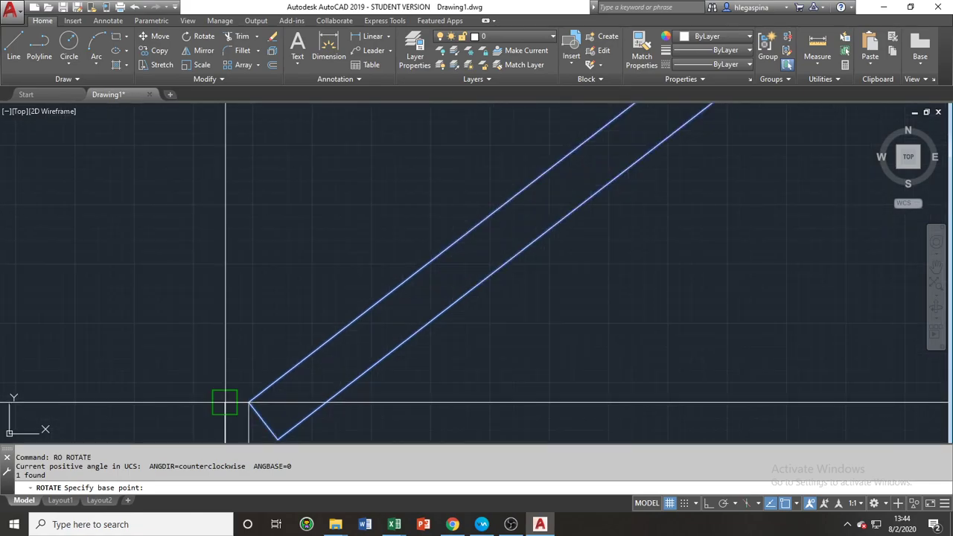
{"action": "left_click", "coordinate": [249, 403]}
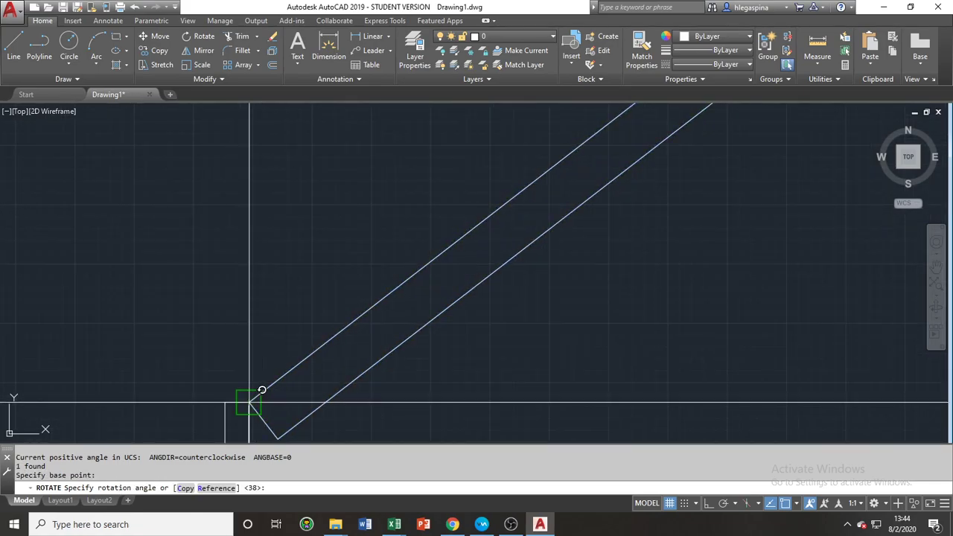
{"action": "scroll", "coordinate": [336, 335], "scroll_direction": "down", "scroll_amount": 2}
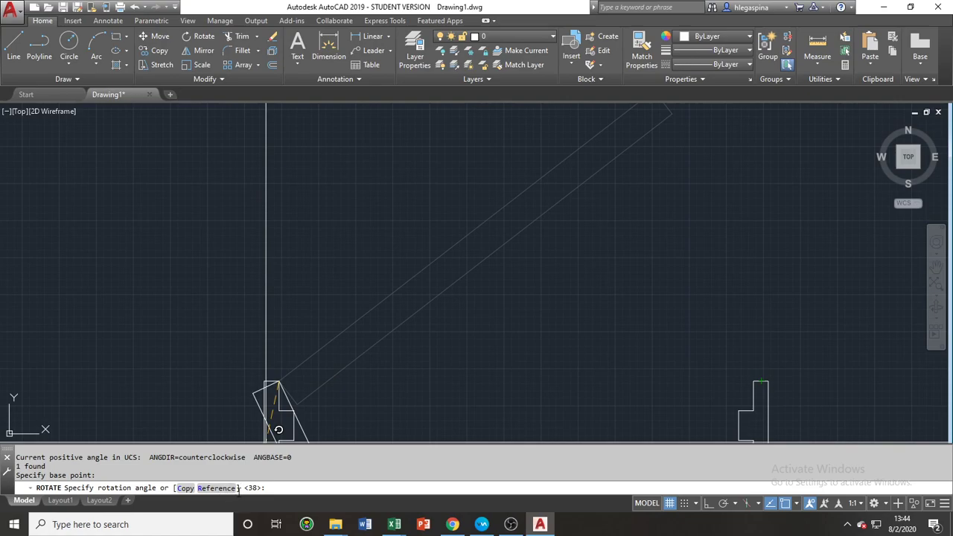
{"action": "type", "text": "R"}
{"action": "key", "text": "Return"}
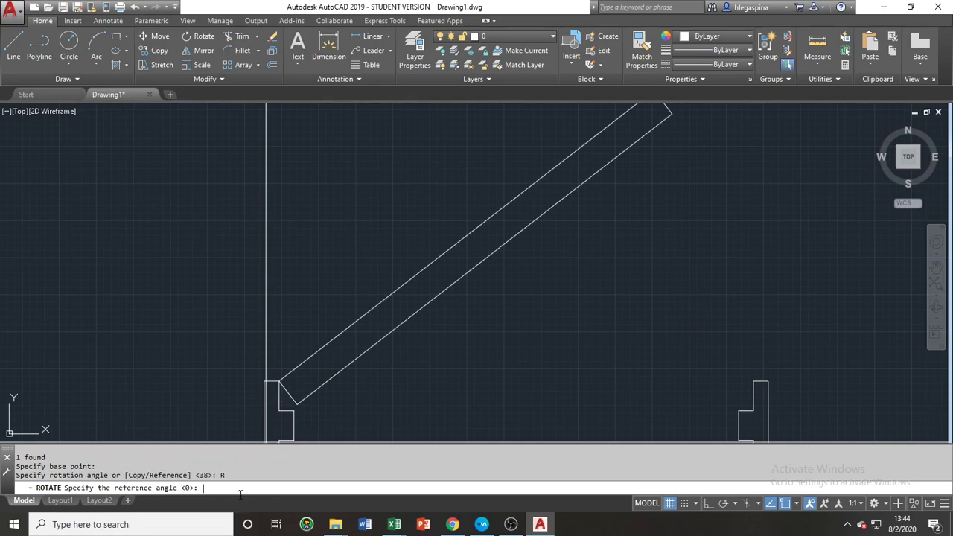
{"action": "left_click", "coordinate": [278, 383]}
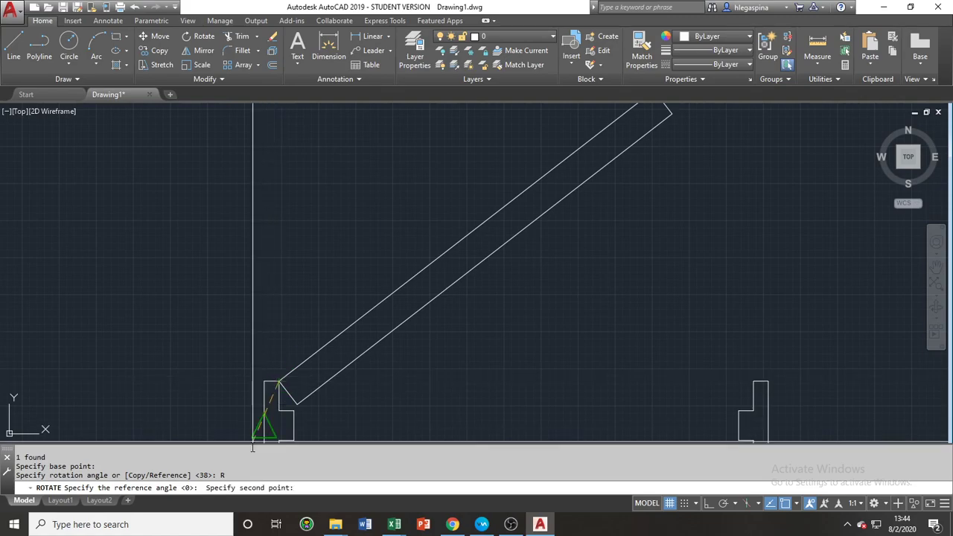
{"action": "middle_click_drag", "start_coordinate": [532, 213], "coordinate": [419, 320]}
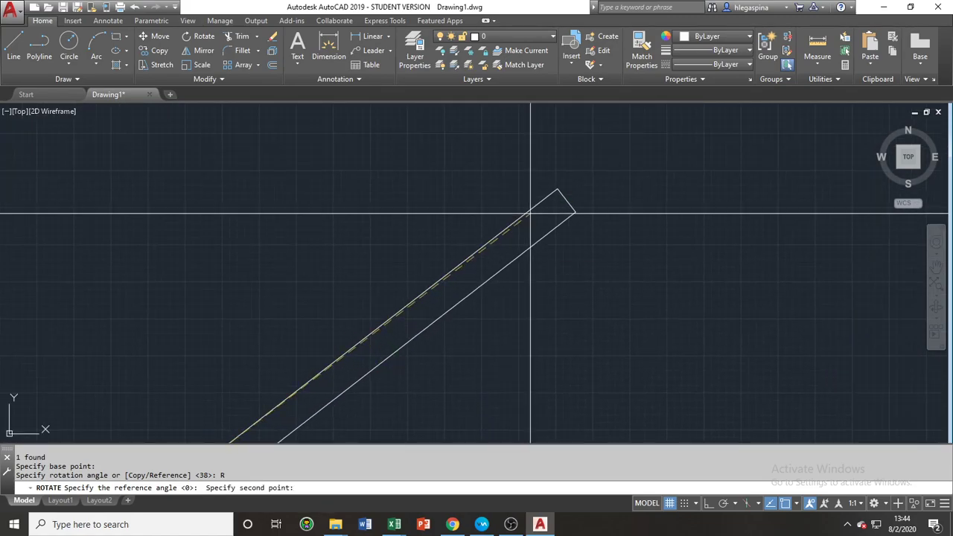
{"action": "left_click", "coordinate": [558, 191]}
{"action": "scroll", "coordinate": [436, 149], "scroll_direction": "down", "scroll_amount": 3}
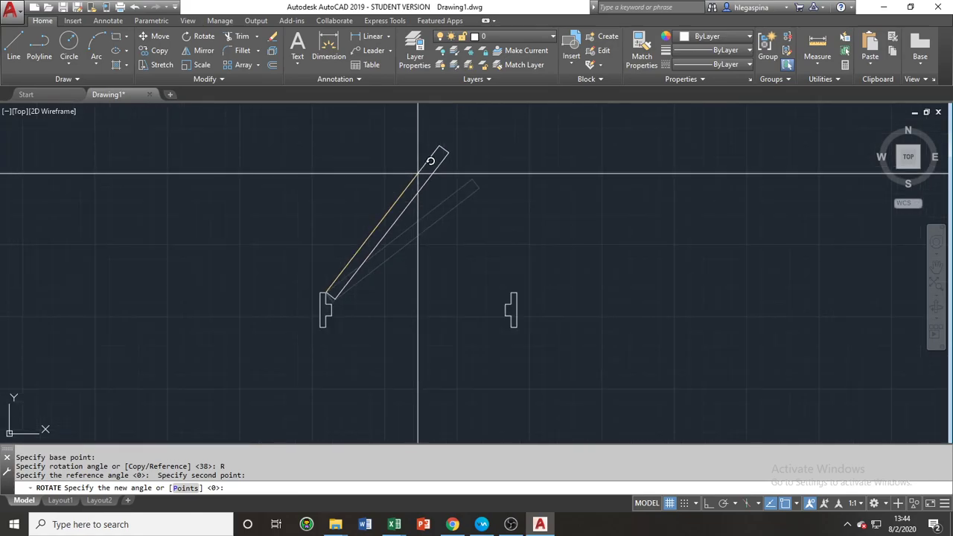
{"action": "key", "text": "F8"}
{"action": "left_click", "coordinate": [349, 157]}
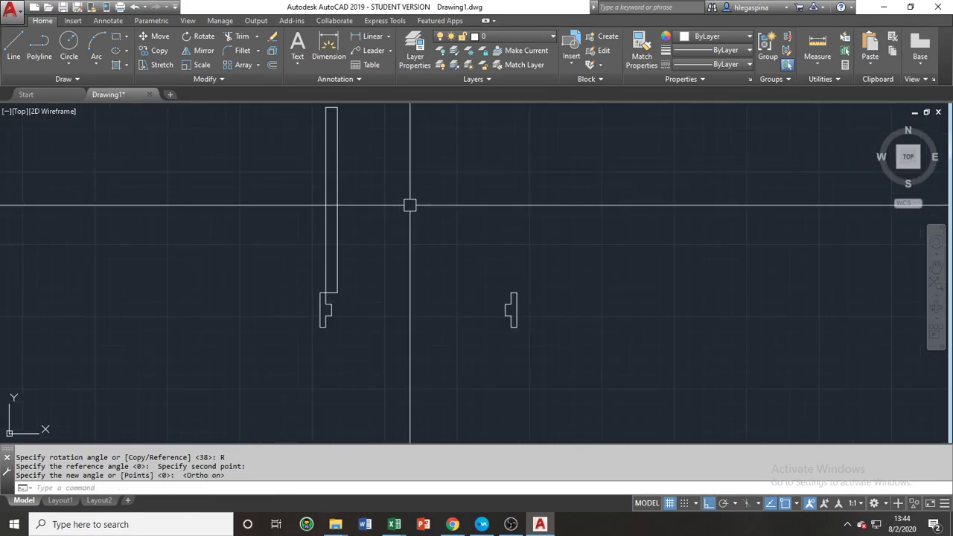
Draw the door swing arc from the panel's upper-left corner to the right jamb's upper inner corner, with a horizontal start direction toward the right
{"action": "mouse_move", "coordinate": [390, 227]}
{"action": "middle_mouse_down"}
{"action": "mouse_move", "coordinate": [430, 332]}
{"action": "mouse_move", "coordinate": [365, 338]}
{"action": "middle_mouse_up"}
{"action": "scroll", "coordinate": [433, 325], "scroll_direction": "down", "scroll_amount": 2}
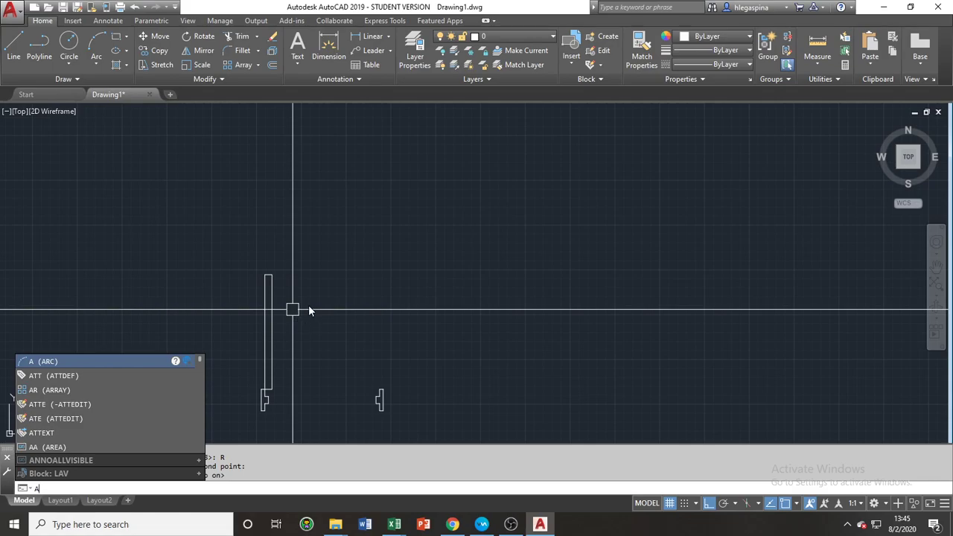
{"action": "key", "text": "Return"}
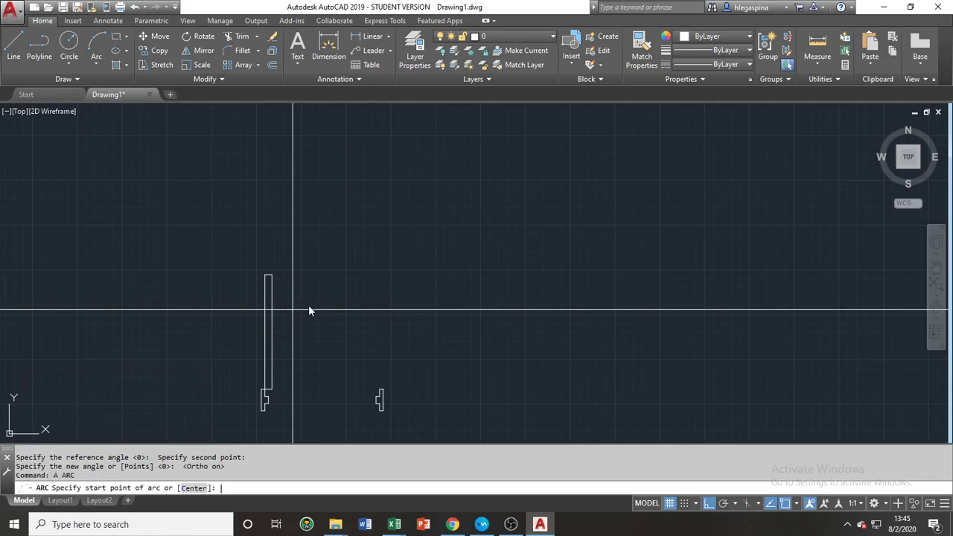
{"action": "left_click", "coordinate": [265, 275]}
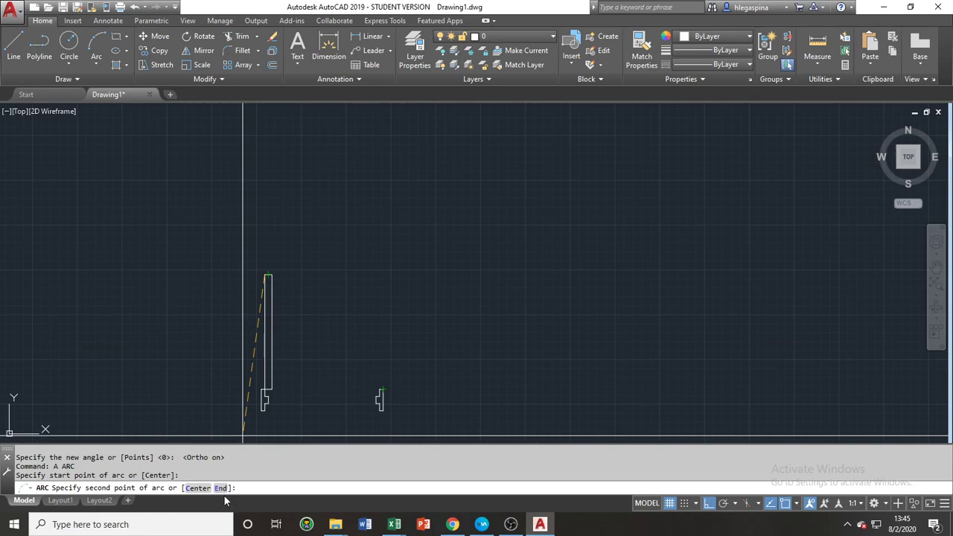
{"action": "type", "text": "E"}
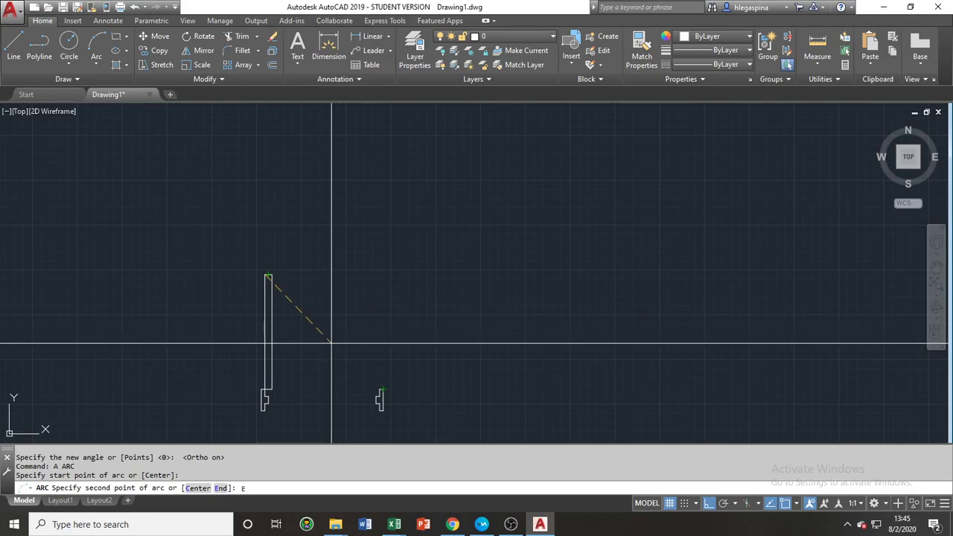
{"action": "key", "text": "Return"}
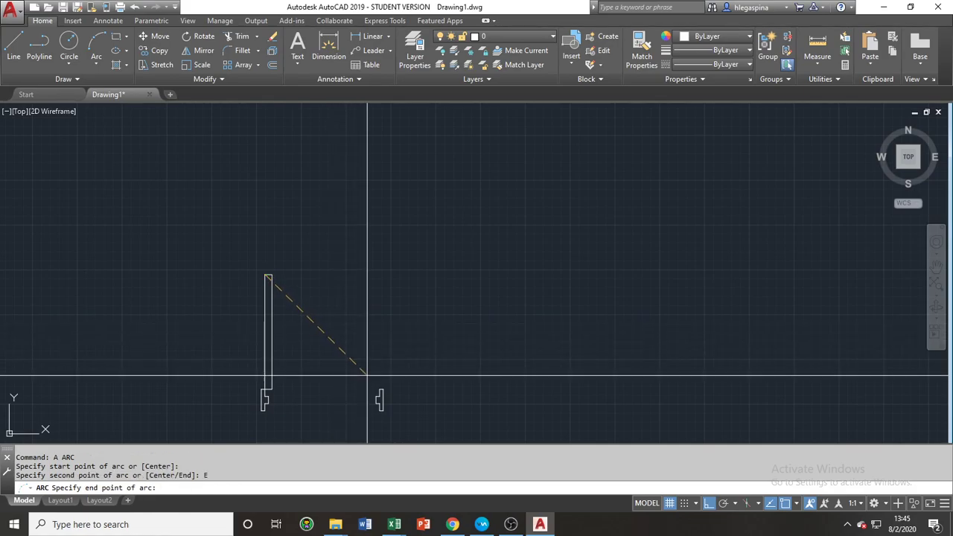
{"action": "scroll", "coordinate": [365, 380], "scroll_direction": "up", "scroll_amount": 2}
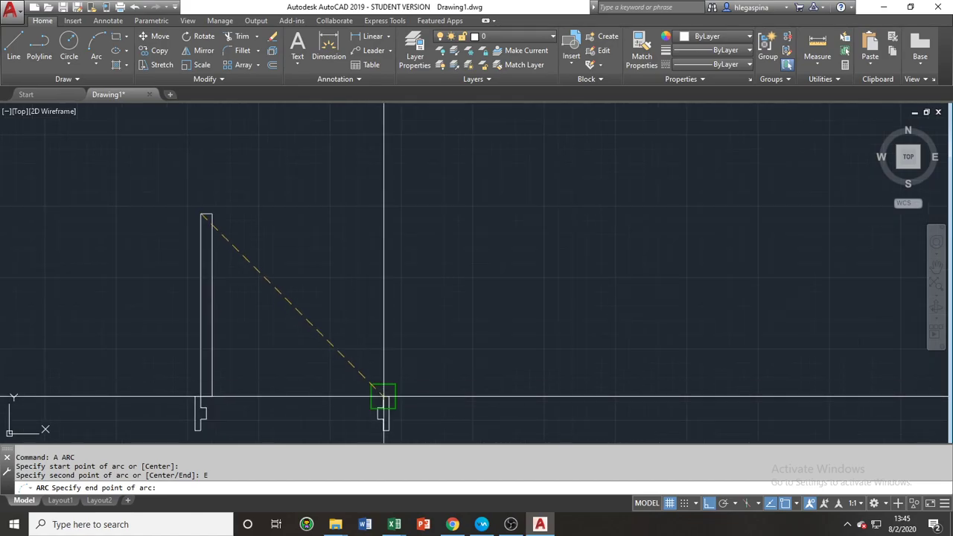
{"action": "scroll", "coordinate": [384, 398], "scroll_direction": "up", "scroll_amount": 2}
{"action": "left_click", "coordinate": [383, 395]}
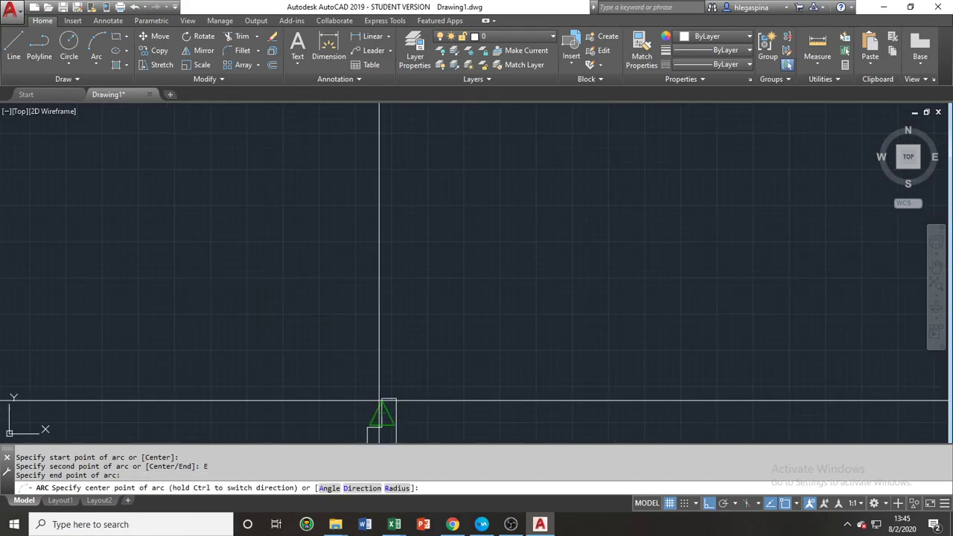
{"action": "scroll", "coordinate": [339, 277], "scroll_direction": "up", "scroll_amount": 1}
{"action": "scroll", "coordinate": [276, 272], "scroll_direction": "down", "scroll_amount": 2}
{"action": "middle_click_drag", "start_coordinate": [277, 272], "coordinate": [277, 296]}
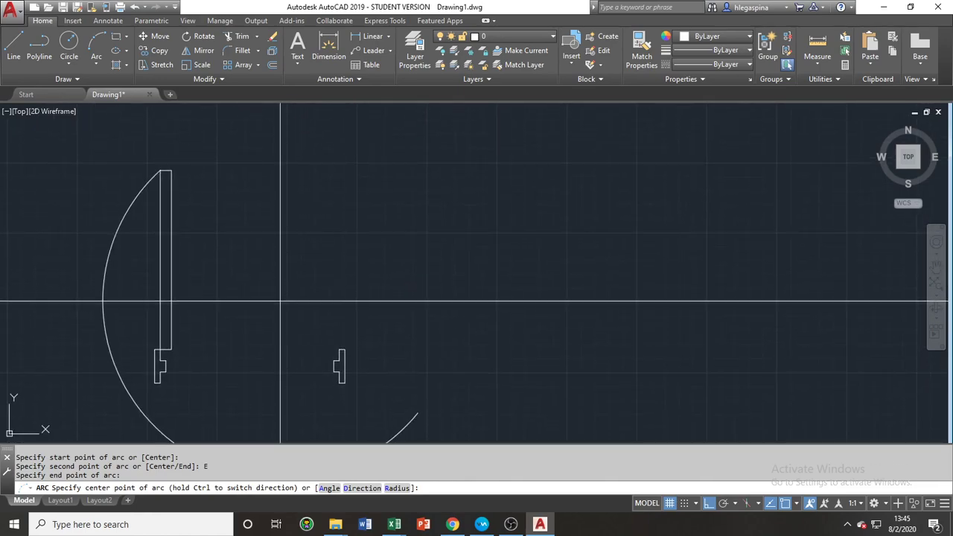
{"action": "type", "text": "D"}
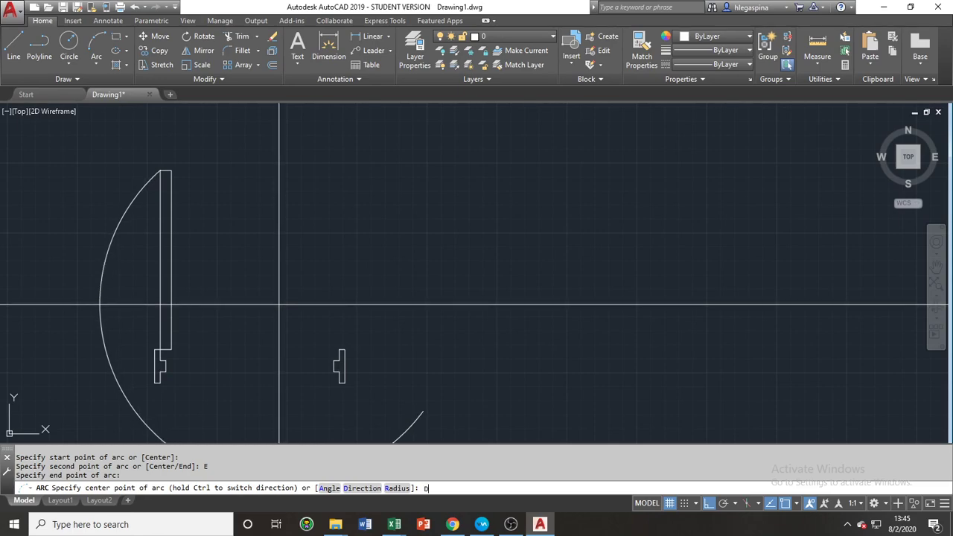
{"action": "key", "text": "Return"}
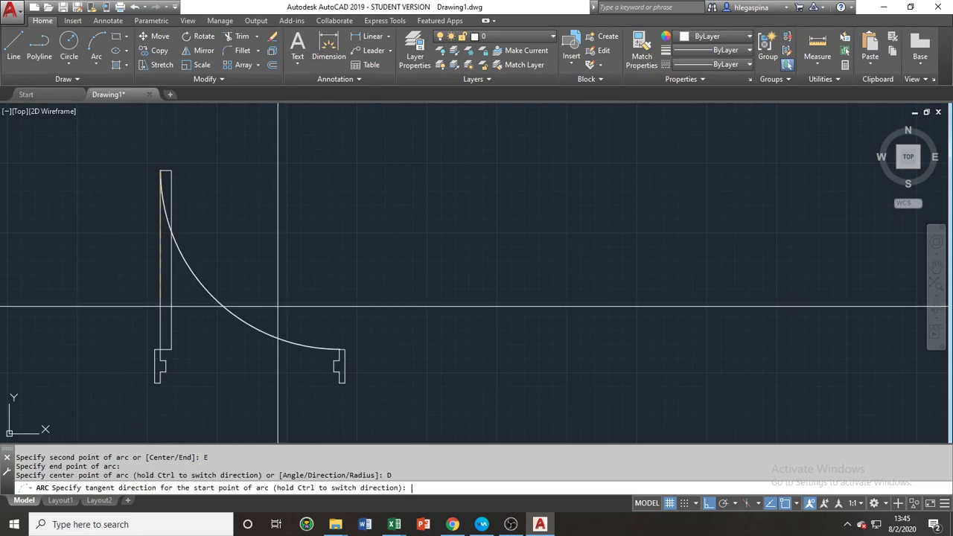
{"action": "left_click", "coordinate": [366, 157]}
Copy the complete door with its jambs and swing arc about 1548 units horizontally to the right
{"action": "scroll", "coordinate": [362, 162], "scroll_direction": "down", "scroll_amount": 5}
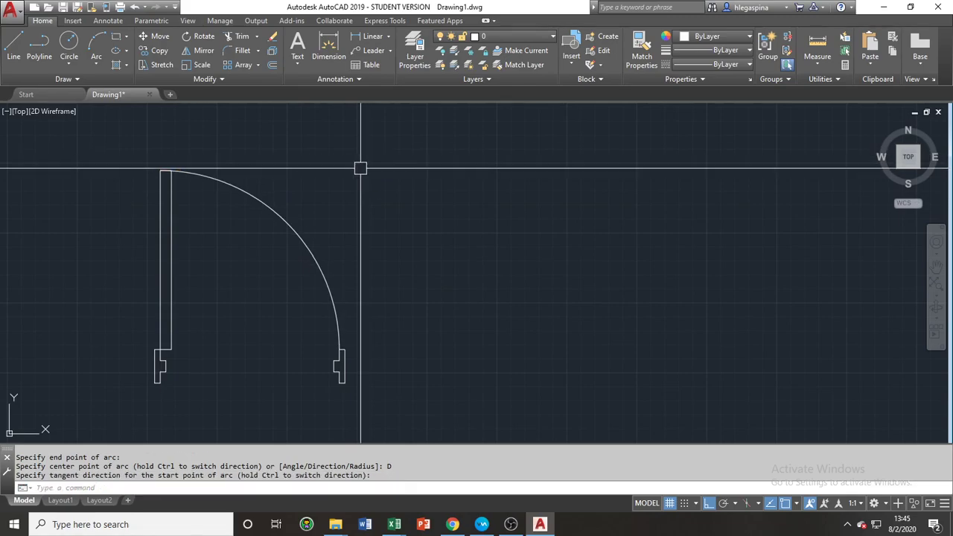
{"action": "scroll", "coordinate": [358, 263], "scroll_direction": "up", "scroll_amount": 4}
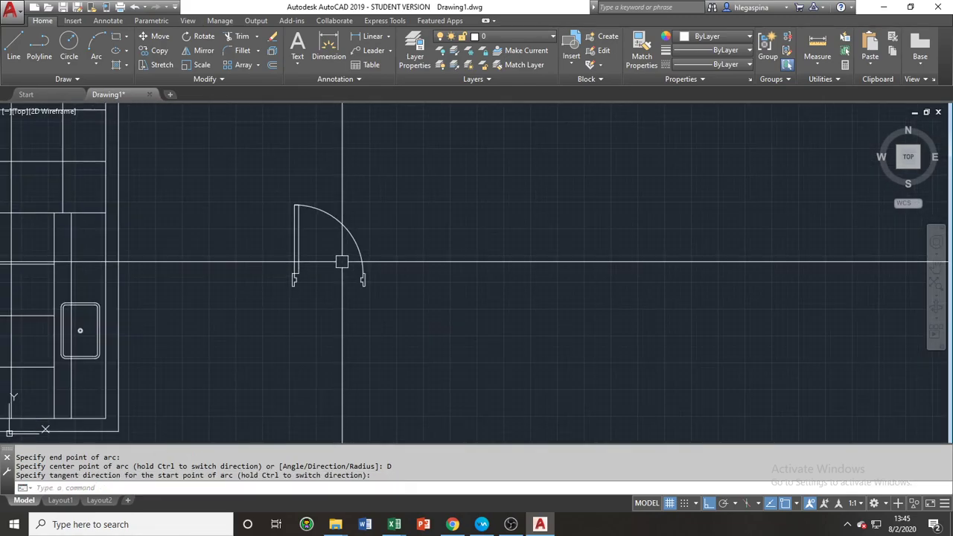
{"action": "middle_click_drag", "start_coordinate": [317, 258], "coordinate": [318, 324]}
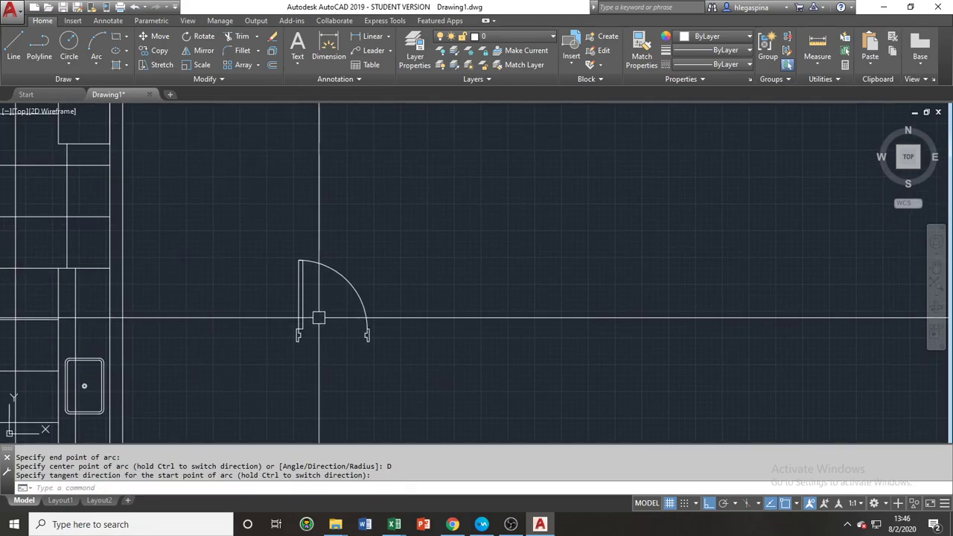
{"action": "left_click", "coordinate": [390, 370]}
{"action": "left_click", "coordinate": [280, 289]}
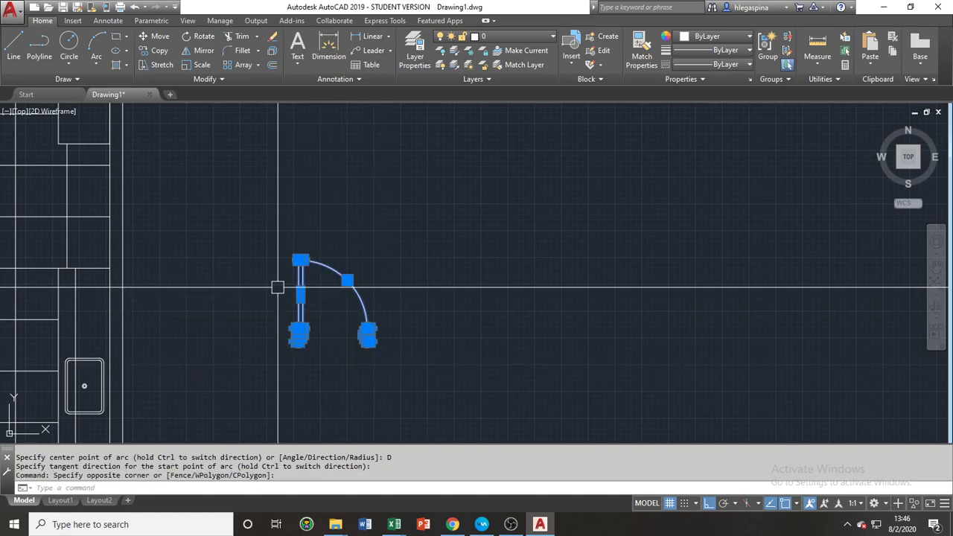
{"action": "type", "text": "co"}
{"action": "key", "text": "Return"}
{"action": "left_click", "coordinate": [329, 365]}
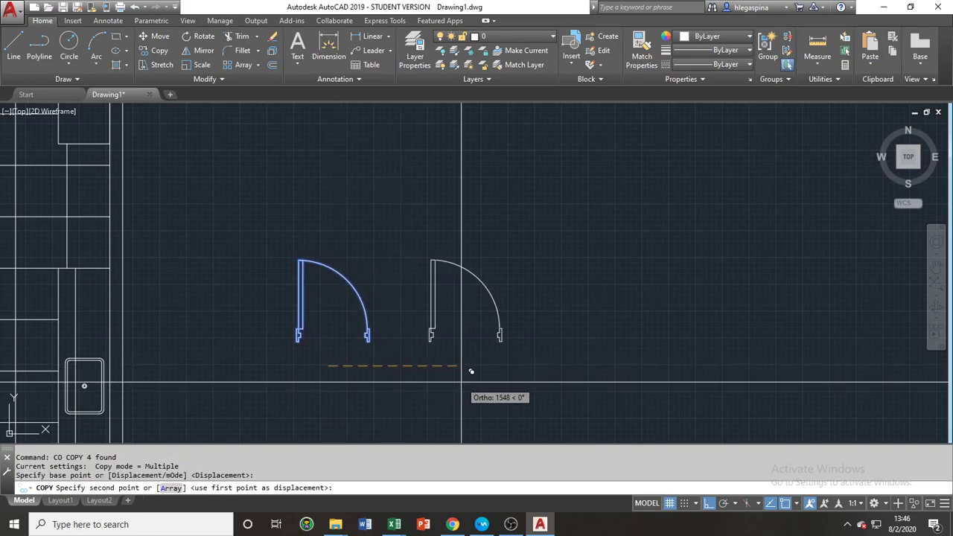
{"action": "left_click", "coordinate": [471, 371]}
{"action": "key", "text": "Escape"}
{"action": "key", "text": "Escape"}
Trim away the inner side and bottom edge of the lower stem on the copied door's left jamb
{"action": "scroll", "coordinate": [460, 375], "scroll_direction": "up", "scroll_amount": 5}
{"action": "scroll", "coordinate": [405, 358], "scroll_direction": "up", "scroll_amount": 5}
{"action": "scroll", "coordinate": [426, 355], "scroll_direction": "down", "scroll_amount": 5}
{"action": "scroll", "coordinate": [371, 362], "scroll_direction": "up", "scroll_amount": 4}
{"action": "type", "text": "tr"}
{"action": "key", "text": "Return"}
{"action": "key", "text": "Return"}
{"action": "scroll", "coordinate": [345, 353], "scroll_direction": "up", "scroll_amount": 3}
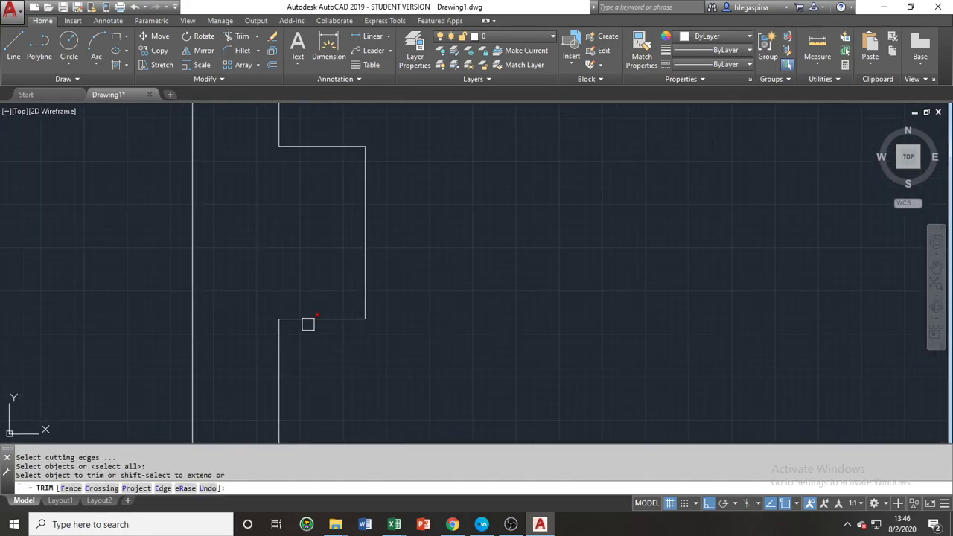
{"action": "left_click", "coordinate": [309, 341]}
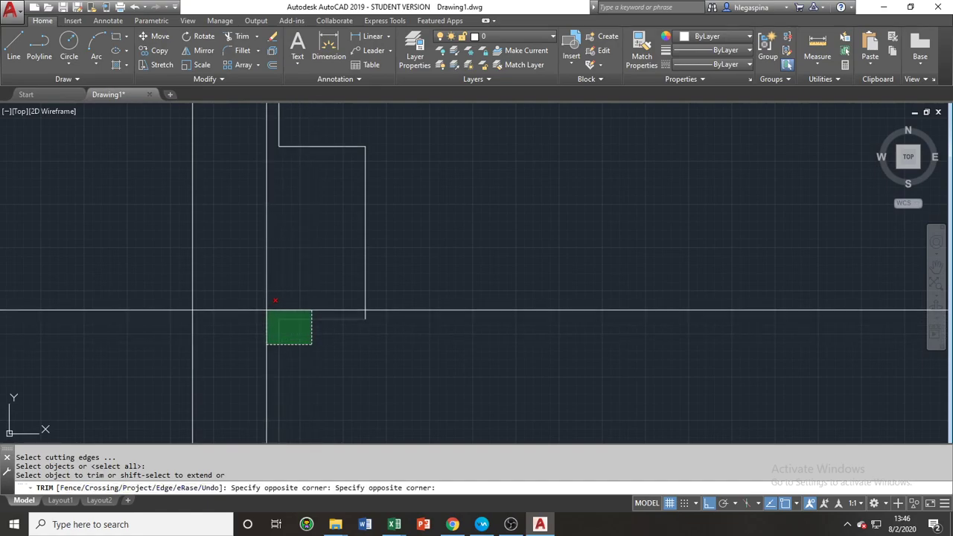
{"action": "left_click", "coordinate": [266, 310]}
{"action": "scroll", "coordinate": [311, 349], "scroll_direction": "down", "scroll_amount": 2}
{"action": "scroll", "coordinate": [311, 356], "scroll_direction": "down", "scroll_amount": 2}
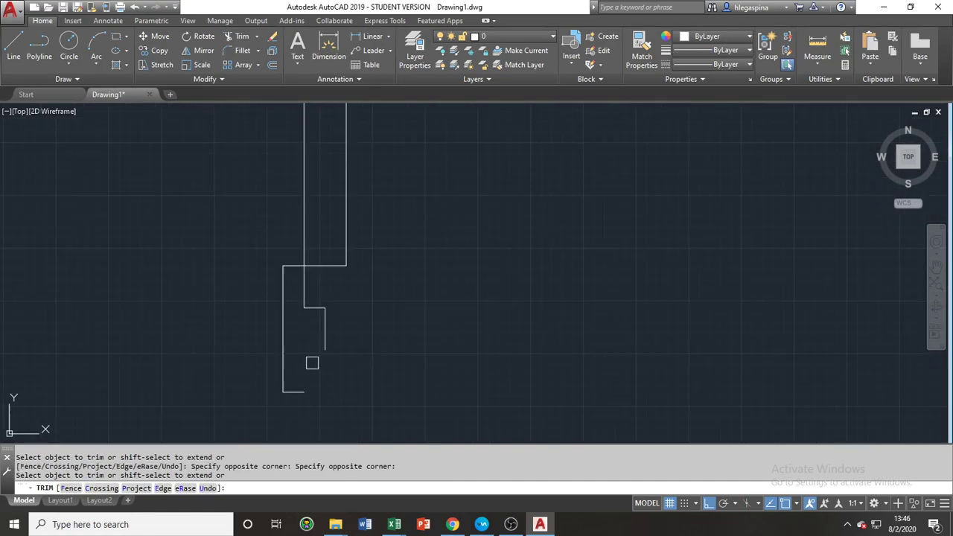
{"action": "scroll", "coordinate": [318, 391], "scroll_direction": "down", "scroll_amount": 2}
{"action": "left_click", "coordinate": [307, 398]}
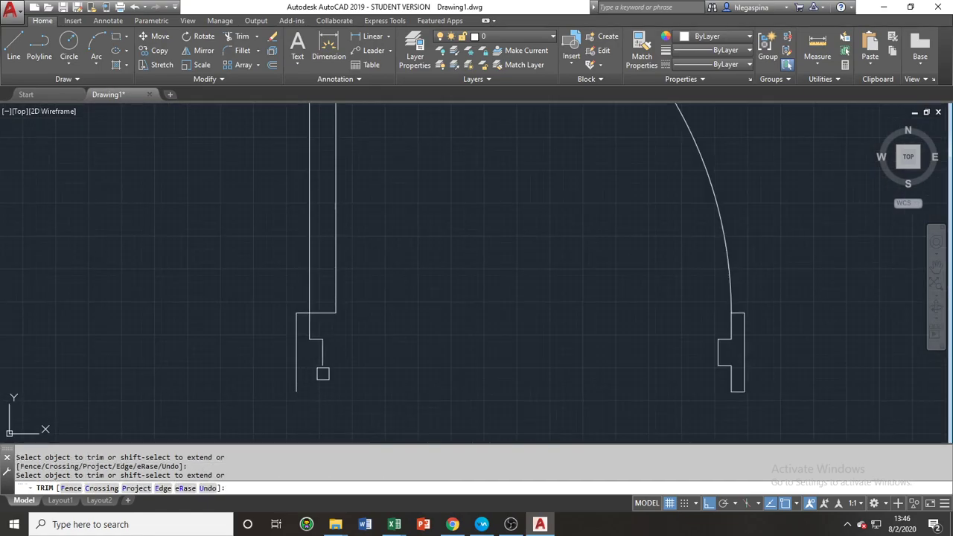
Draw a temporary horizontal line from the lower end of the left jamb's projection across the jamb's outer edge
{"action": "key", "text": "Return"}
{"action": "type", "text": "l"}
{"action": "key", "text": "Return"}
{"action": "left_click", "coordinate": [323, 365]}
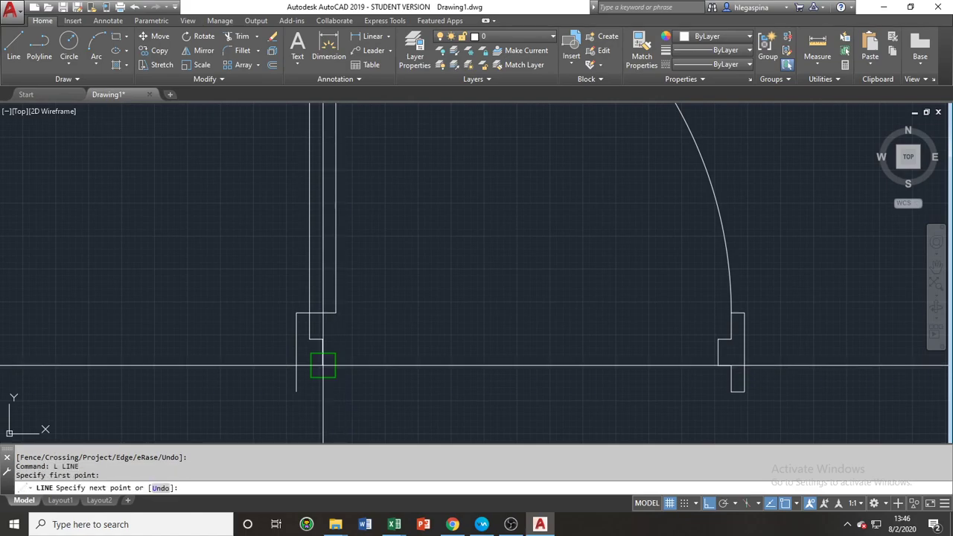
{"action": "scroll", "coordinate": [290, 358], "scroll_direction": "up", "scroll_amount": 4}
{"action": "key", "text": "Escape"}
Trim the jamb's outer edge below the temporary line, and erase that line
{"action": "type", "text": "tr"}
{"action": "left_click", "coordinate": [277, 351]}
{"action": "key", "text": "space"}
{"action": "left_click", "coordinate": [265, 362]}
{"action": "key", "text": "space"}
{"action": "left_click", "coordinate": [283, 352]}
{"action": "type", "text": "e"}
{"action": "scroll", "coordinate": [290, 364], "scroll_direction": "down", "scroll_amount": 2}
{"action": "middle_click_drag", "start_coordinate": [300, 363], "coordinate": [400, 362]}
{"action": "scroll", "coordinate": [416, 361], "scroll_direction": "down", "scroll_amount": 5}
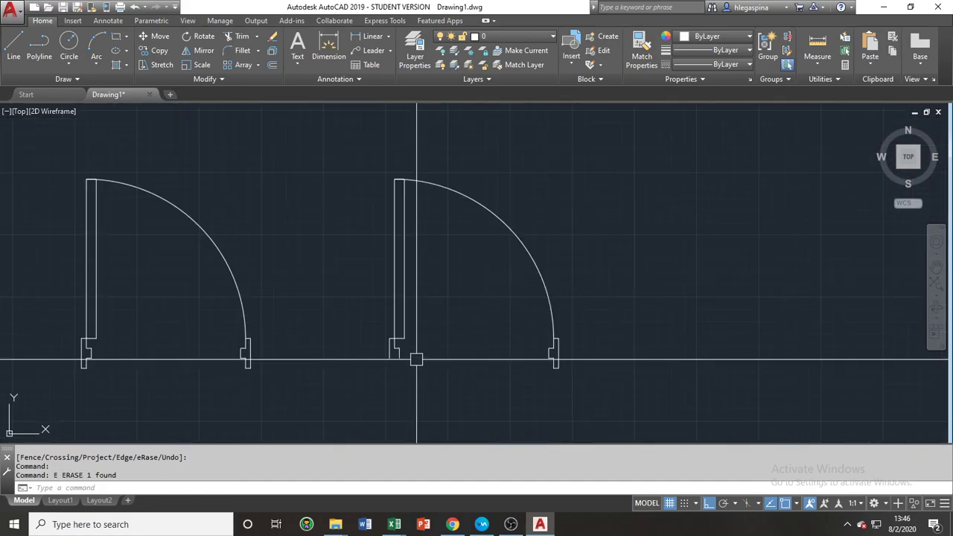
Delete the right jamb of the copied door
{"action": "middle_click_drag", "start_coordinate": [458, 355], "coordinate": [355, 340]}
{"action": "scroll", "coordinate": [361, 341], "scroll_direction": "up", "scroll_amount": 2}
{"action": "left_click", "coordinate": [479, 341]}
{"action": "key", "text": "Delete"}
Close the copied door's open left jamb polyline with the Close option of PEDIT
{"action": "left_click", "coordinate": [245, 326]}
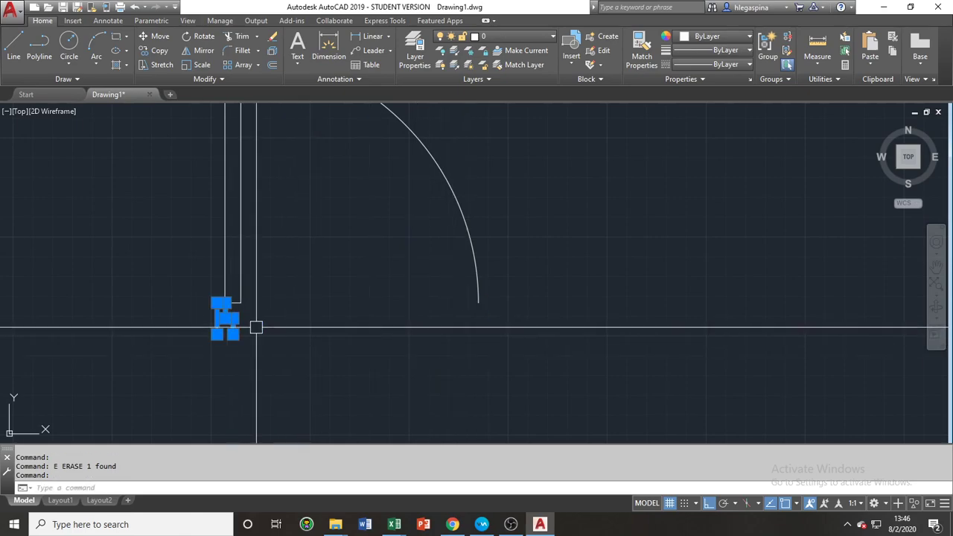
{"action": "type", "text": "PE"}
{"action": "key", "text": "Return"}
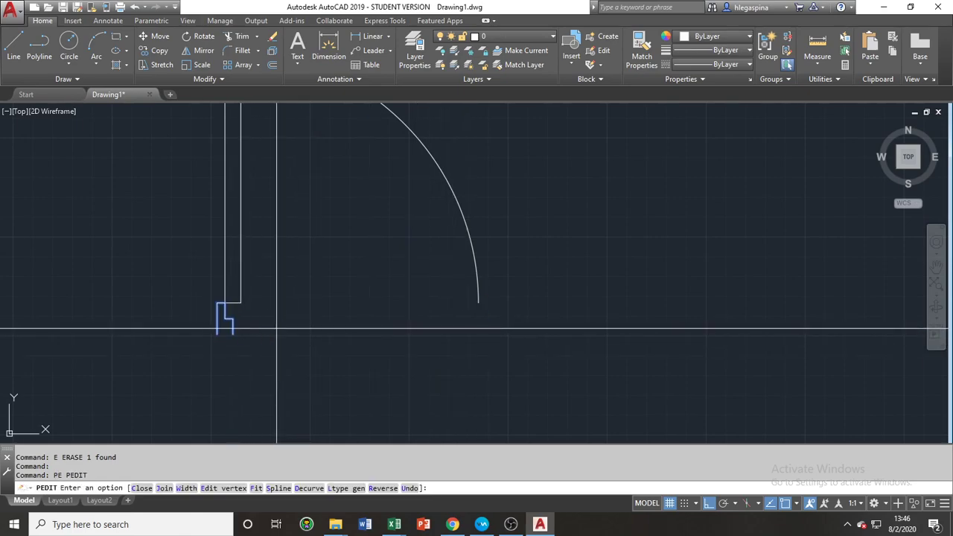
{"action": "type", "text": "c"}
{"action": "key", "text": "Return"}
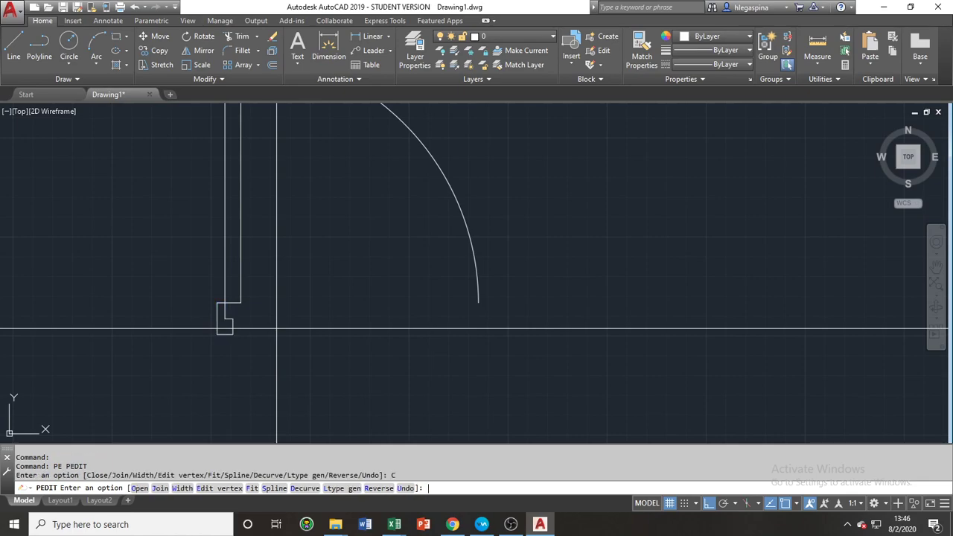
{"action": "key", "text": "Escape"}
{"action": "key", "text": "Escape"}
Mirror the closed left jamb across a vertical line in the middle of the door opening, keeping the original
{"action": "left_click", "coordinate": [233, 326]}
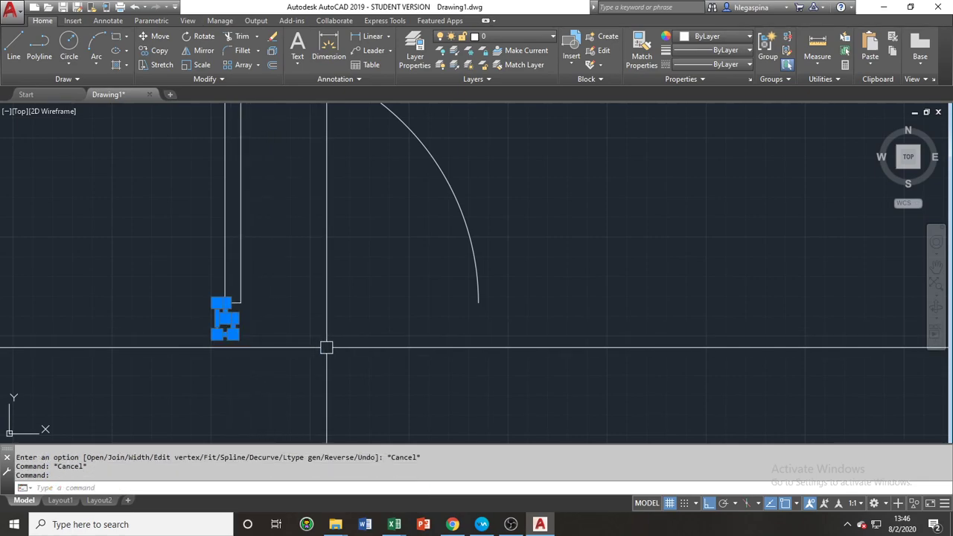
{"action": "type", "text": "MI"}
{"action": "key", "text": "Return"}
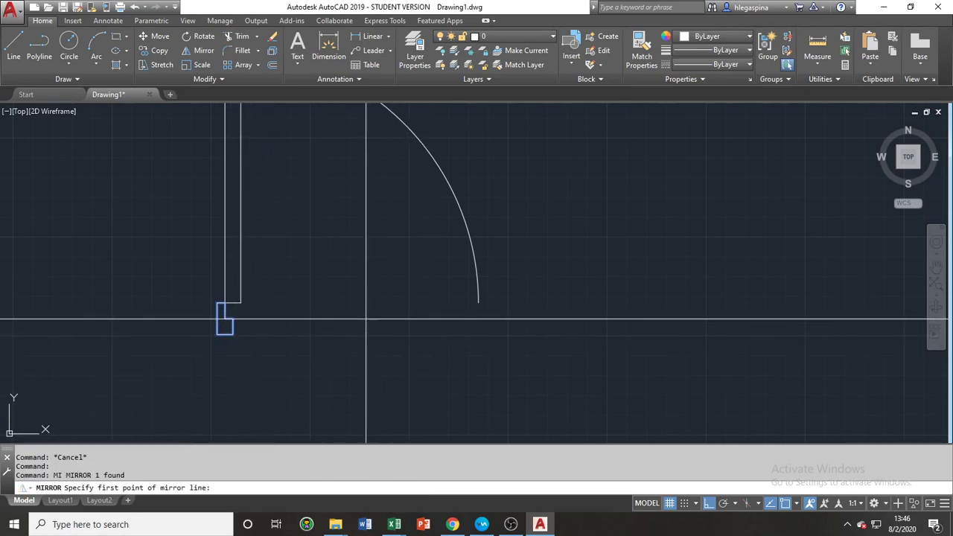
{"action": "left_click", "coordinate": [341, 307]}
{"action": "left_click", "coordinate": [353, 355]}
{"action": "key", "text": "Return"}
Move the mirrored jamb by its upper inner corner to the lower end of the swing arc
{"action": "left_click", "coordinate": [458, 330]}
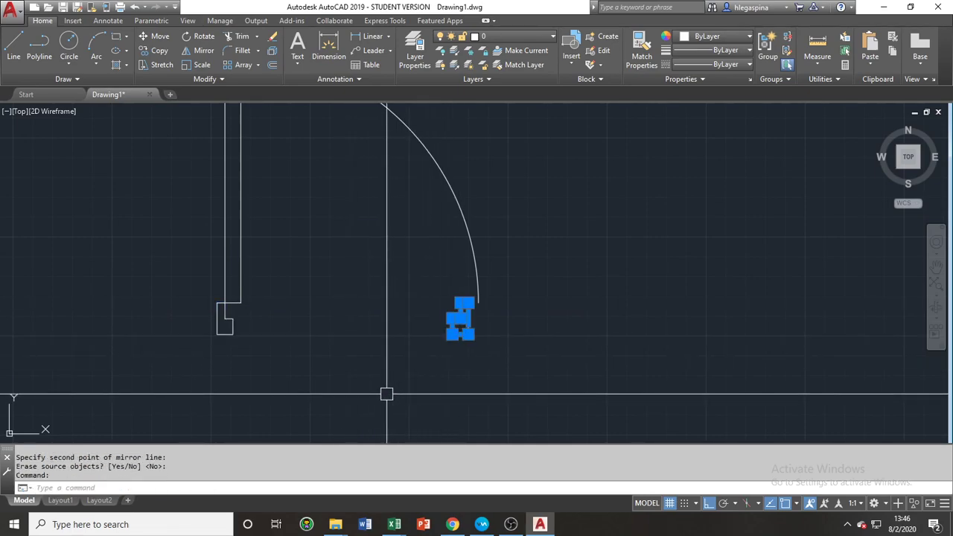
{"action": "type", "text": "M"}
{"action": "key", "text": "Return"}
{"action": "scroll", "coordinate": [462, 320], "scroll_direction": "up", "scroll_amount": 5}
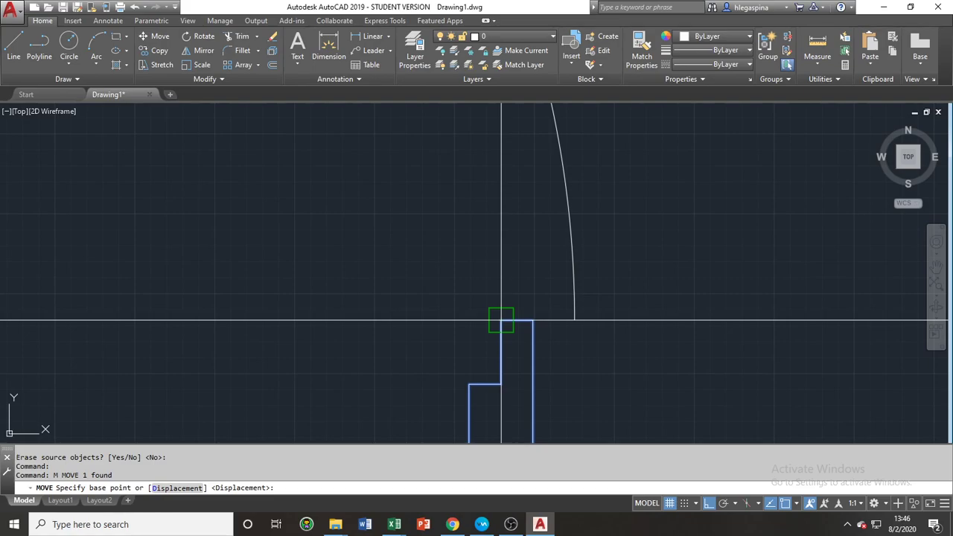
{"action": "left_click", "coordinate": [500, 321]}
{"action": "left_click", "coordinate": [577, 319]}
Define the original door as block DOOR-1, with its base point at the left jamb's lower outer corner
{"action": "scroll", "coordinate": [174, 325], "scroll_direction": "down", "scroll_amount": 4}
{"action": "middle_click_drag", "start_coordinate": [195, 356], "coordinate": [361, 353]}
{"action": "scroll", "coordinate": [193, 336], "scroll_direction": "down", "scroll_amount": 3}
{"action": "left_click", "coordinate": [233, 382]}
{"action": "left_click", "coordinate": [150, 293]}
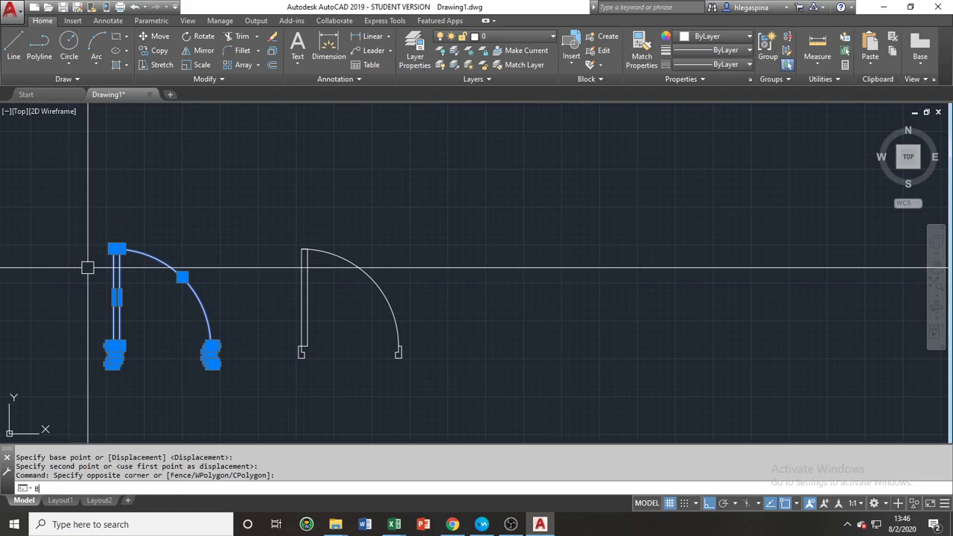
{"action": "key", "text": "Return"}
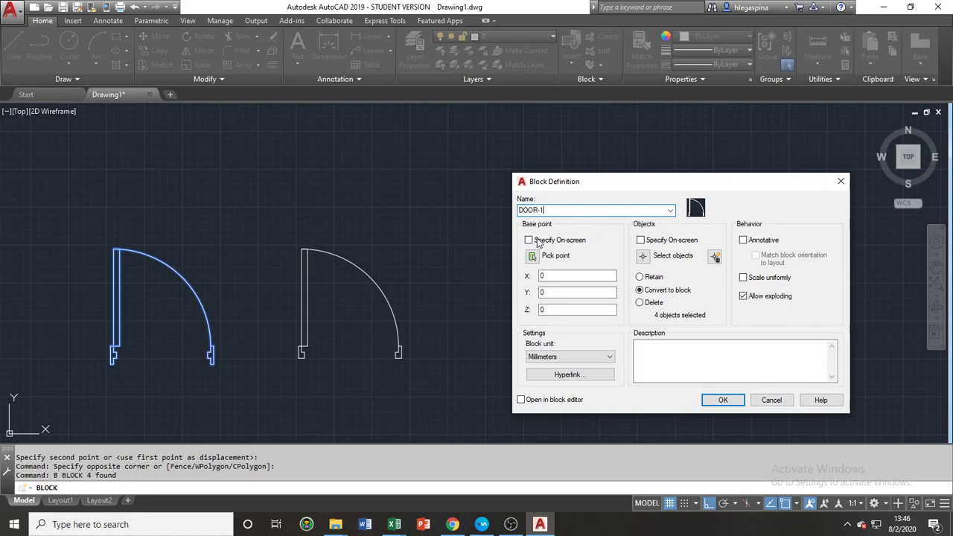
{"action": "left_click", "coordinate": [534, 257]}
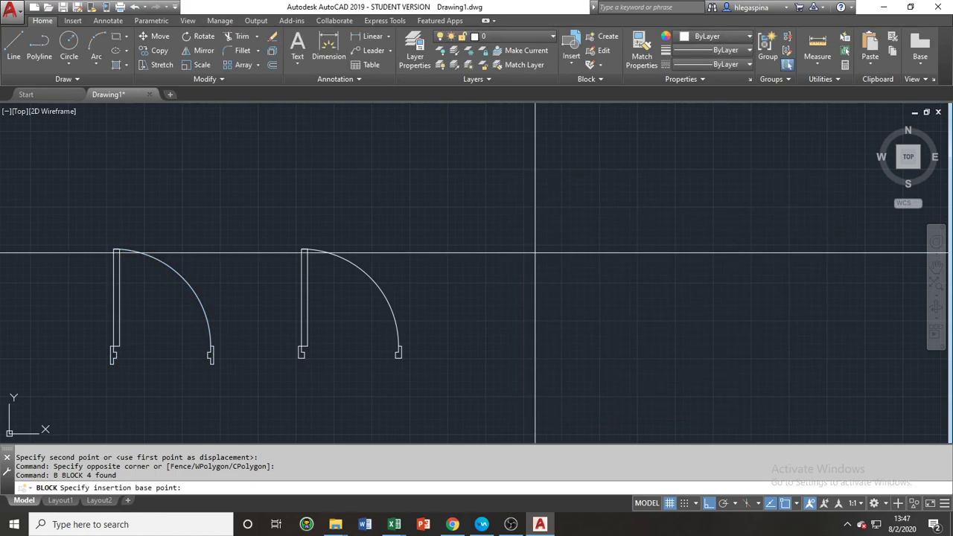
{"action": "scroll", "coordinate": [170, 370], "scroll_direction": "up", "scroll_amount": 5}
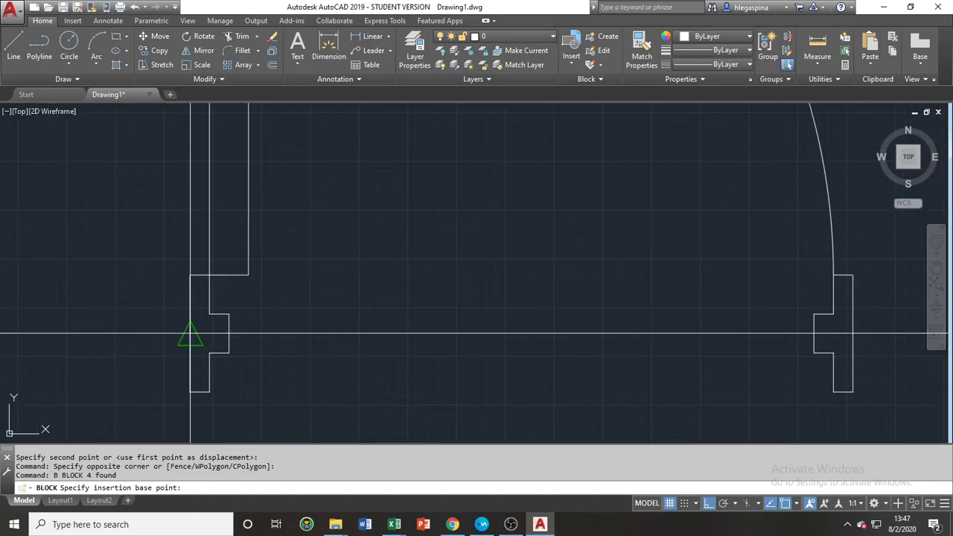
{"action": "left_click", "coordinate": [192, 386]}
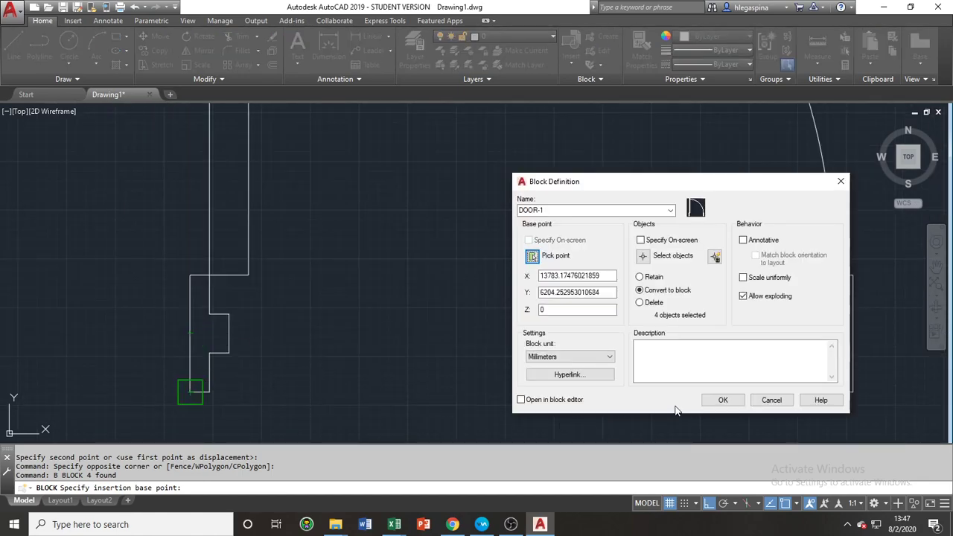
{"action": "left_click", "coordinate": [723, 399]}
{"action": "scroll", "coordinate": [544, 330], "scroll_direction": "down", "scroll_amount": 8}
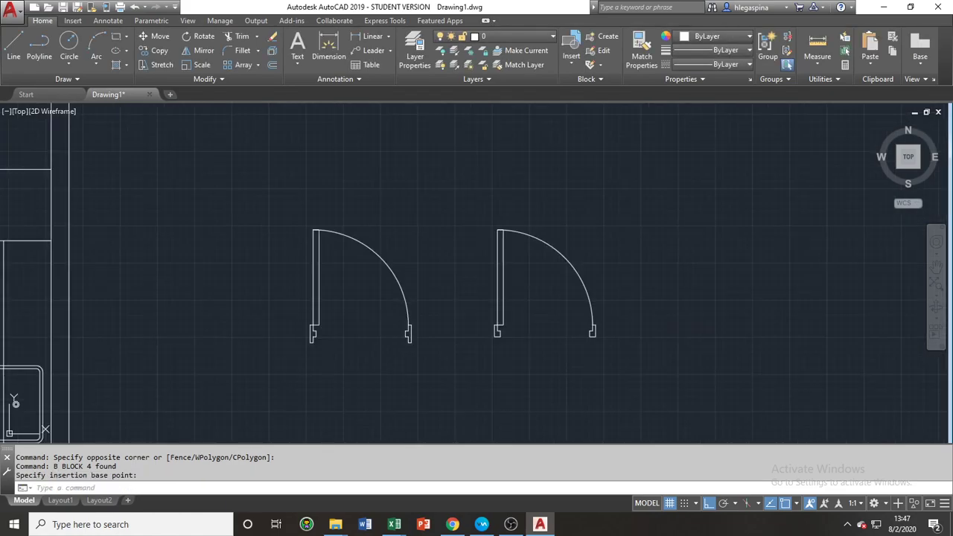
Define the copied door as block DOOR-2, with its base point at the left jamb's lower outer corner
{"action": "left_click", "coordinate": [622, 367]}
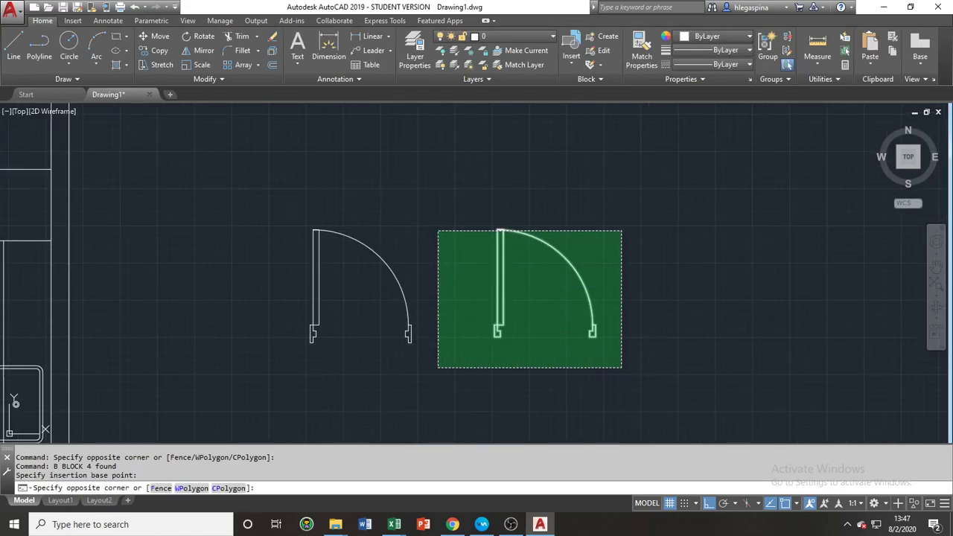
{"action": "left_click", "coordinate": [440, 234]}
{"action": "key", "text": "Return"}
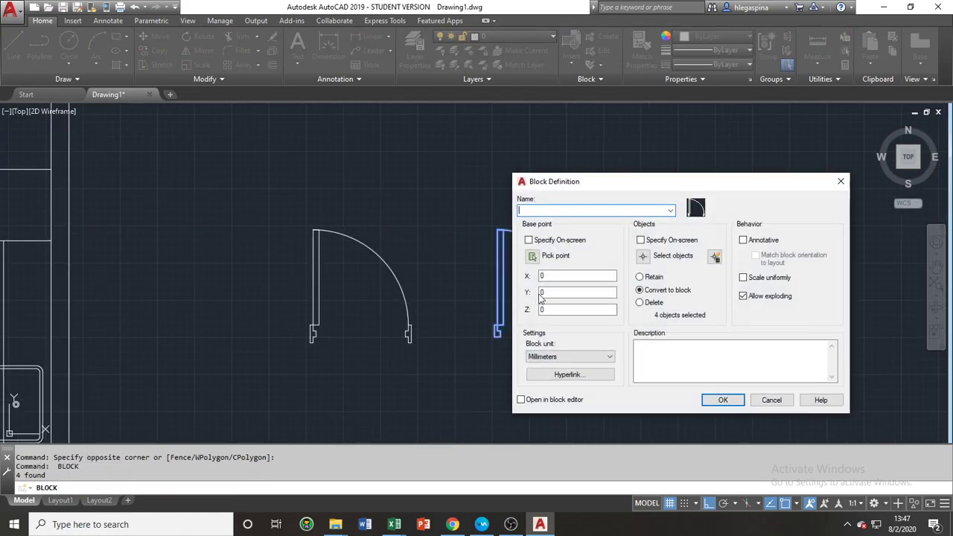
{"action": "left_click", "coordinate": [532, 257]}
{"action": "scroll", "coordinate": [496, 326], "scroll_direction": "up", "scroll_amount": 6}
{"action": "left_click", "coordinate": [519, 337]}
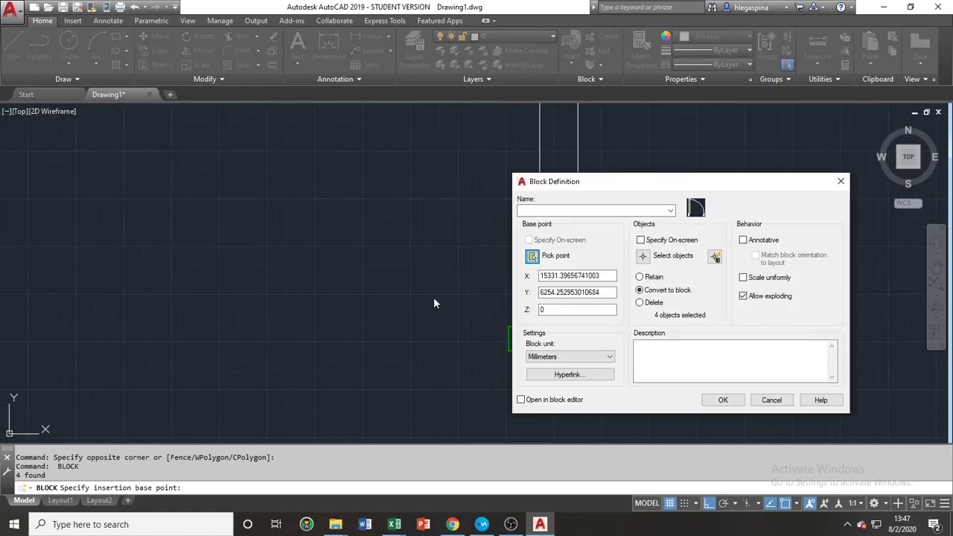
{"action": "left_click", "coordinate": [721, 402]}
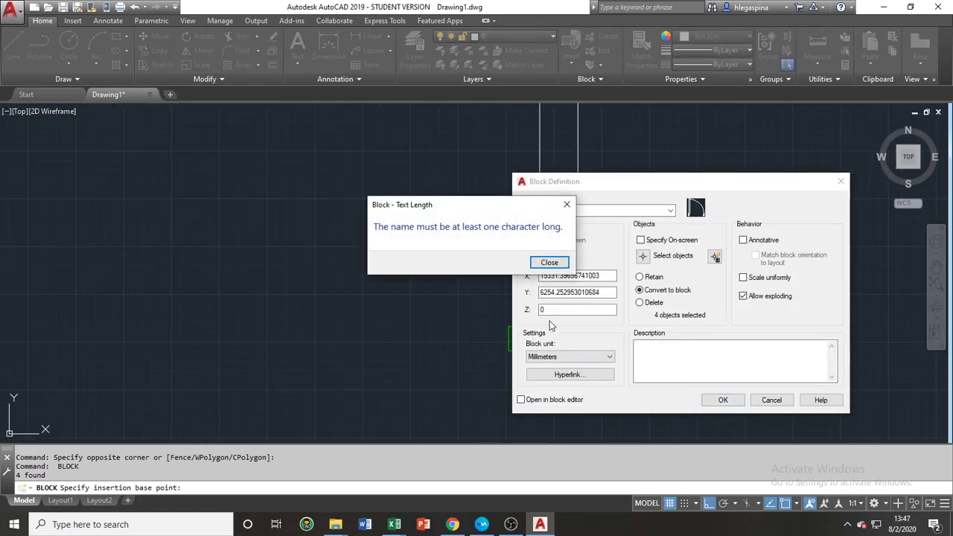
{"action": "left_click", "coordinate": [550, 262]}
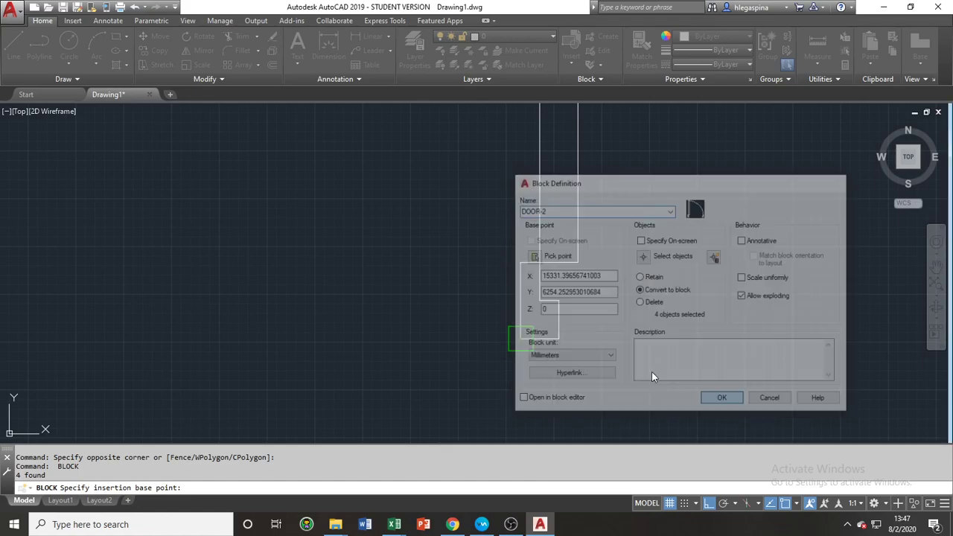
{"action": "left_click", "coordinate": [722, 400]}
Move the DOOR-2 block by its left jamb's lower outer corner to the lower right corner of the bathroom wall opening
{"action": "scroll", "coordinate": [459, 329], "scroll_direction": "down", "scroll_amount": 5}
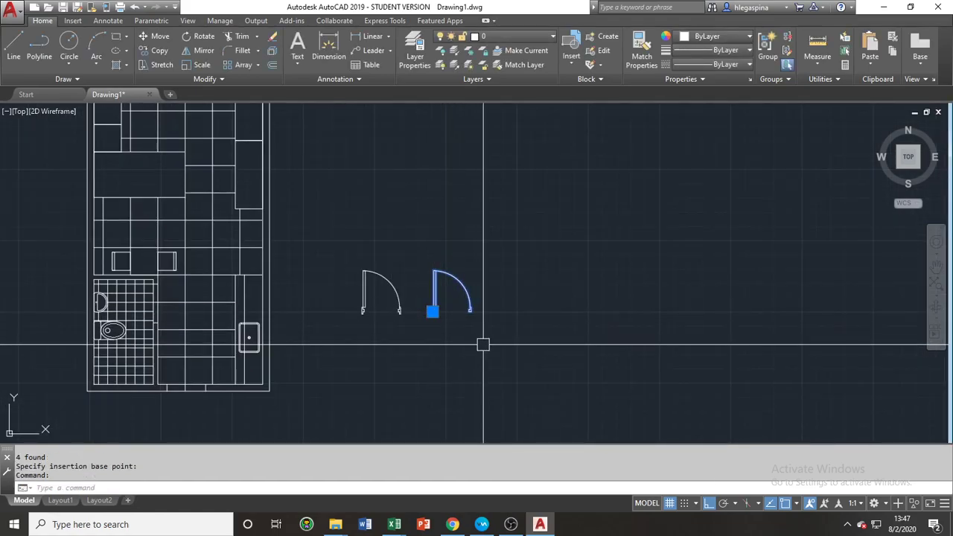
{"action": "type", "text": "m"}
{"action": "key", "text": "Return"}
{"action": "scroll", "coordinate": [432, 320], "scroll_direction": "up", "scroll_amount": 6}
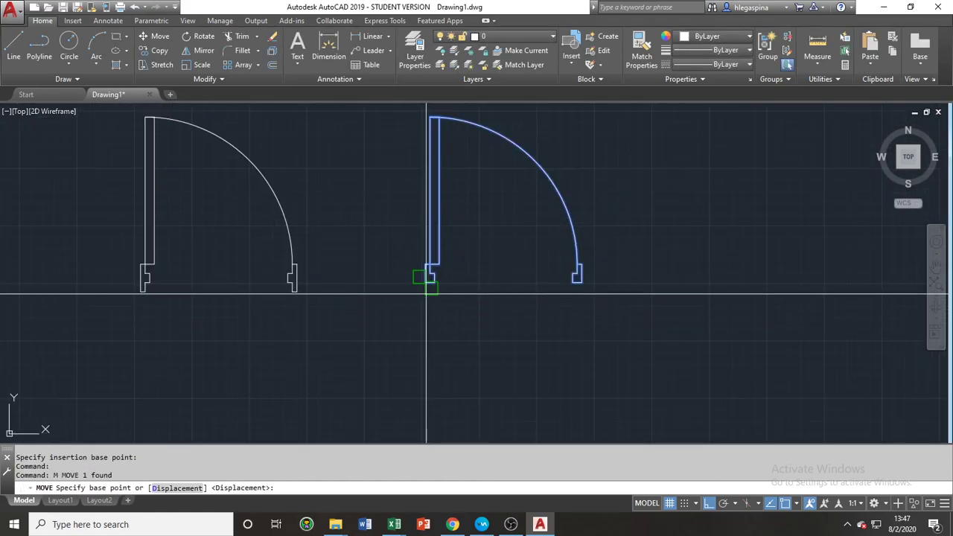
{"action": "left_click", "coordinate": [430, 283]}
{"action": "scroll", "coordinate": [447, 283], "scroll_direction": "down", "scroll_amount": 6}
{"action": "scroll", "coordinate": [350, 294], "scroll_direction": "up", "scroll_amount": 8}
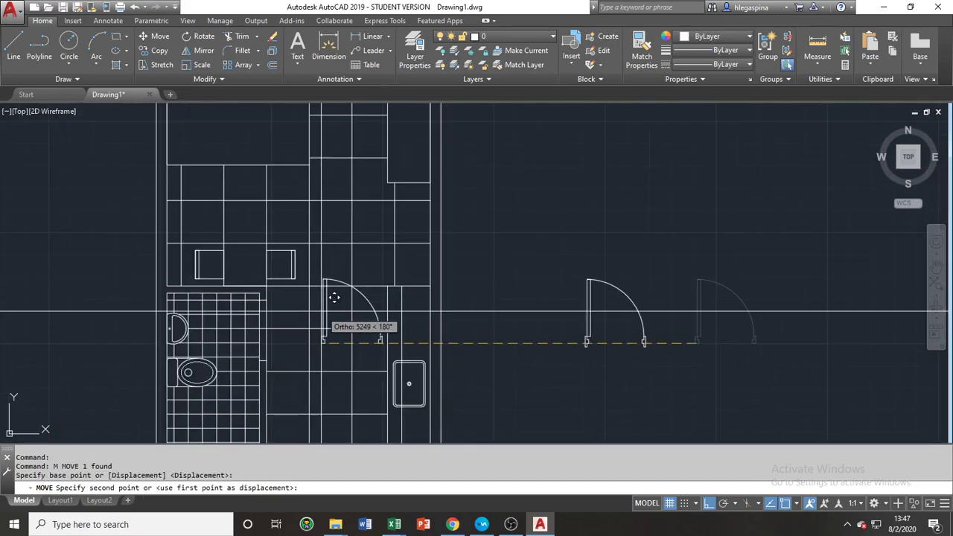
{"action": "left_click", "coordinate": [261, 357]}
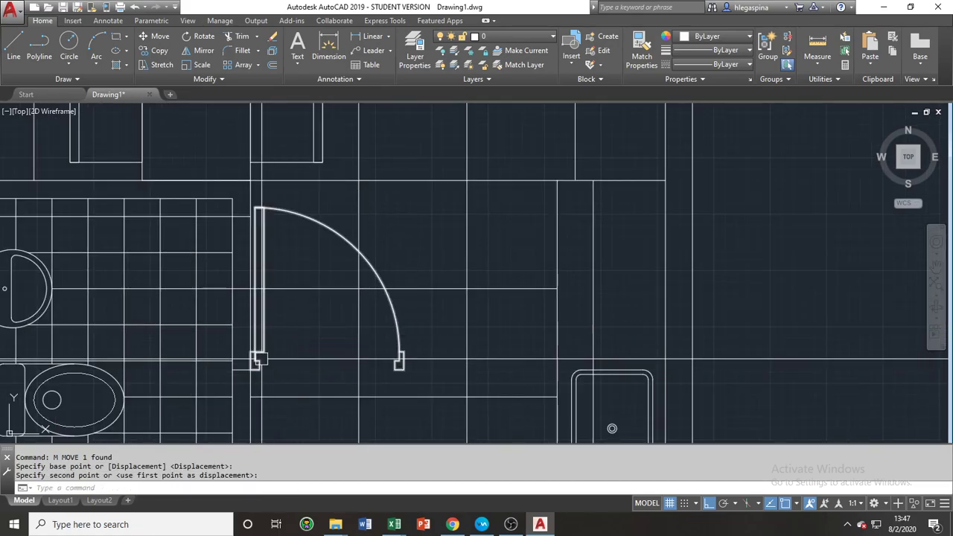
Rotate the DOOR-2 block 90 degrees about its jamb corner at the bathroom wall opening
{"action": "type", "text": "r"}
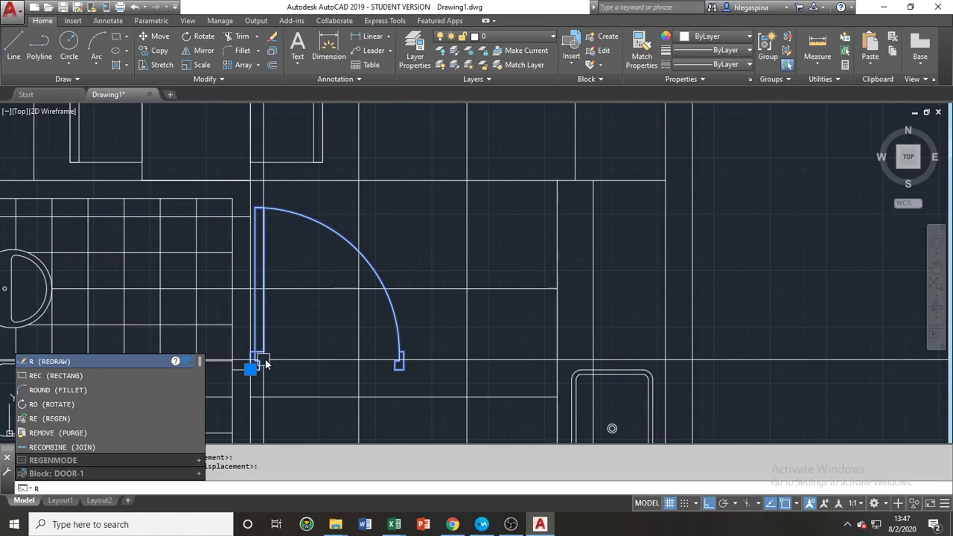
{"action": "type", "text": "o"}
{"action": "key", "text": "Return"}
{"action": "scroll", "coordinate": [221, 370], "scroll_direction": "up", "scroll_amount": 6}
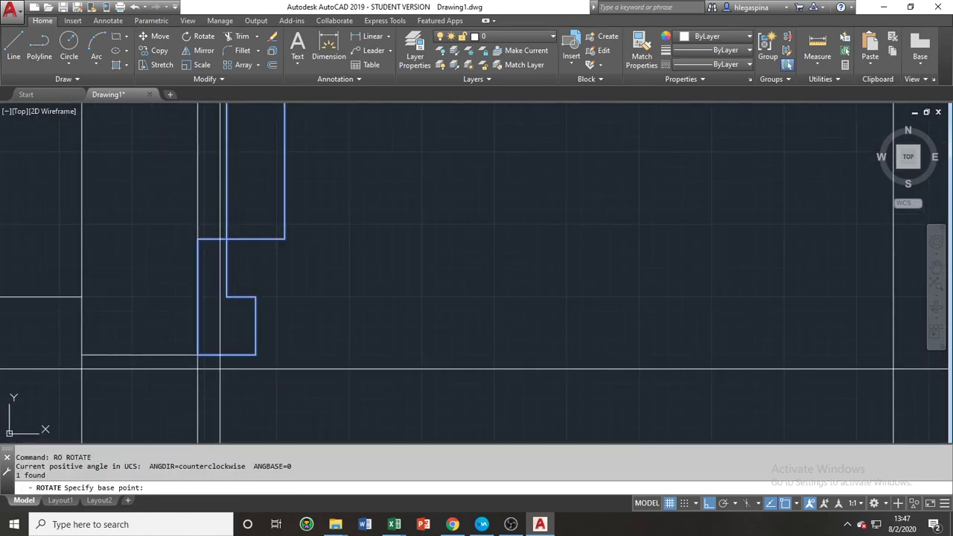
{"action": "left_click", "coordinate": [198, 355]}
{"action": "type", "text": "9"}
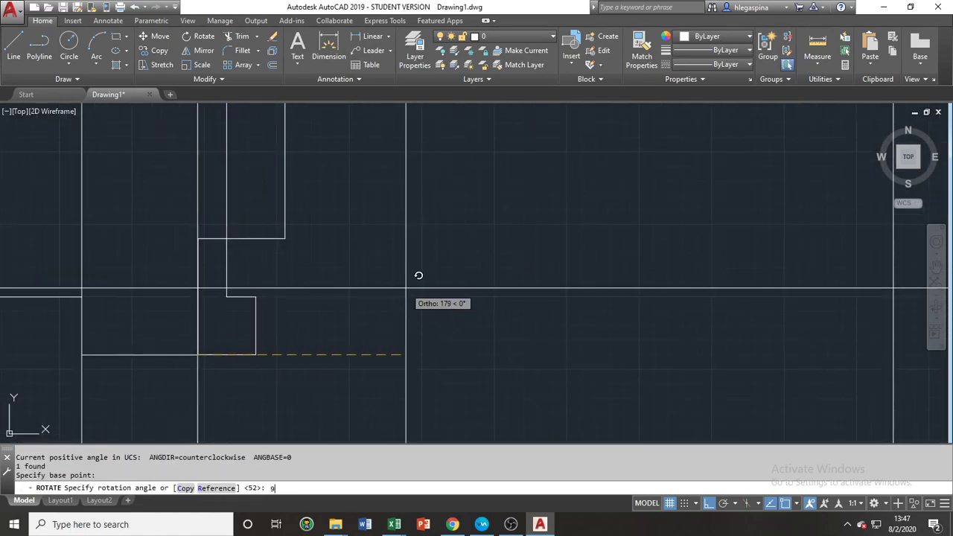
{"action": "type", "text": "0"}
{"action": "key", "text": "Return"}
Mirror the bathroom door block across a horizontal line through its lower jamb's outer corner, erasing the source object
{"action": "scroll", "coordinate": [321, 266], "scroll_direction": "down", "scroll_amount": 4}
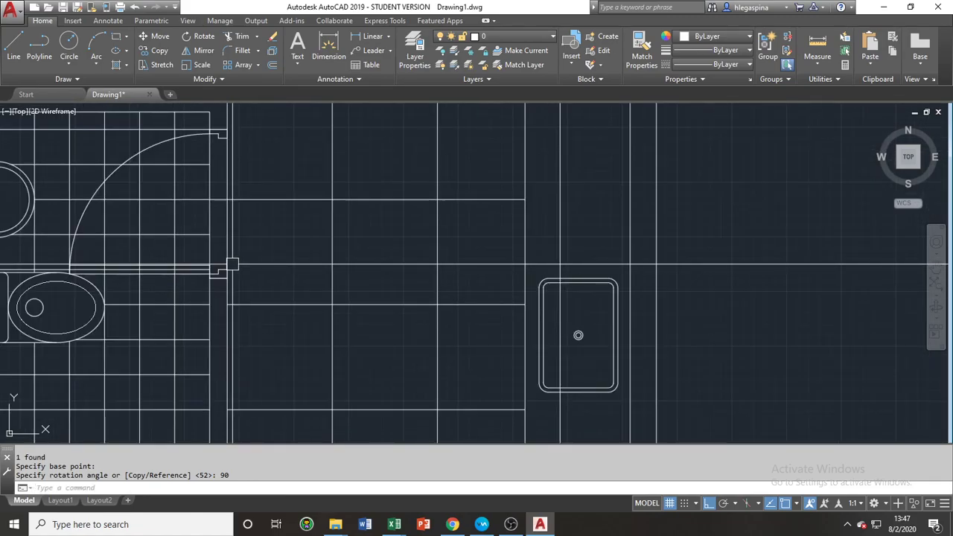
{"action": "mouse_move", "coordinate": [232, 264]}
{"action": "middle_mouse_down"}
{"action": "mouse_move", "coordinate": [353, 325]}
{"action": "mouse_move", "coordinate": [357, 339]}
{"action": "middle_mouse_up"}
{"action": "left_click", "coordinate": [354, 347]}
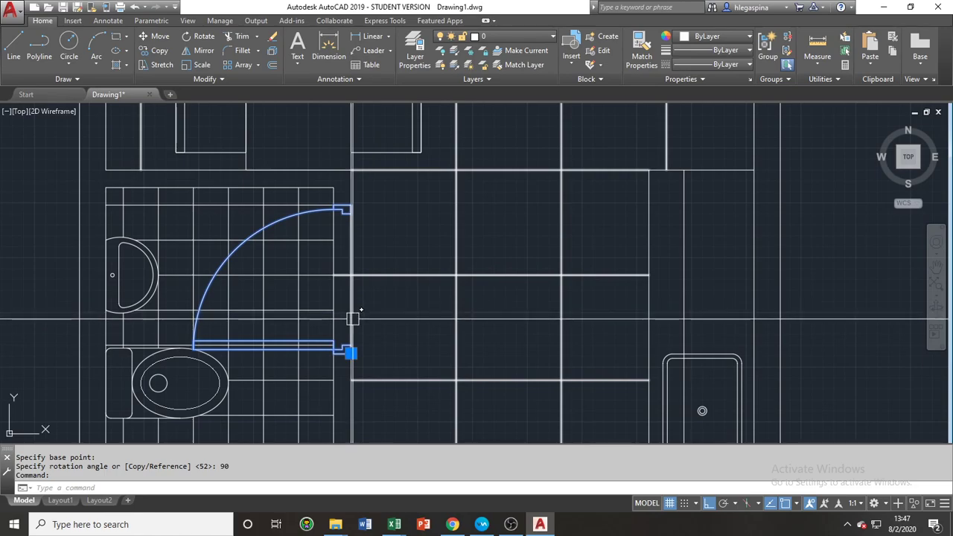
{"action": "type", "text": "mi"}
{"action": "key", "text": "Return"}
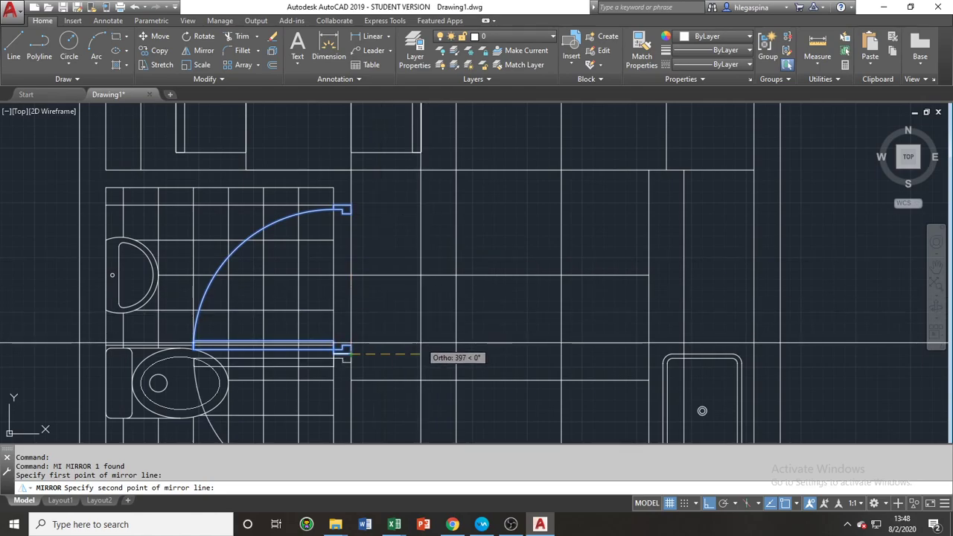
{"action": "middle_click_drag", "start_coordinate": [421, 344], "coordinate": [367, 299]}
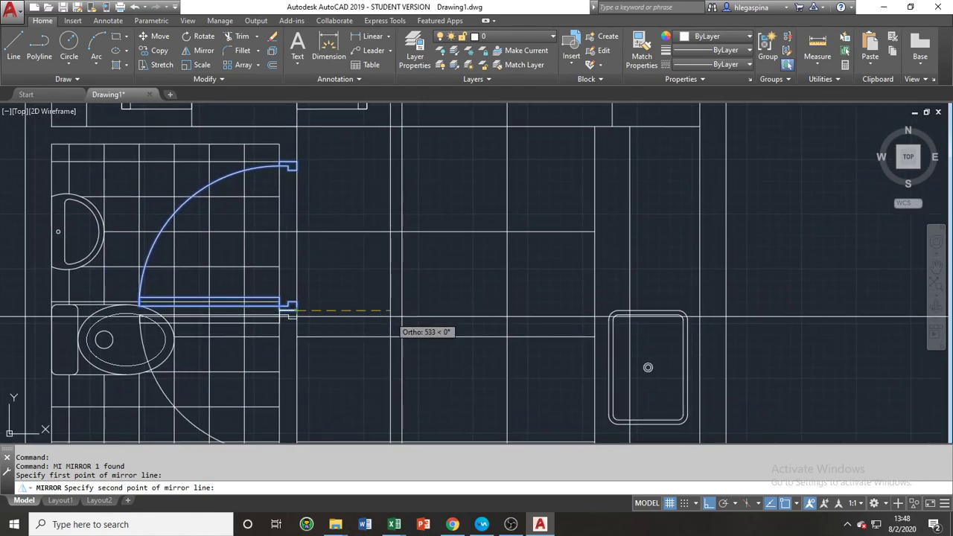
{"action": "left_click", "coordinate": [374, 311]}
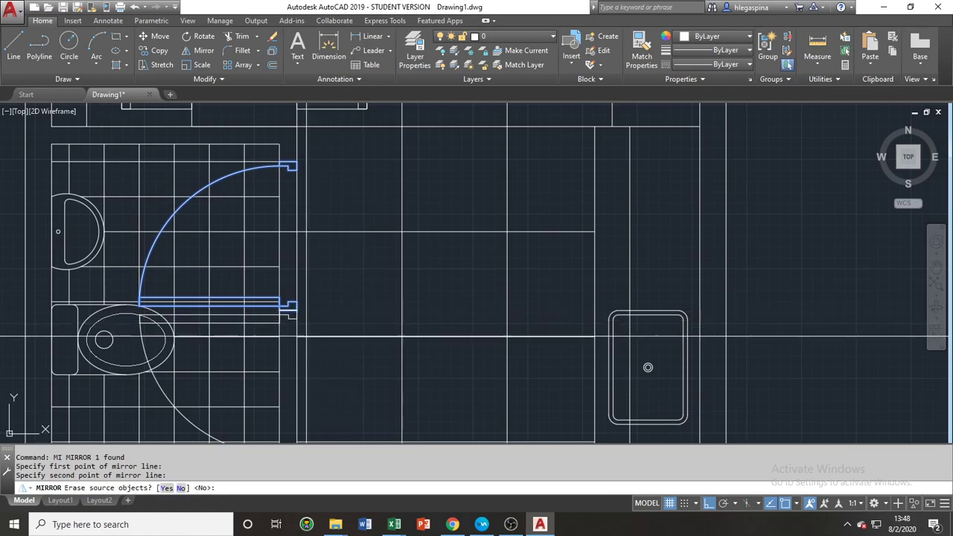
{"action": "middle_click_drag", "start_coordinate": [374, 311], "coordinate": [459, 203]}
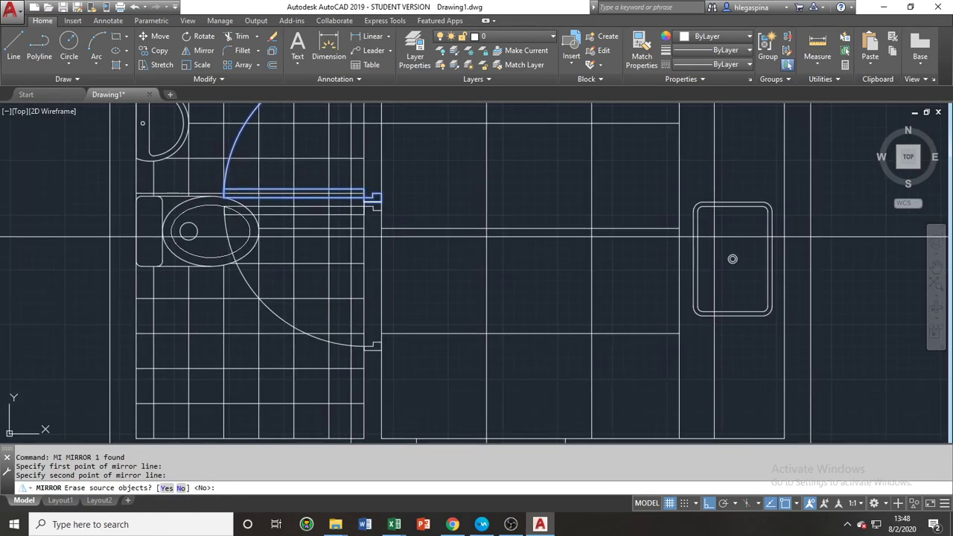
{"action": "middle_click_drag", "start_coordinate": [393, 251], "coordinate": [387, 330]}
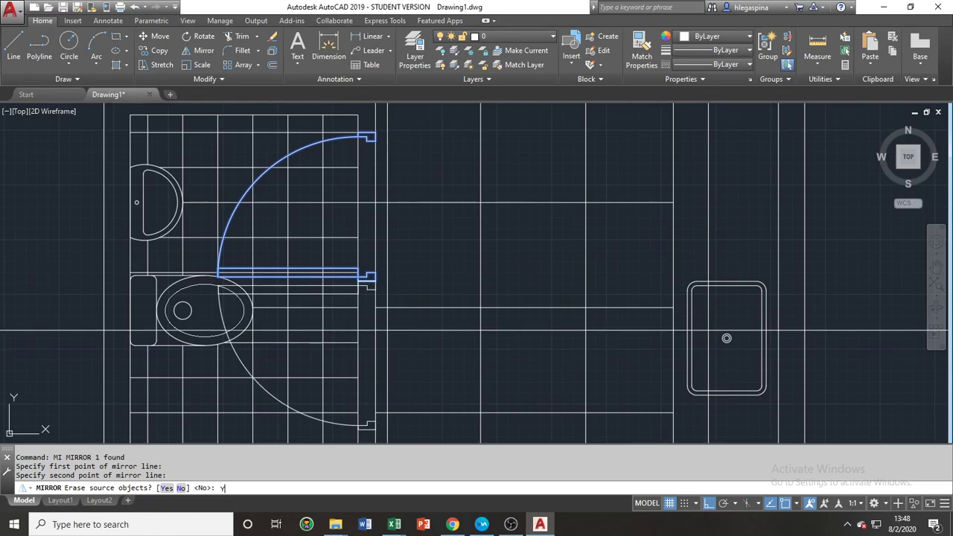
{"action": "type", "text": "Y"}
{"action": "key", "text": "Return"}
{"action": "key", "text": "Escape"}
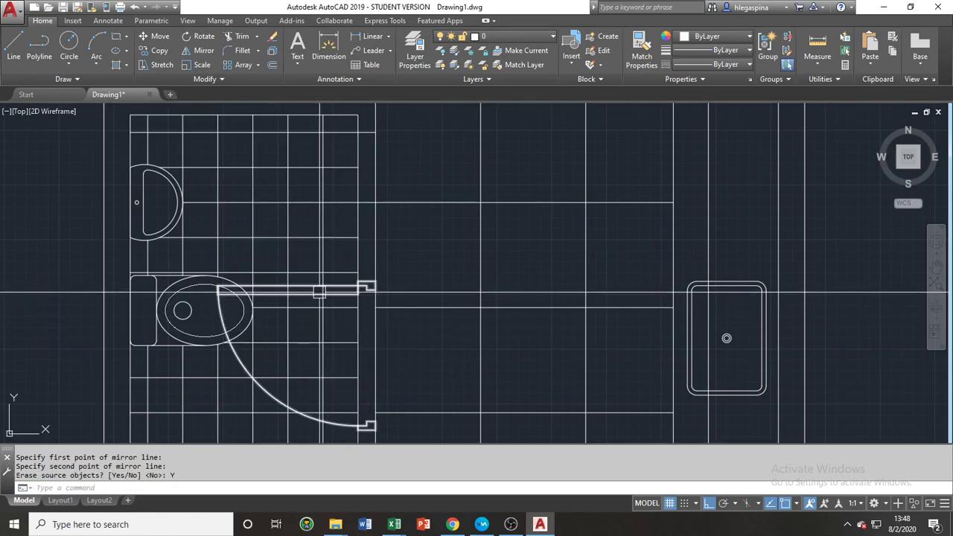
Move the mirrored bathroom door by its upper jamb's outer corner to the upper right corner of the bathroom wall opening
{"action": "left_click", "coordinate": [336, 298]}
{"action": "middle_click_drag", "start_coordinate": [438, 276], "coordinate": [427, 315]}
{"action": "type", "text": "M"}
{"action": "key", "text": "Return"}
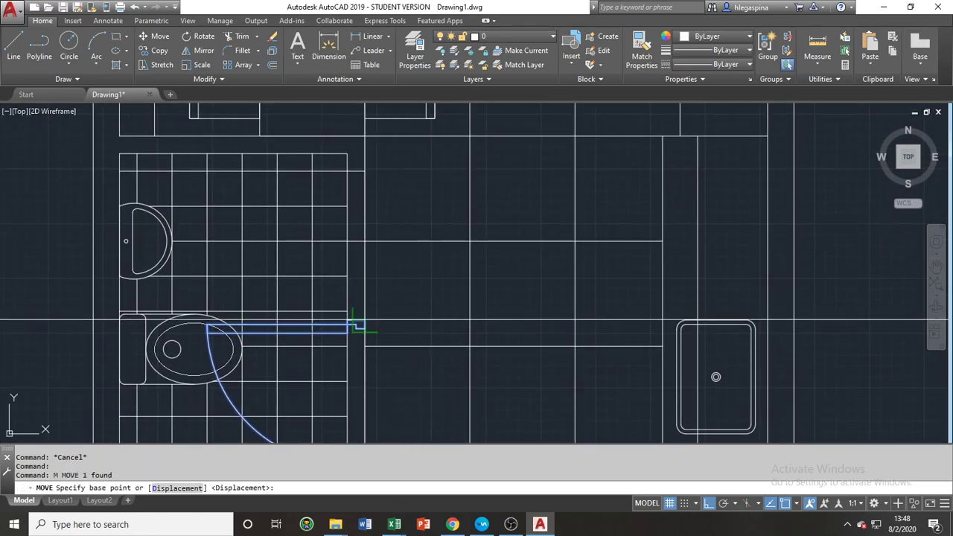
{"action": "scroll", "coordinate": [356, 326], "scroll_direction": "up", "scroll_amount": 2}
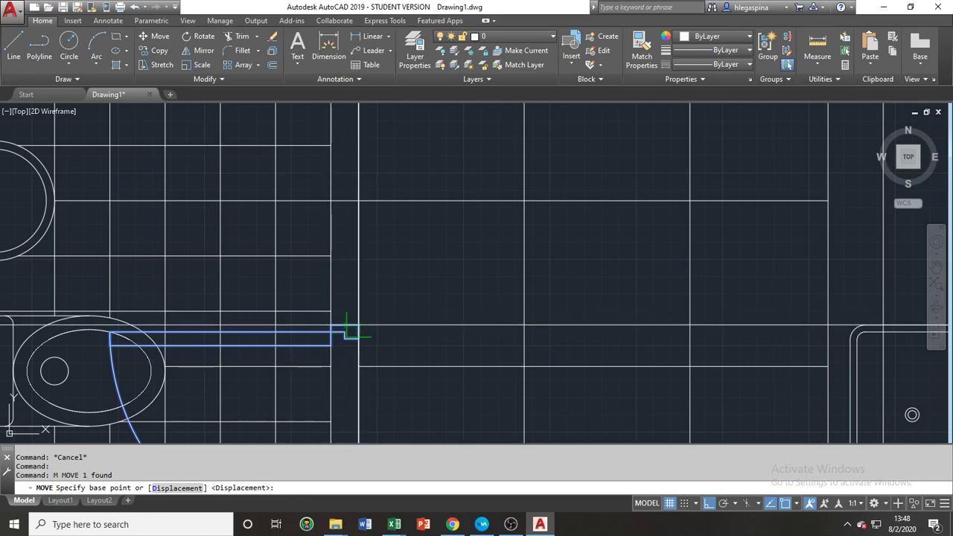
{"action": "left_click", "coordinate": [351, 331]}
{"action": "scroll", "coordinate": [347, 291], "scroll_direction": "up", "scroll_amount": 4}
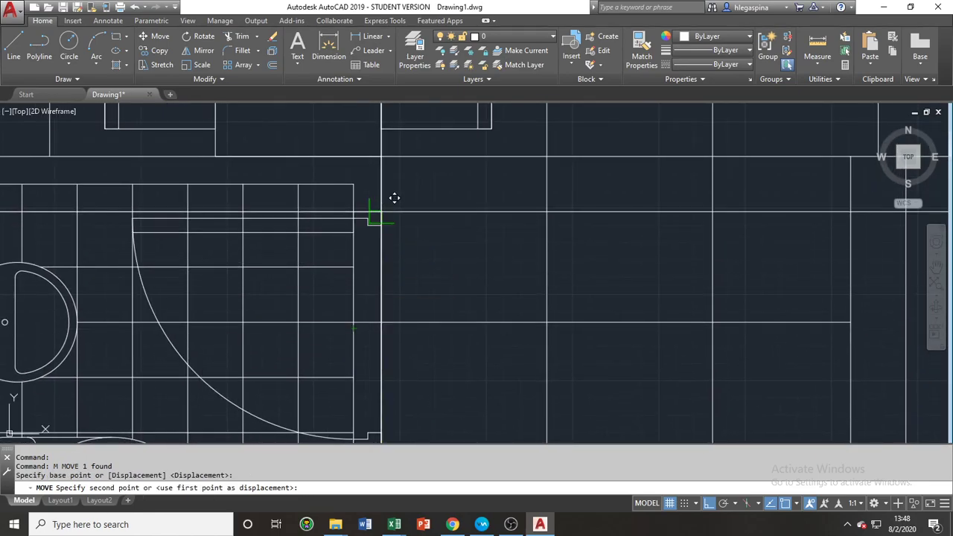
{"action": "left_click", "coordinate": [385, 202]}
Move the DOOR-1 block by its left jamb's lower outer corner to the lower left corner of the entrance opening in the bottom wall
{"action": "scroll", "coordinate": [526, 295], "scroll_direction": "down", "scroll_amount": 5}
{"action": "middle_click_drag", "start_coordinate": [681, 300], "coordinate": [530, 273]}
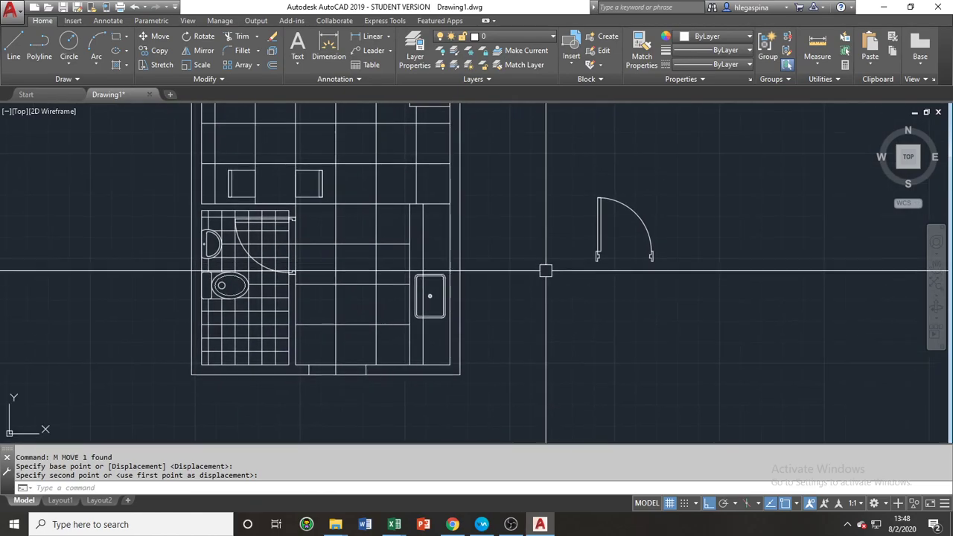
{"action": "left_click", "coordinate": [595, 265]}
{"action": "middle_click_drag", "start_coordinate": [587, 288], "coordinate": [518, 296]}
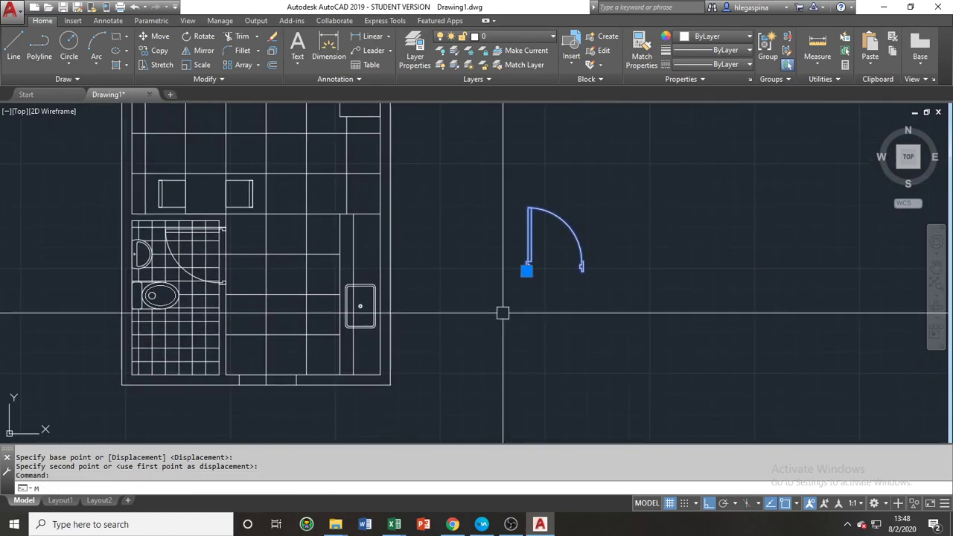
{"action": "type", "text": "m"}
{"action": "key", "text": "Return"}
{"action": "scroll", "coordinate": [523, 233], "scroll_direction": "up", "scroll_amount": 4}
{"action": "left_click", "coordinate": [523, 233]}
{"action": "scroll", "coordinate": [514, 227], "scroll_direction": "down", "scroll_amount": 5}
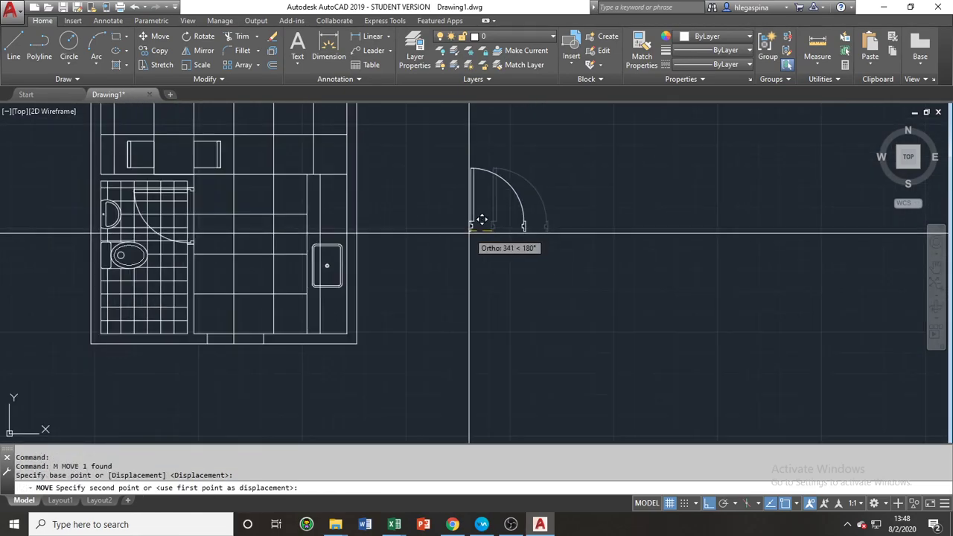
{"action": "left_click", "coordinate": [208, 344]}
{"action": "key", "text": "Escape"}
{"action": "middle_click_drag", "start_coordinate": [276, 331], "coordinate": [341, 397]}
{"action": "scroll", "coordinate": [298, 341], "scroll_direction": "down", "scroll_amount": 4}
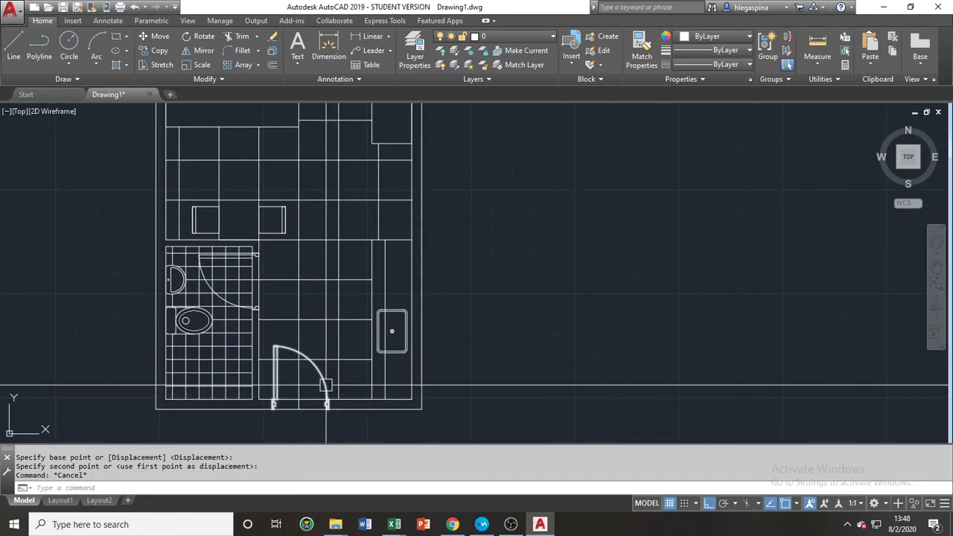
Zoom to the drawing extents to view the whole floor plan with both doors
{"action": "scroll", "coordinate": [293, 344], "scroll_direction": "down", "scroll_amount": 2}
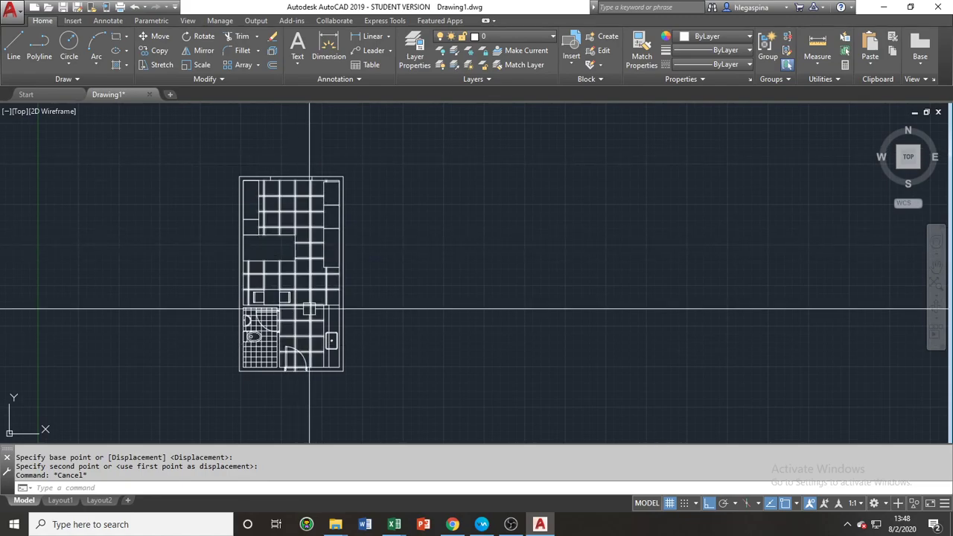
{"action": "middle_click_drag", "start_coordinate": [292, 222], "coordinate": [318, 235]}
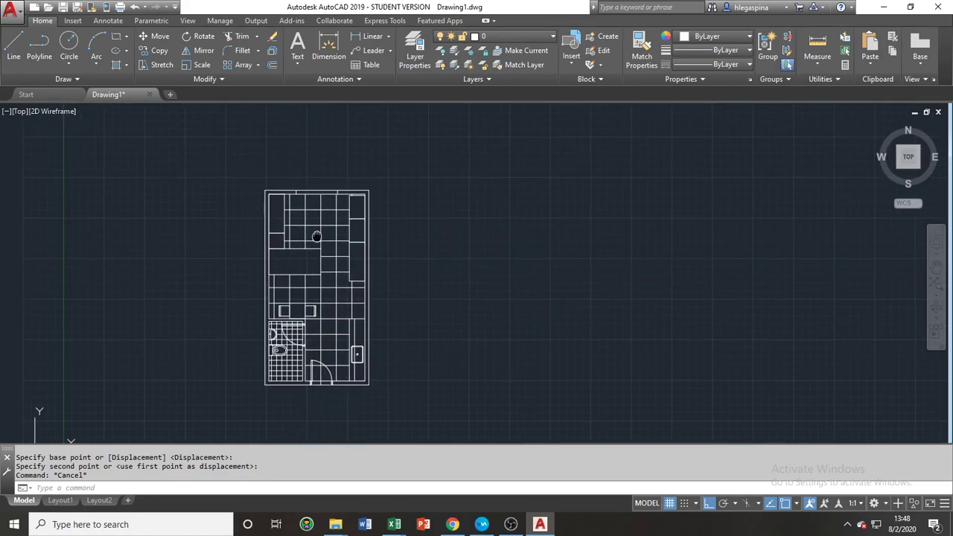
{"action": "type", "text": "z"}
{"action": "key", "text": "Return"}
{"action": "type", "text": "e"}
{"action": "key", "text": "Return"}
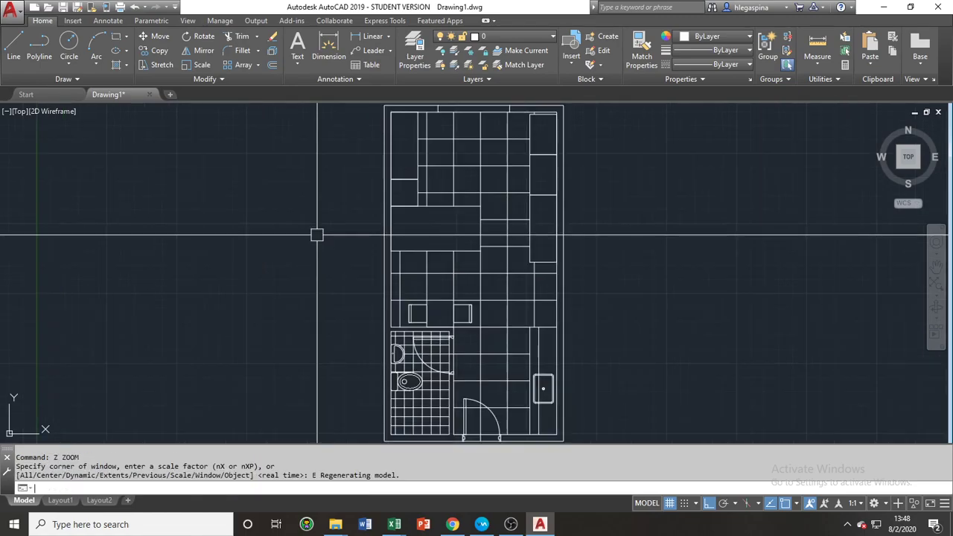